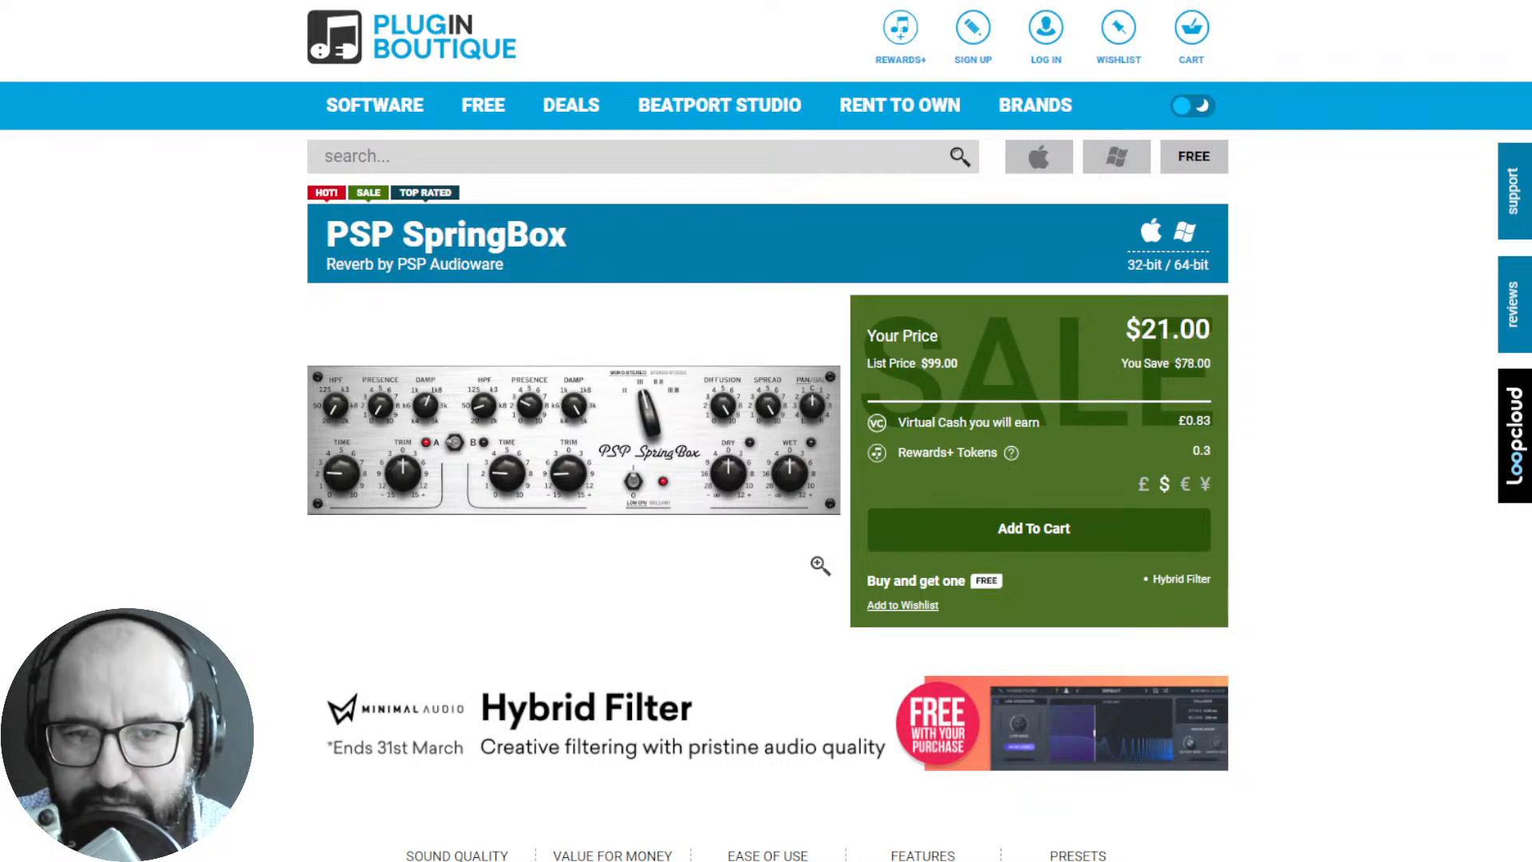
- Switch from the browser to REAPER and bring the Vaults BETA instrument window on Track 1 into focus
key("ctrl+Tab")
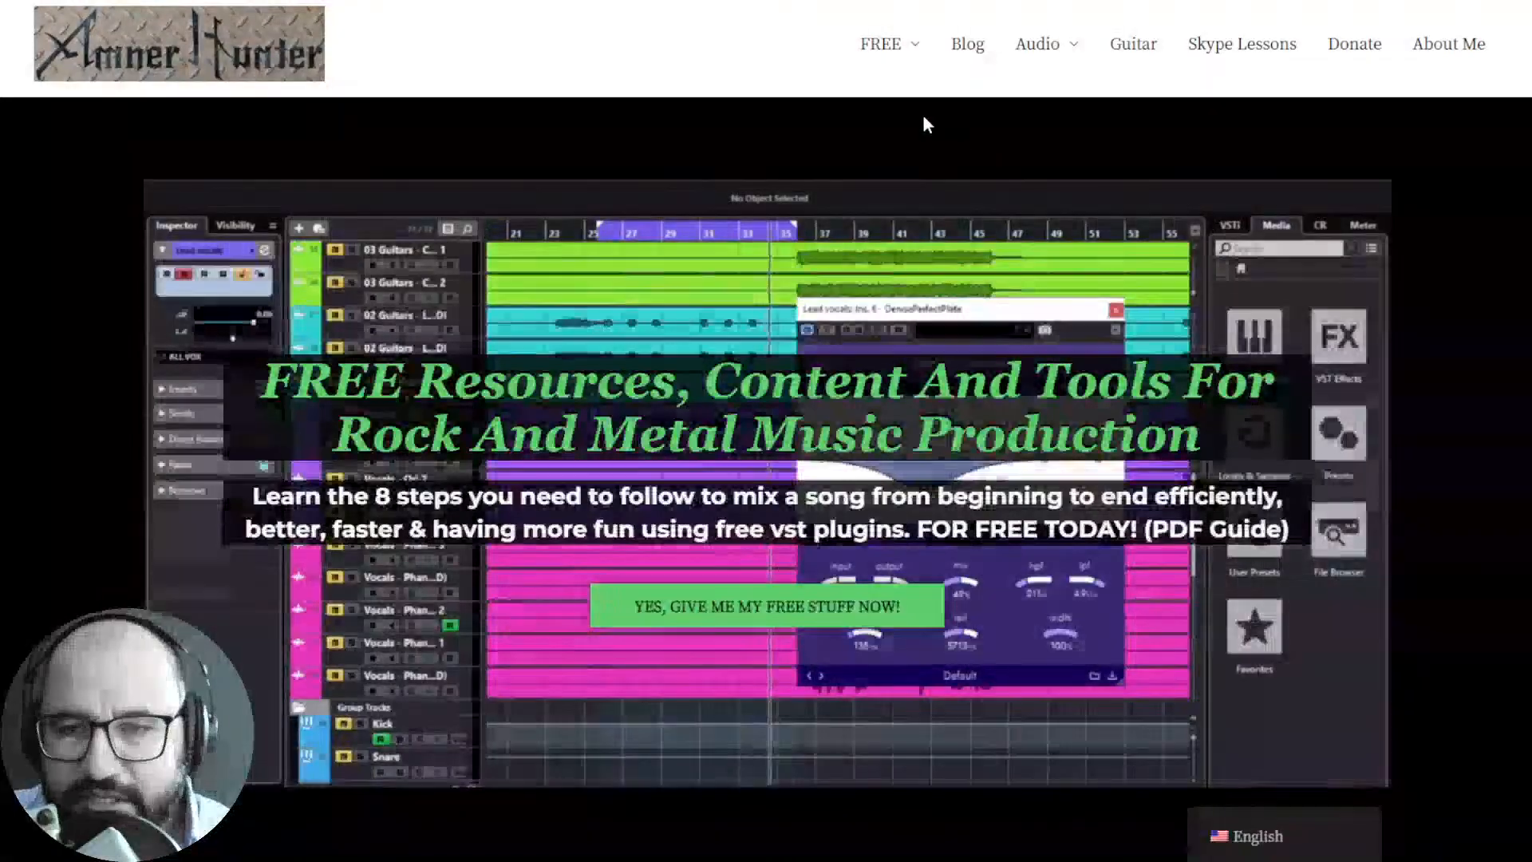
mouse_move(900, 70)
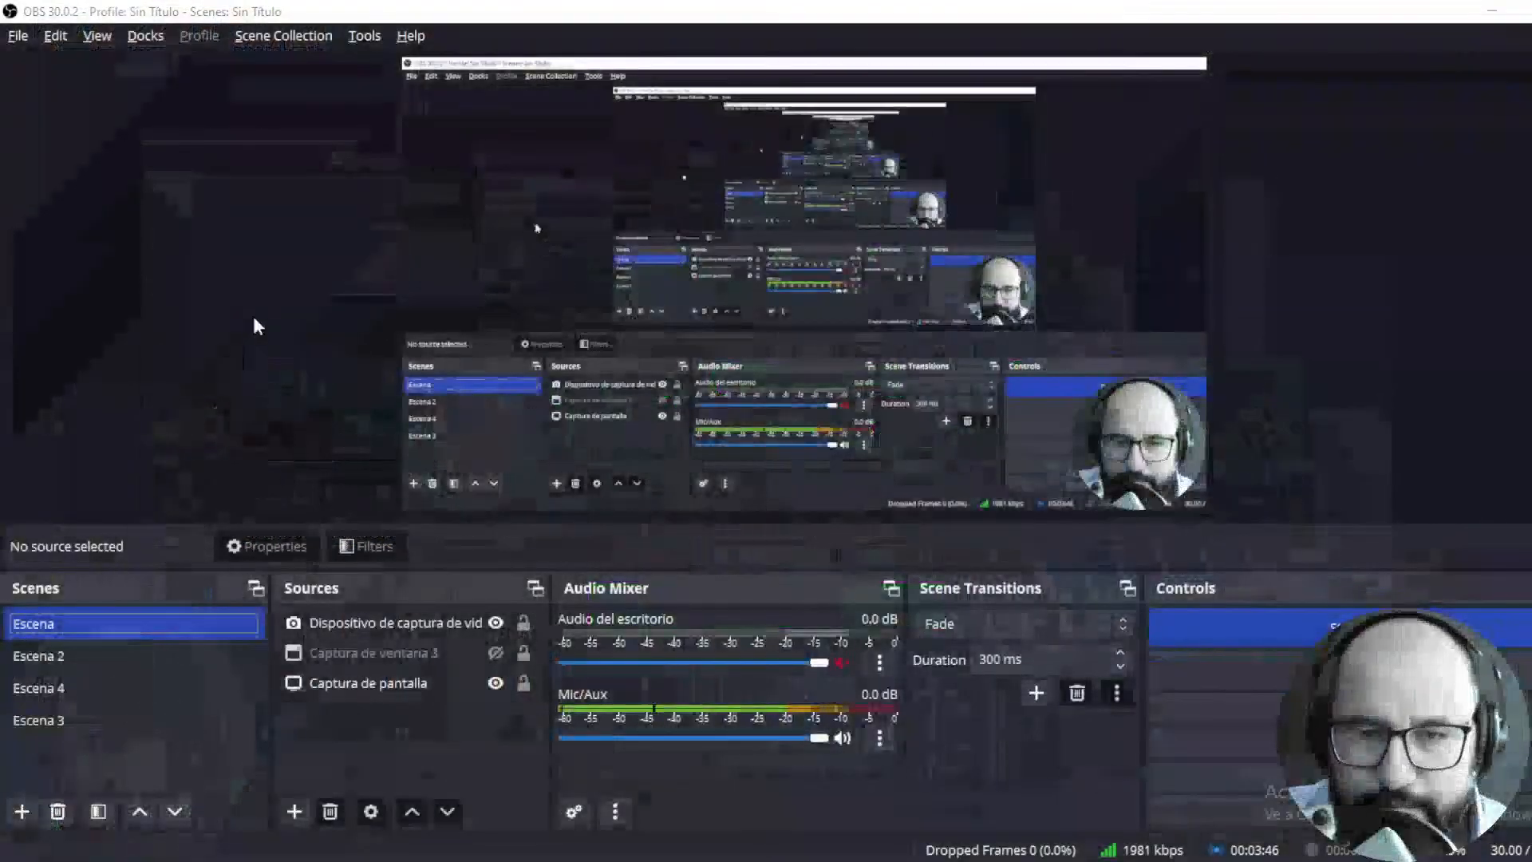
key("alt+Tab")
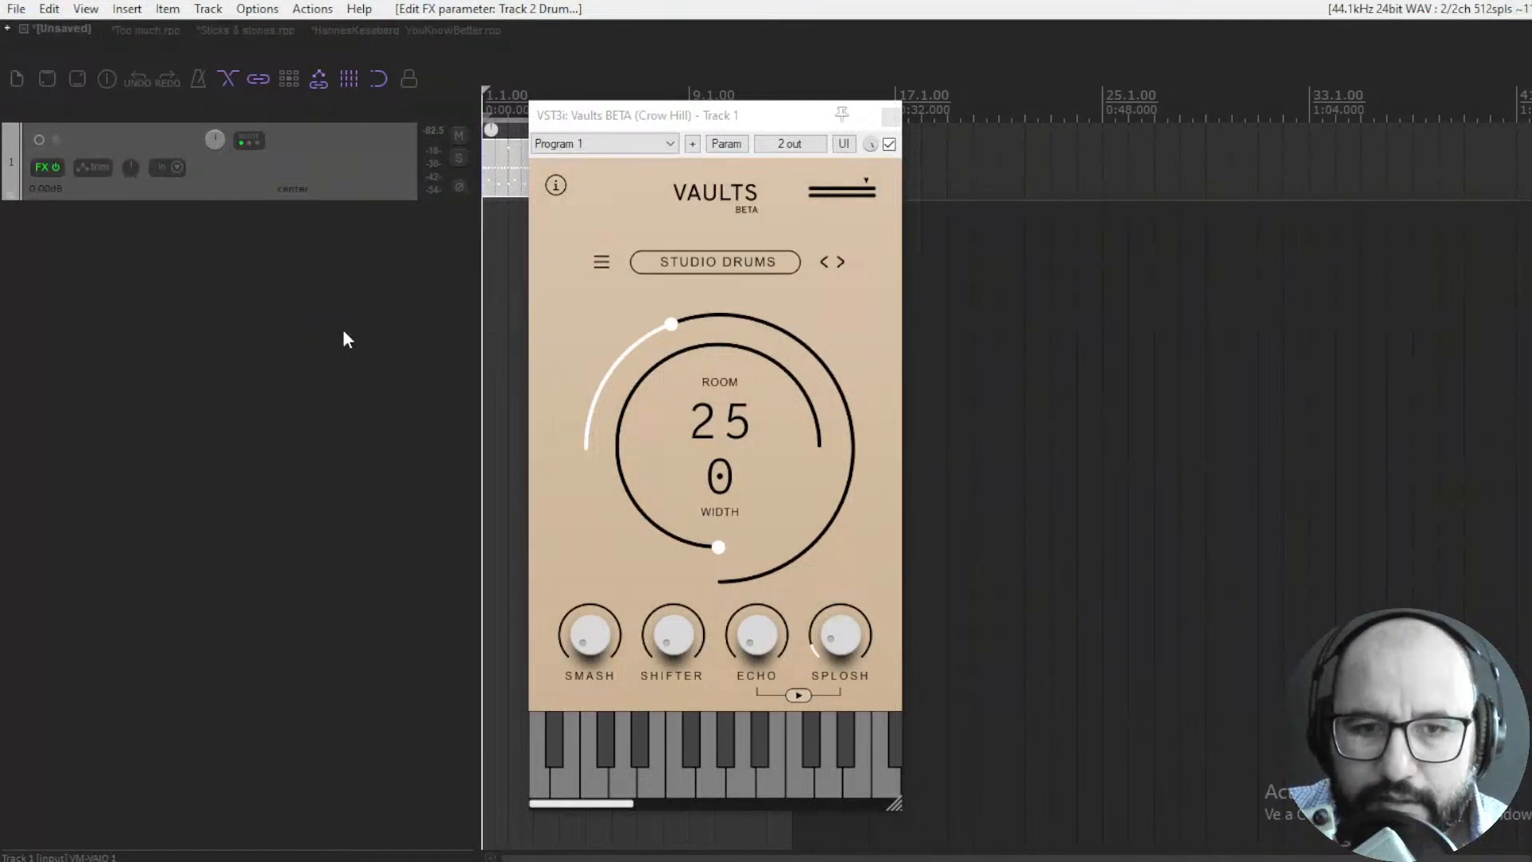
left_click(762, 121)
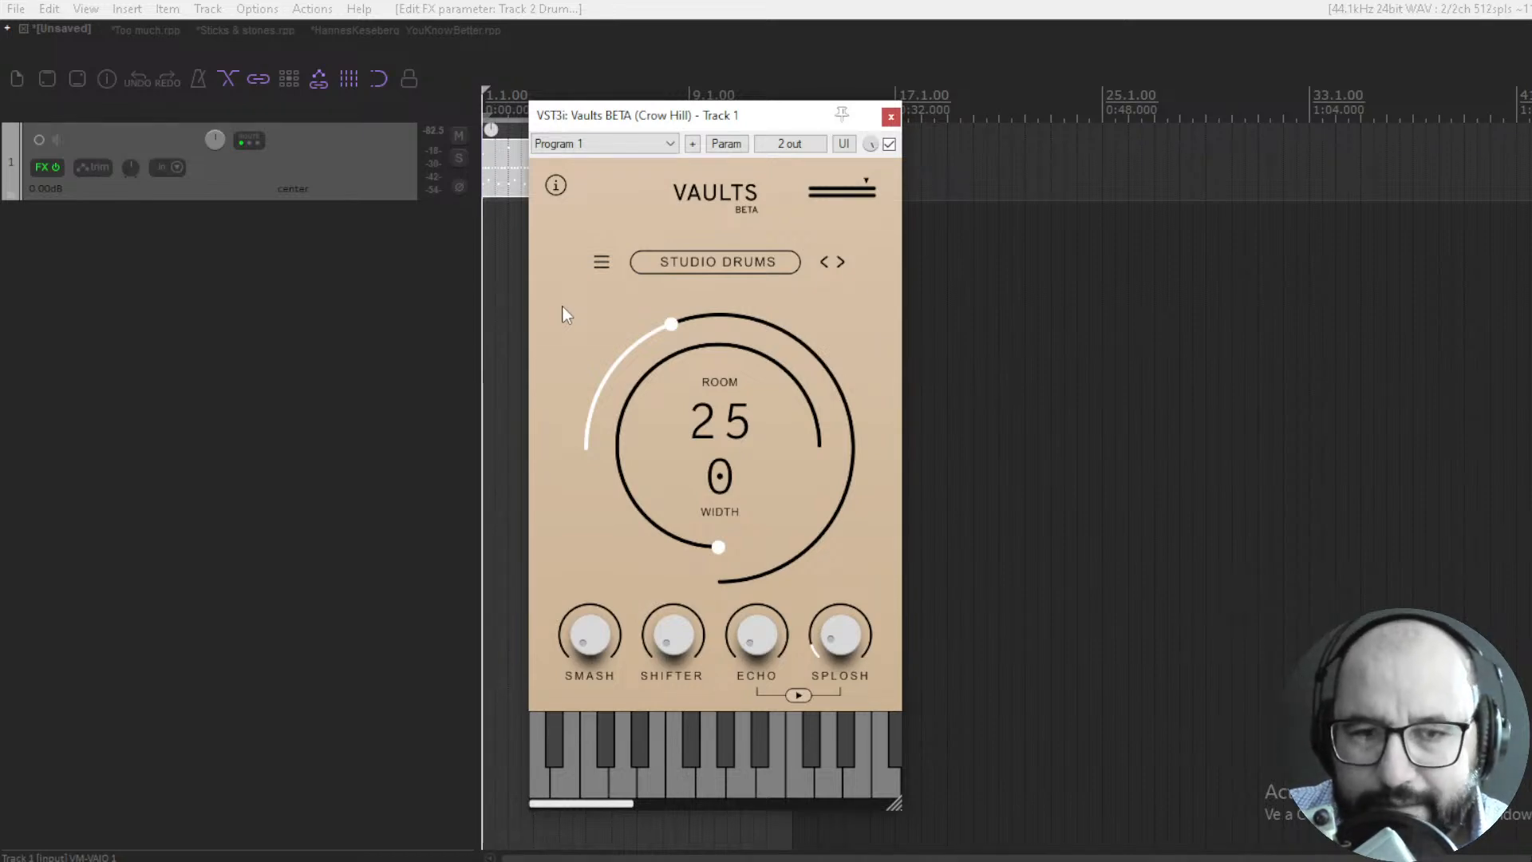
- Browse the Vaults BETA instruments, including Shimmer Guitar, and return to Studio Drums
left_click(823, 266)
left_click(824, 264)
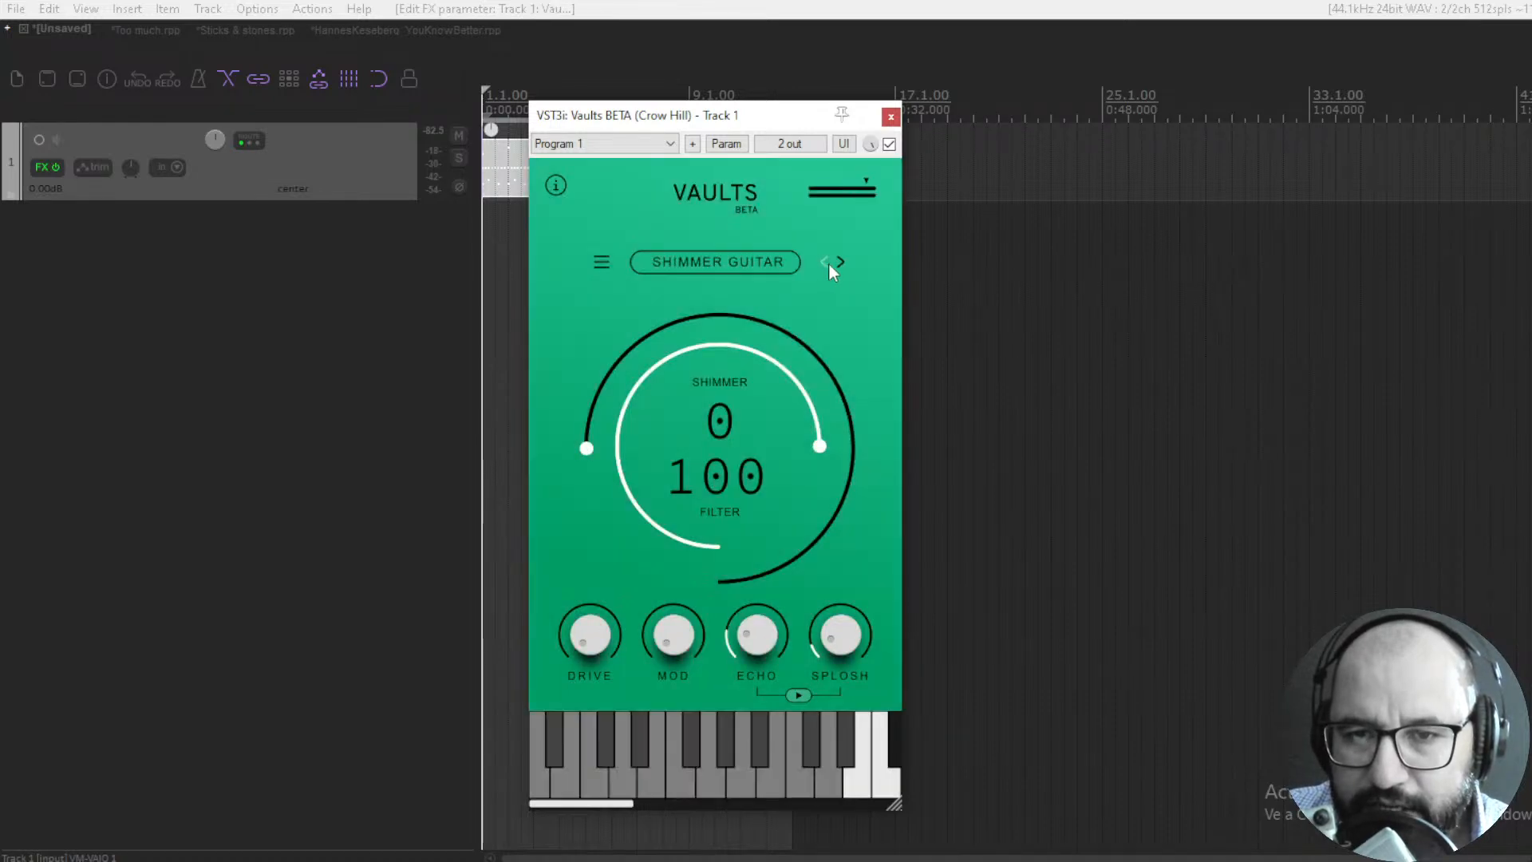
left_click(839, 262)
left_click(825, 264)
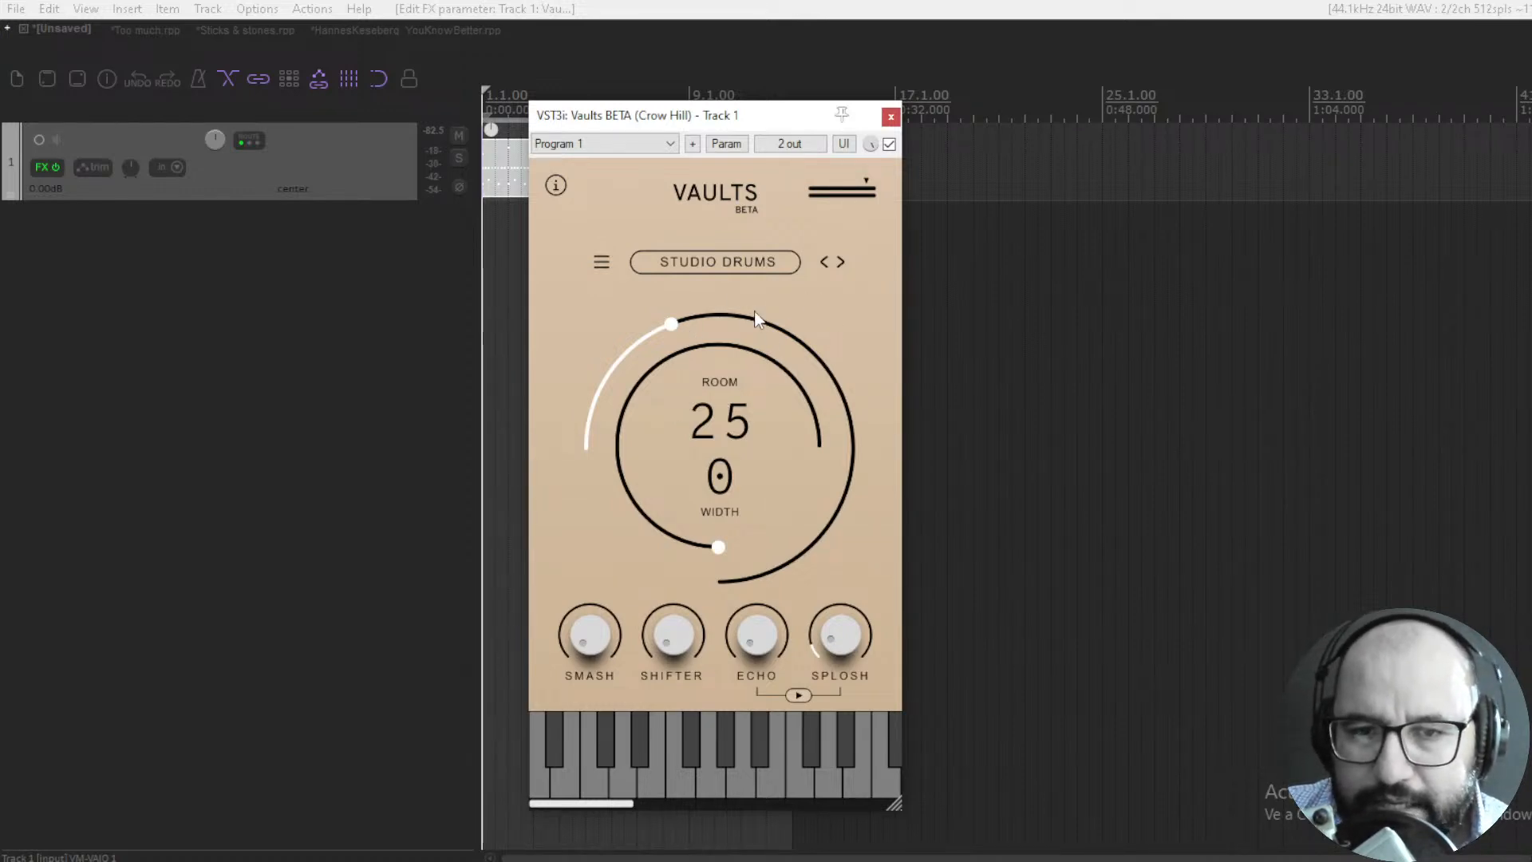
left_click_drag(675, 325, 750, 323)
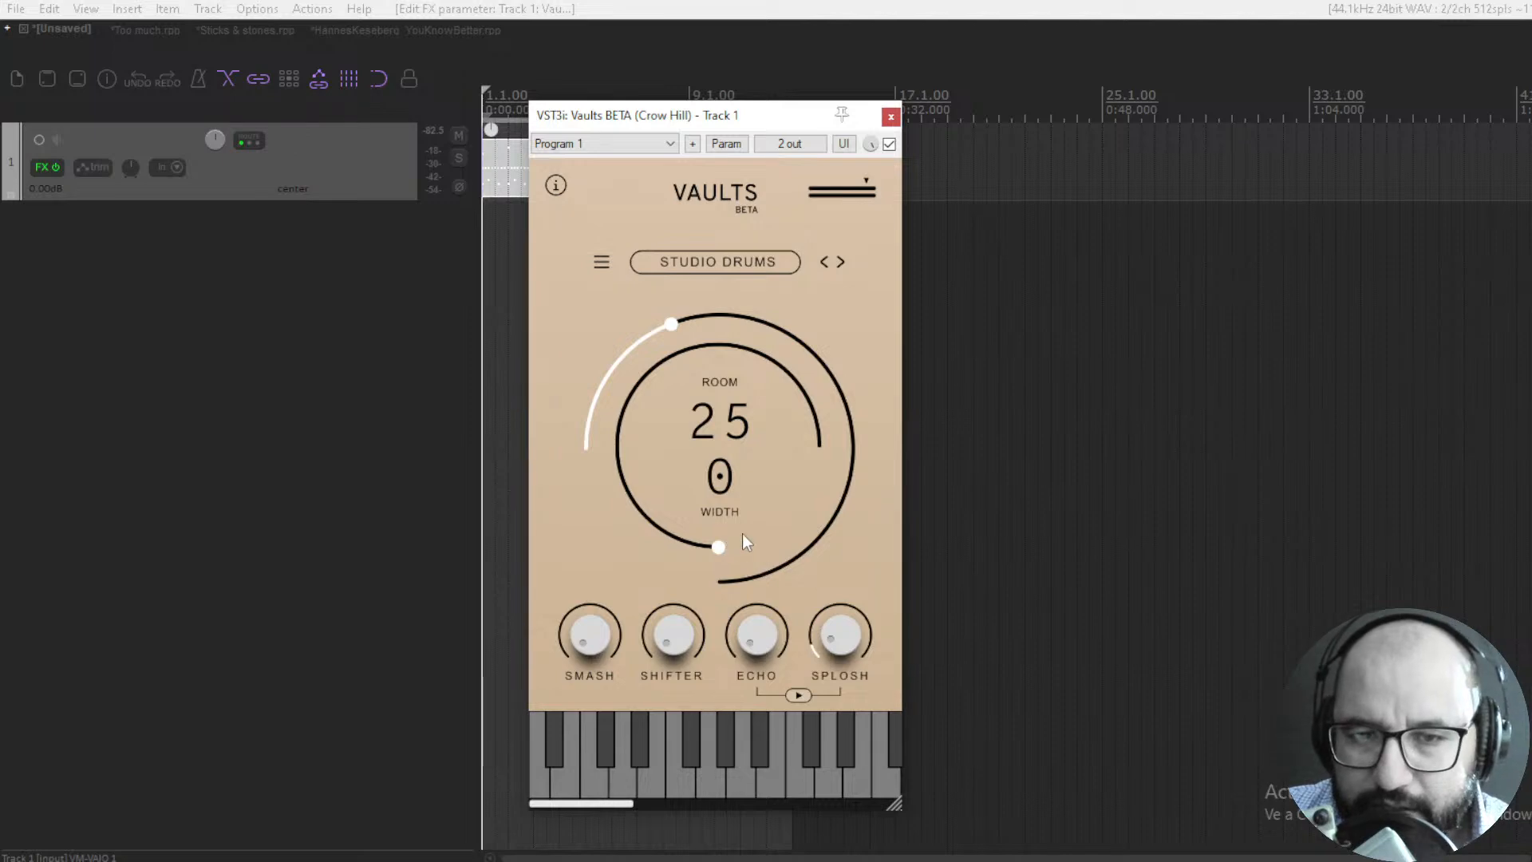
left_click_drag(721, 543, 683, 562)
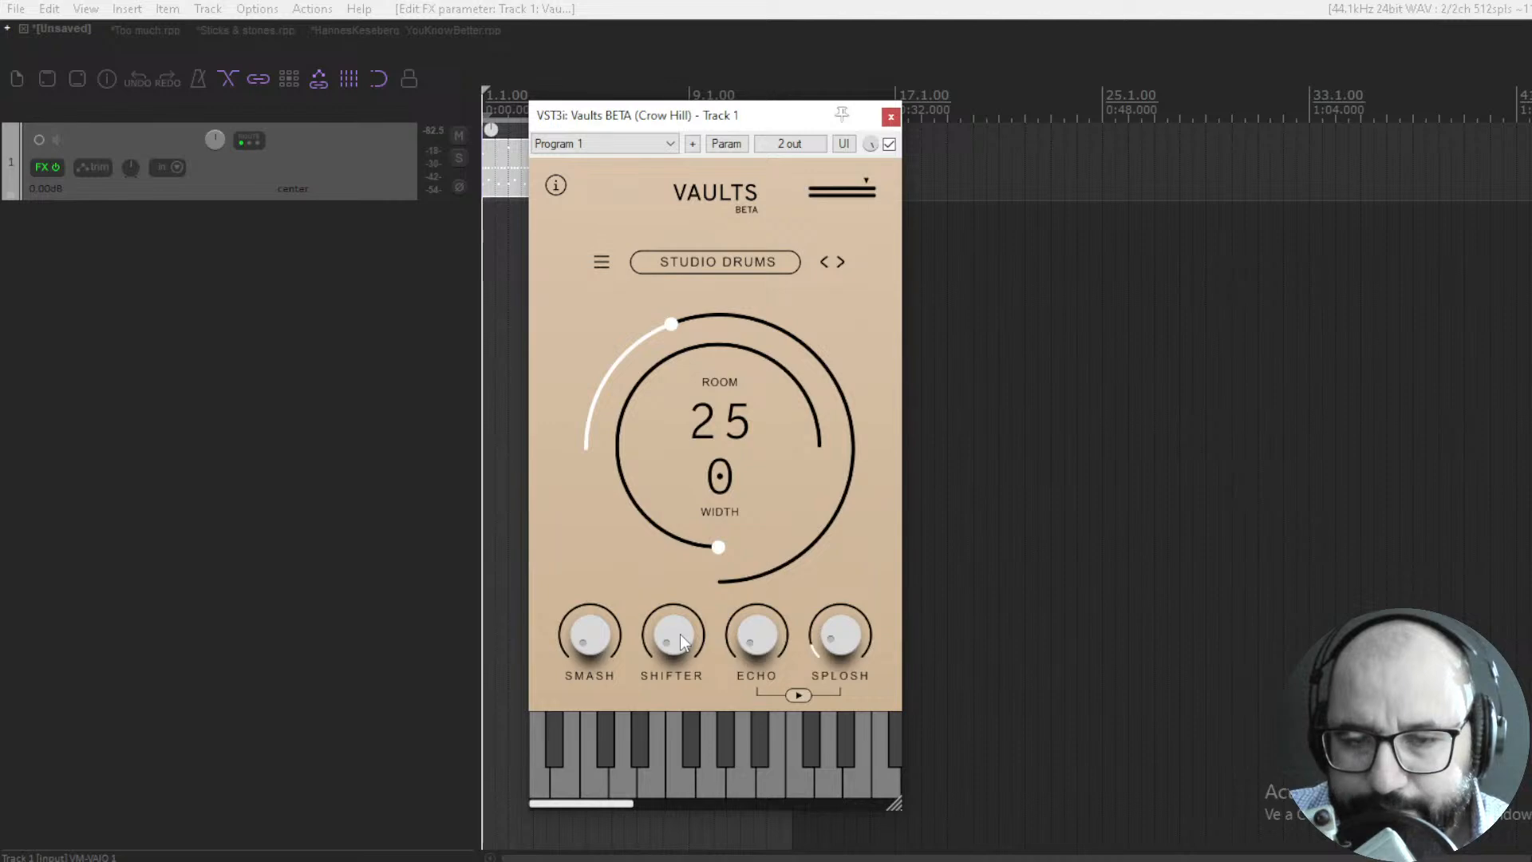
left_click_drag(676, 640, 680, 596)
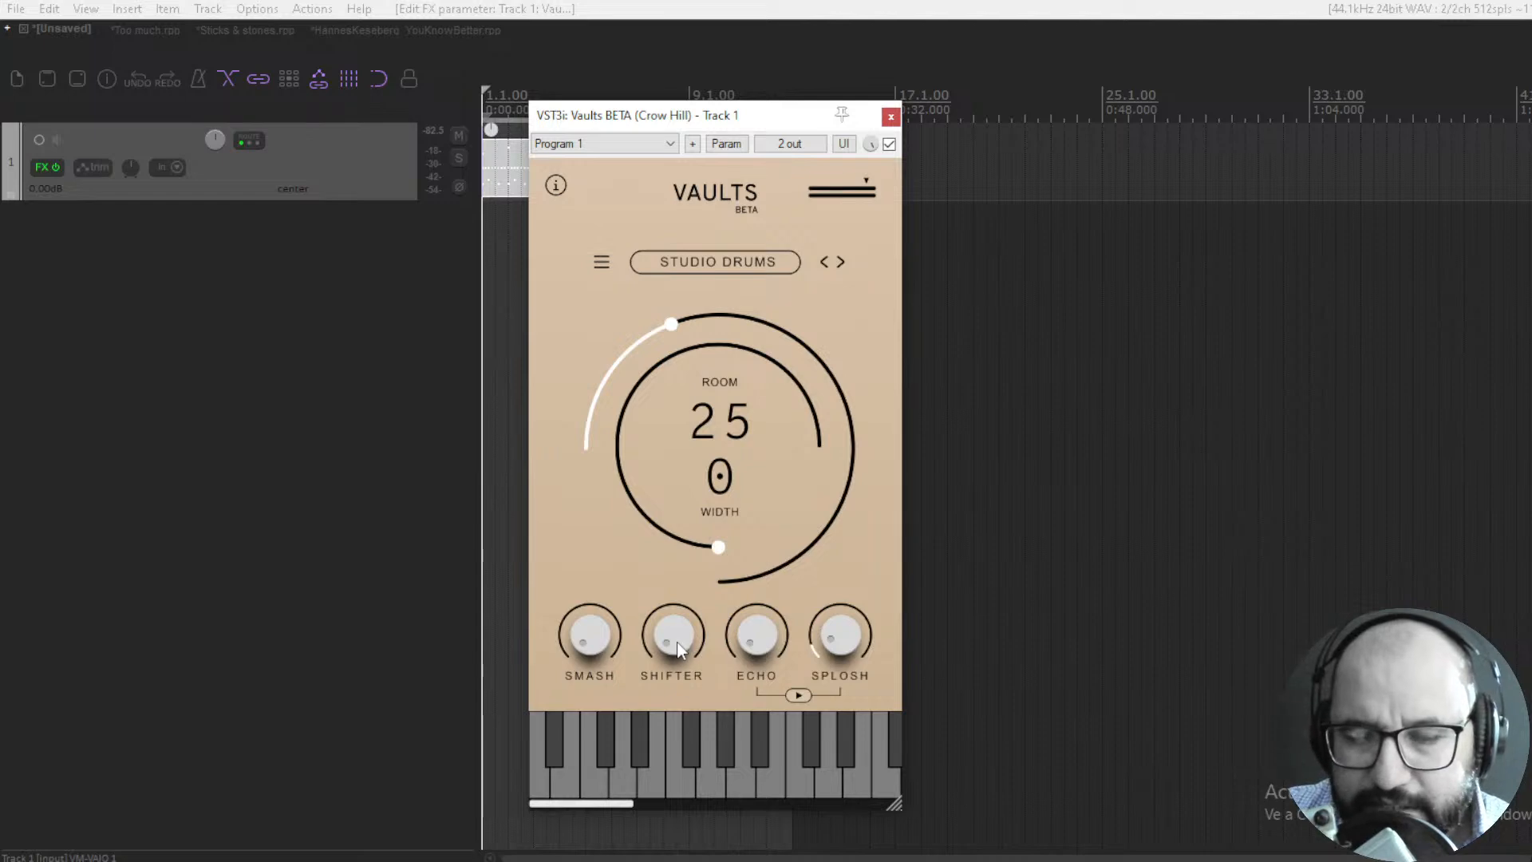
mouse_move(764, 643)
left_mouse_down()
mouse_move(765, 619)
mouse_move(761, 643)
left_mouse_up()
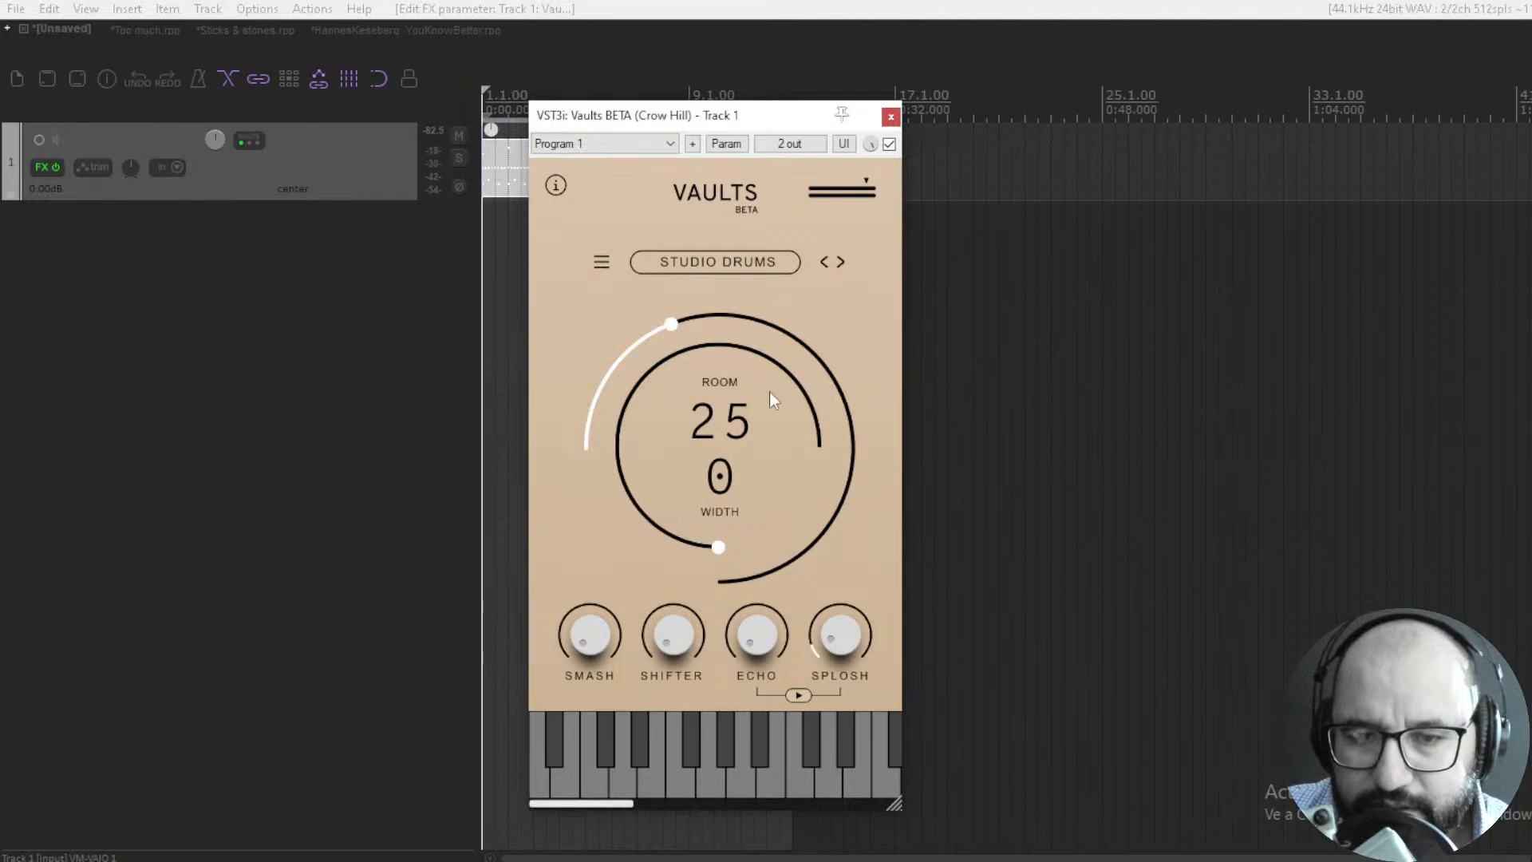
- Play the drum pattern and raise Track 1's volume to 0.72 dB
key("space")
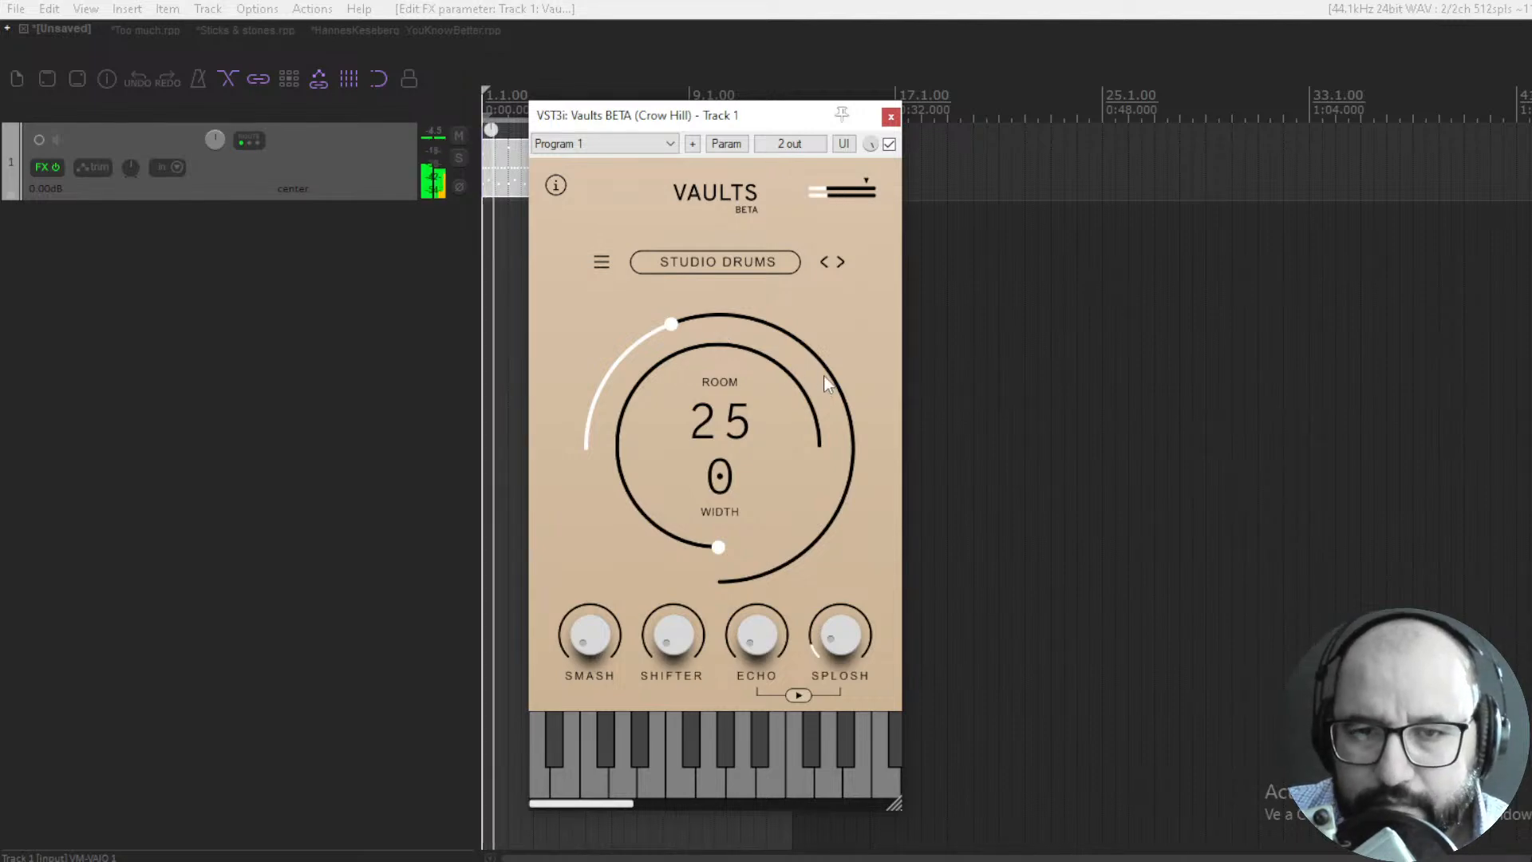
scroll(216, 146, "up", 1)
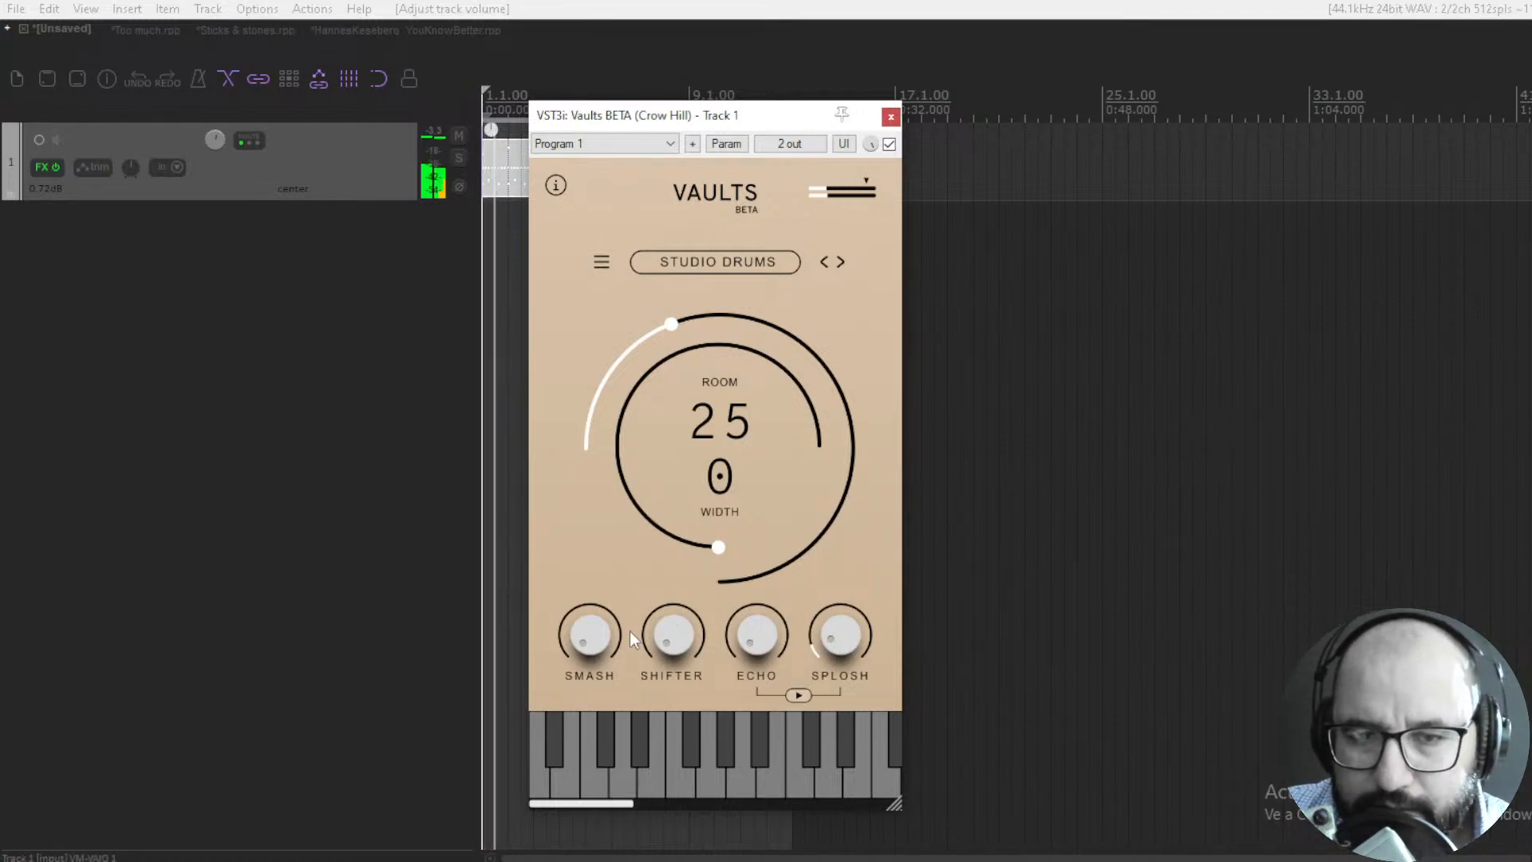
- Try the Studio Drums sound with Room raised to 99 and Width set to 8 during playback
left_click_drag(672, 328, 720, 226)
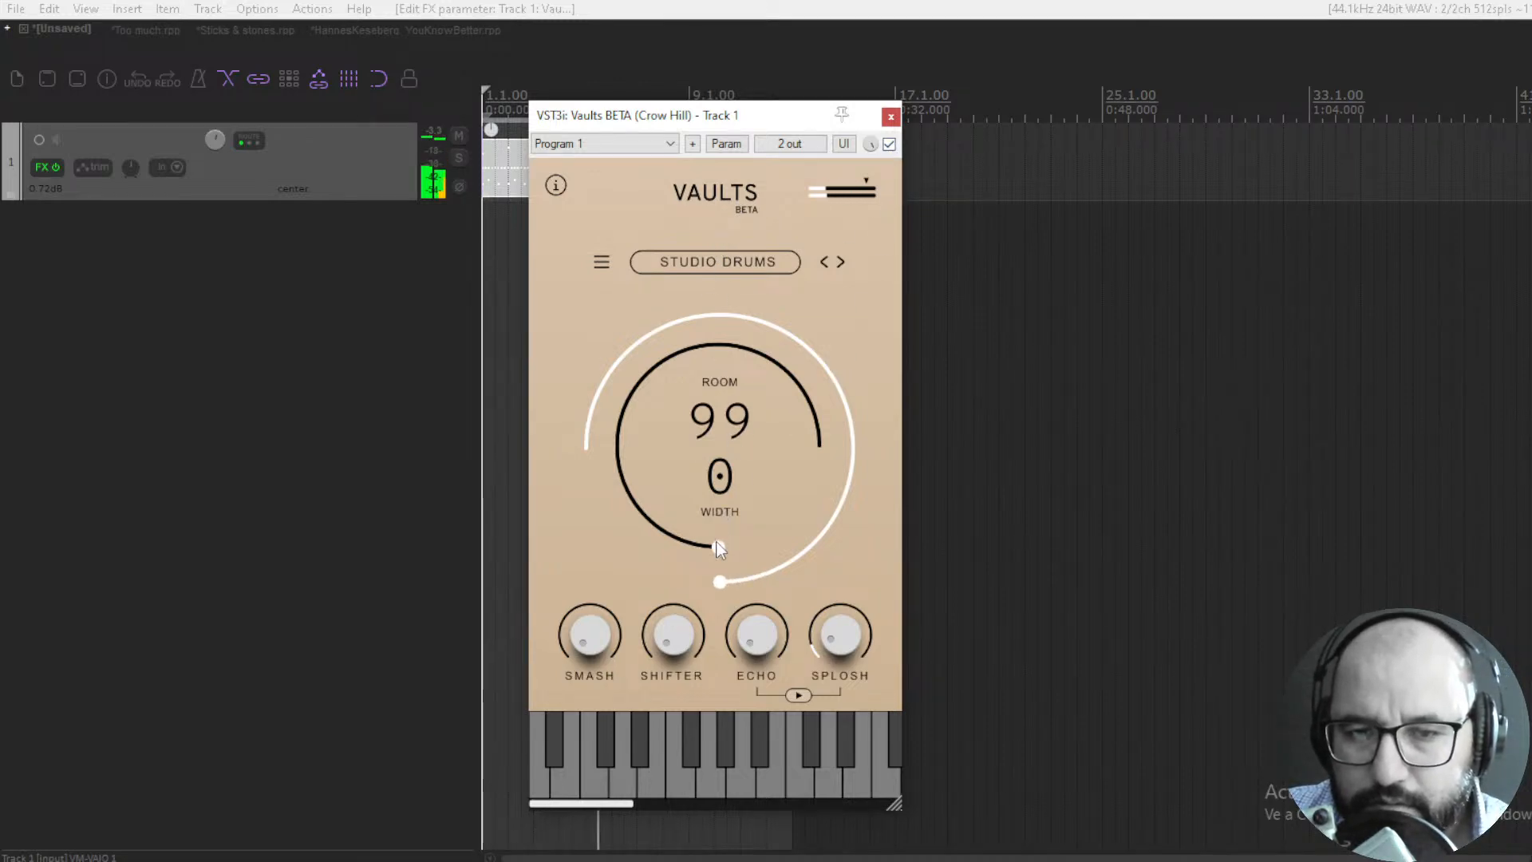
mouse_move(706, 526)
left_mouse_down()
mouse_move(699, 487)
mouse_move(697, 529)
left_mouse_up()
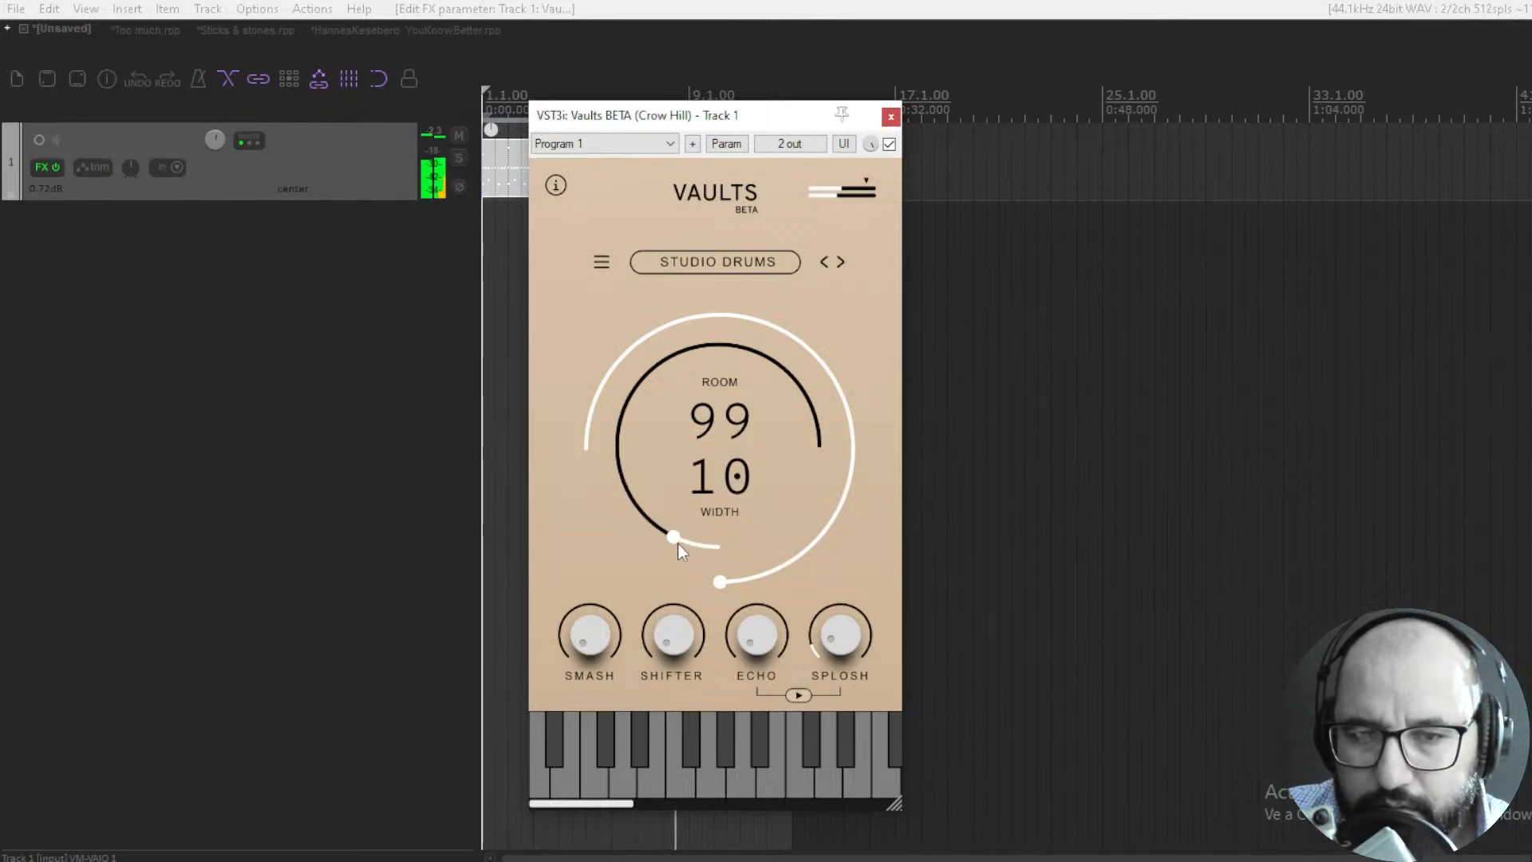
scroll(677, 543, "down", 1)
scroll(677, 544, "up", 3)
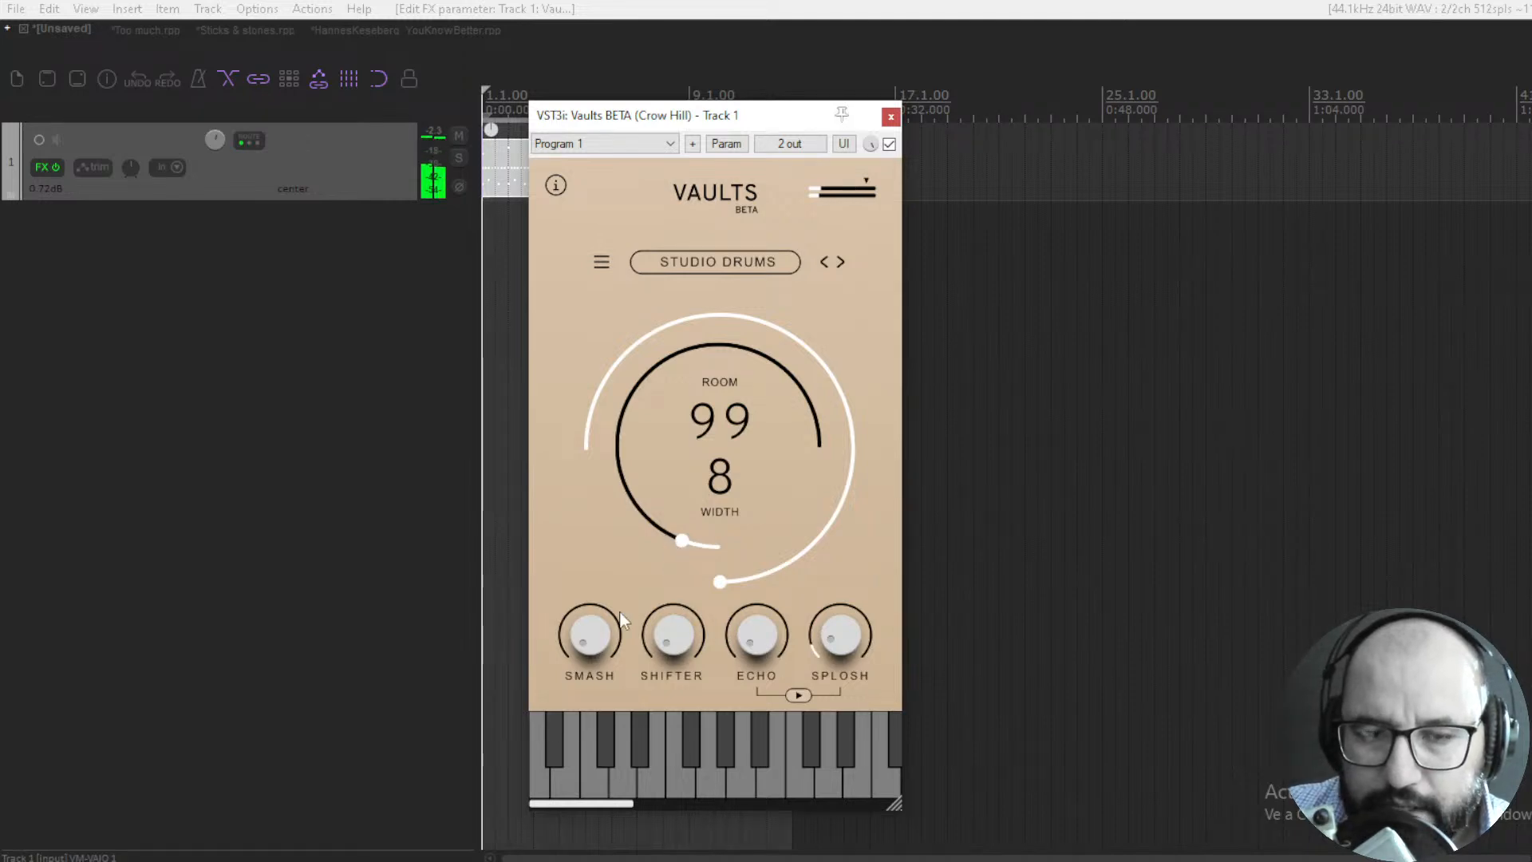
- Raise the Smash amount to just under halfway and play the drums to hear it
left_click_drag(600, 640, 600, 567)
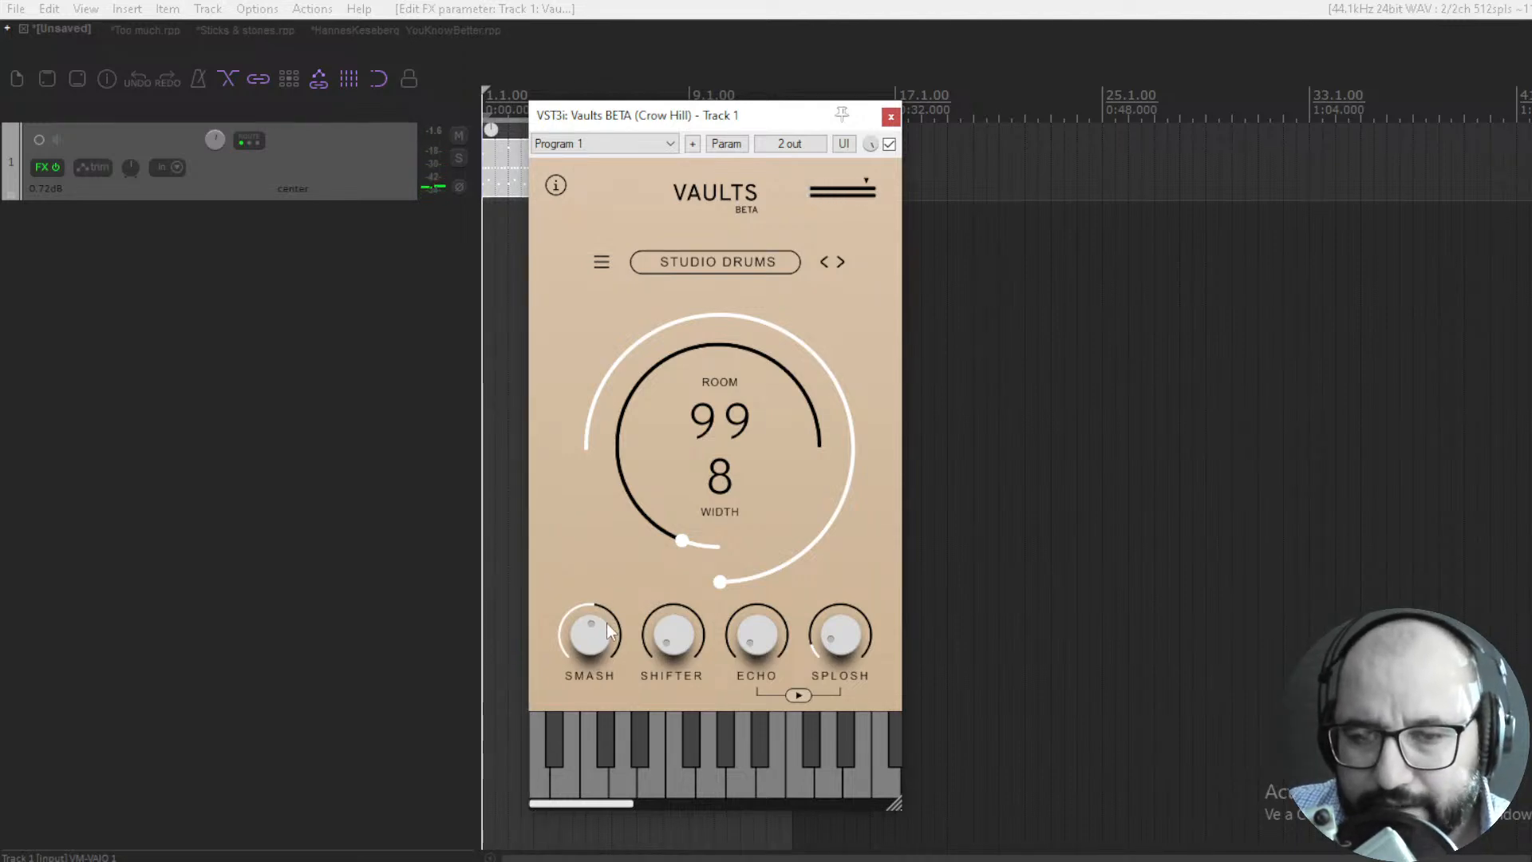
left_click_drag(602, 628, 598, 645)
key("space")
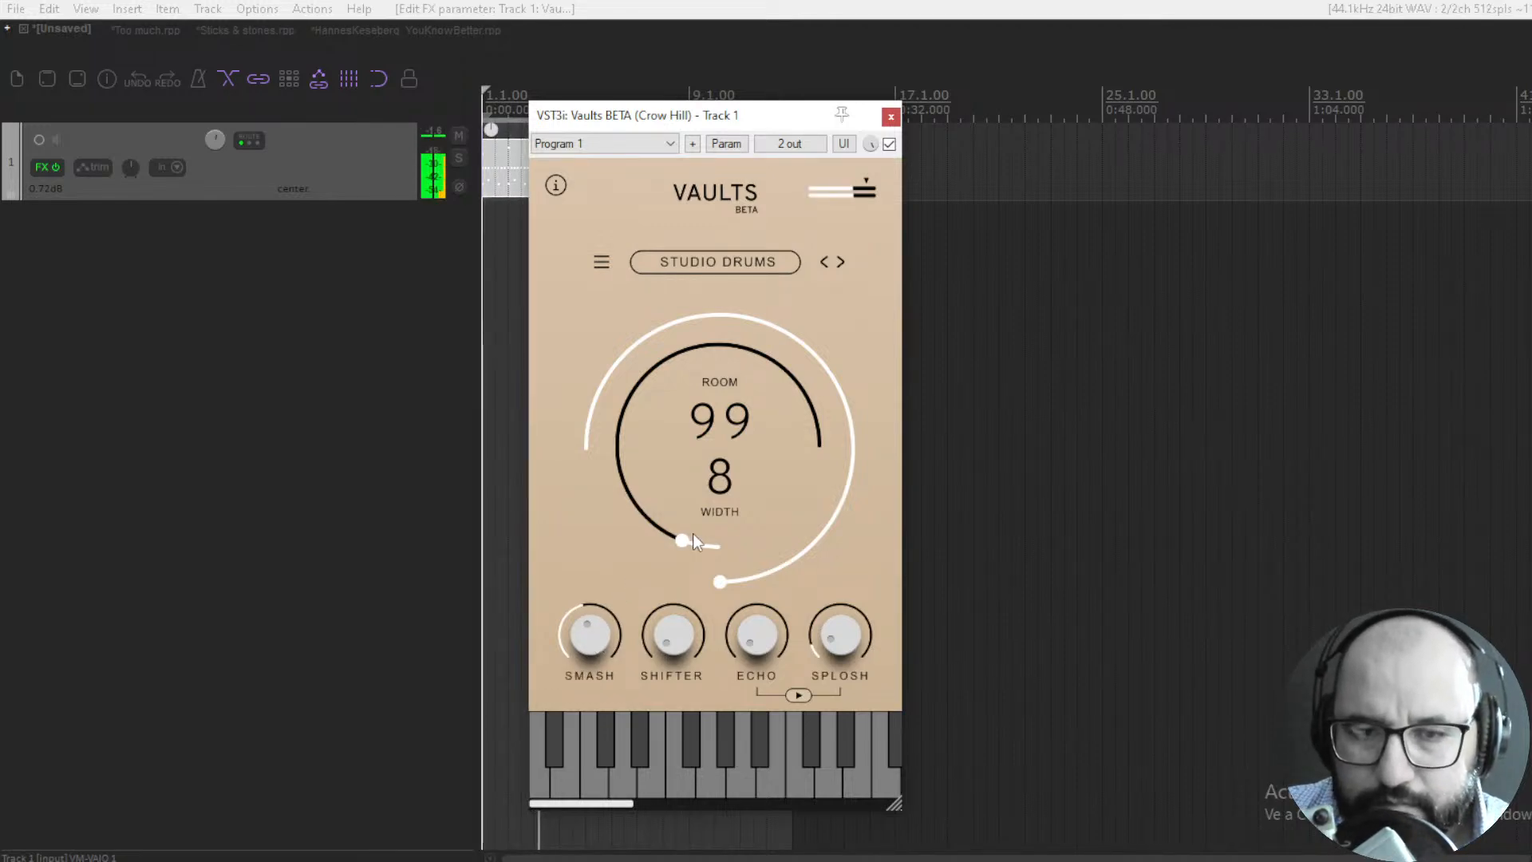
- Reduce the Studio Drums Room amount to 73 and Width to 0
left_click_drag(718, 582, 720, 619)
left_click_drag(683, 553, 699, 573)
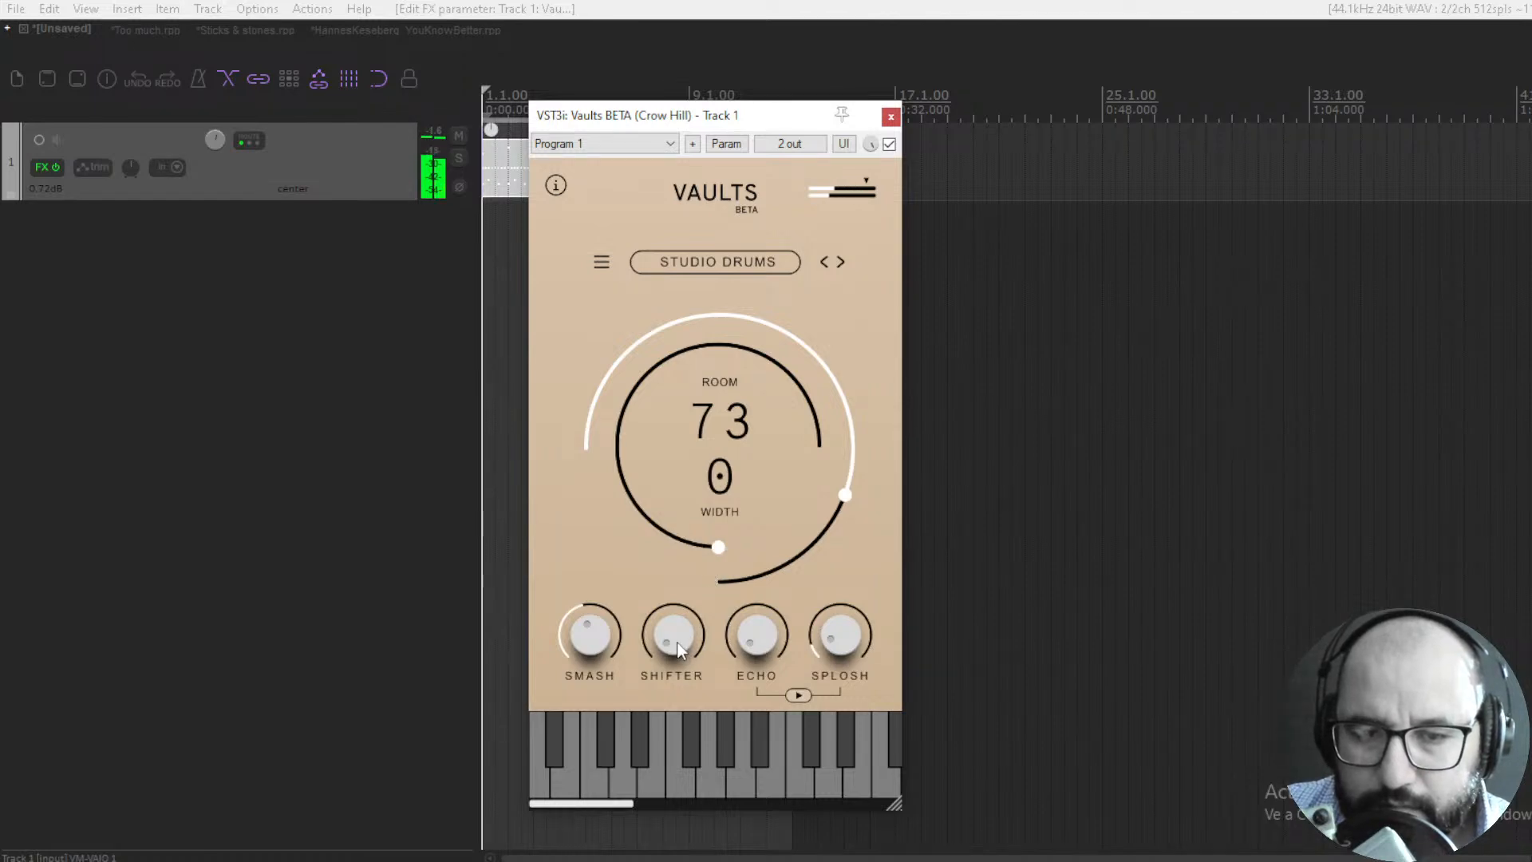
- Try raising the Shifter effect on the drums and bring it back down close to its minimum
left_click_drag(684, 640, 682, 624)
left_click_drag(687, 563, 677, 507)
left_click_drag(676, 644, 656, 694)
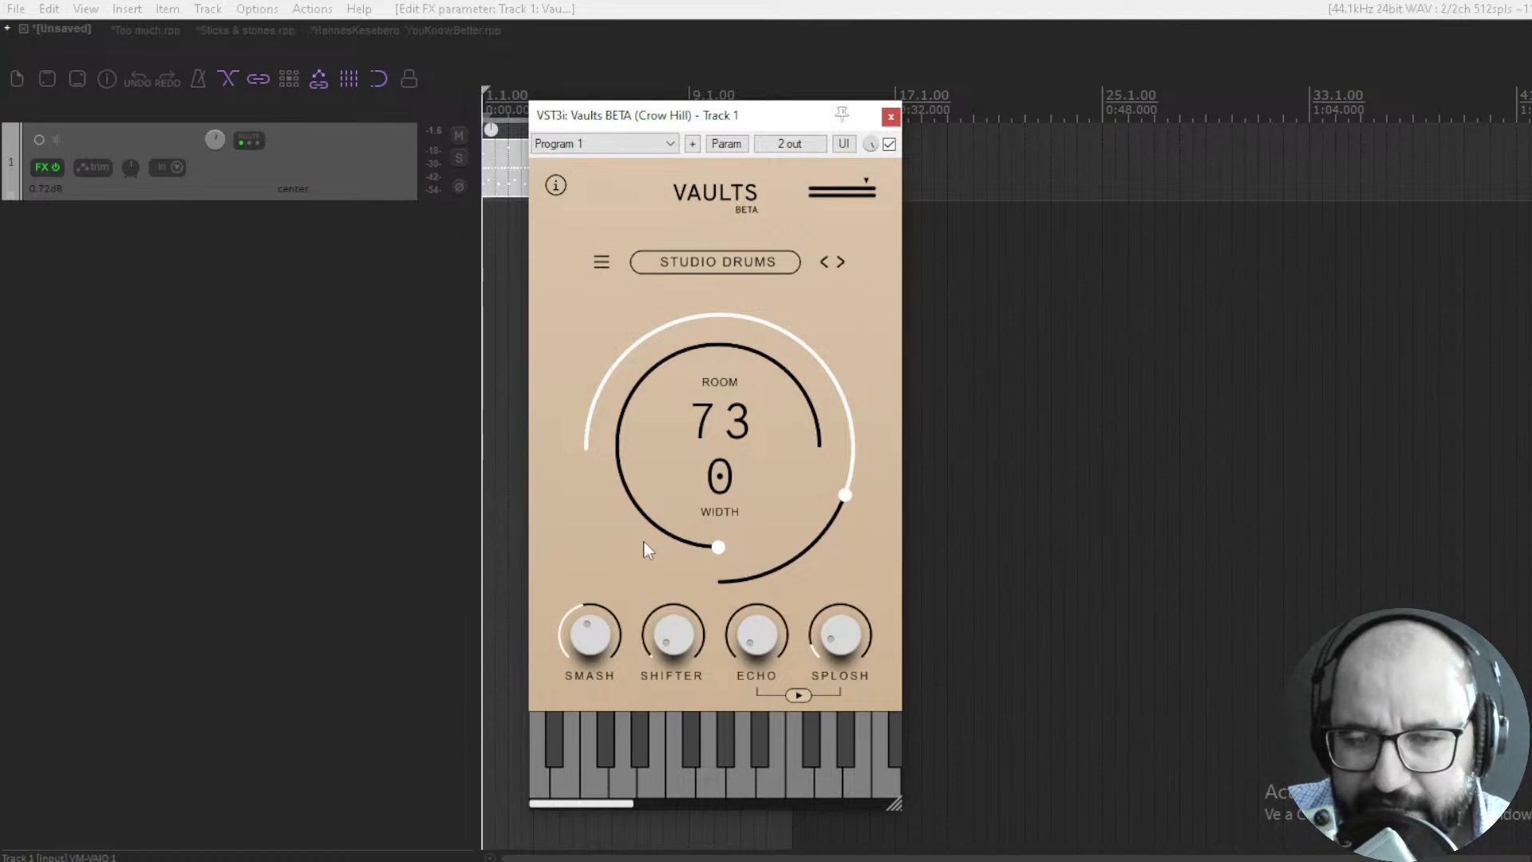
- Play the drums and try different high Echo amounts
key("space")
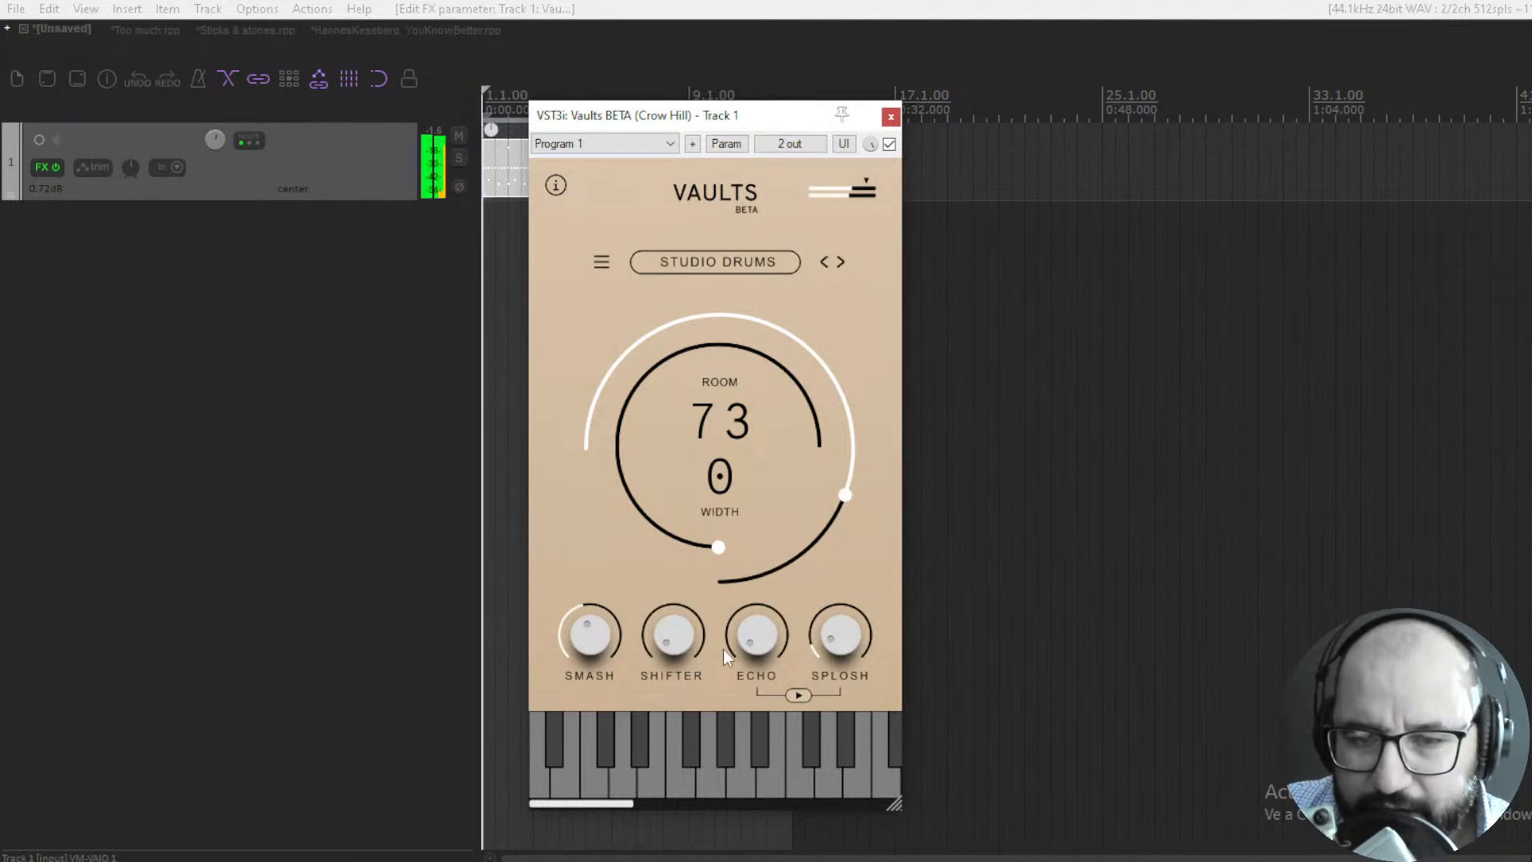
left_click_drag(756, 638, 772, 521)
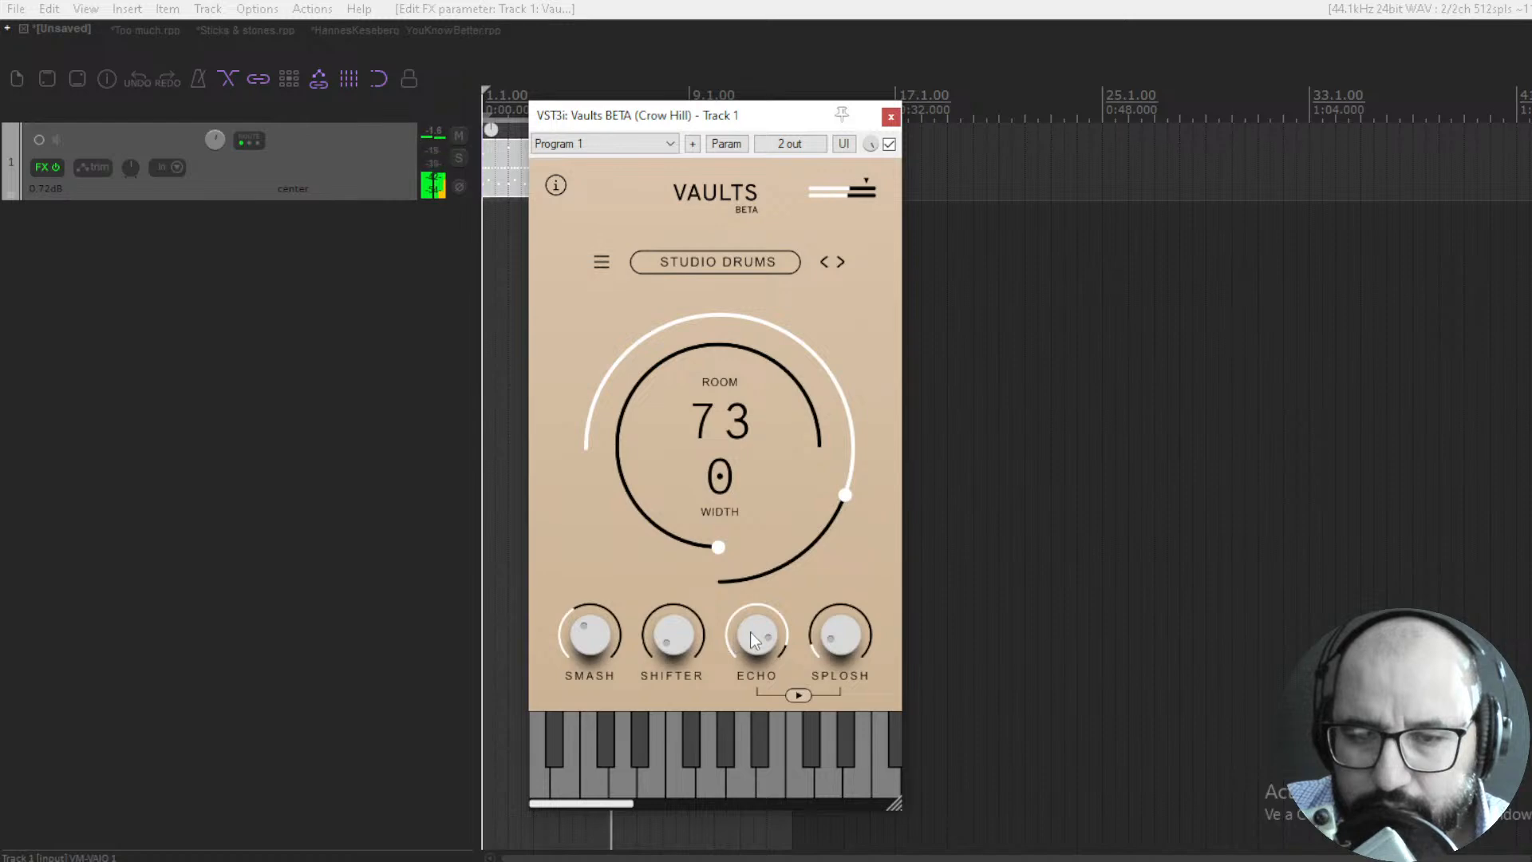
left_click_drag(730, 643, 762, 571)
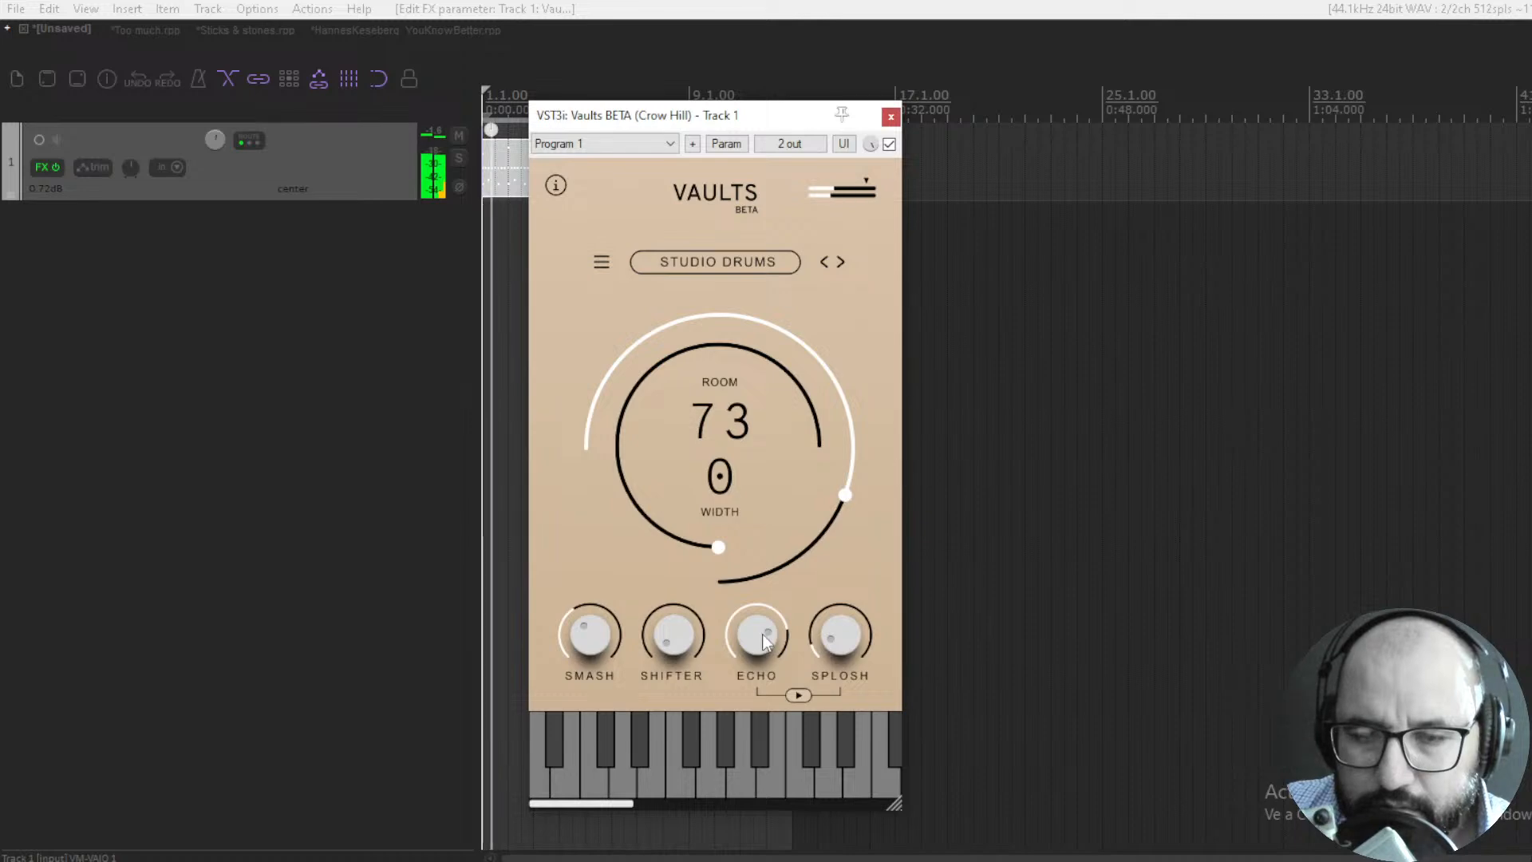
left_click_drag(766, 642, 766, 625)
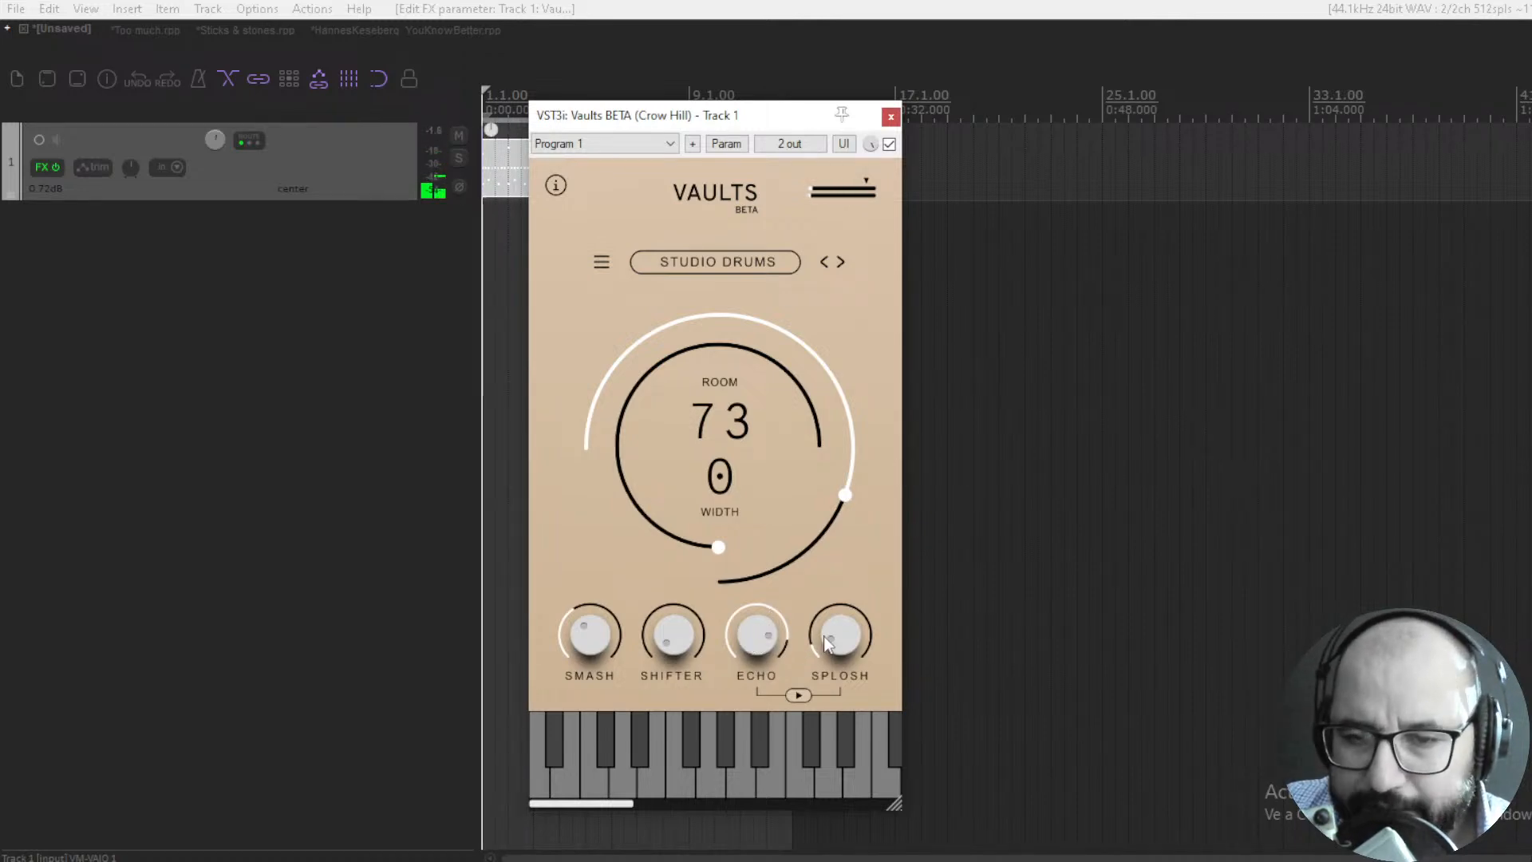
double_click(767, 636)
- Play the drums with Splosh and Echo raised to about three quarters, and fine-tune Smash to just under halfway
key("space")
left_click_drag(835, 644, 859, 534)
left_click_drag(758, 635, 773, 533)
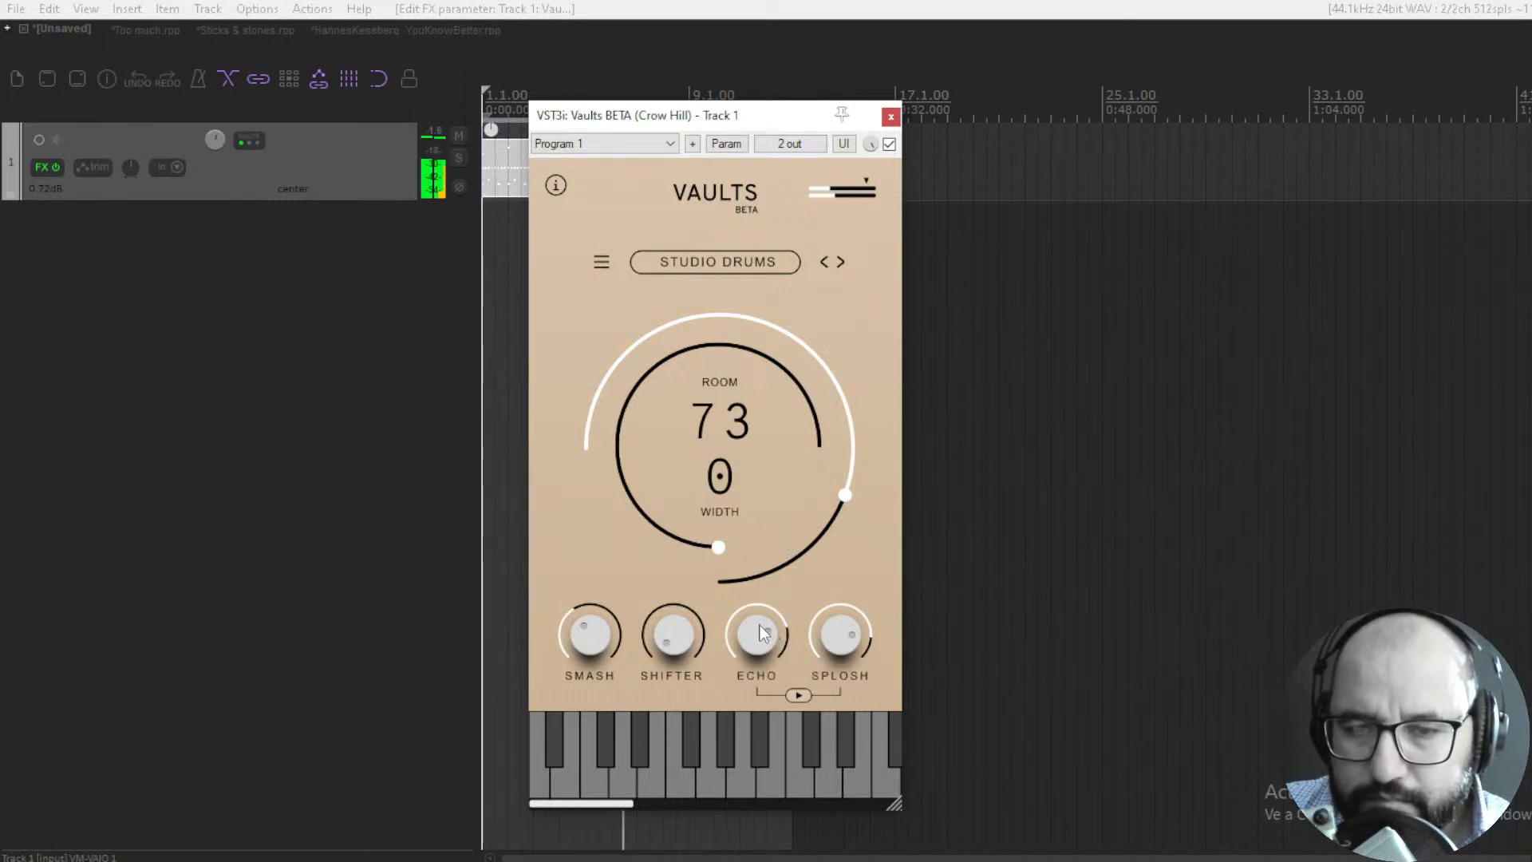
mouse_move(600, 638)
left_mouse_down()
mouse_move(673, 616)
mouse_move(672, 589)
mouse_move(671, 628)
mouse_move(603, 632)
left_mouse_up()
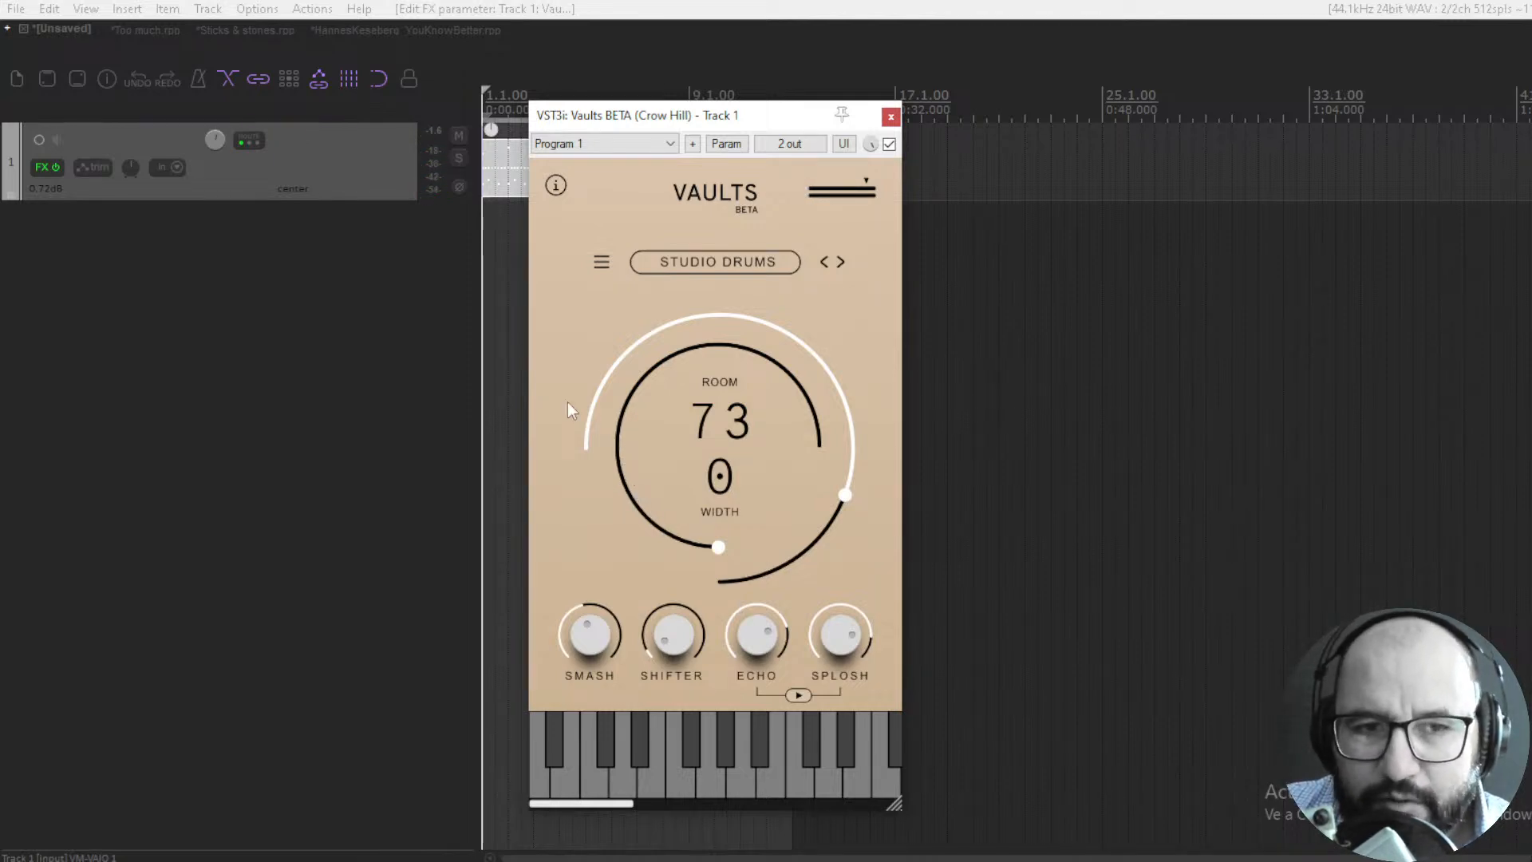
- Switch to the Too much.rpp project and try a lower High-T threshold on THE_COMPRESSOR before returning it to the maximum
left_click(142, 30)
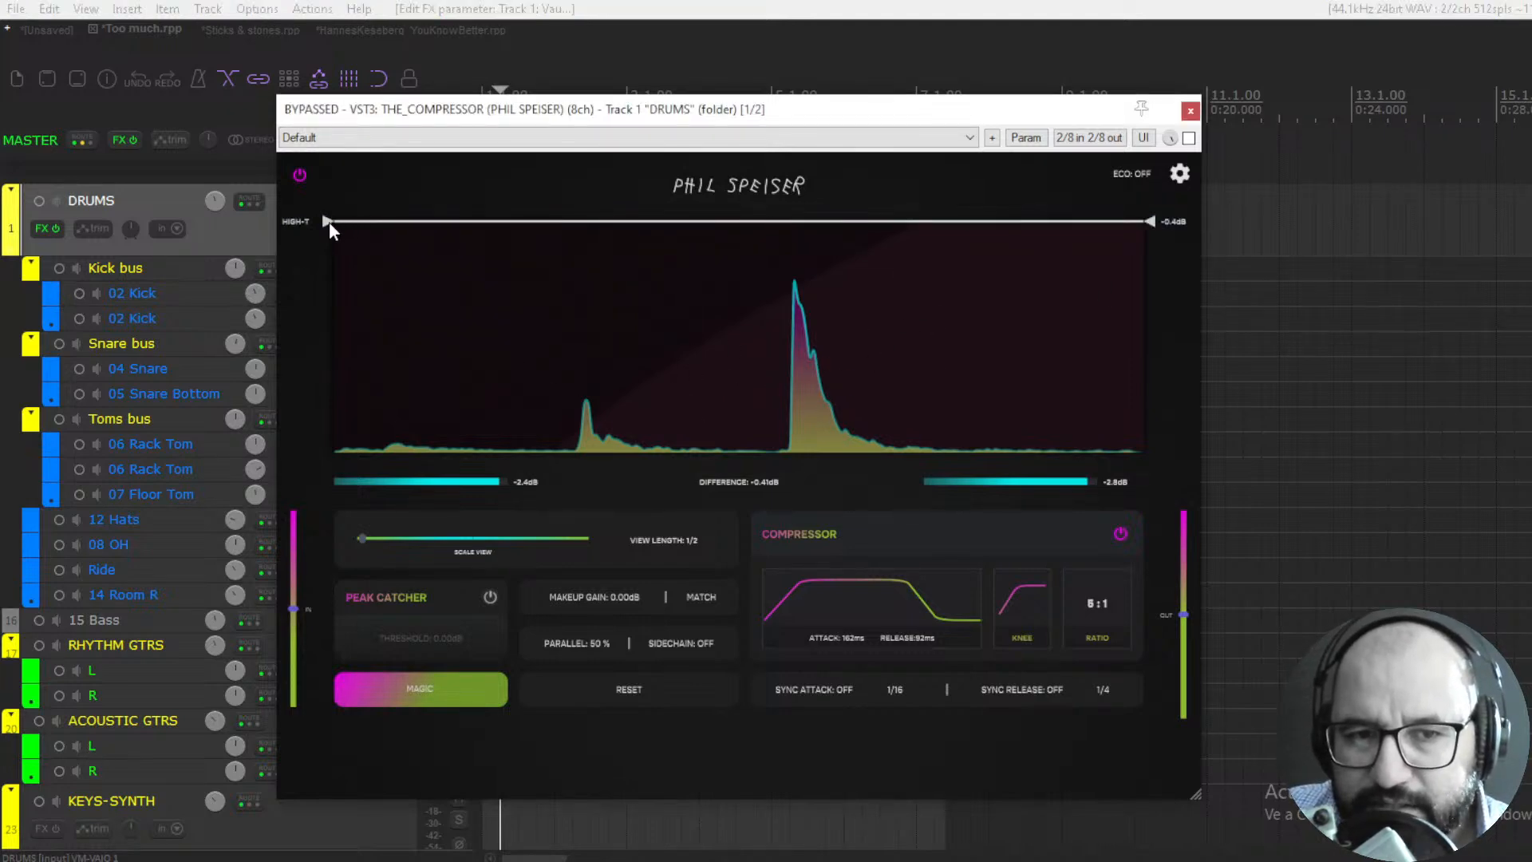
left_click_drag(329, 222, 326, 372)
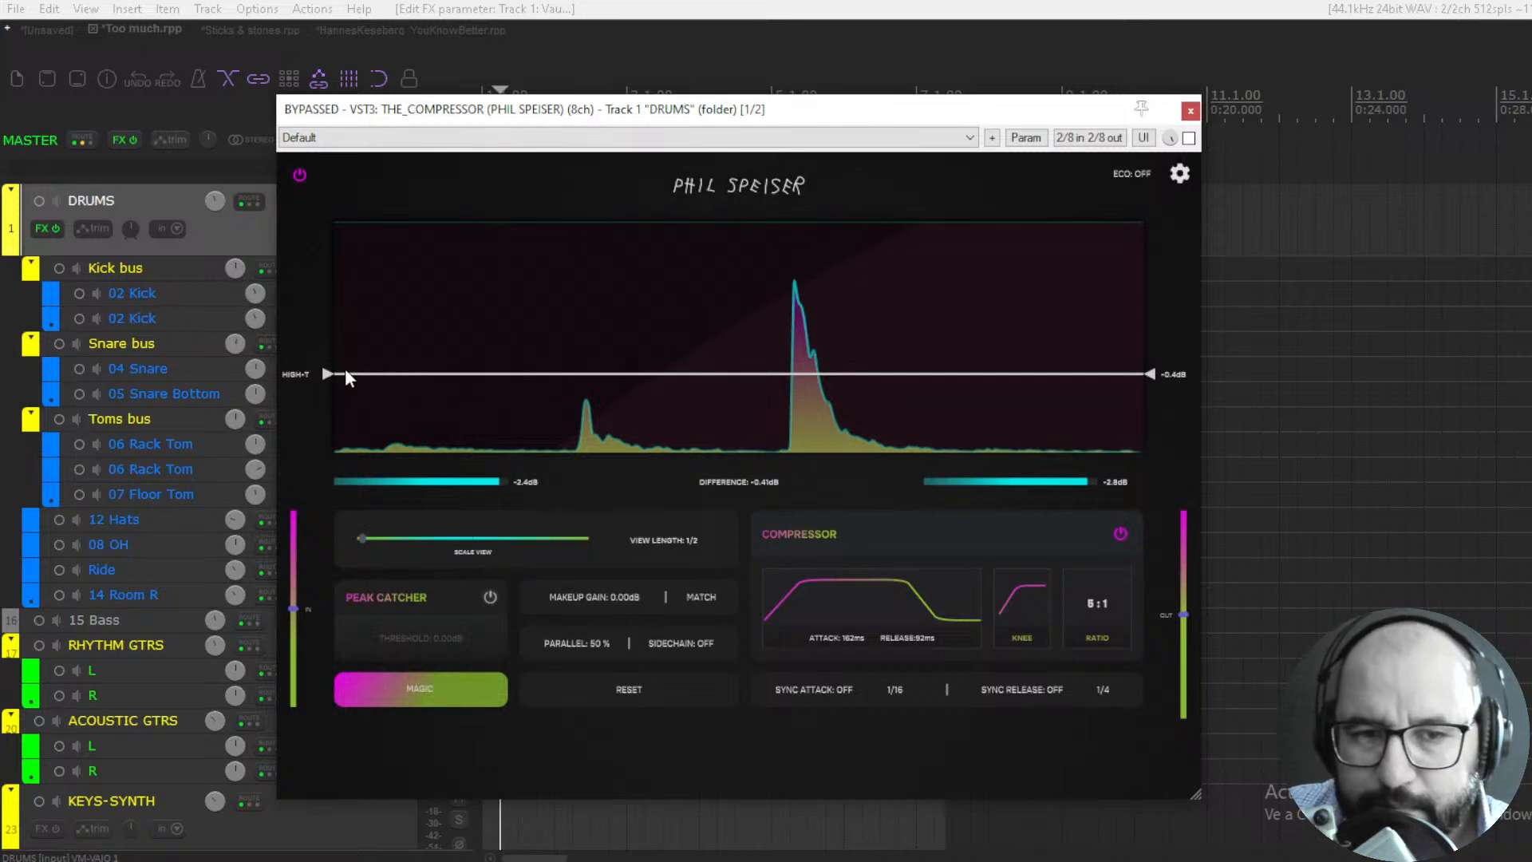
left_click_drag(329, 365, 329, 212)
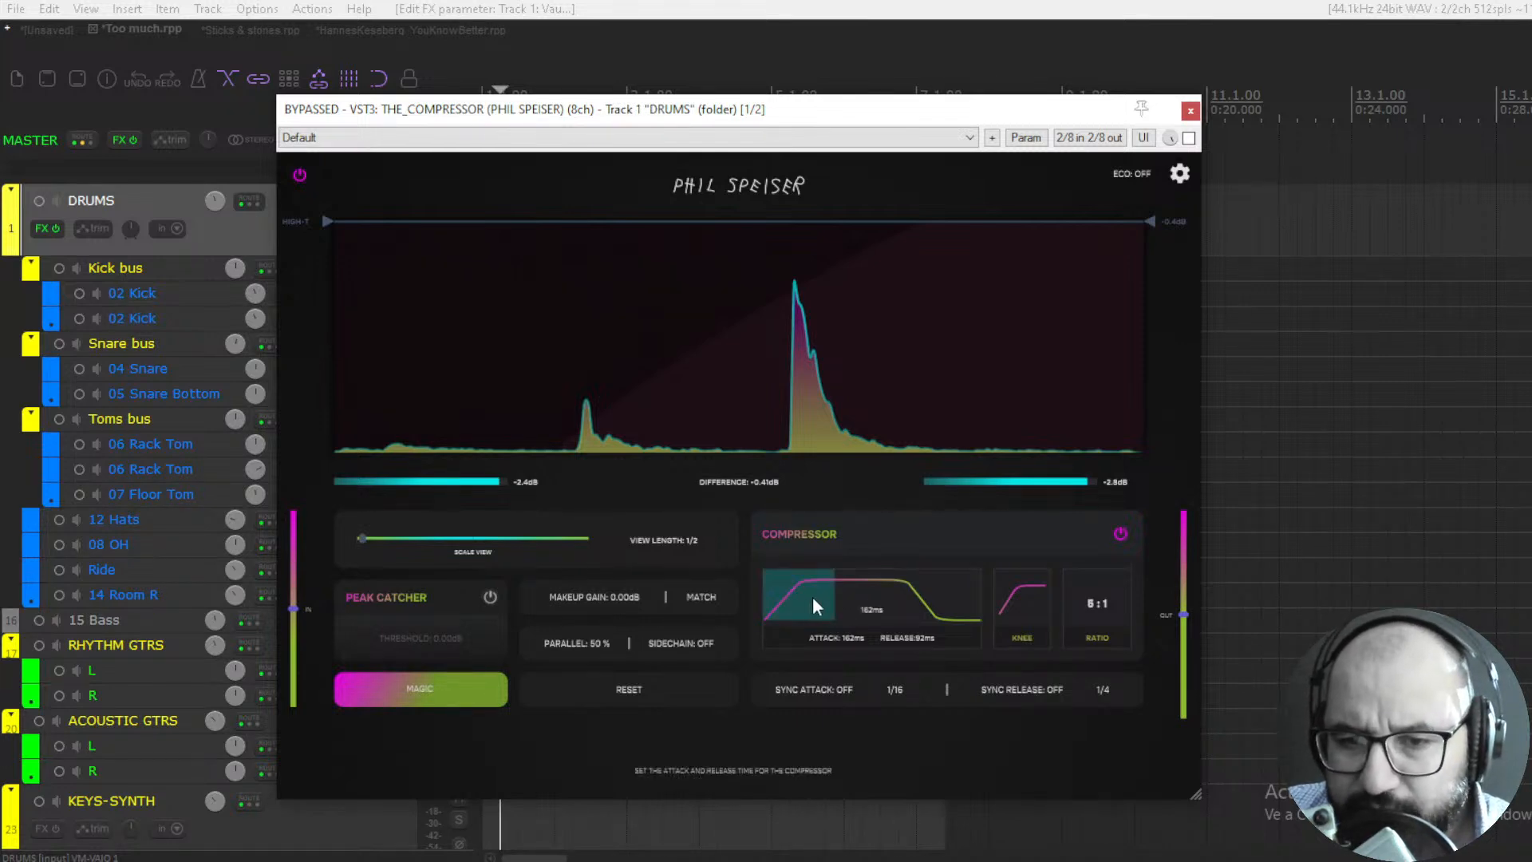
- Try slow and fast attack times on the DRUMS compressor, settling on an attack of 26 ms
left_click_drag(809, 588, 914, 584)
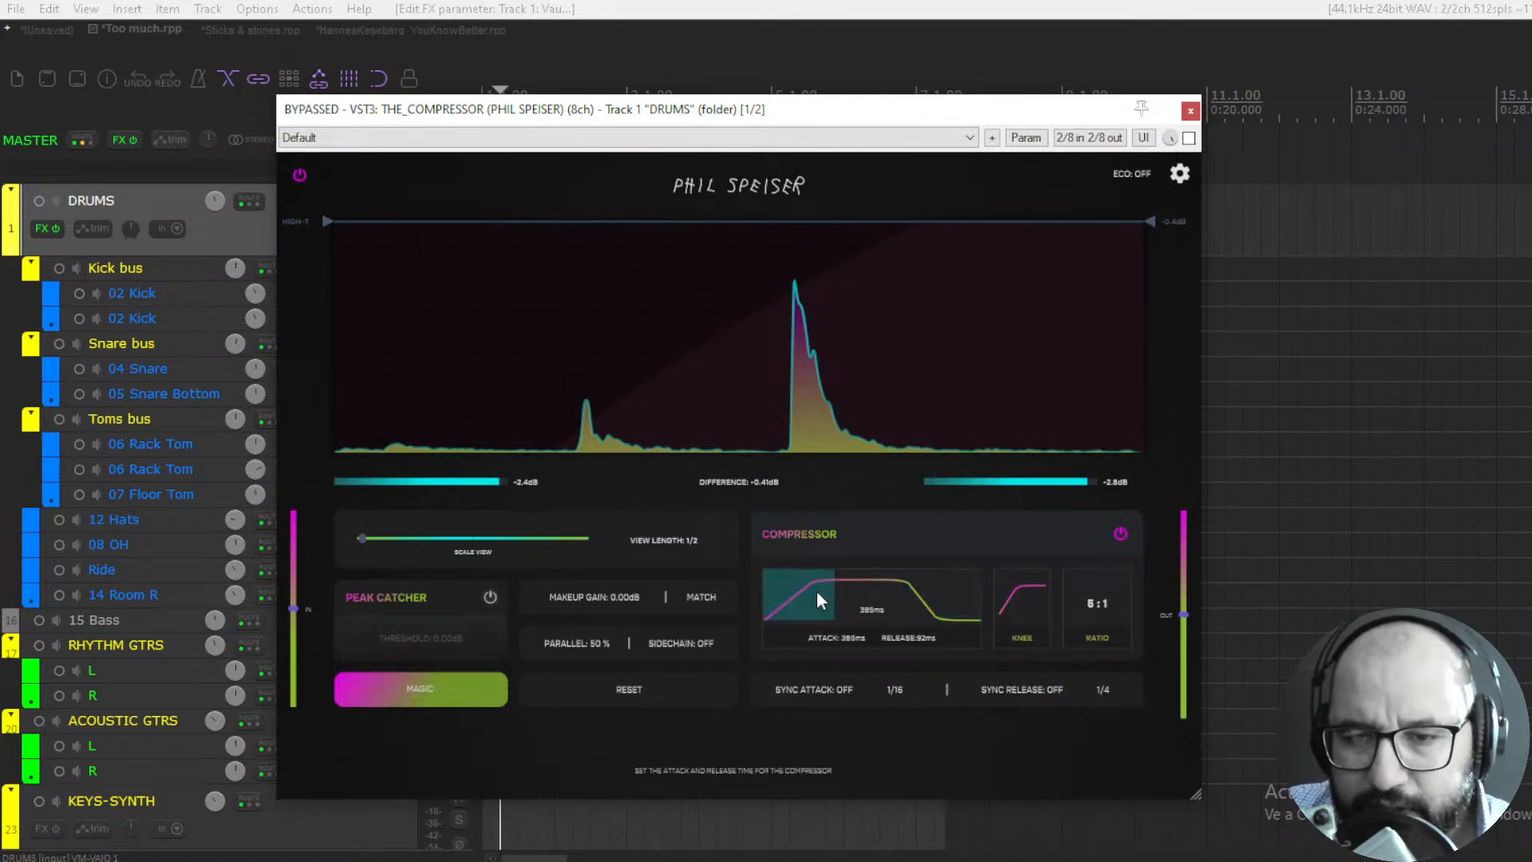
mouse_move(816, 591)
left_mouse_down()
mouse_move(761, 591)
mouse_move(786, 597)
left_mouse_up()
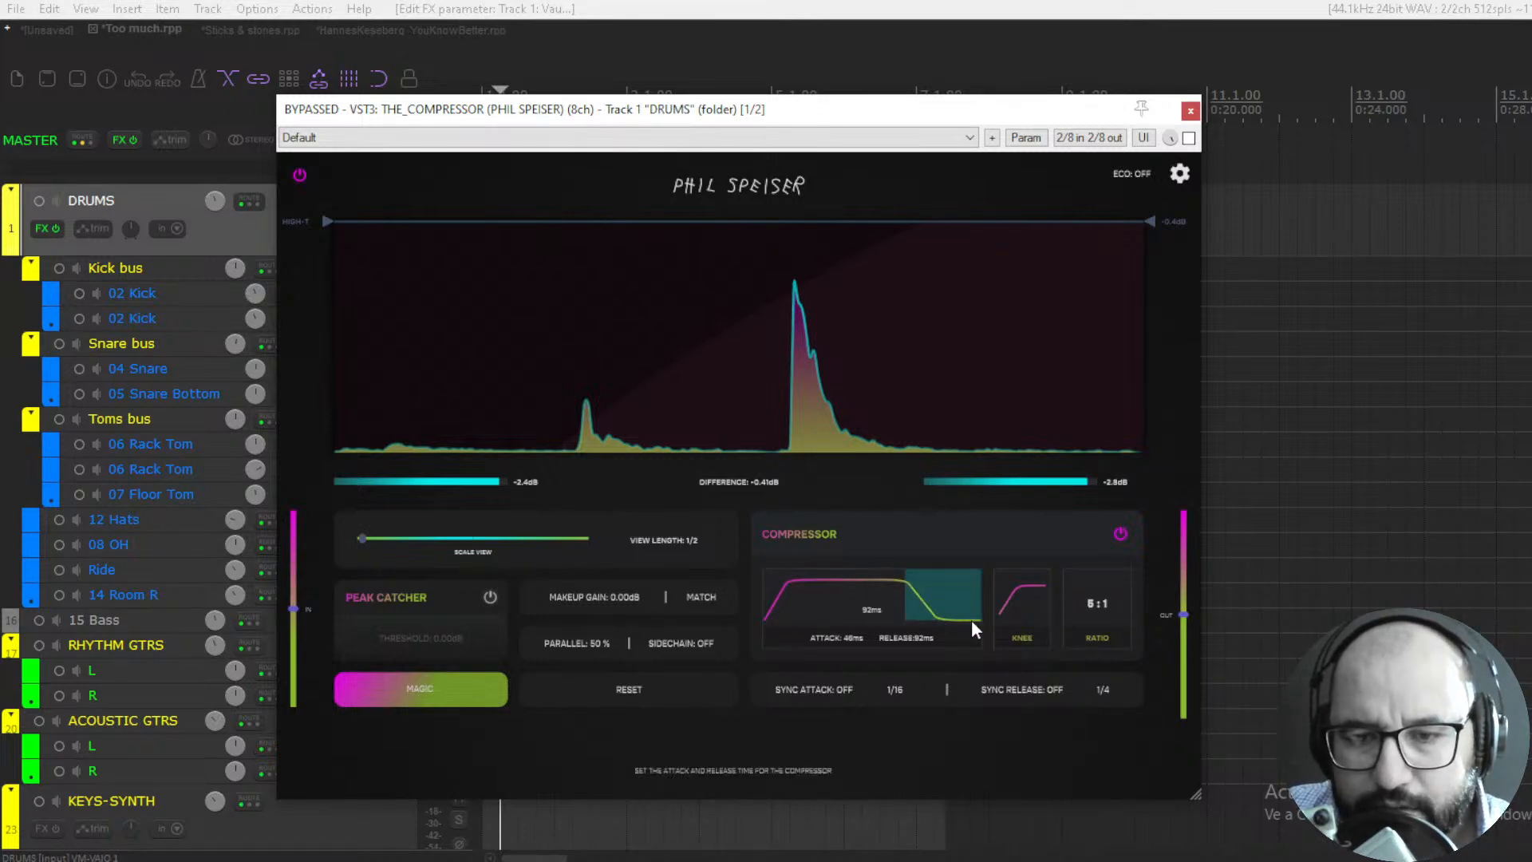
left_click_drag(801, 600, 774, 596)
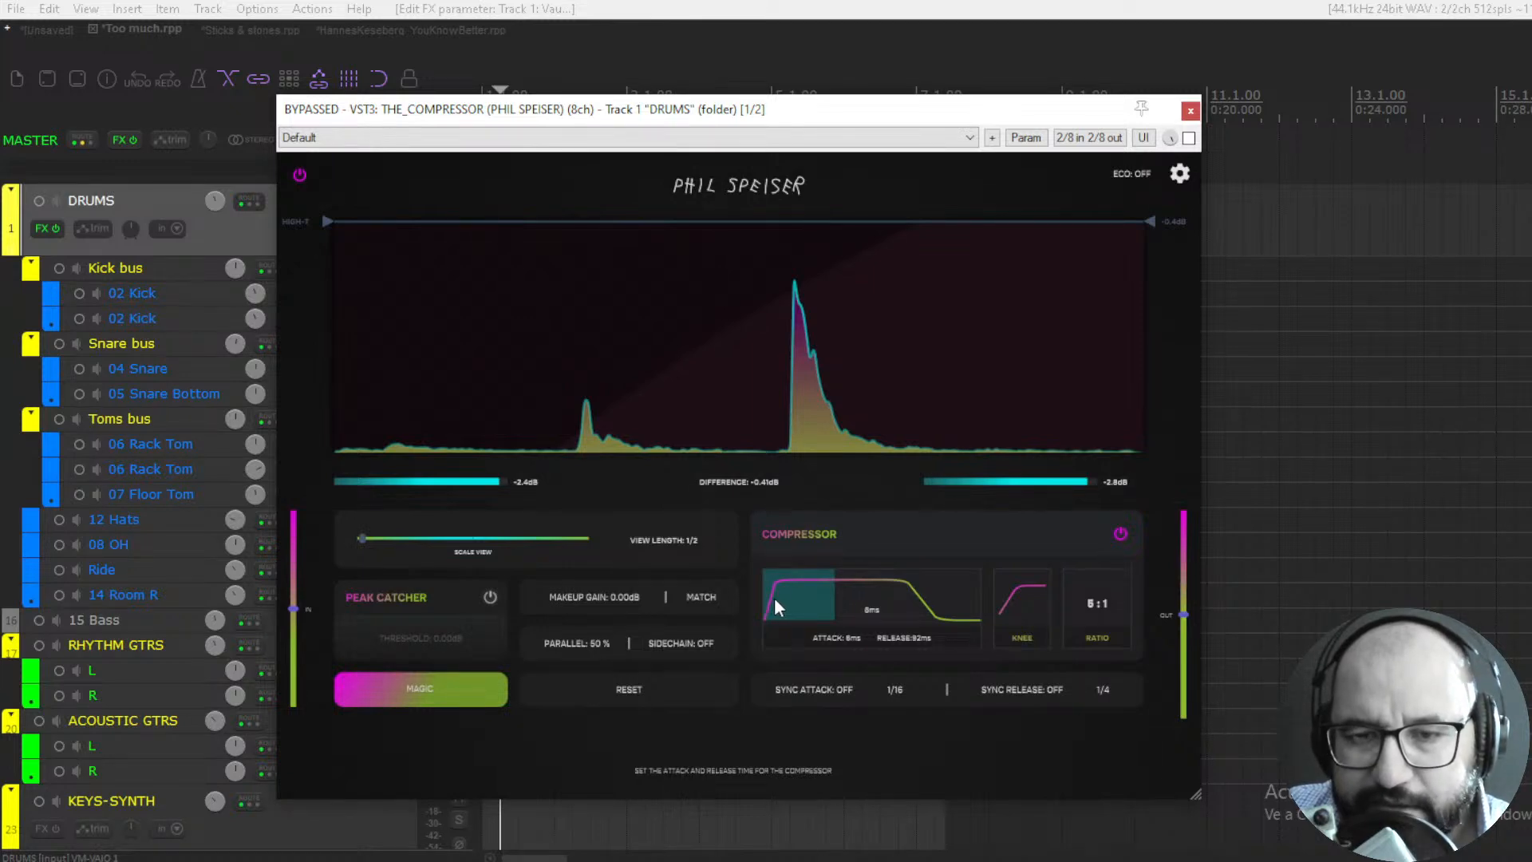
left_click_drag(774, 601, 822, 595)
- Set the DRUMS compressor's release to about 160 ms and its ratio to 4:1
left_click_drag(918, 596, 865, 596)
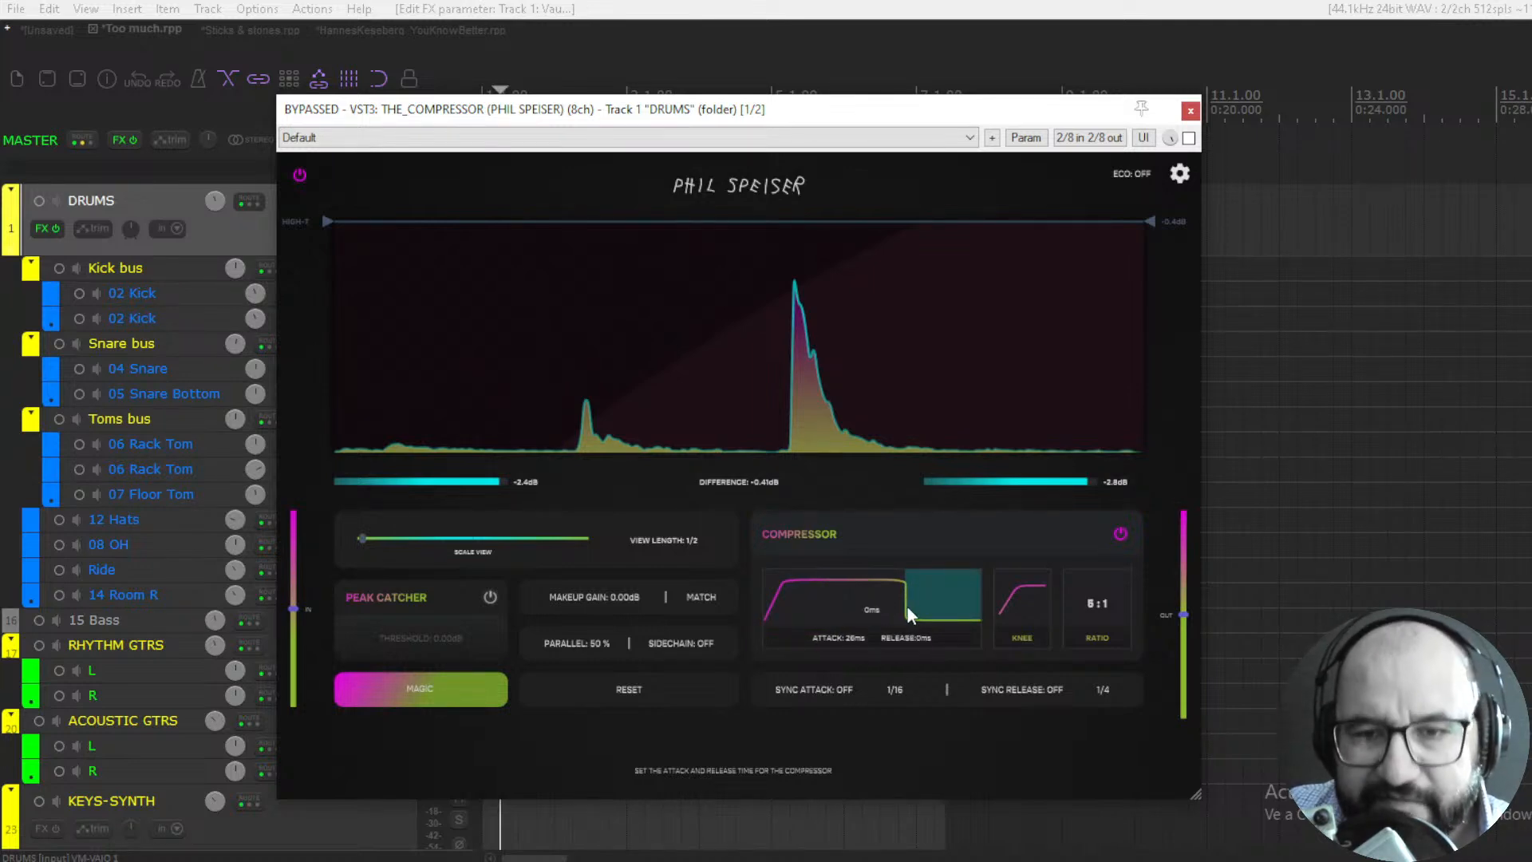
mouse_move(916, 601)
left_mouse_down()
mouse_move(1004, 592)
mouse_move(944, 607)
left_mouse_up()
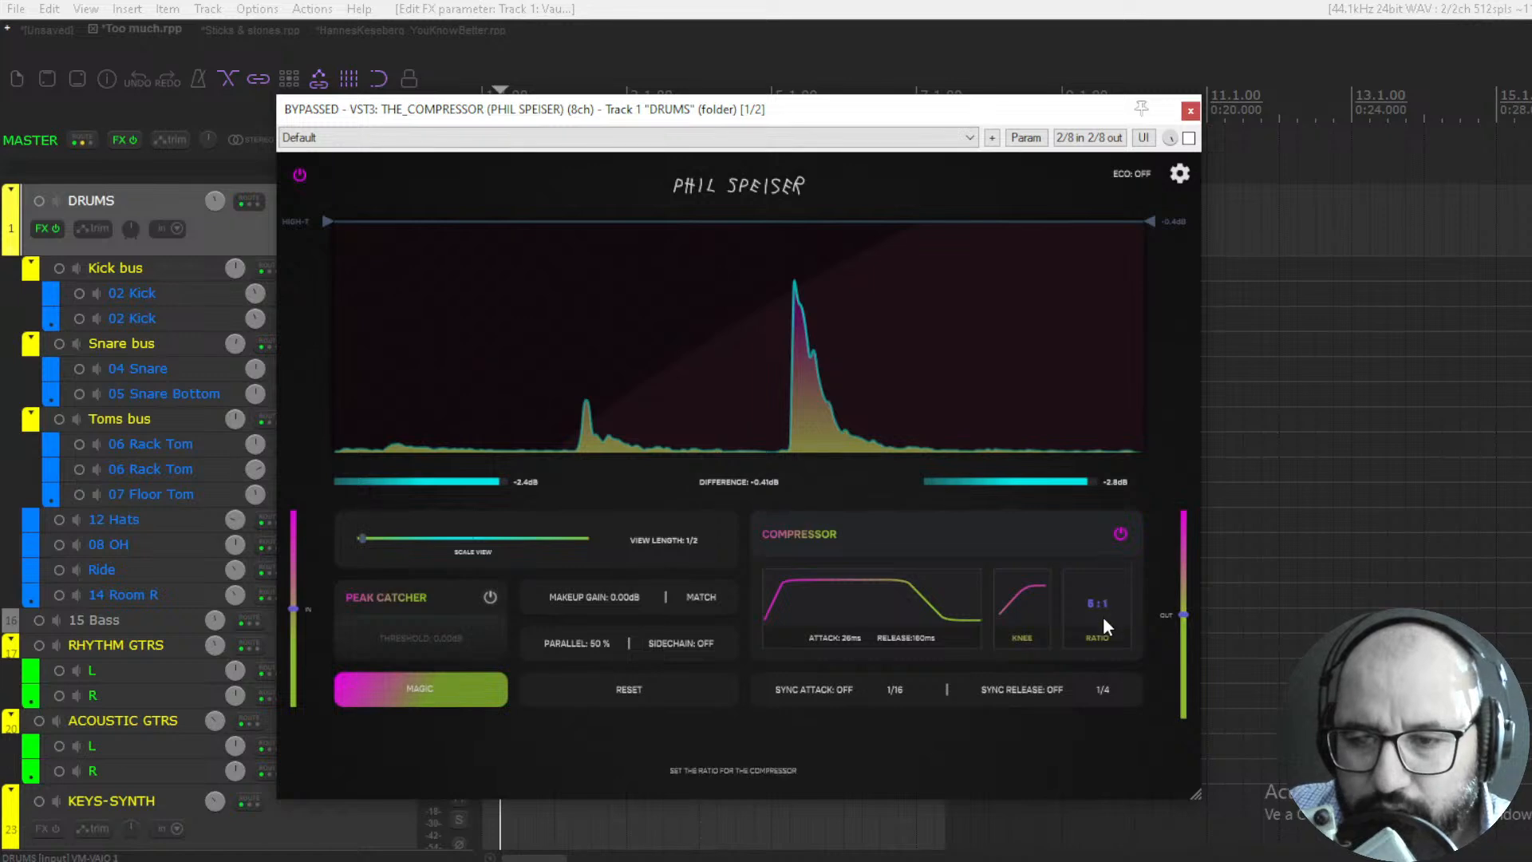
left_click_drag(1107, 481, 1106, 356)
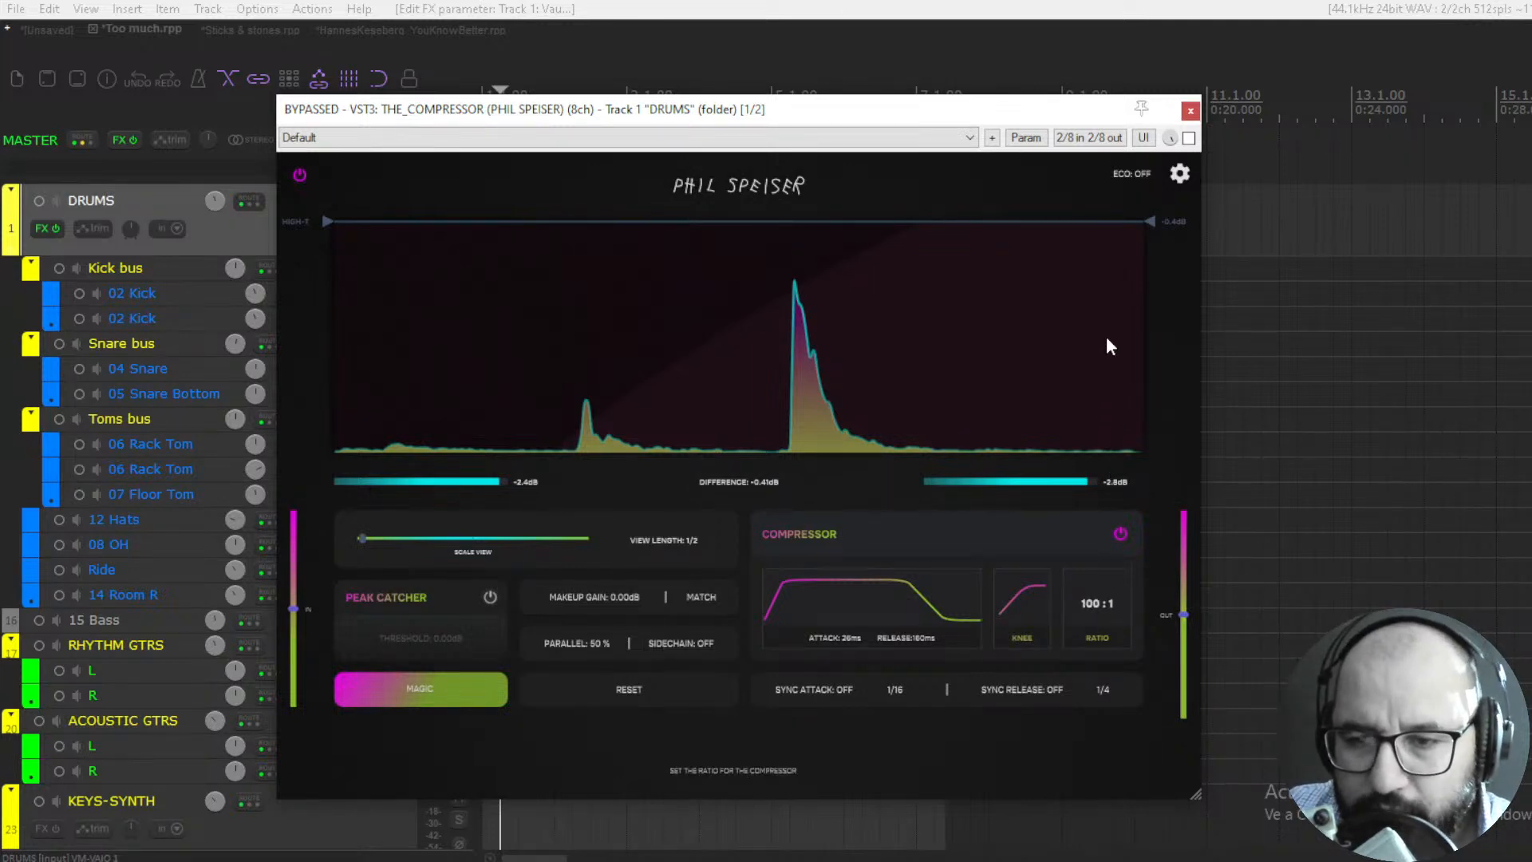
left_click_drag(1108, 347, 1096, 517)
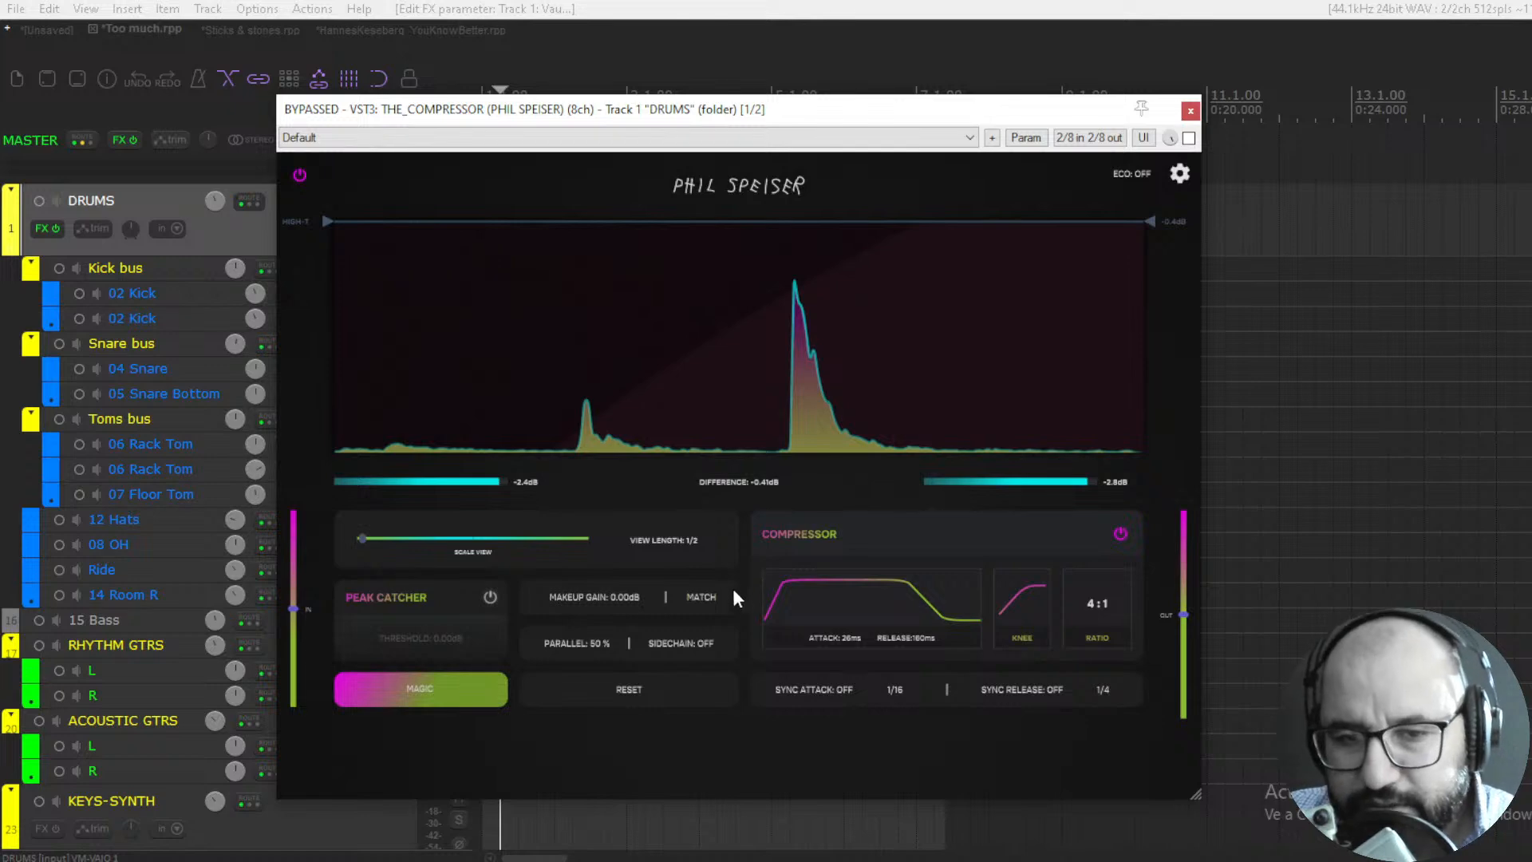
- Try a larger view scale before returning it to the minimum, and set the DRUMS compressor's parallel blend to 0 %
left_click_drag(361, 537, 438, 542)
left_click_drag(565, 539, 361, 535)
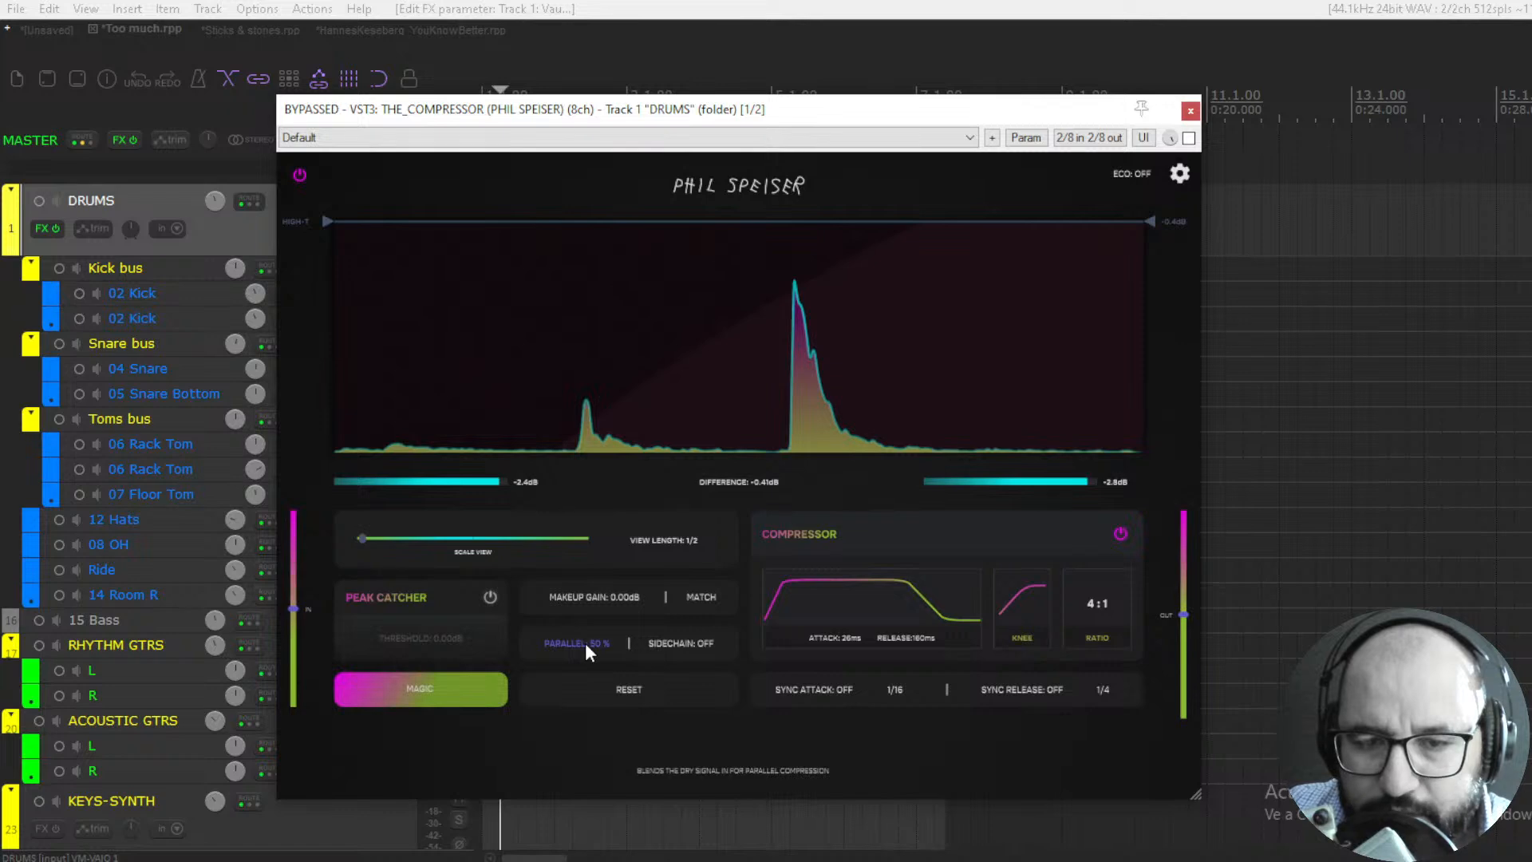
left_click_drag(586, 643, 592, 783)
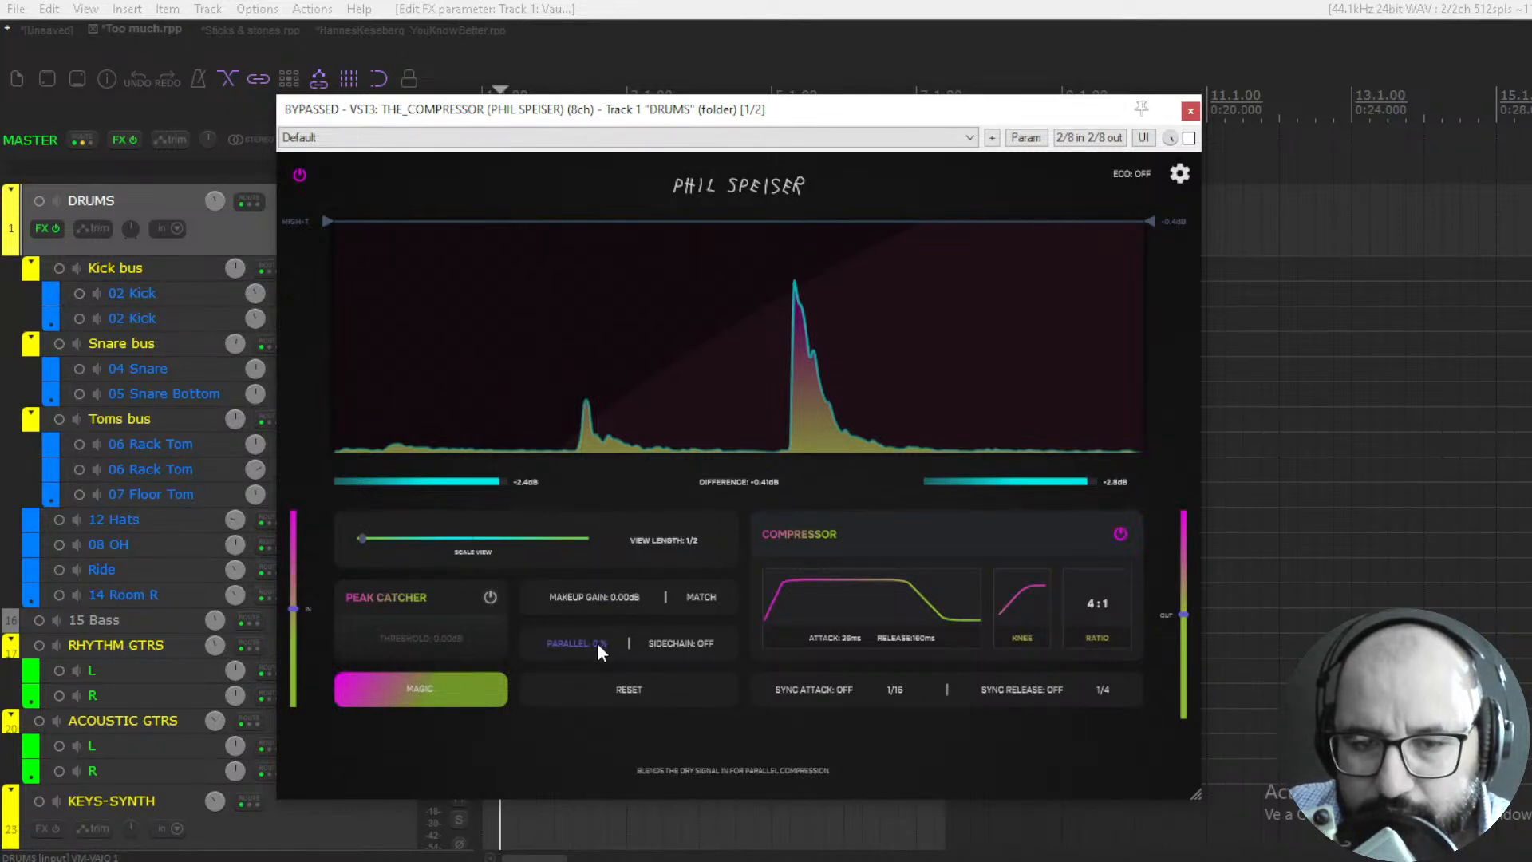
left_click_drag(597, 643, 720, 683)
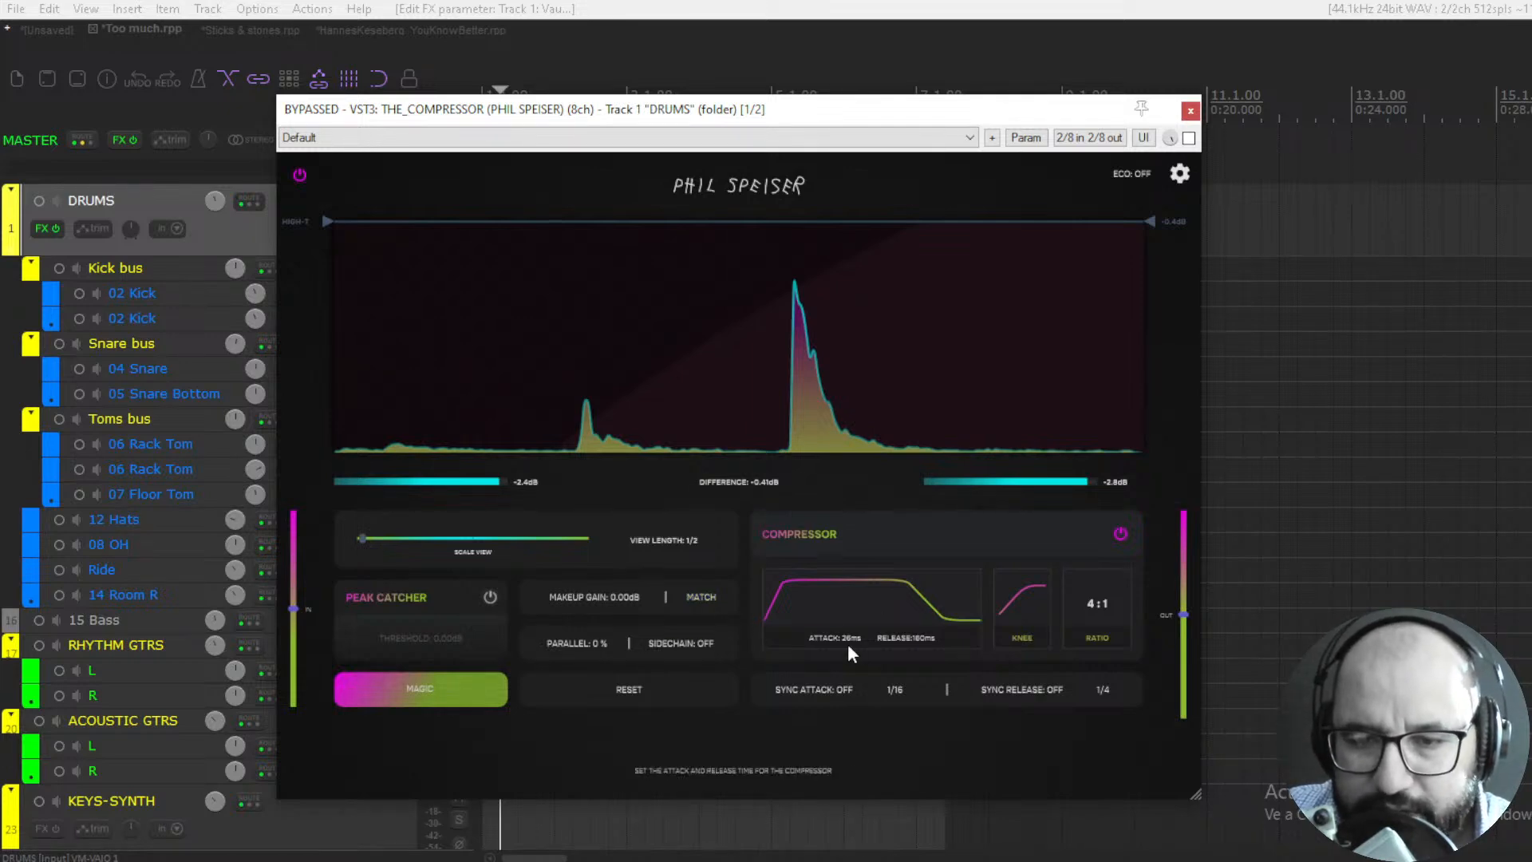
- Switch the compressor's attack sync on and back off
left_click(825, 689)
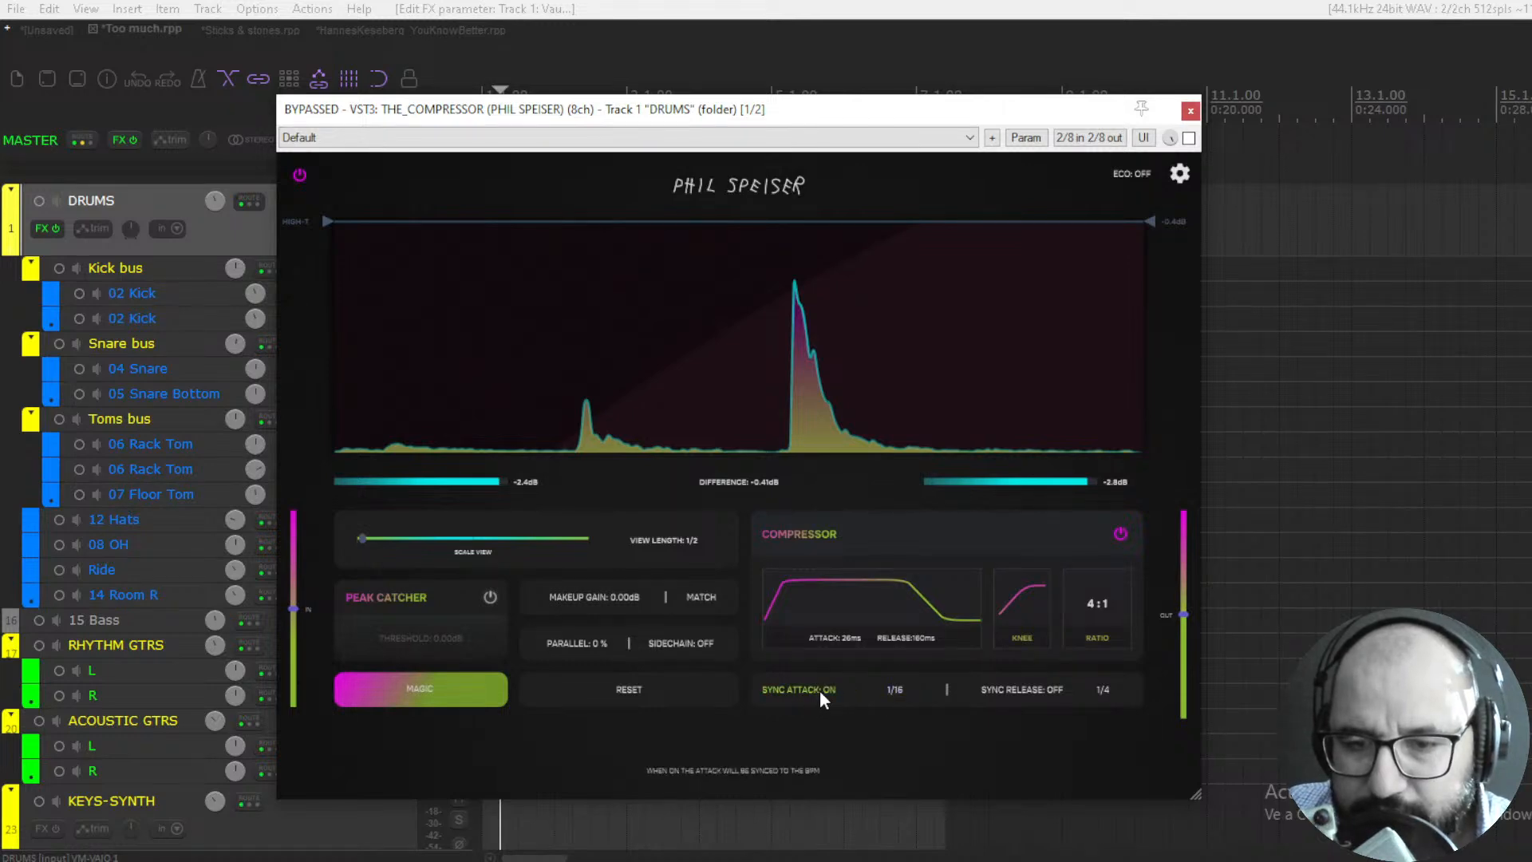
left_click(820, 691)
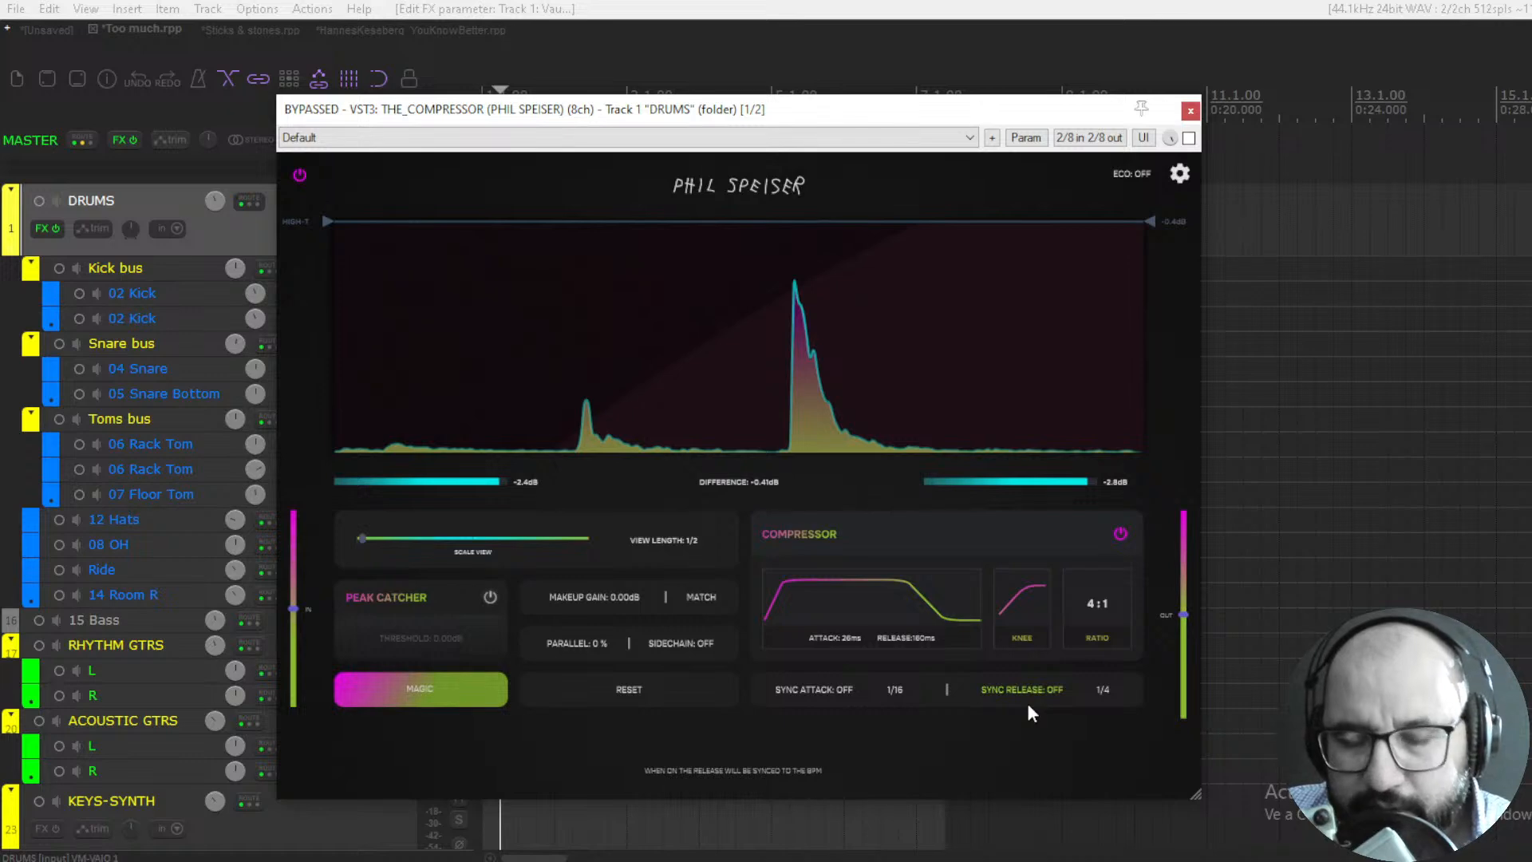
- Open the automatic Magic mode and try the -6 dB and -12 dB input levelling options before returning to No
left_click(453, 692)
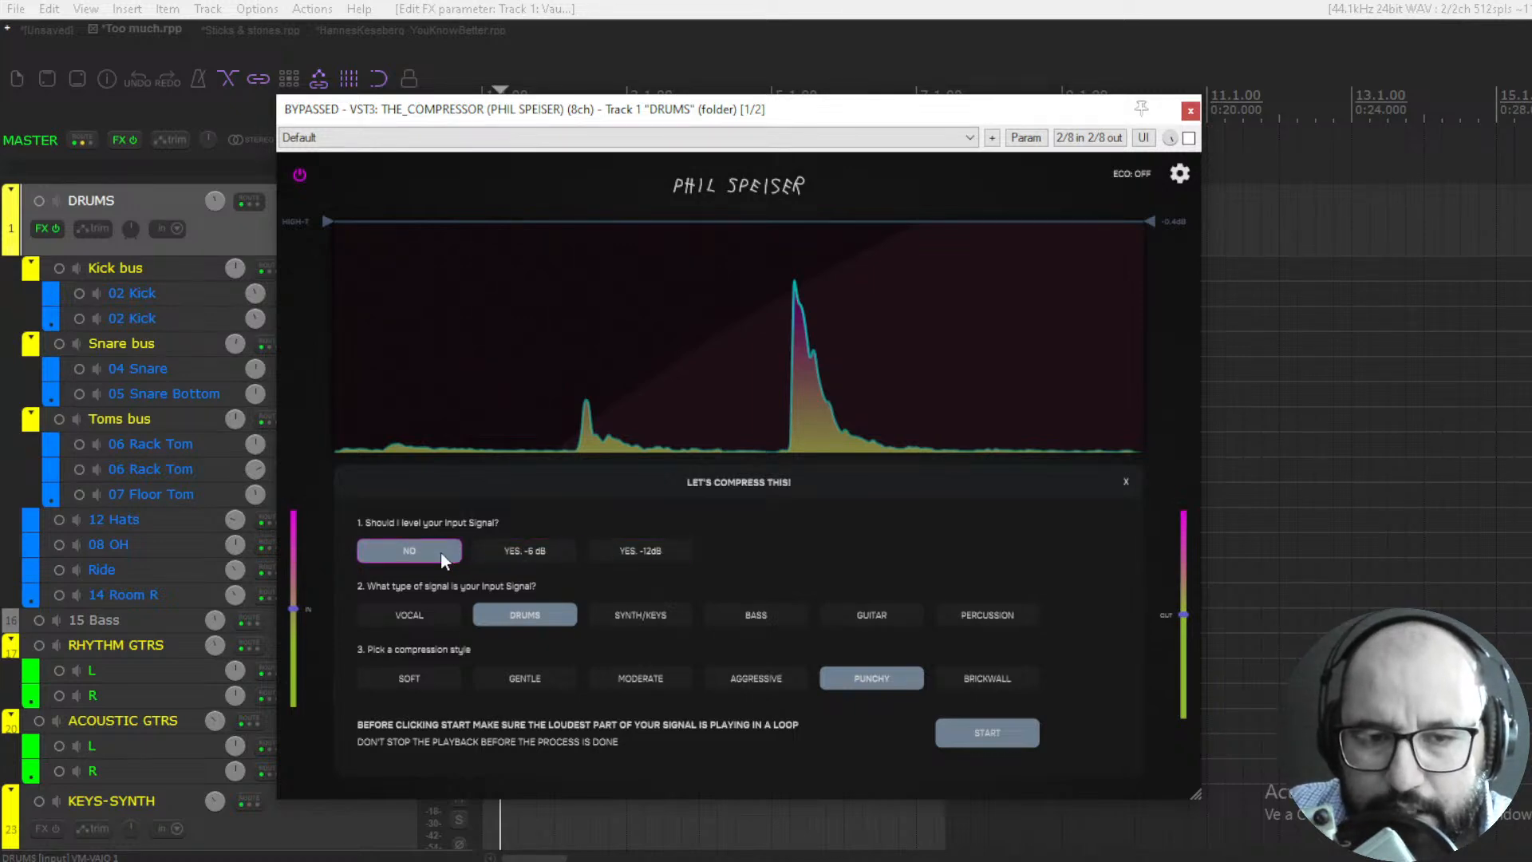
left_click(496, 551)
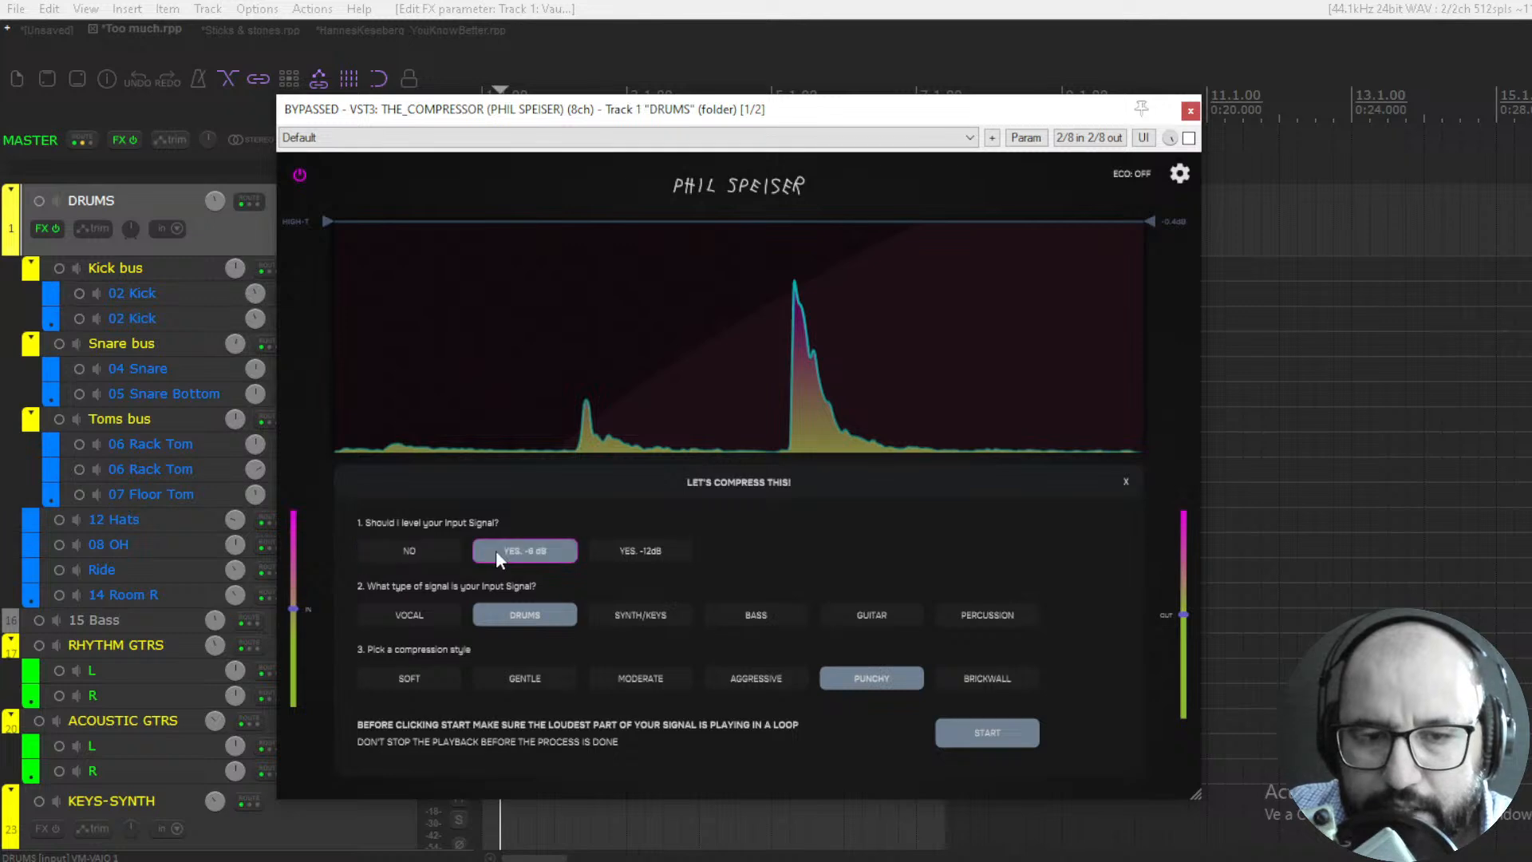
left_click(634, 549)
left_click(543, 550)
left_click(606, 552)
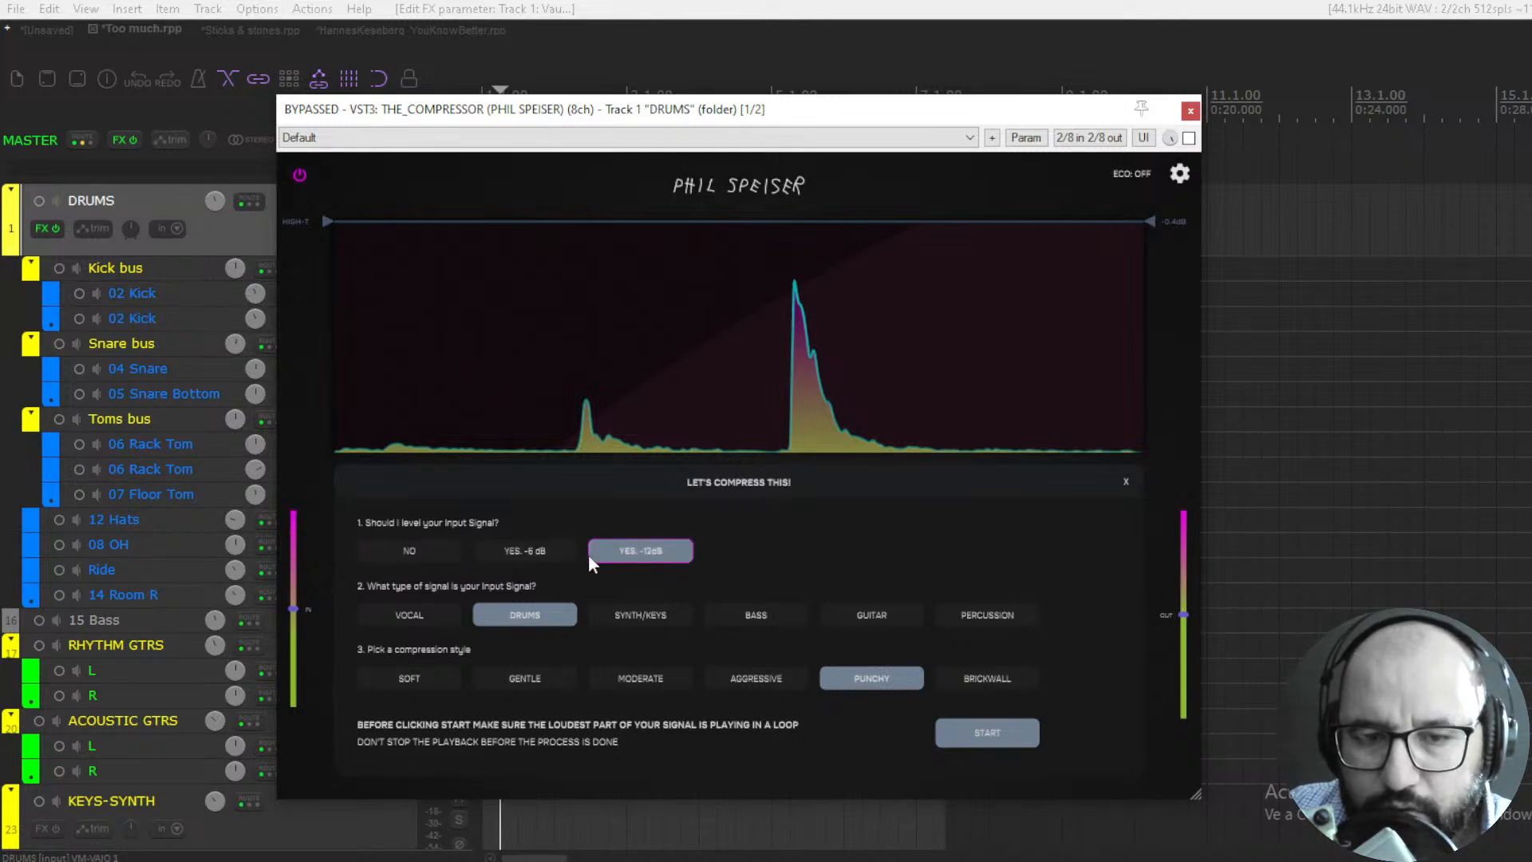
left_click(532, 556)
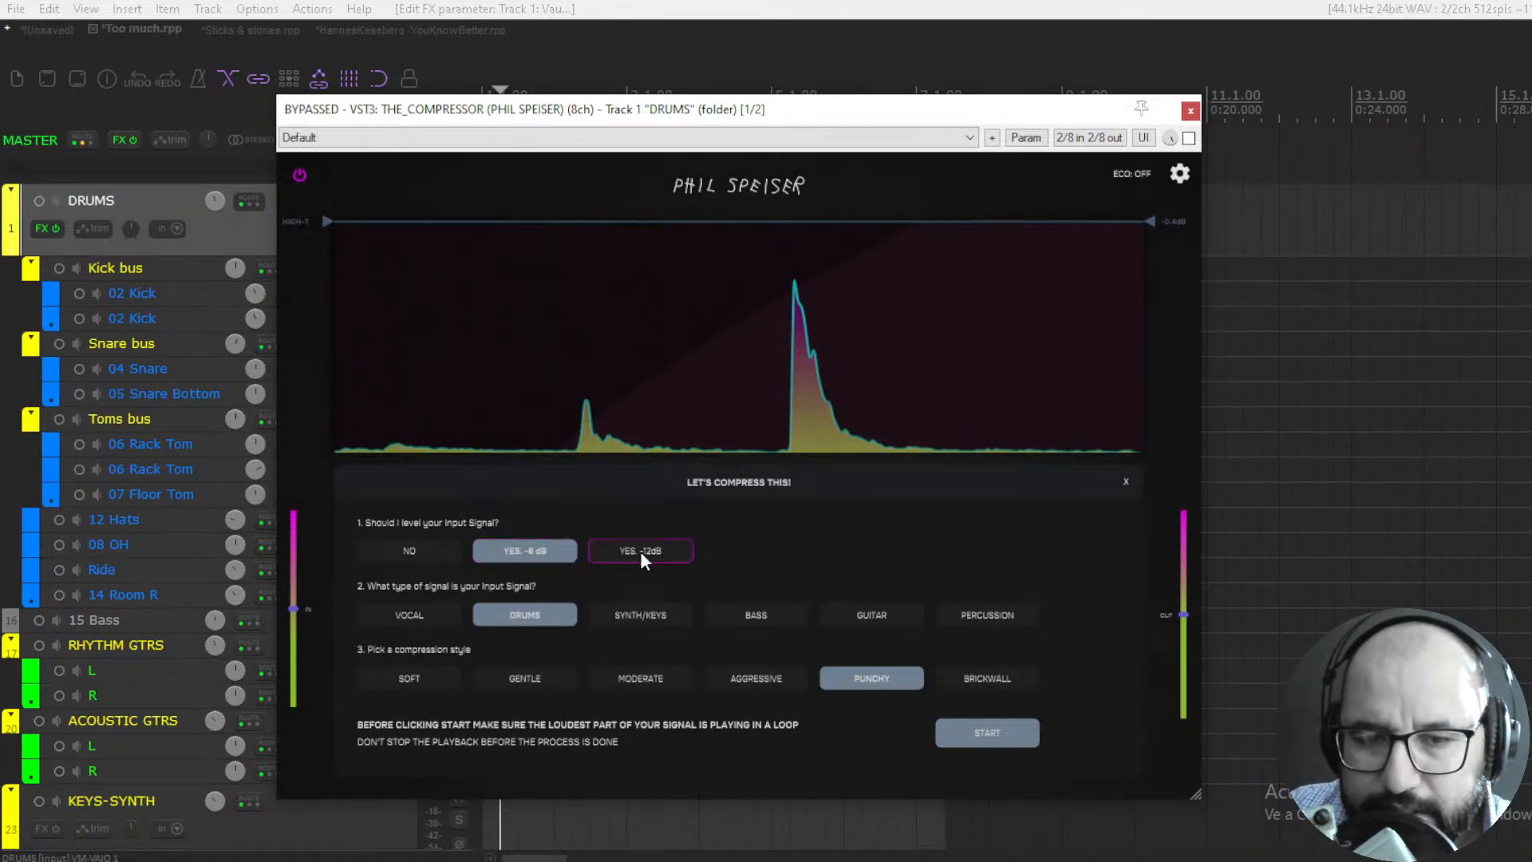
left_click(433, 550)
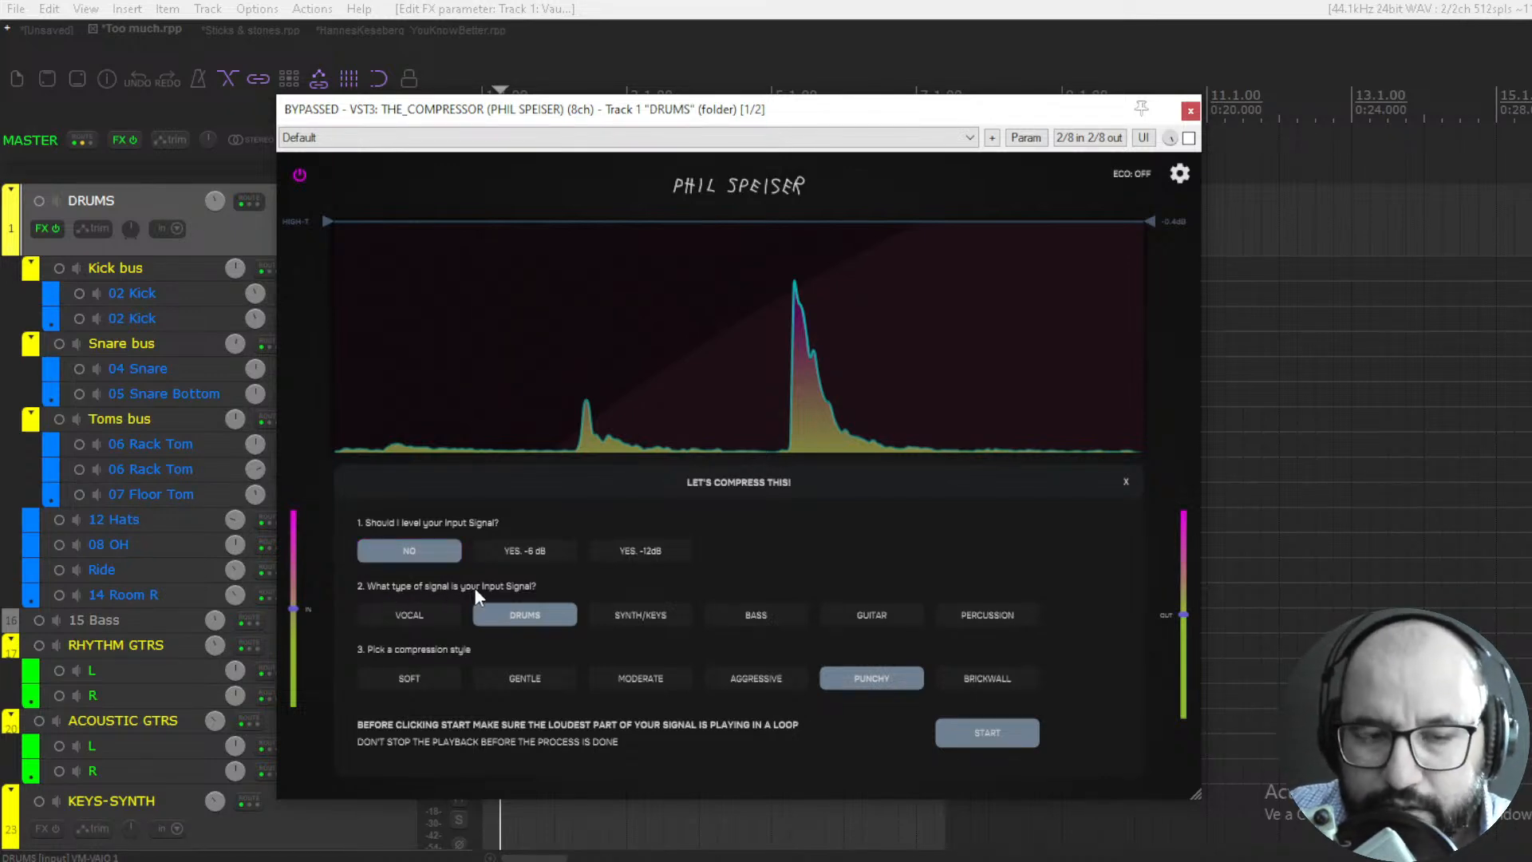
- Try each input signal type from Vocal to Percussion, return to Drums, and close the automatic mode without starting it
left_click(423, 611)
left_click(527, 612)
left_click(626, 612)
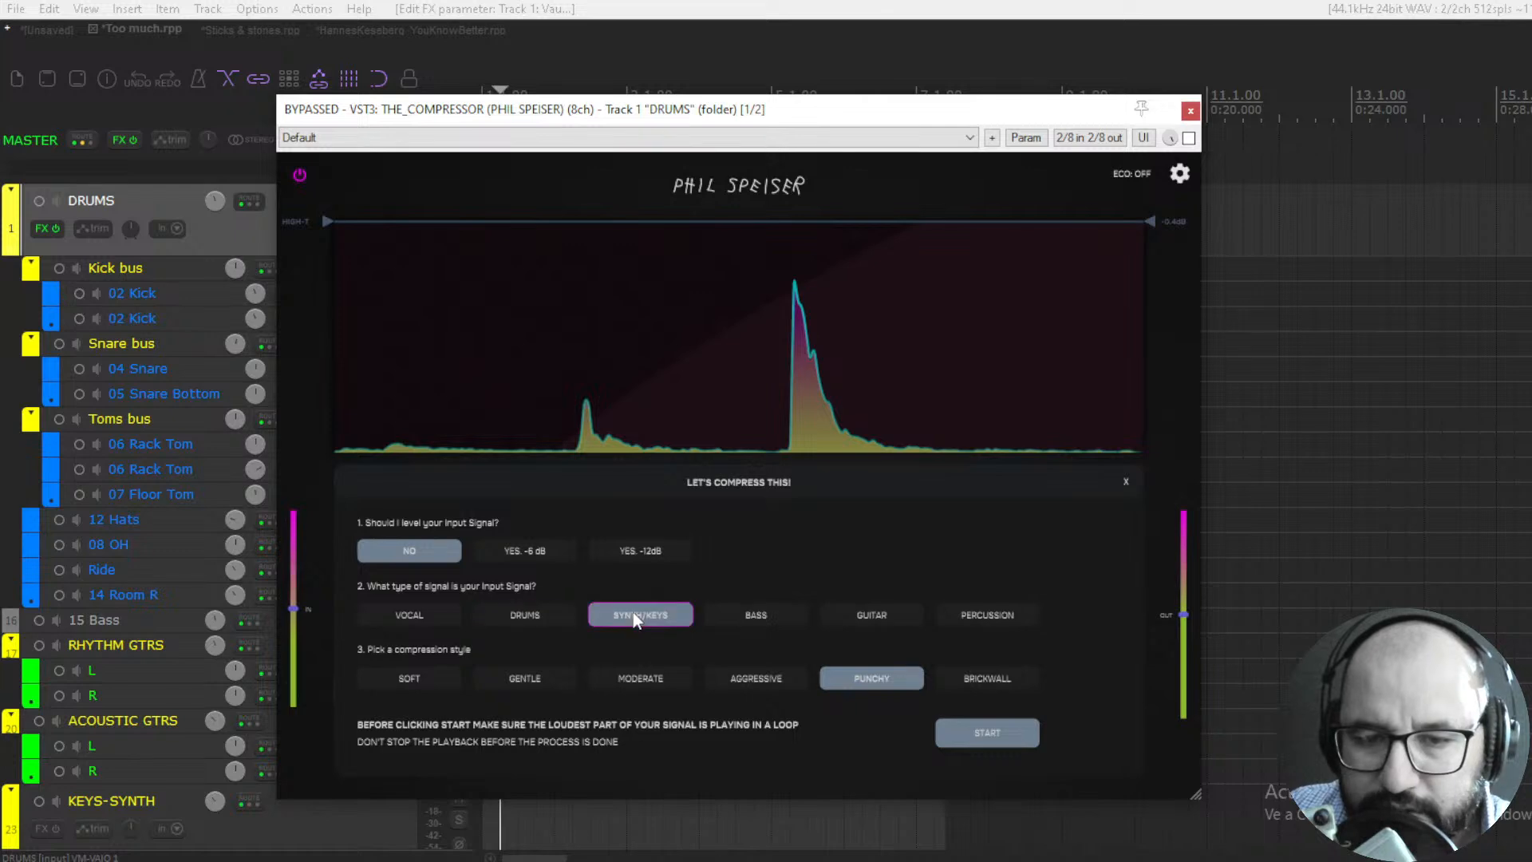
left_click(768, 618)
left_click(893, 615)
left_click(999, 620)
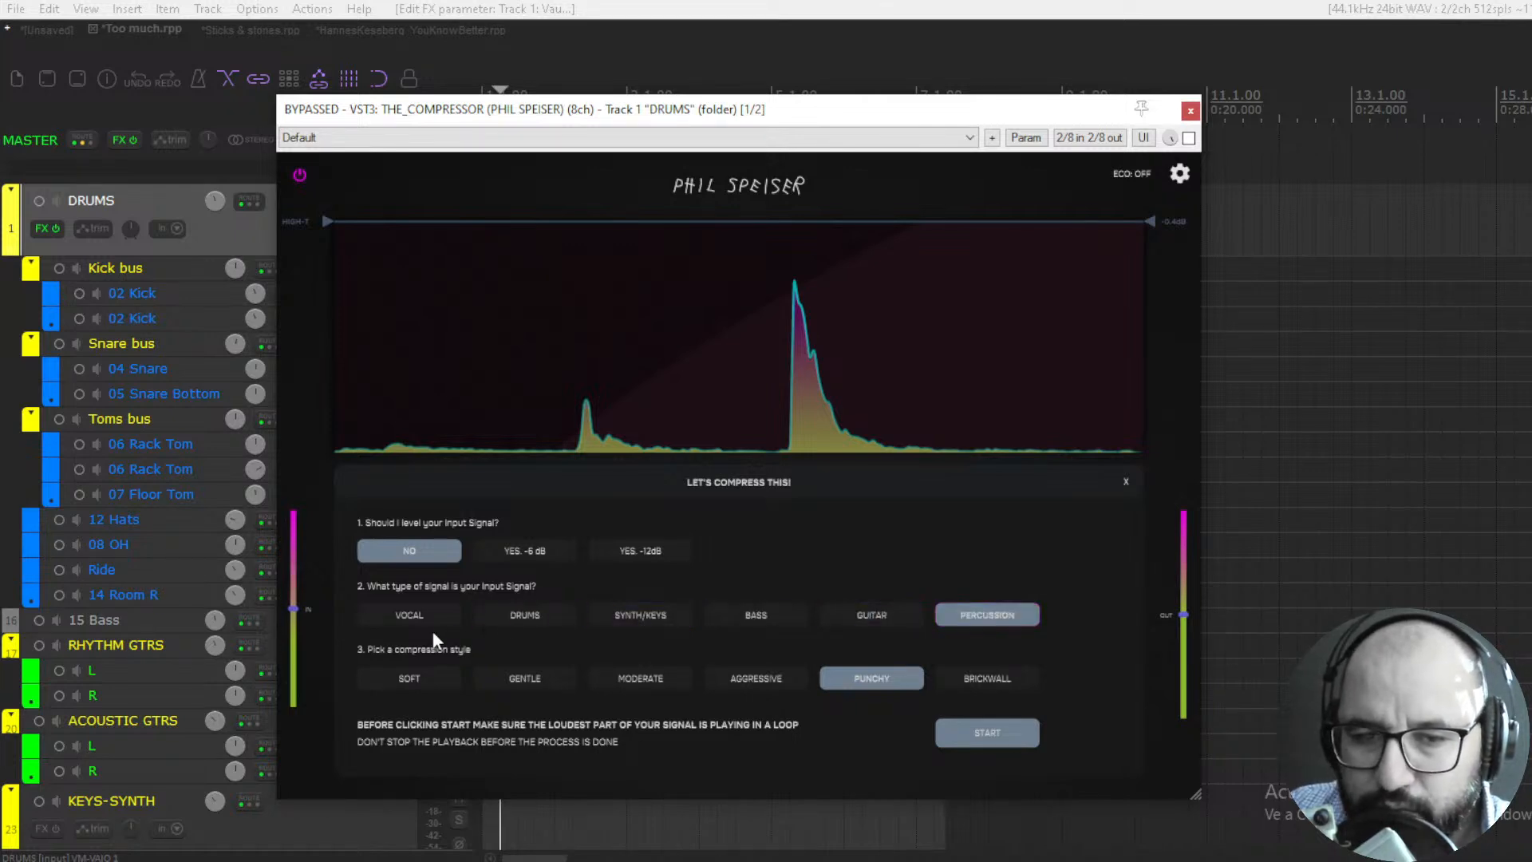
left_click(510, 615)
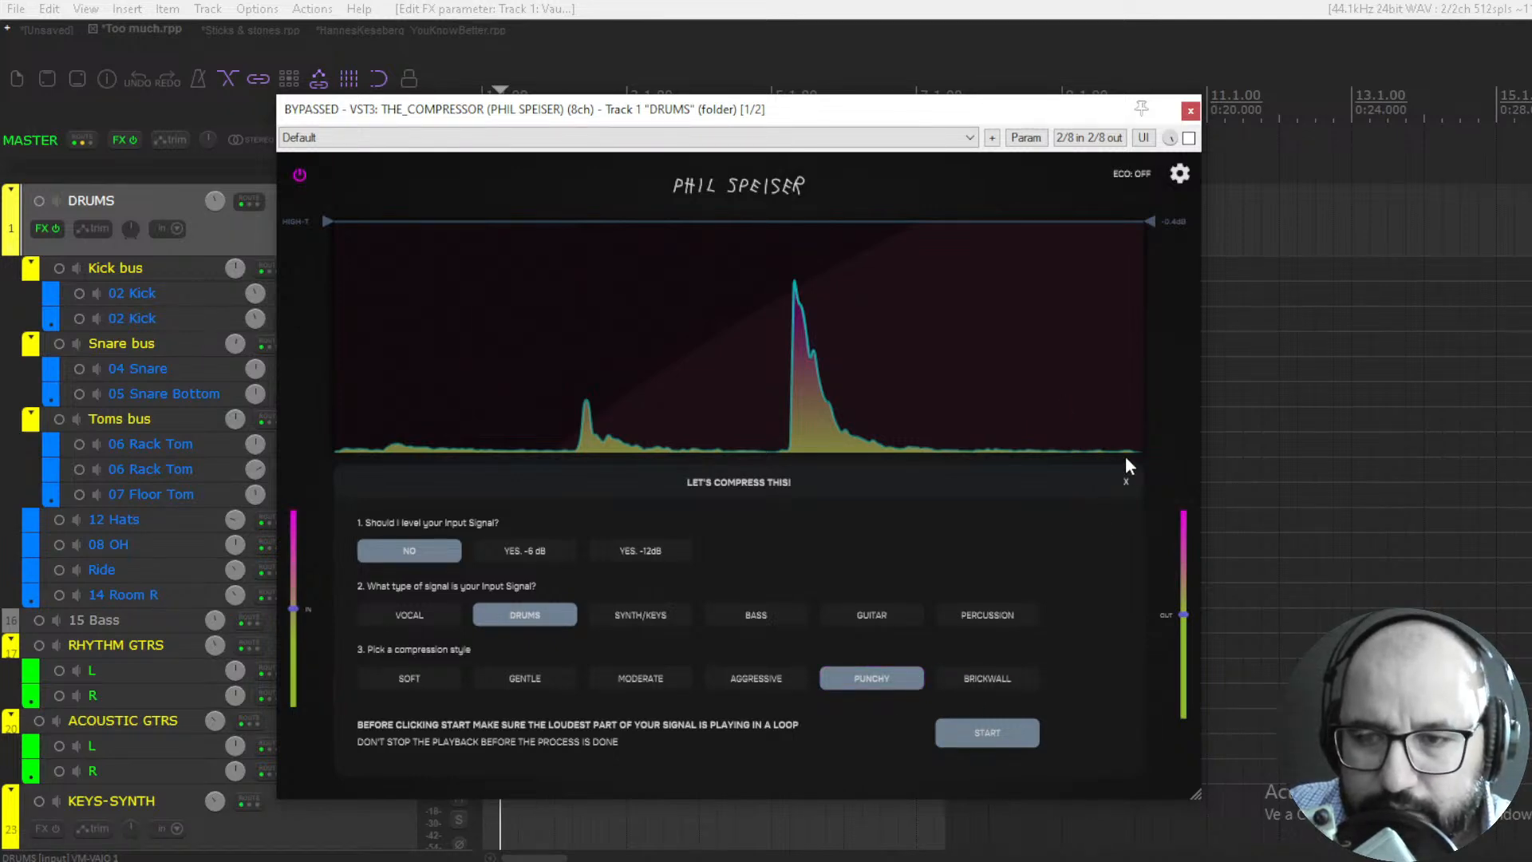
left_click(1125, 482)
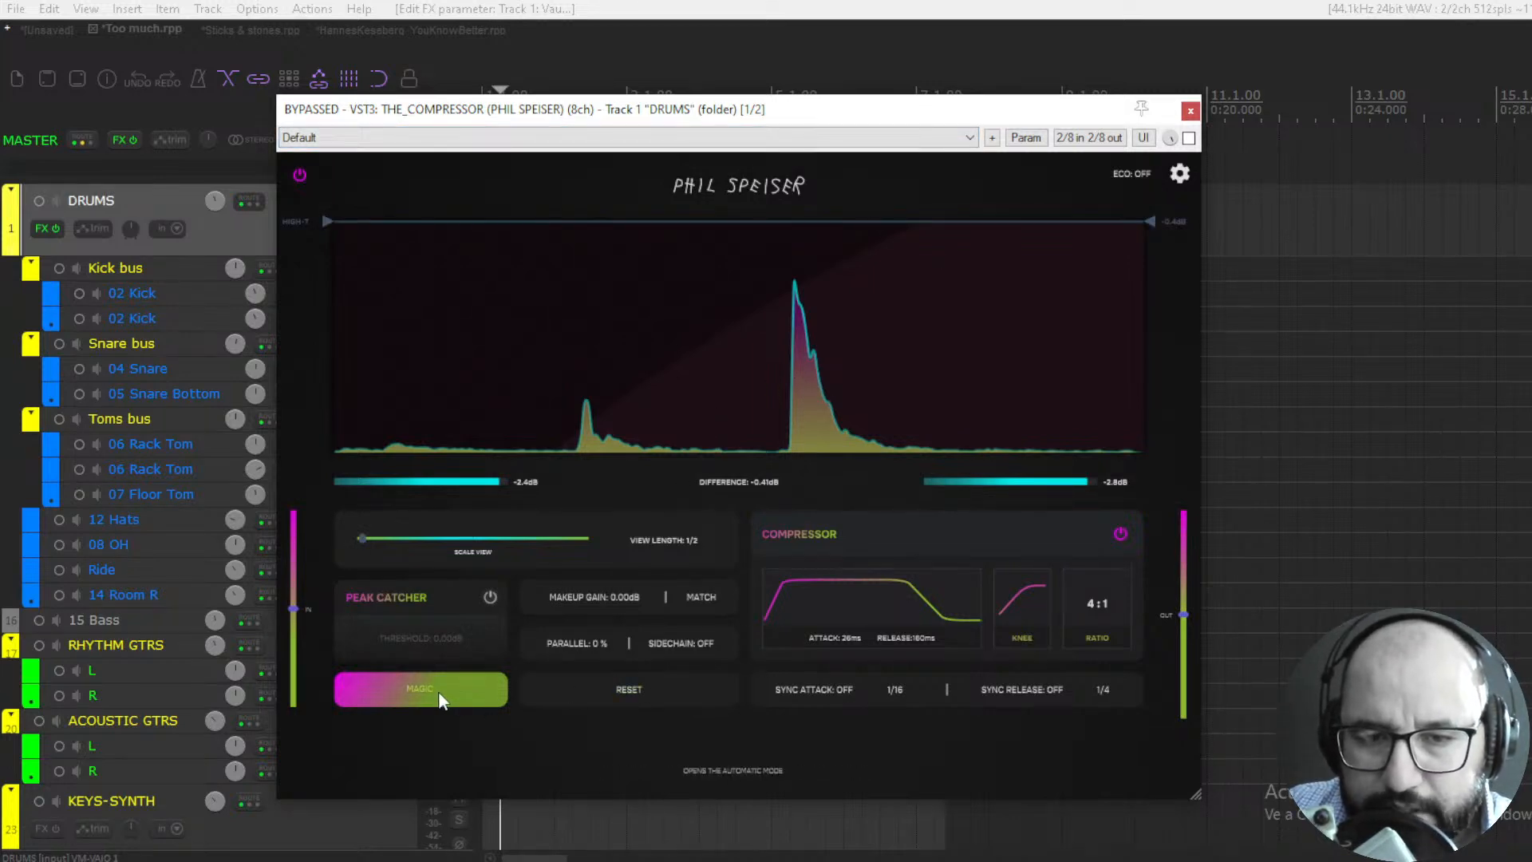
- Enable the compressor and run Magic on the playing drums with no input levelling, the Drums signal type and the Punchy style
left_click(1189, 138)
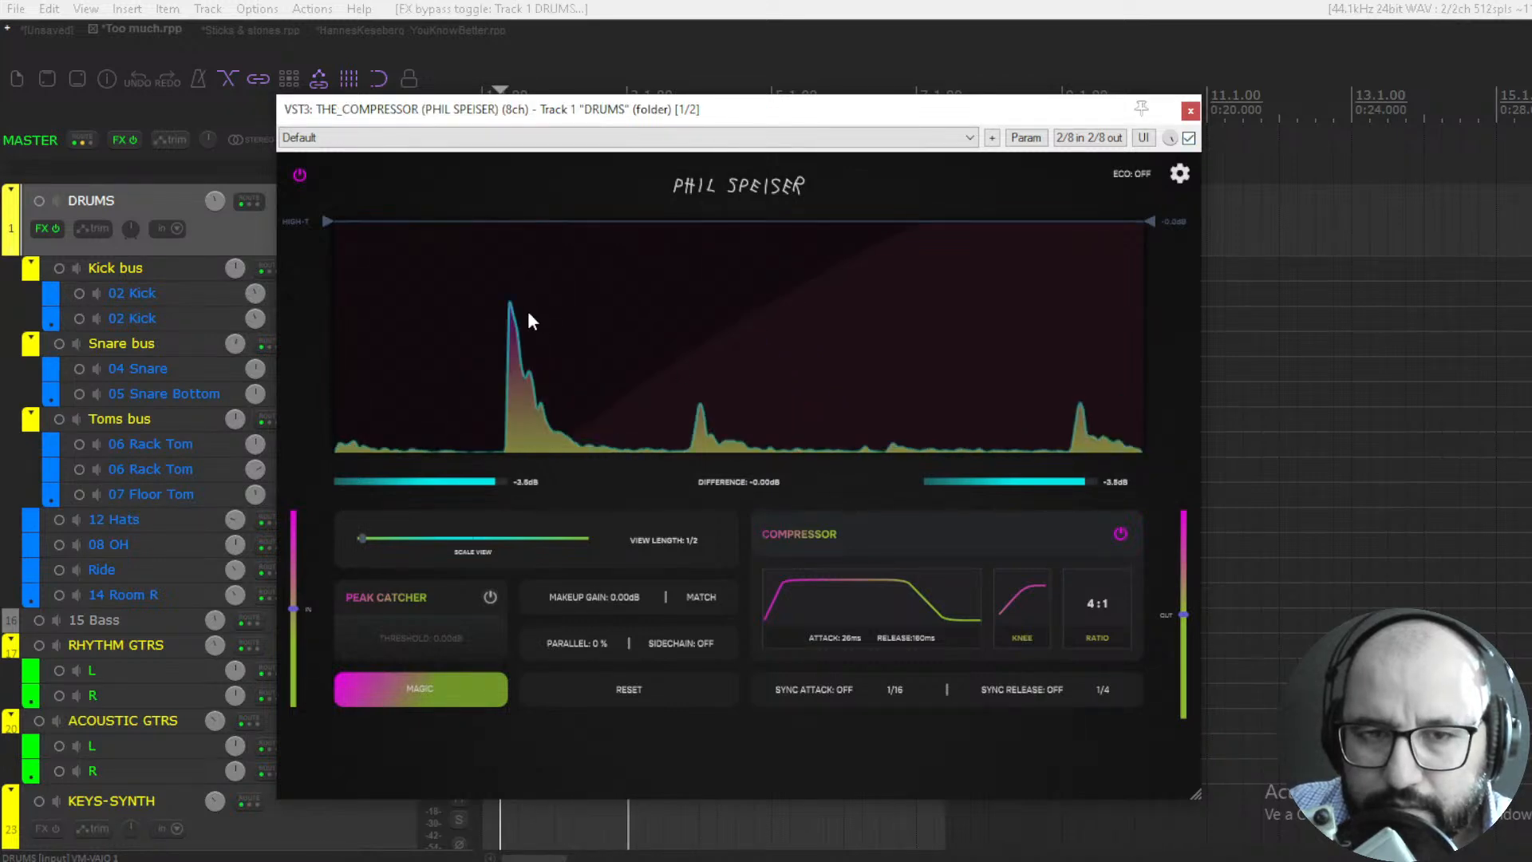
left_click(442, 683)
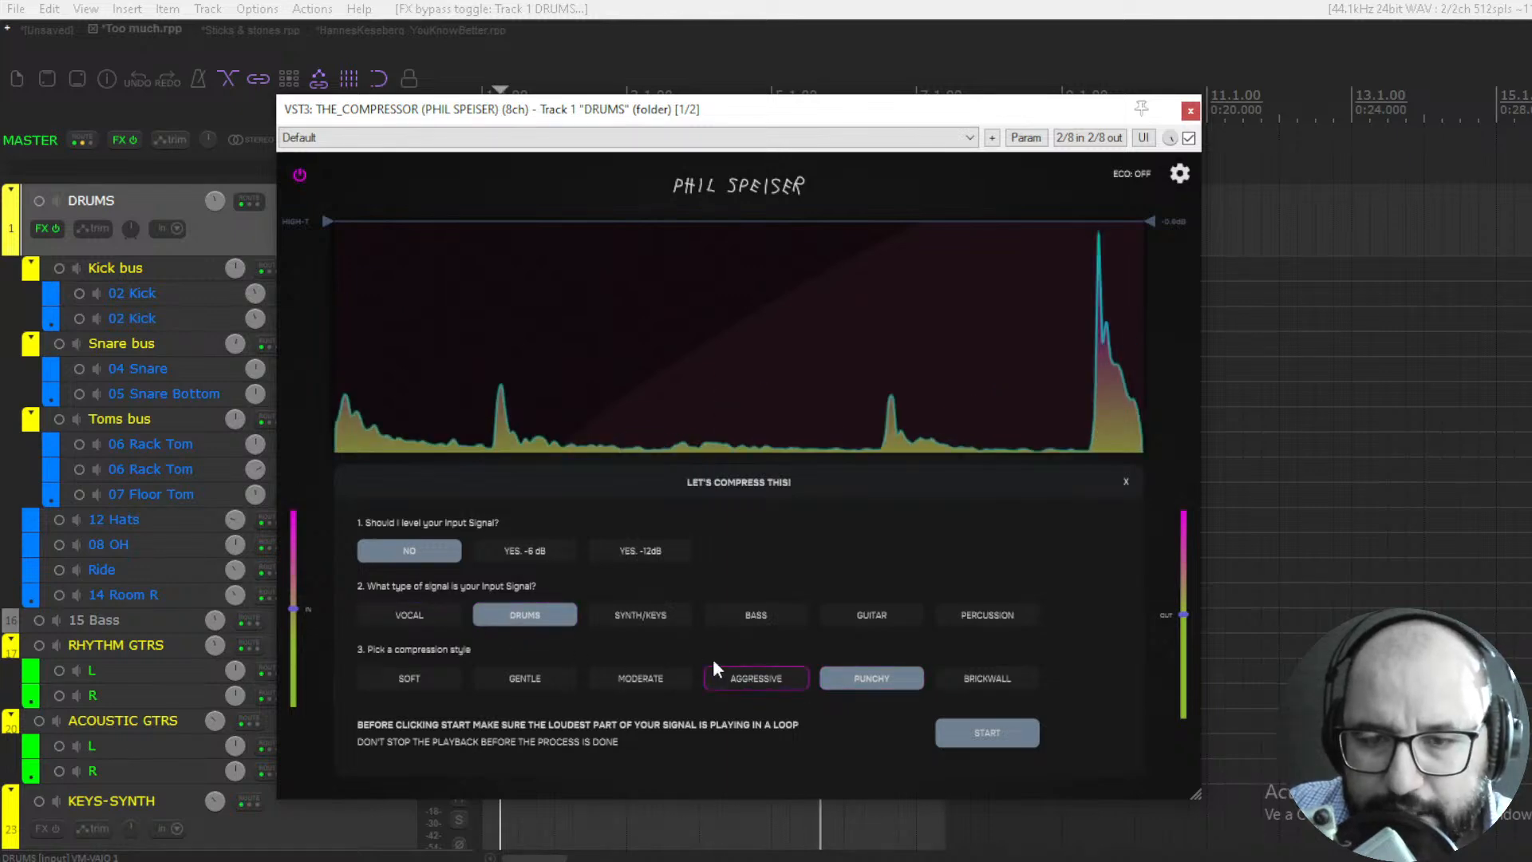
left_click(985, 735)
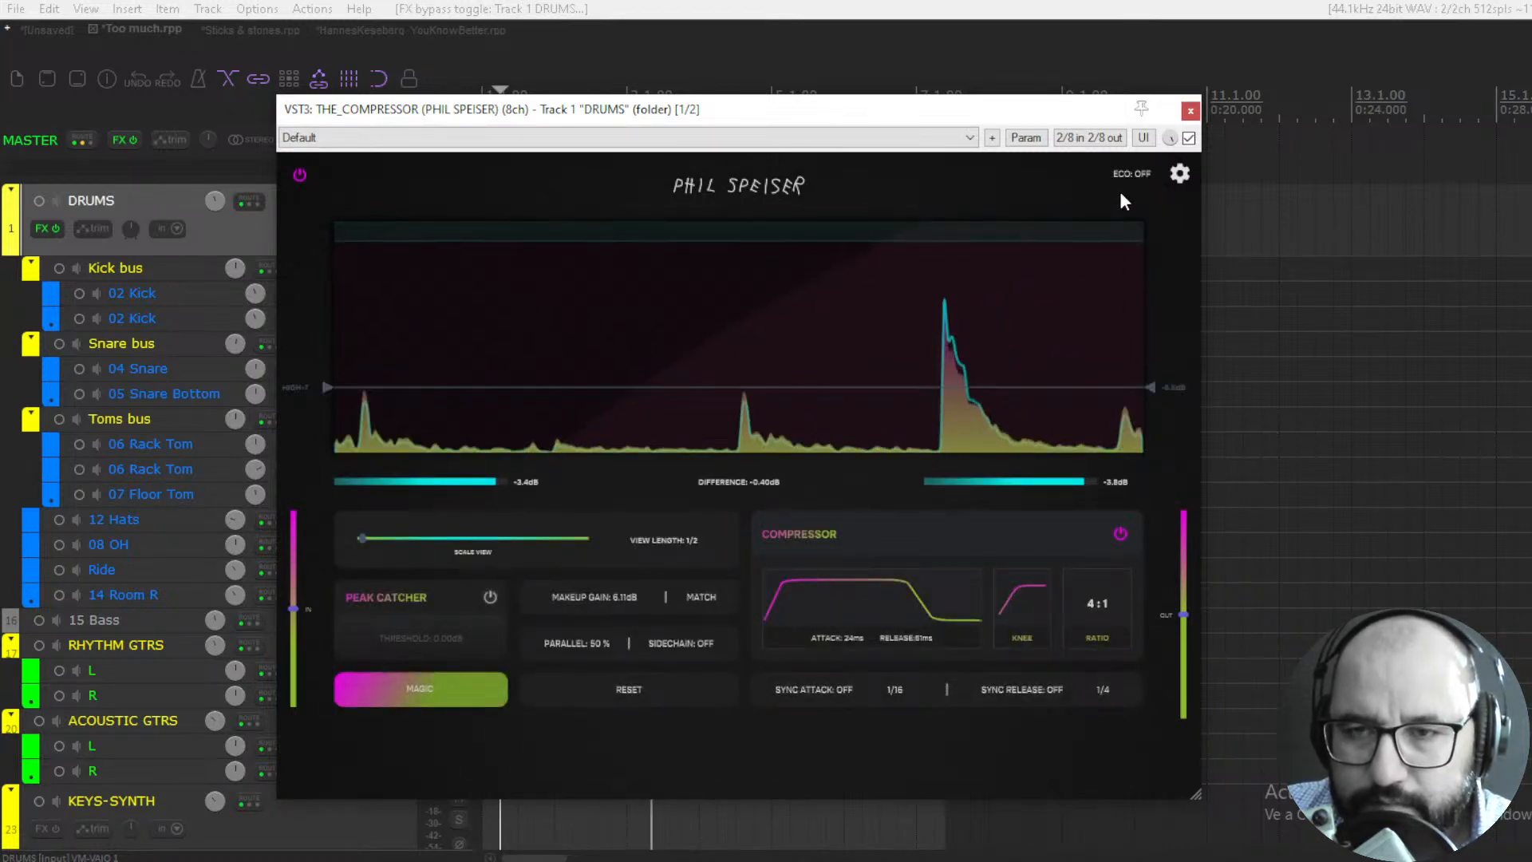
- Compare the playing drums several times with THE_COMPRESSOR bypassed and enabled to judge the automatic settings
left_click(1189, 139)
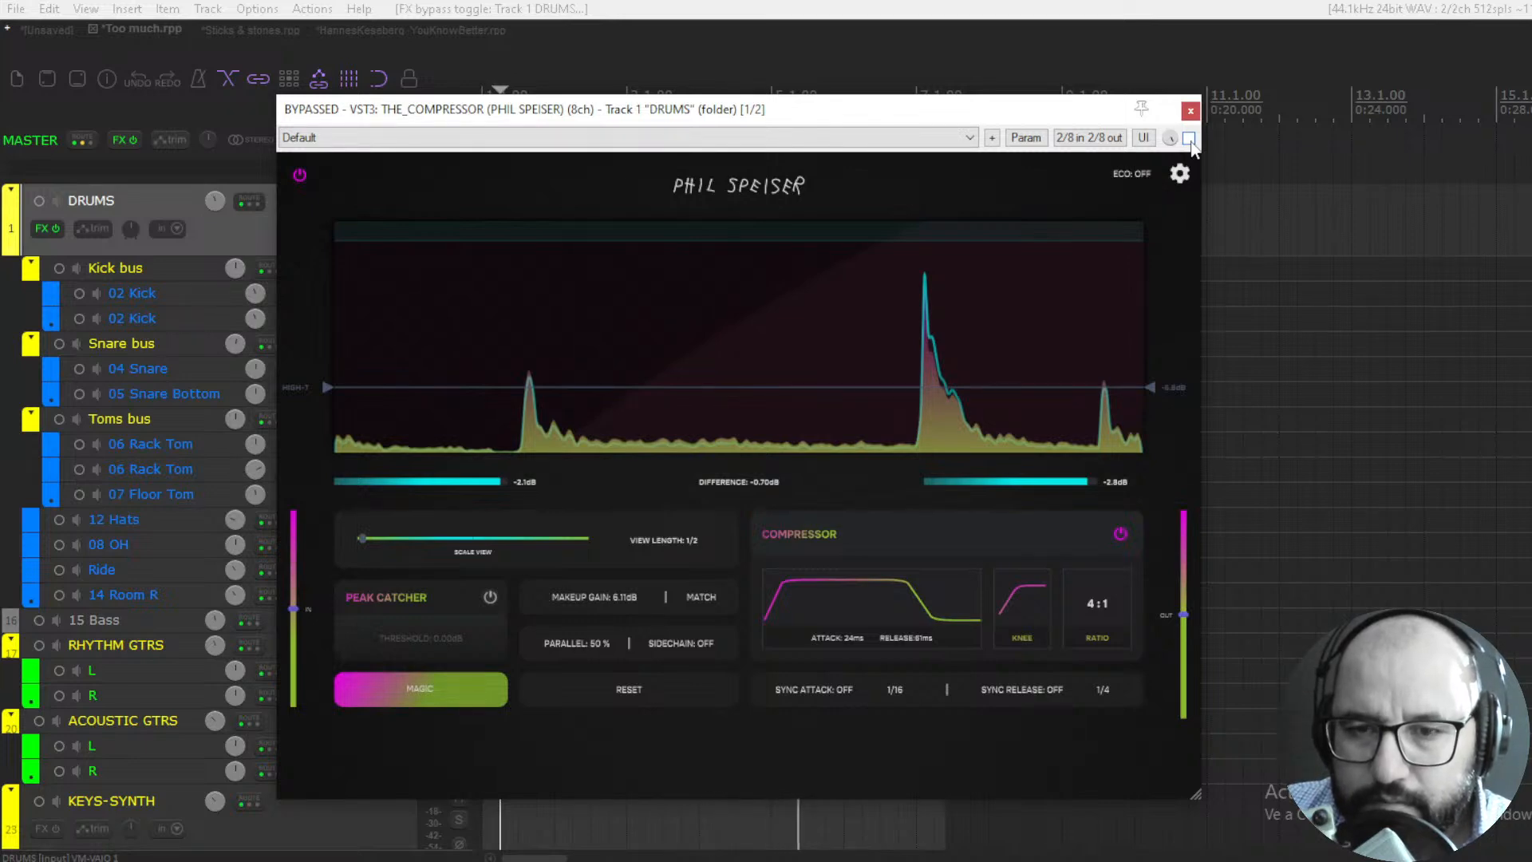
left_click(1189, 139)
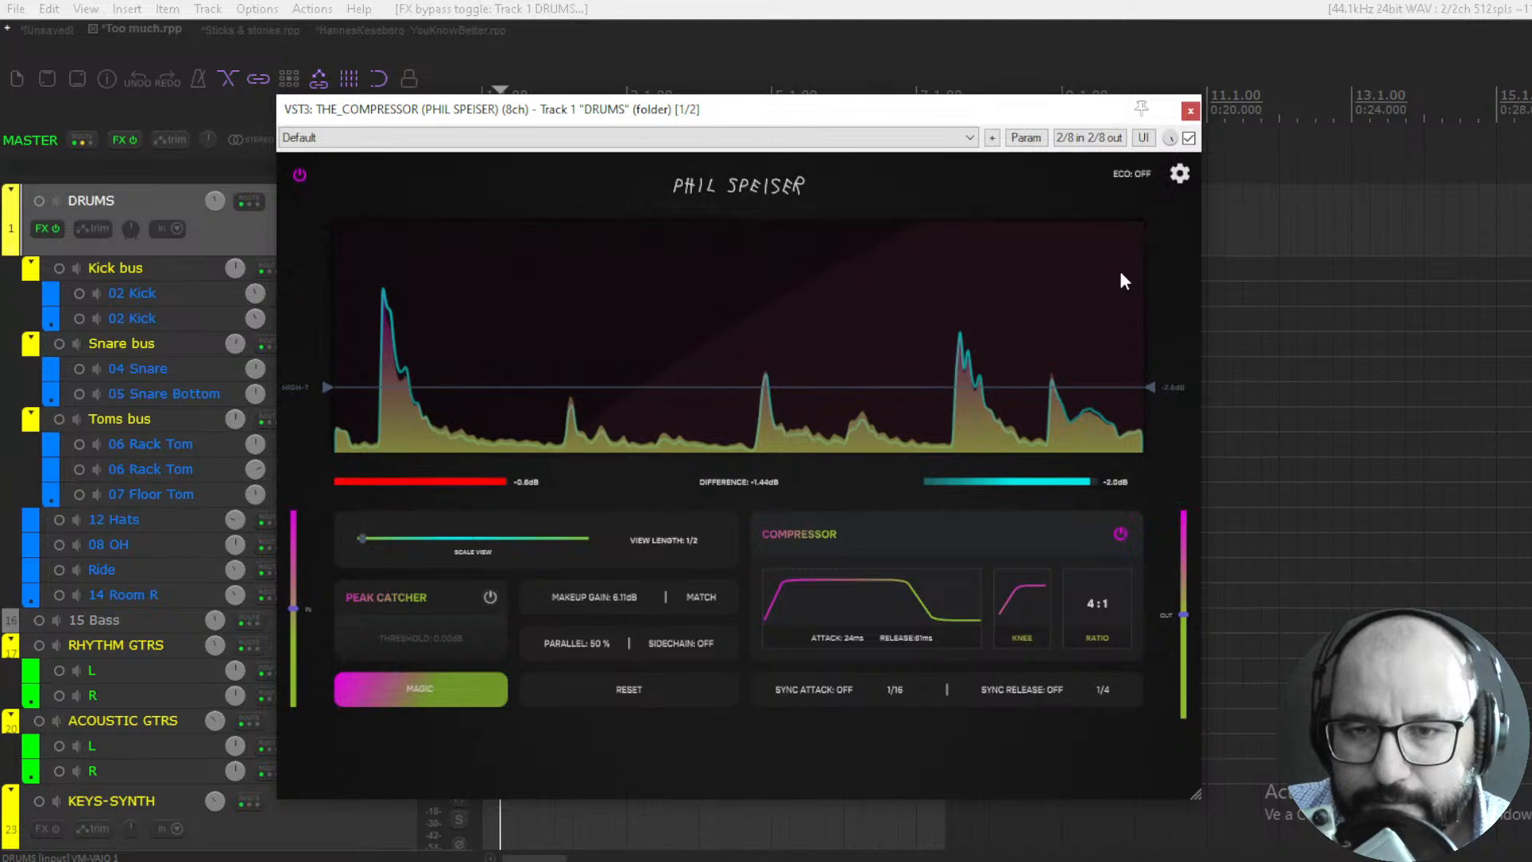
left_click(1188, 139)
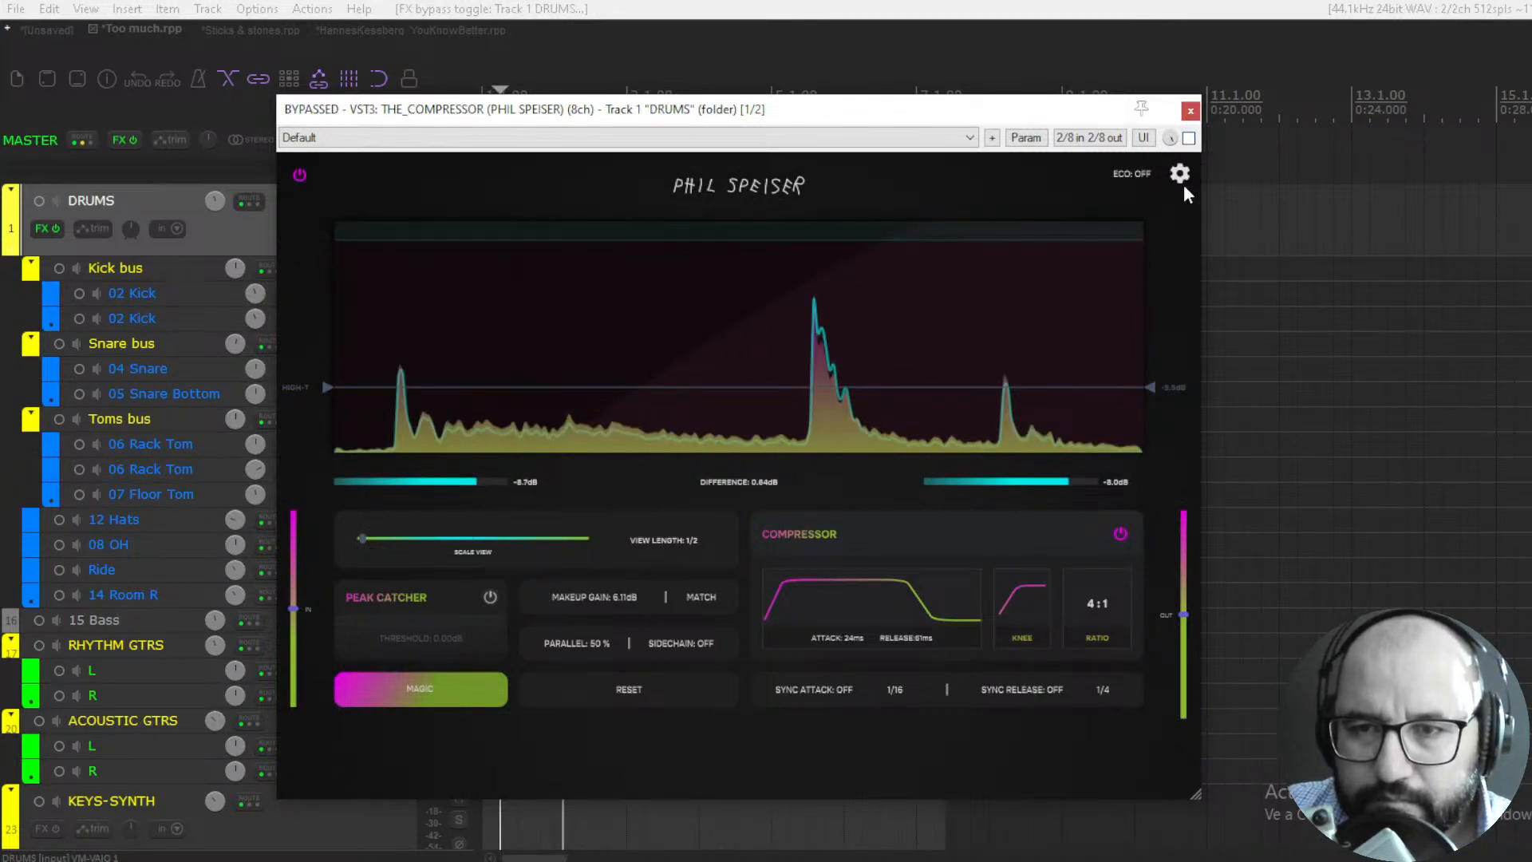
left_click(1189, 140)
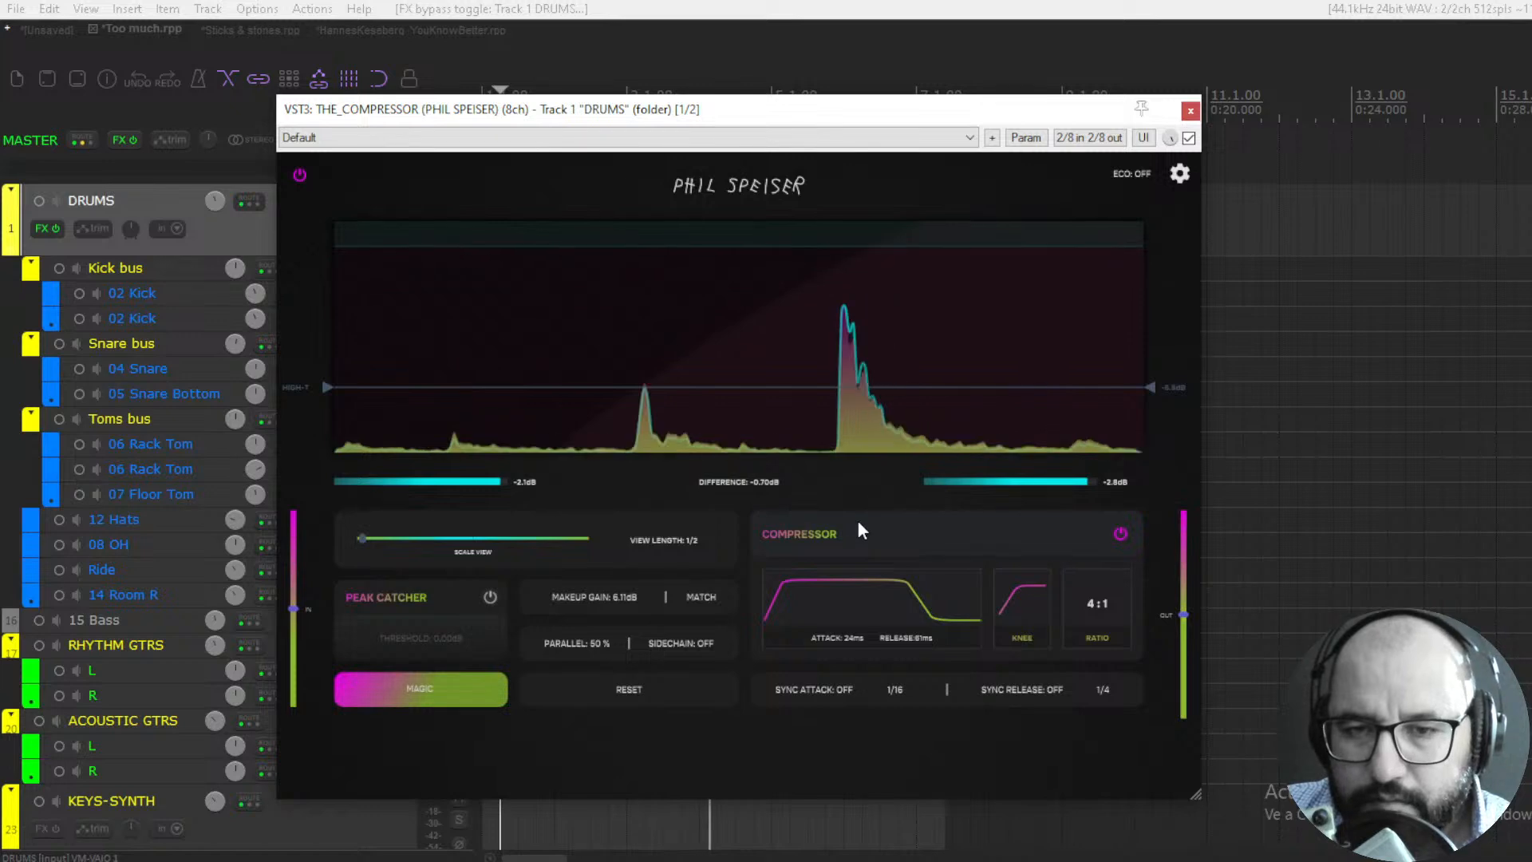
key("space")
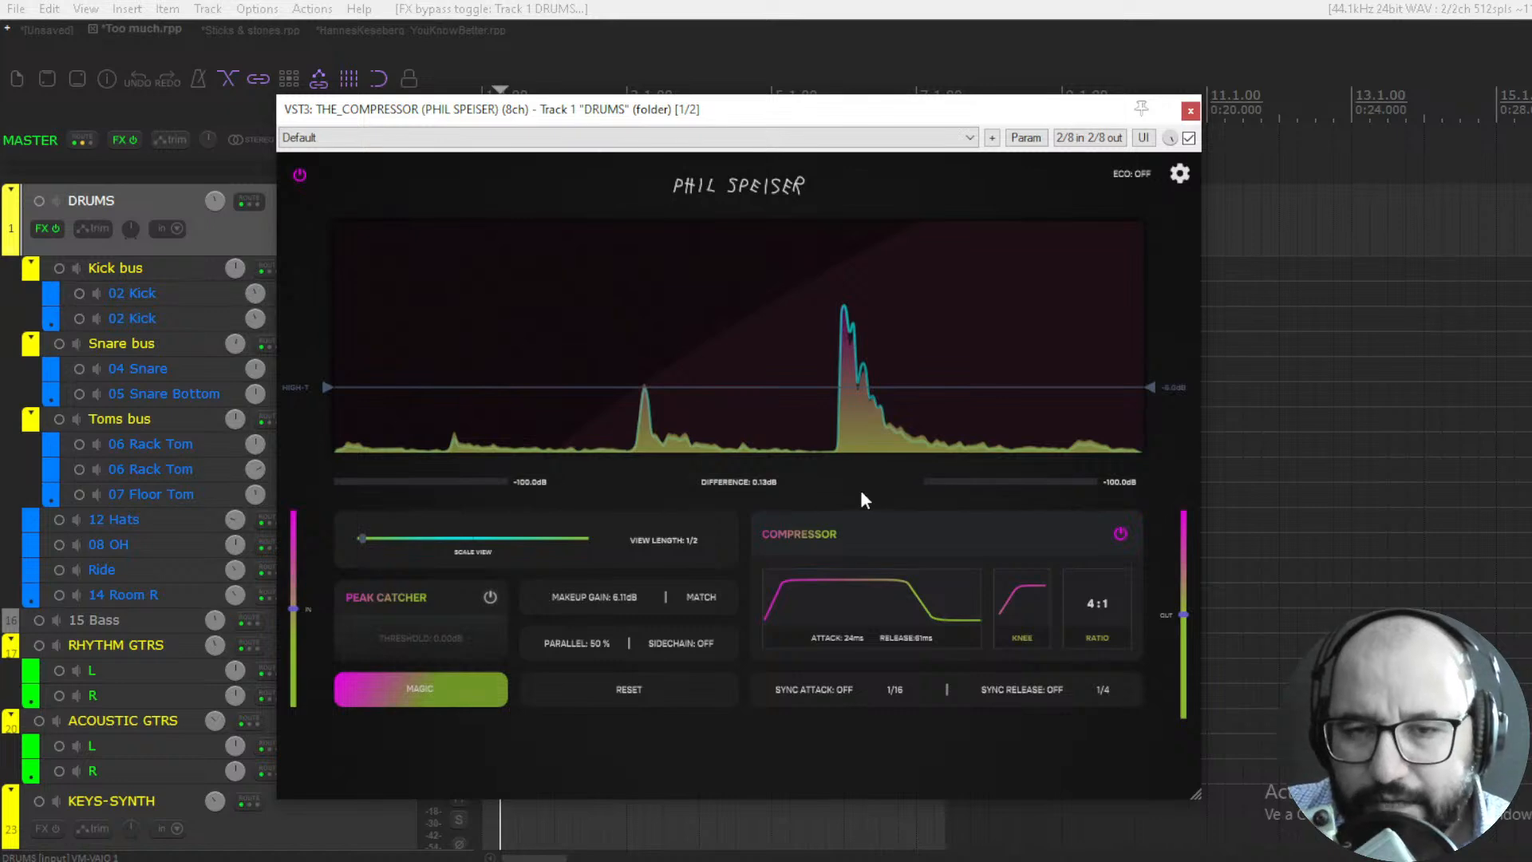
key("space")
left_click(1189, 139)
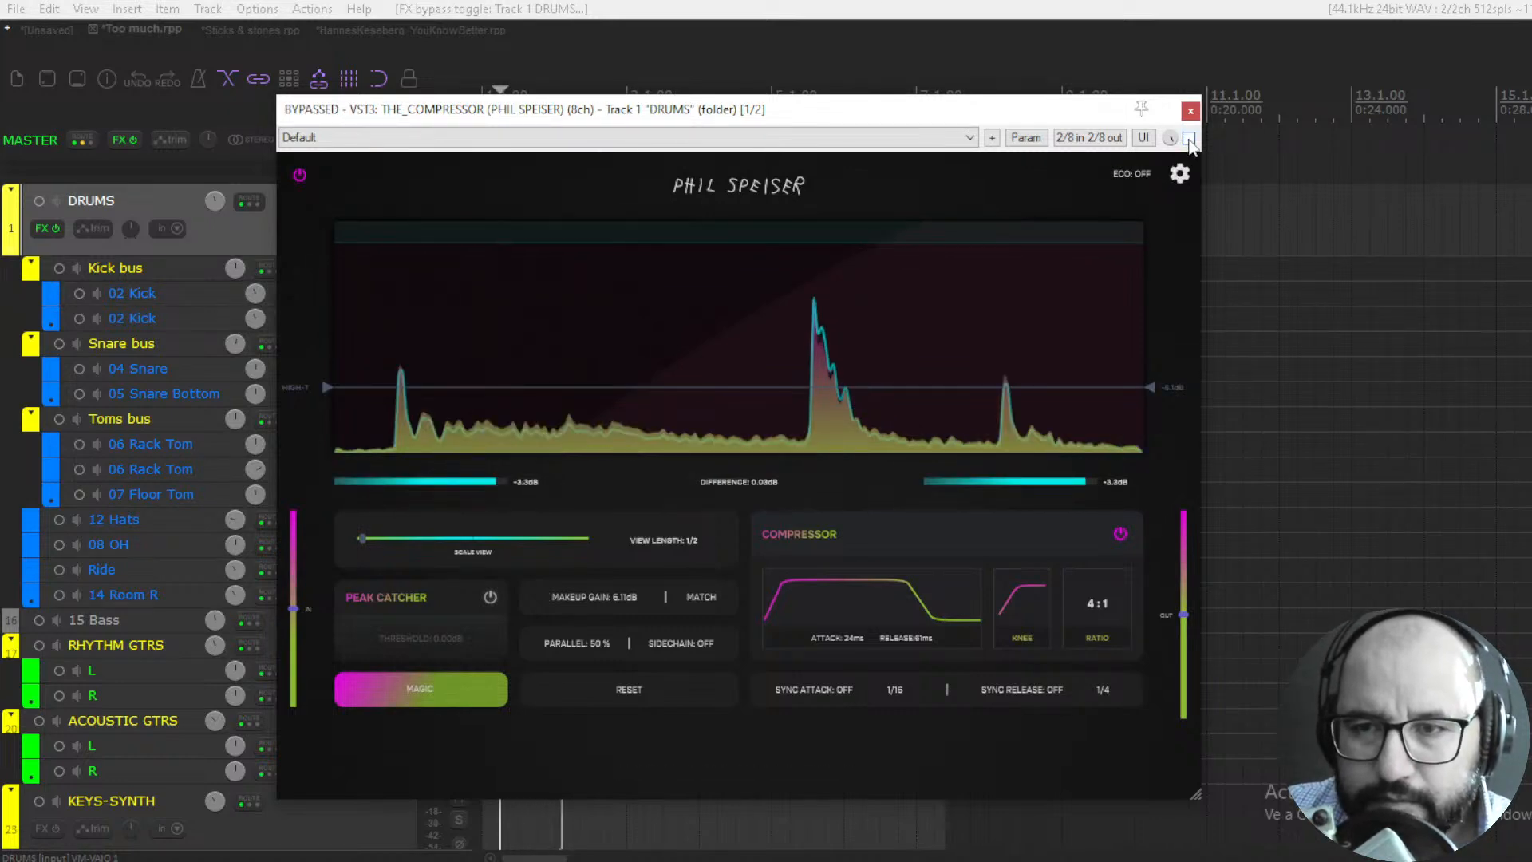
left_click(1189, 139)
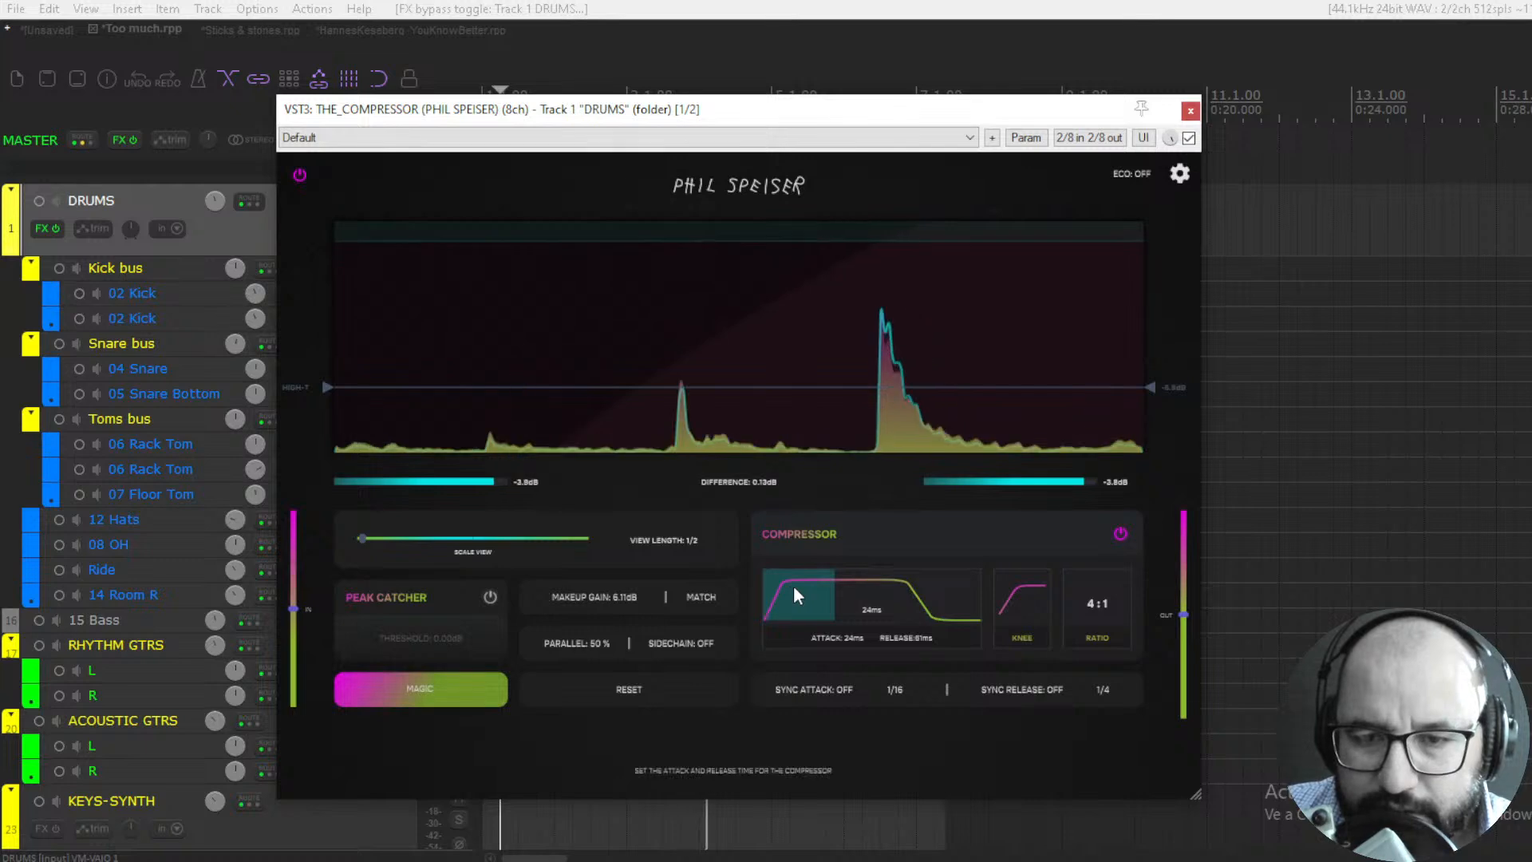
- Set the DRUMS compressor's attack to 162 ms, its release to 0 ms and its parallel blend to 55 %
left_click_drag(795, 589, 801, 592)
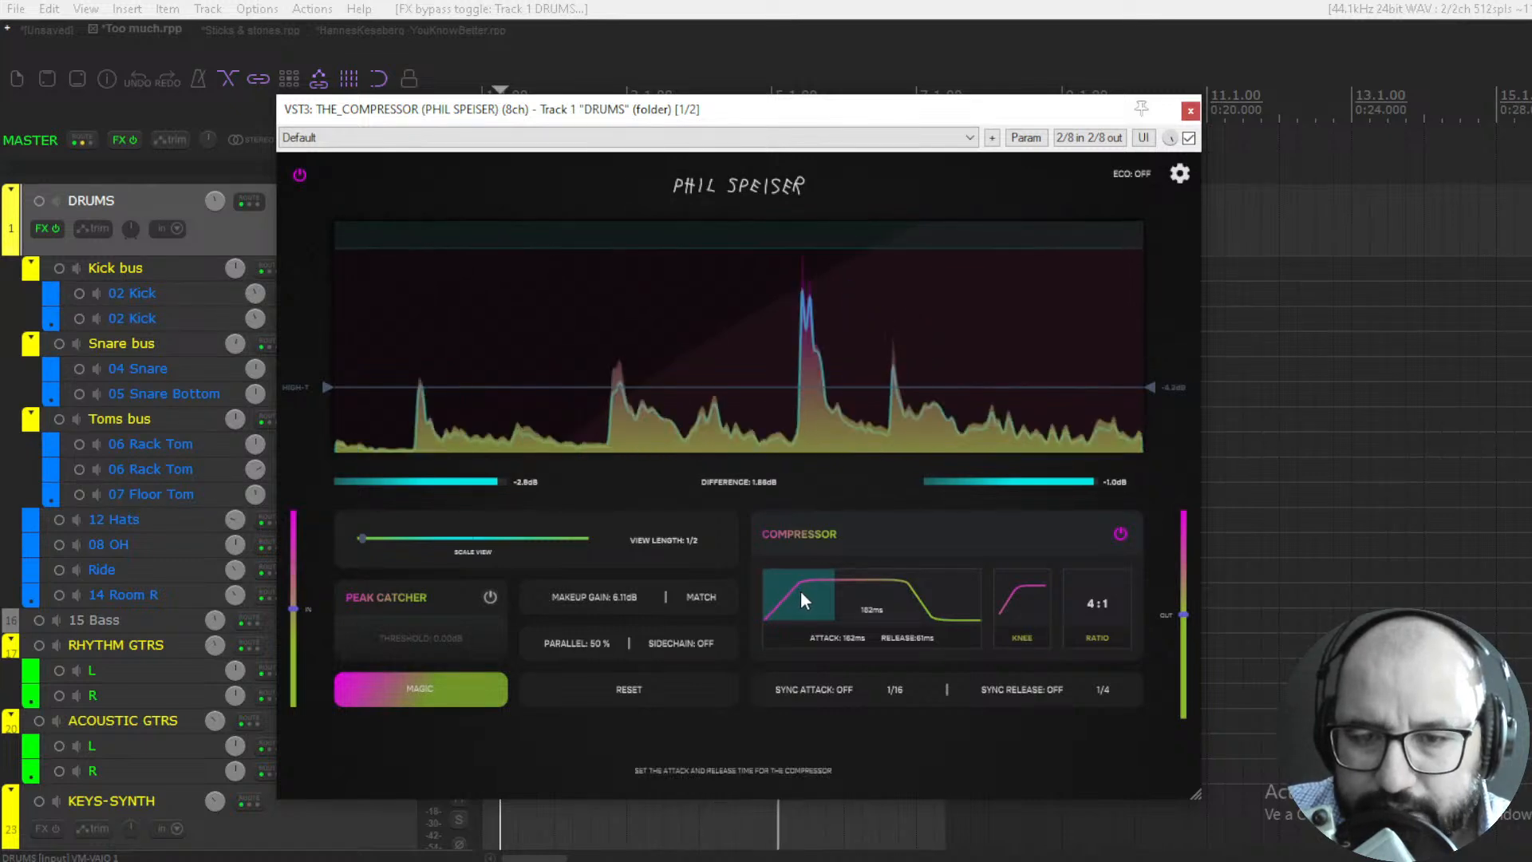
left_click_drag(921, 595, 889, 596)
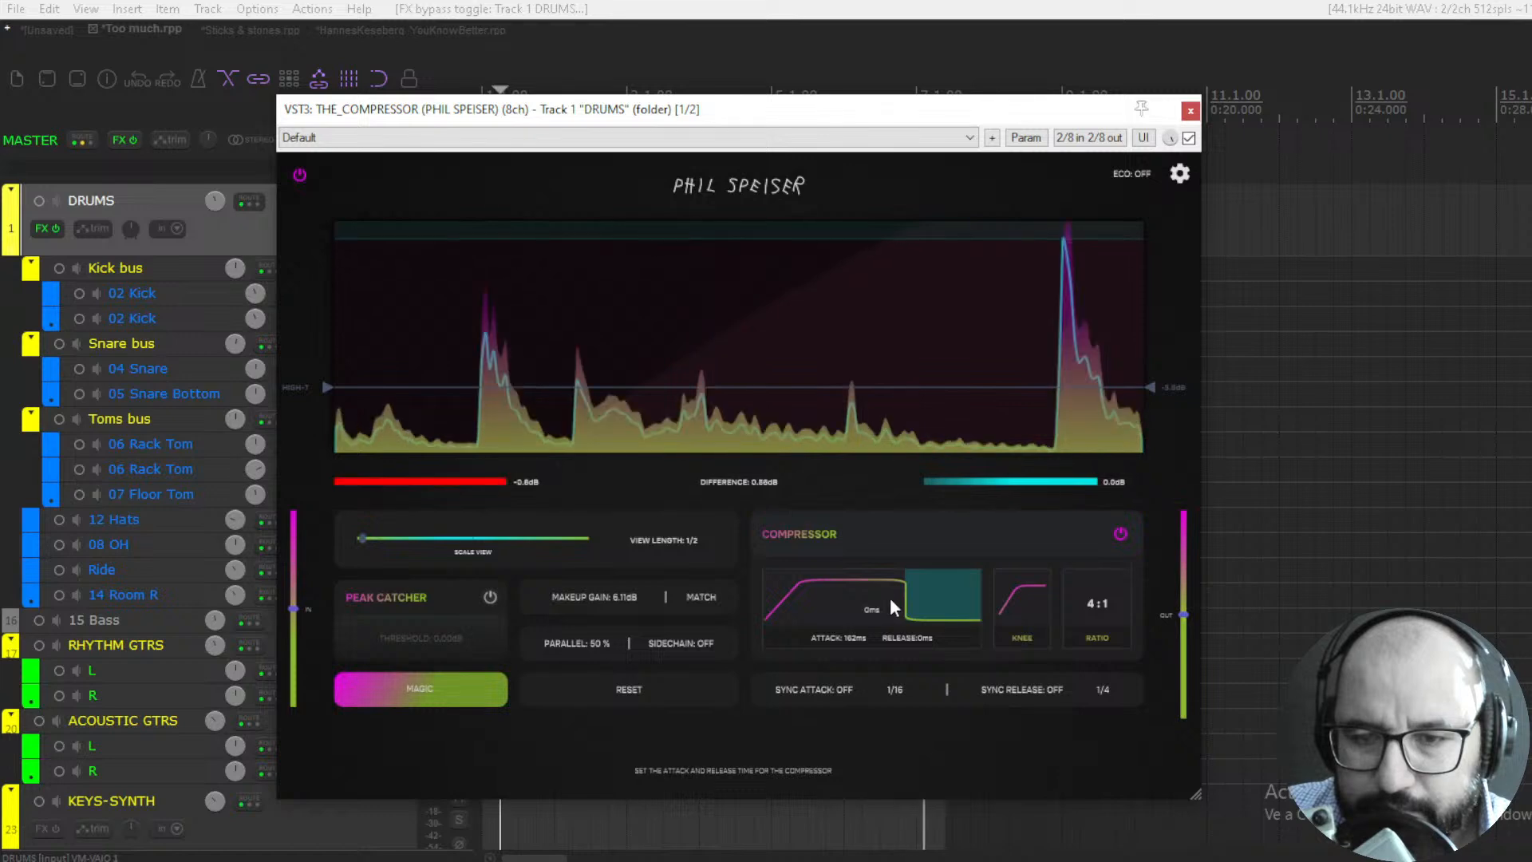
left_click_drag(590, 648, 601, 499)
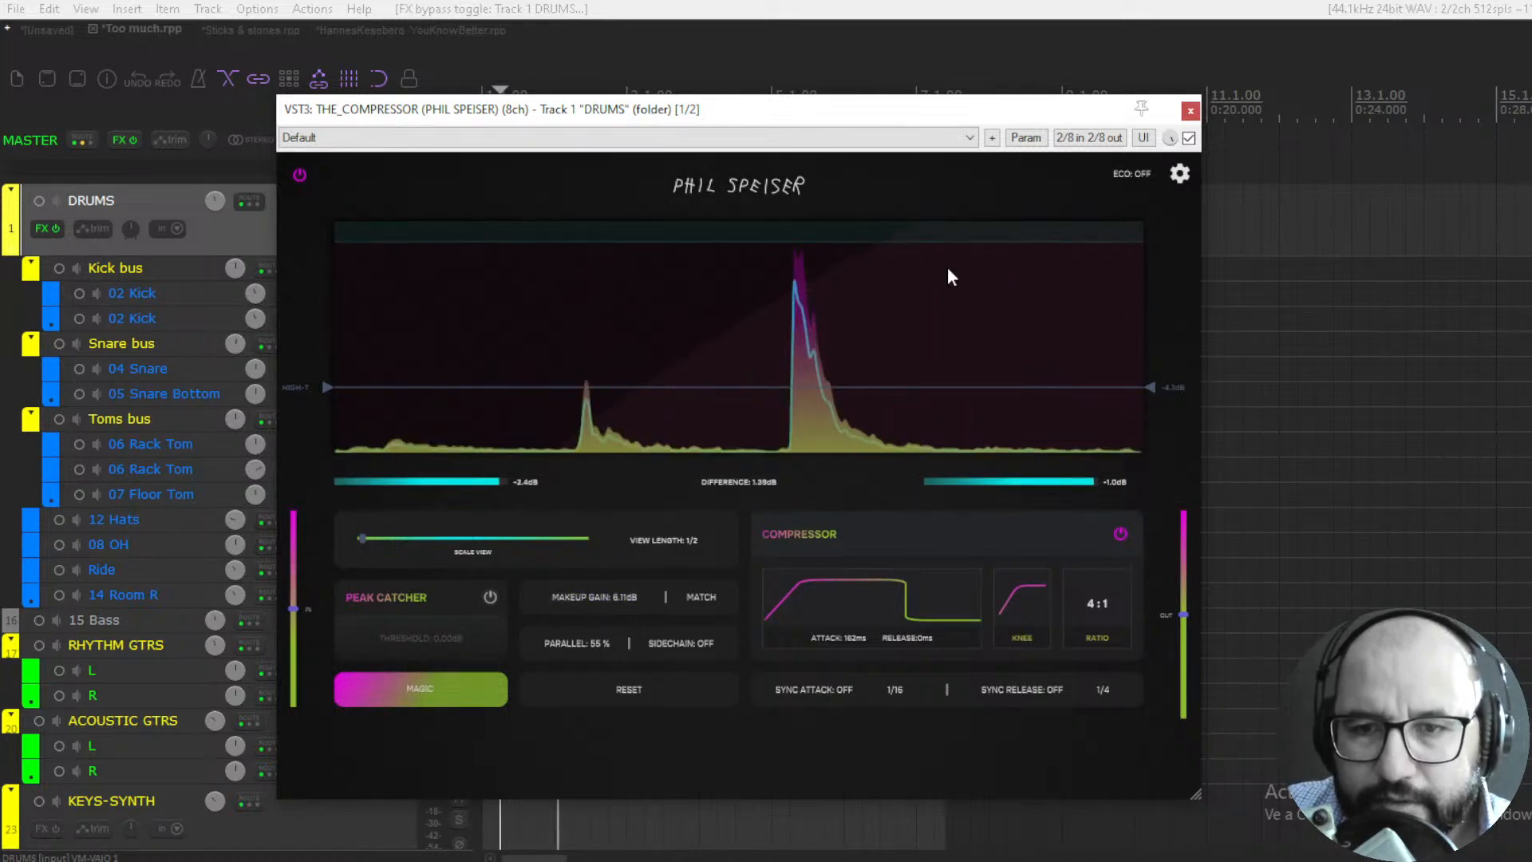
- Lower the High-T threshold slightly, comparing the drums with the compressor bypassed and enabled before and after the change
left_click(1189, 138)
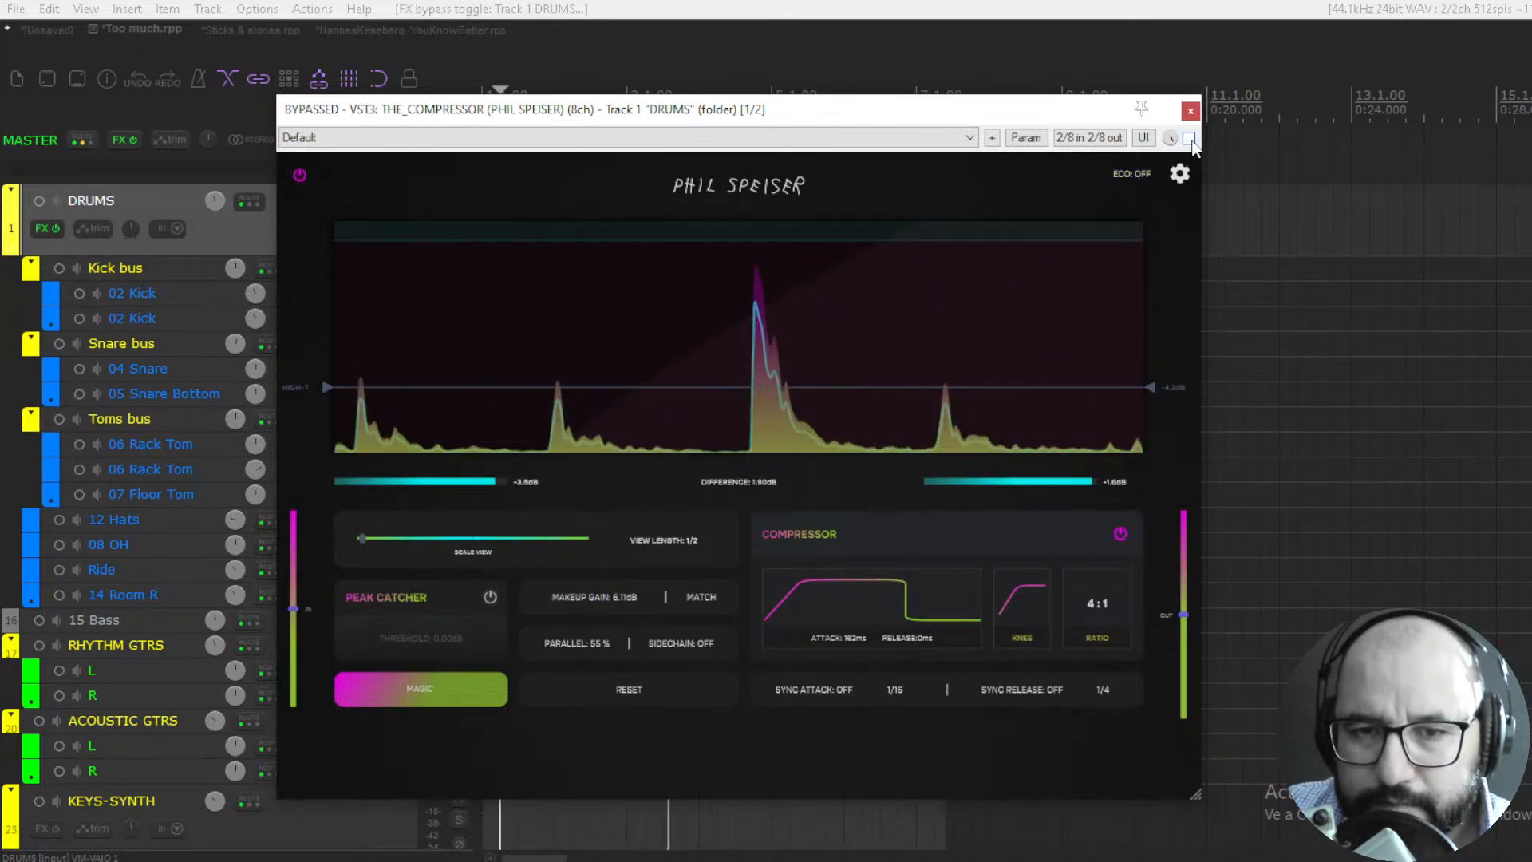
left_click(1189, 138)
mouse_move(326, 387)
left_mouse_down()
mouse_move(329, 414)
mouse_move(336, 389)
left_mouse_up()
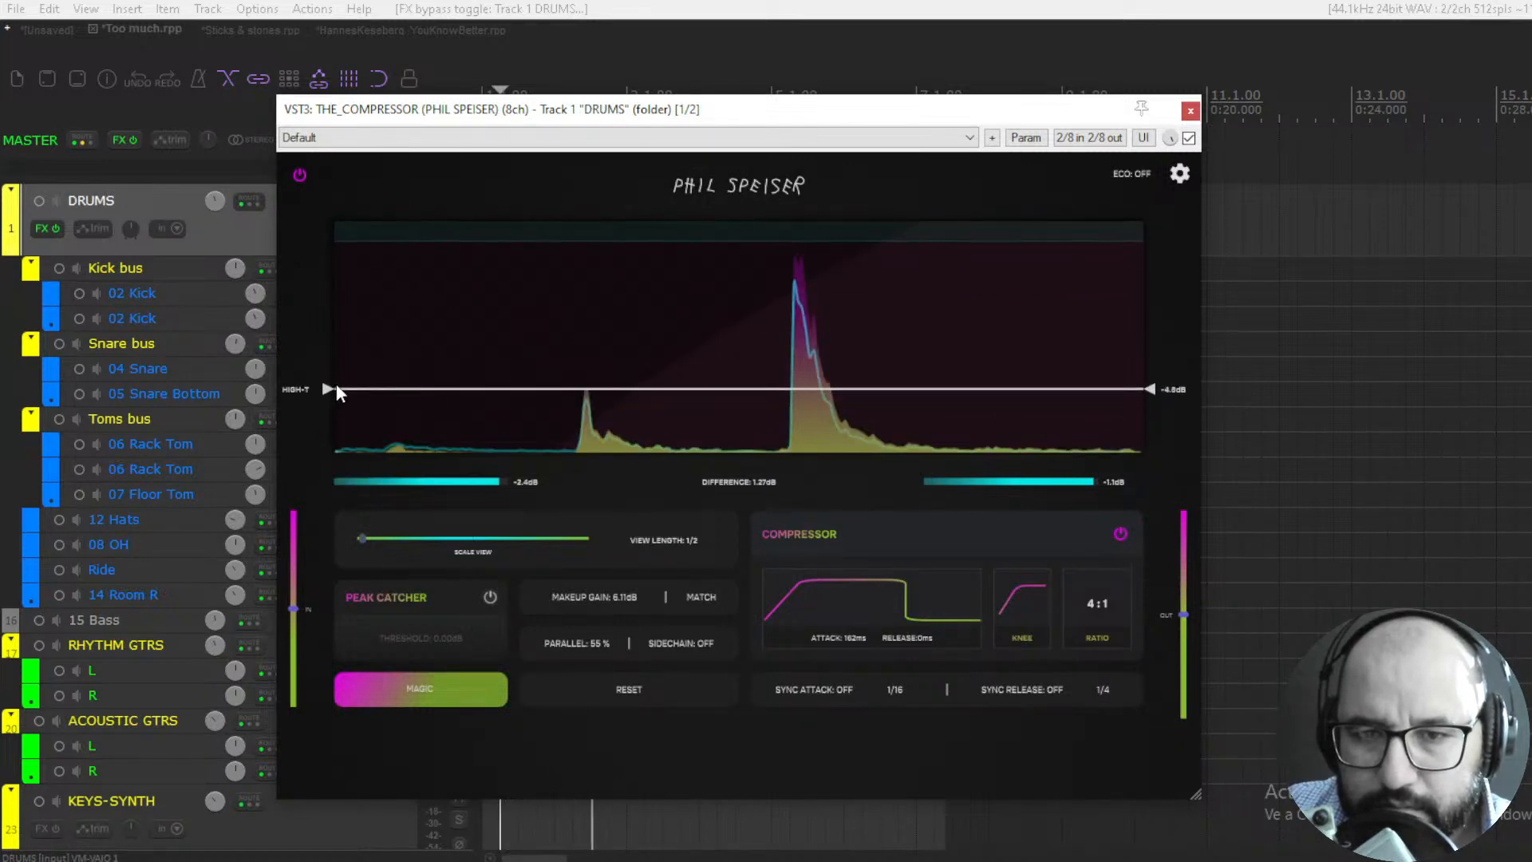
left_click(1188, 138)
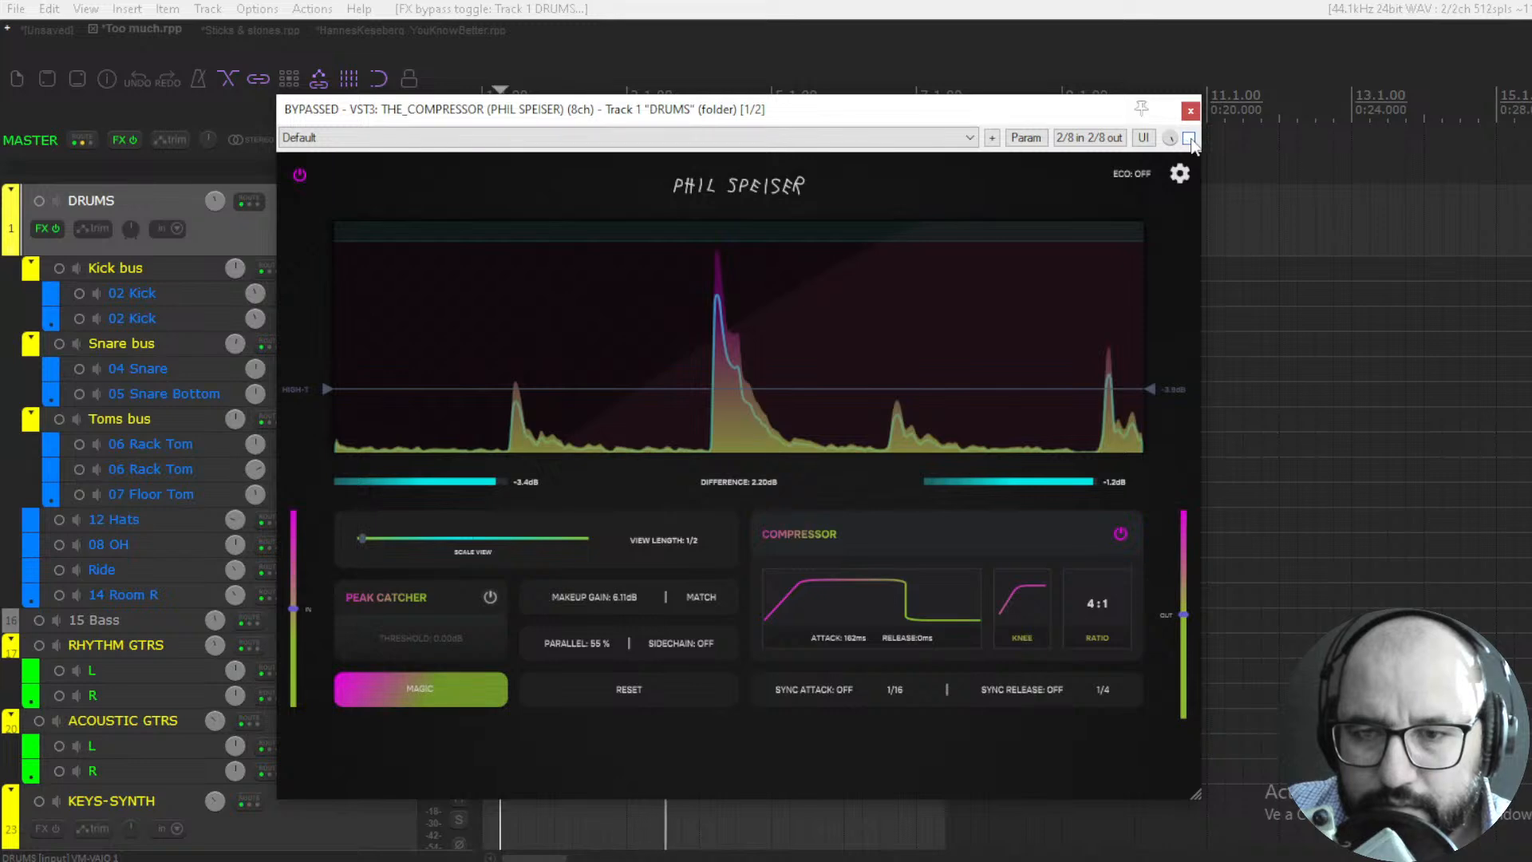
left_click(1189, 138)
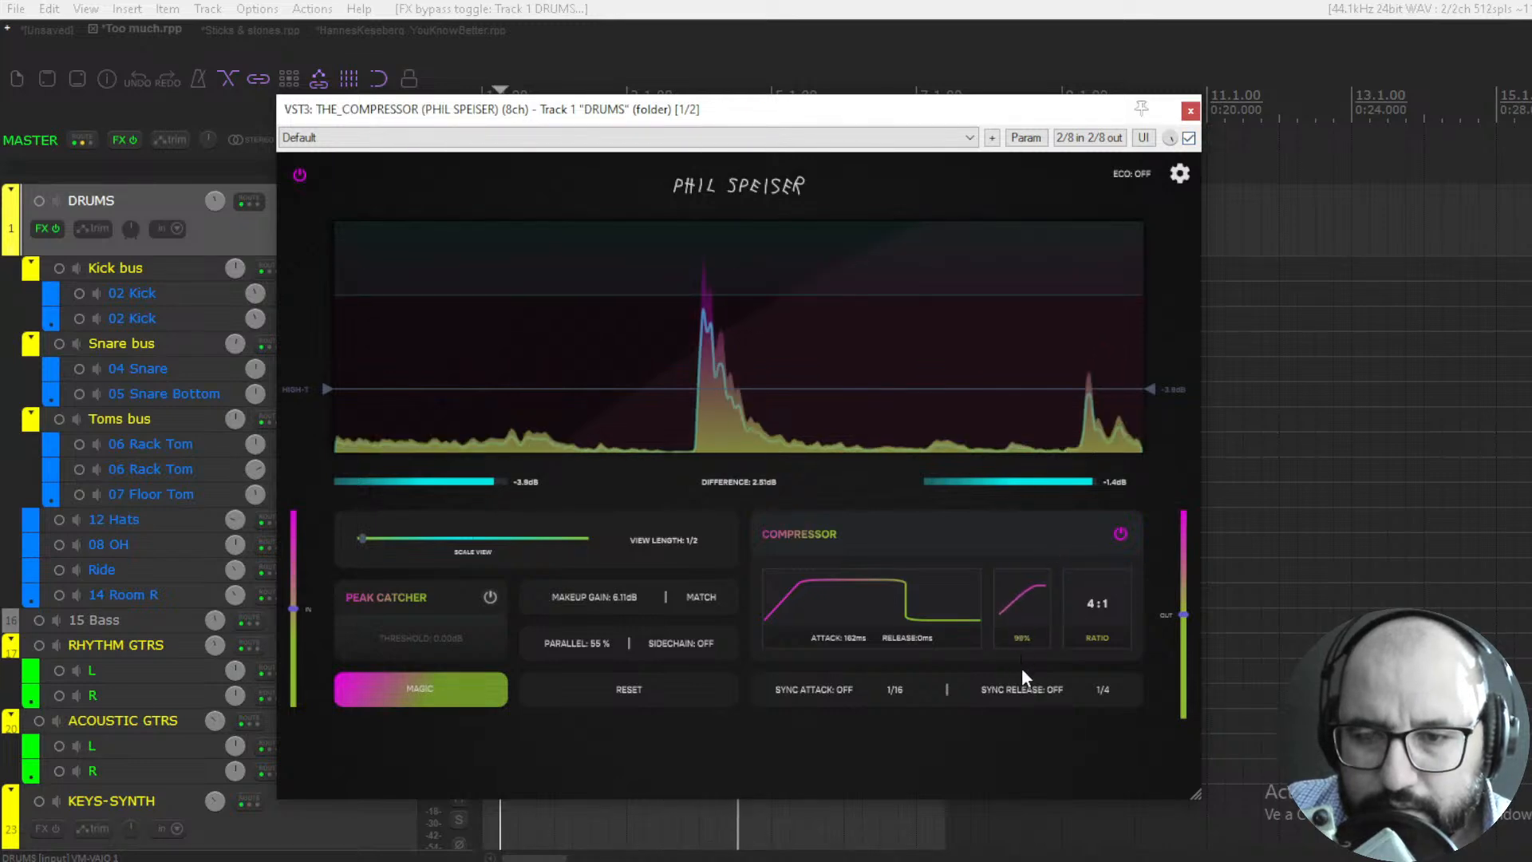
- Give the DRUMS compressor a hard knee and a 12:1 ratio, and bypass the plugin
left_click_drag(1022, 670, 1006, 422)
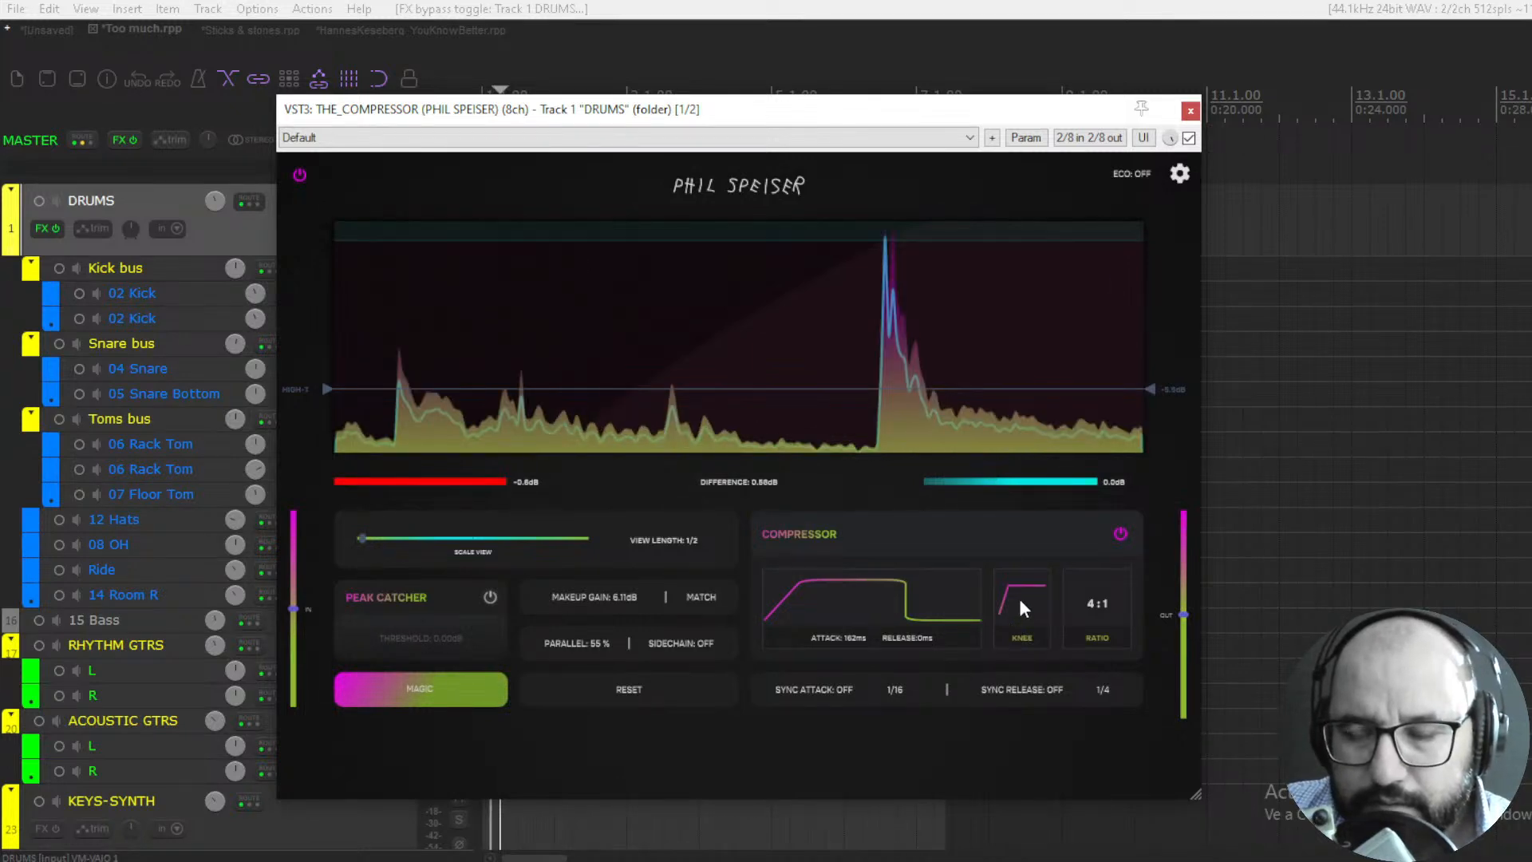
left_click_drag(1018, 598, 1015, 547)
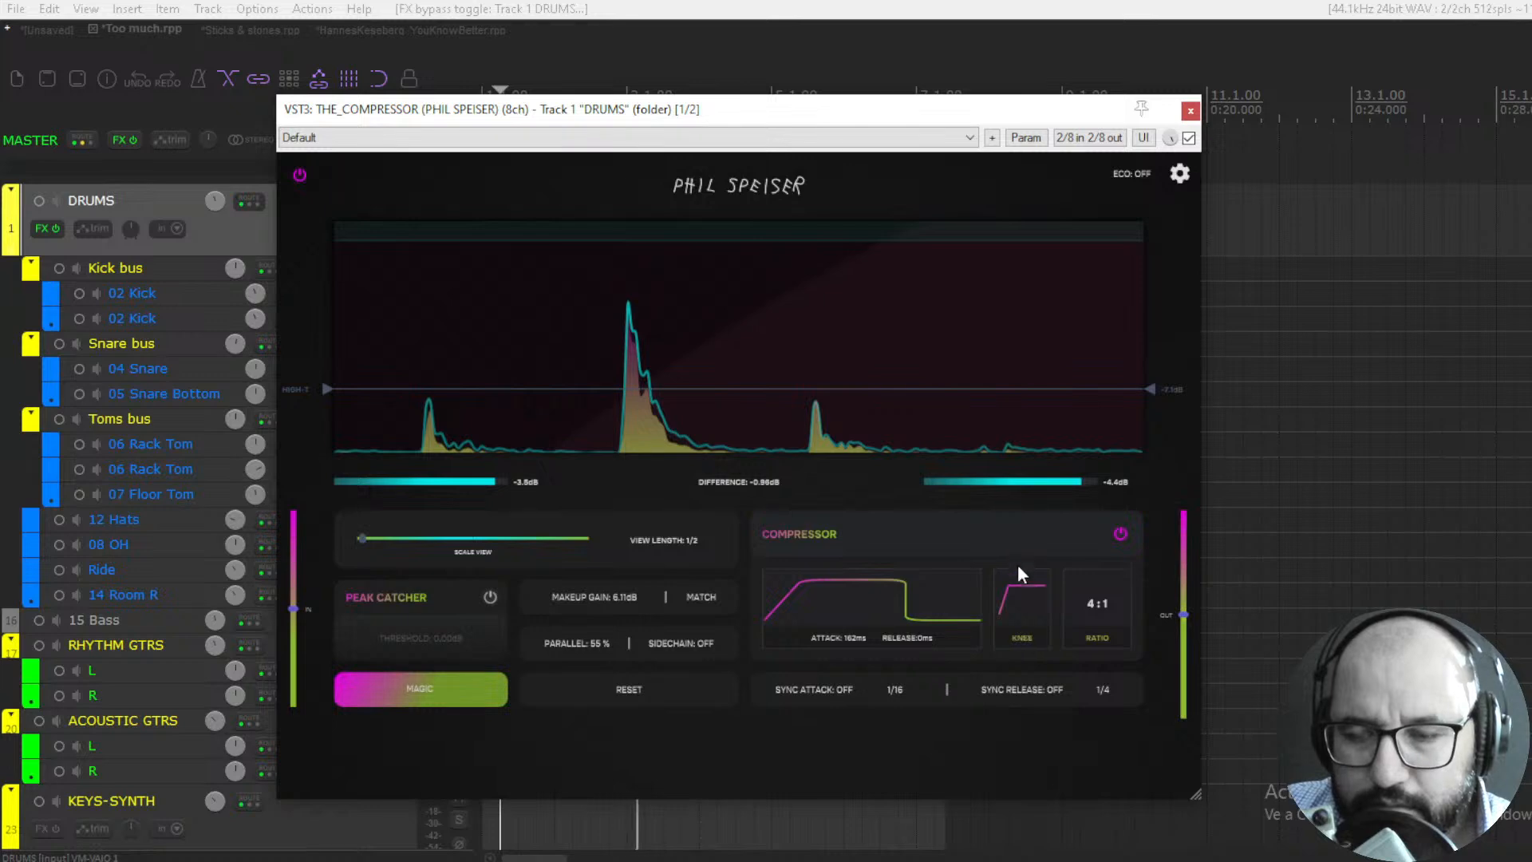
left_click_drag(1090, 603, 1086, 567)
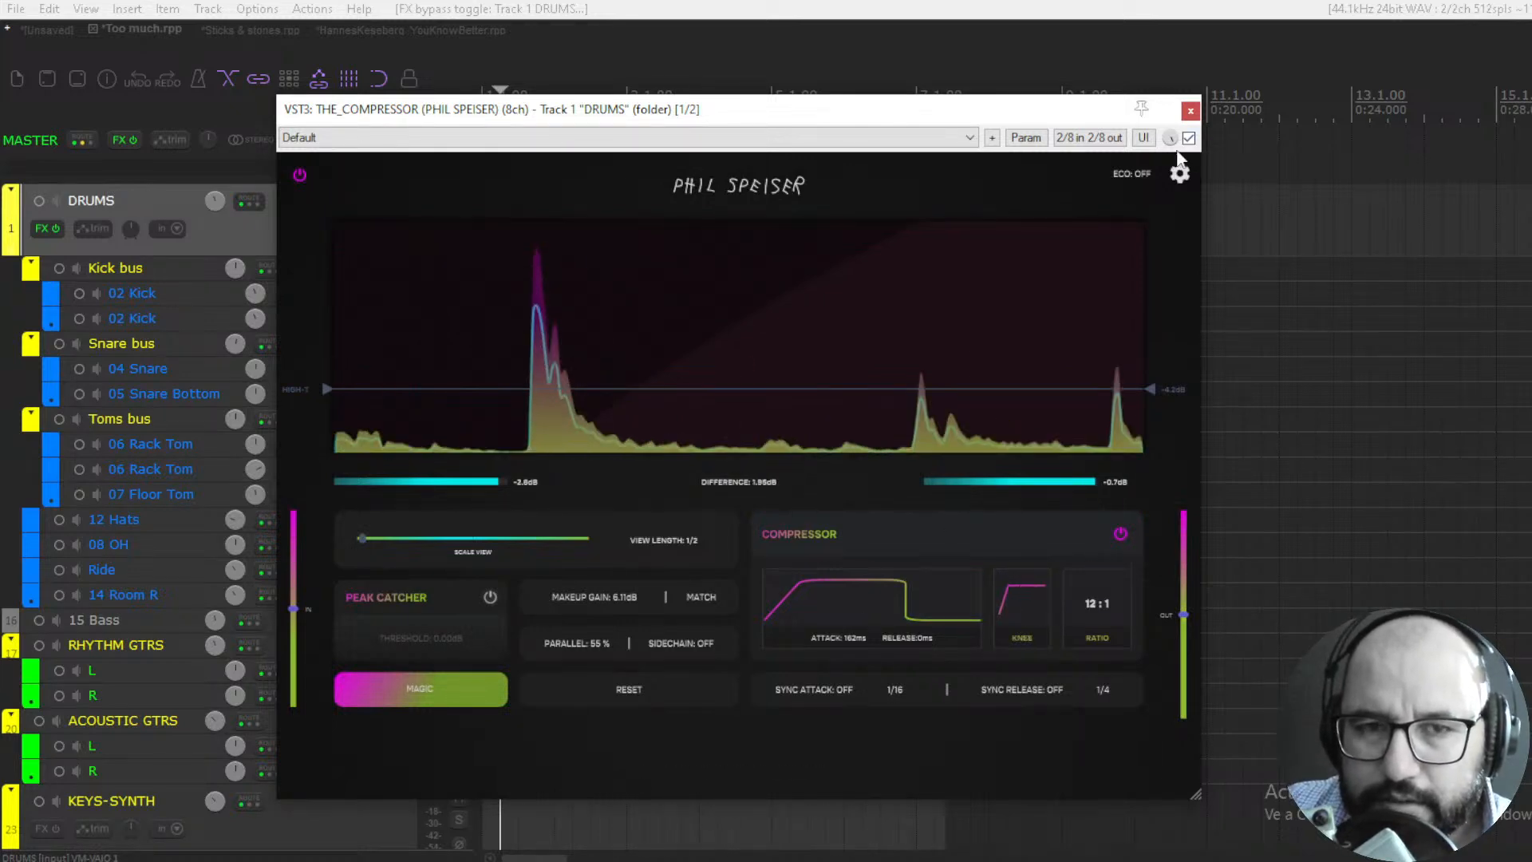
left_click(1189, 138)
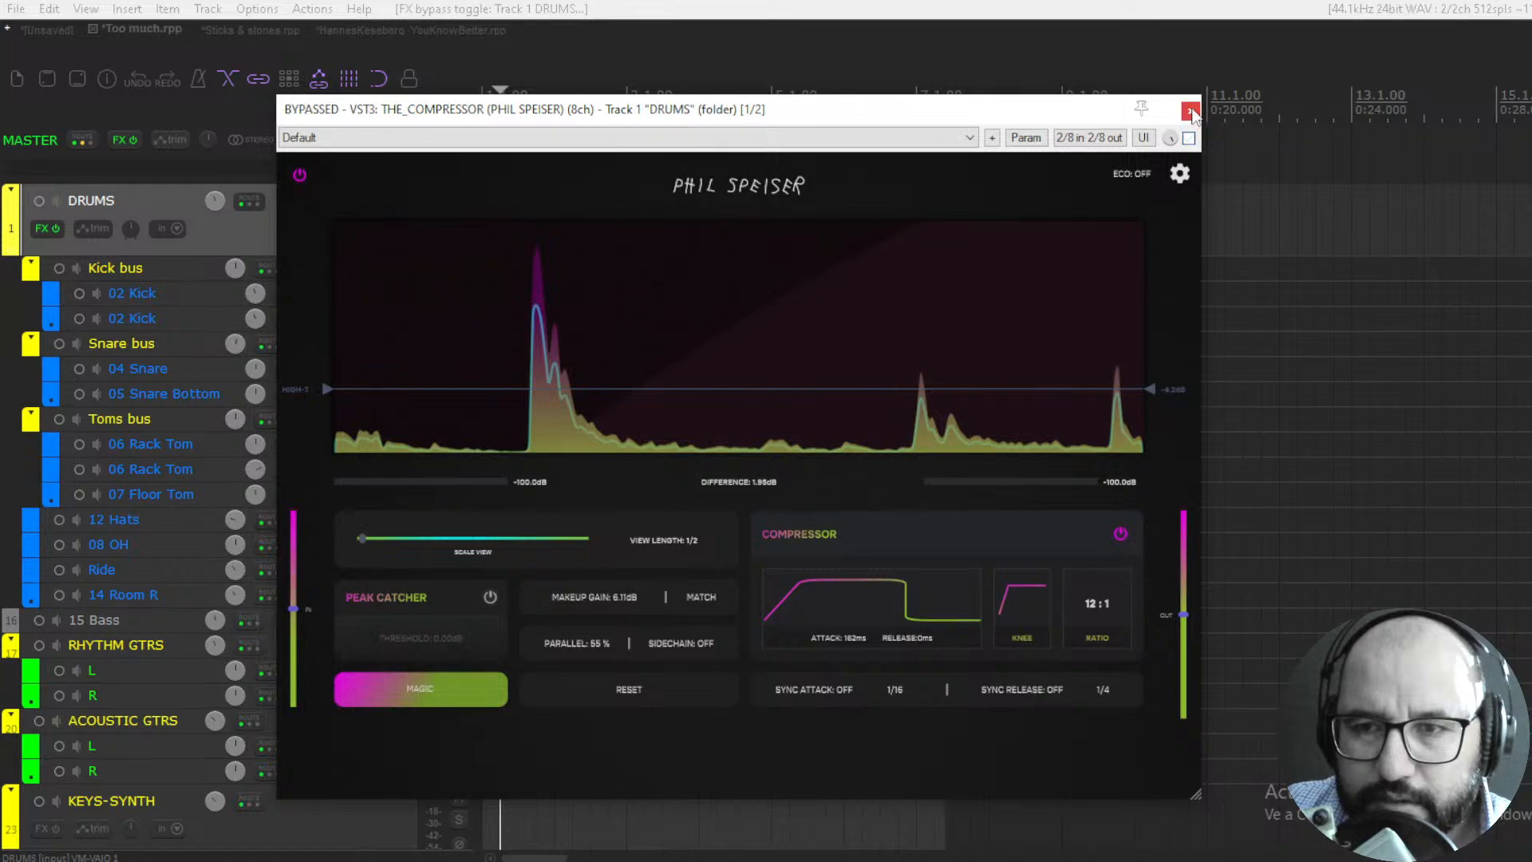
- In the Sticks & stones project, run Magic on the VOCALS compressor with no input leveling, the Vocal signal type and the Aggressive style
left_click(1191, 113)
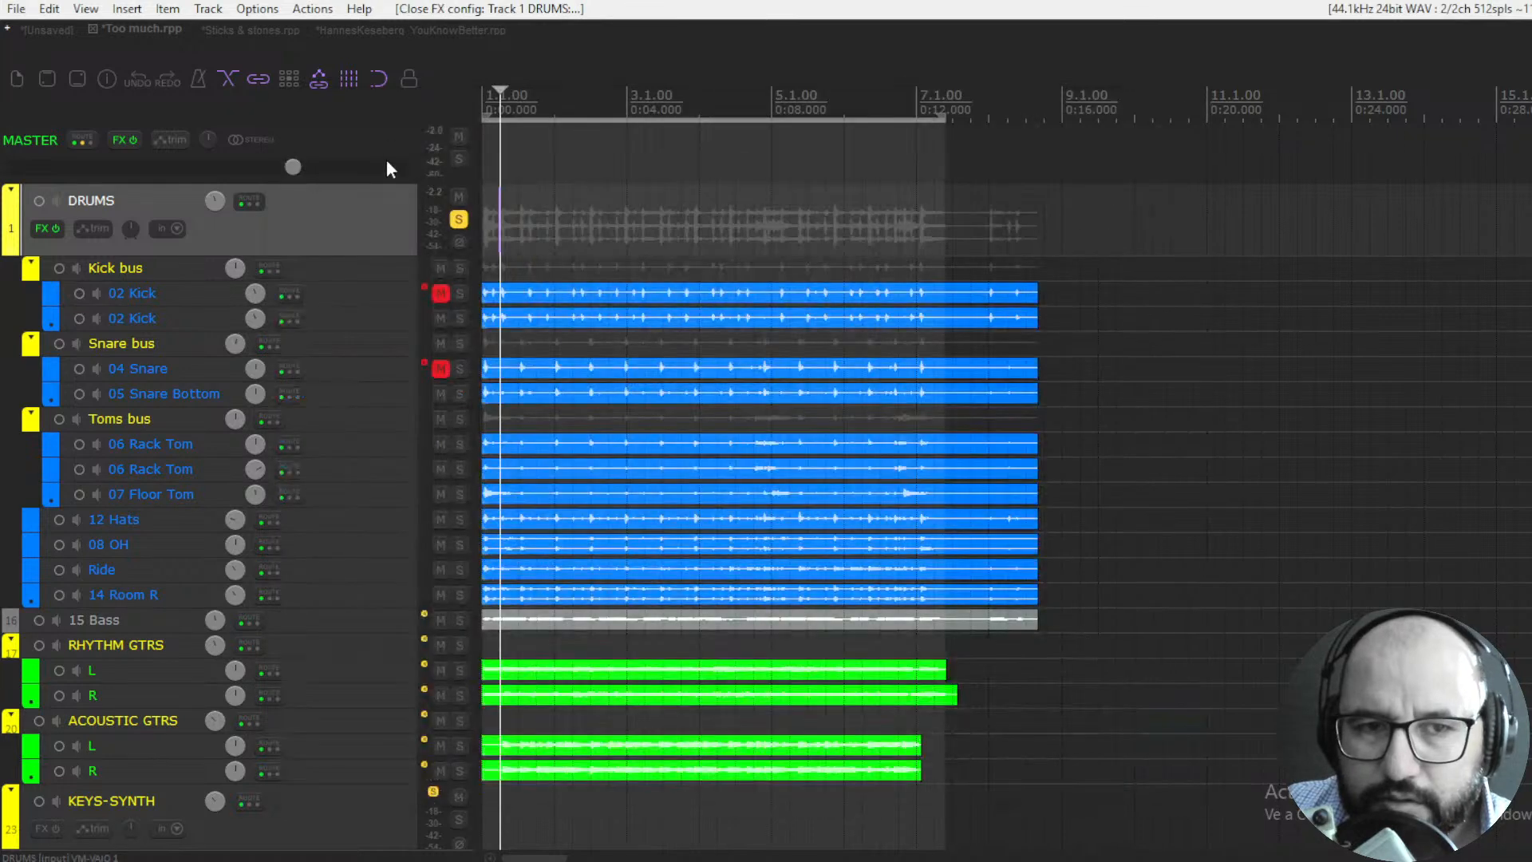
left_click(241, 29)
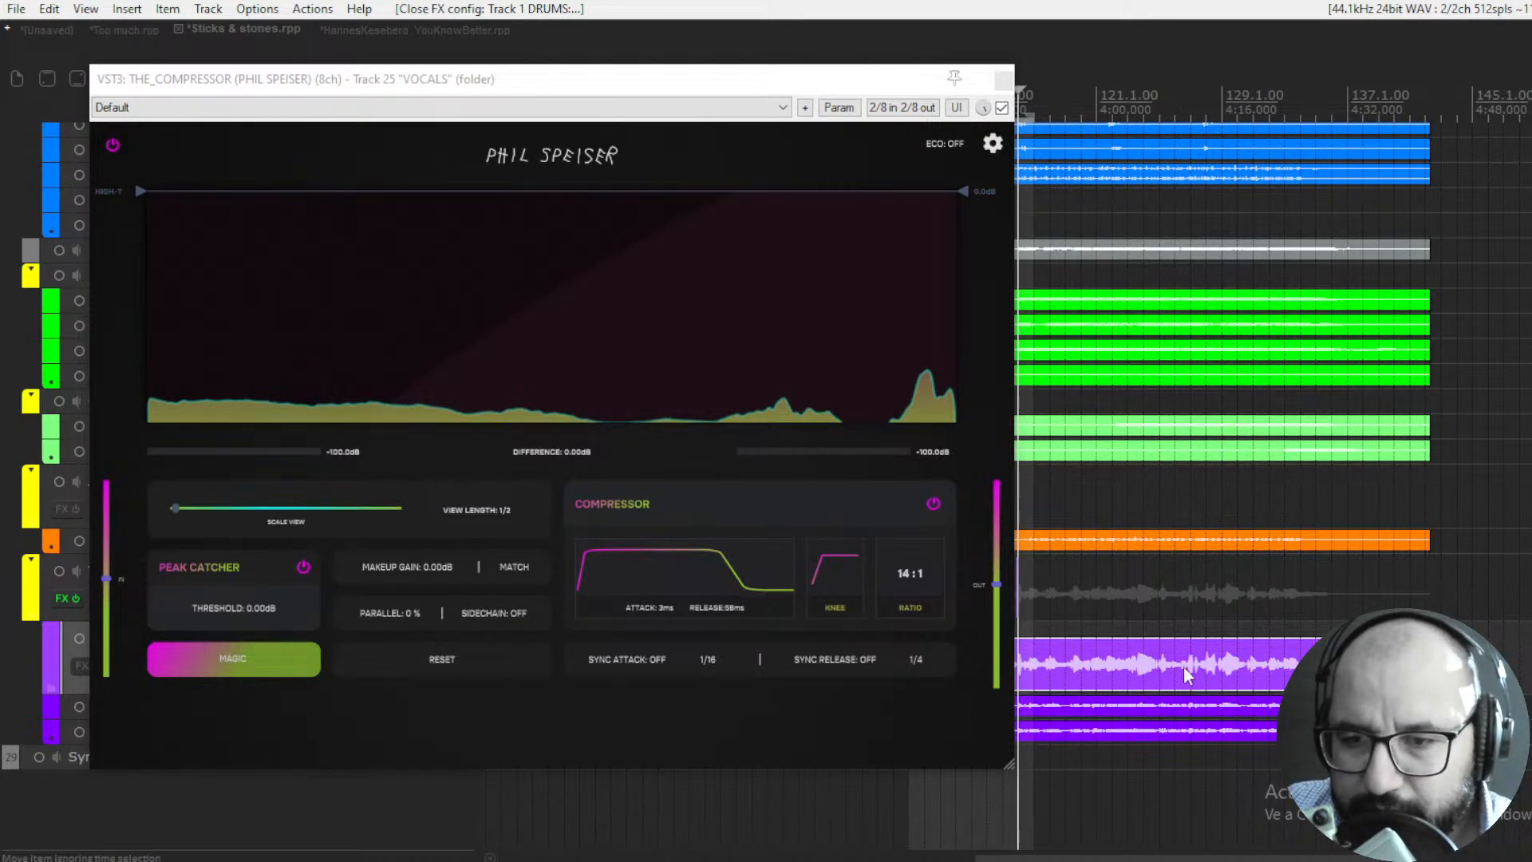
left_click(270, 665)
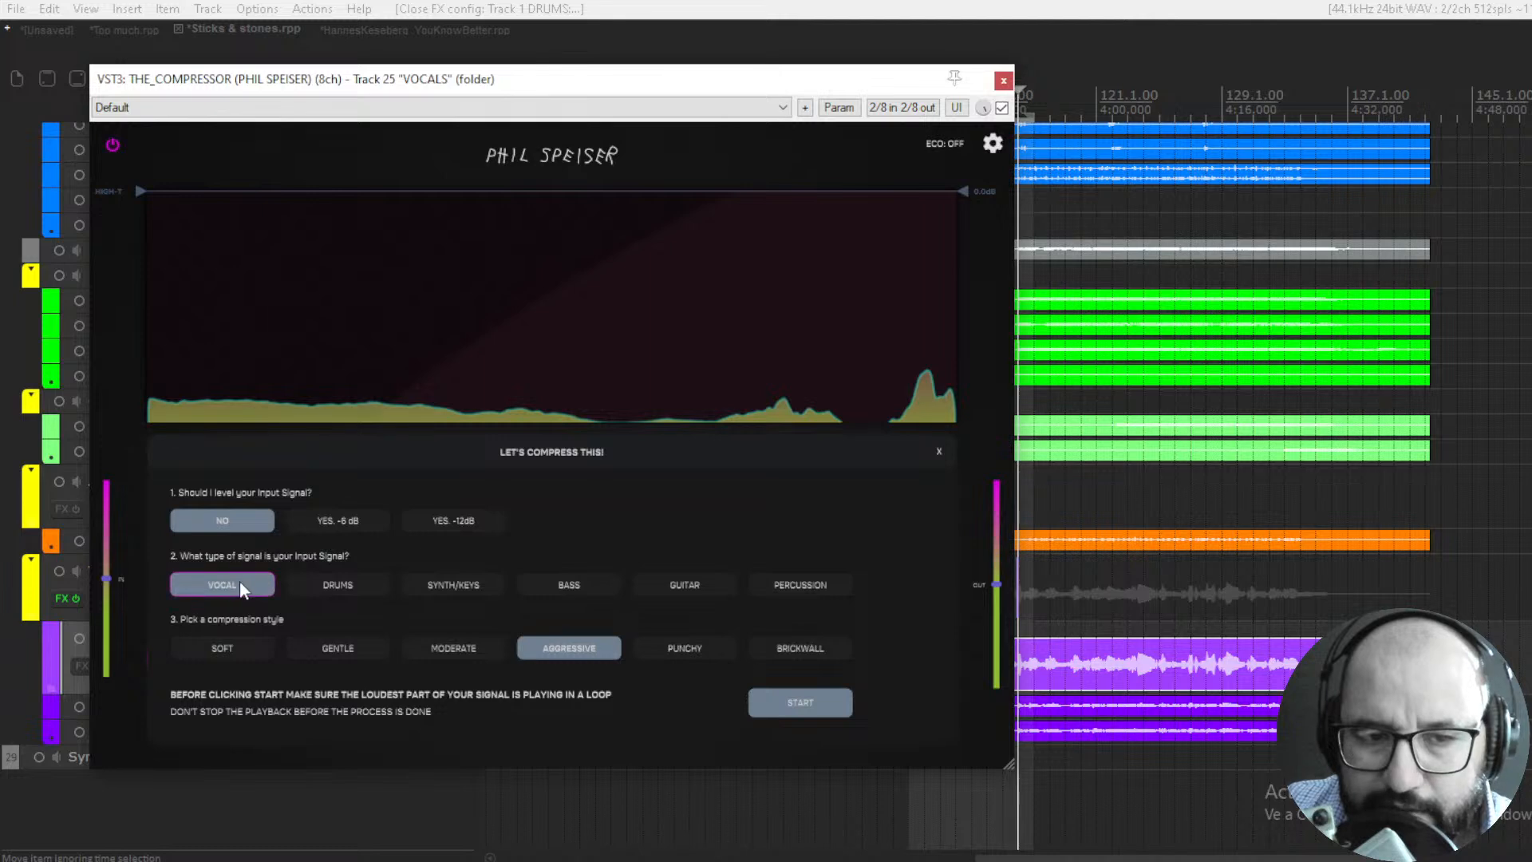
left_click(678, 645)
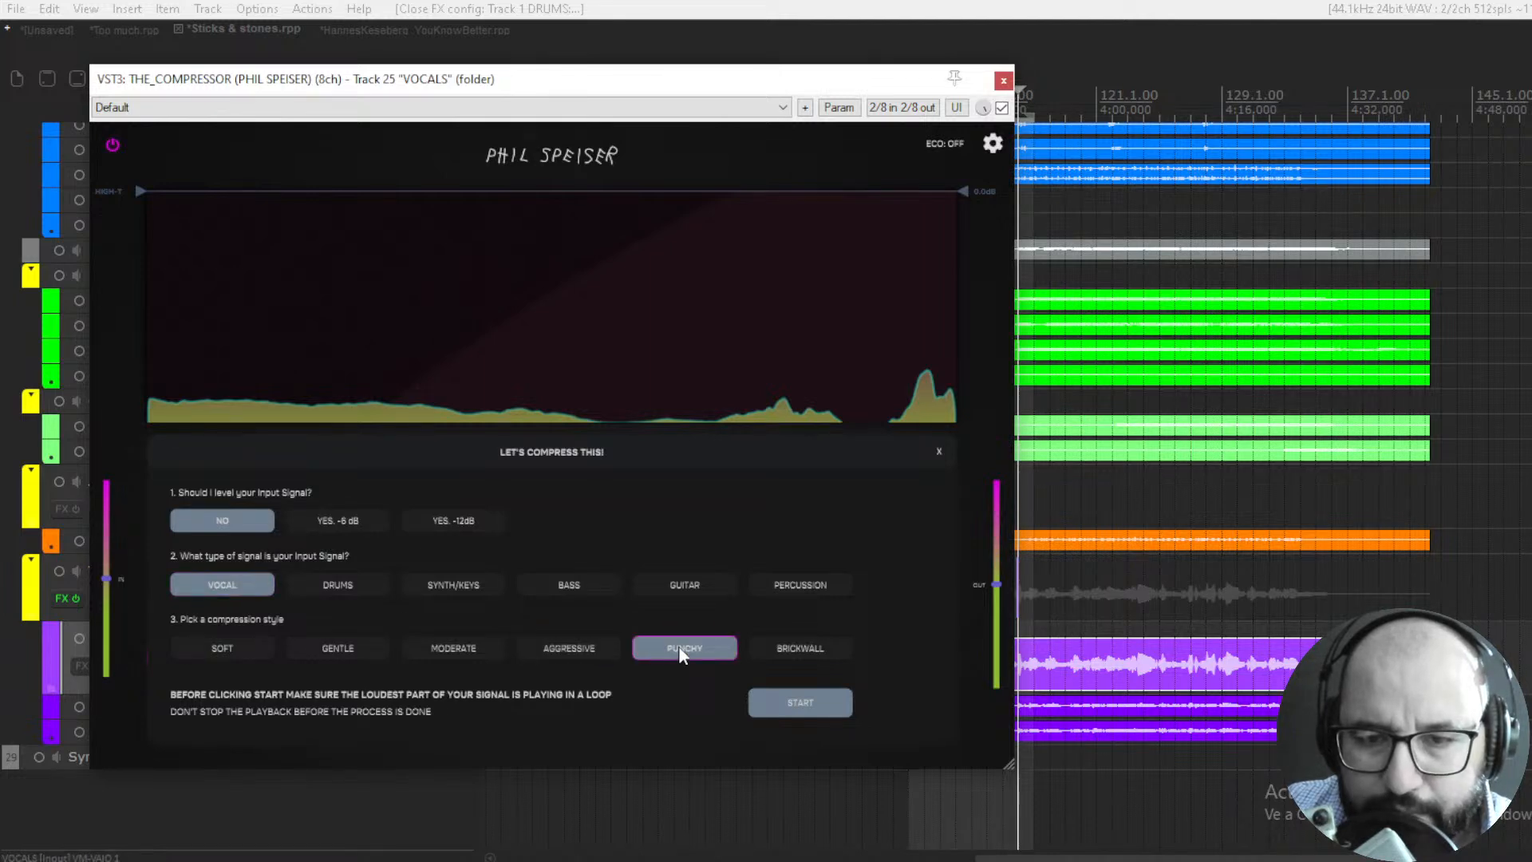
left_click(793, 644)
left_click(444, 651)
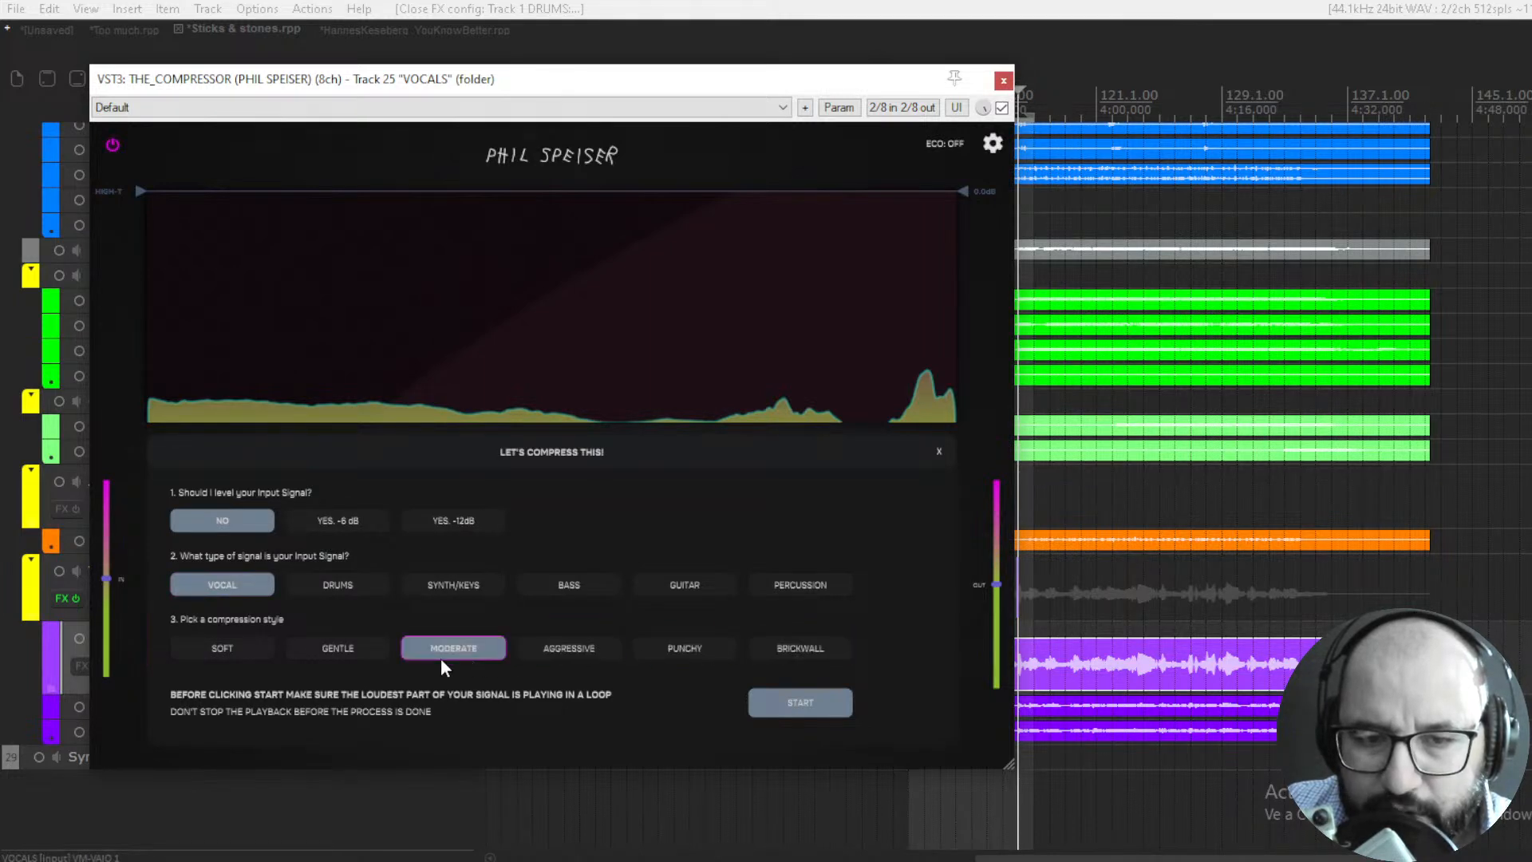
left_click(535, 645)
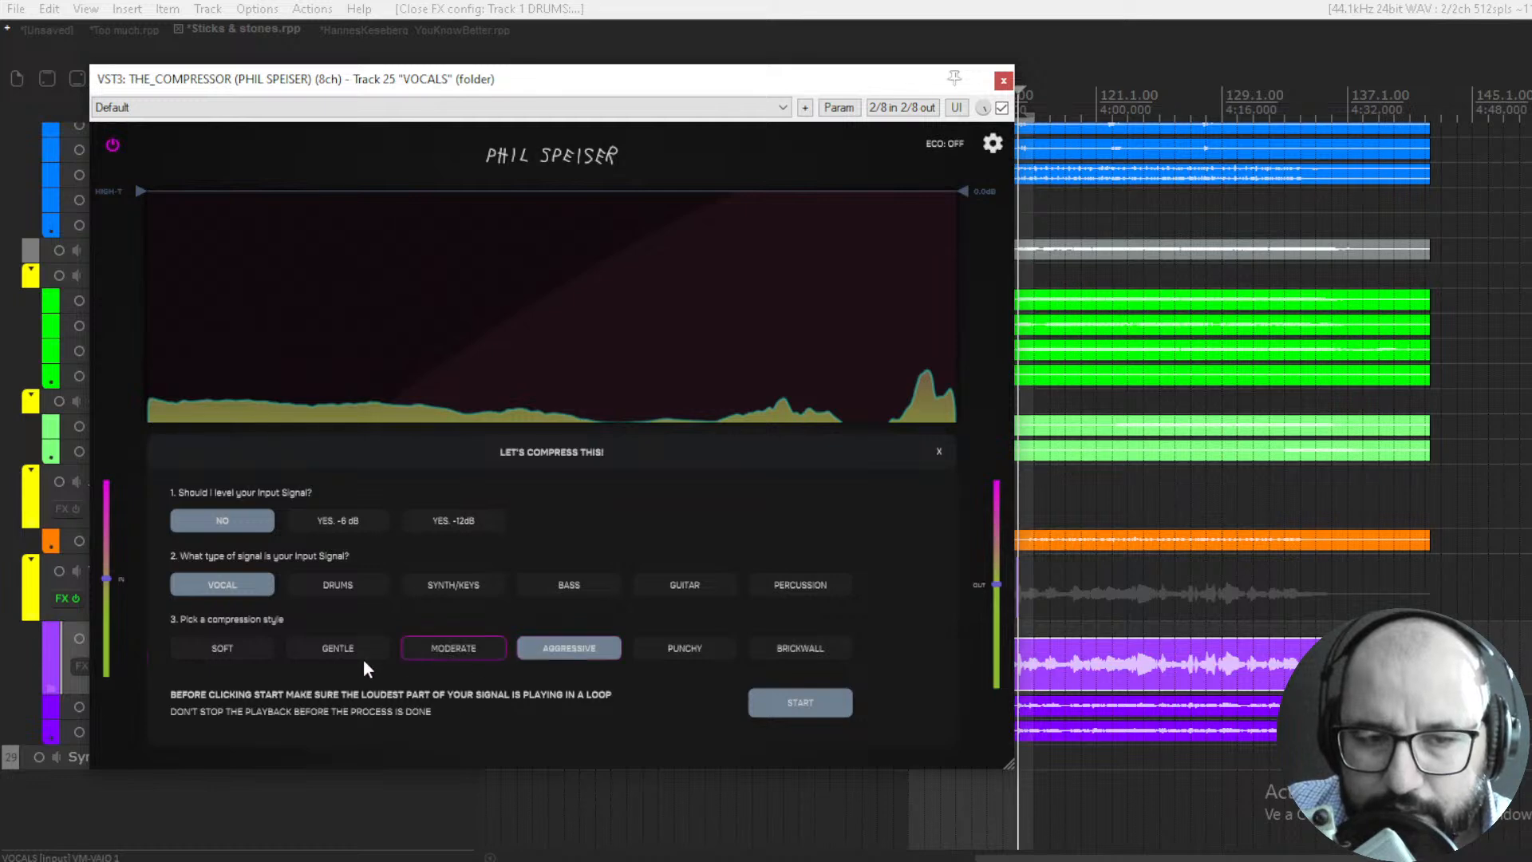
left_click(801, 702)
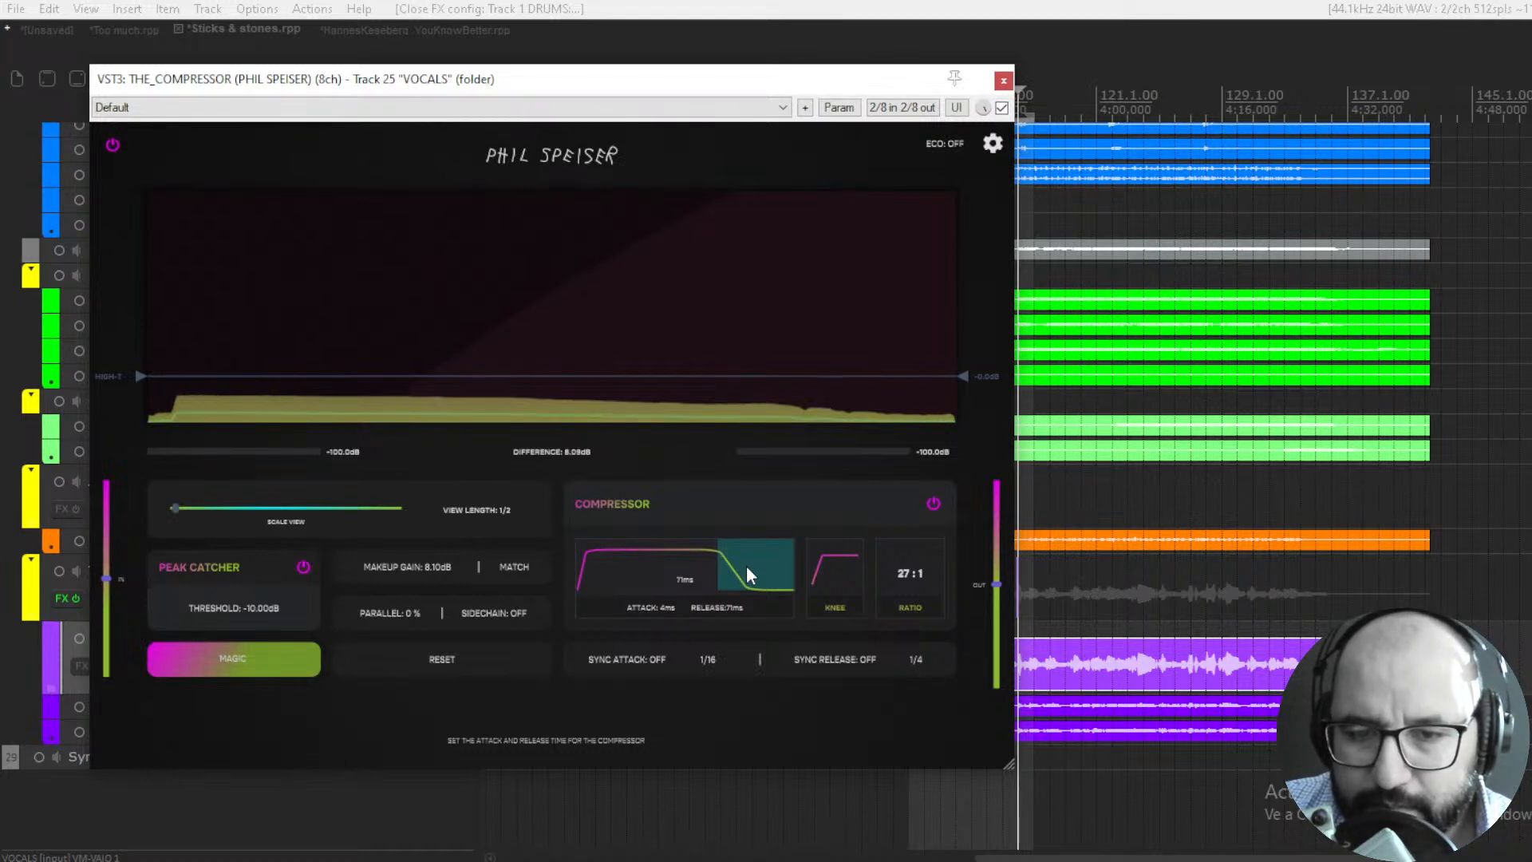
- Play the soloed vocals with THE_COMPRESSOR enabled and bypassed to judge the Magic settings, then close the plugin
key("space")
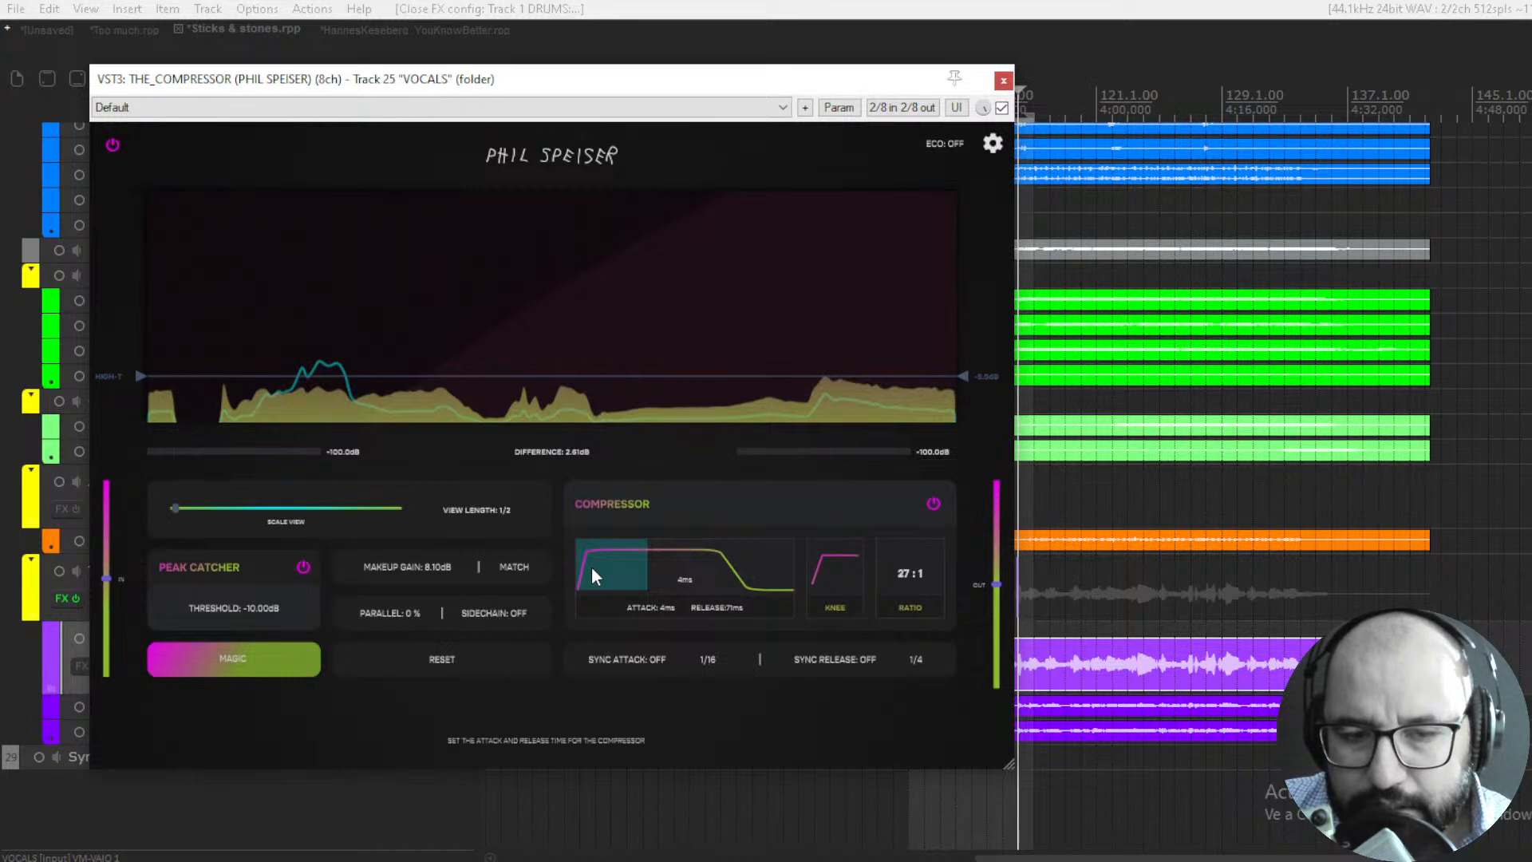
key("space")
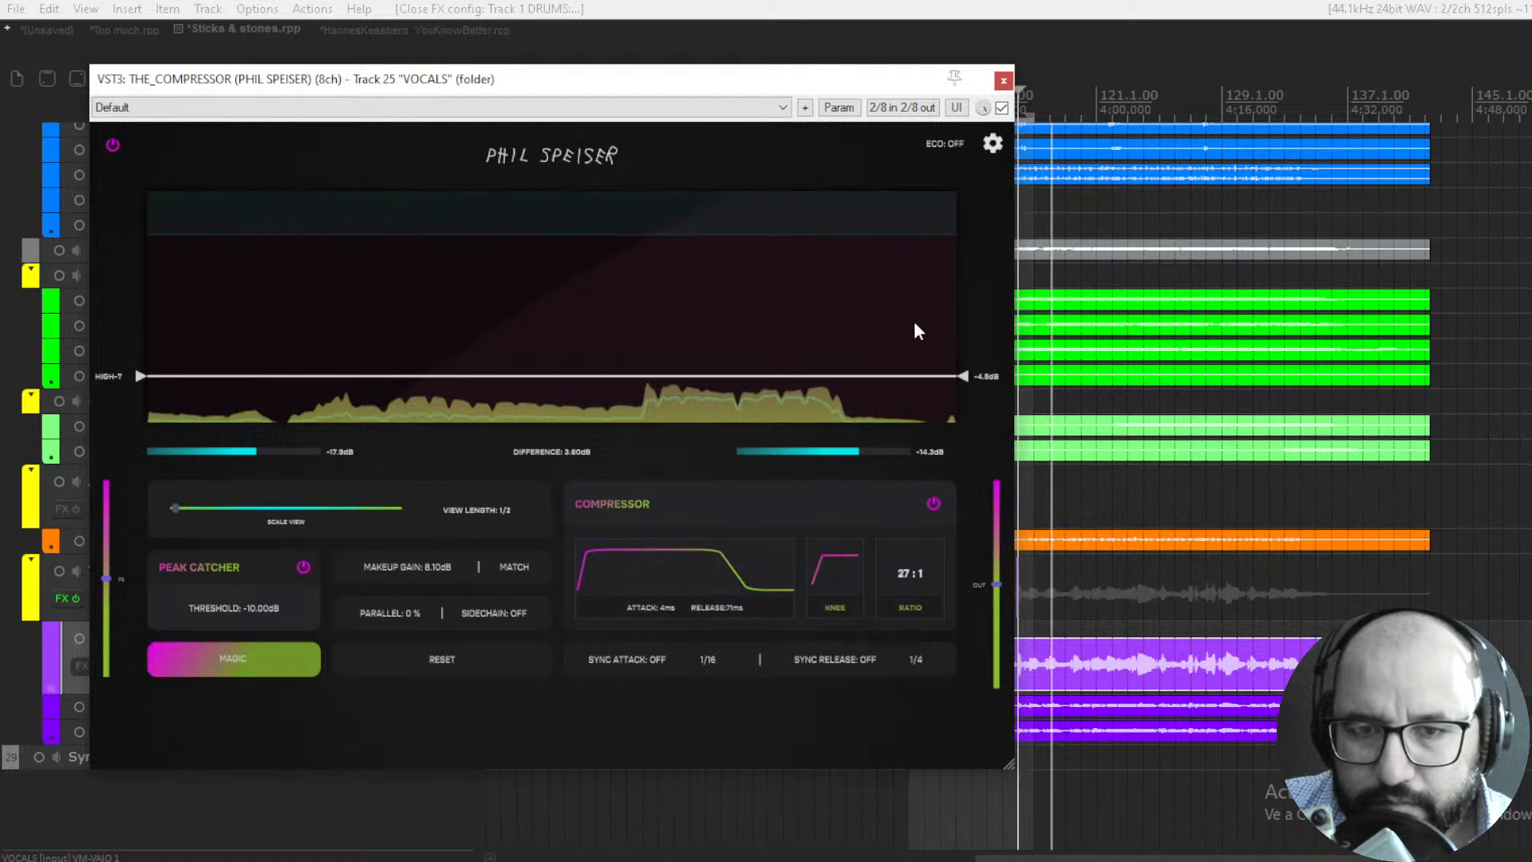
left_click(1002, 107)
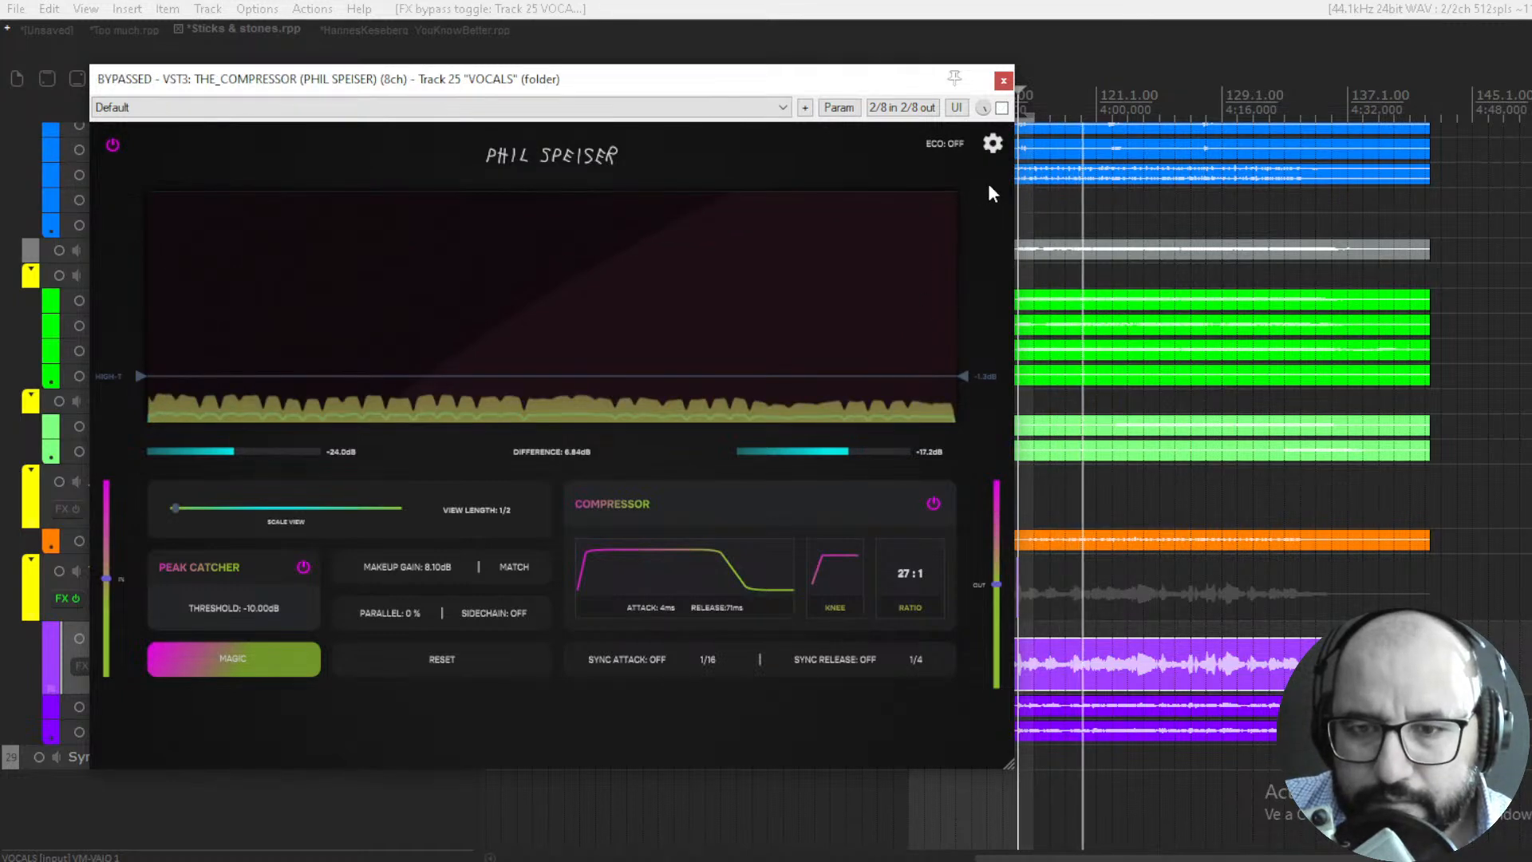
left_click(1001, 106)
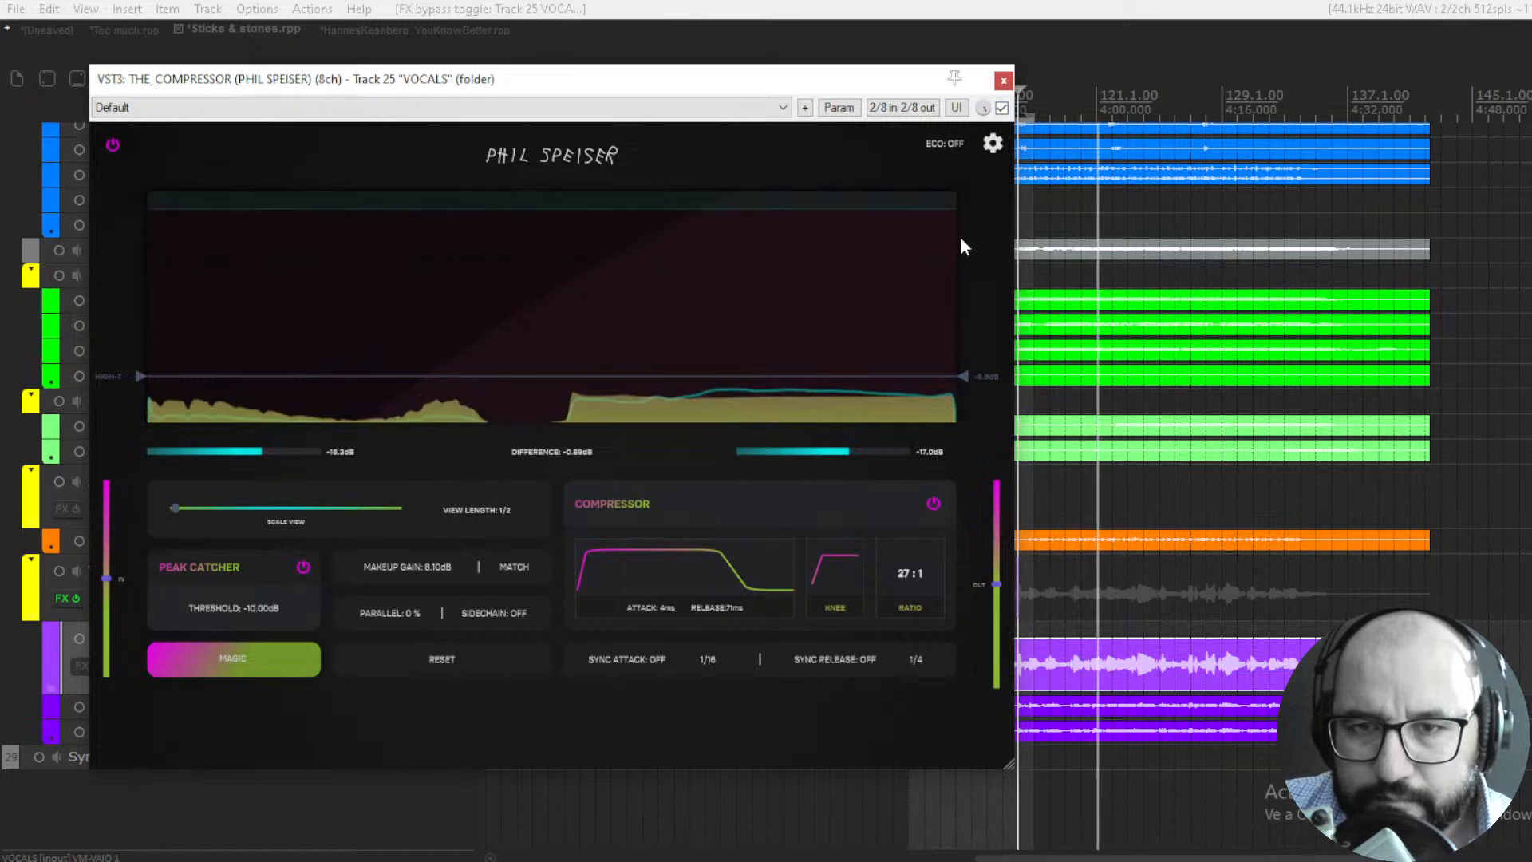
left_click(1003, 81)
key("space")
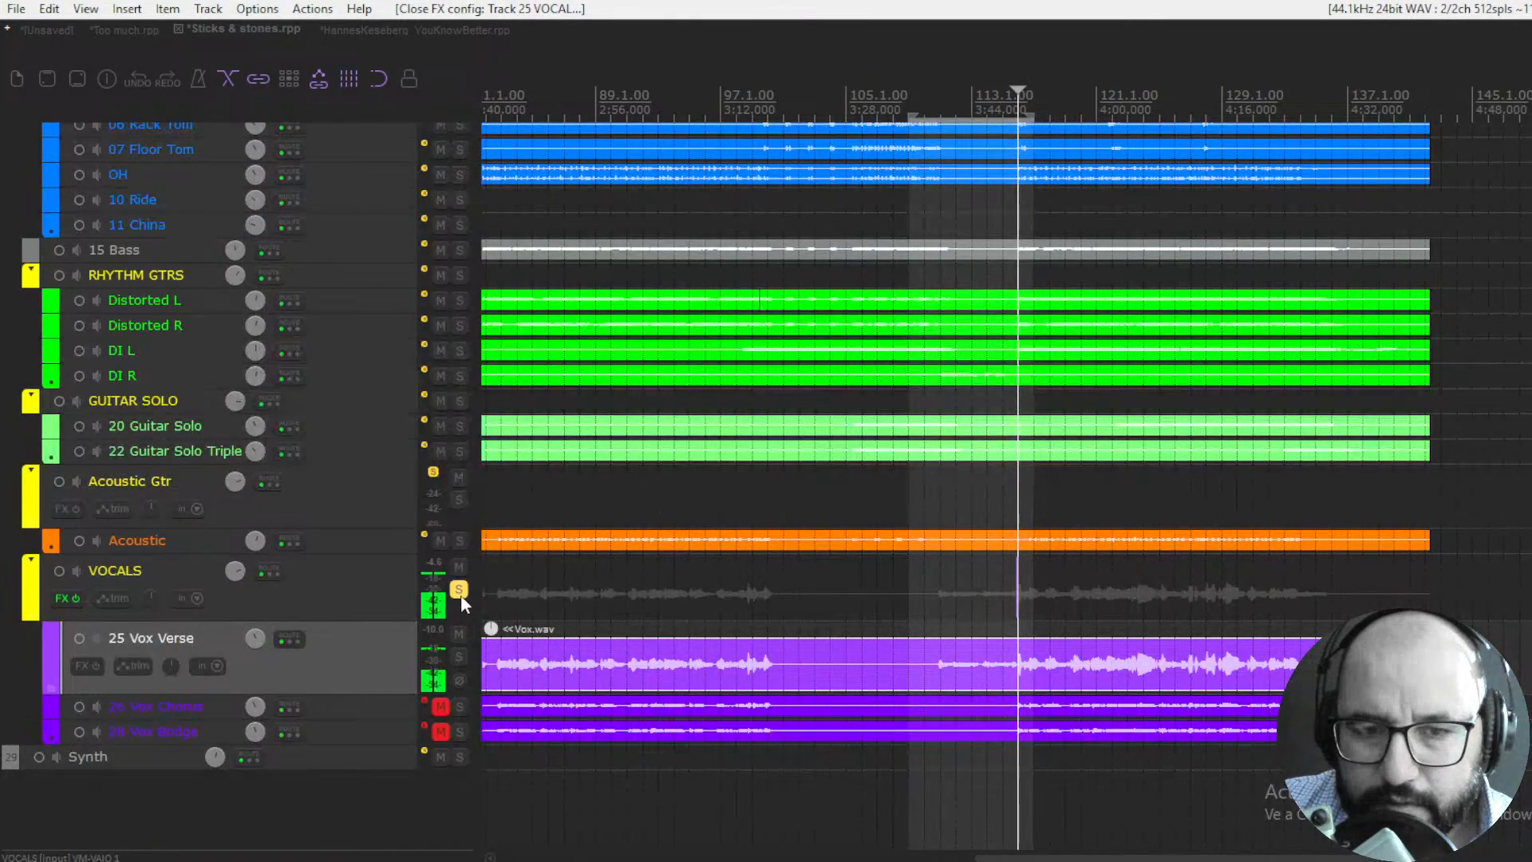
- Unsolo the VOCALS folder and compare its compressor bypassed and enabled within the full mix
left_click(459, 589)
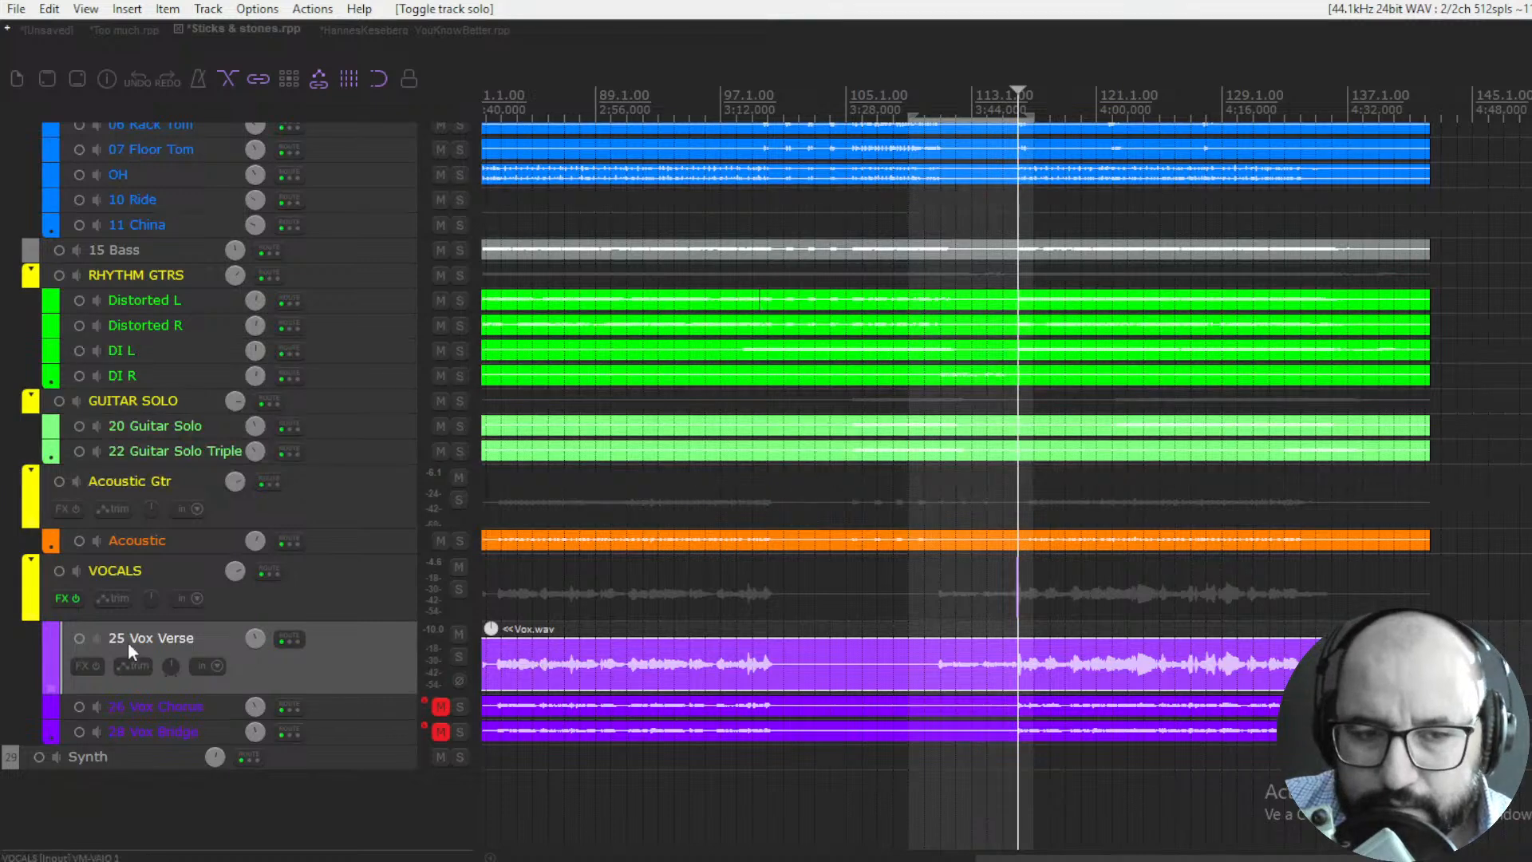
right_click(60, 601)
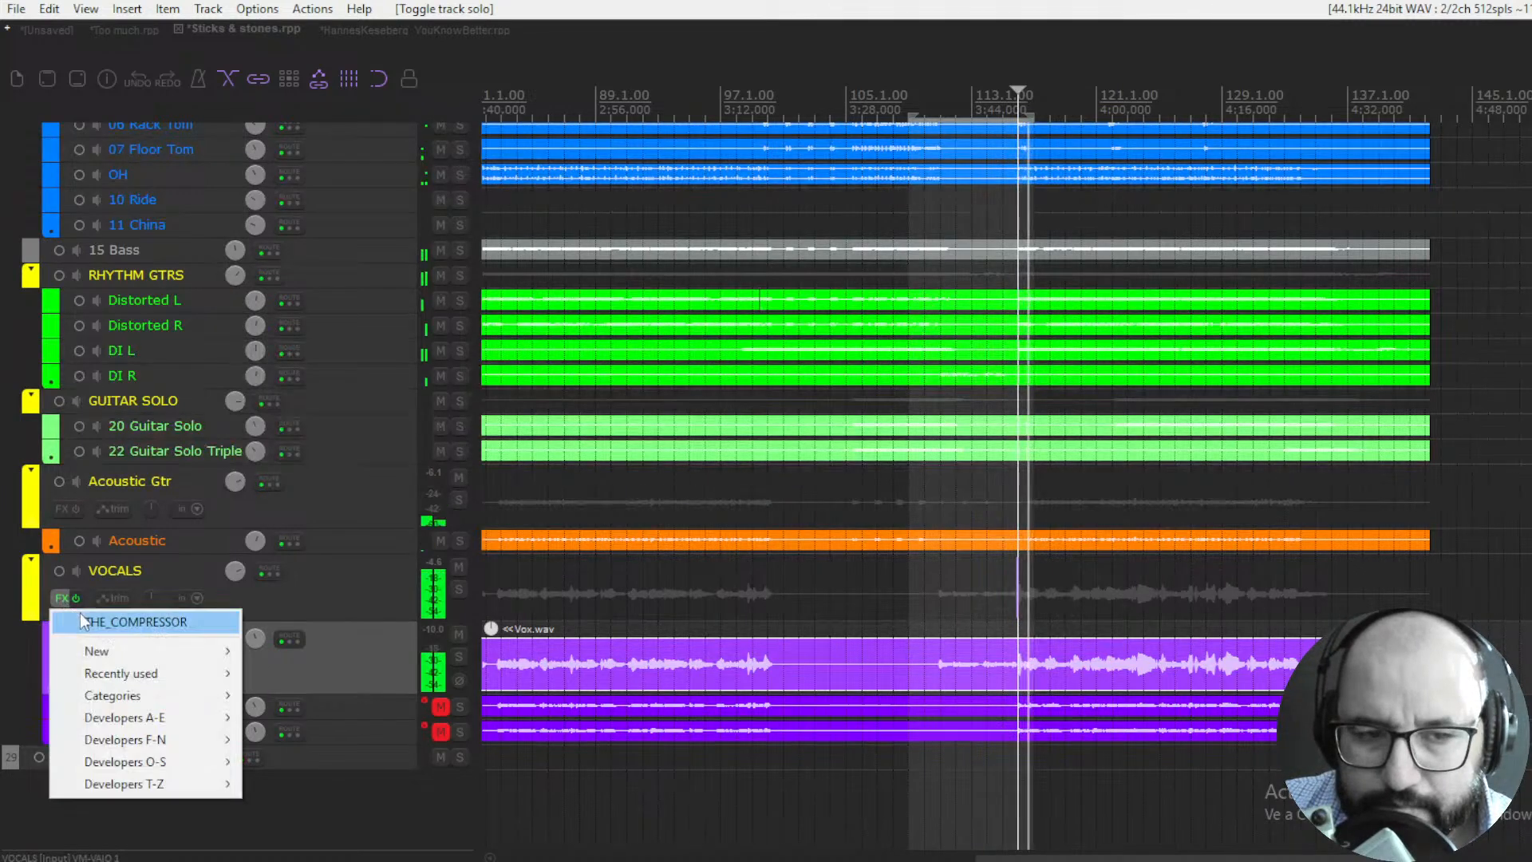
left_click(96, 619)
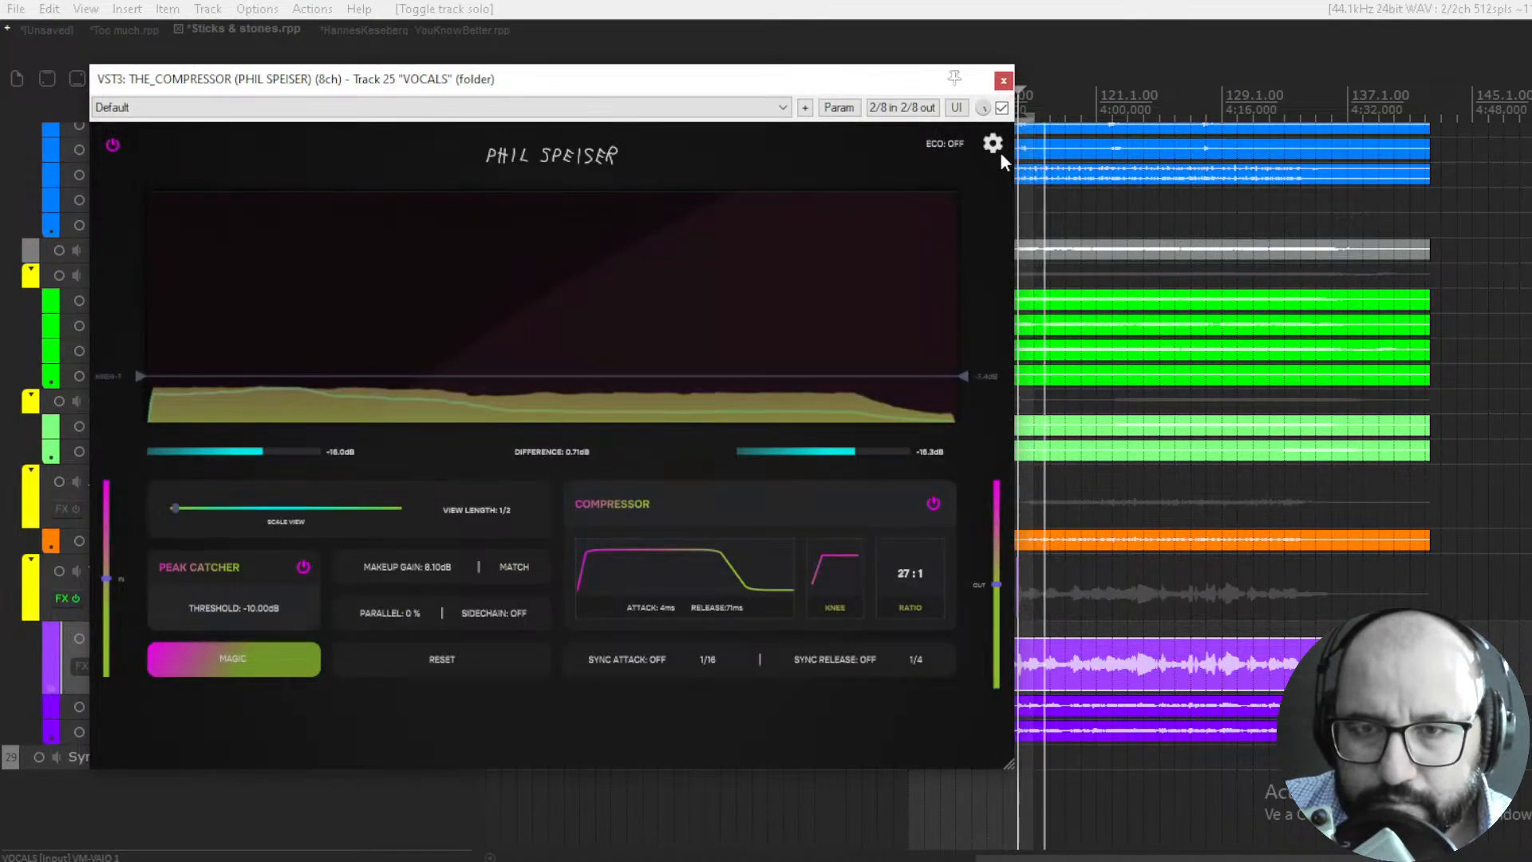
left_click(1001, 109)
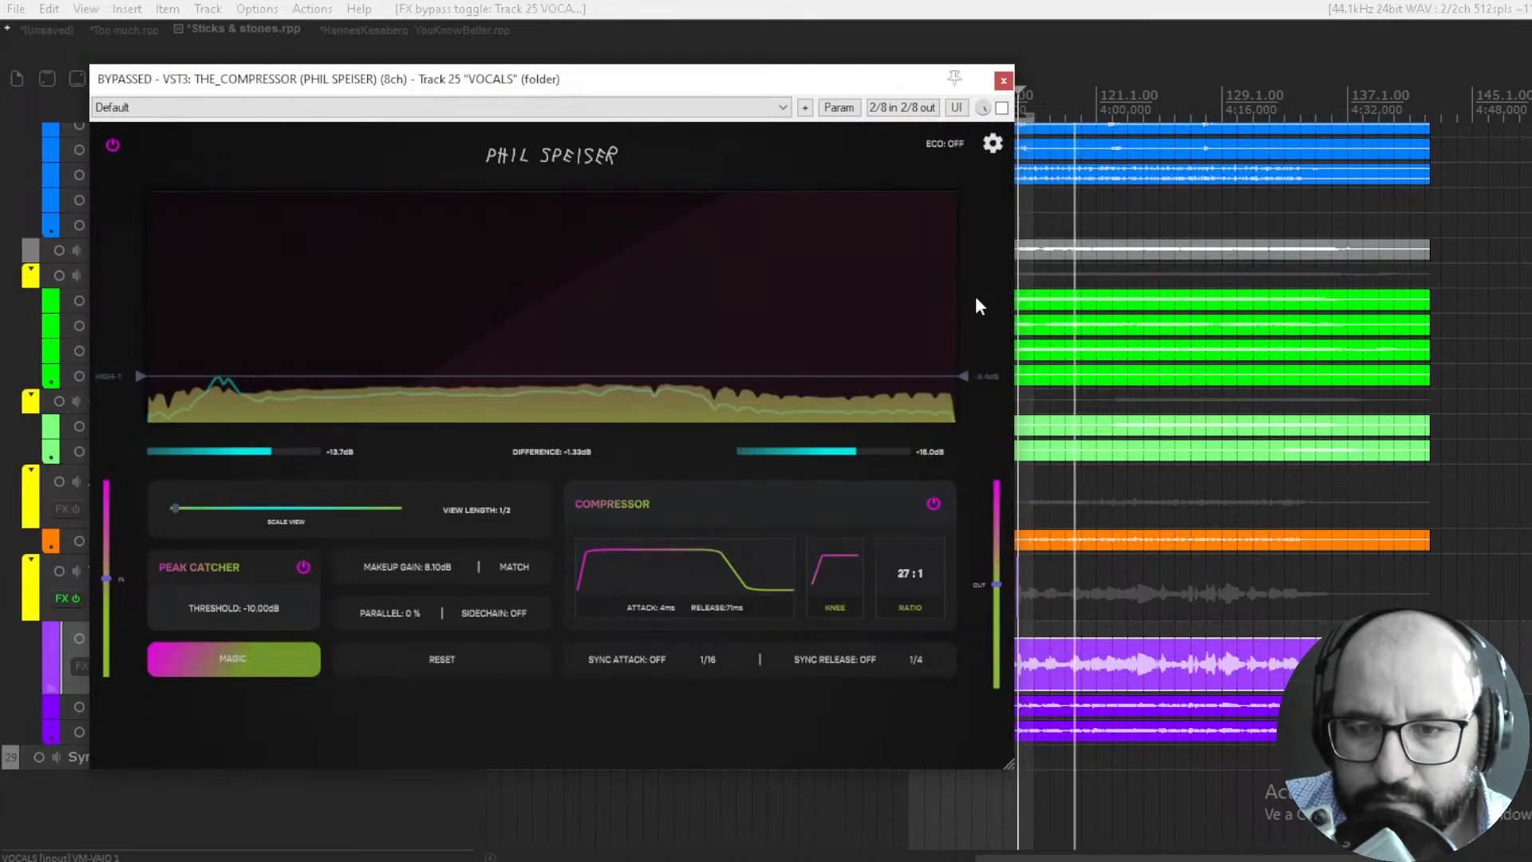
left_click(1001, 108)
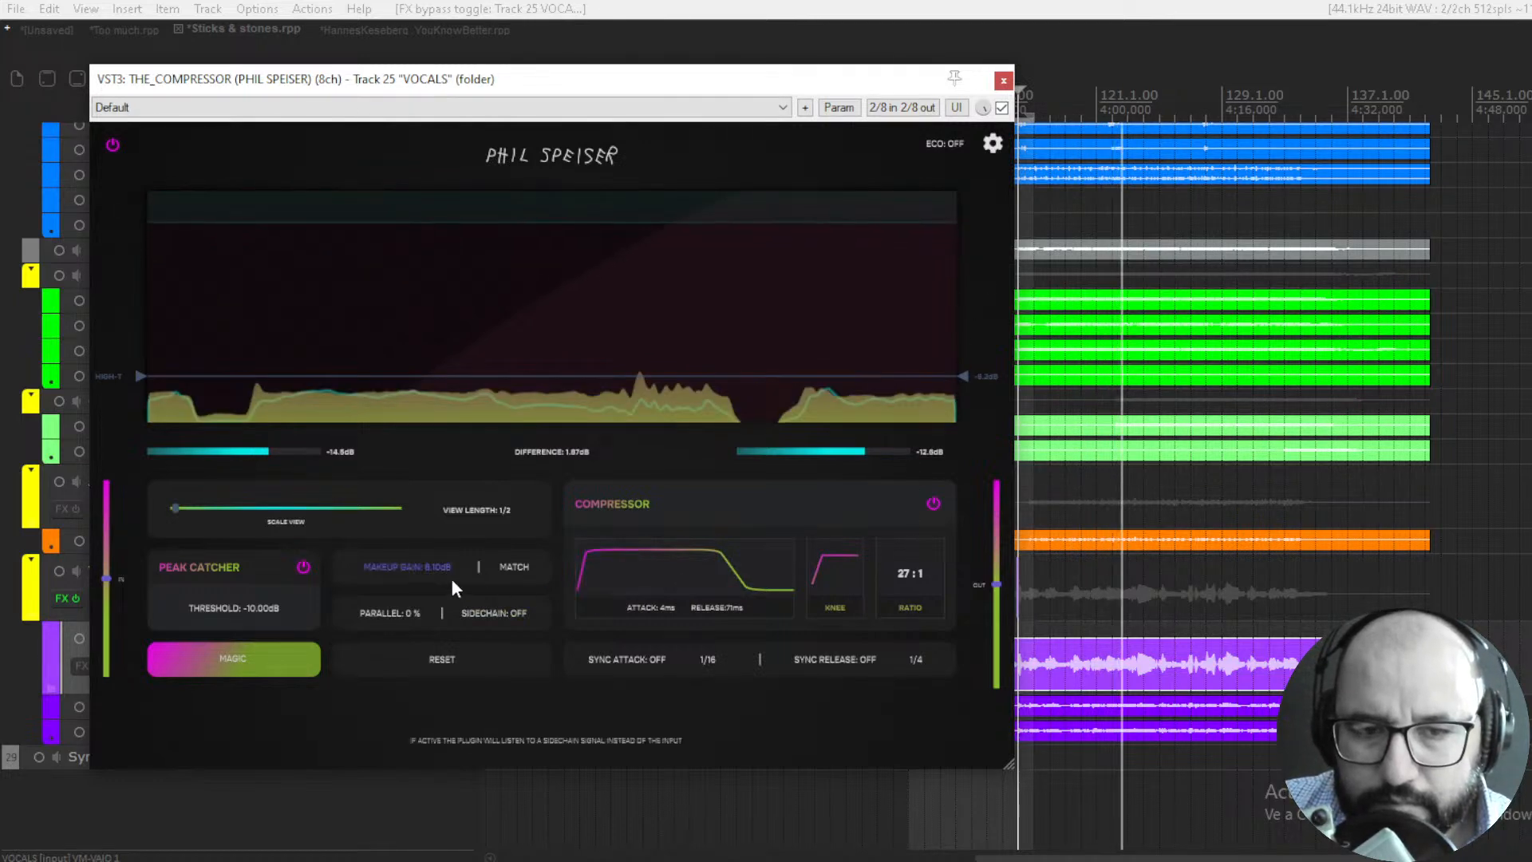
- Reduce the VOCALS compressor's makeup gain to 7.27 dB and place the playhead at the start of the quieter vocal passage before bar 113
left_click_drag(445, 576, 445, 585)
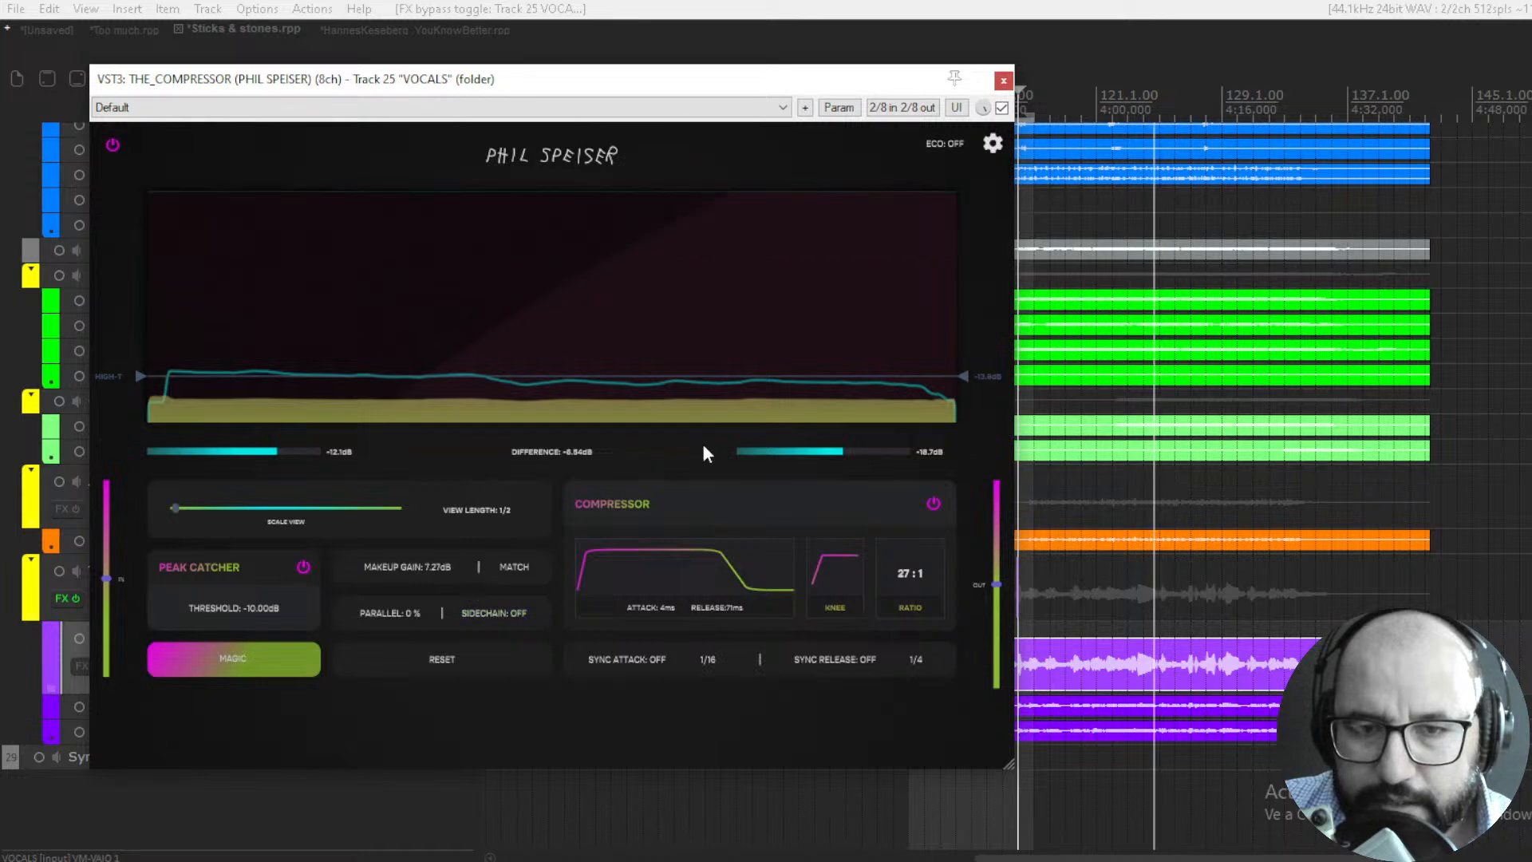
key("space")
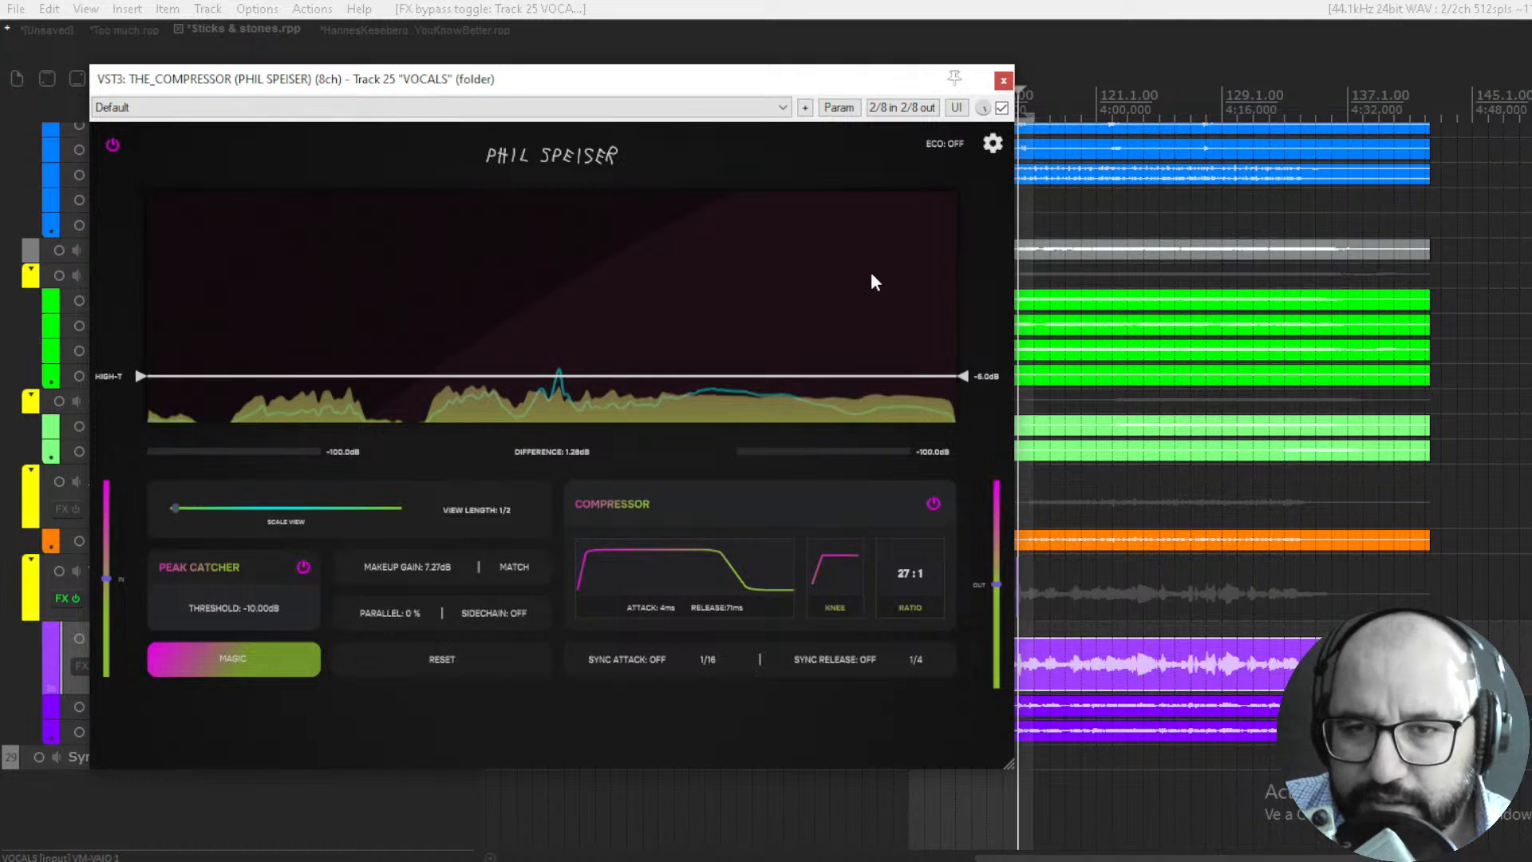
left_click_drag(898, 86, 726, 90)
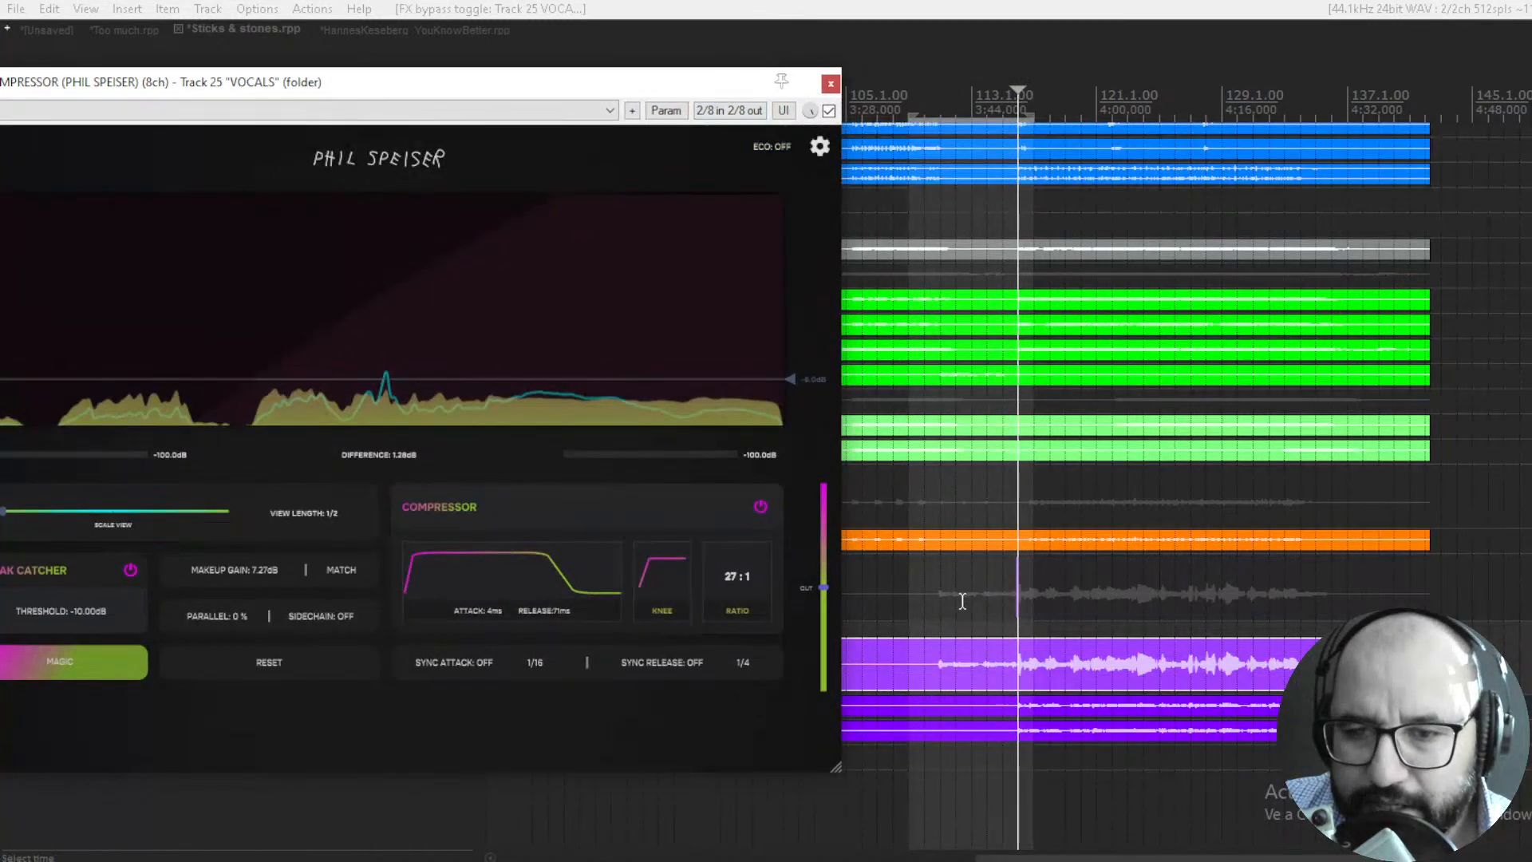
left_click(937, 654)
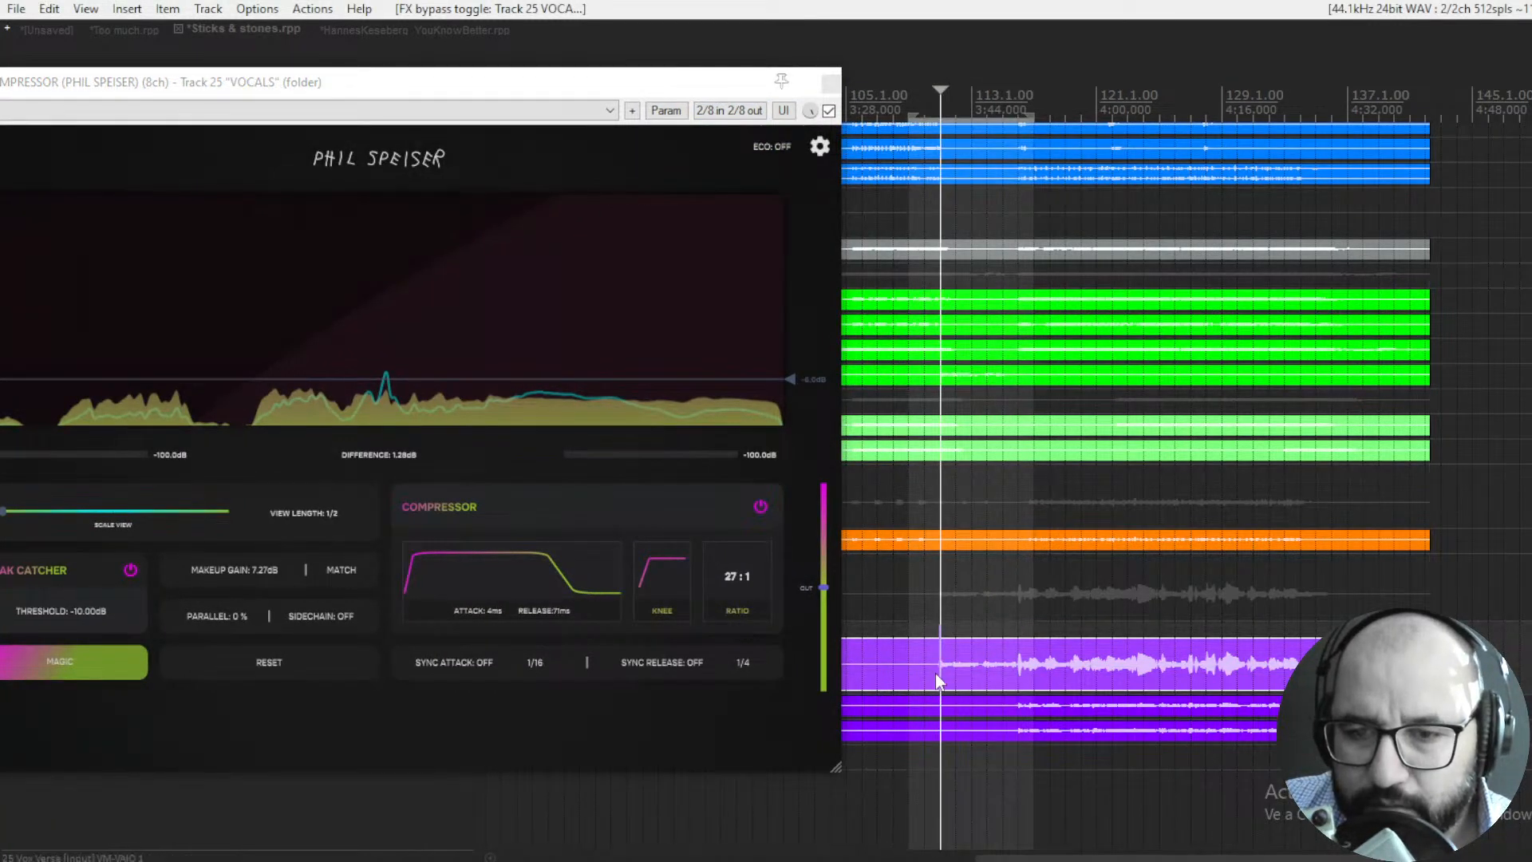
- Compare the playing mix with the VOCALS compressor bypassed and enabled, and reduce its makeup gain to 6.69 dB
left_click(829, 111)
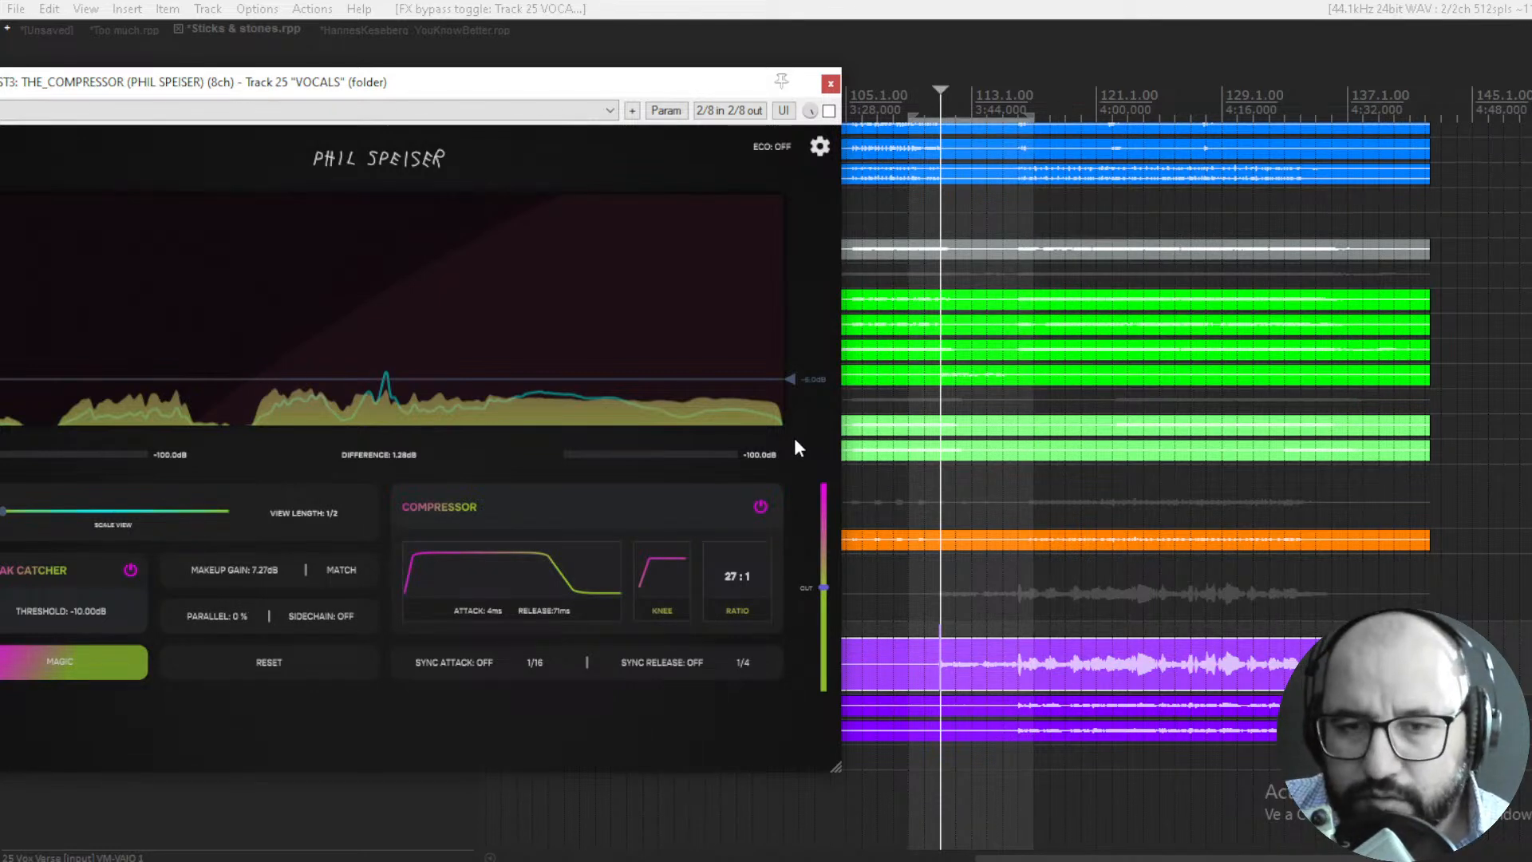
left_click(829, 111)
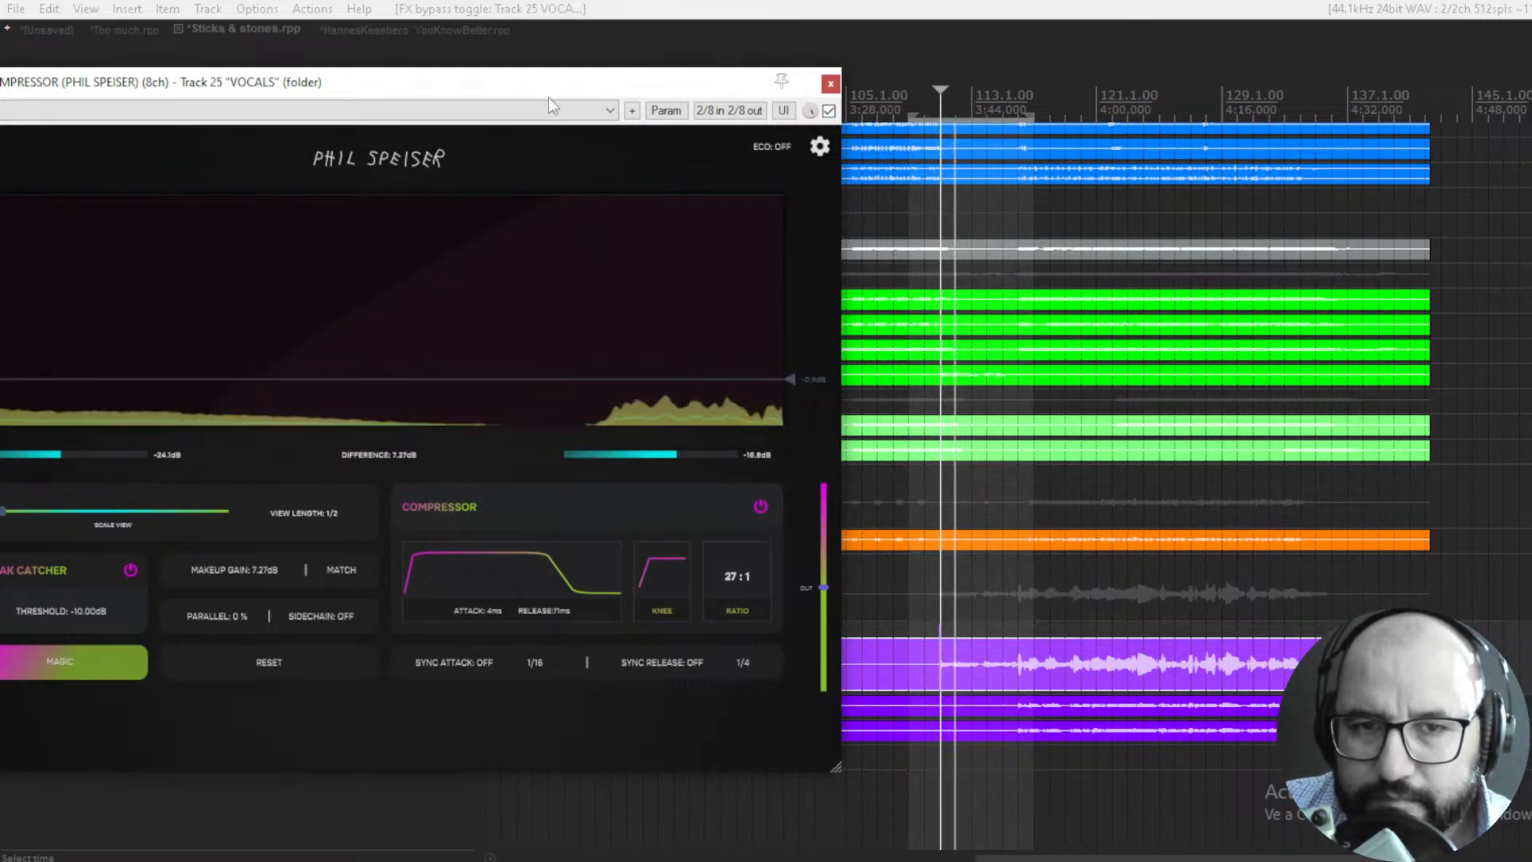
left_click_drag(544, 87, 679, 88)
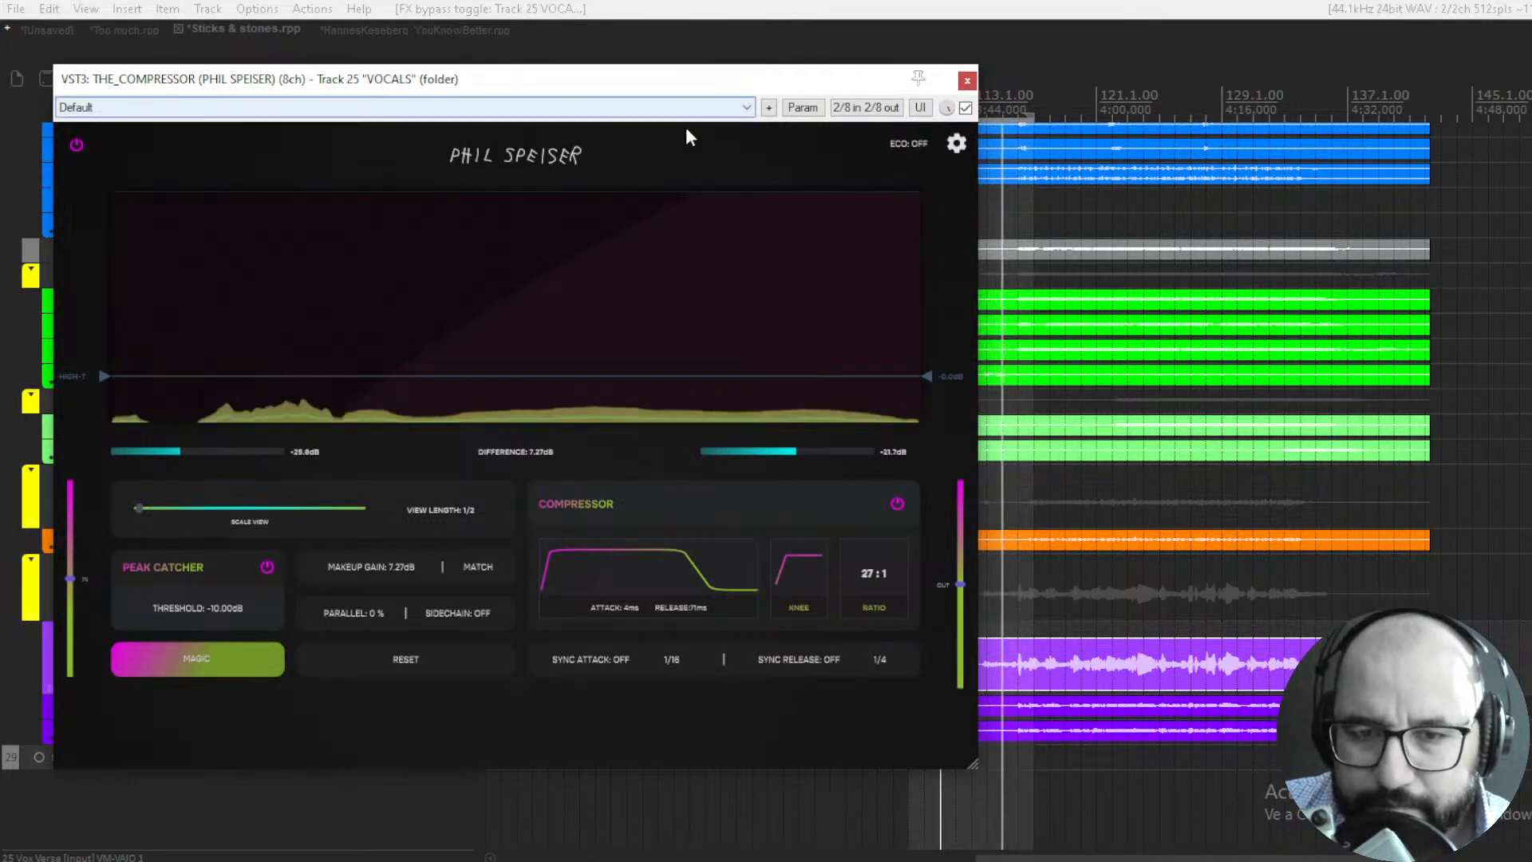
left_click_drag(659, 80, 663, 80)
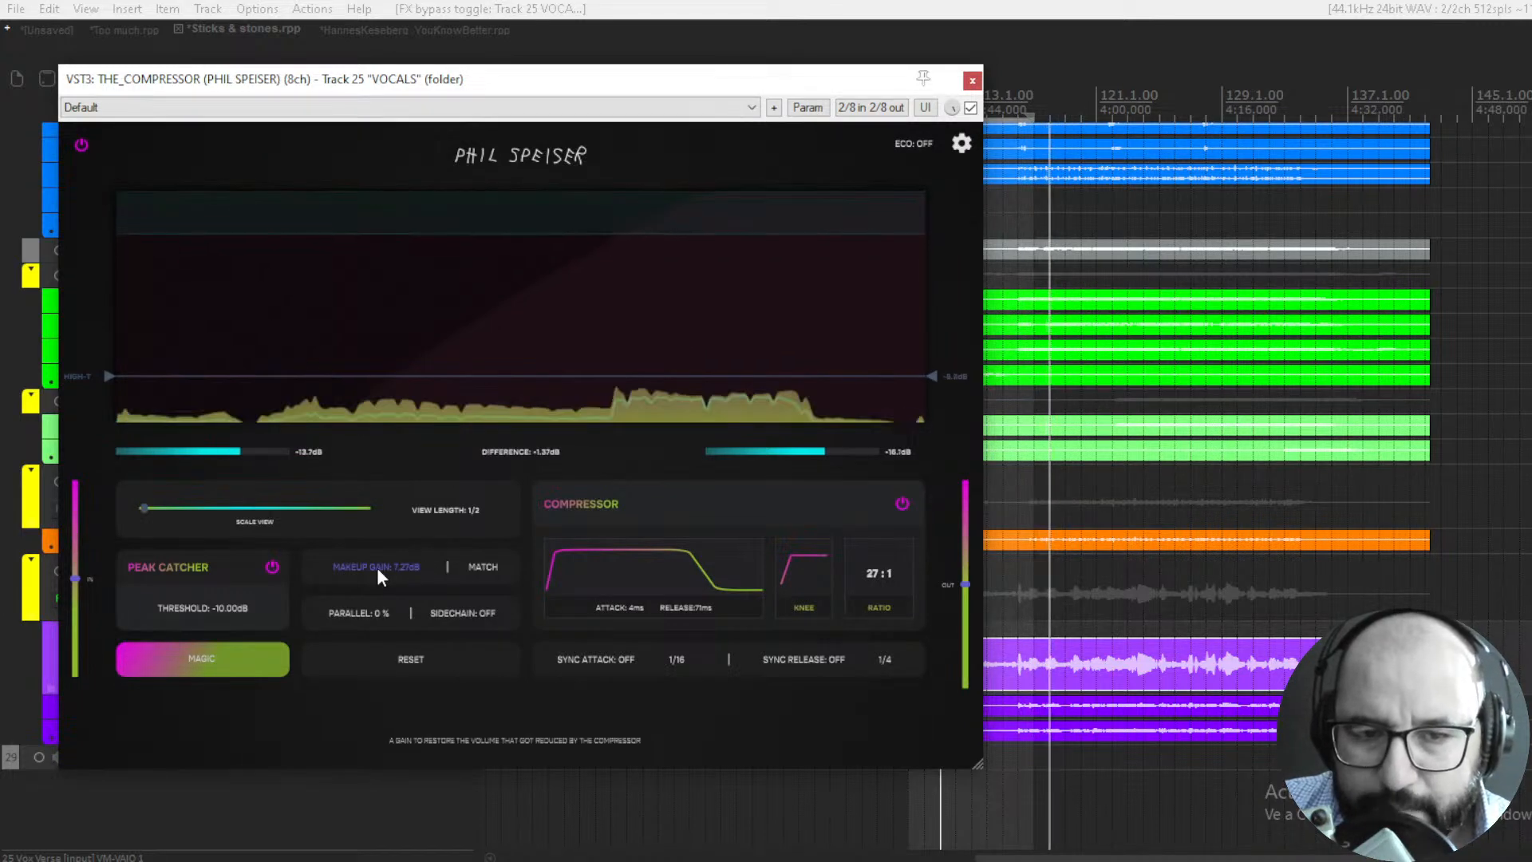
left_click_drag(377, 568, 377, 575)
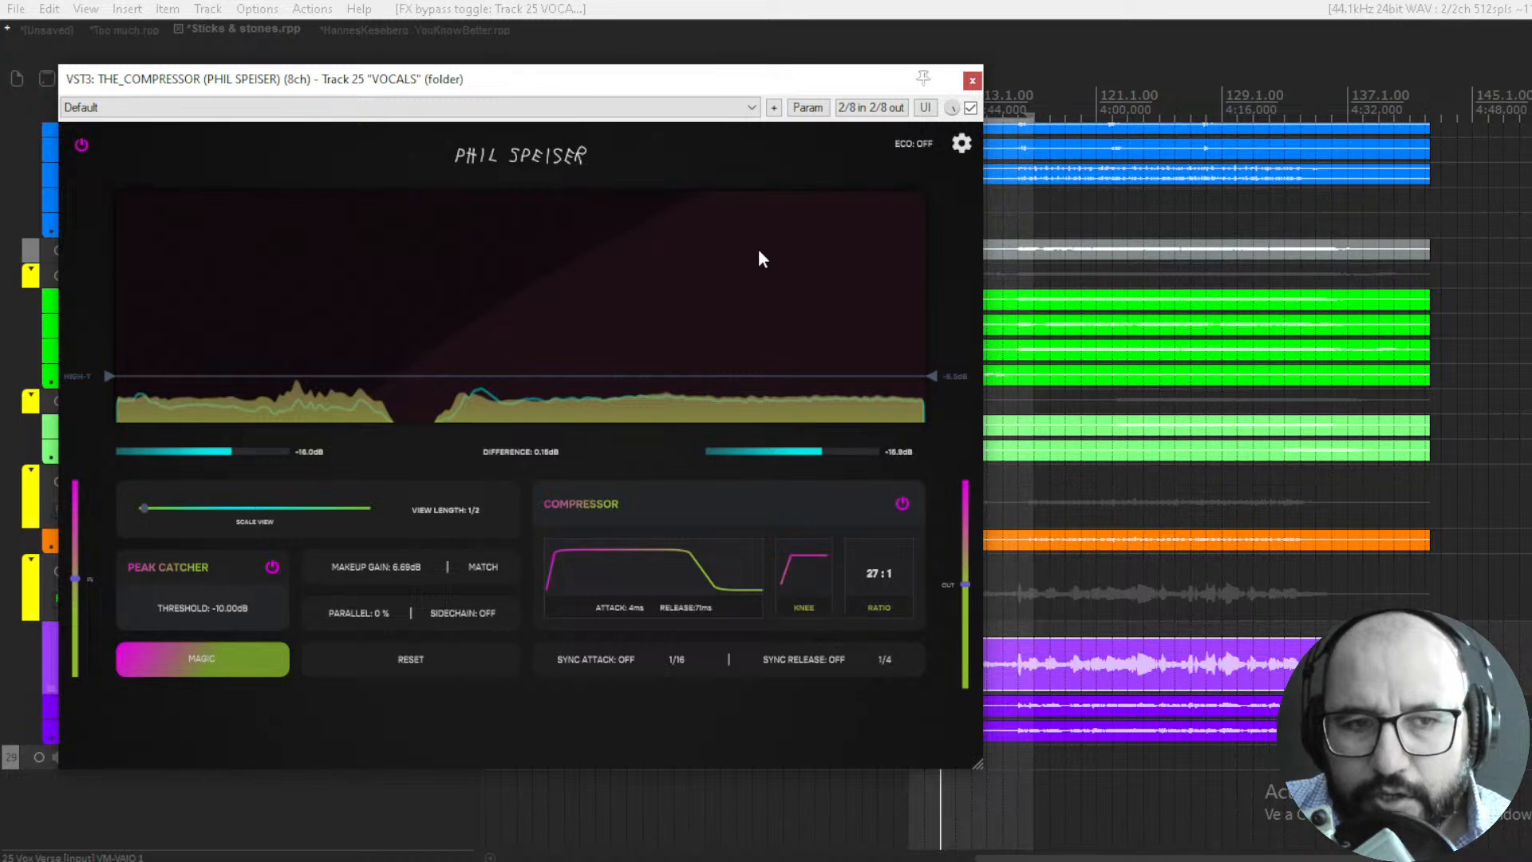
key("space")
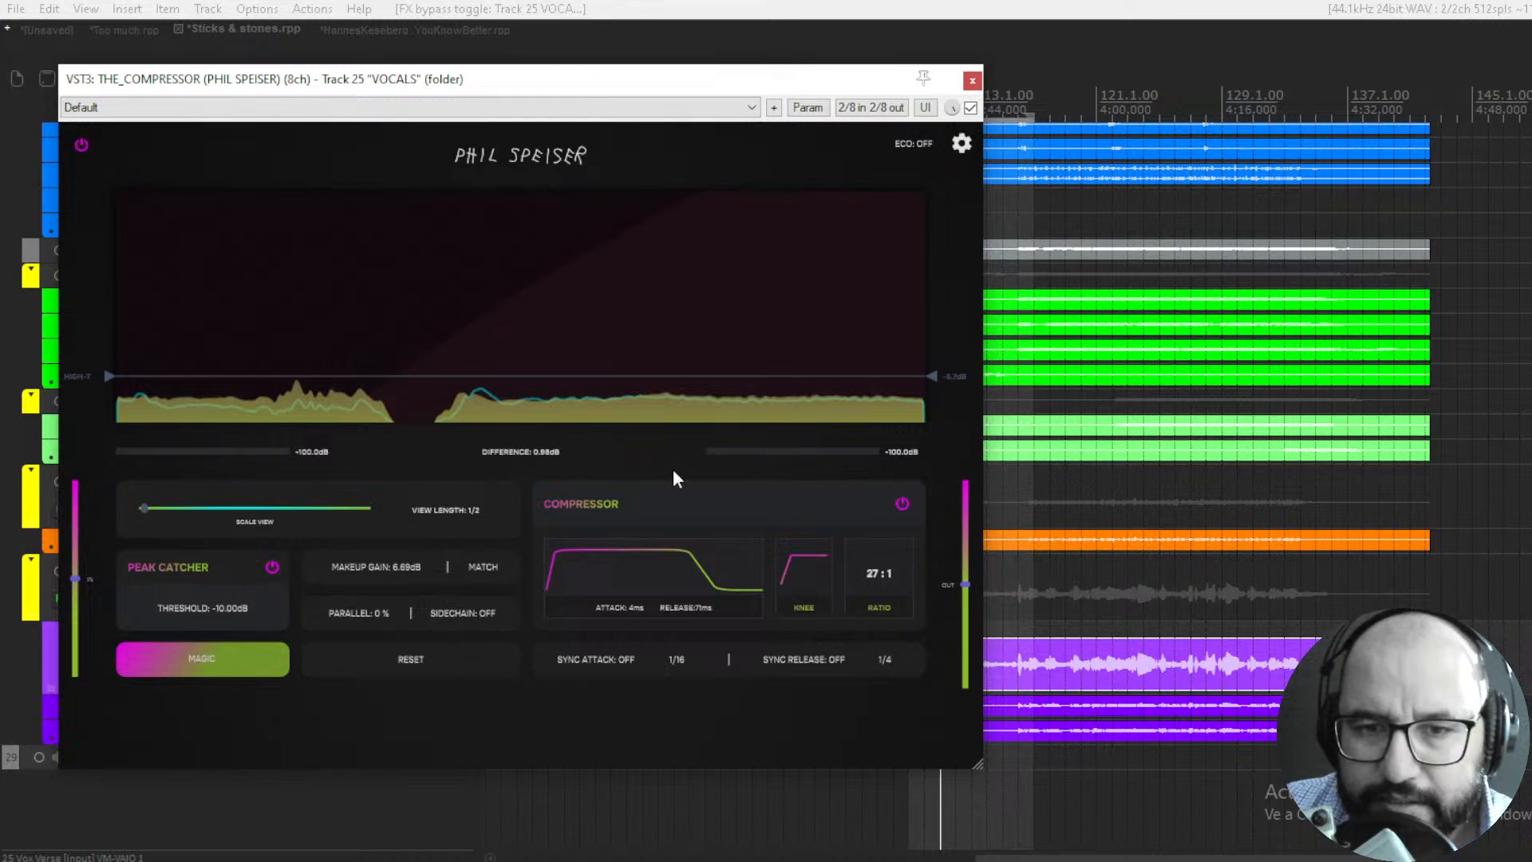
- Review the Magic options of the VOCALS compressor and close the plugin without running them
left_click(217, 658)
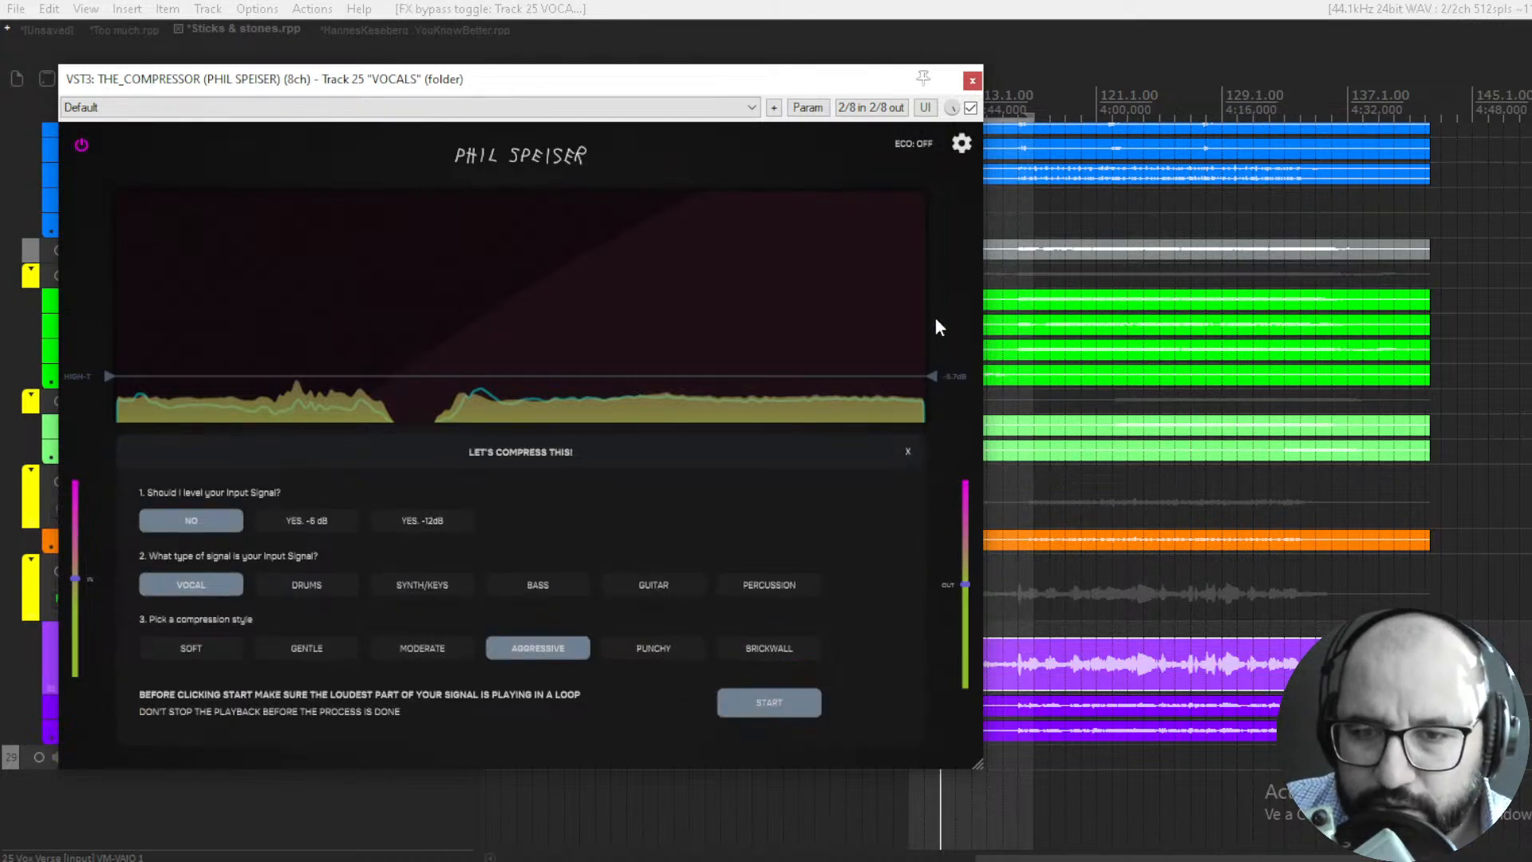
left_click(906, 453)
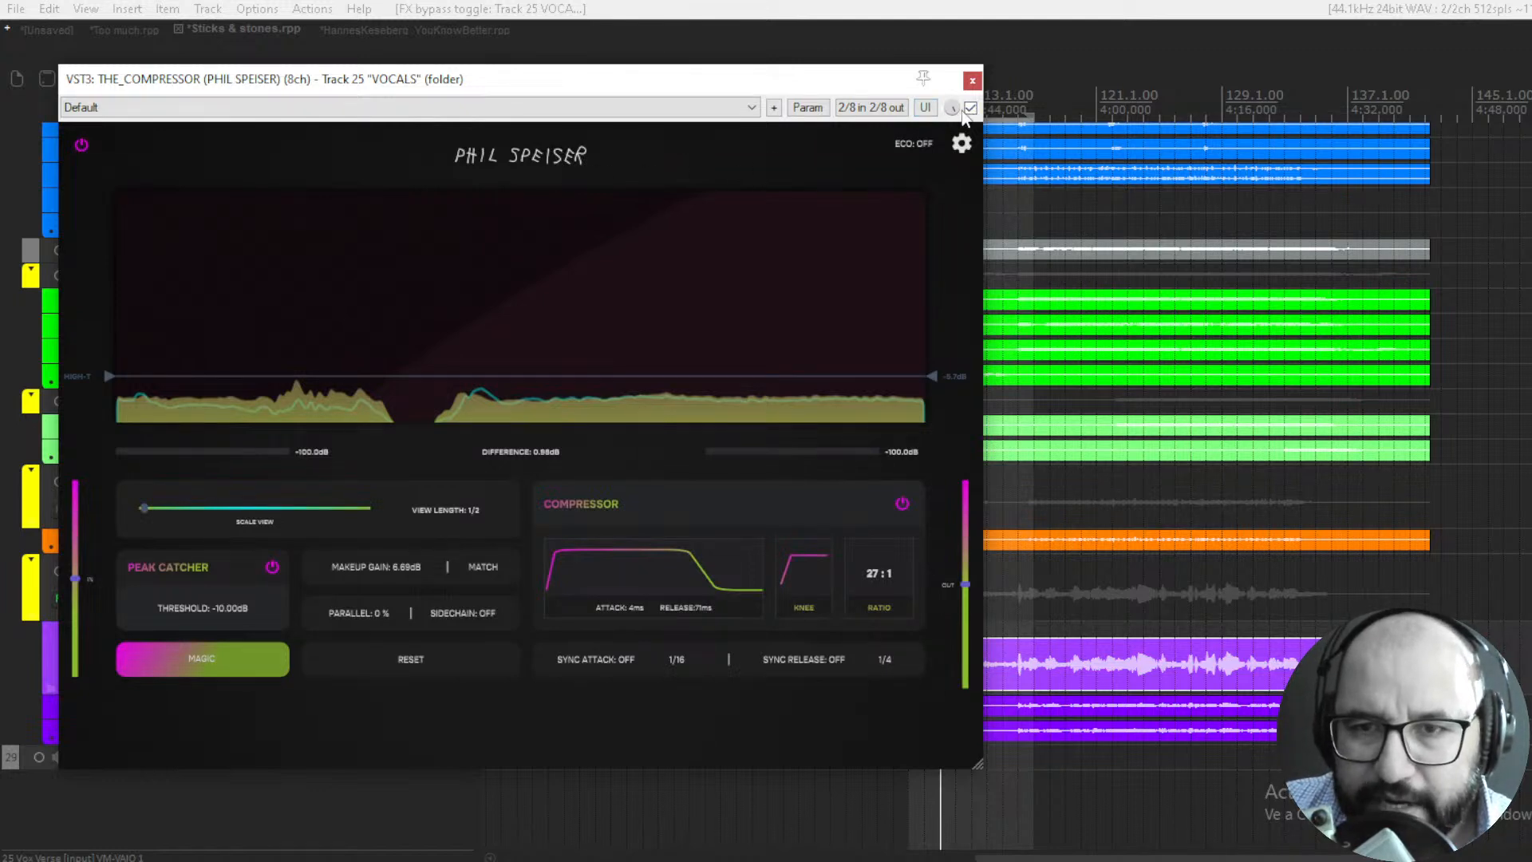
left_click(970, 109)
left_click(971, 81)
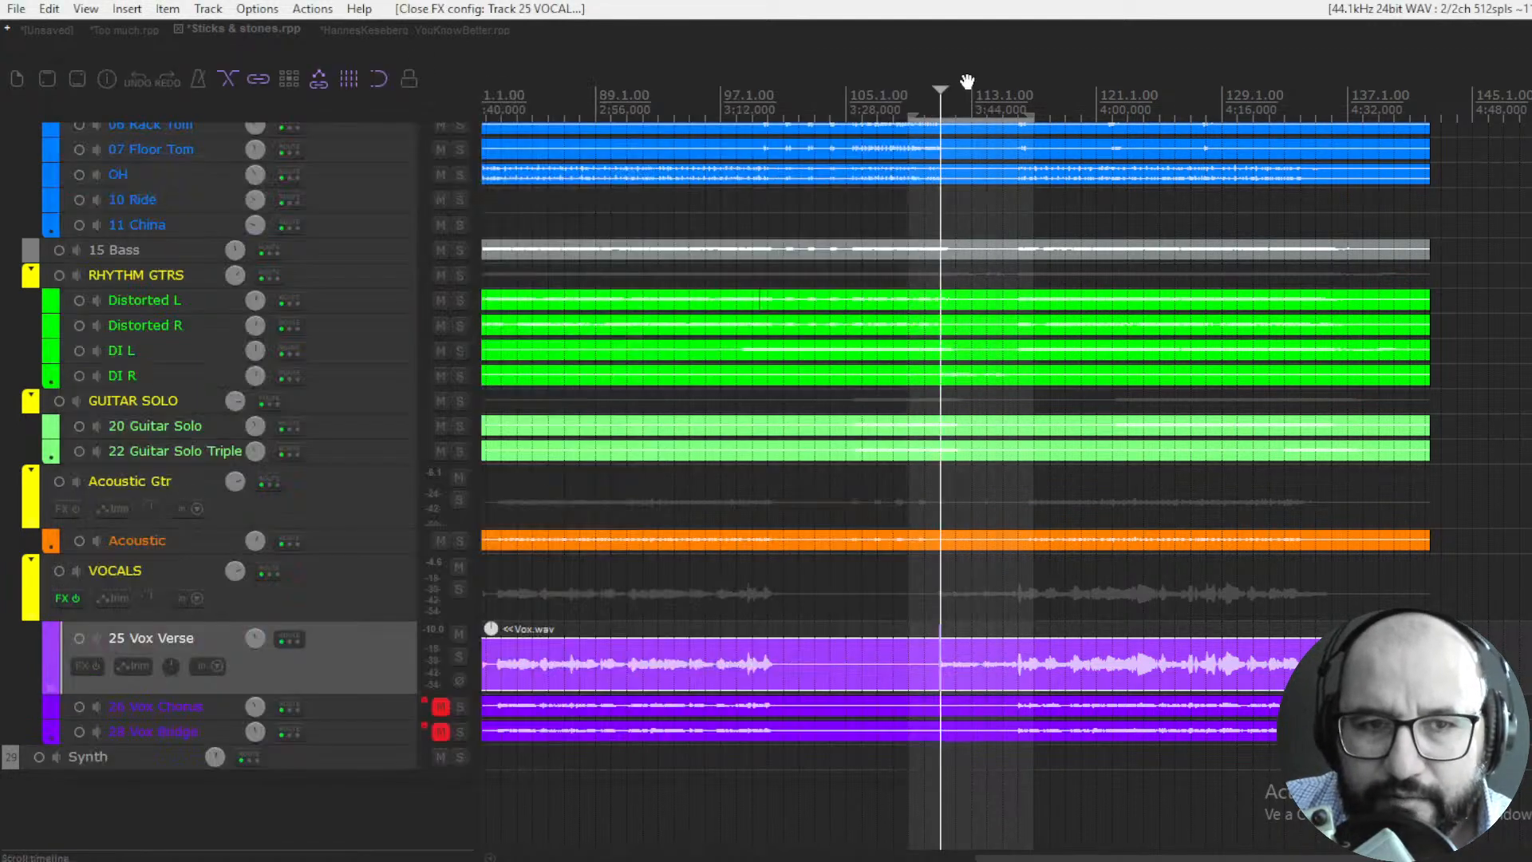
- Return to the Too much project and open PSP SpringBox on the DRUMS folder track
left_click(118, 29)
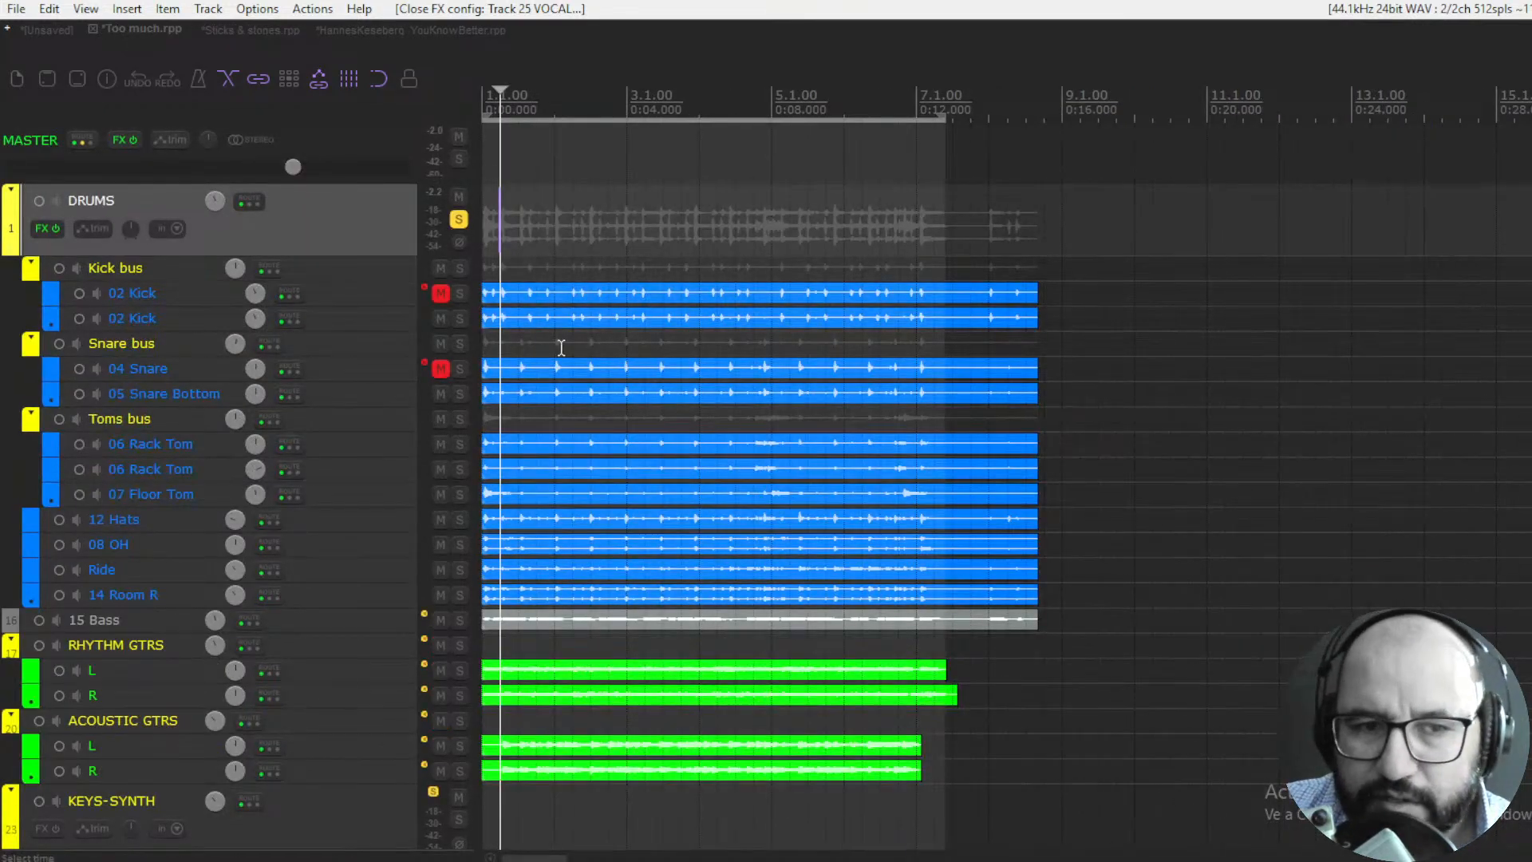
right_click(32, 227)
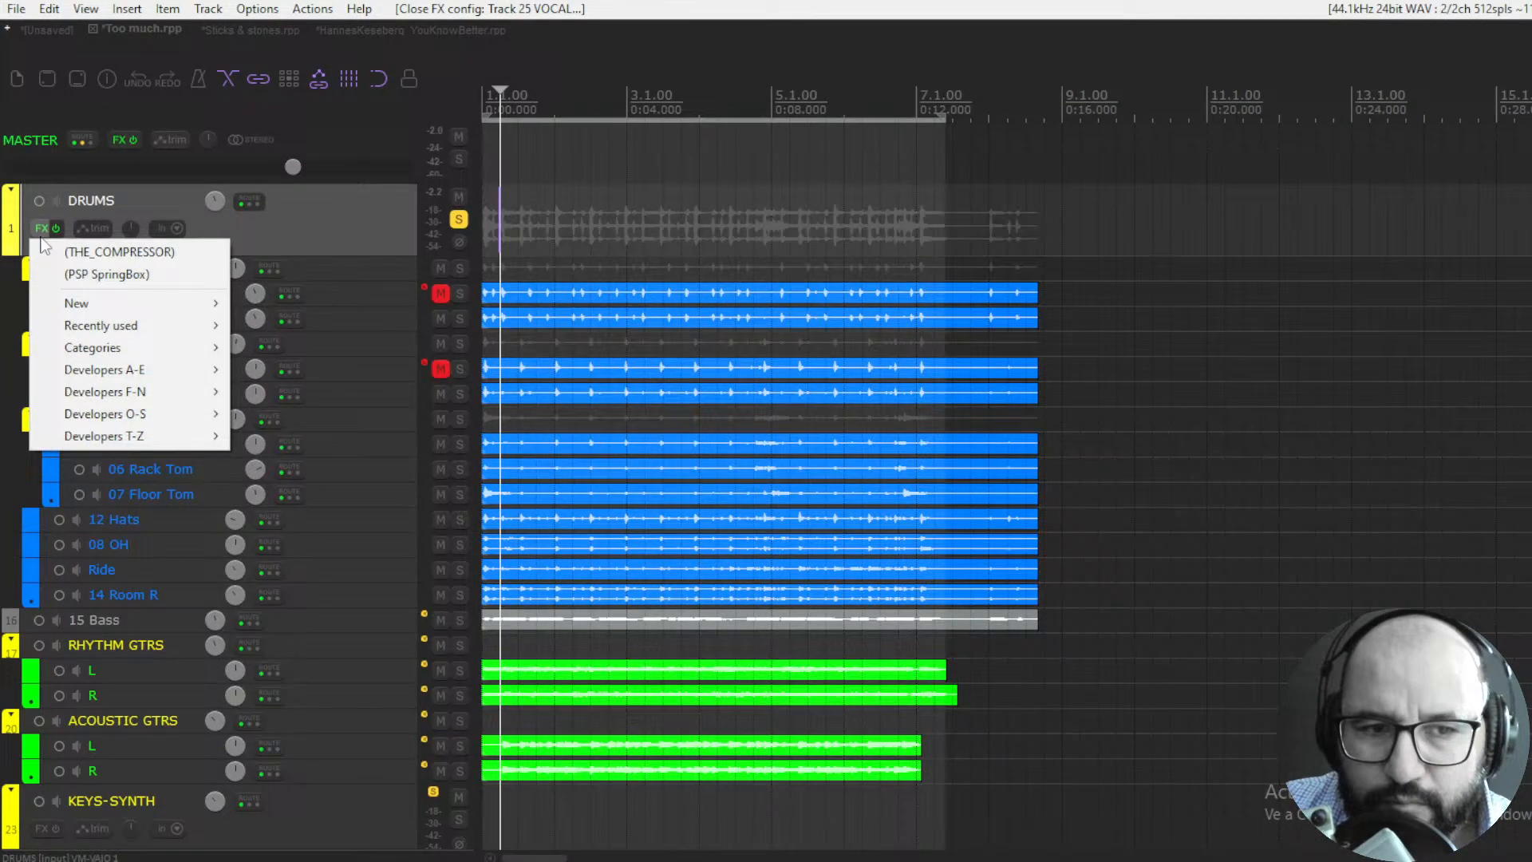
left_click(84, 277)
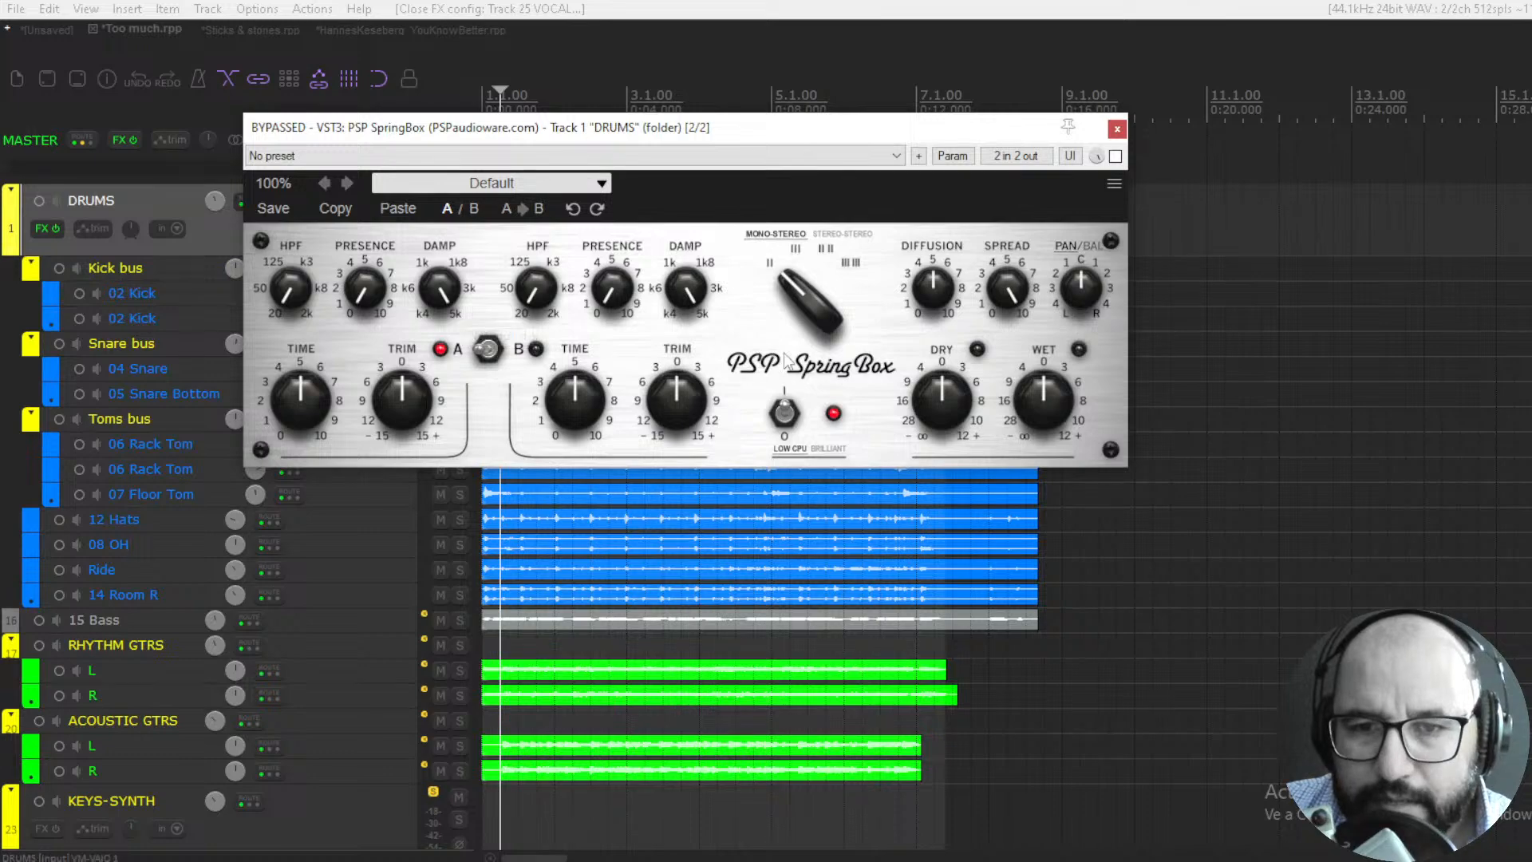
left_click_drag(744, 139, 825, 240)
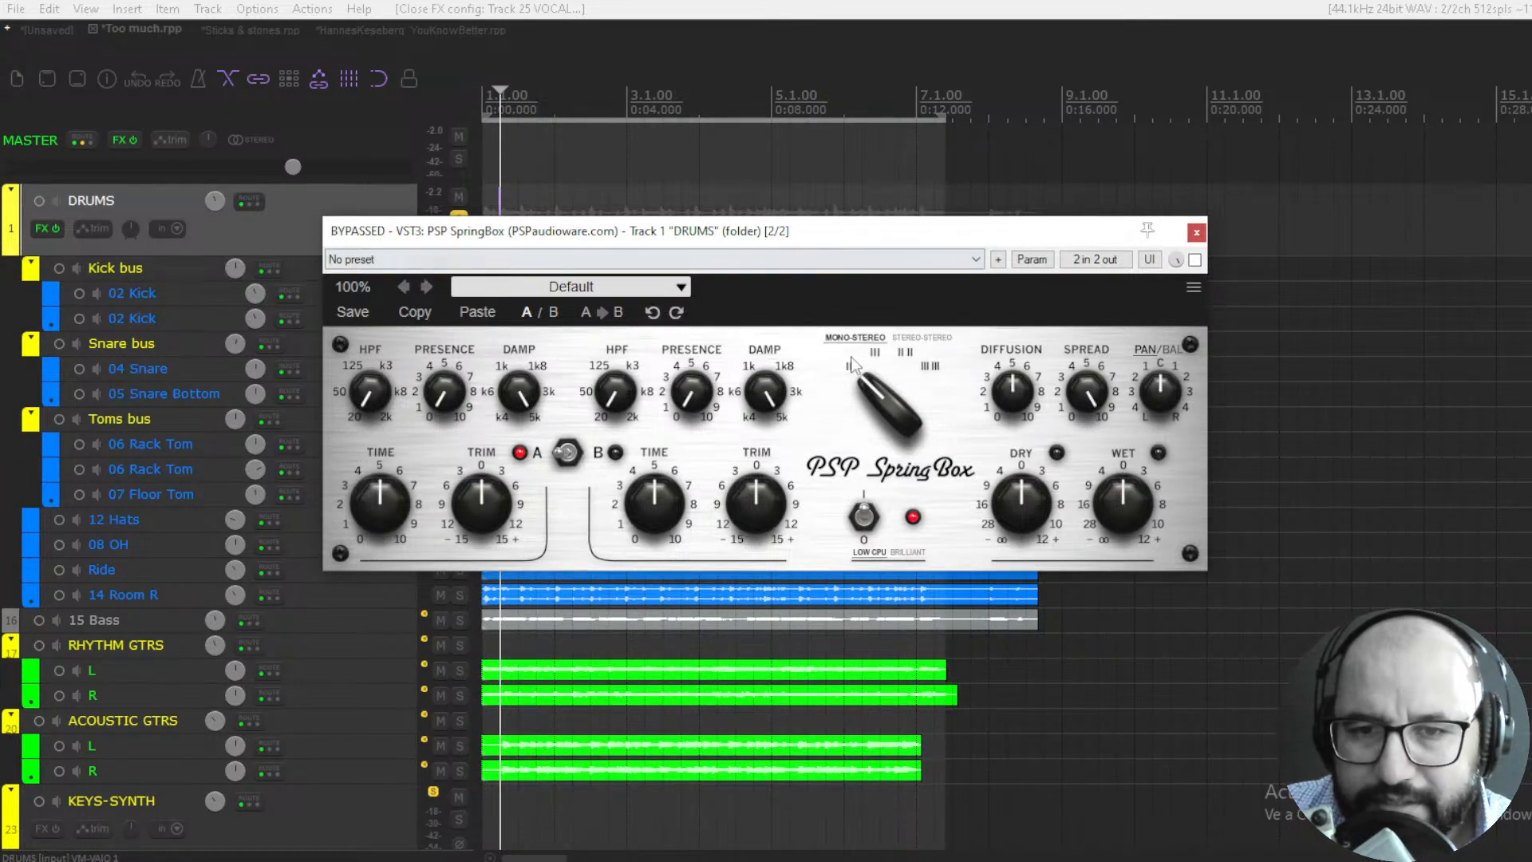
mouse_move(851, 365)
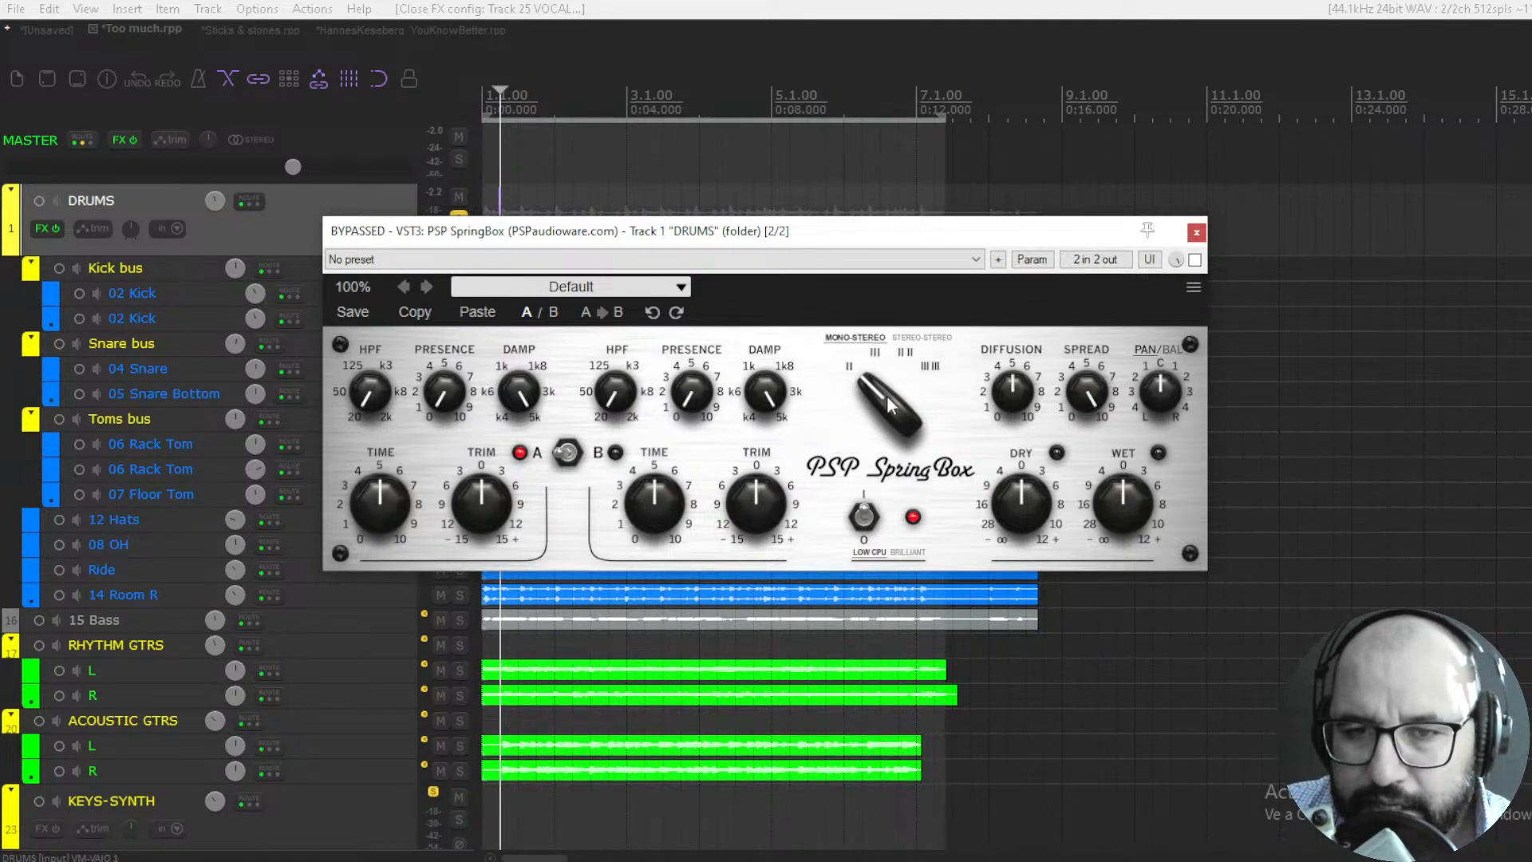
- Try the other spring tank types on the drum bus SpringBox and return the type selector to II
mouse_move(887, 395)
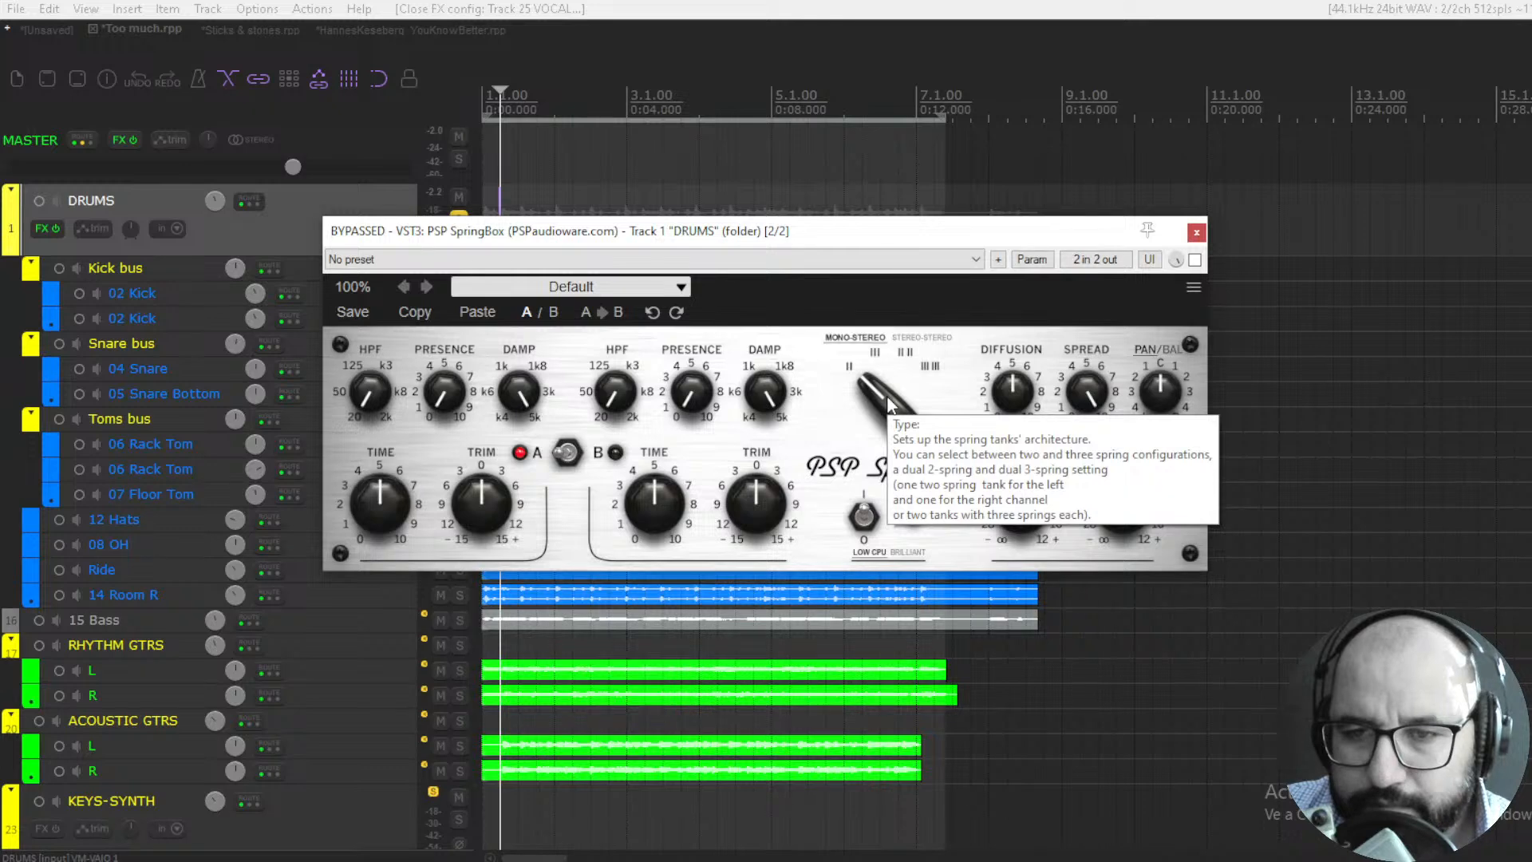
mouse_move(888, 403)
left_mouse_down()
mouse_move(905, 355)
mouse_move(900, 376)
left_mouse_up()
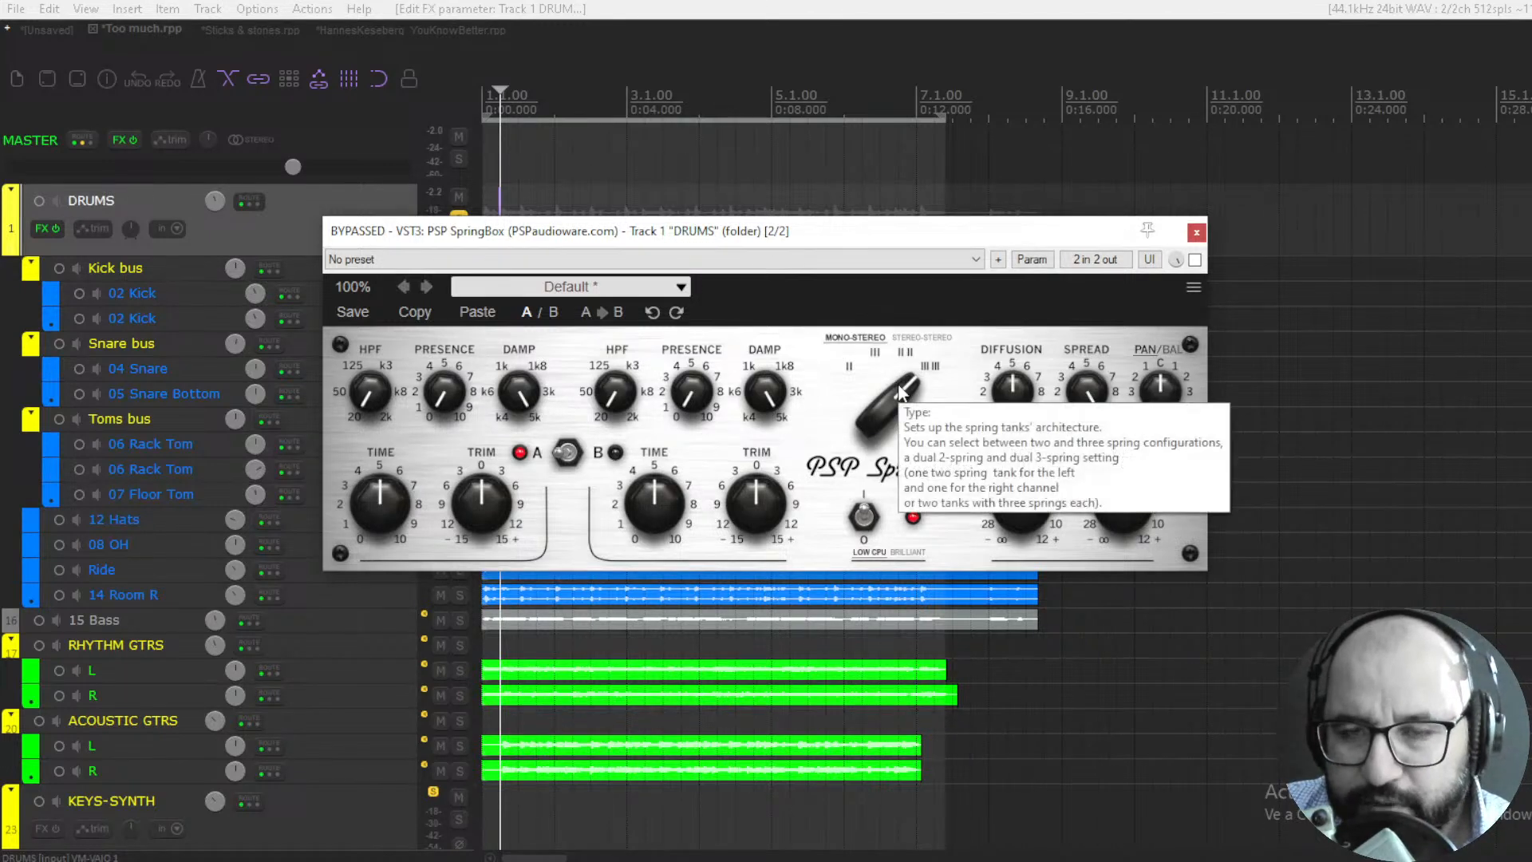
left_click_drag(901, 390, 900, 517)
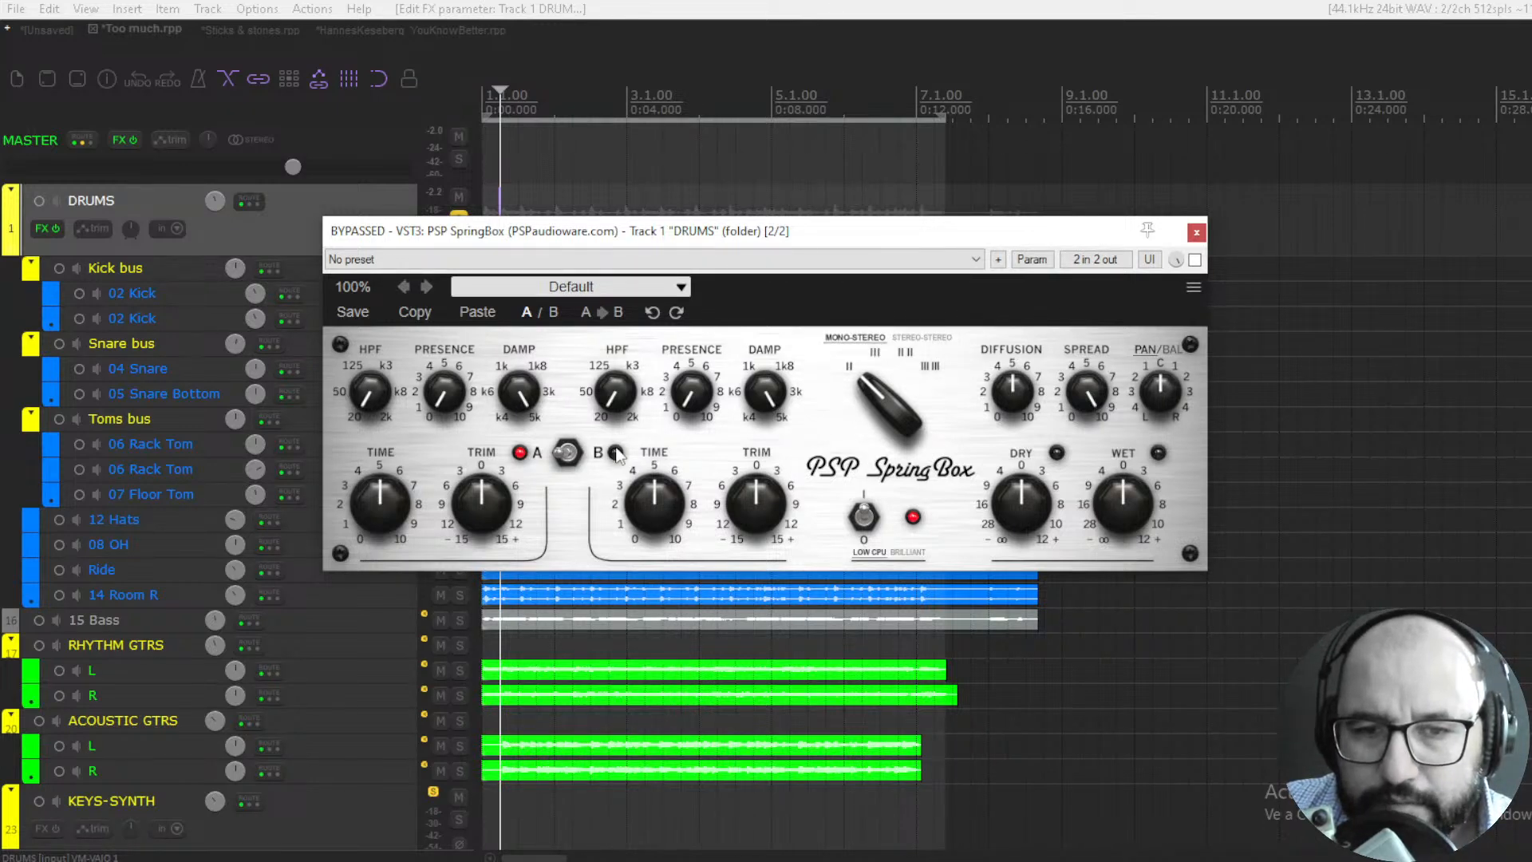
- Switch the SpringBox between its A and B setups, ending on A
left_click(571, 453)
left_click(567, 454)
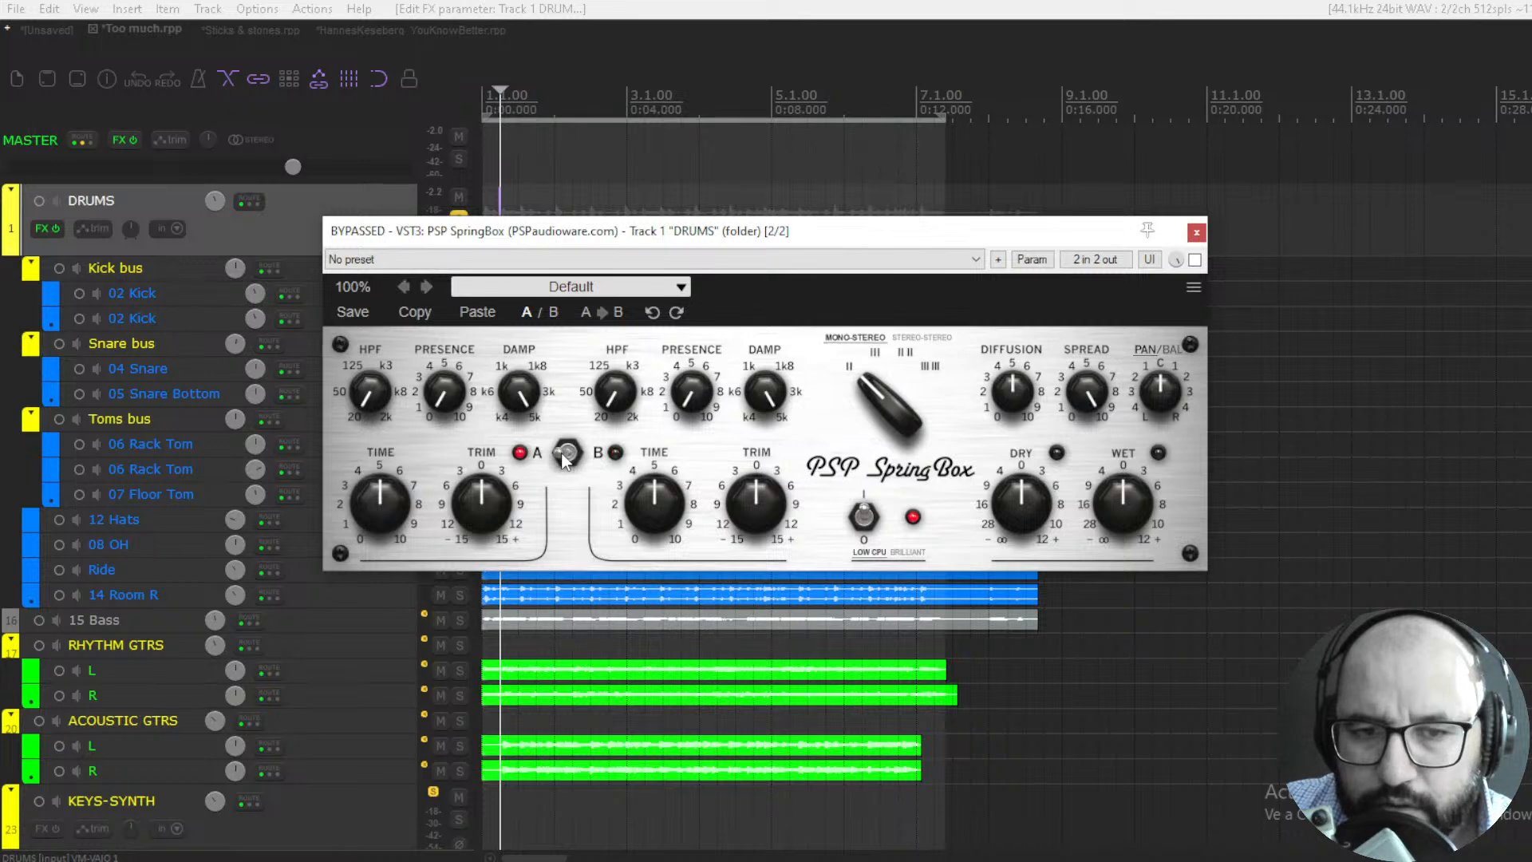
left_click(567, 453)
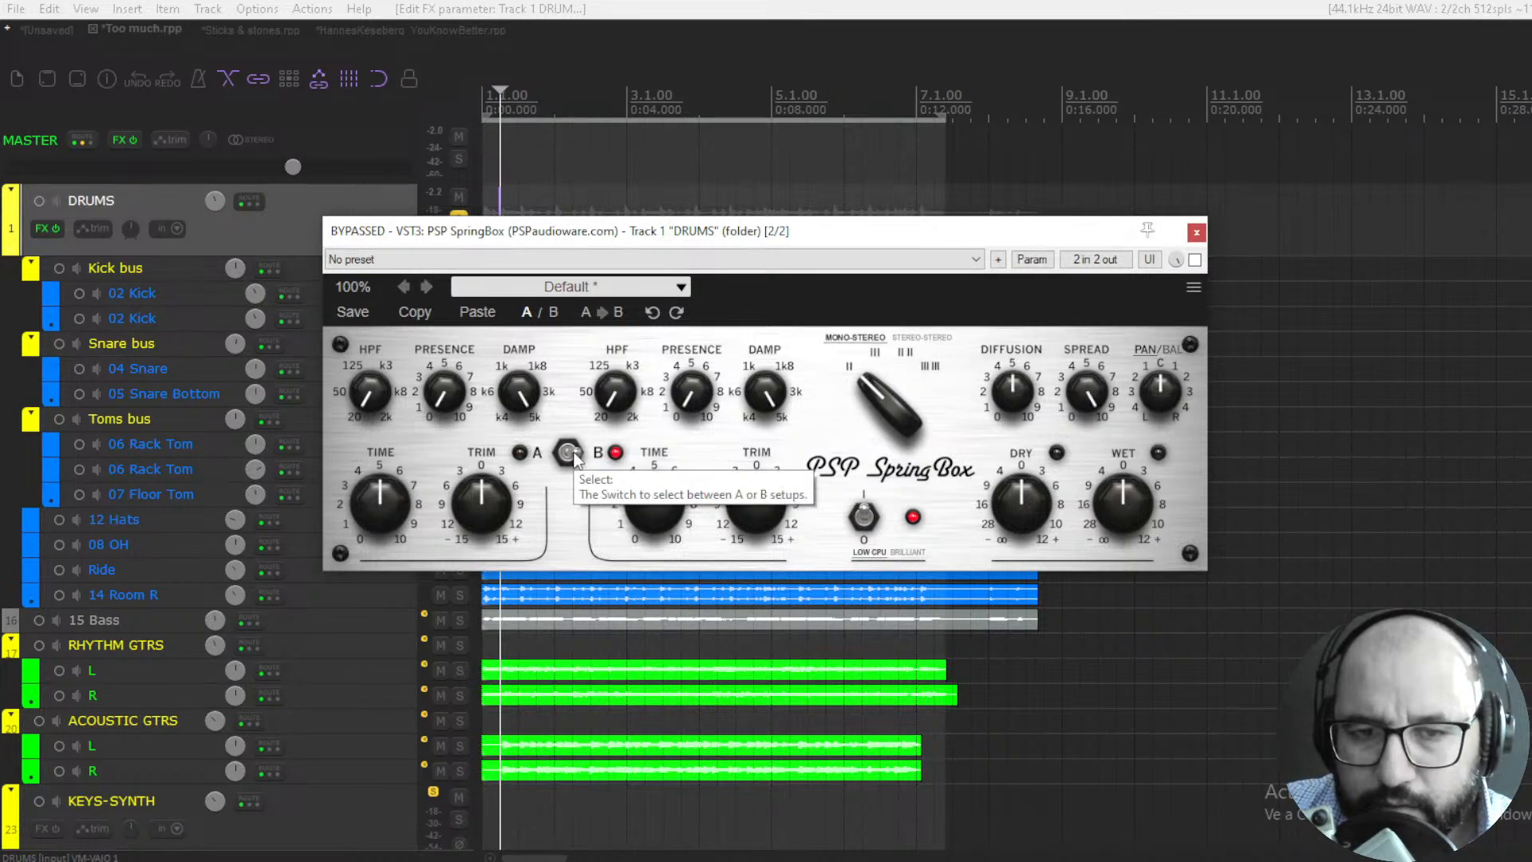
left_click(572, 451)
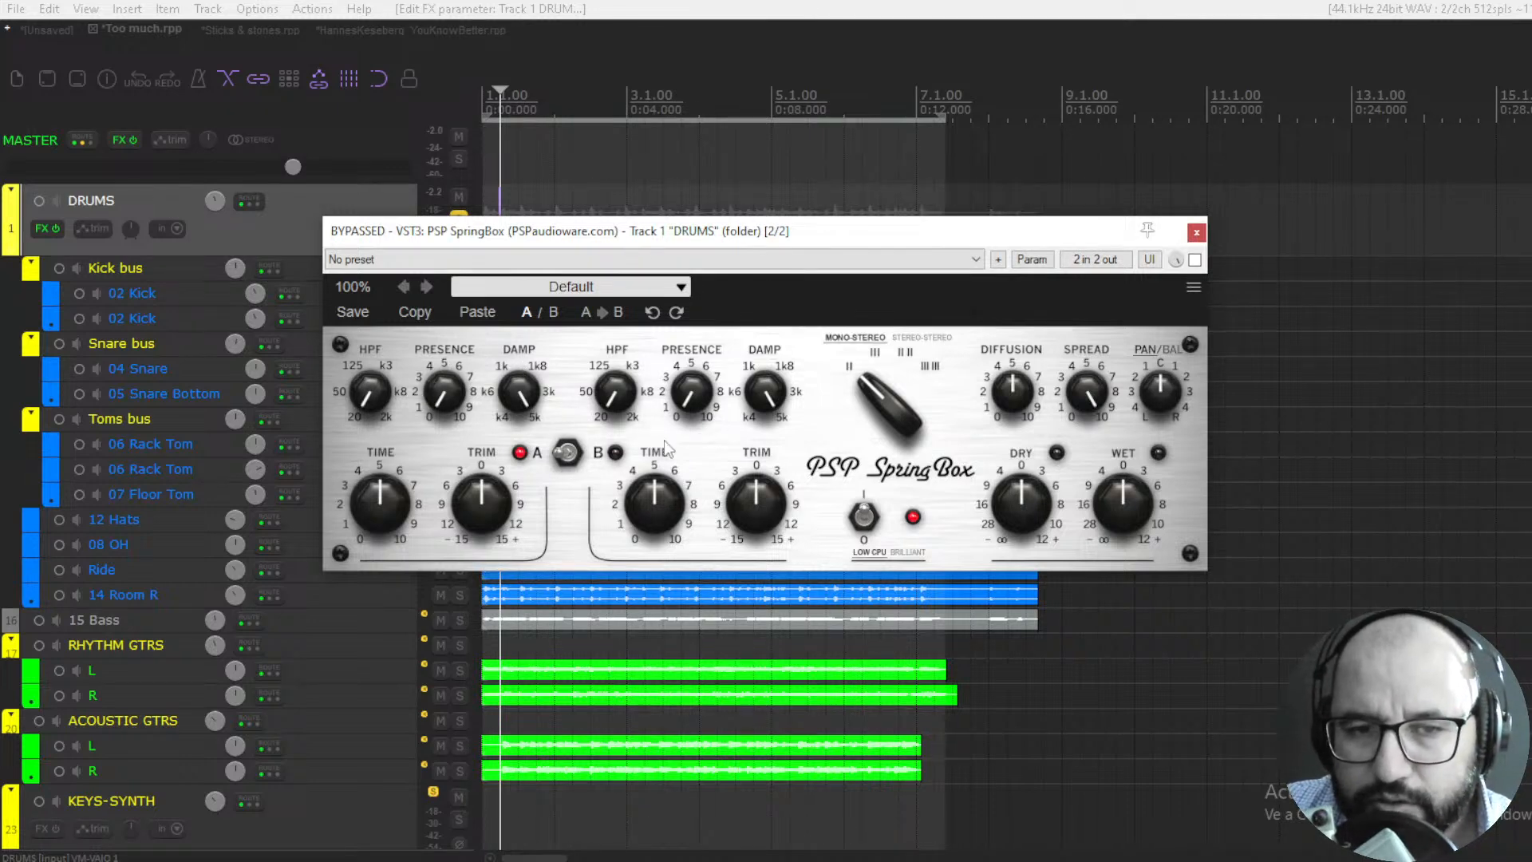
left_click(568, 453)
left_click(563, 453)
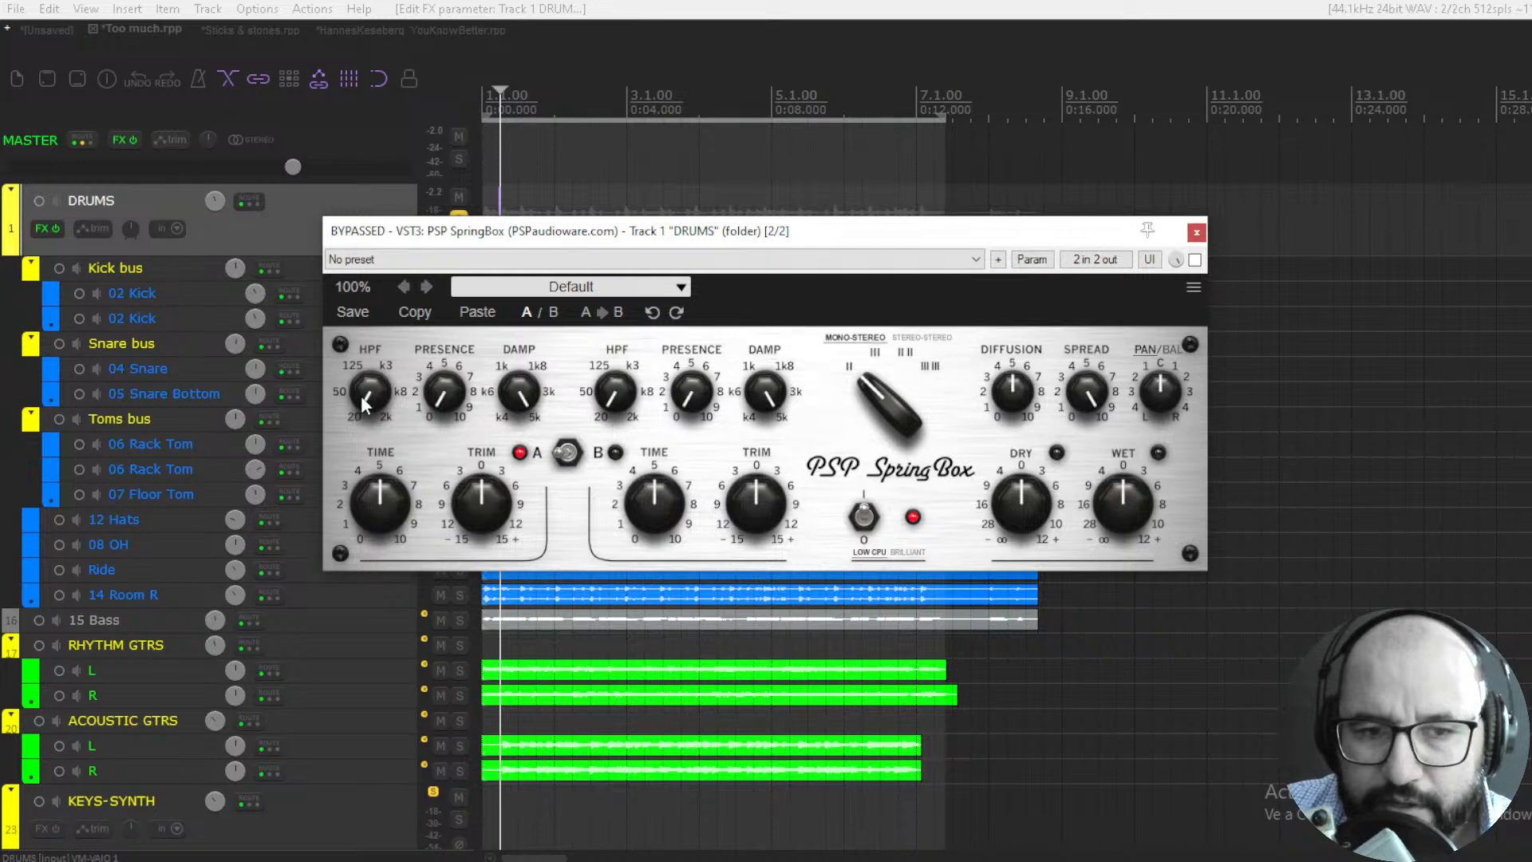
- Try the HPF, presence, damping and trim controls of setup A and restore their default values
left_click_drag(361, 396, 349, 426)
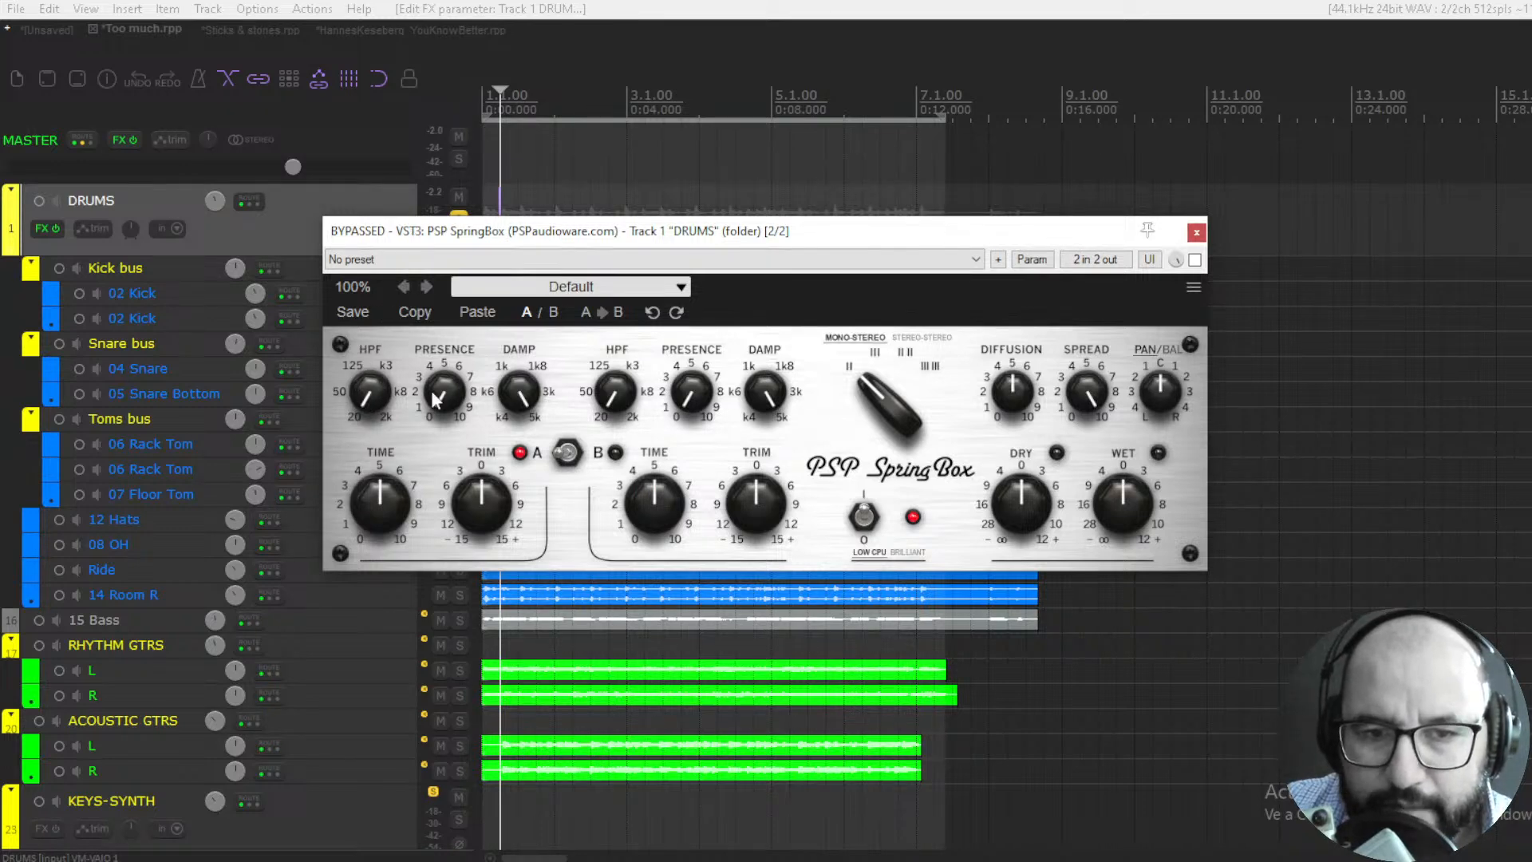
mouse_move(434, 399)
left_mouse_down()
mouse_move(444, 381)
mouse_move(444, 411)
left_mouse_up()
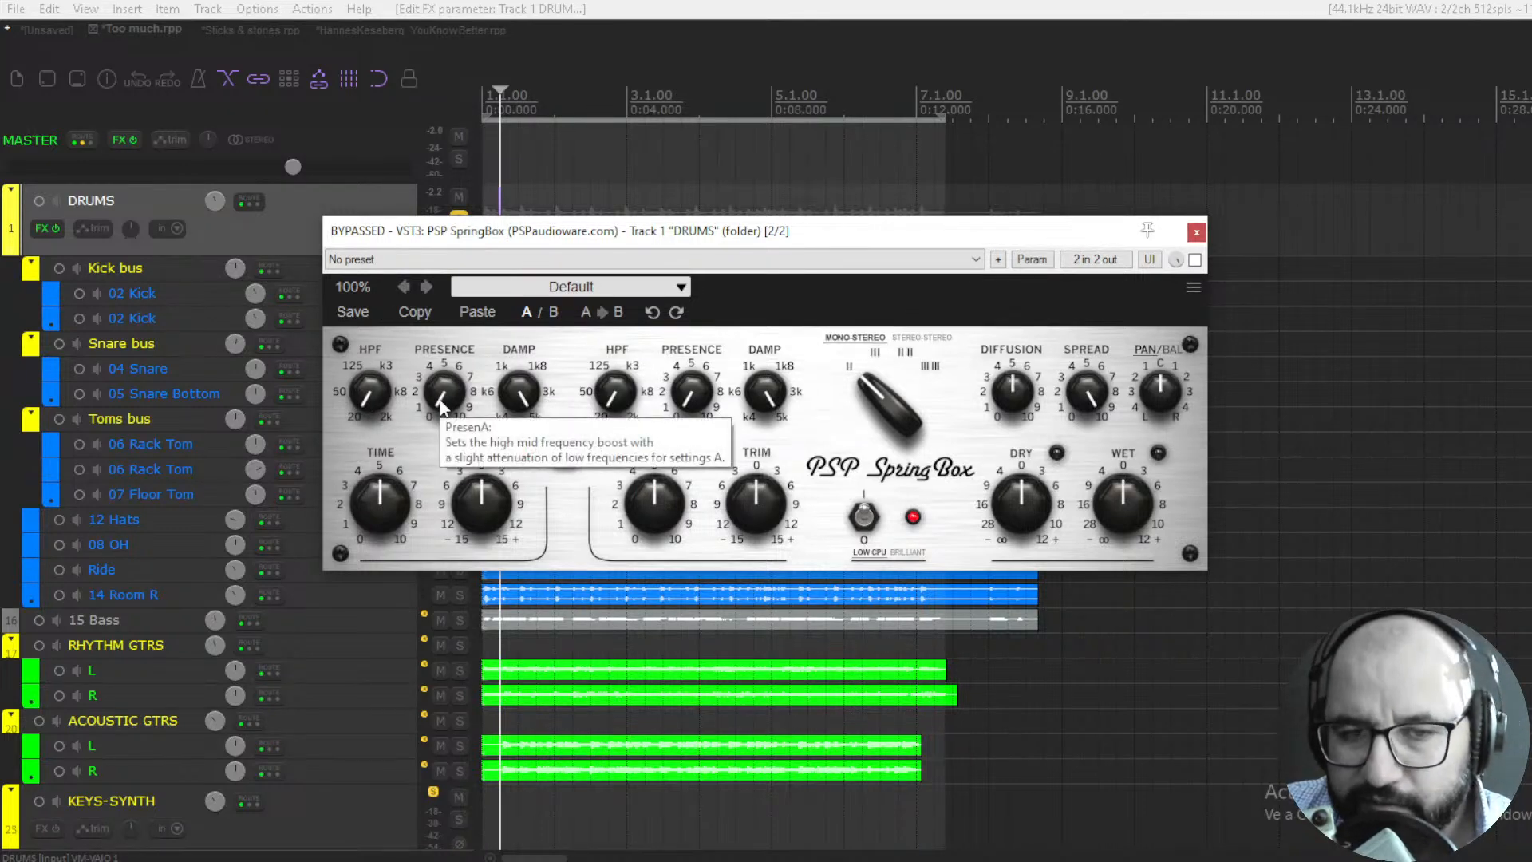
left_click_drag(520, 418, 501, 493)
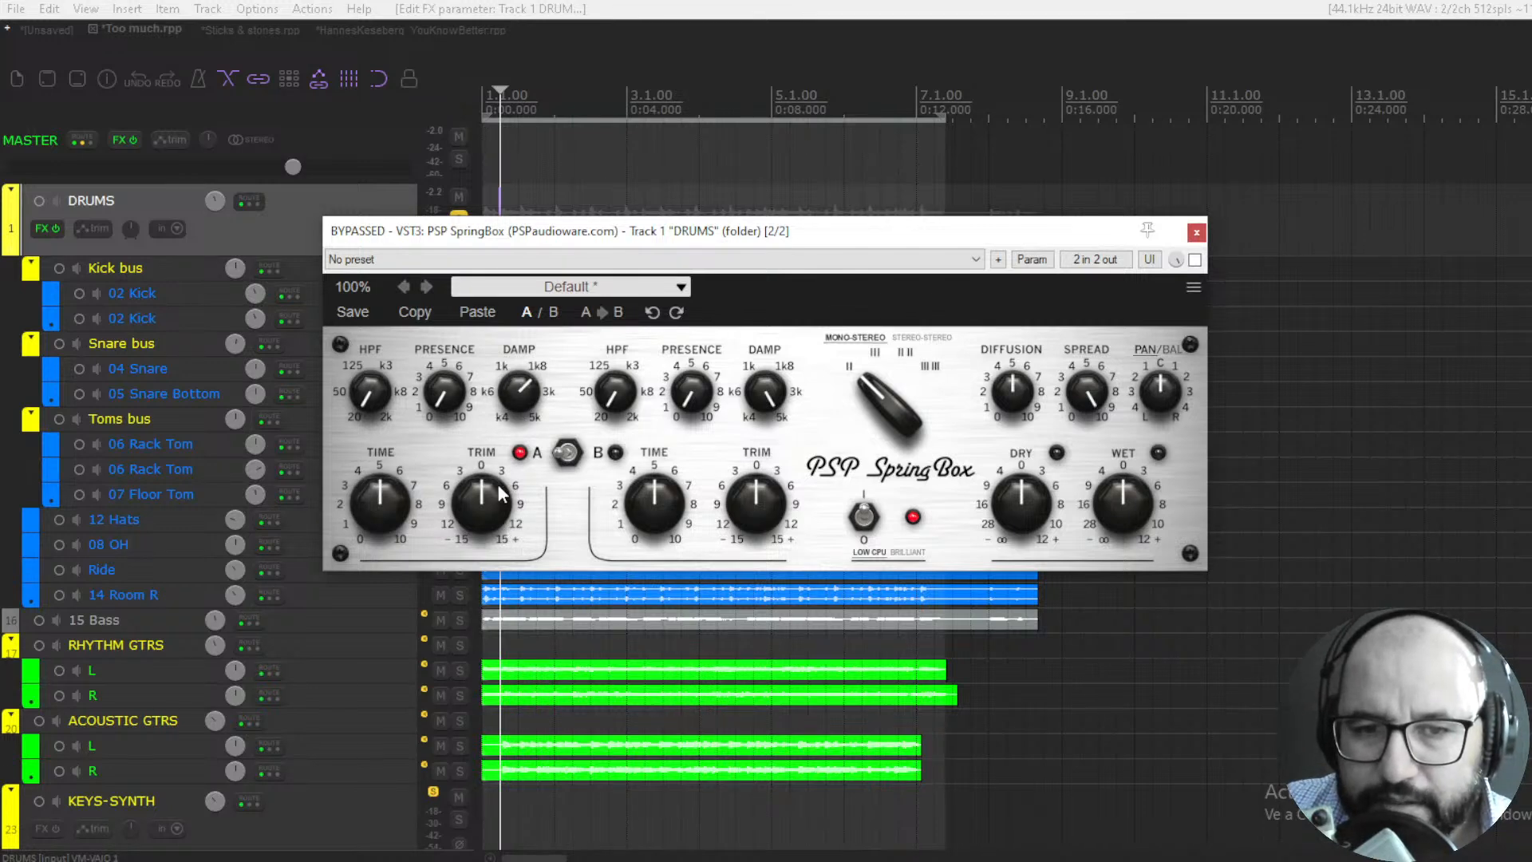
double_click(521, 402)
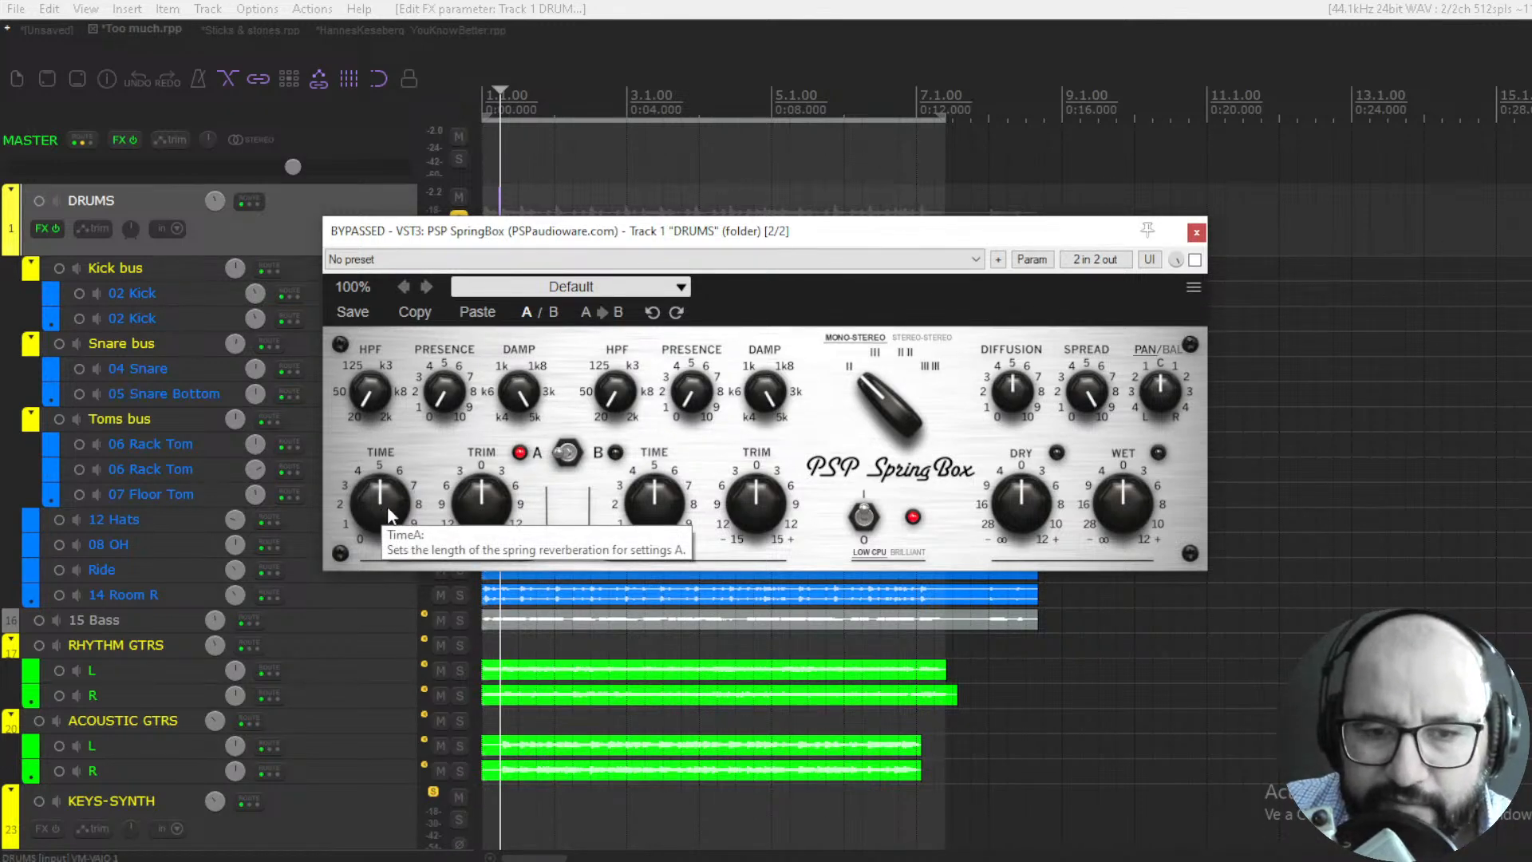
left_click_drag(483, 503, 482, 534)
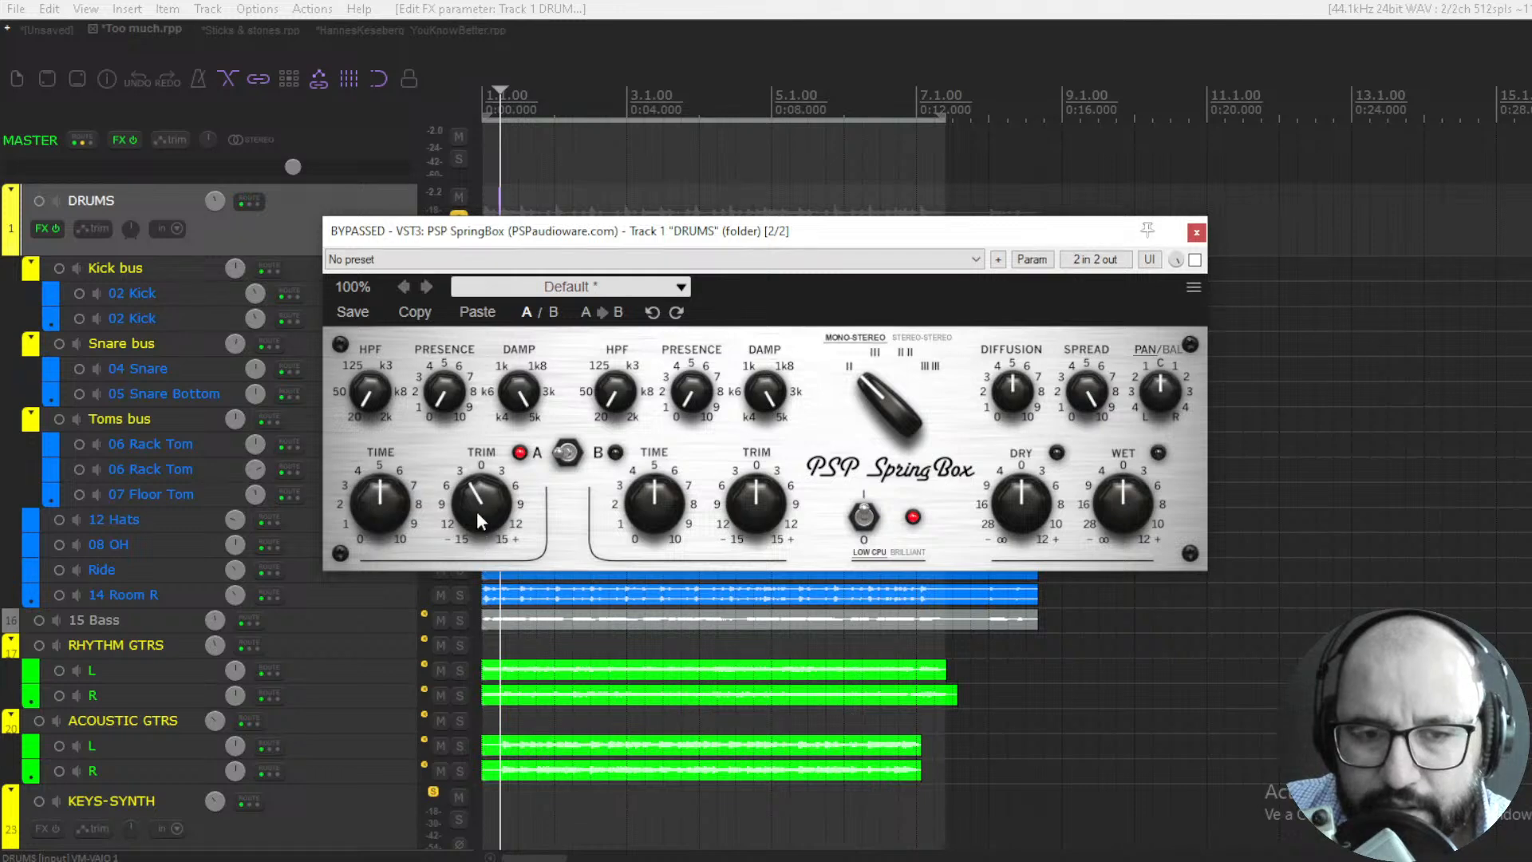
double_click(478, 511)
- Toggle repeatedly between the two reverb setups to demonstrate the setup switch, leaving setup A active
left_click(571, 458)
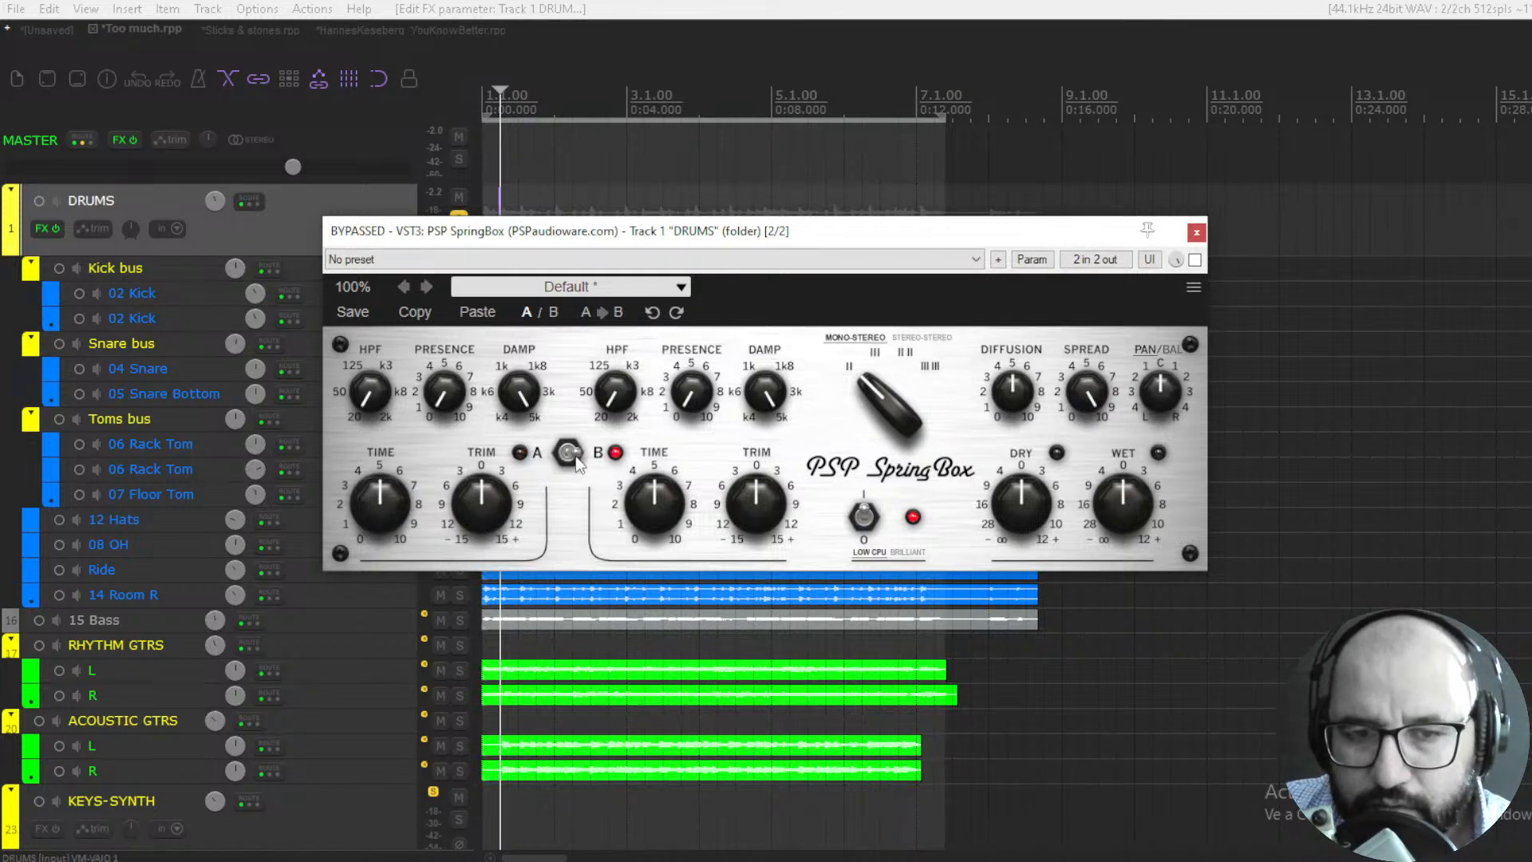
left_click(574, 456)
left_click(580, 456)
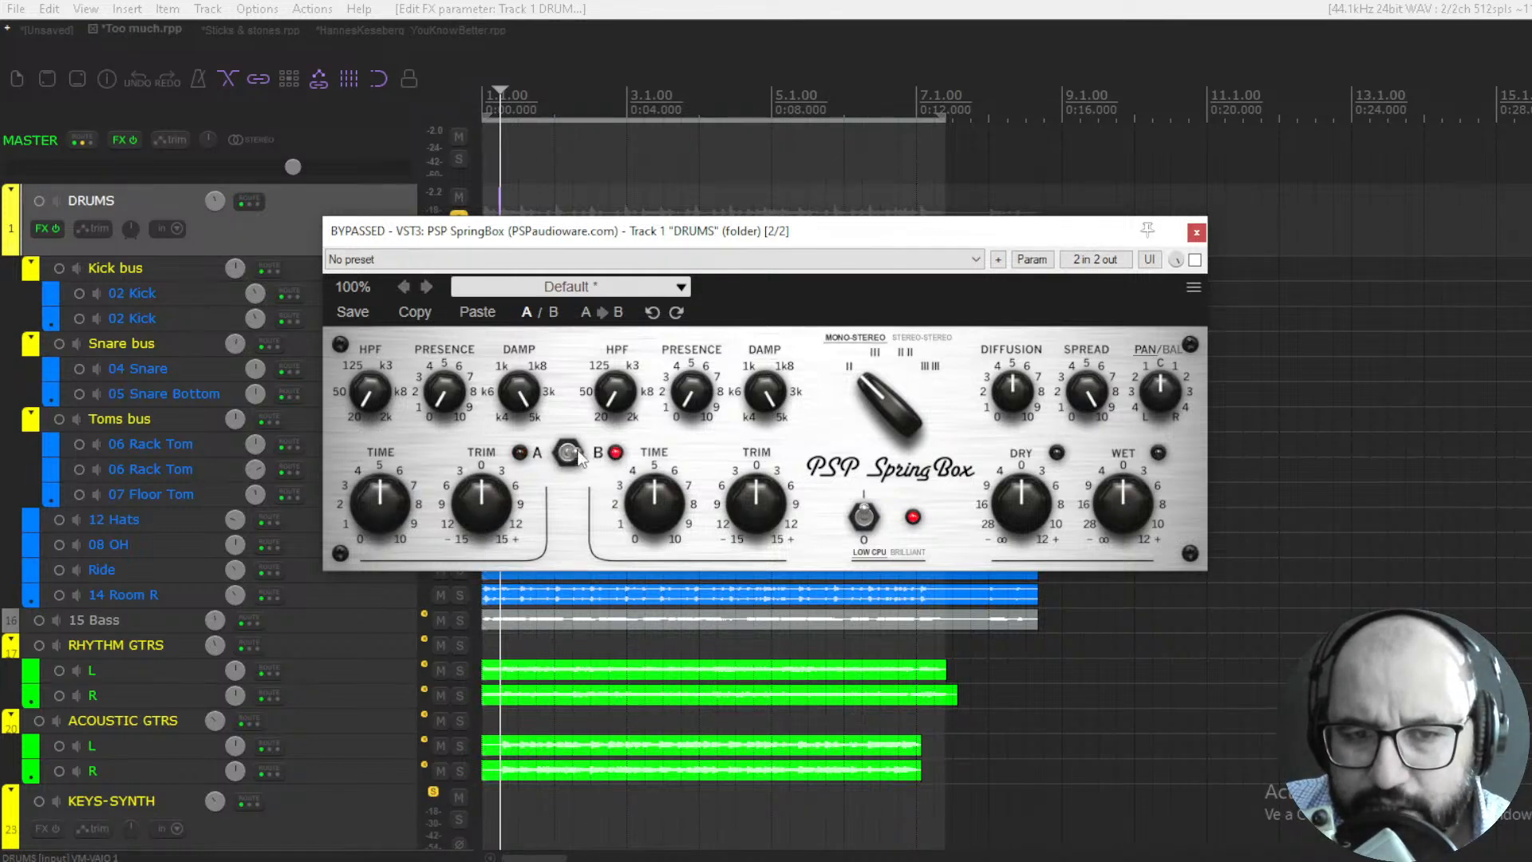
left_click(578, 456)
left_click(572, 456)
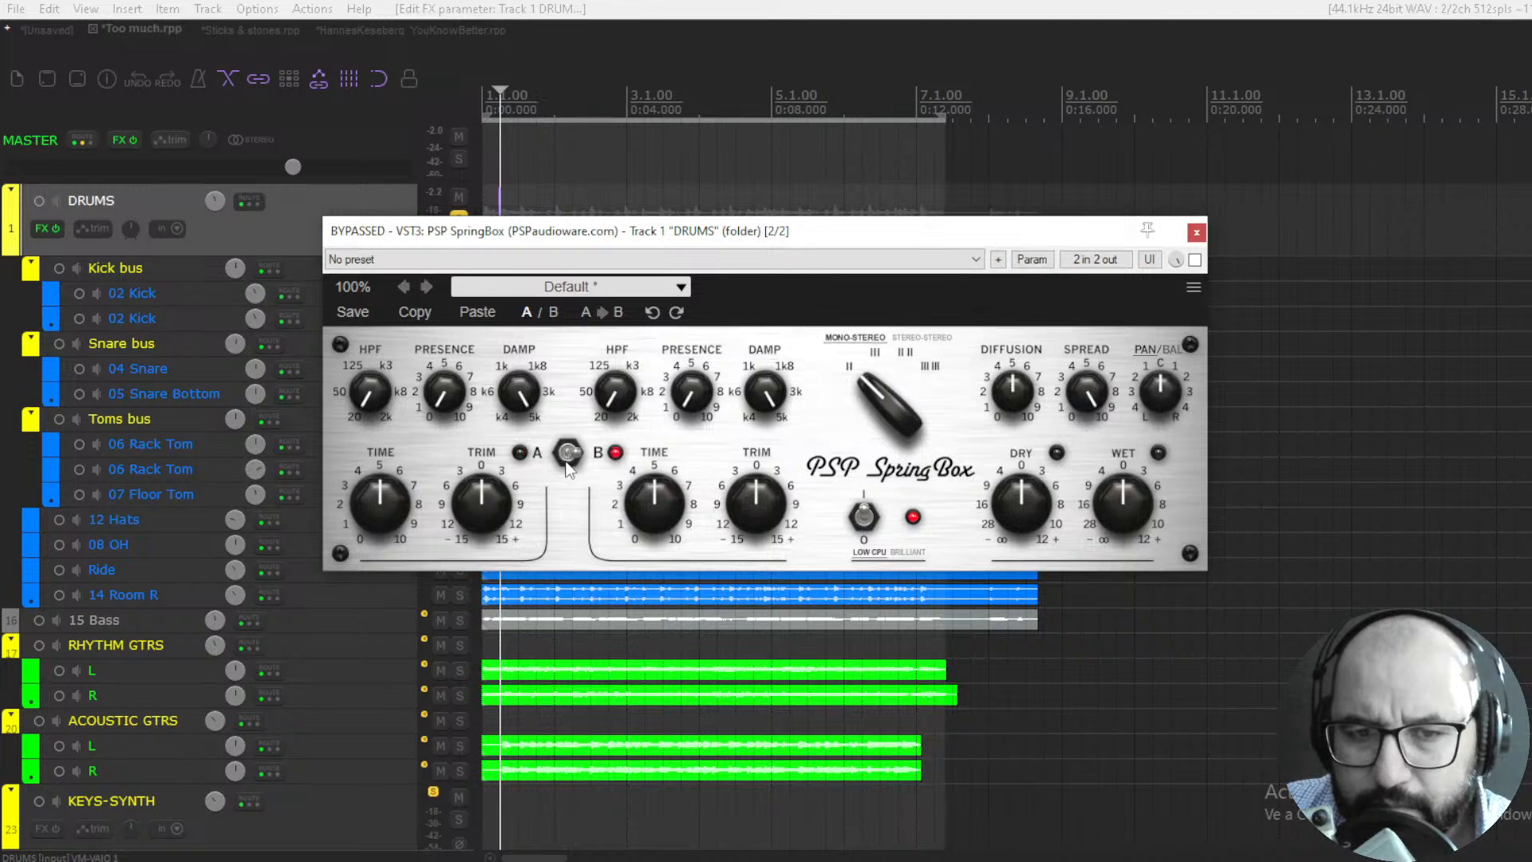
left_click(571, 458)
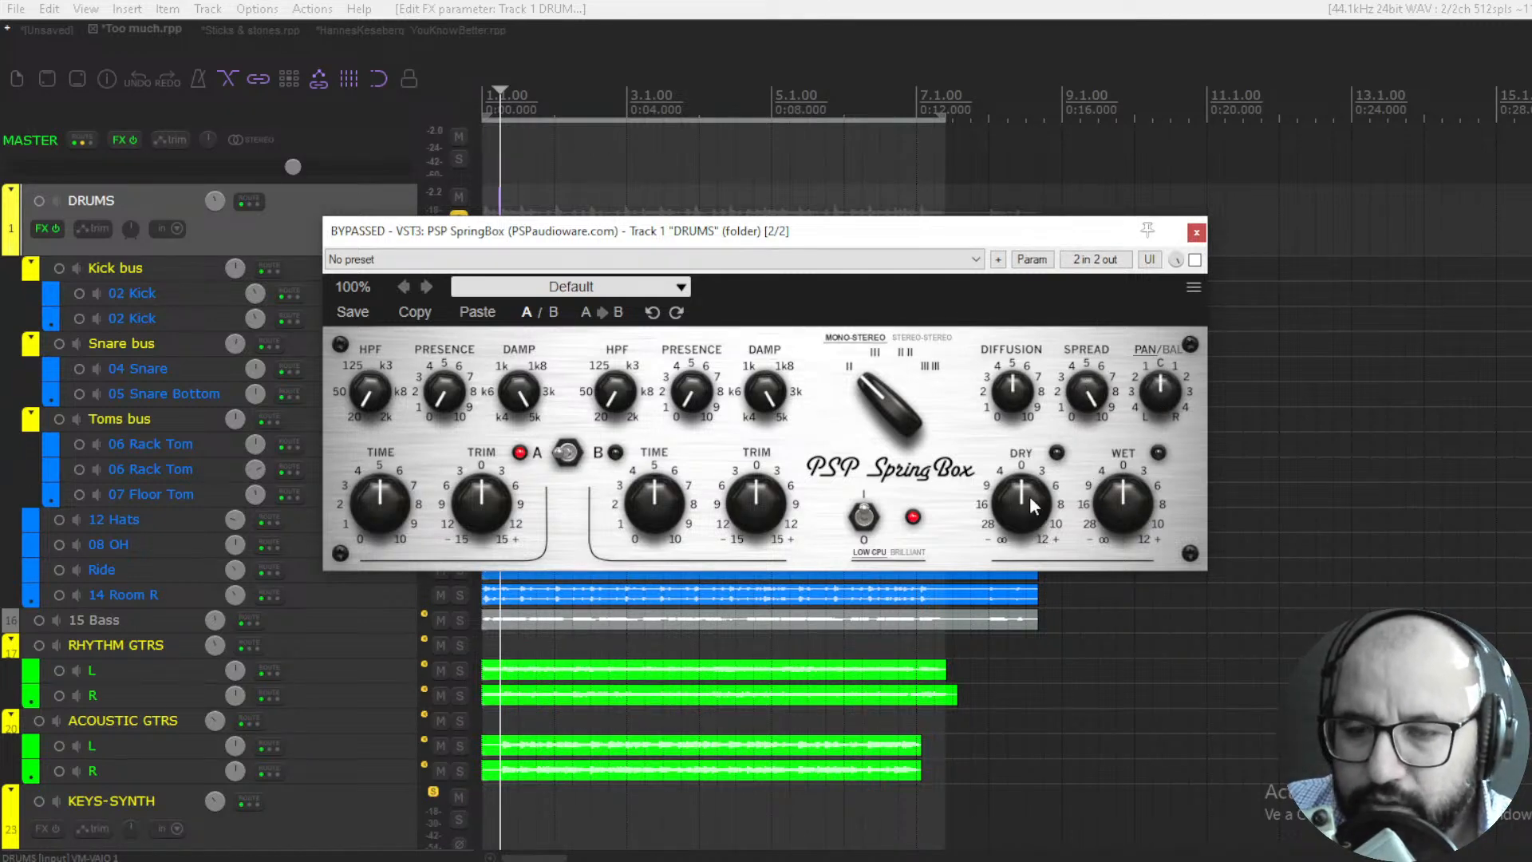
- Try the dry level at minimum, reset it to 0 dB, and check the factory preset list without loading a preset
left_click_drag(1026, 495, 1017, 482)
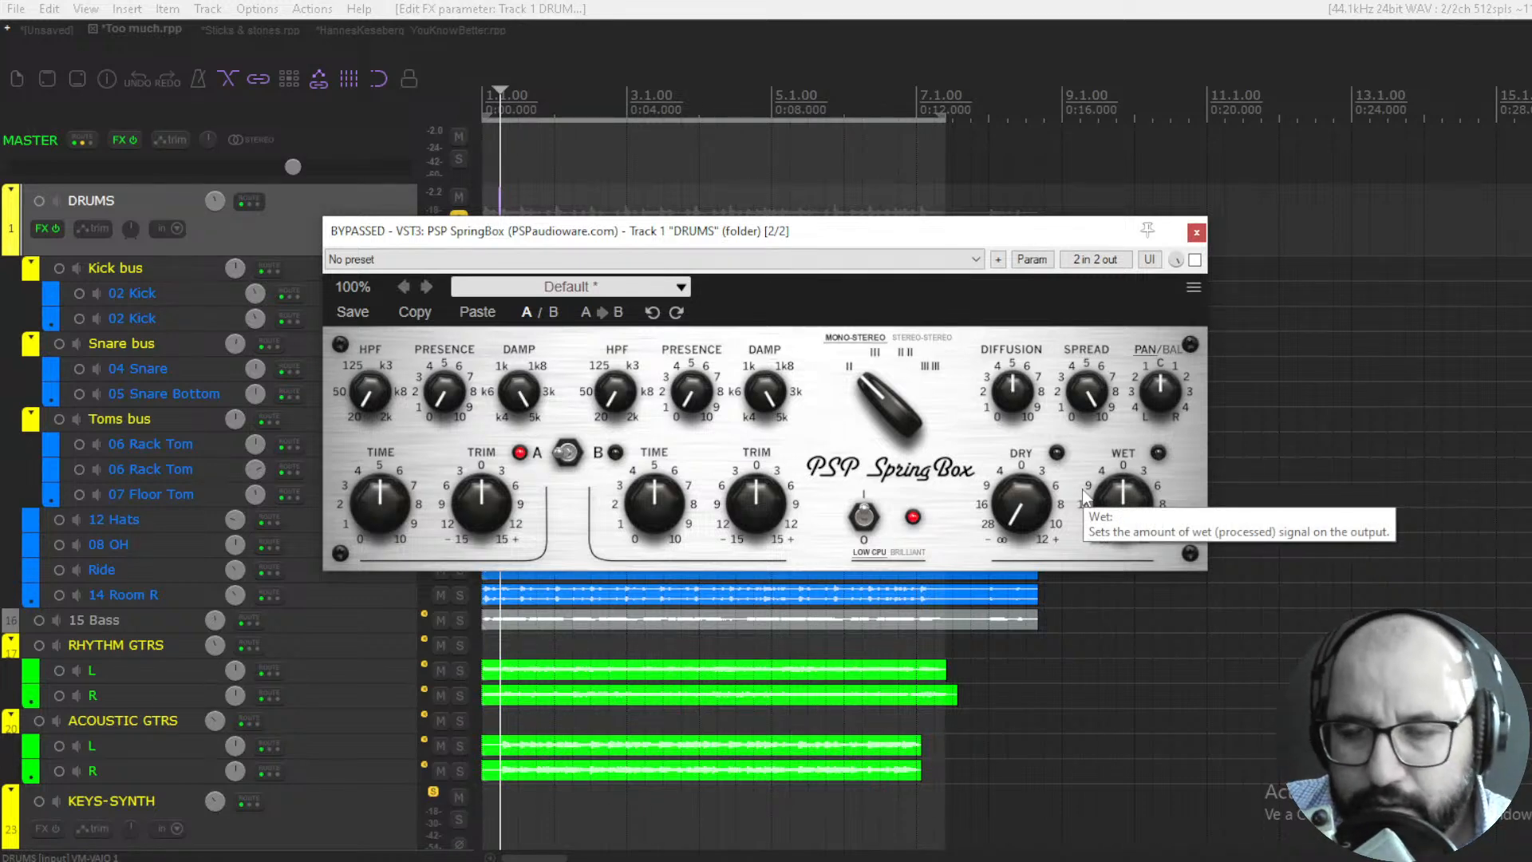
double_click(1017, 512)
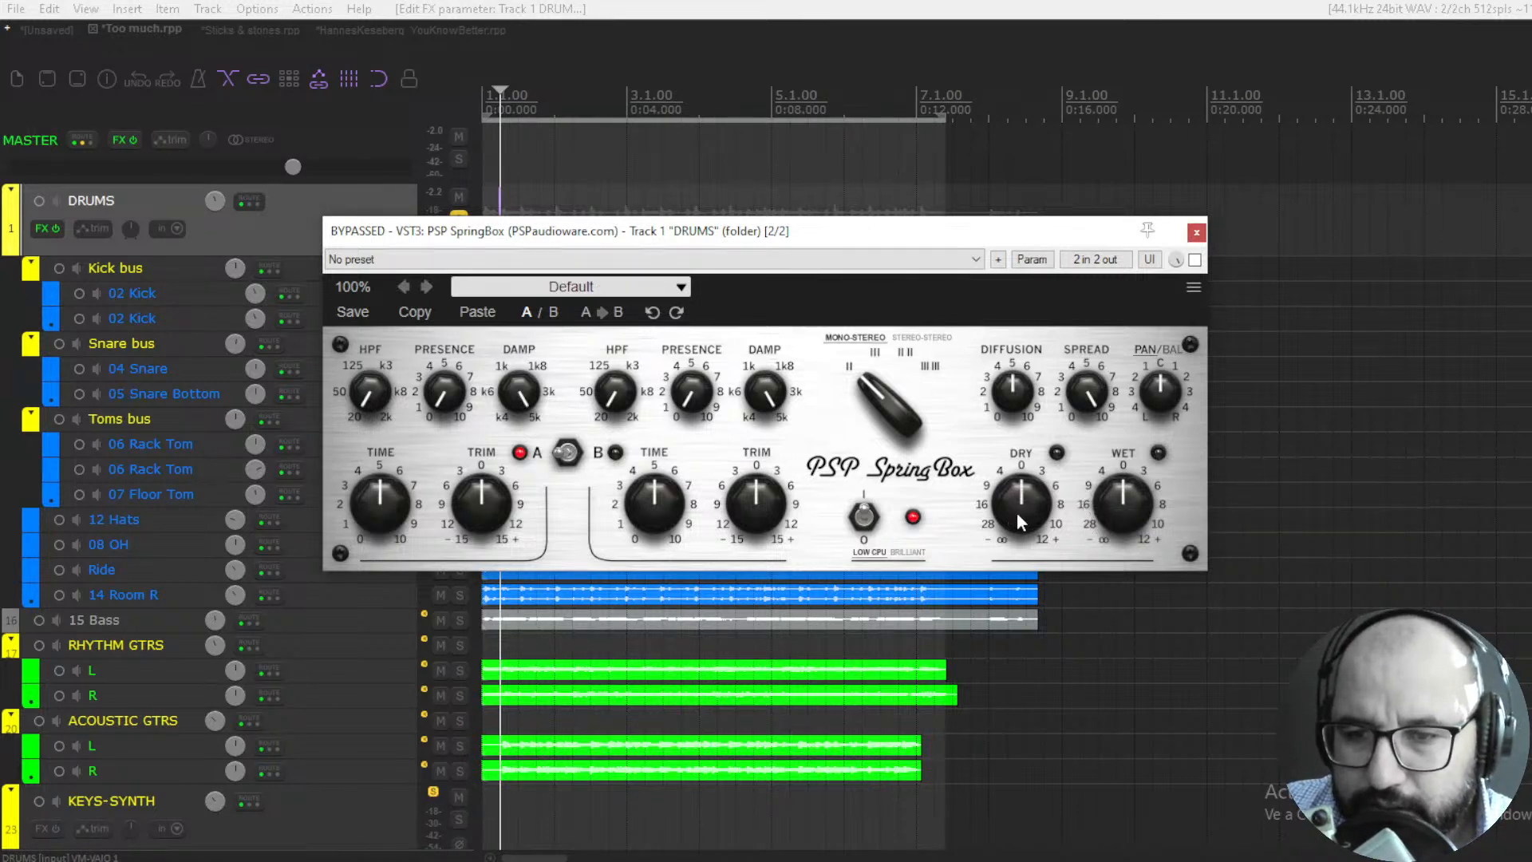
left_click(616, 297)
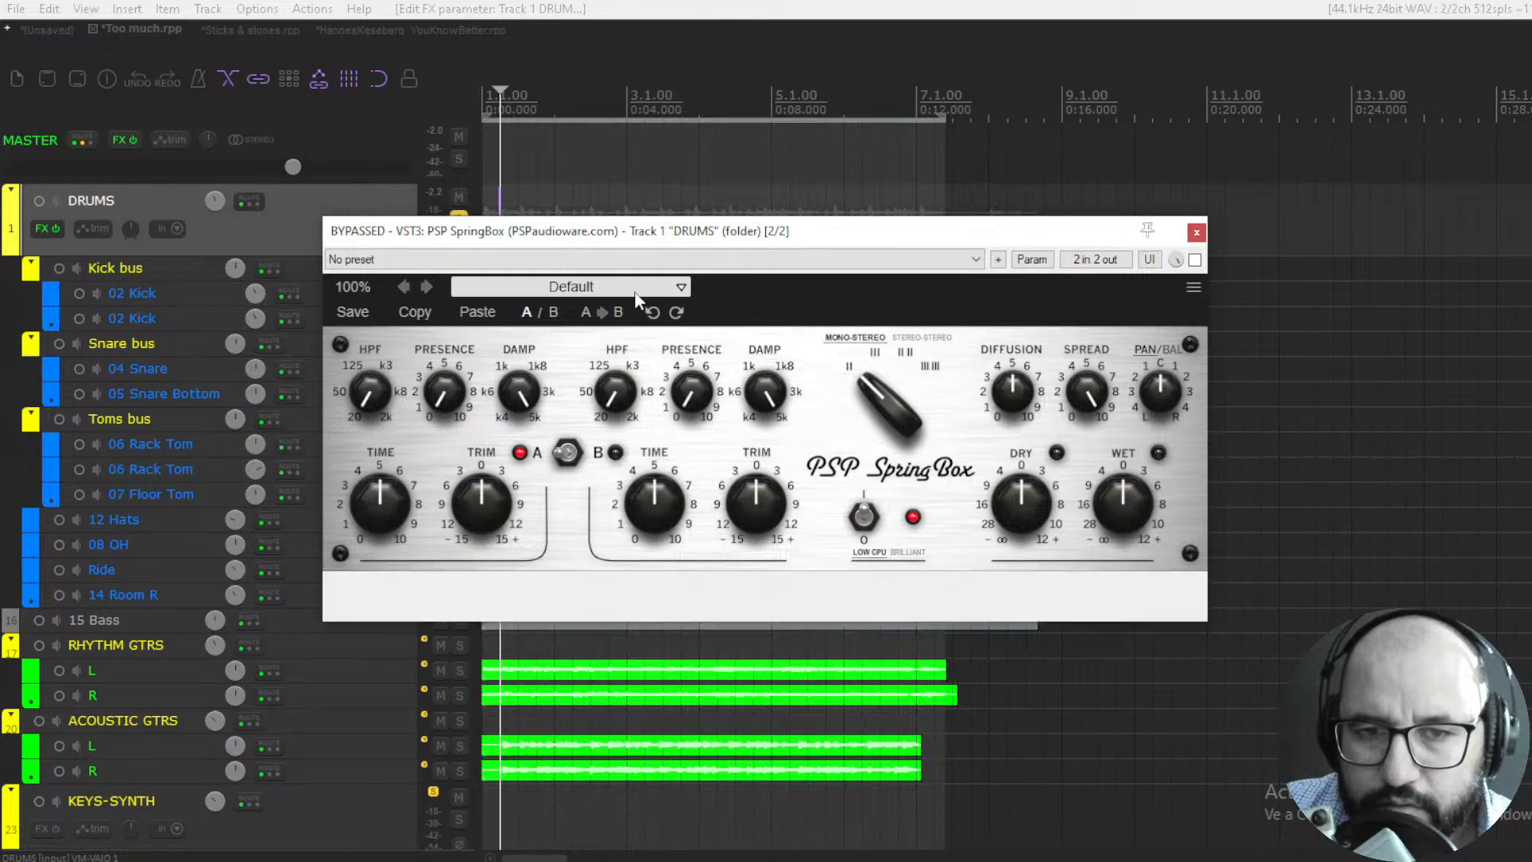
left_click(731, 290)
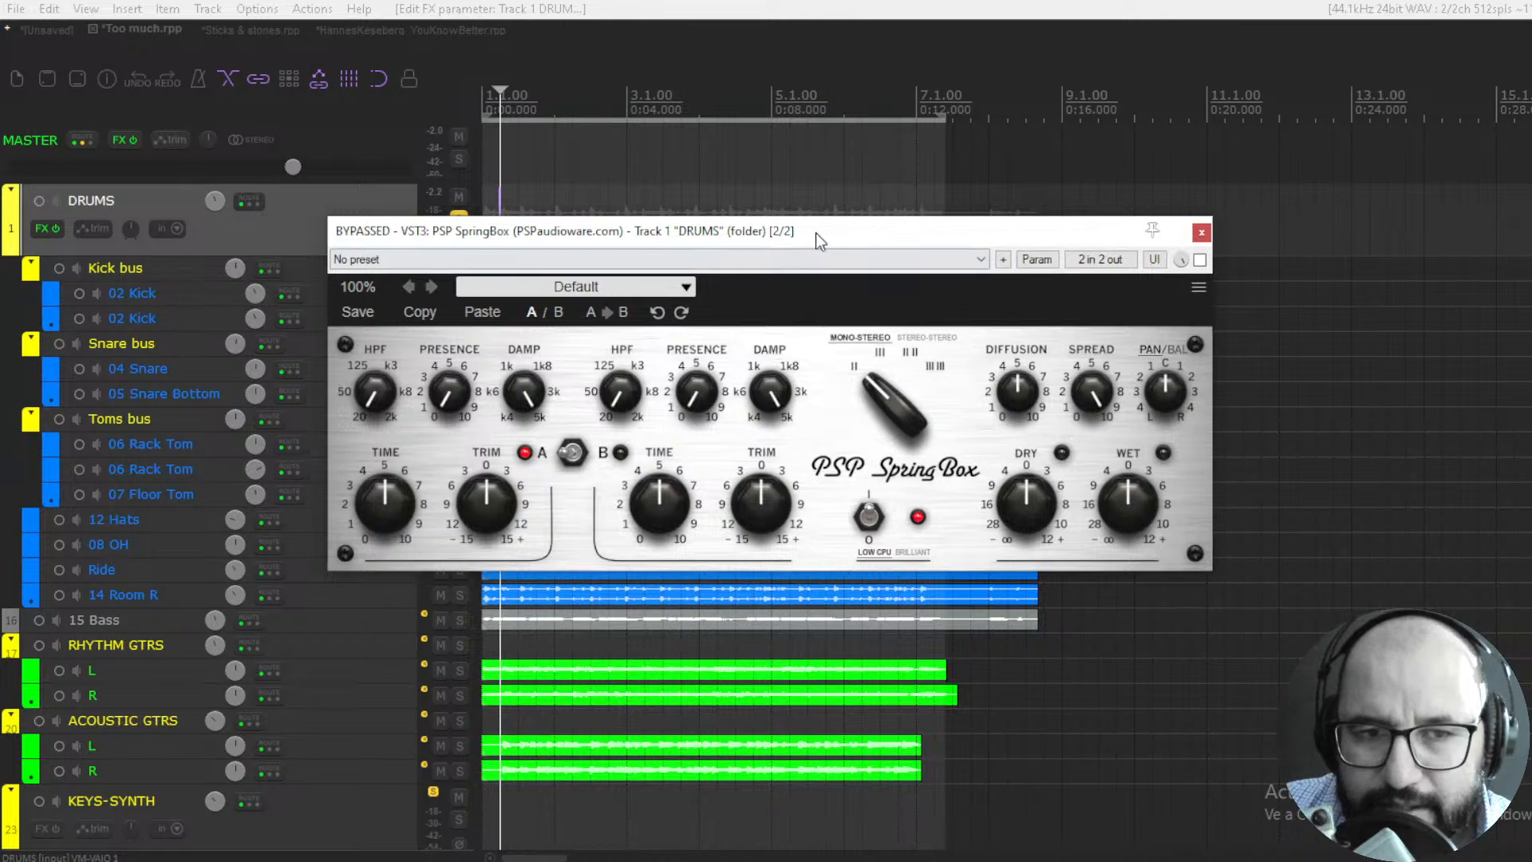
- Play the drum bus, enable the bypassed SpringBox and raise its diffusion to about 7
mouse_move(815, 233)
left_mouse_down()
mouse_move(824, 242)
mouse_move(805, 244)
left_mouse_up()
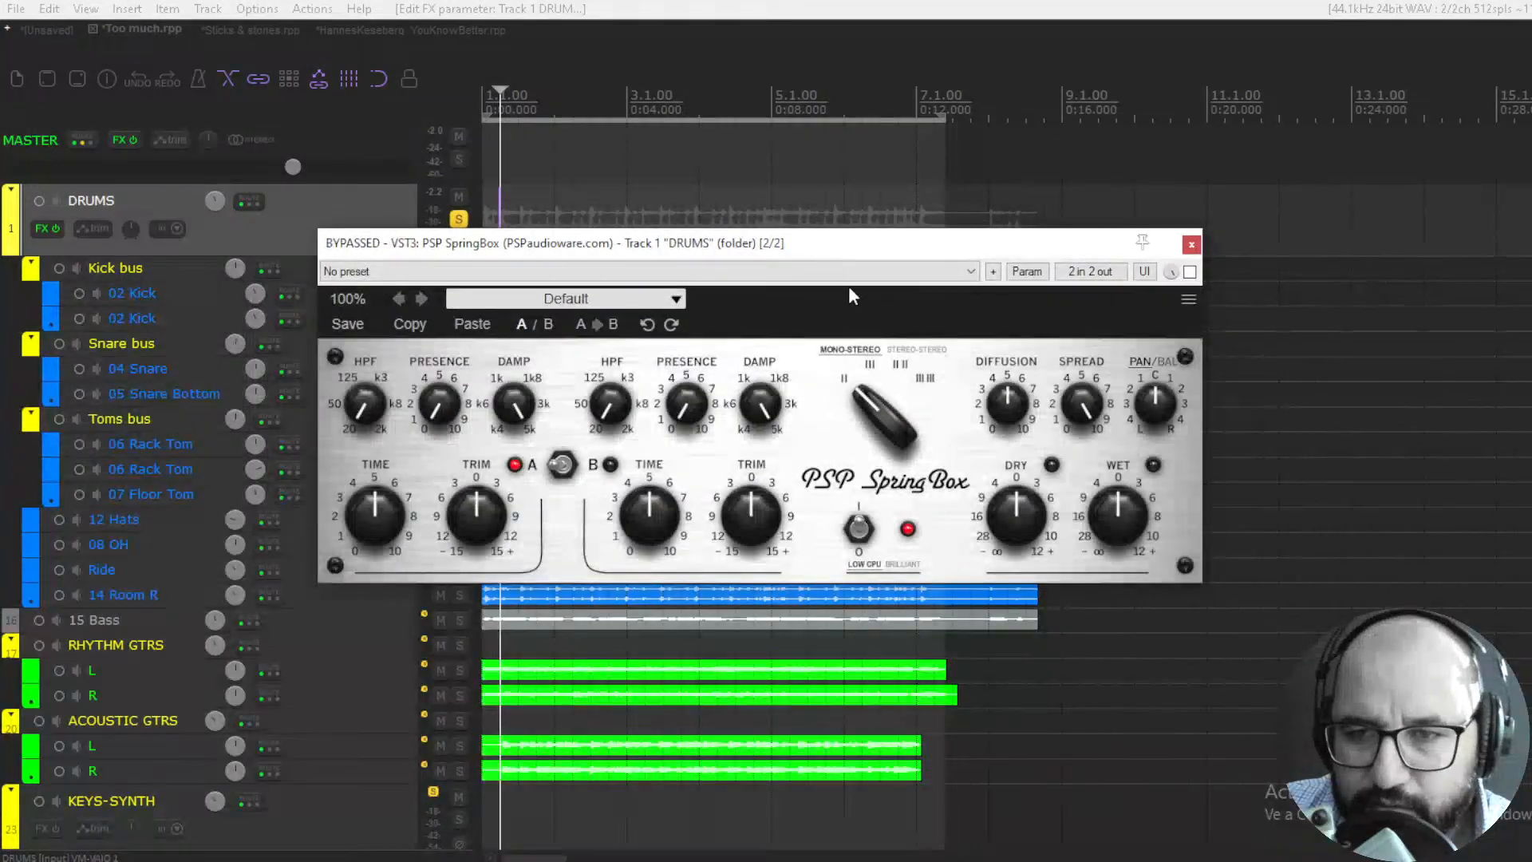
key("space")
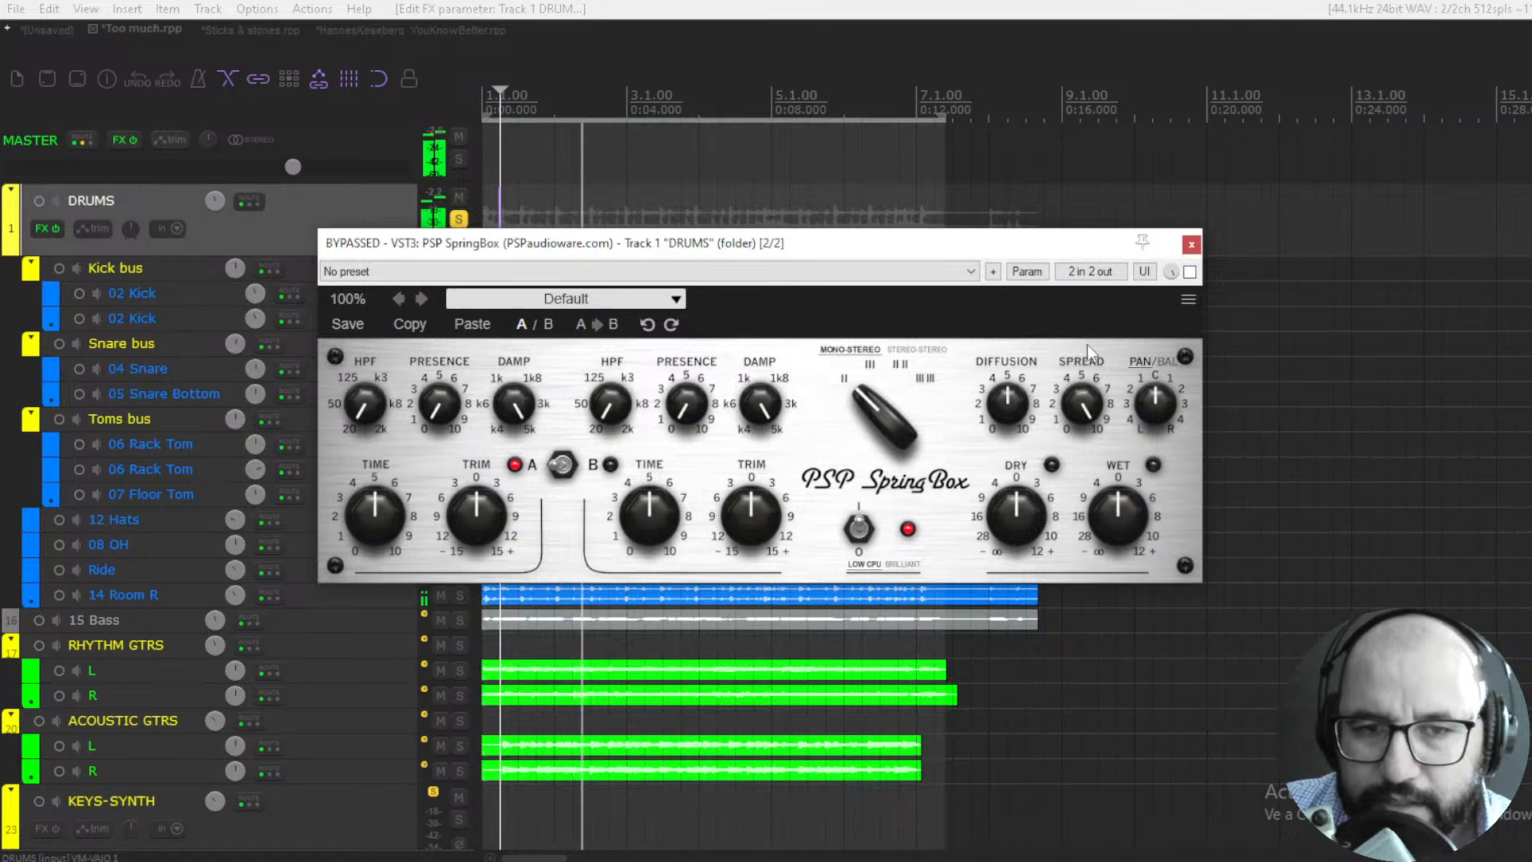
left_click(1189, 272)
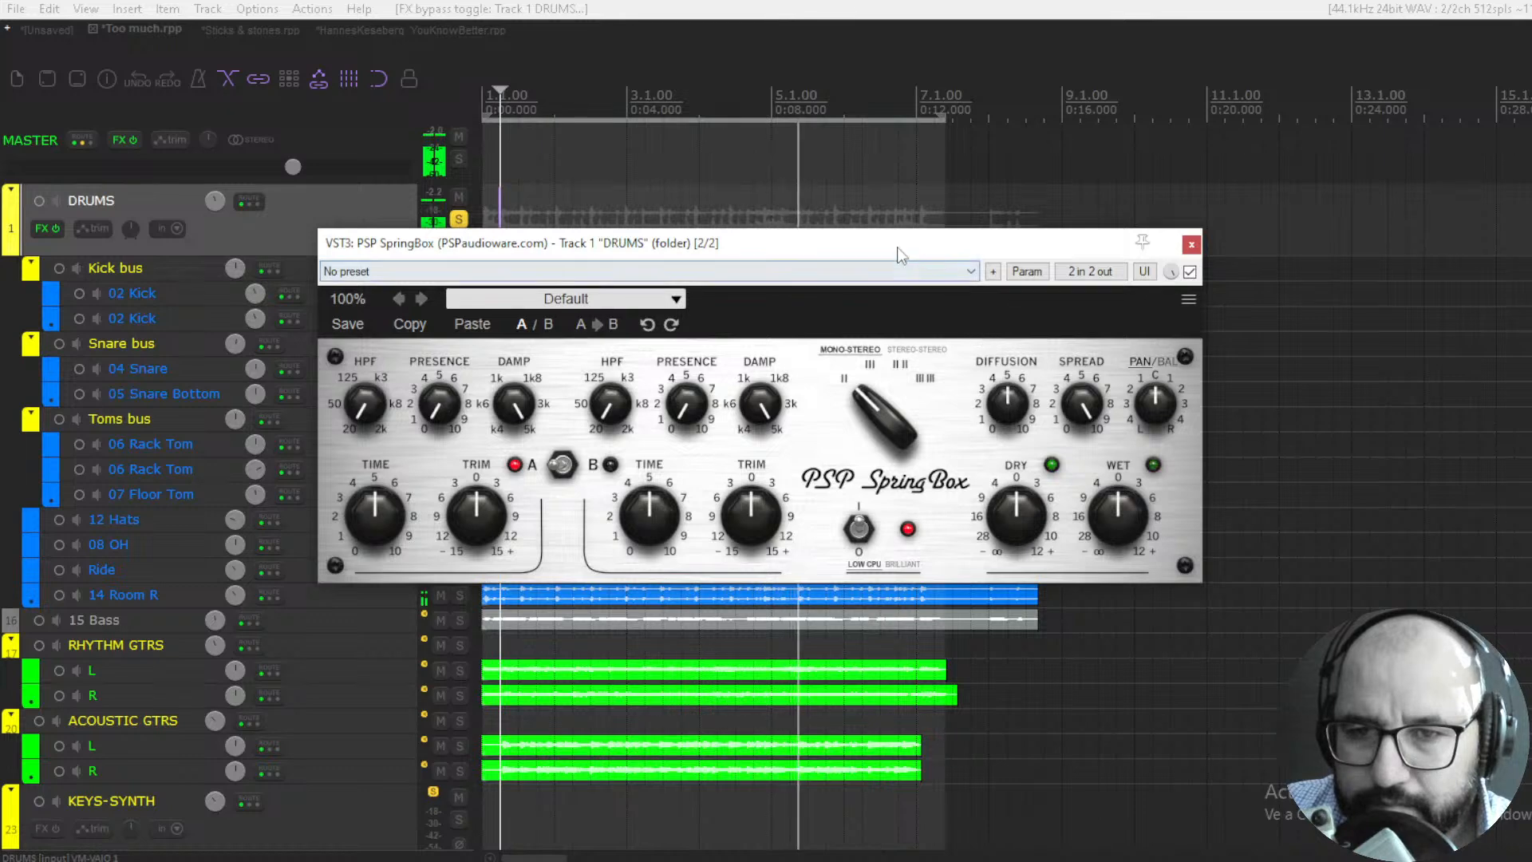
left_click_drag(897, 249, 968, 244)
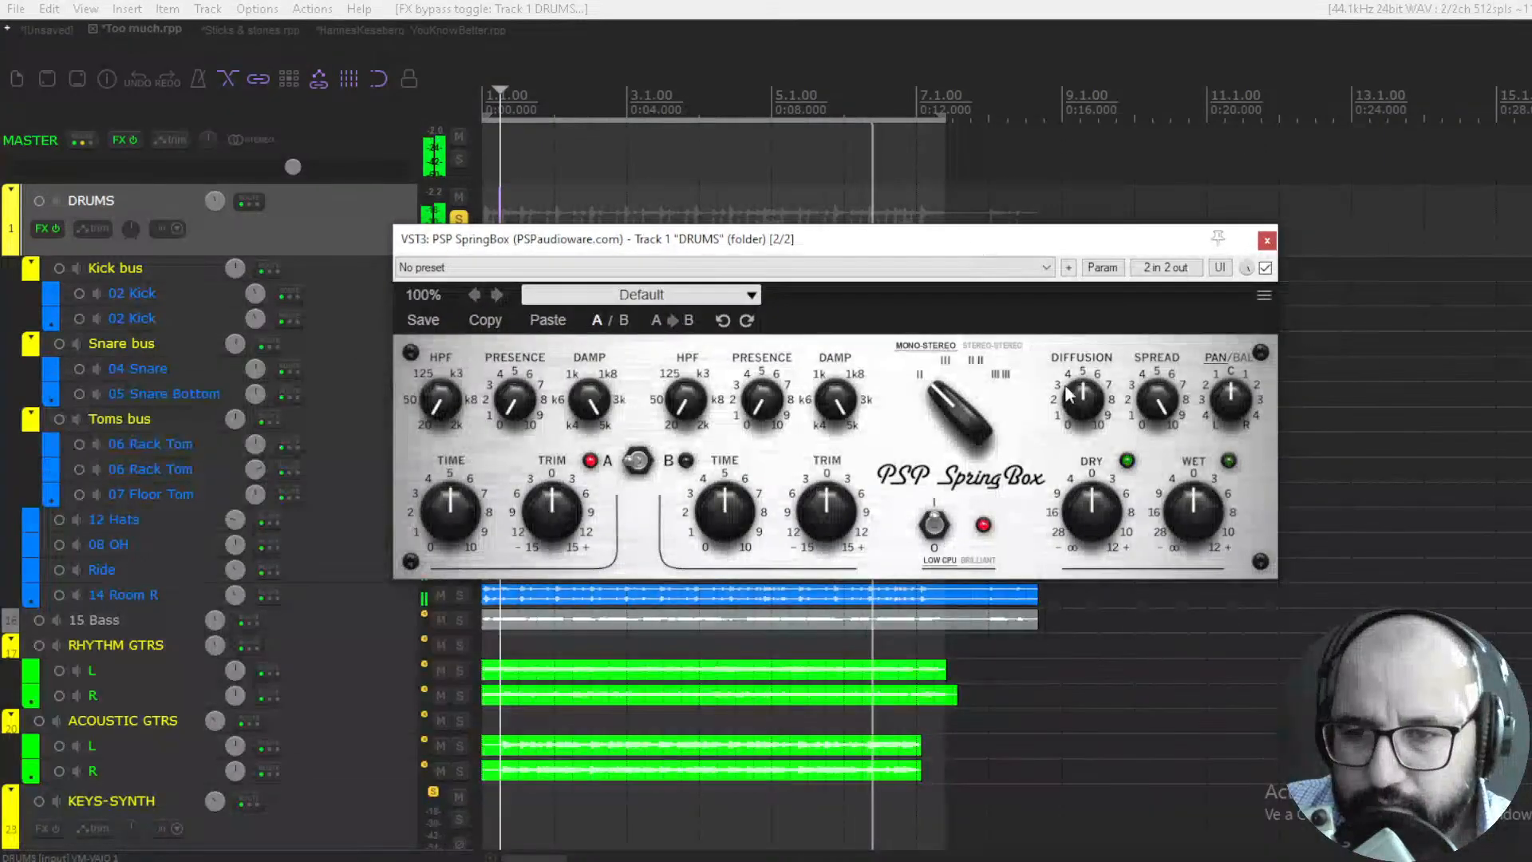
left_click_drag(1079, 392, 1085, 301)
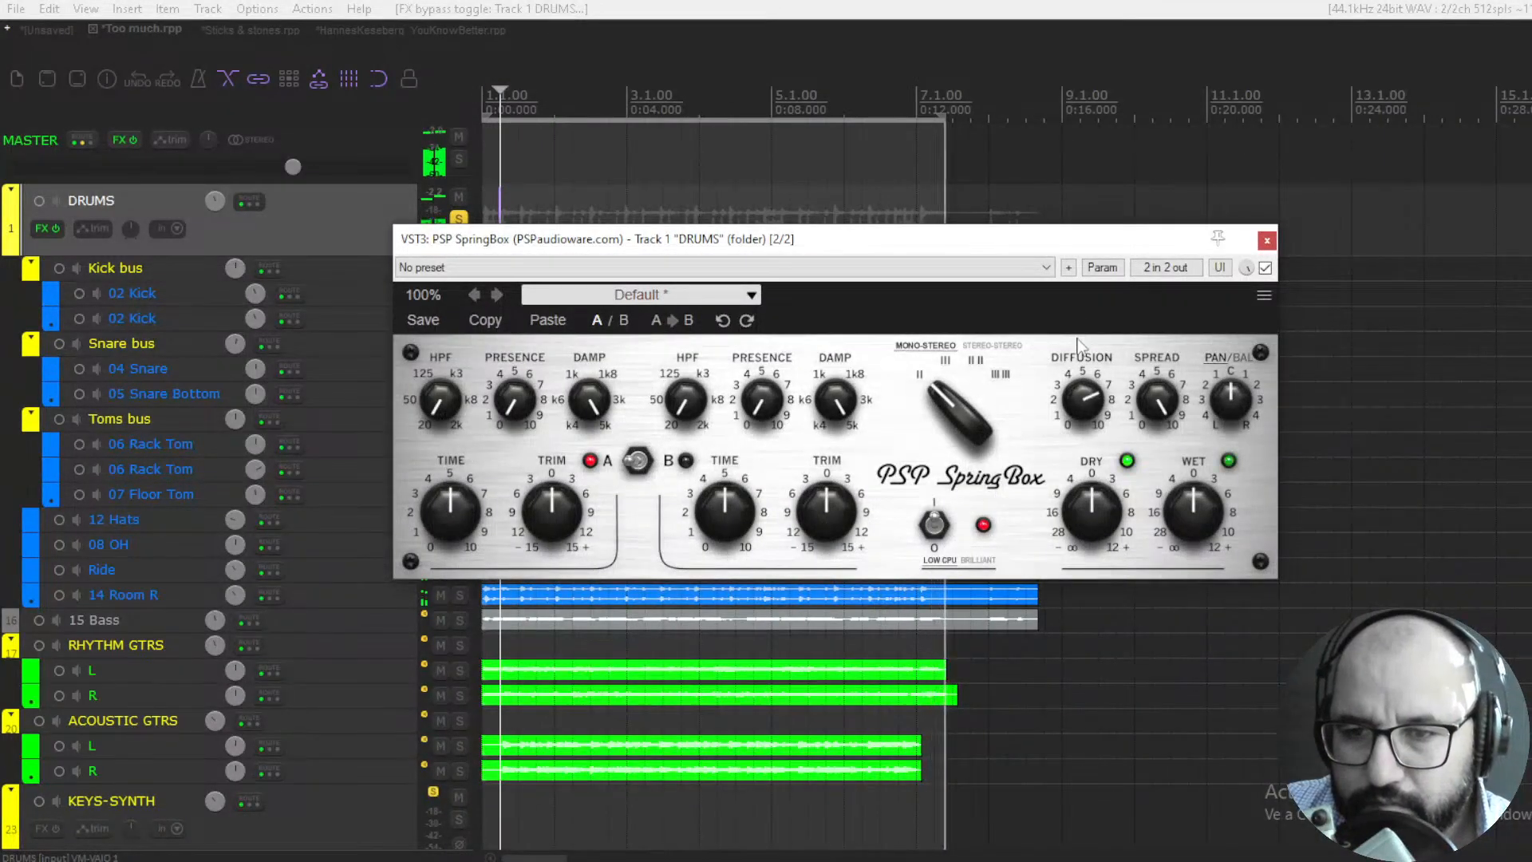
- Audition the III, II II and III III spring types on the playing drums, with and without dry signal, and return to type II
left_click(962, 429)
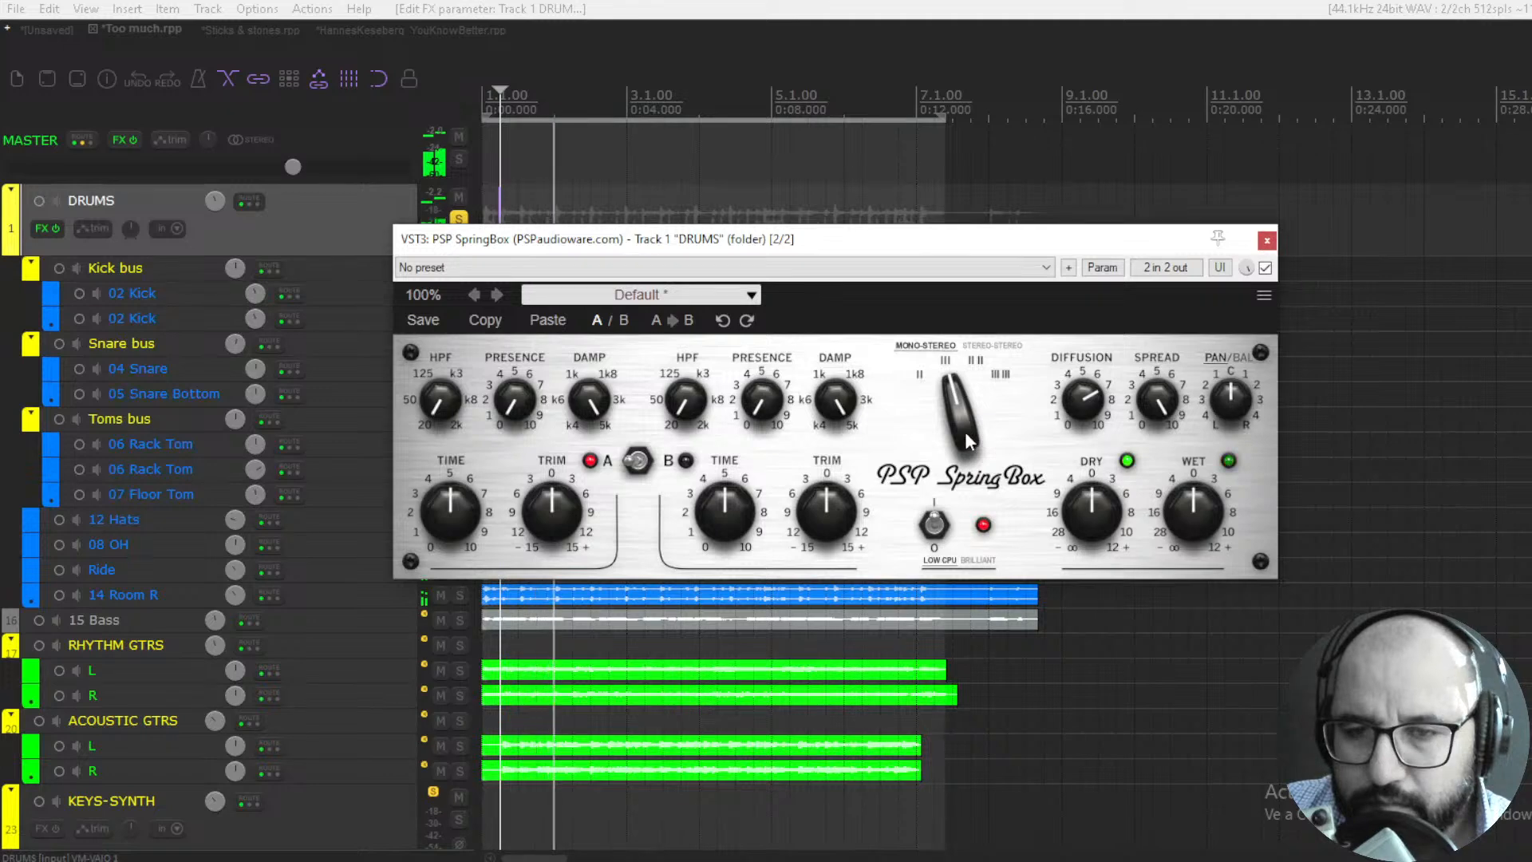
left_click(951, 425)
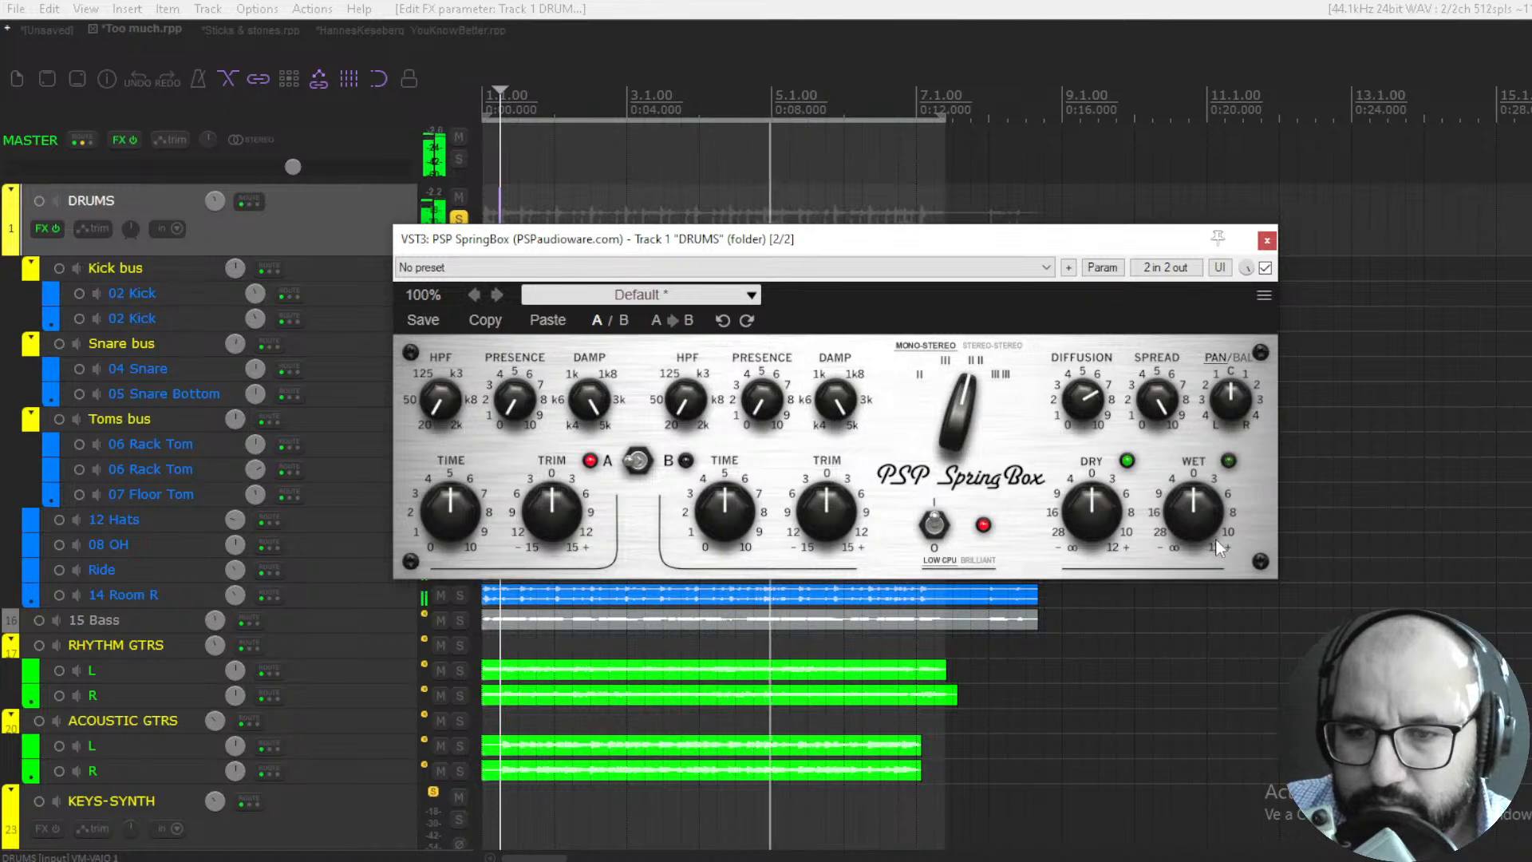
left_click(964, 391)
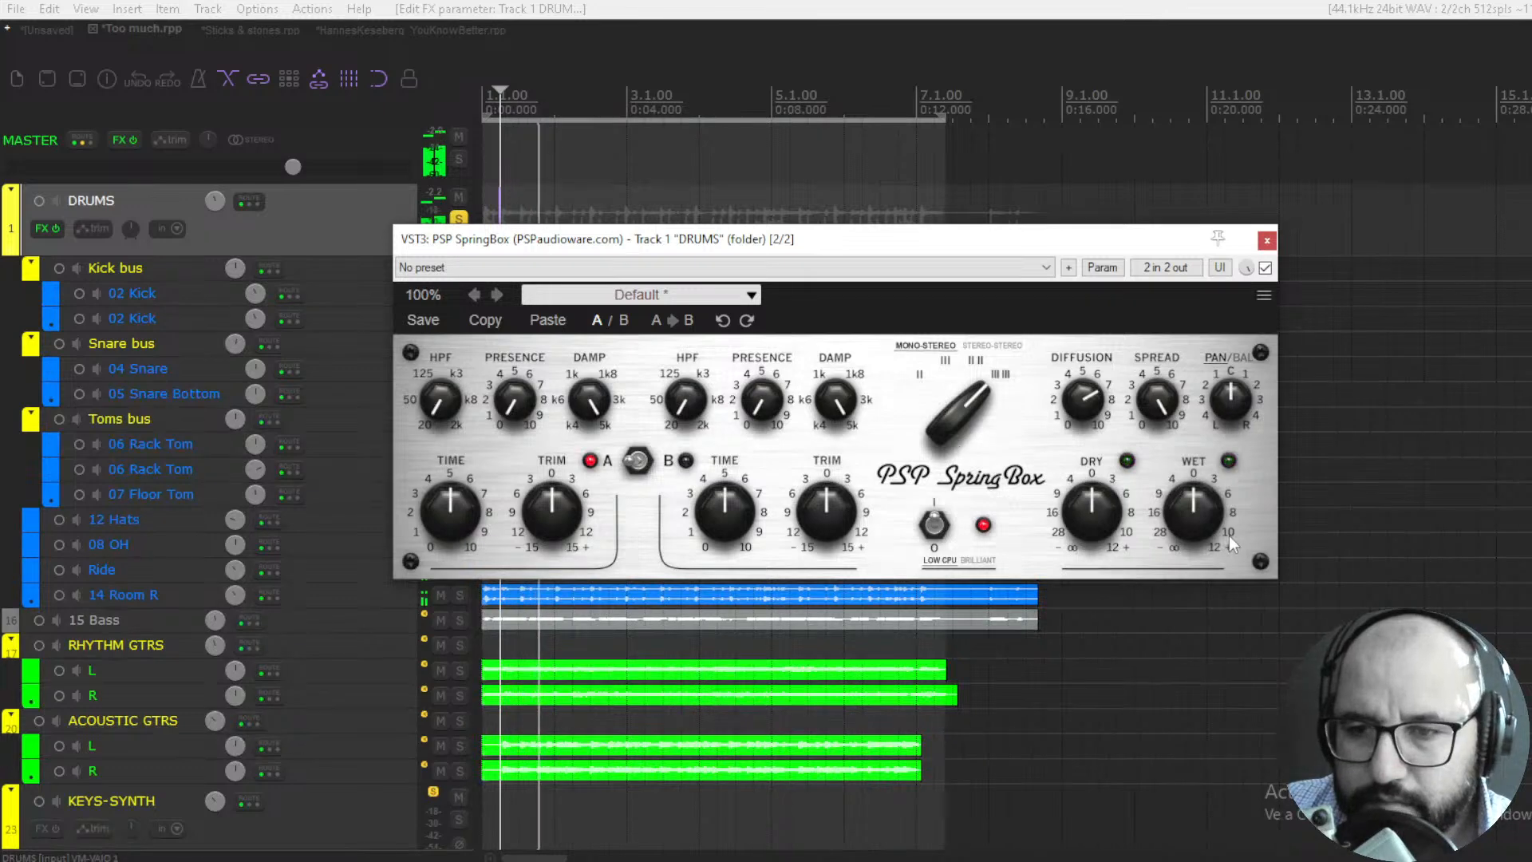
left_click_drag(1078, 507, 1079, 543)
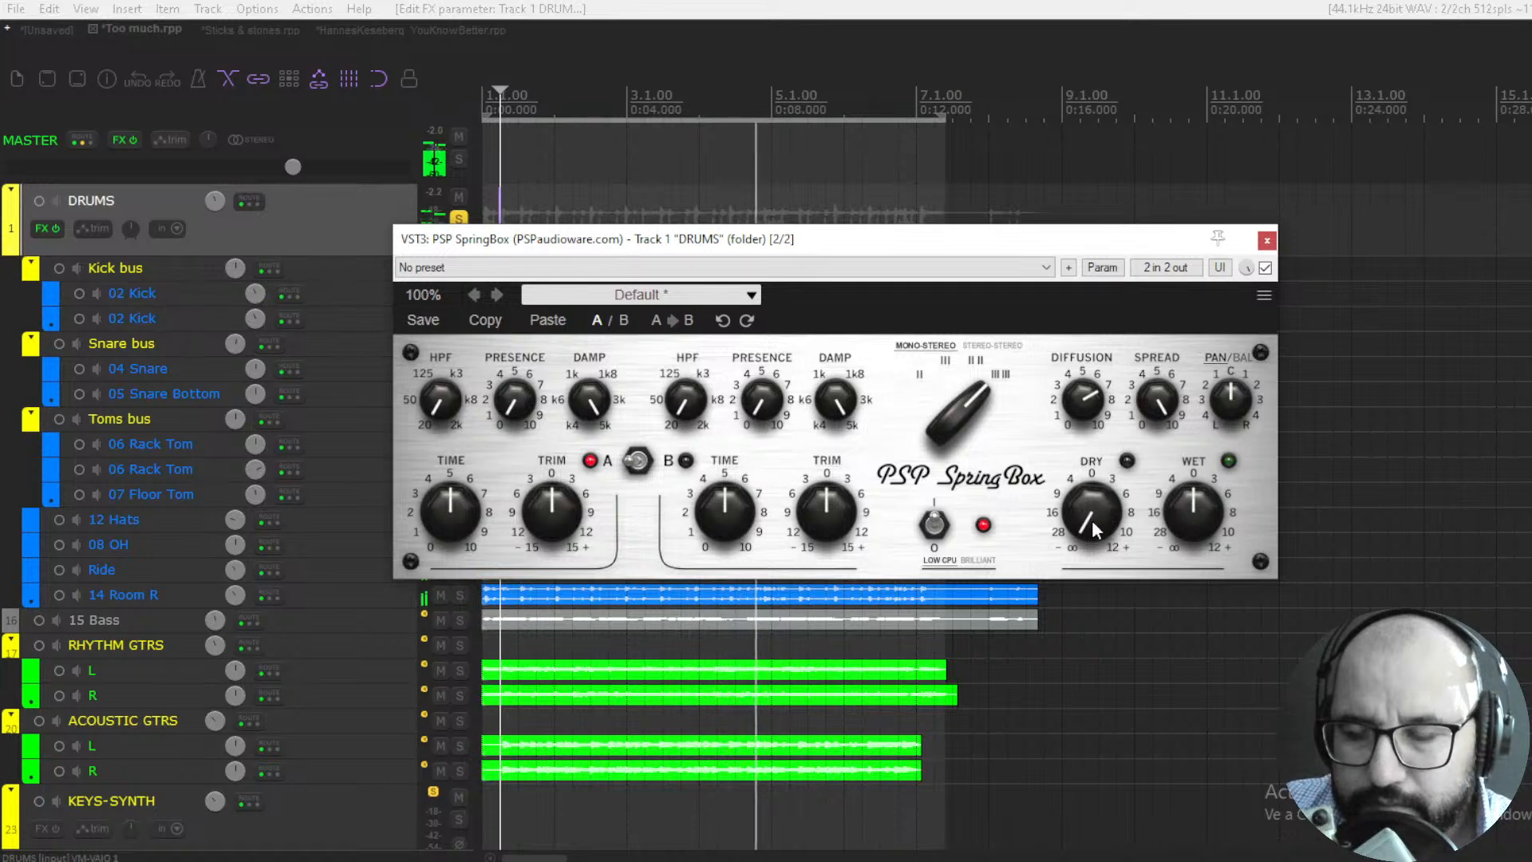
left_click_drag(970, 398, 959, 443)
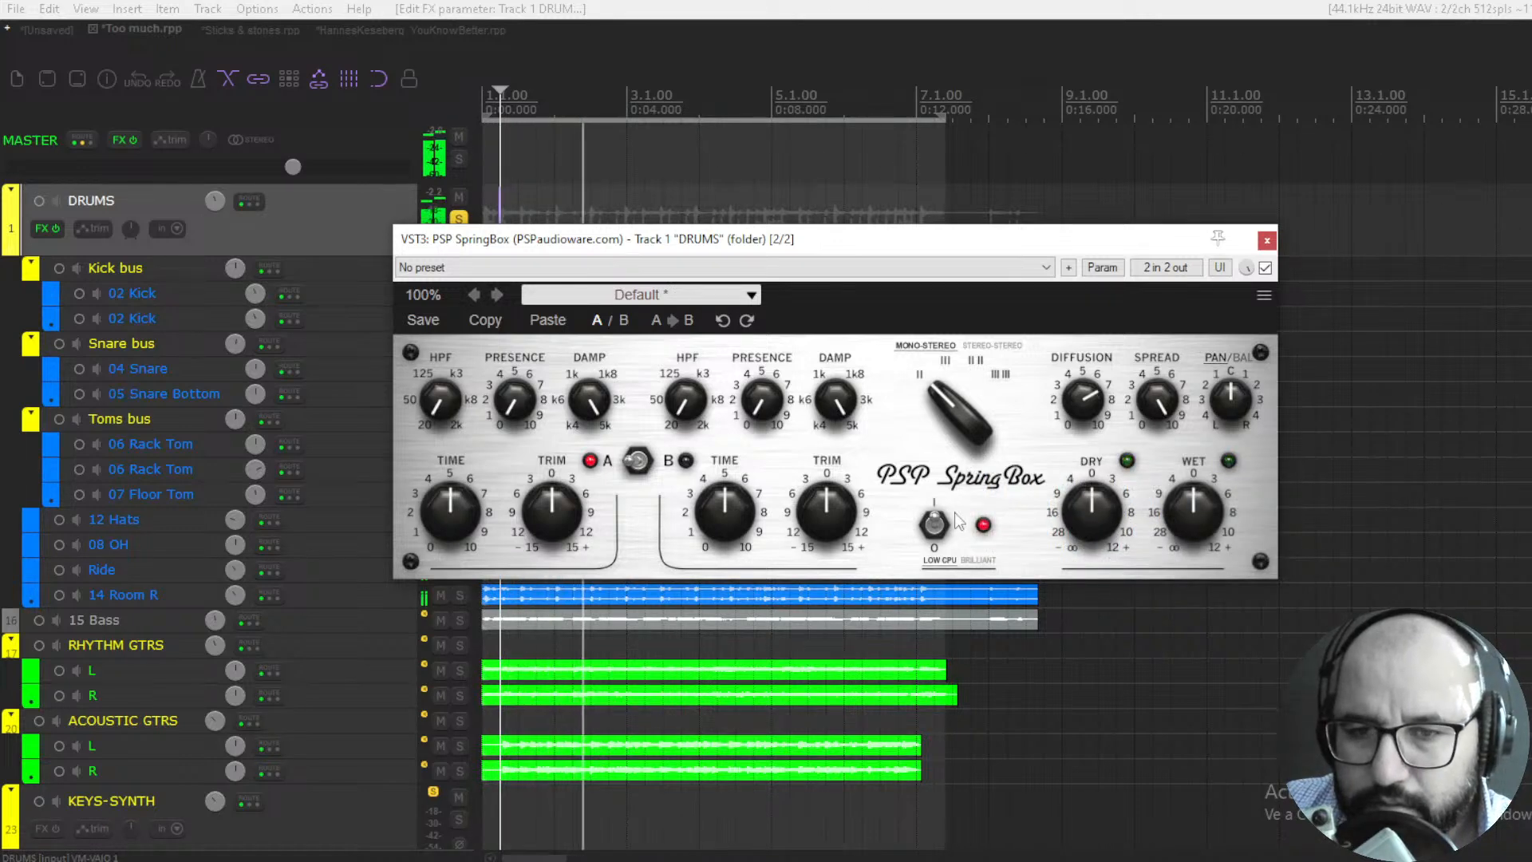
- Cut the dry level to minimum and set setup A's HPF to about 200 Hz and presence to about 2.5
left_click_drag(1081, 523, 1070, 702)
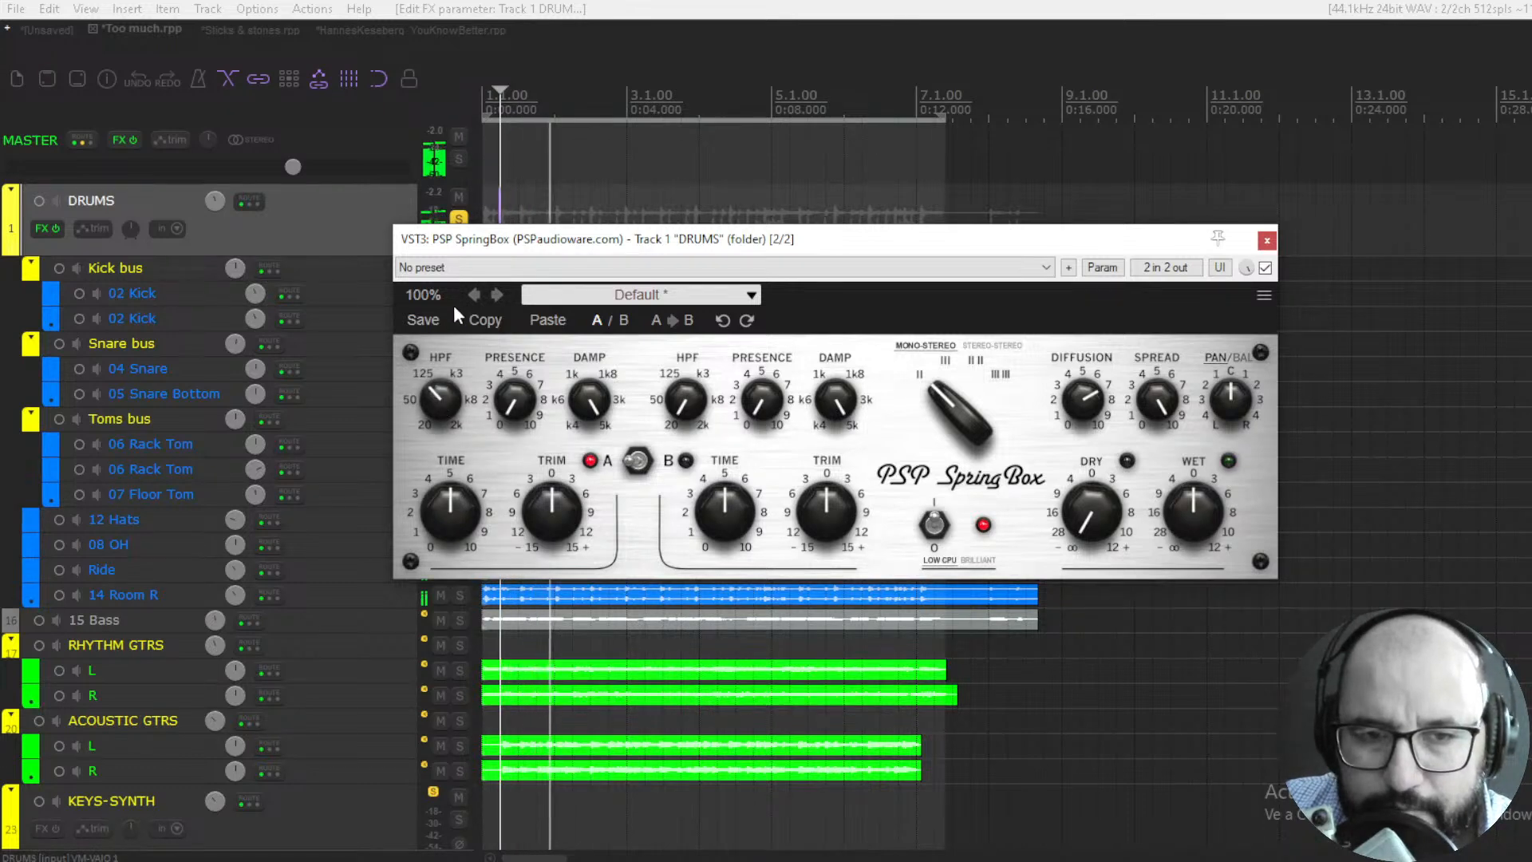
left_click_drag(482, 151, 452, 284)
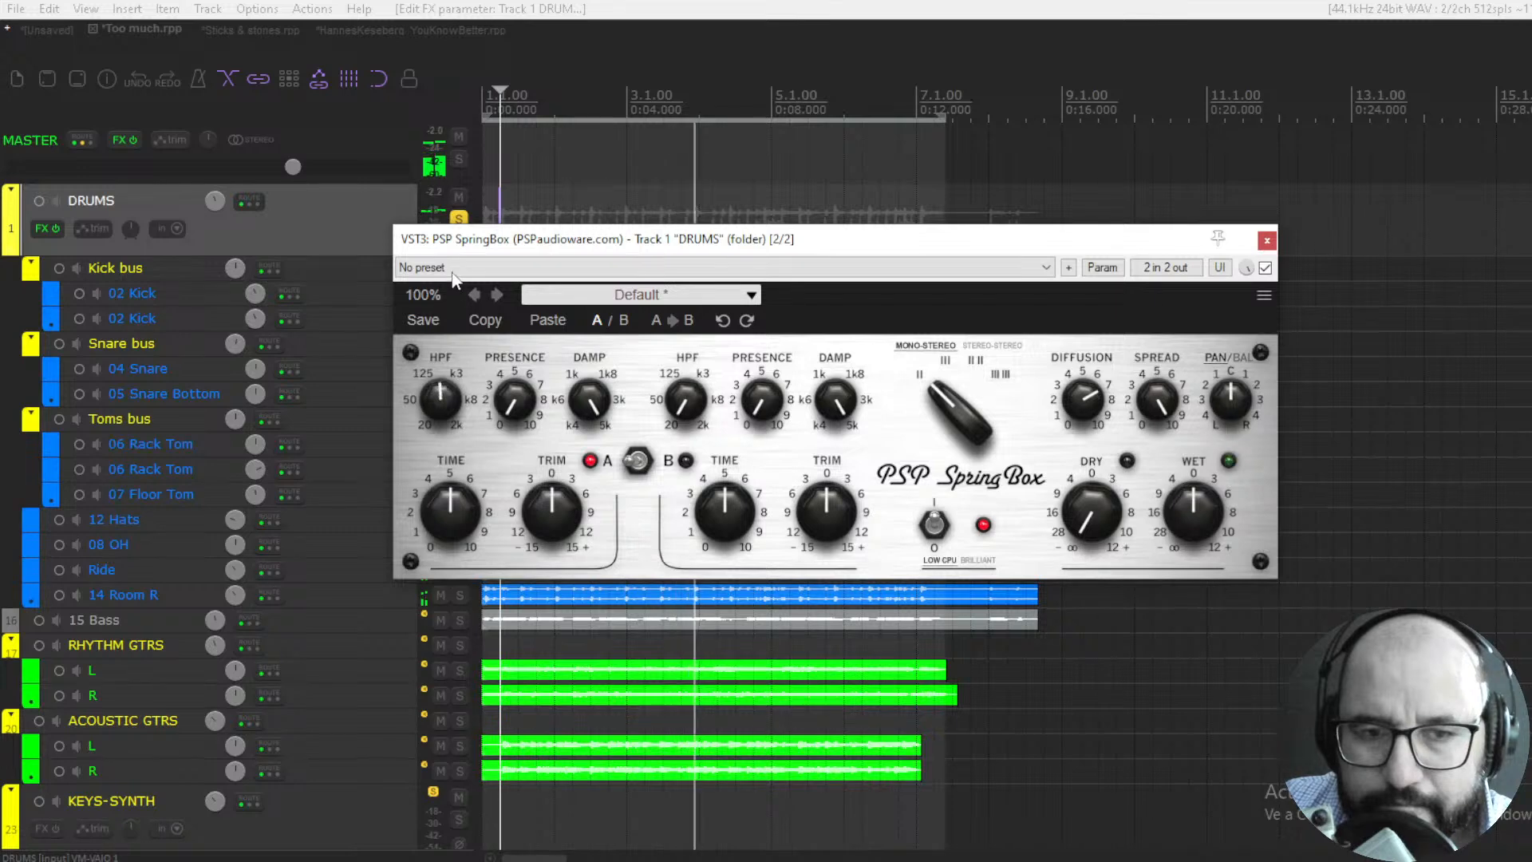
left_click_drag(515, 402, 560, 394)
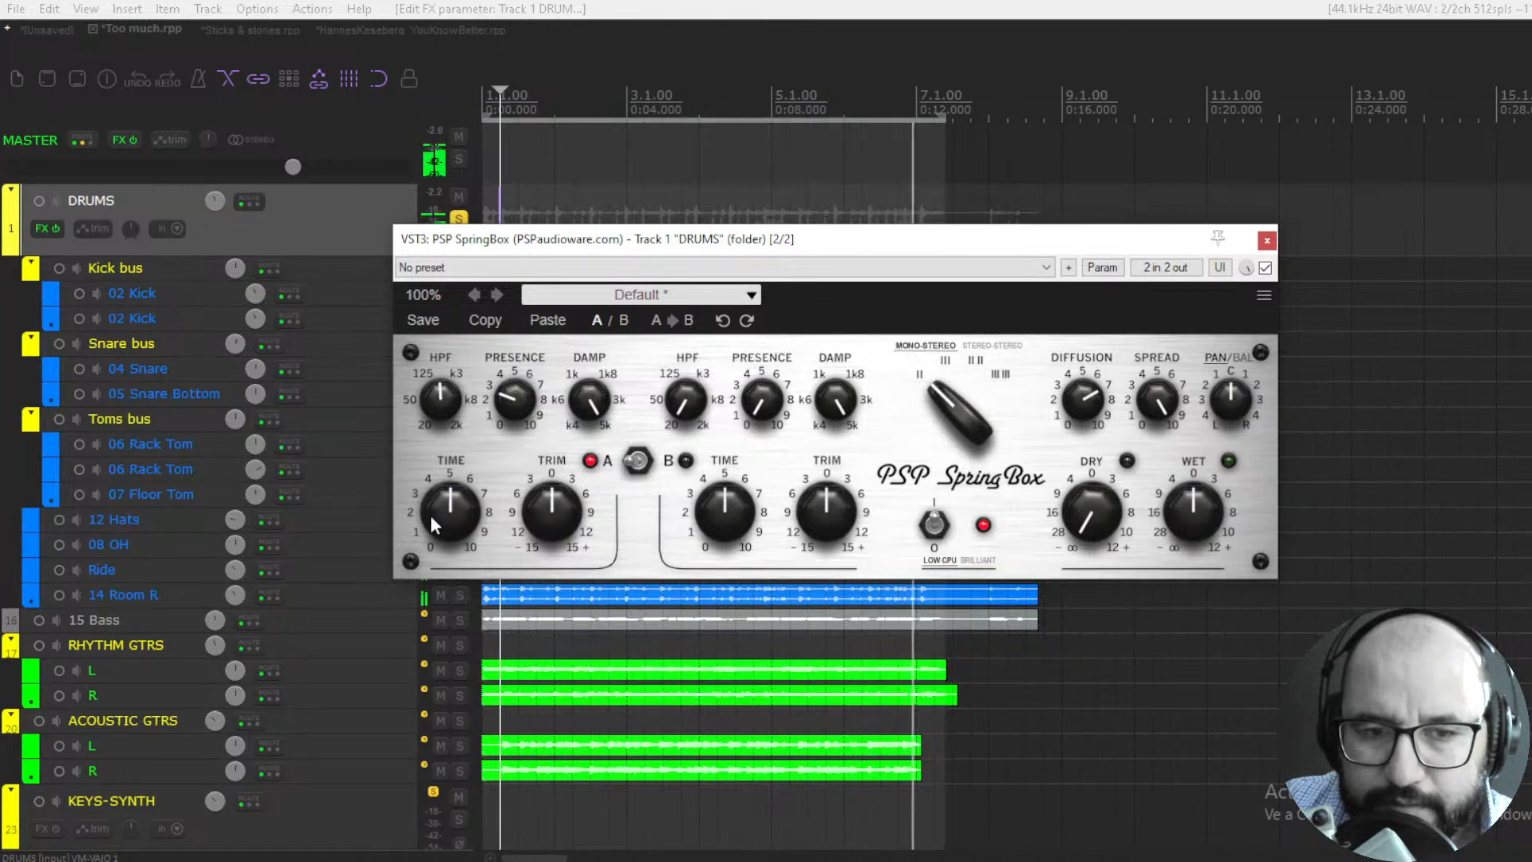
- Set setup A's time to about 6.5 and trim to about -3 dB, with the dry level restored to 0 dB
left_click_drag(434, 514, 559, 607)
double_click(1094, 525)
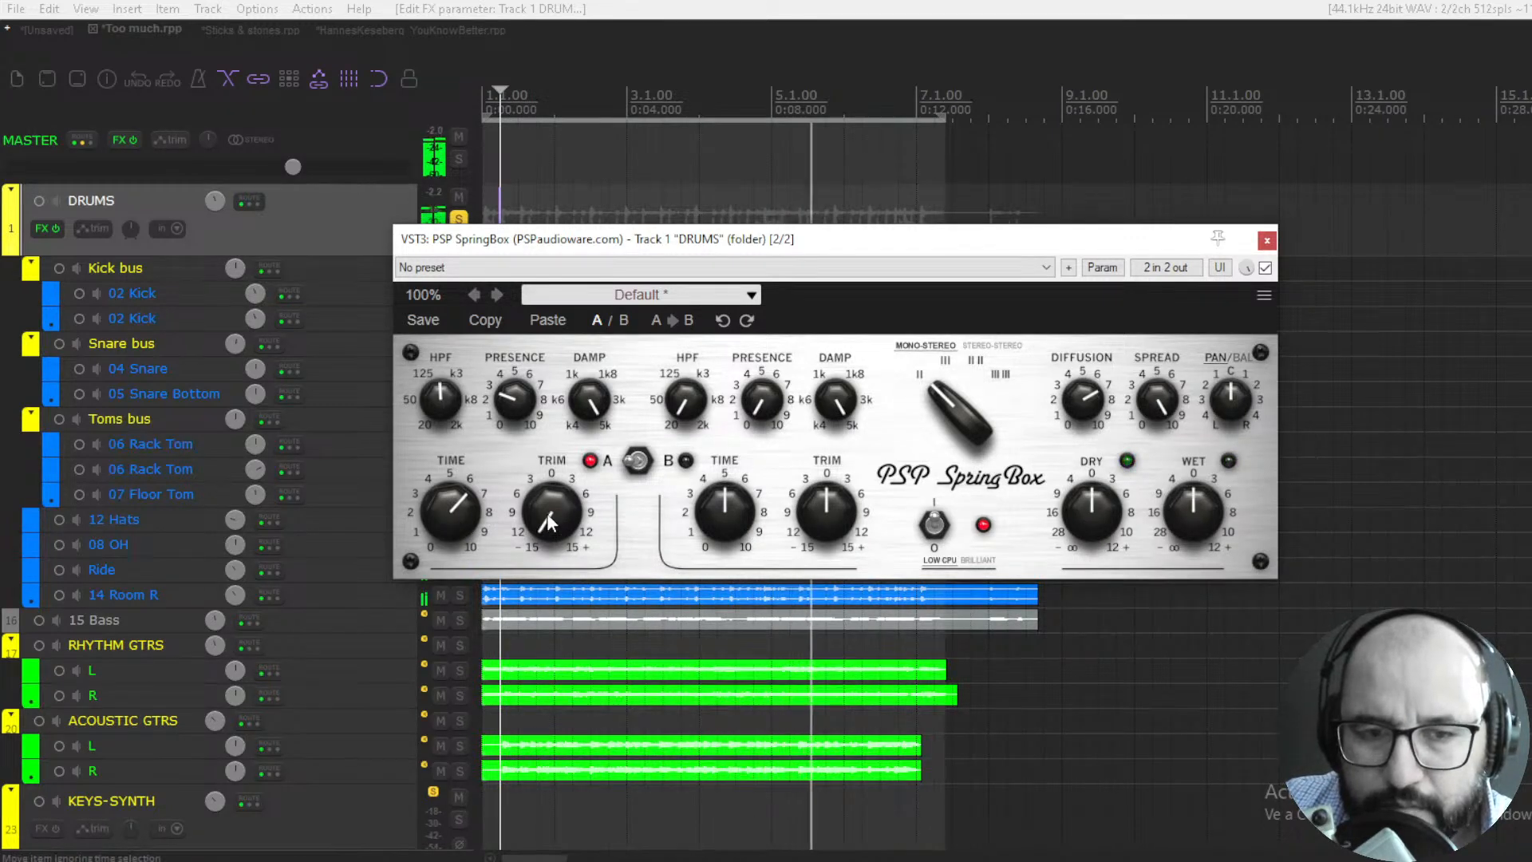
left_click_drag(547, 513, 571, 431)
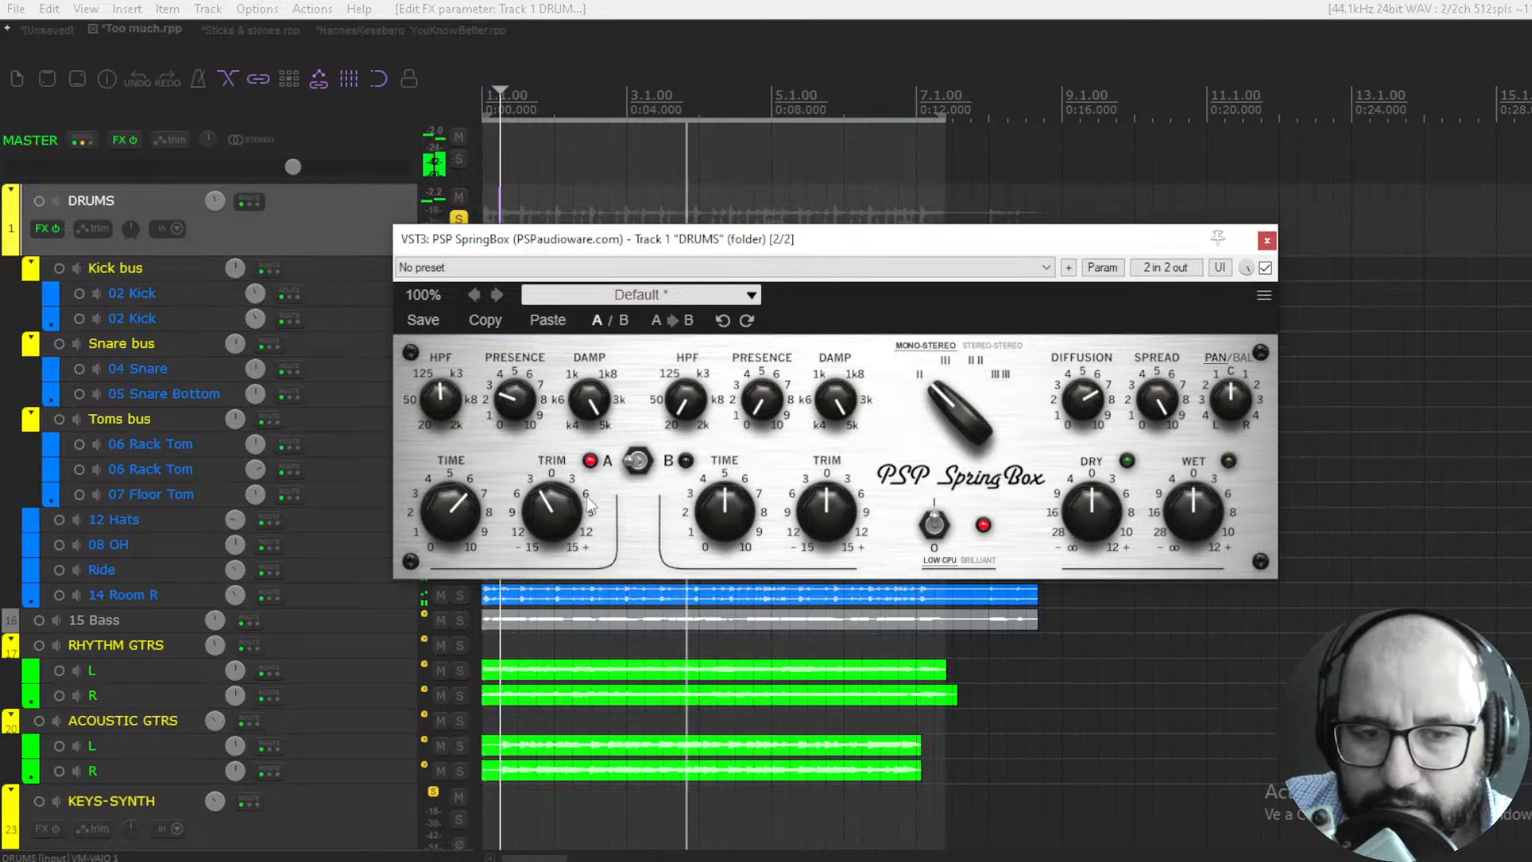
- Audition setup A's trim at minimum and at raised levels on the playing drums, and reset it to 0 dB
left_click_drag(552, 506, 535, 812)
key("space")
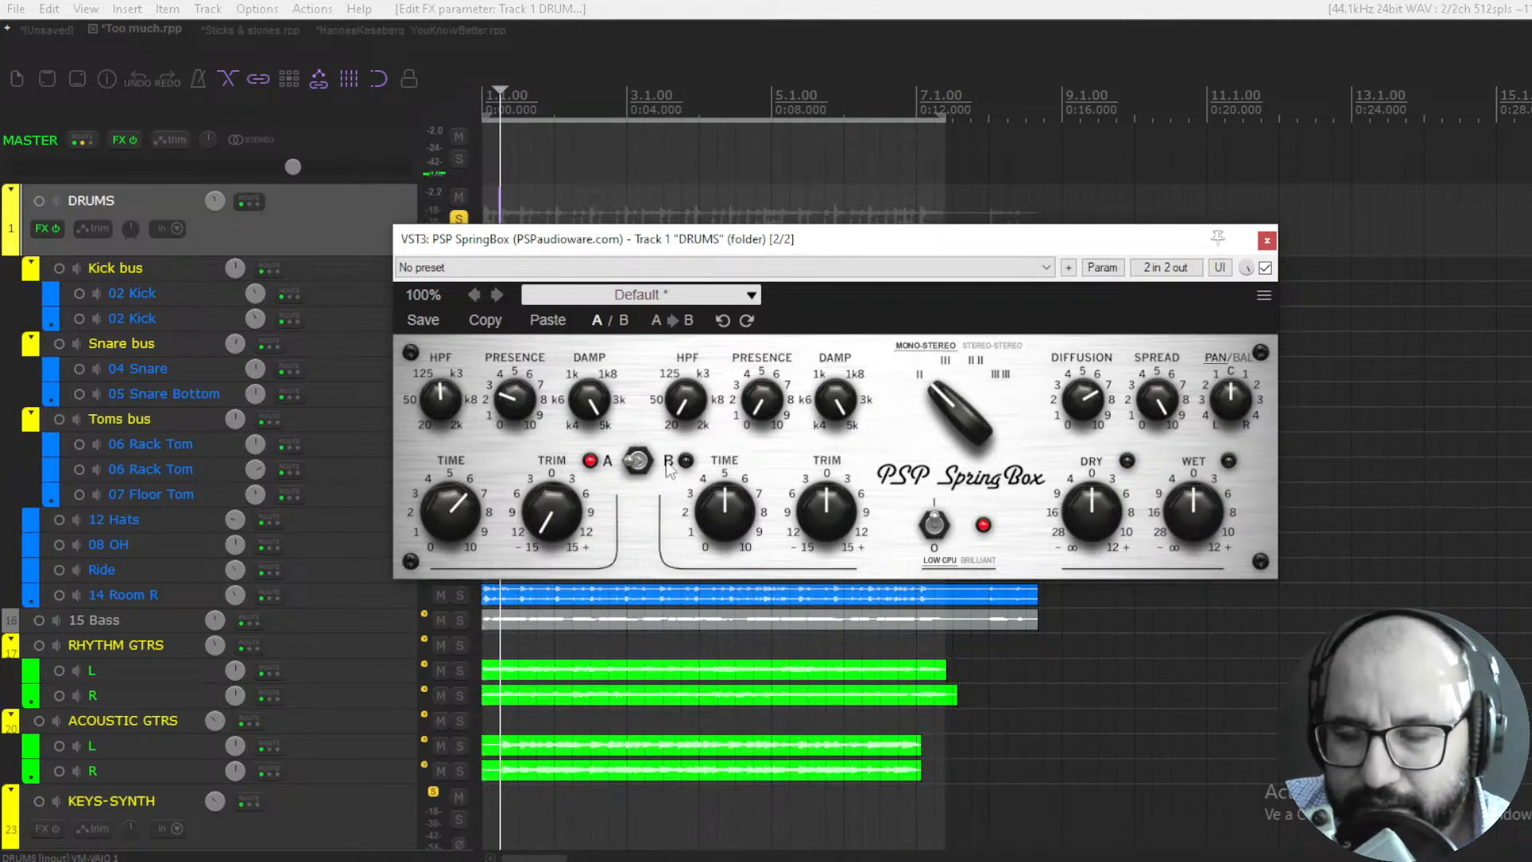
key("space")
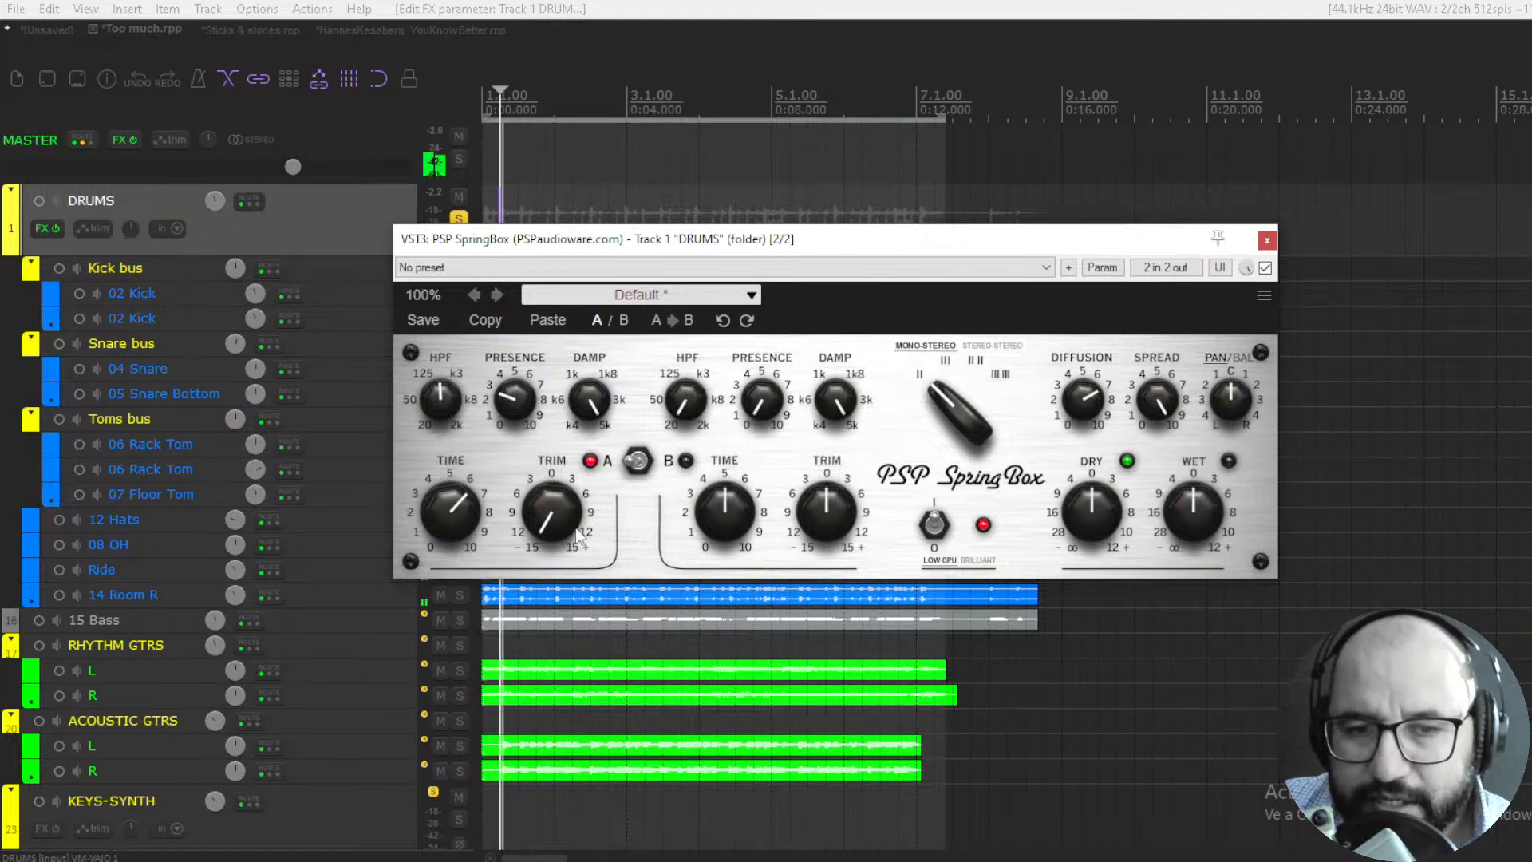
left_click_drag(553, 515, 568, 444)
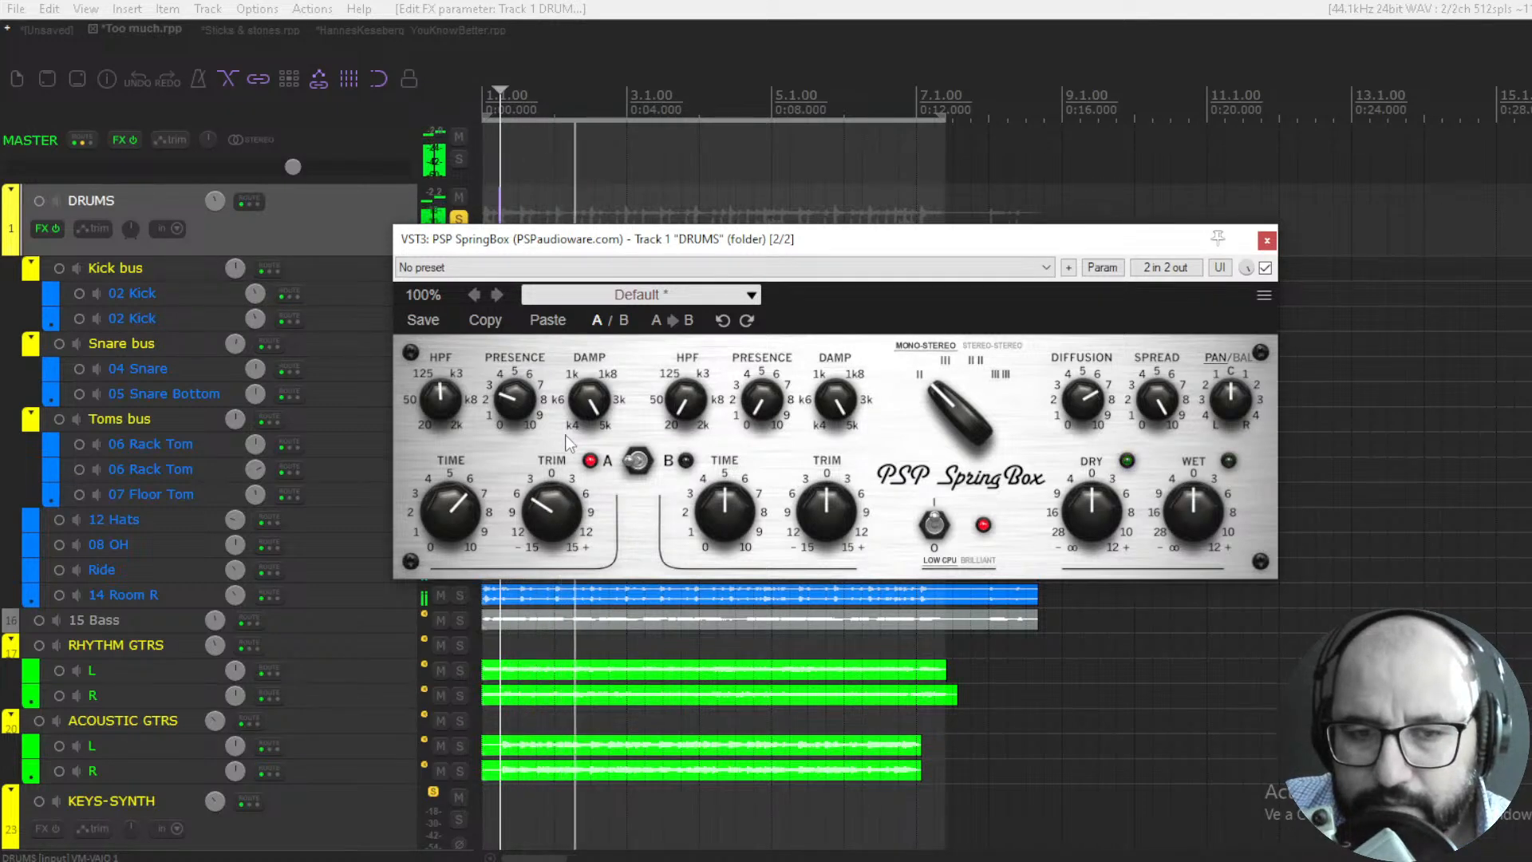
left_click_drag(564, 526, 569, 490)
double_click(572, 528)
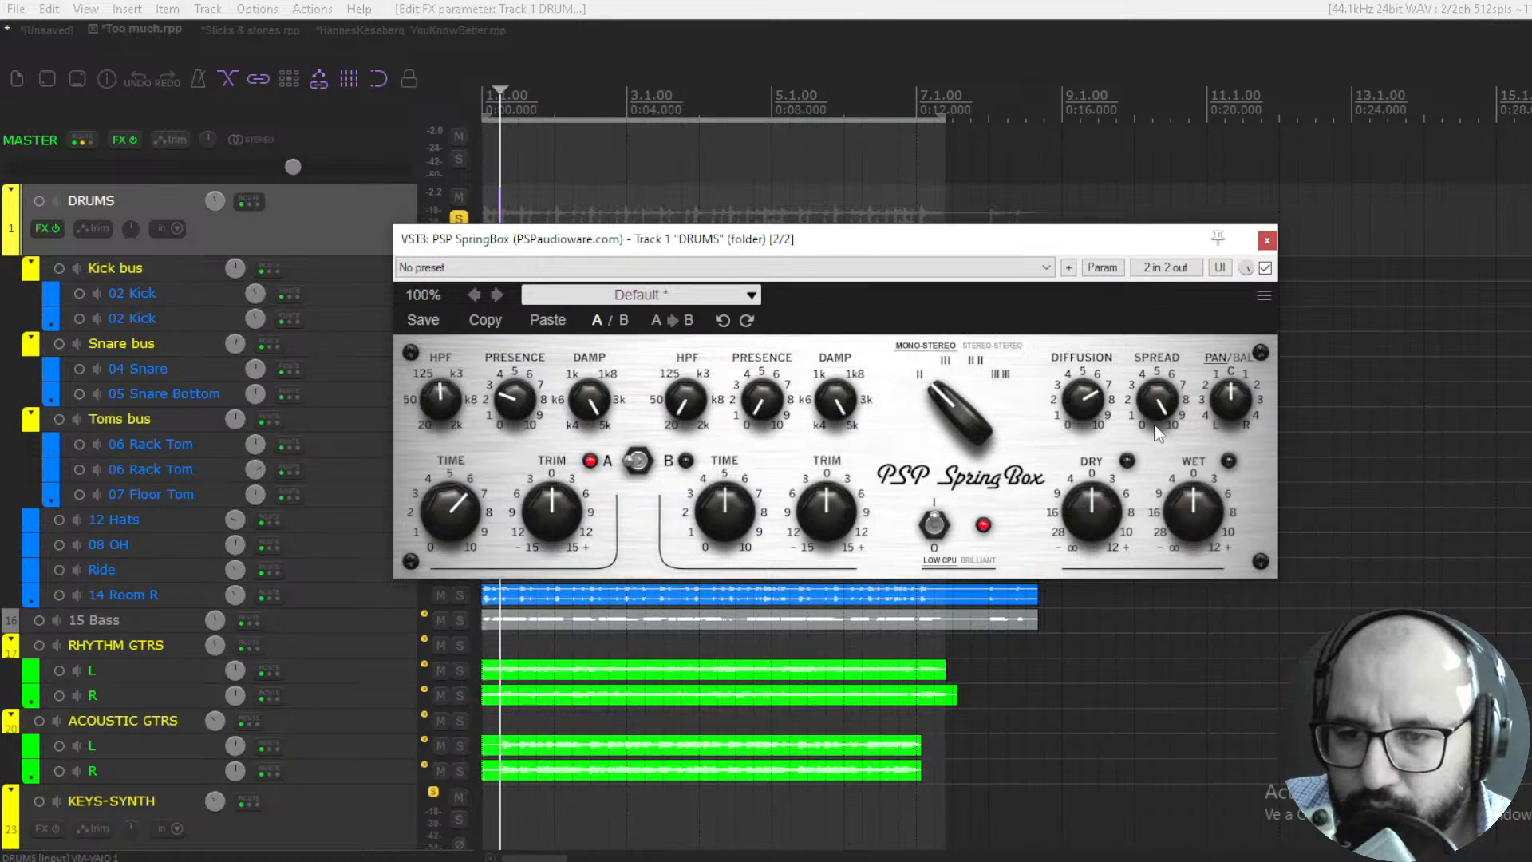
- Compare minimum and maximum spread on the playing drums, cut the dry level to minimum, and leave spread at 0
key("space")
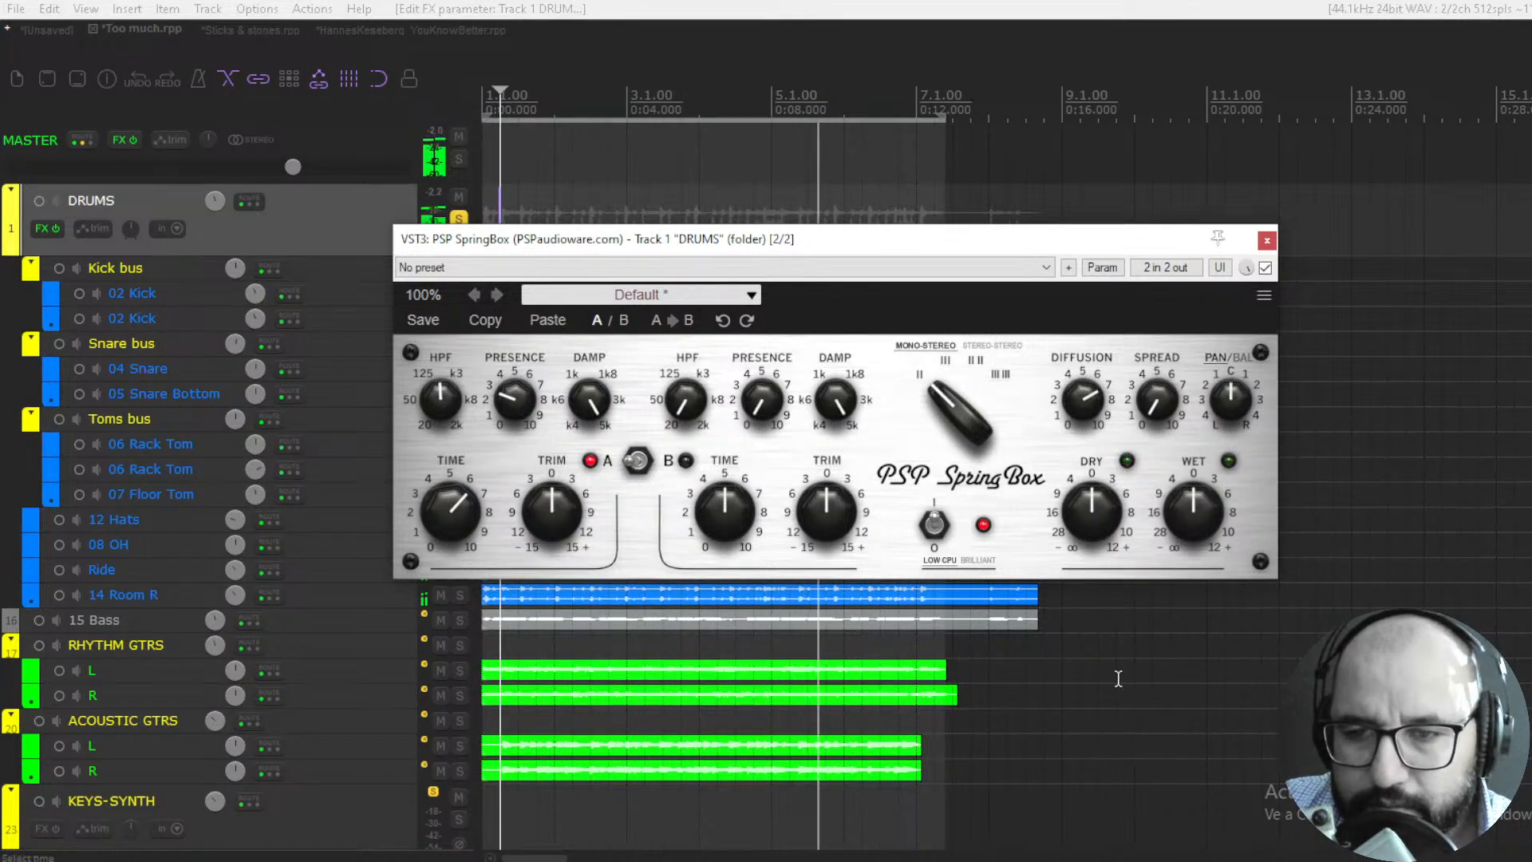
left_click_drag(1151, 410, 1189, 142)
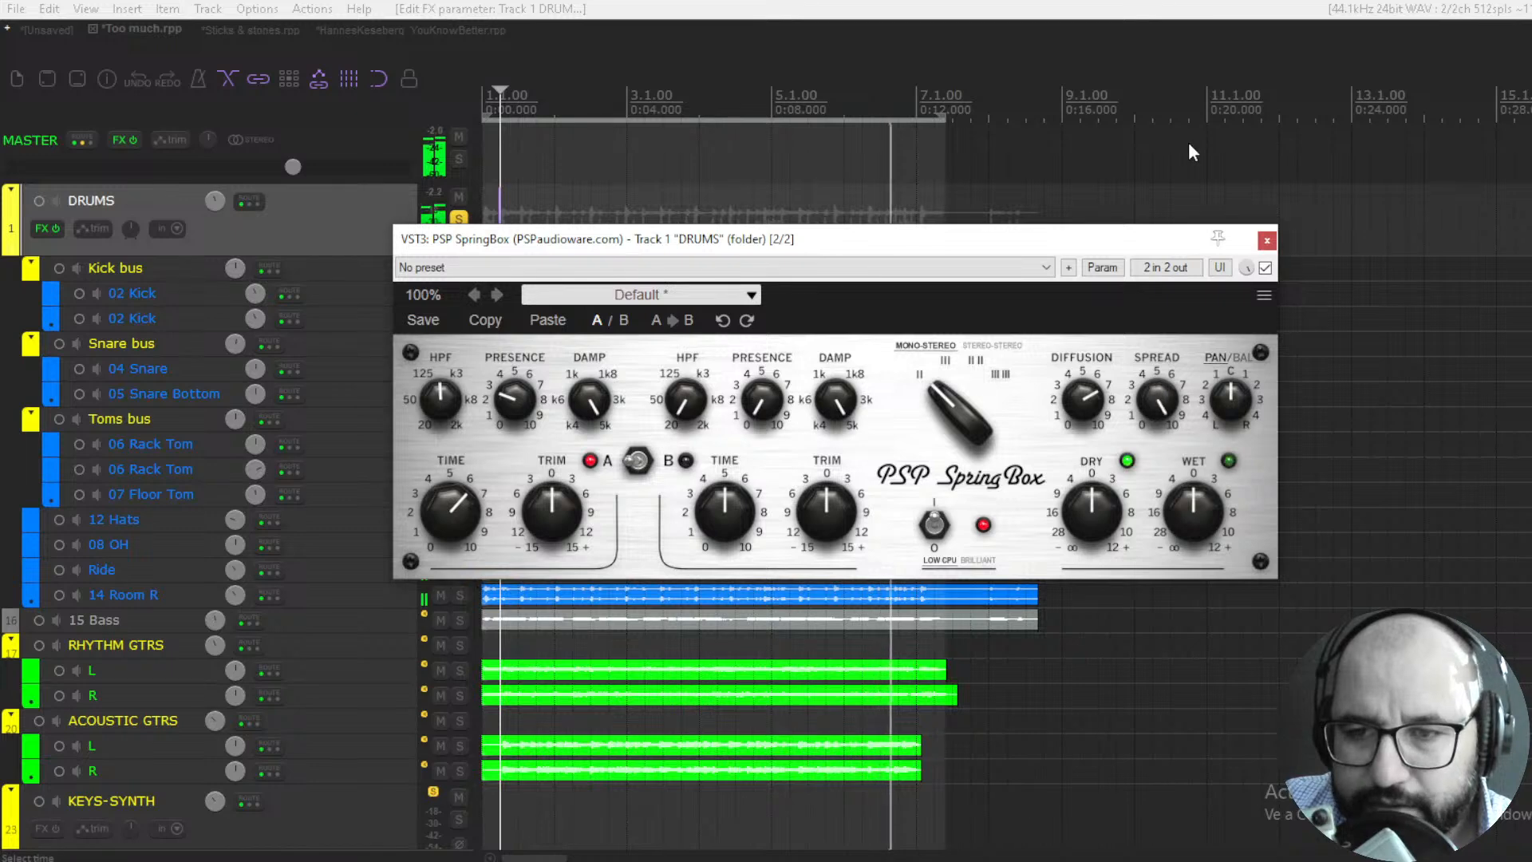
left_click_drag(1091, 511, 1085, 798)
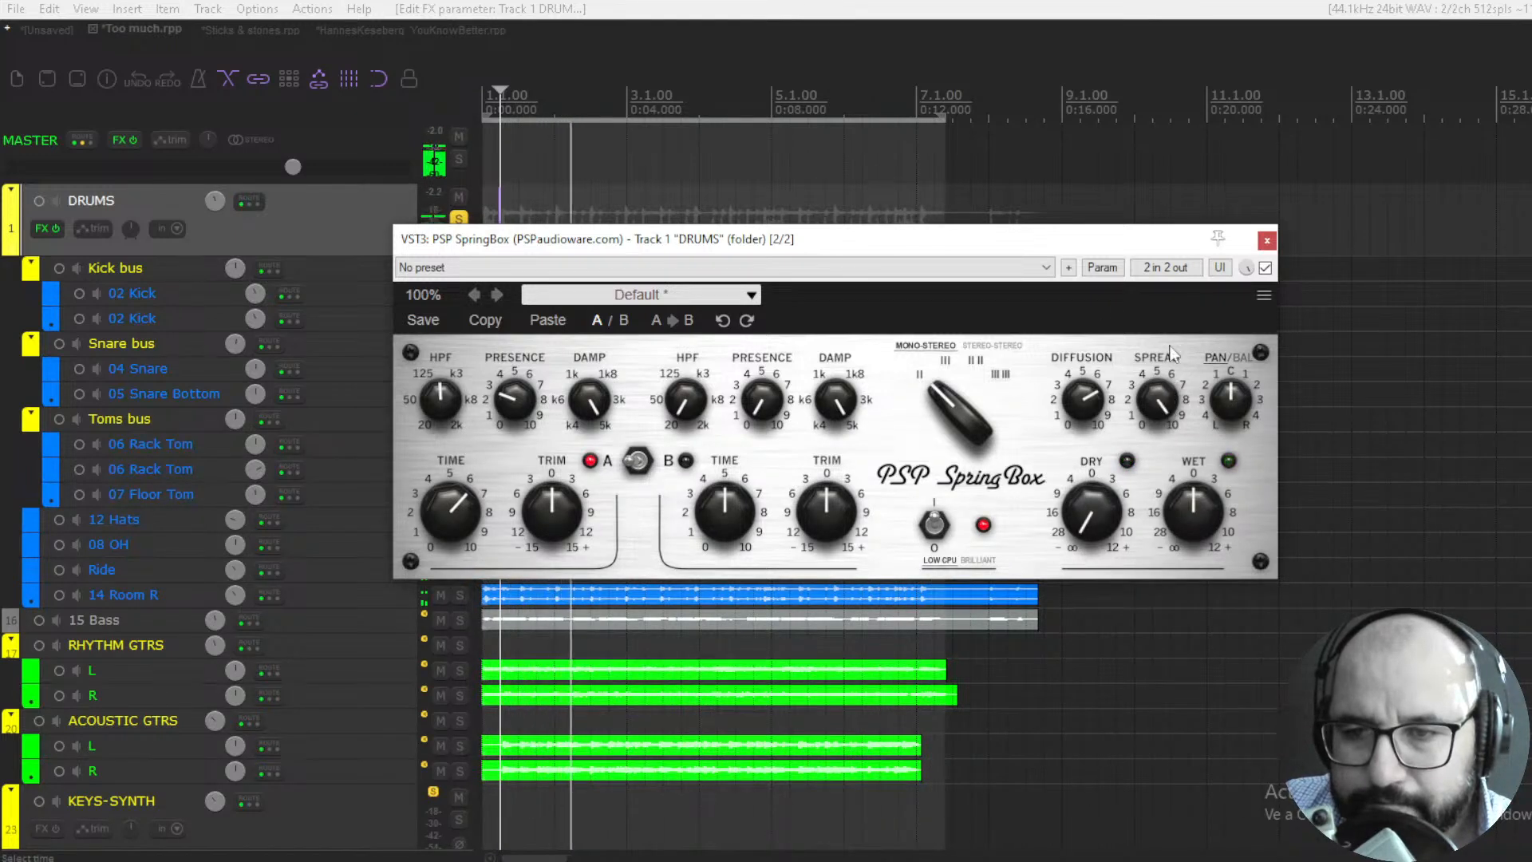
left_click_drag(1161, 399, 1137, 811)
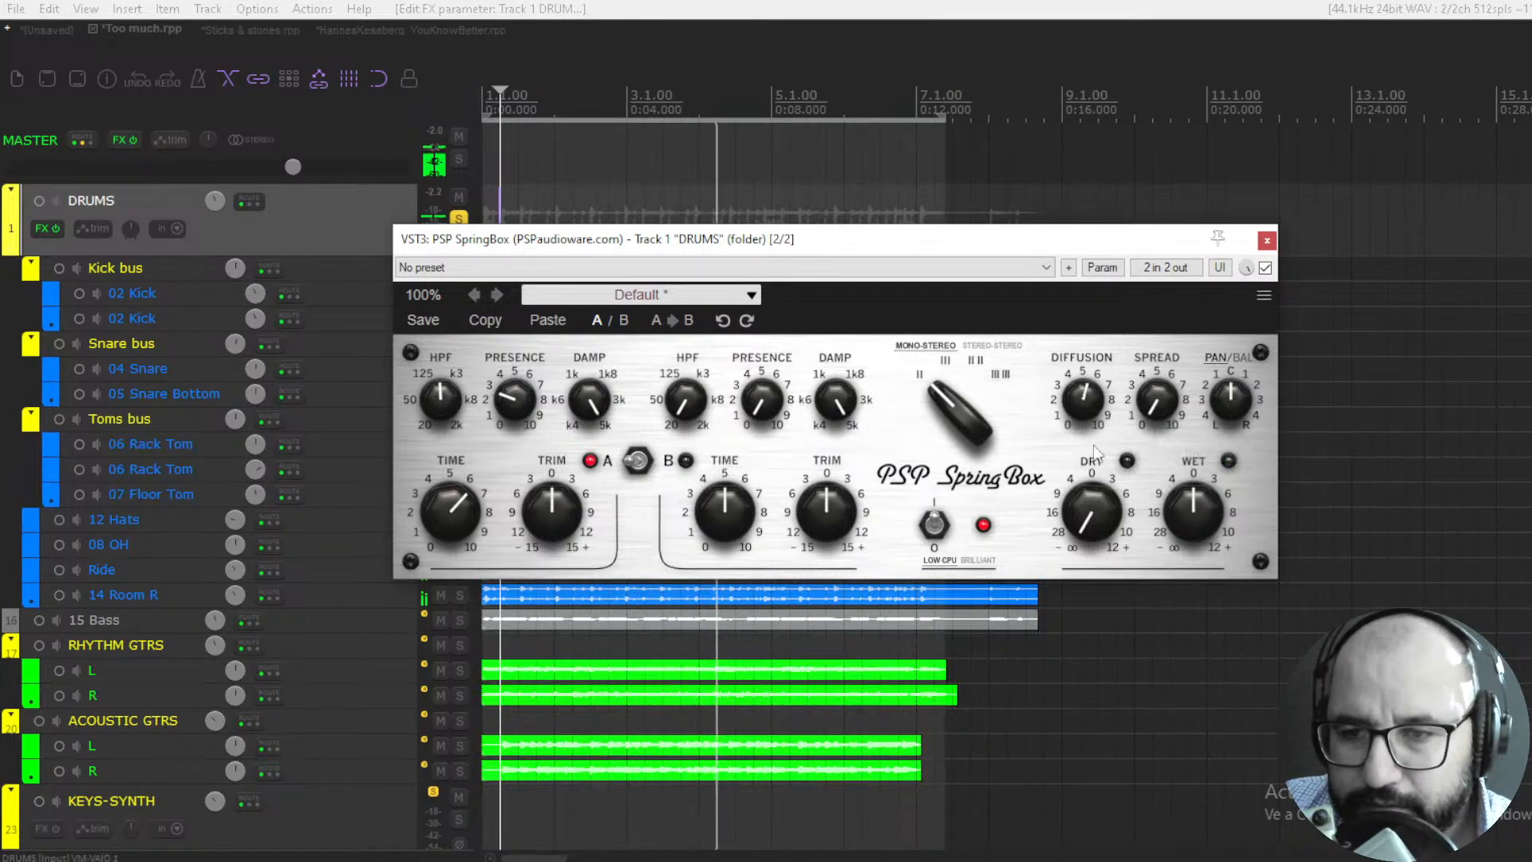
- Audition diffusion at maximum, set it to about 8, and restore the dry level to 0 dB
left_click_drag(1083, 404, 1114, 147)
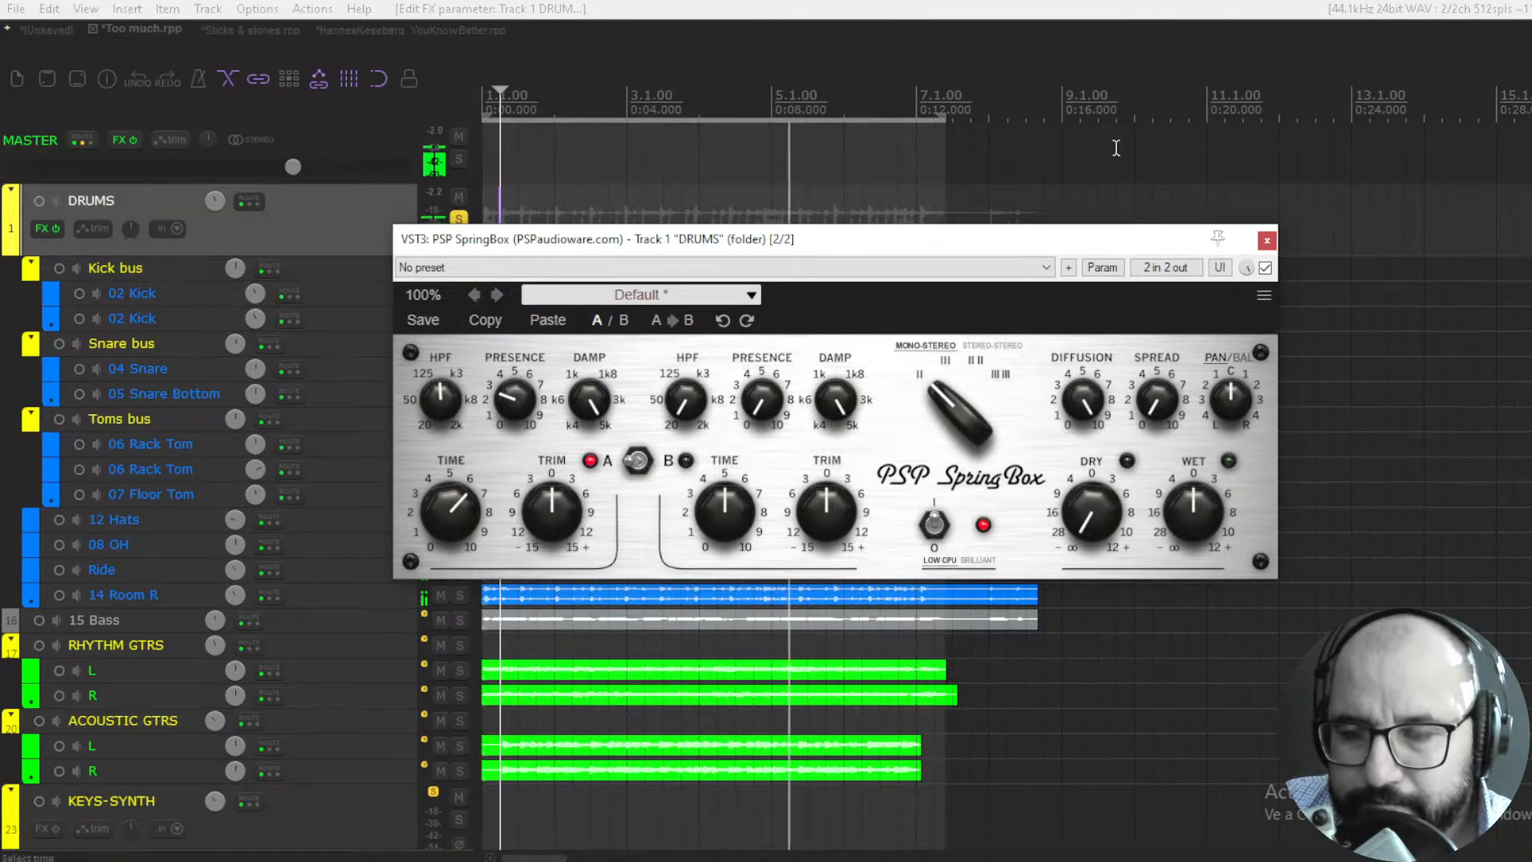
left_click_drag(1093, 388, 1094, 456)
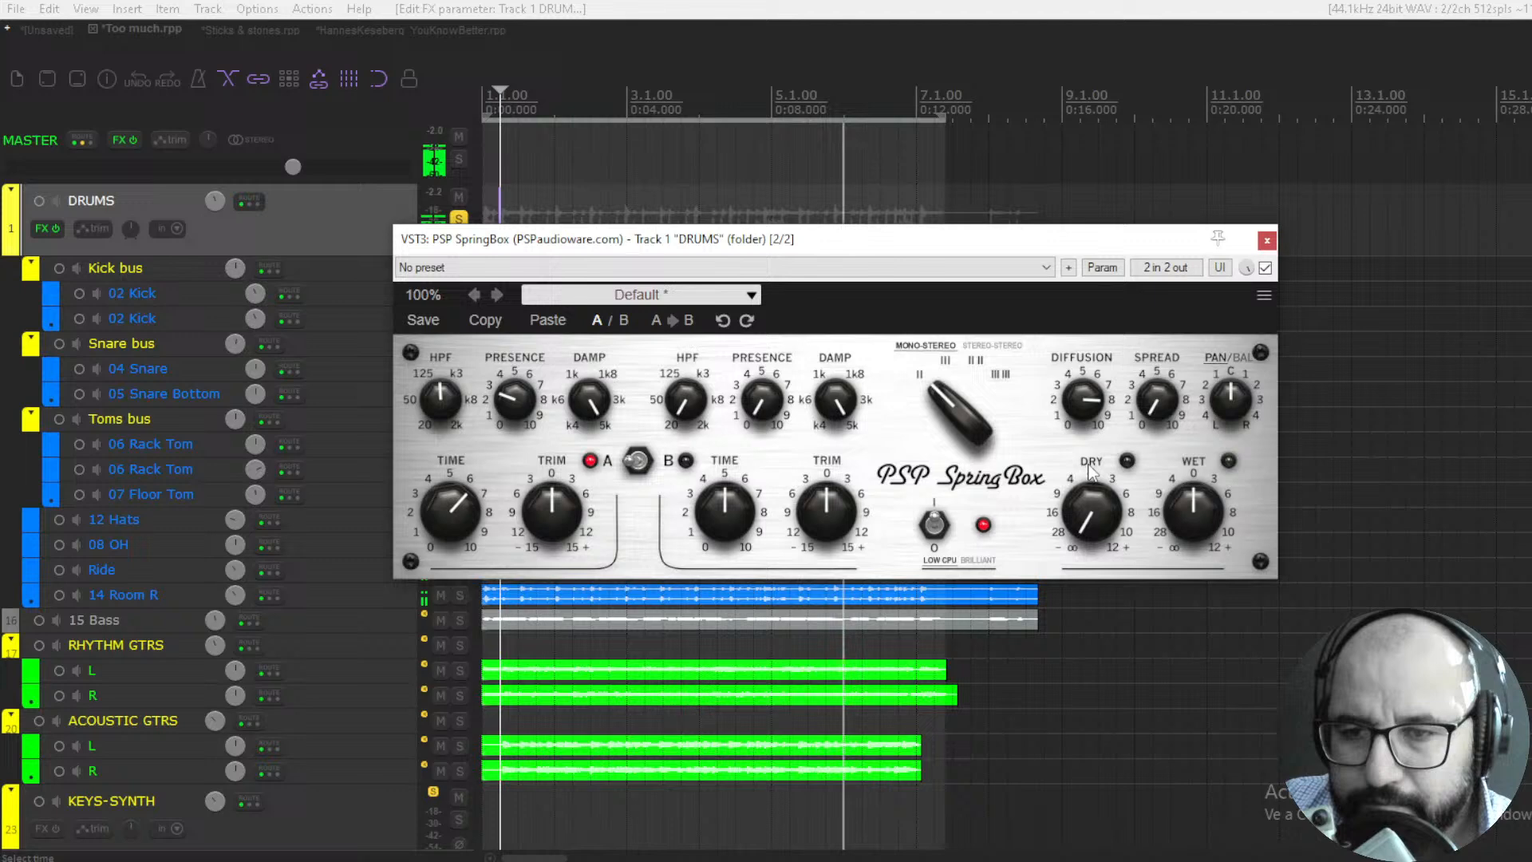
double_click(1091, 516)
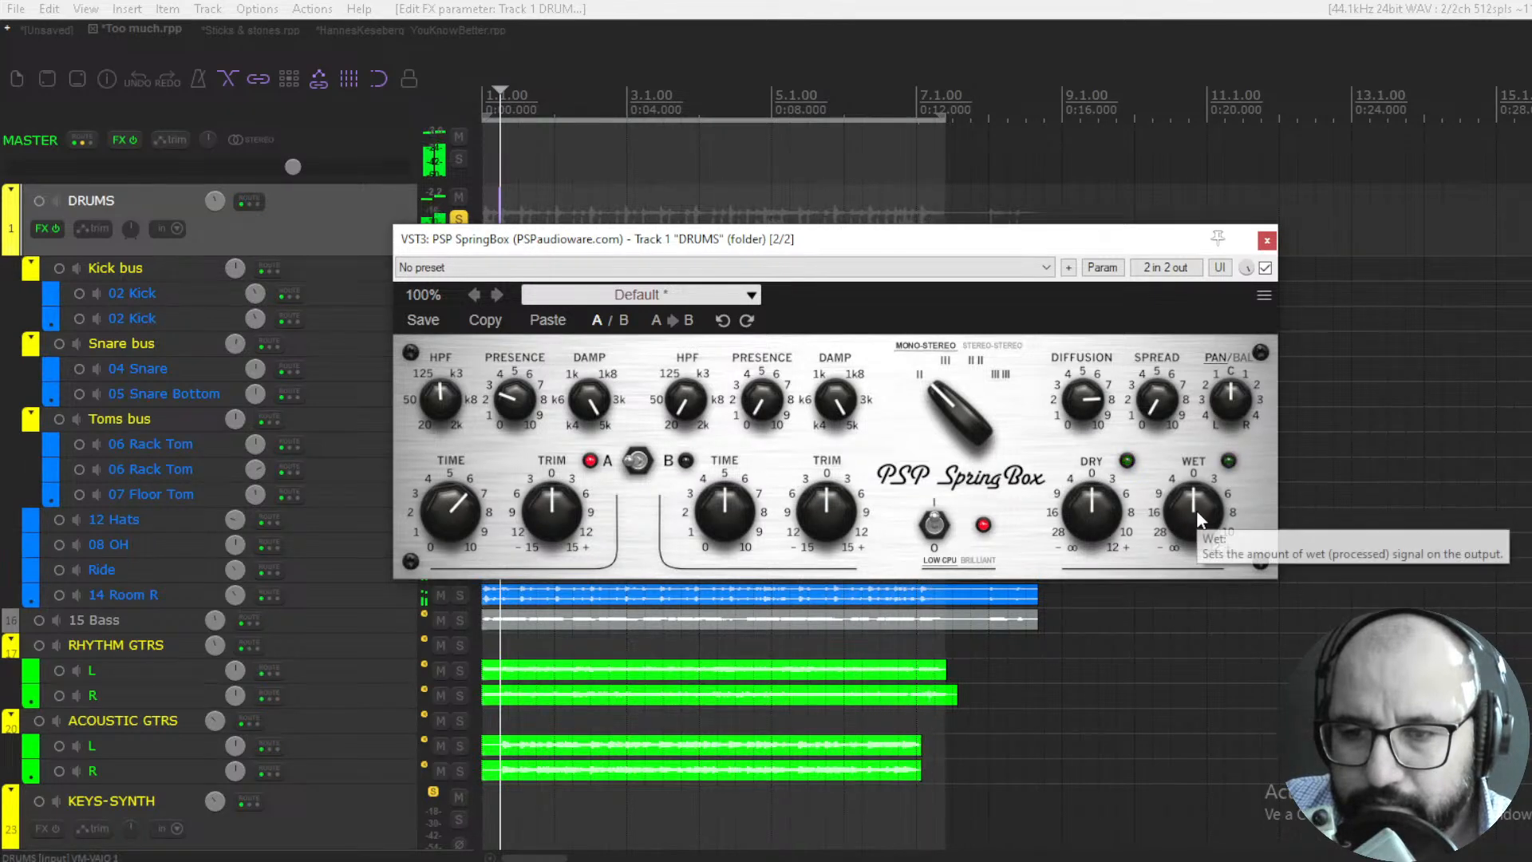
- Blend the wet level up from minimum to 0 dB while the drums play, with the Snare bus soloed
left_click_drag(1196, 510, 1180, 768)
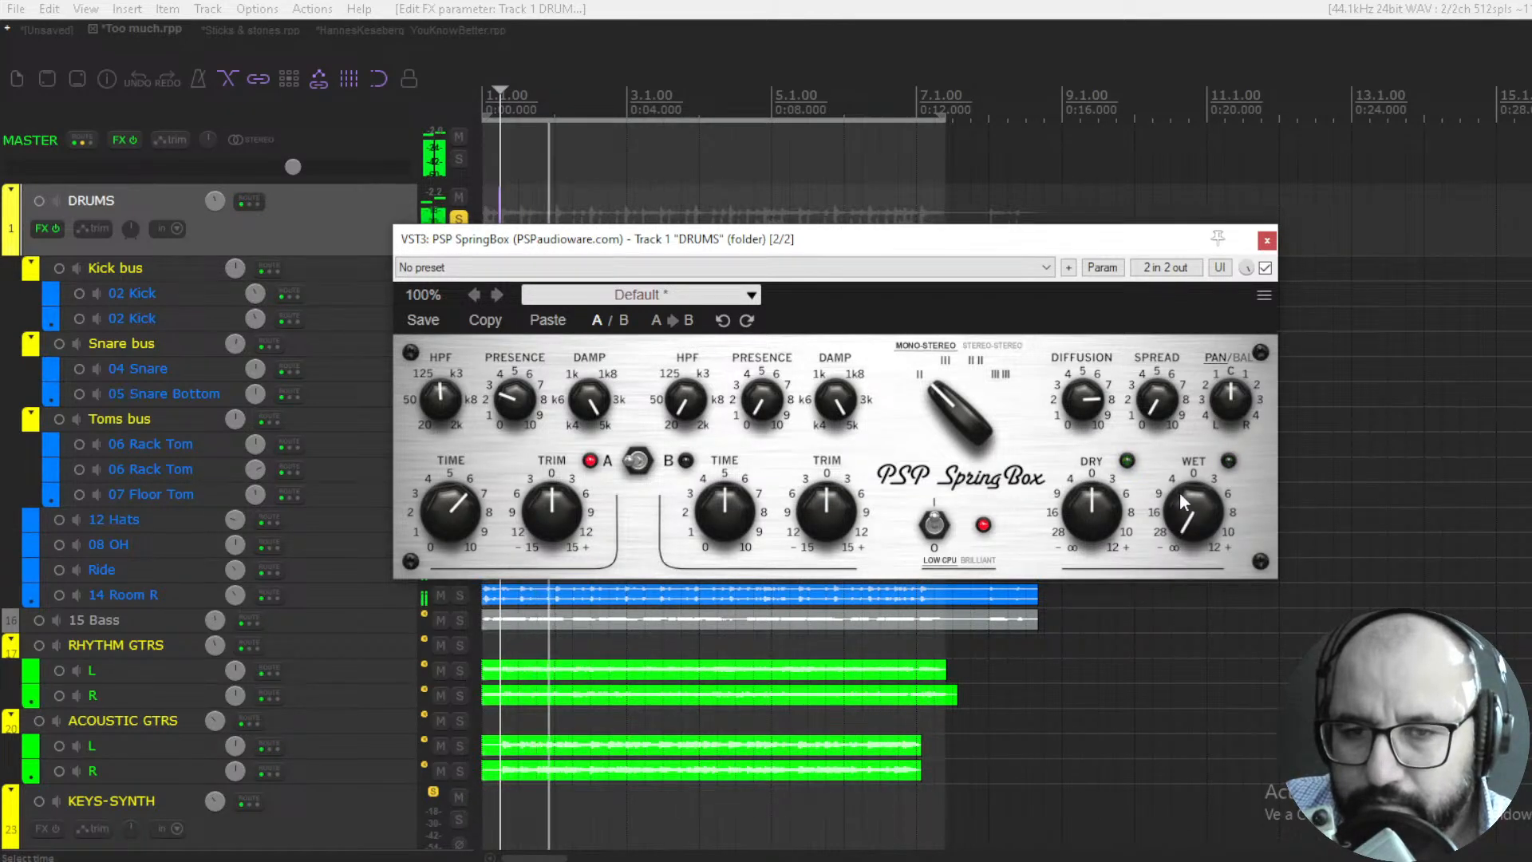
left_click_drag(1179, 492, 1200, 418)
left_click_drag(1094, 251, 1201, 245)
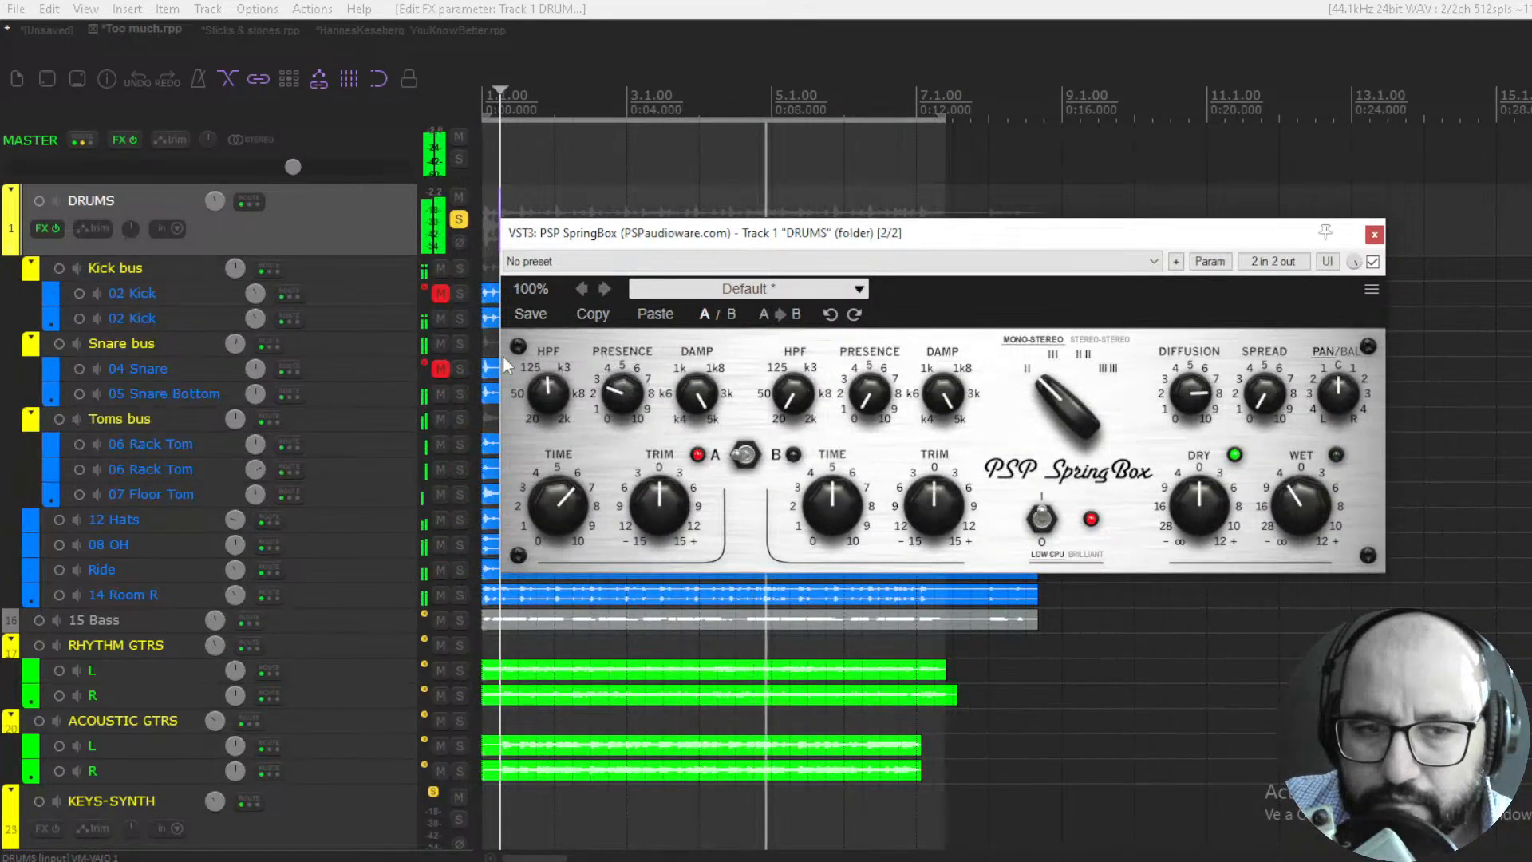
left_click(459, 343)
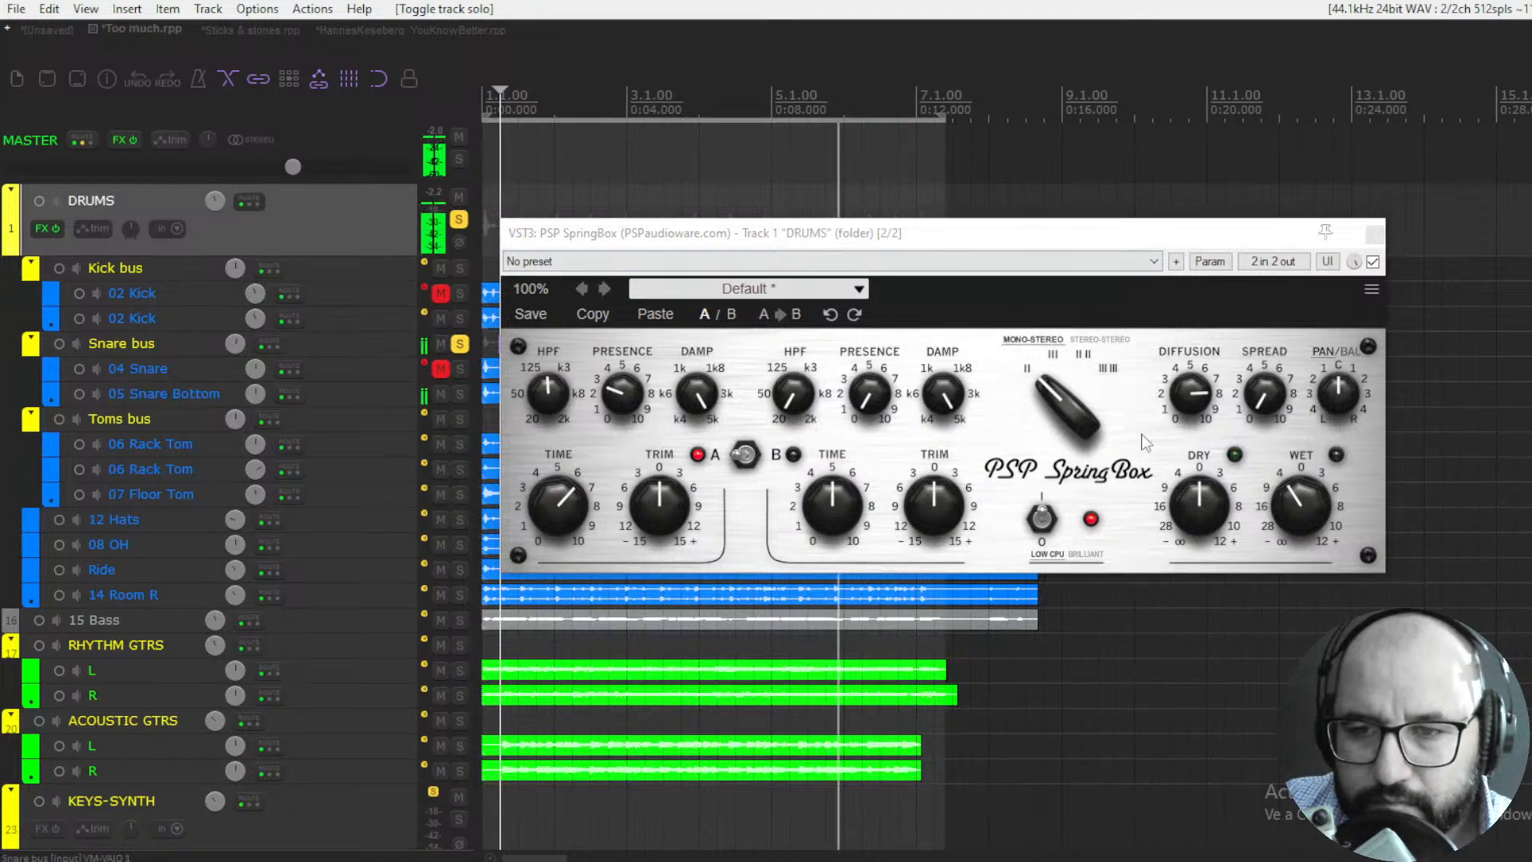
left_click_drag(1292, 515, 1292, 504)
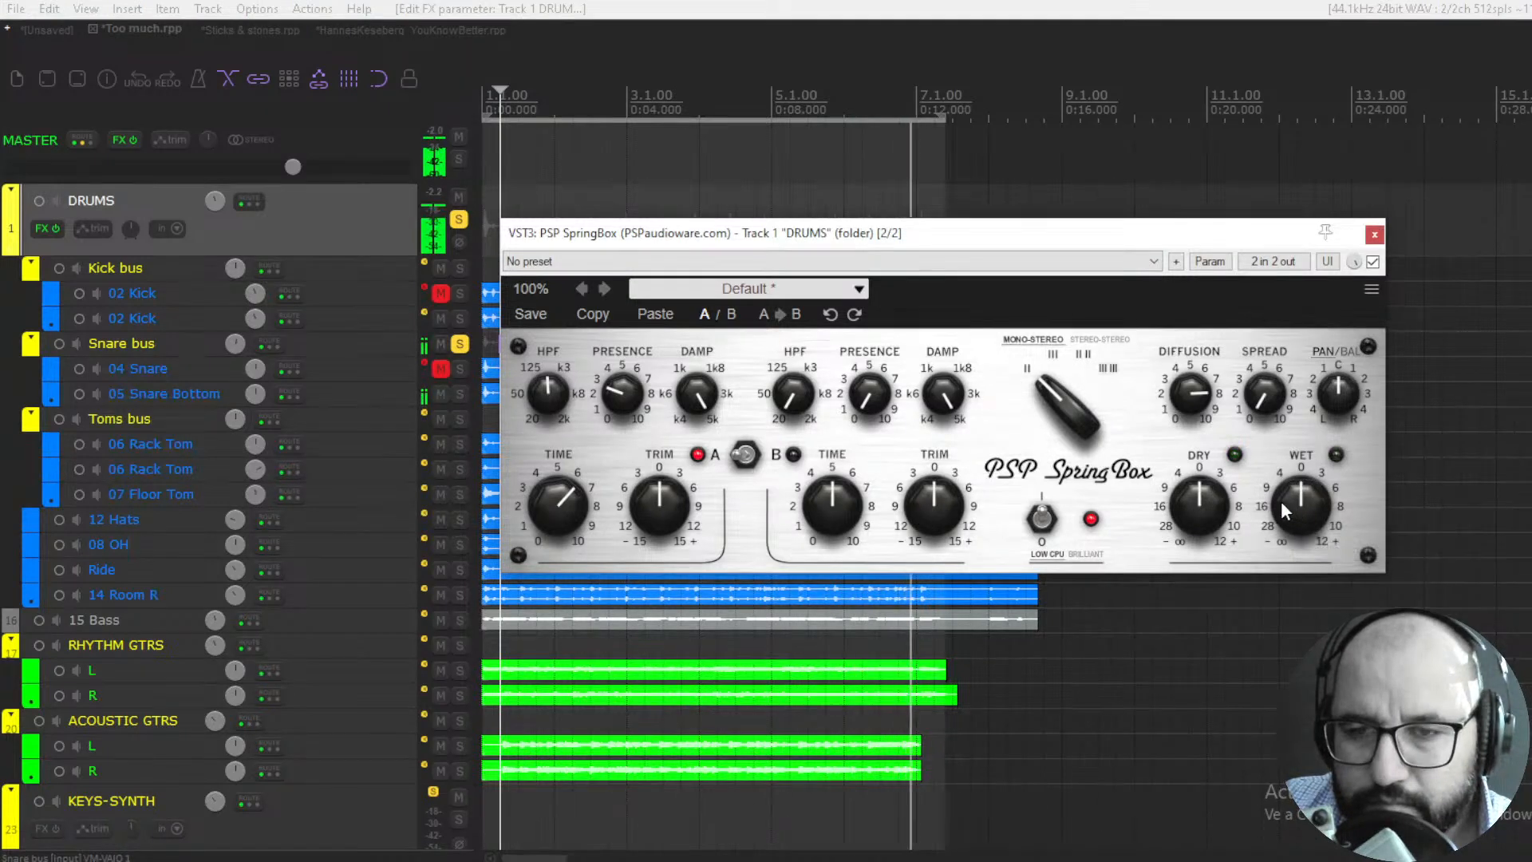
- Compare the snare with SpringBox bypassed and enabled, stop playback, and close the plugin with all solos cleared
left_click(1372, 261)
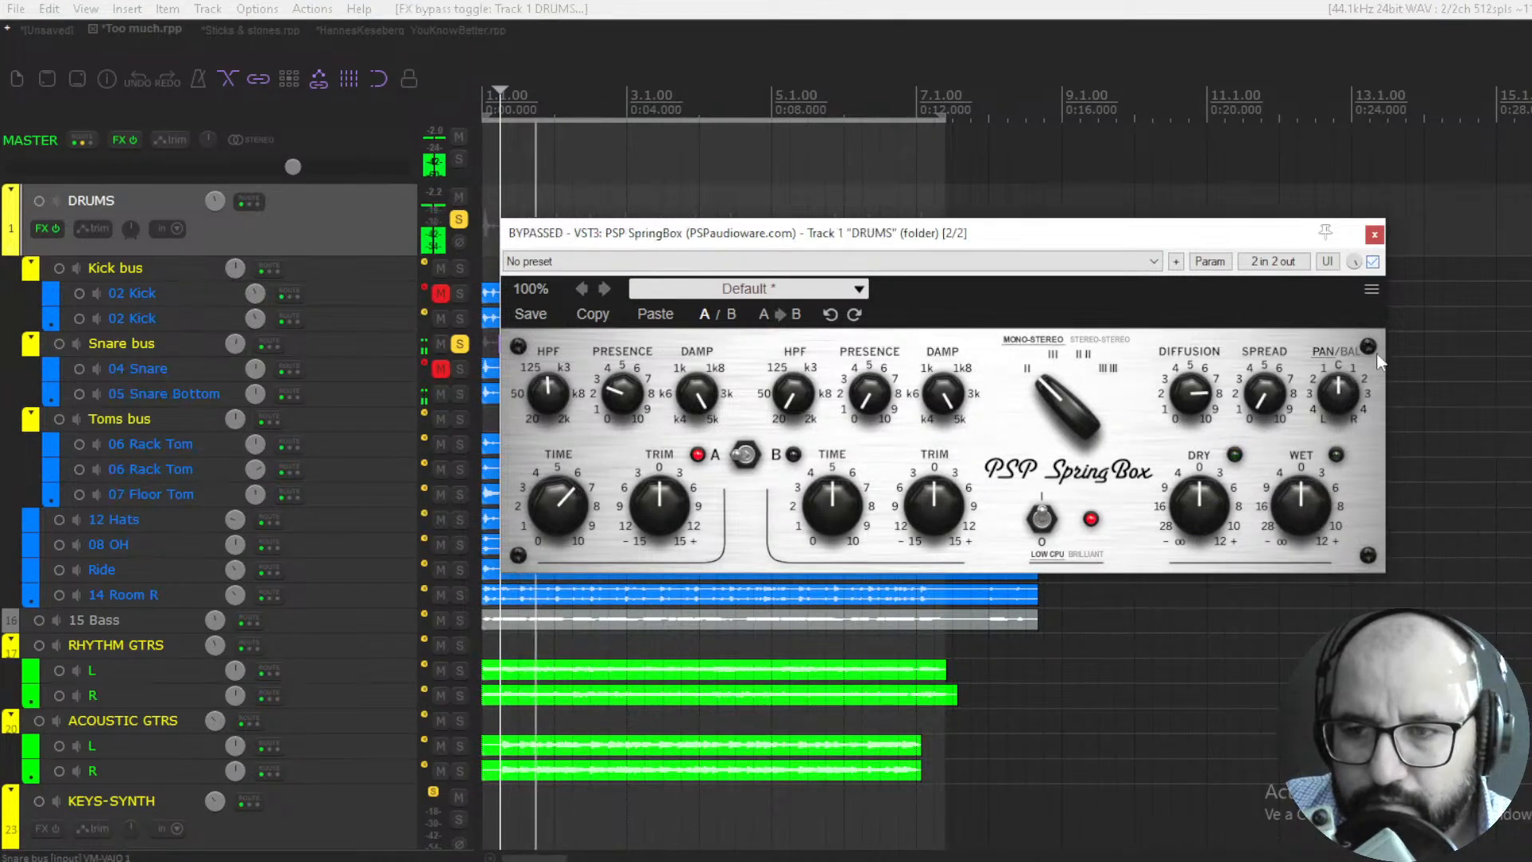
left_click(1372, 262)
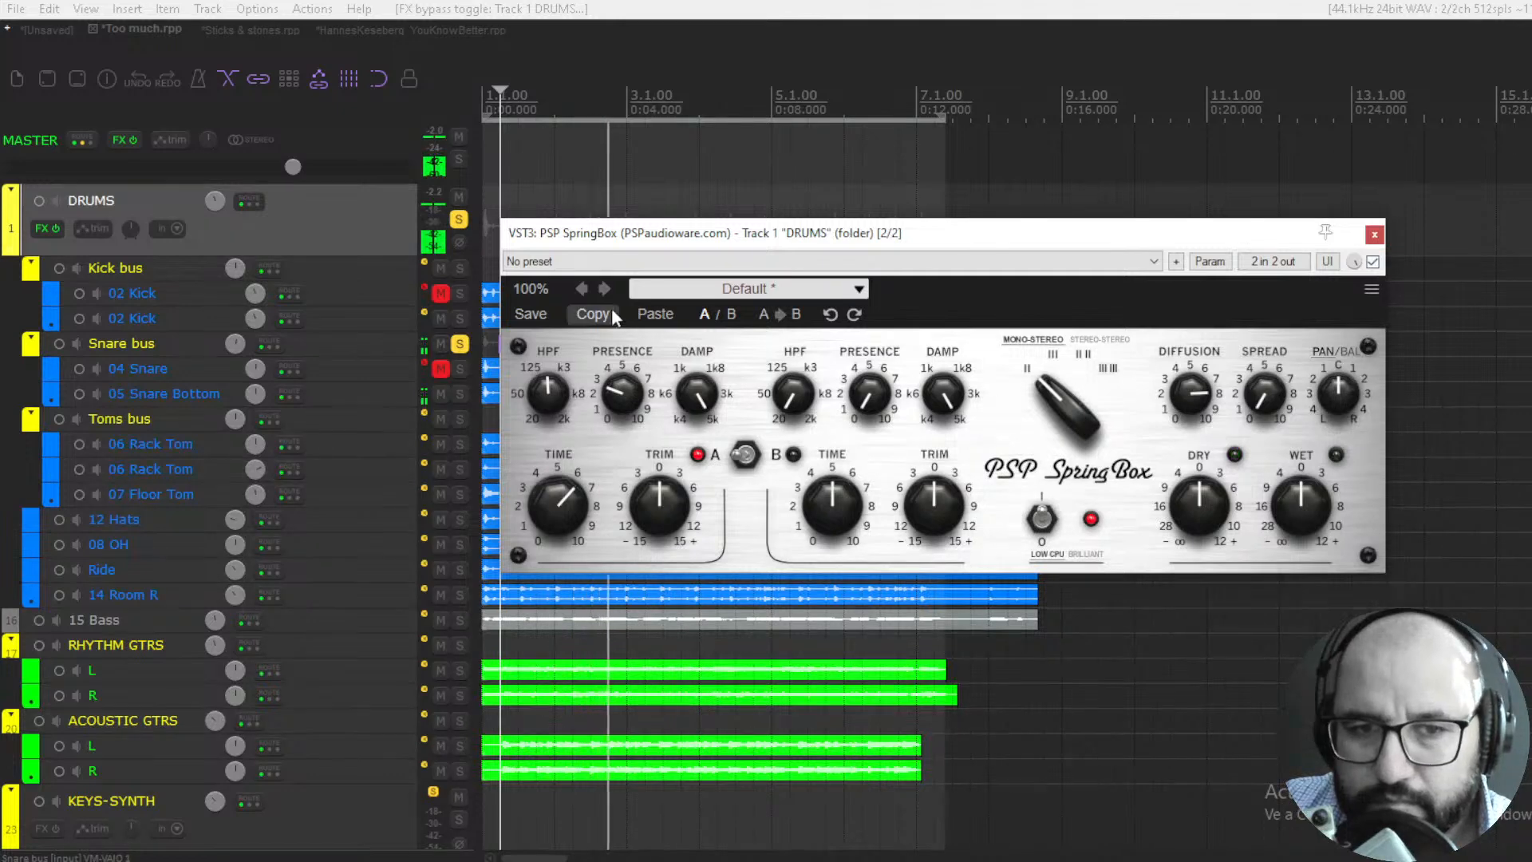
key("space")
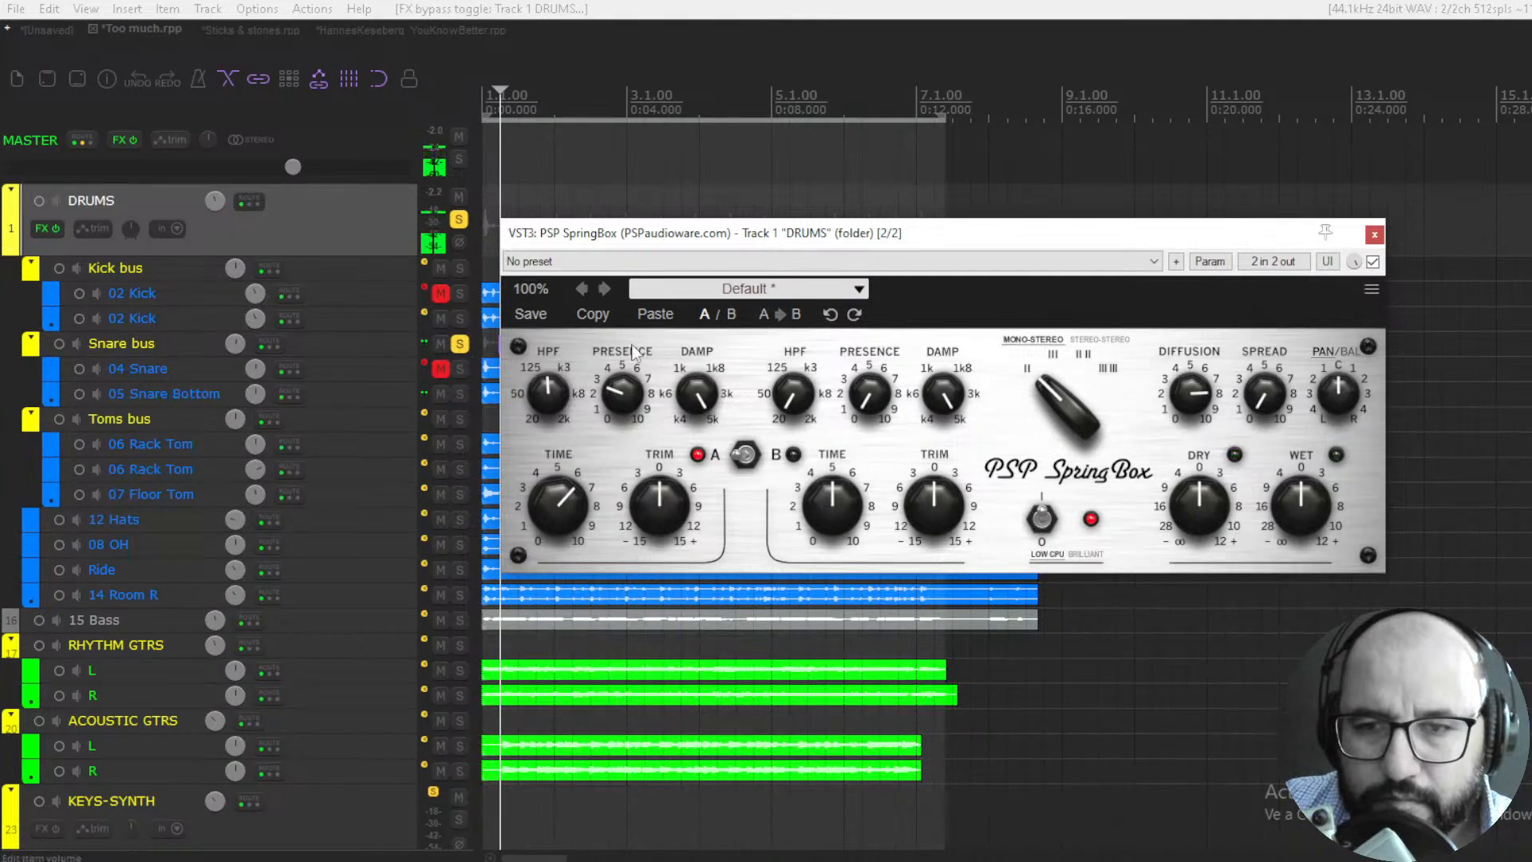
left_click(467, 340)
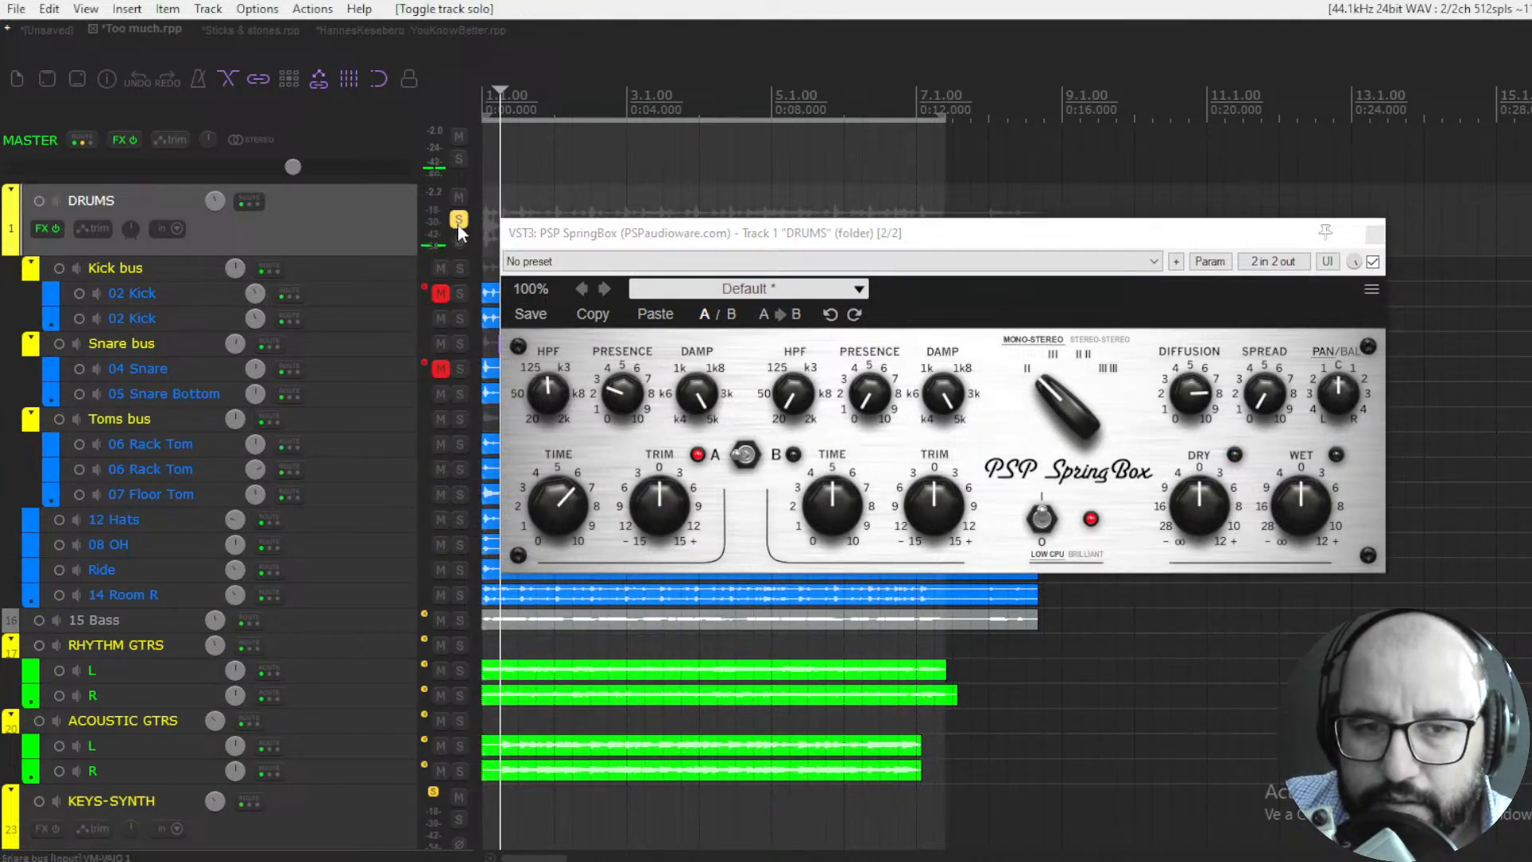
left_click(1374, 233)
- Solo the VOCALS folder, start playback, and open and enable its bypassed PSP SpringBox
scroll(405, 583, "down", 8)
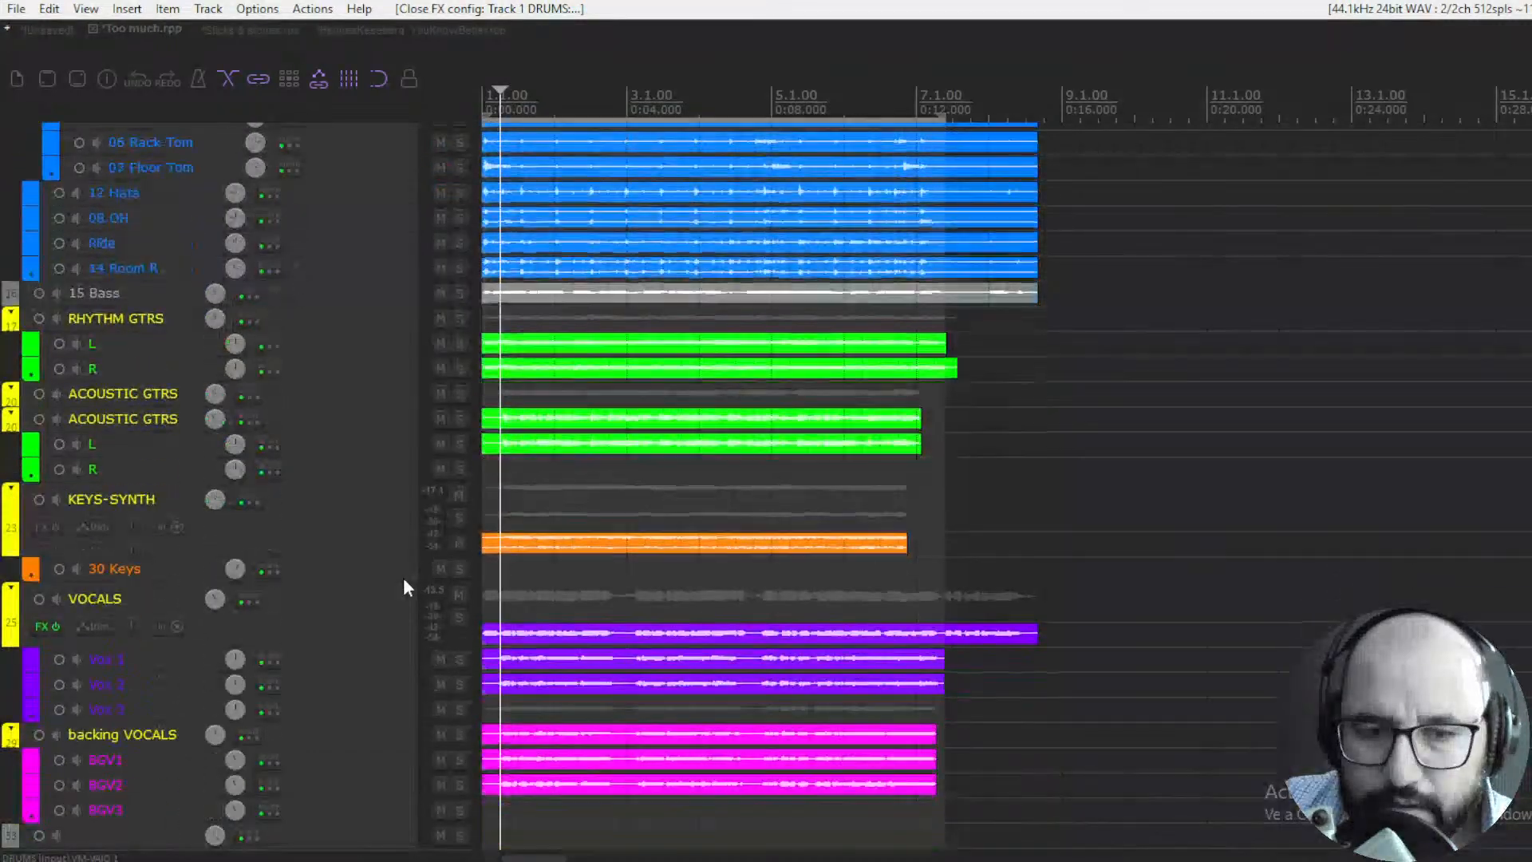
left_click(459, 543)
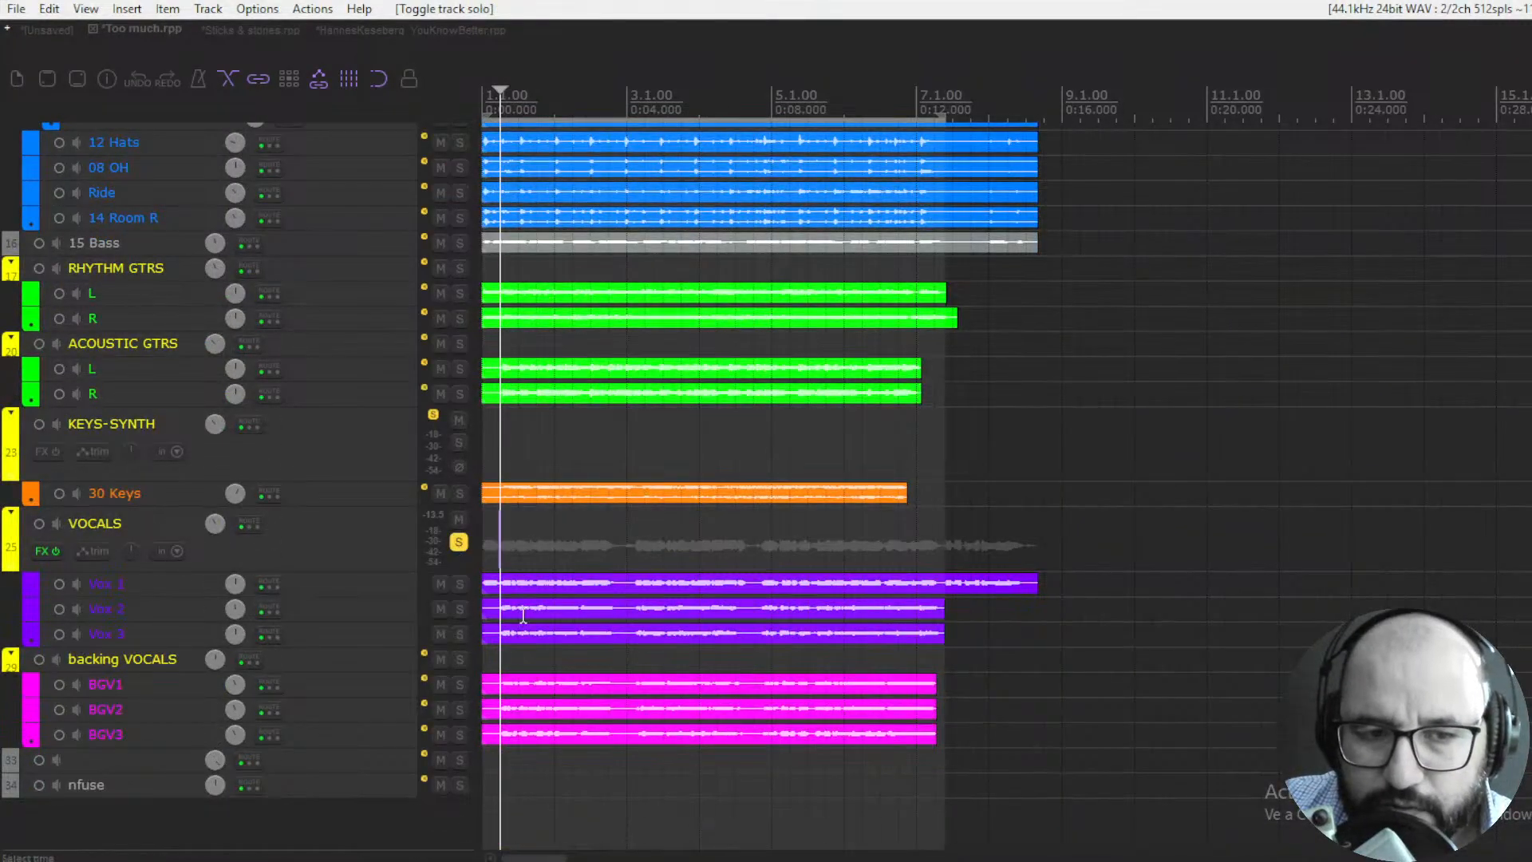
key("space")
right_click(35, 553)
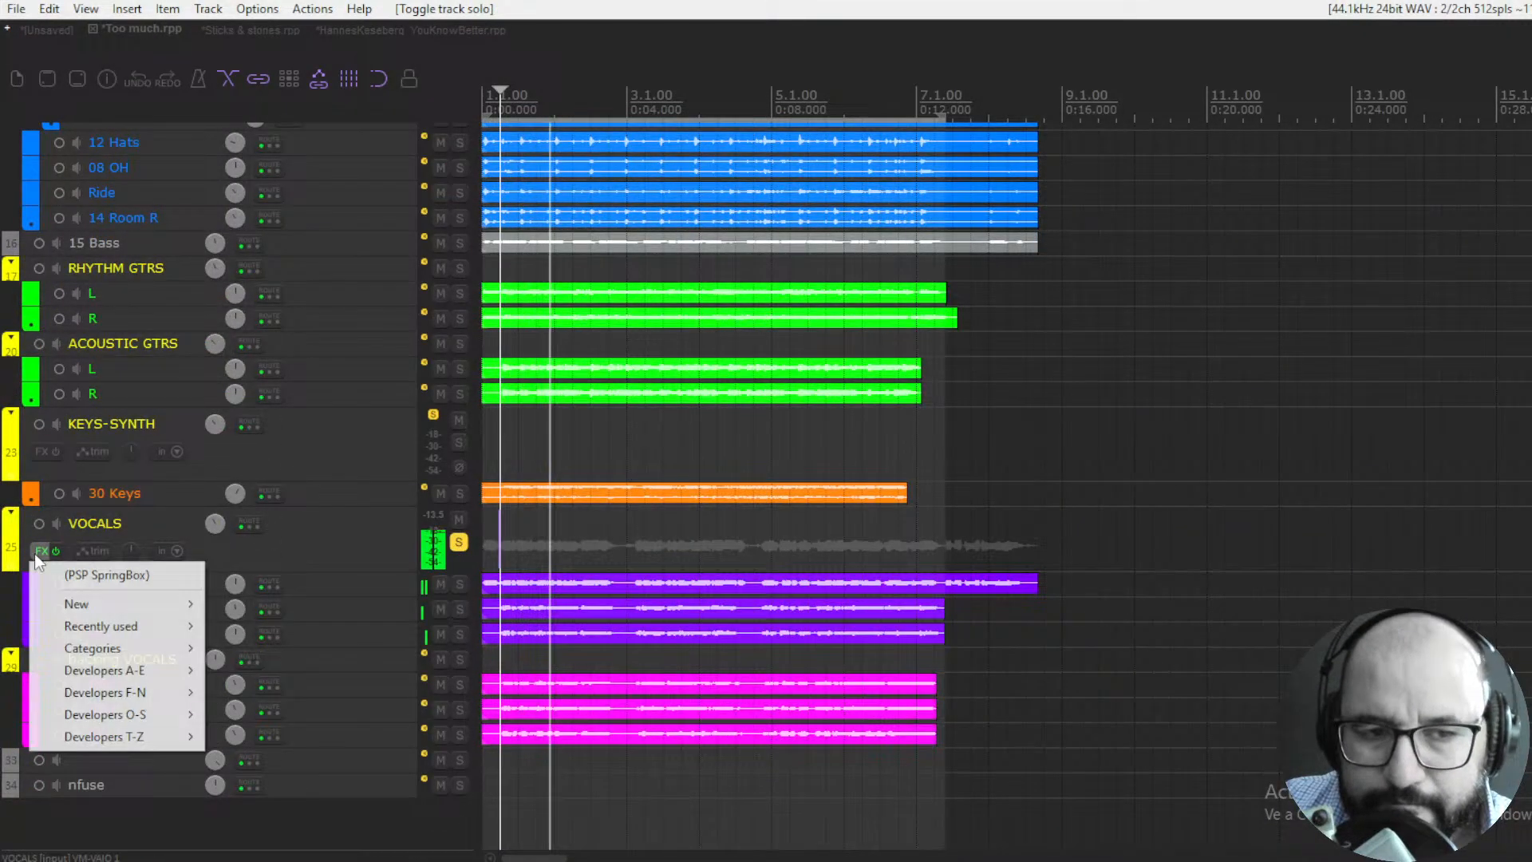
left_click(72, 575)
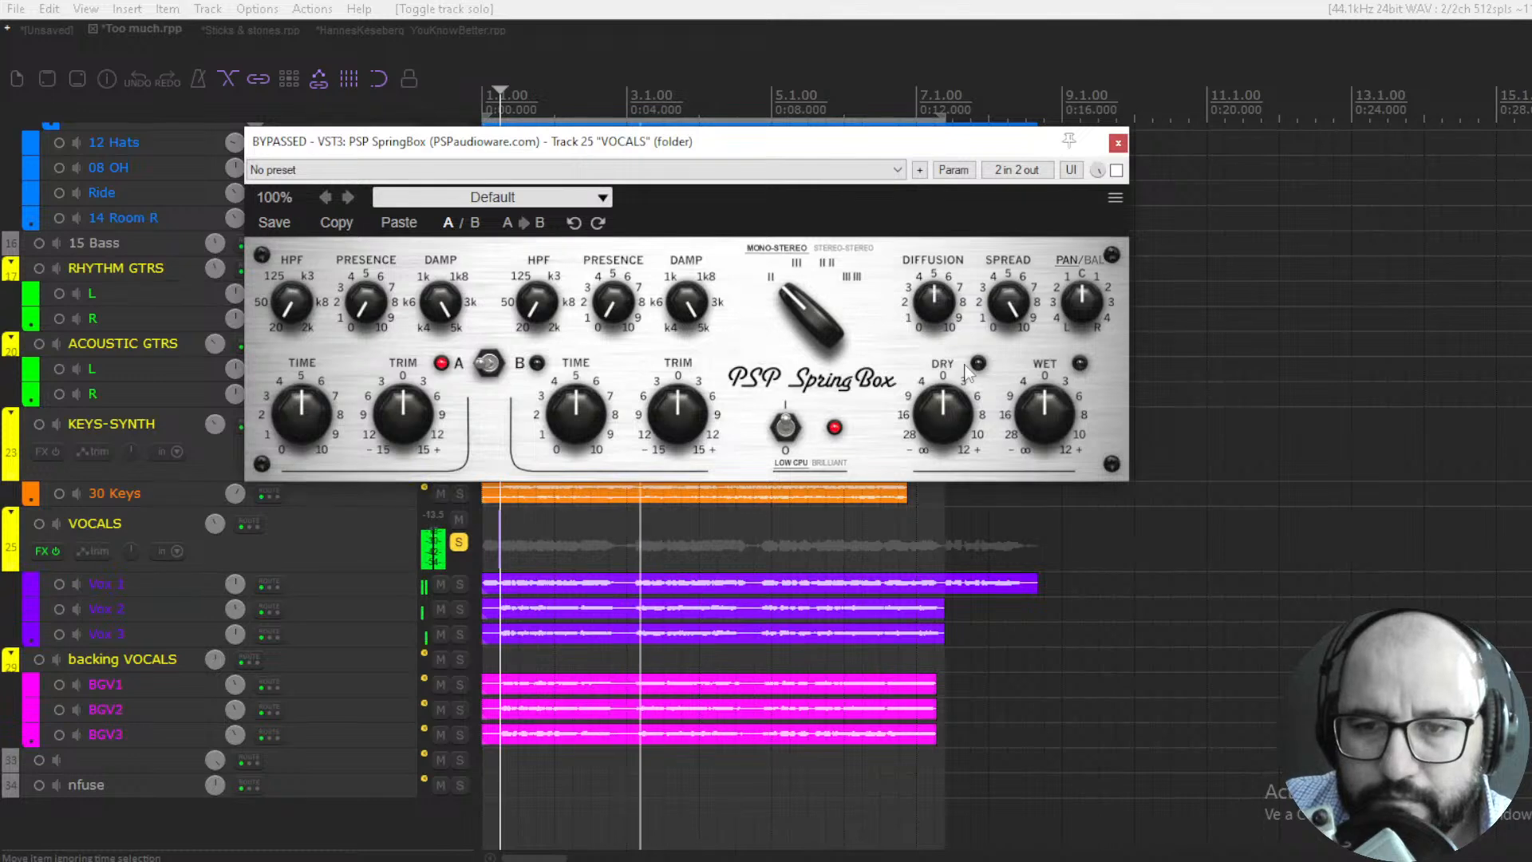
left_click(1117, 170)
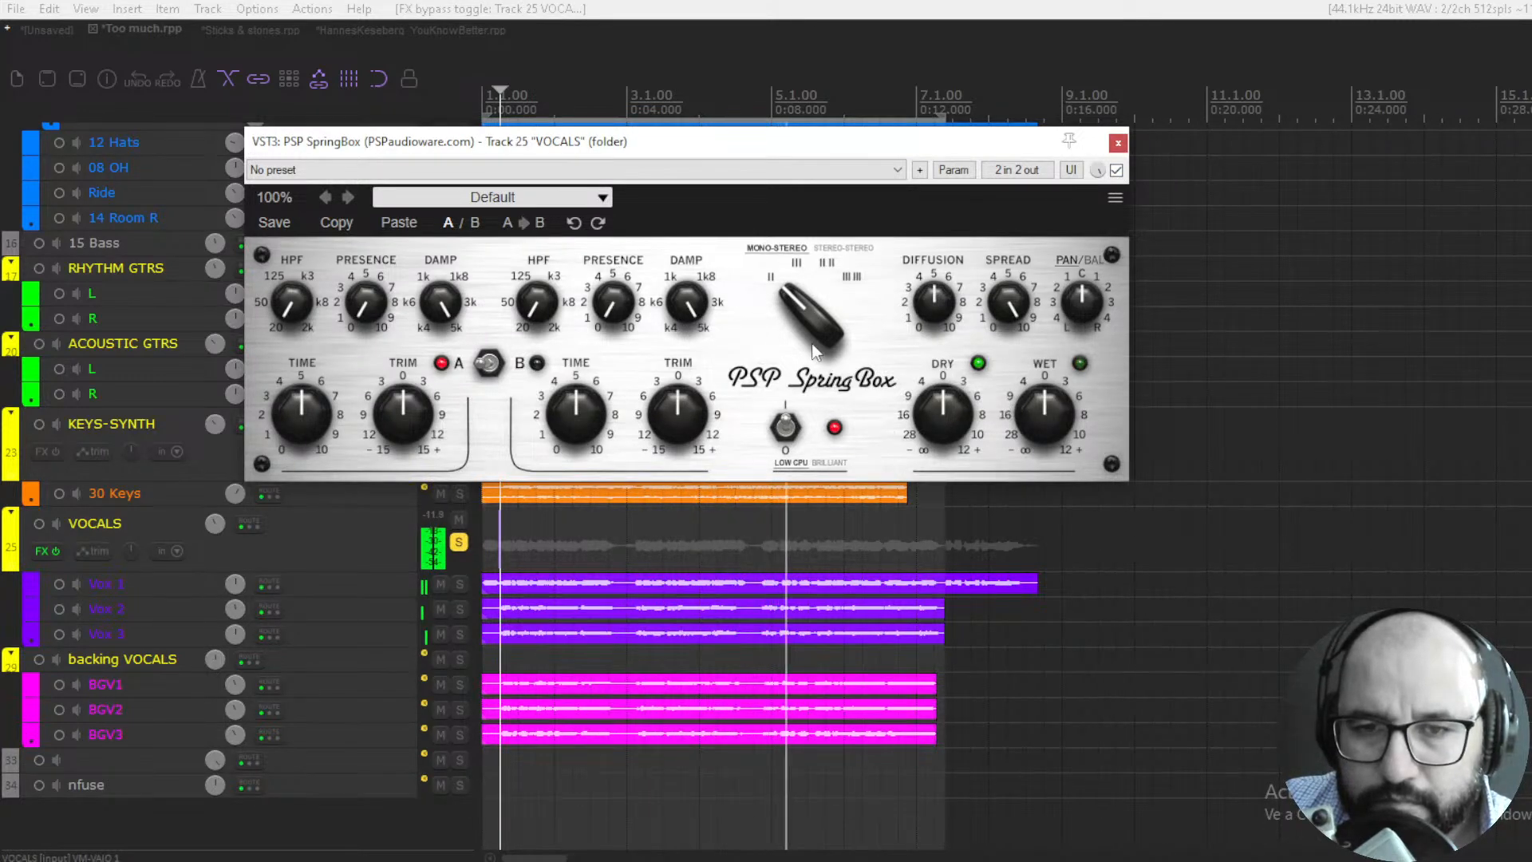
- Set the vocal SpringBox to type III III, wet about -3 dB, setup A HPF about 150 Hz and presence about 2.5
key("space")
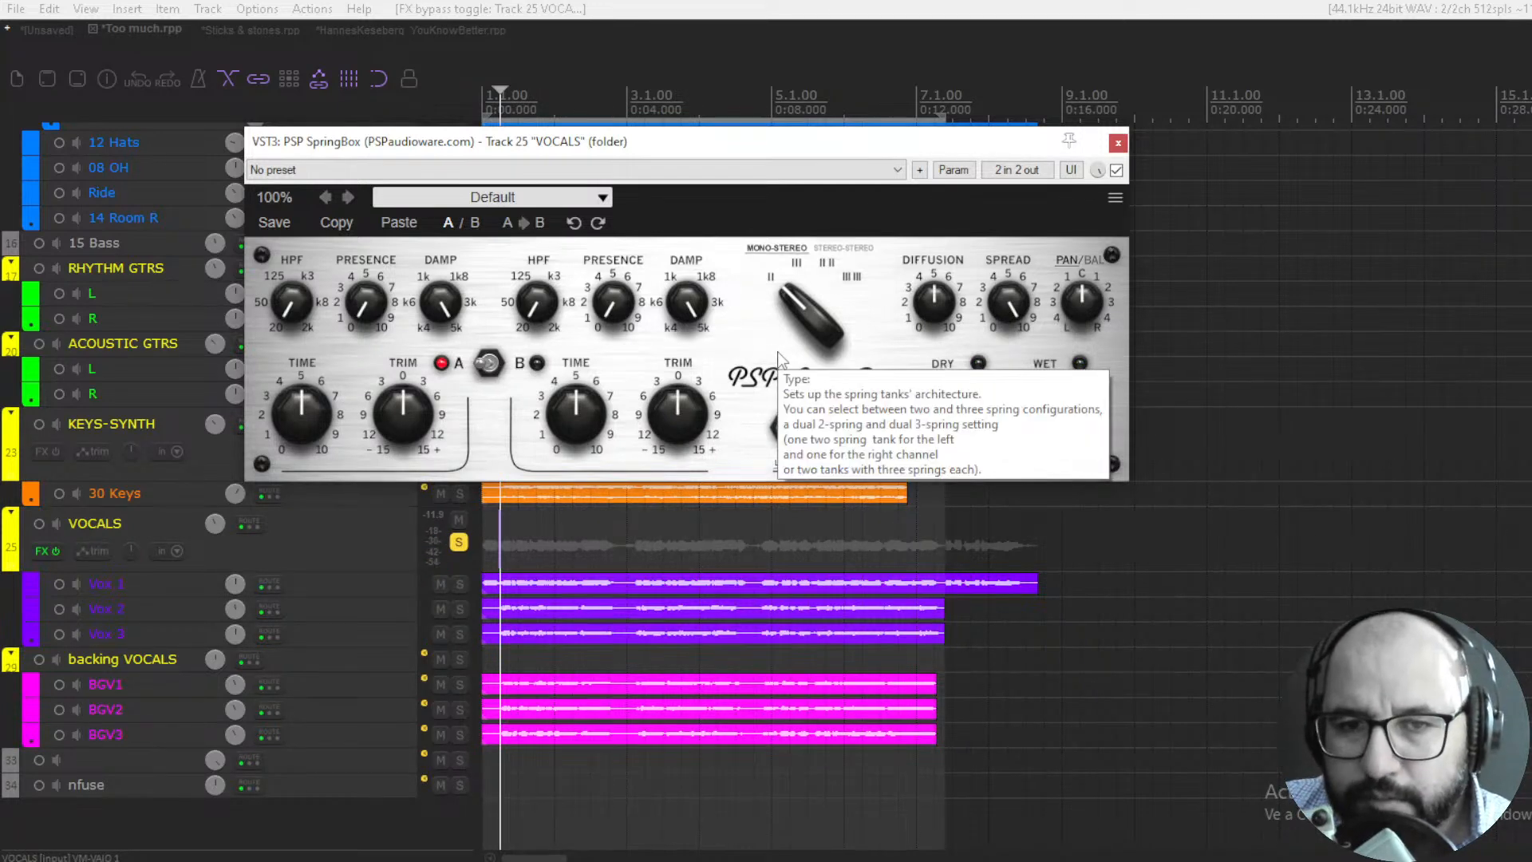
left_click_drag(806, 318, 840, 198)
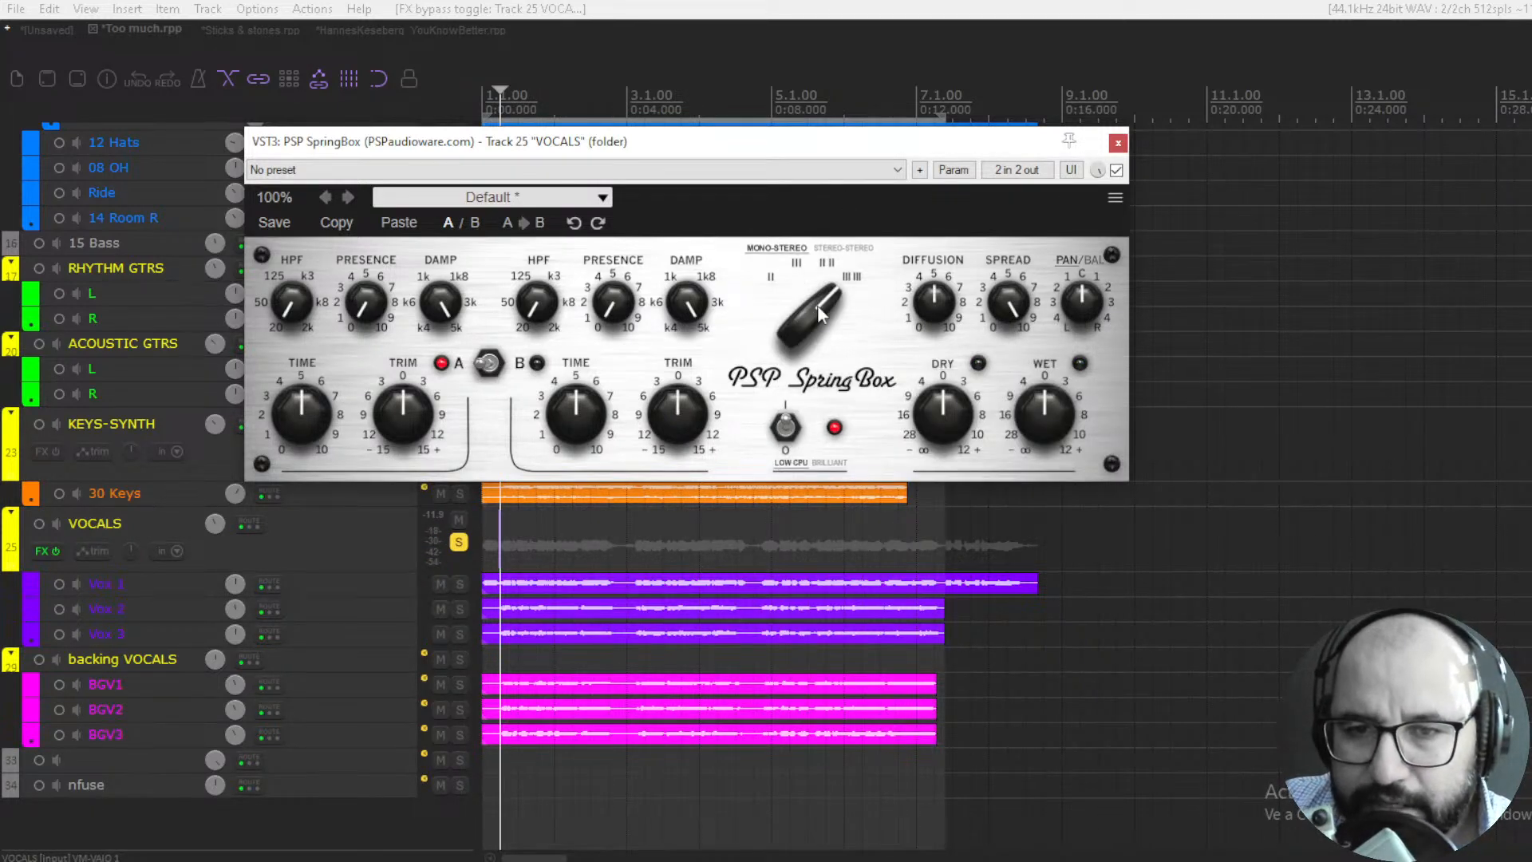
key("space")
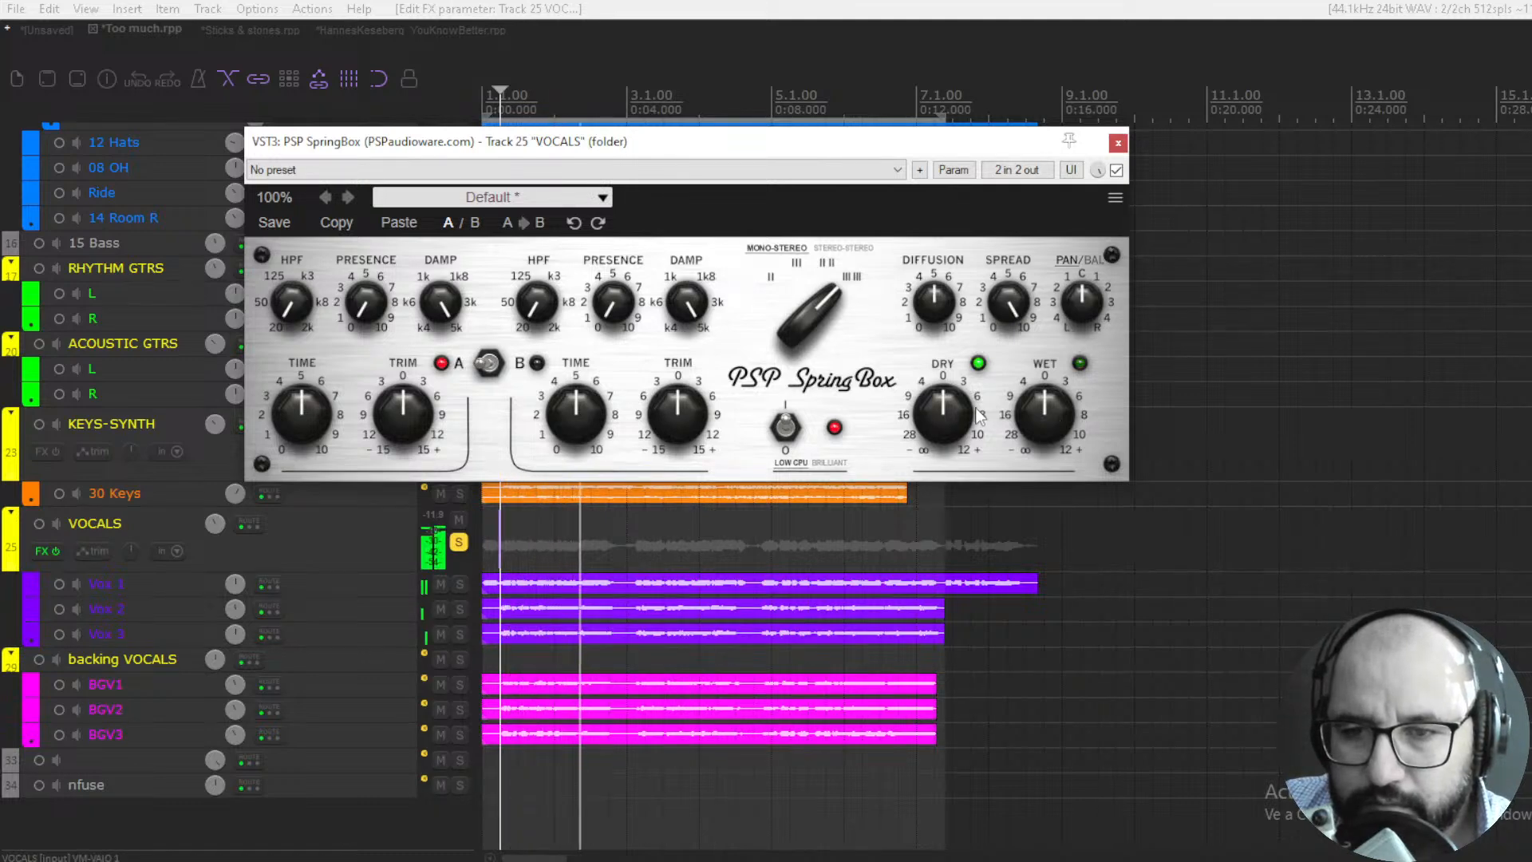
mouse_move(1052, 408)
left_mouse_down()
mouse_move(1043, 469)
mouse_move(1041, 418)
left_mouse_up()
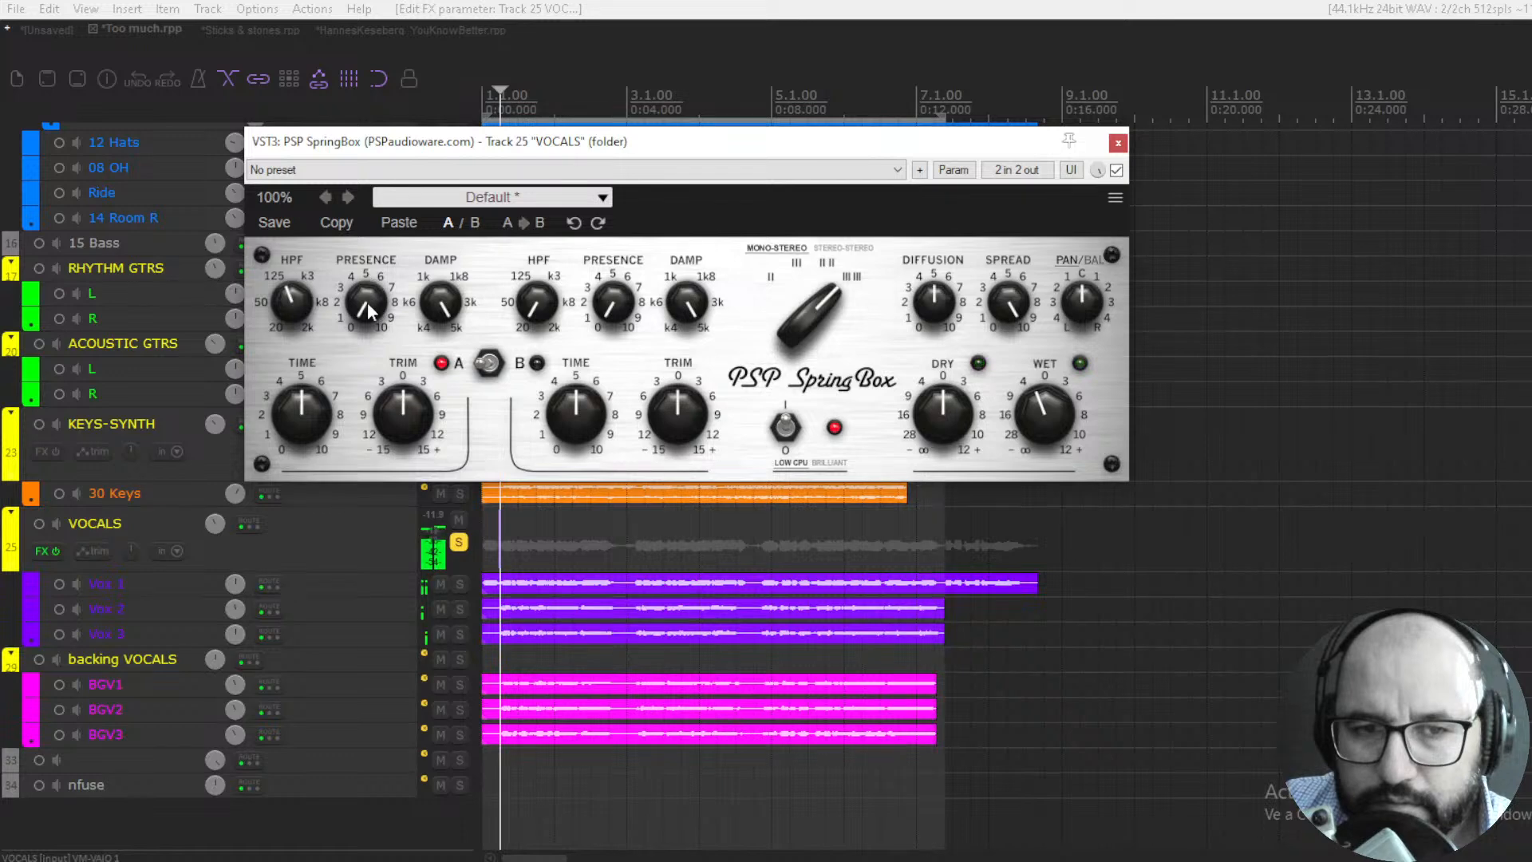
left_click_drag(364, 305, 363, 272)
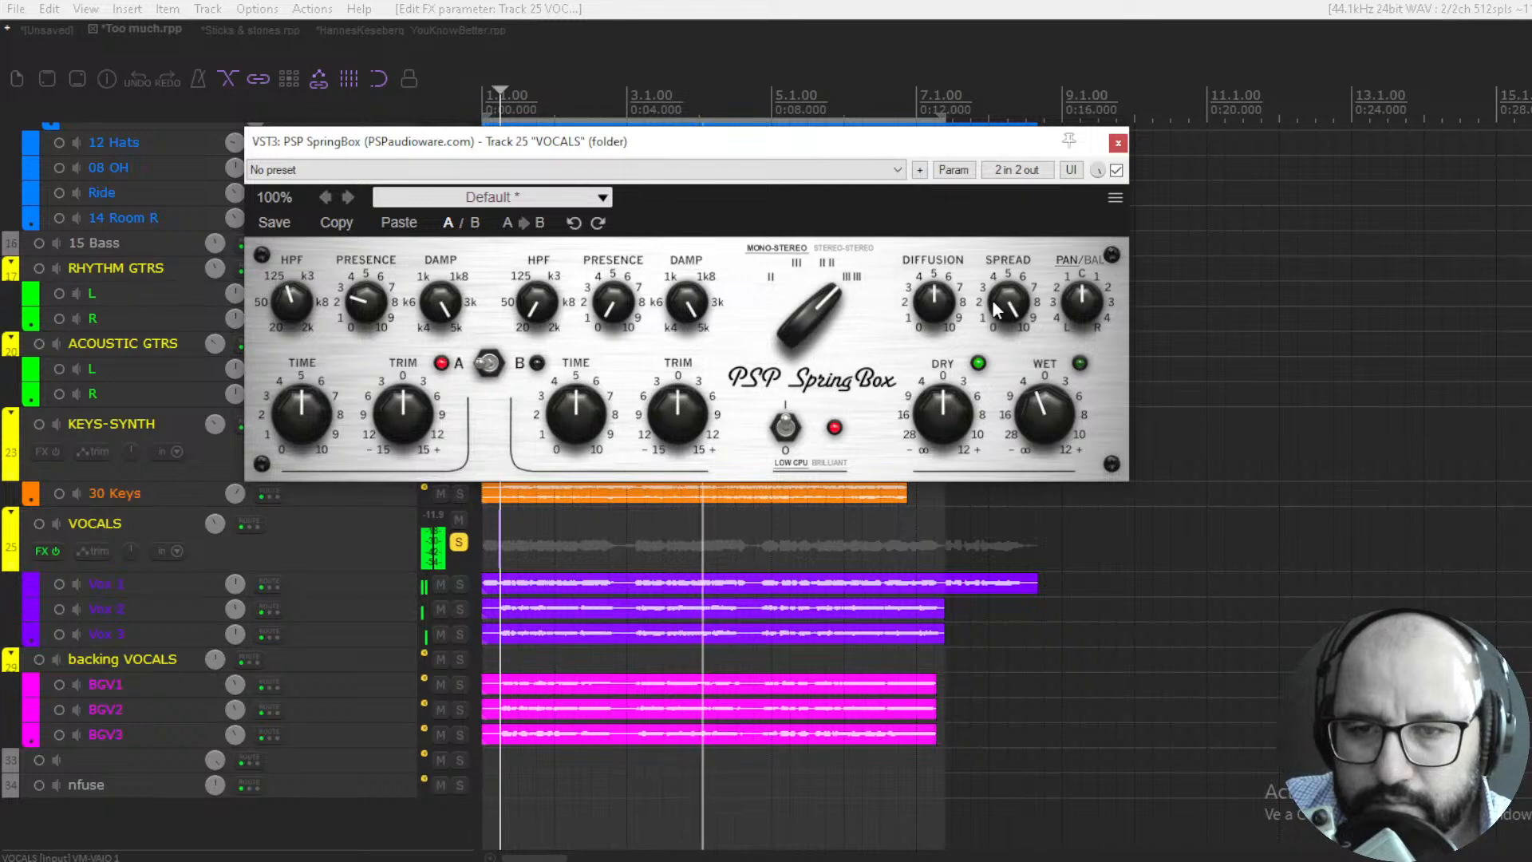
- Compare the playing vocals with SpringBox bypassed and enabled, stop playback, and close the plugin in bypass
left_click(1117, 171)
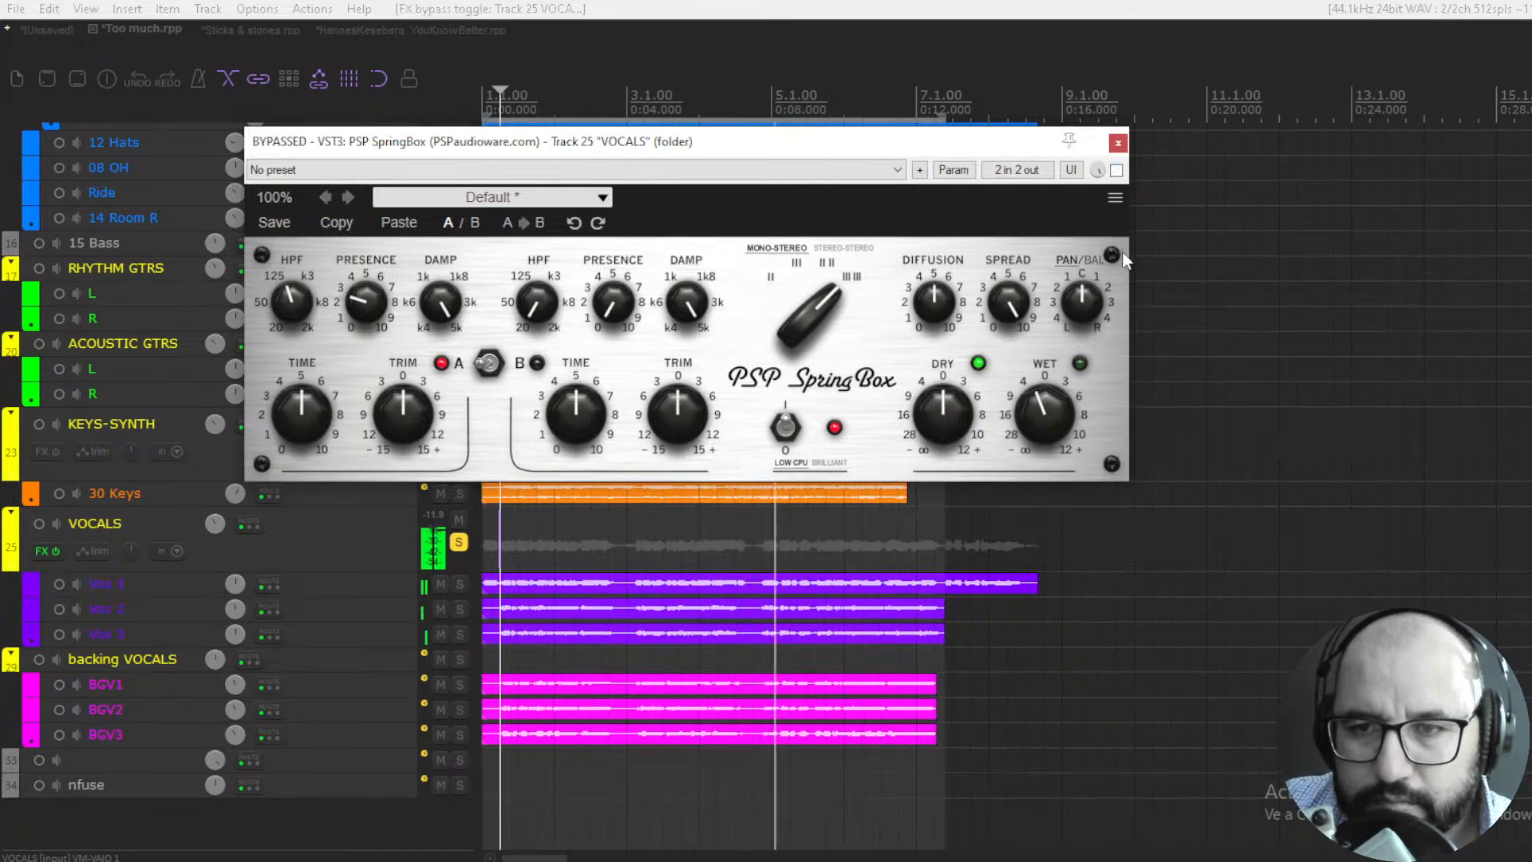
left_click(1116, 170)
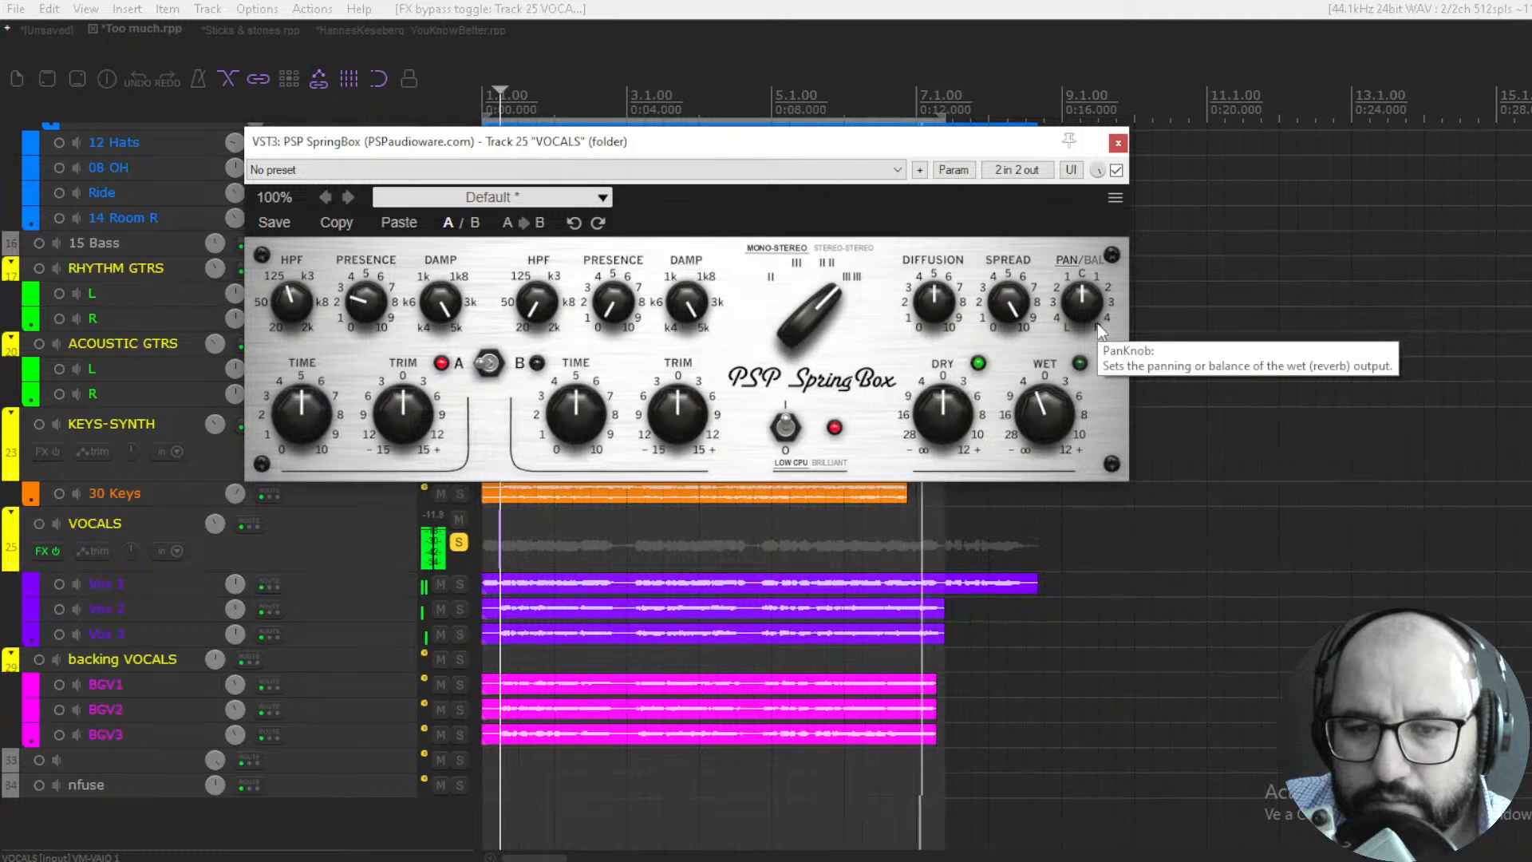
key("space")
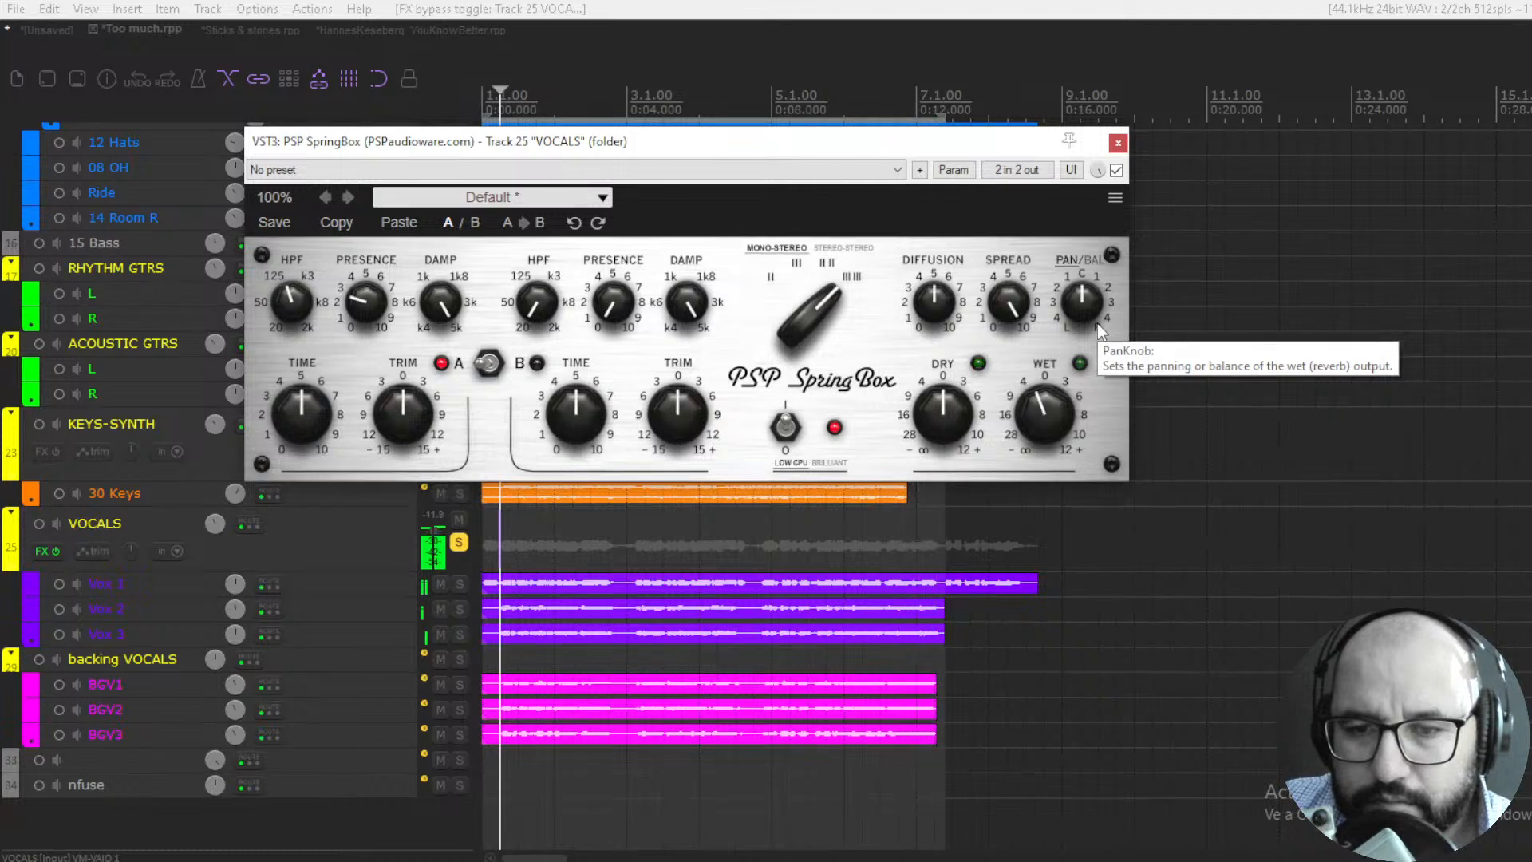
left_click(1116, 171)
left_click(1119, 141)
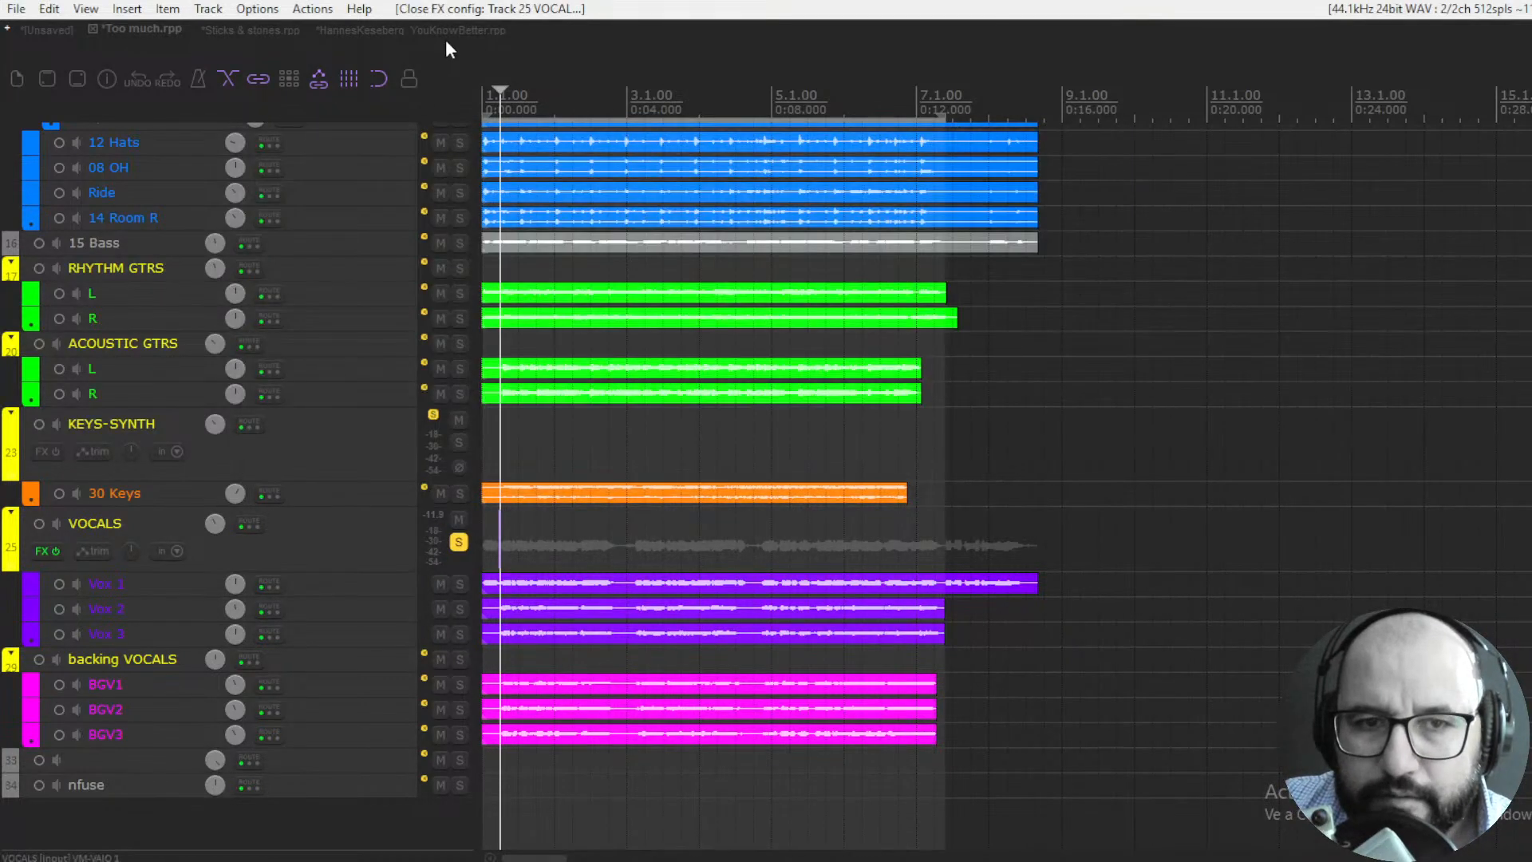
- Switch to the YouKnowBetter project and bring the Drum Bus's Pulsar Primavera window into focus
left_click(446, 34)
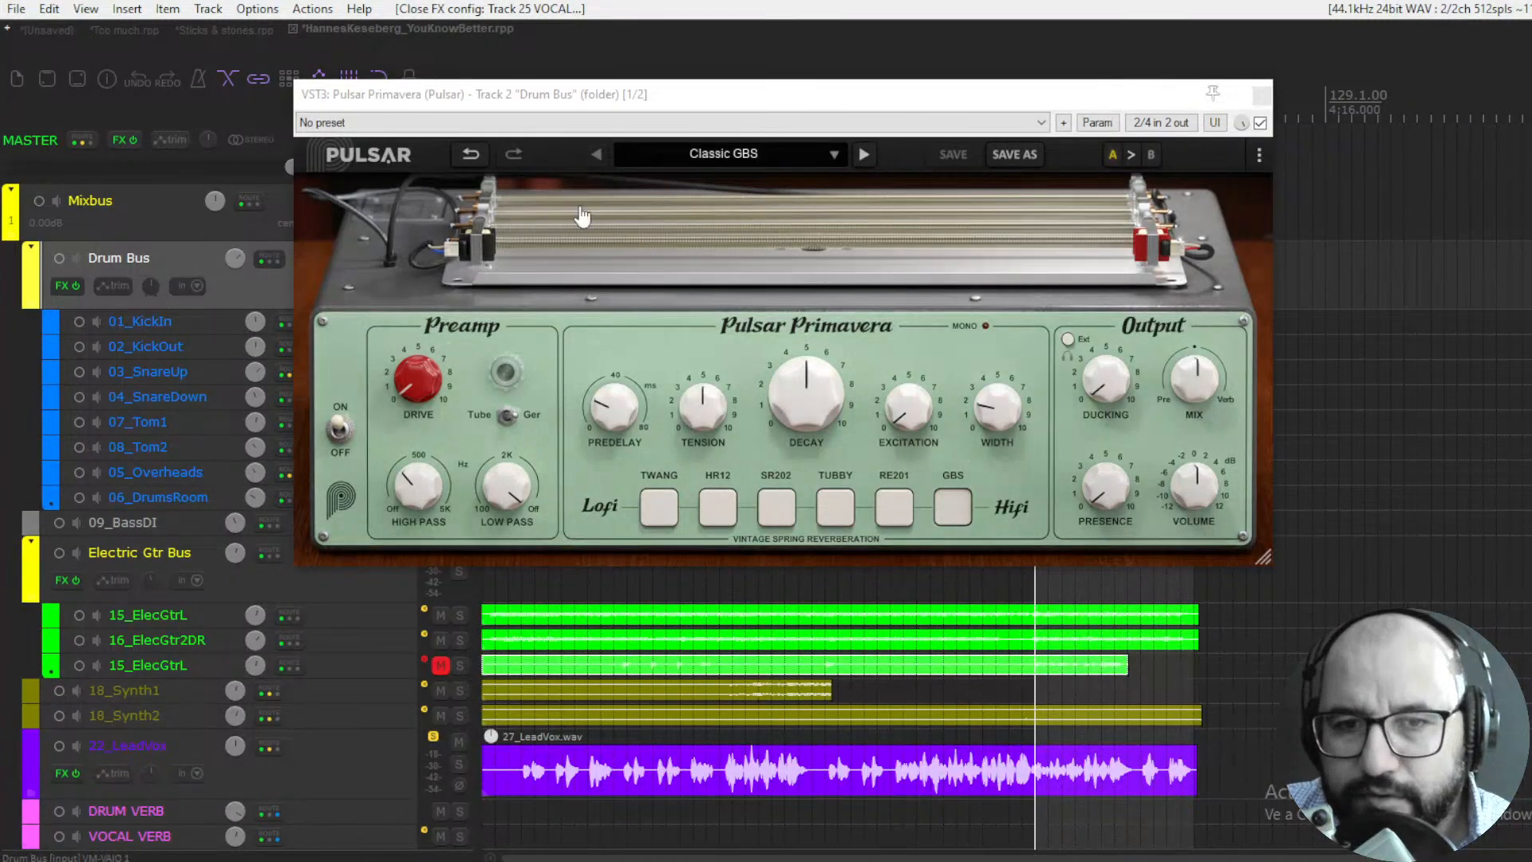
left_click(739, 95)
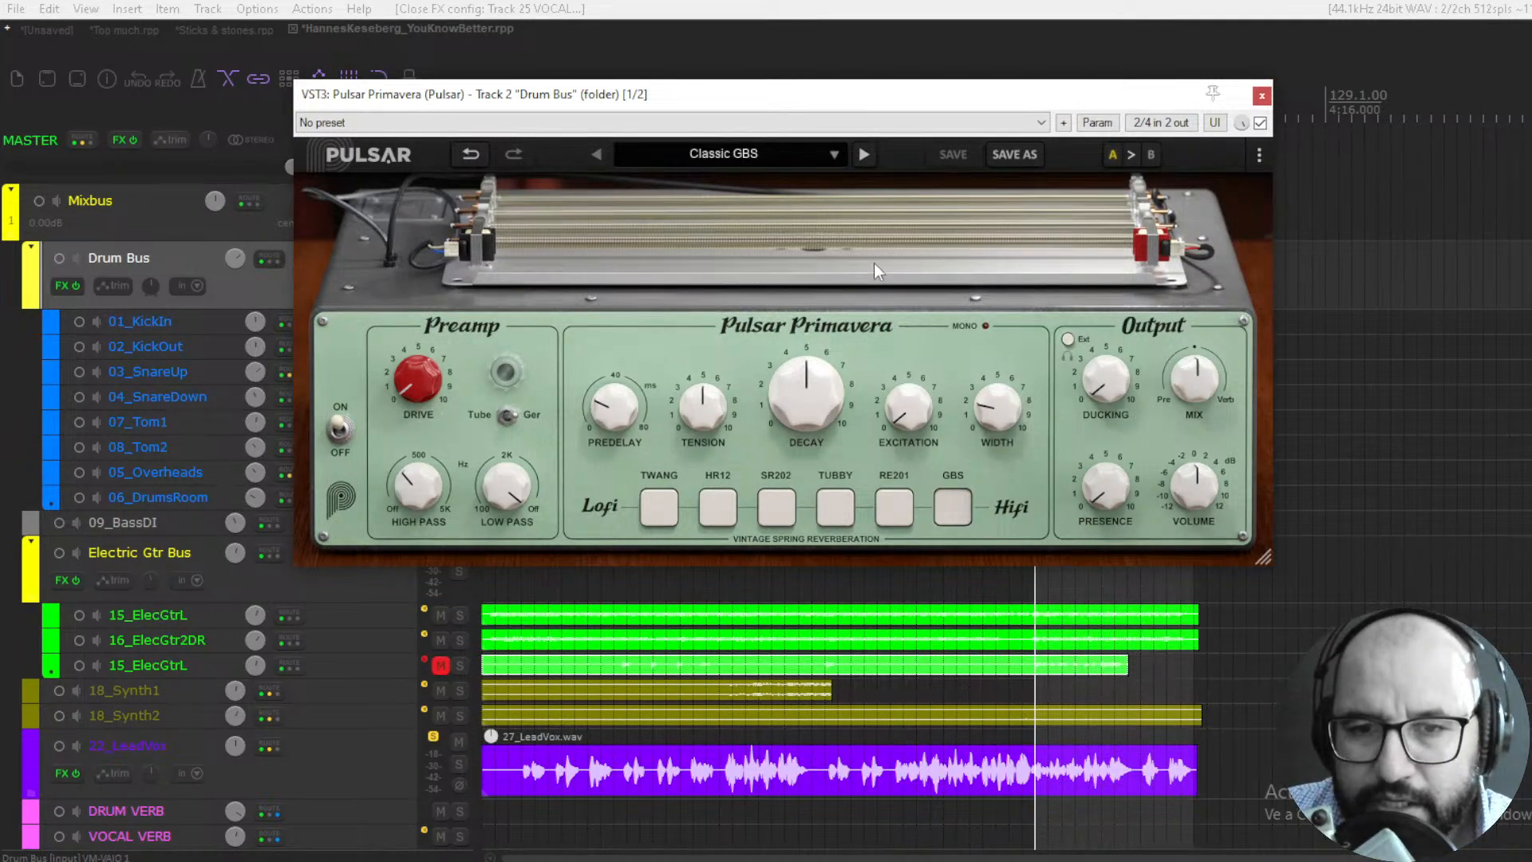
- Strike Primavera's springs, try the preamp Drive returned to 0, and flip the Tube/Ger preamp switch both ways
left_click(794, 241)
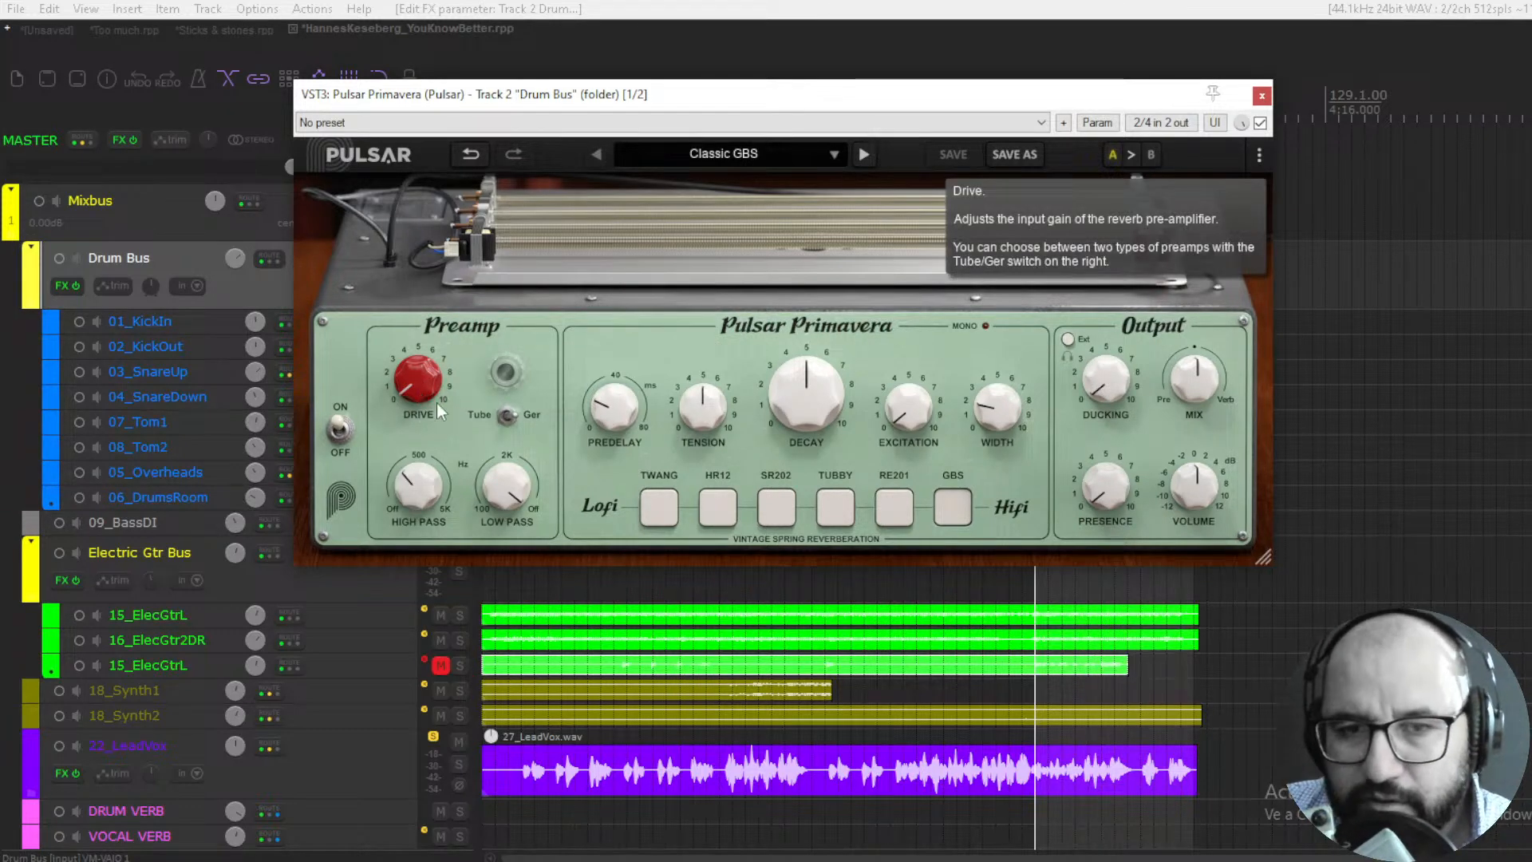
mouse_move(410, 388)
left_mouse_down()
mouse_move(453, 183)
mouse_move(421, 402)
left_mouse_up()
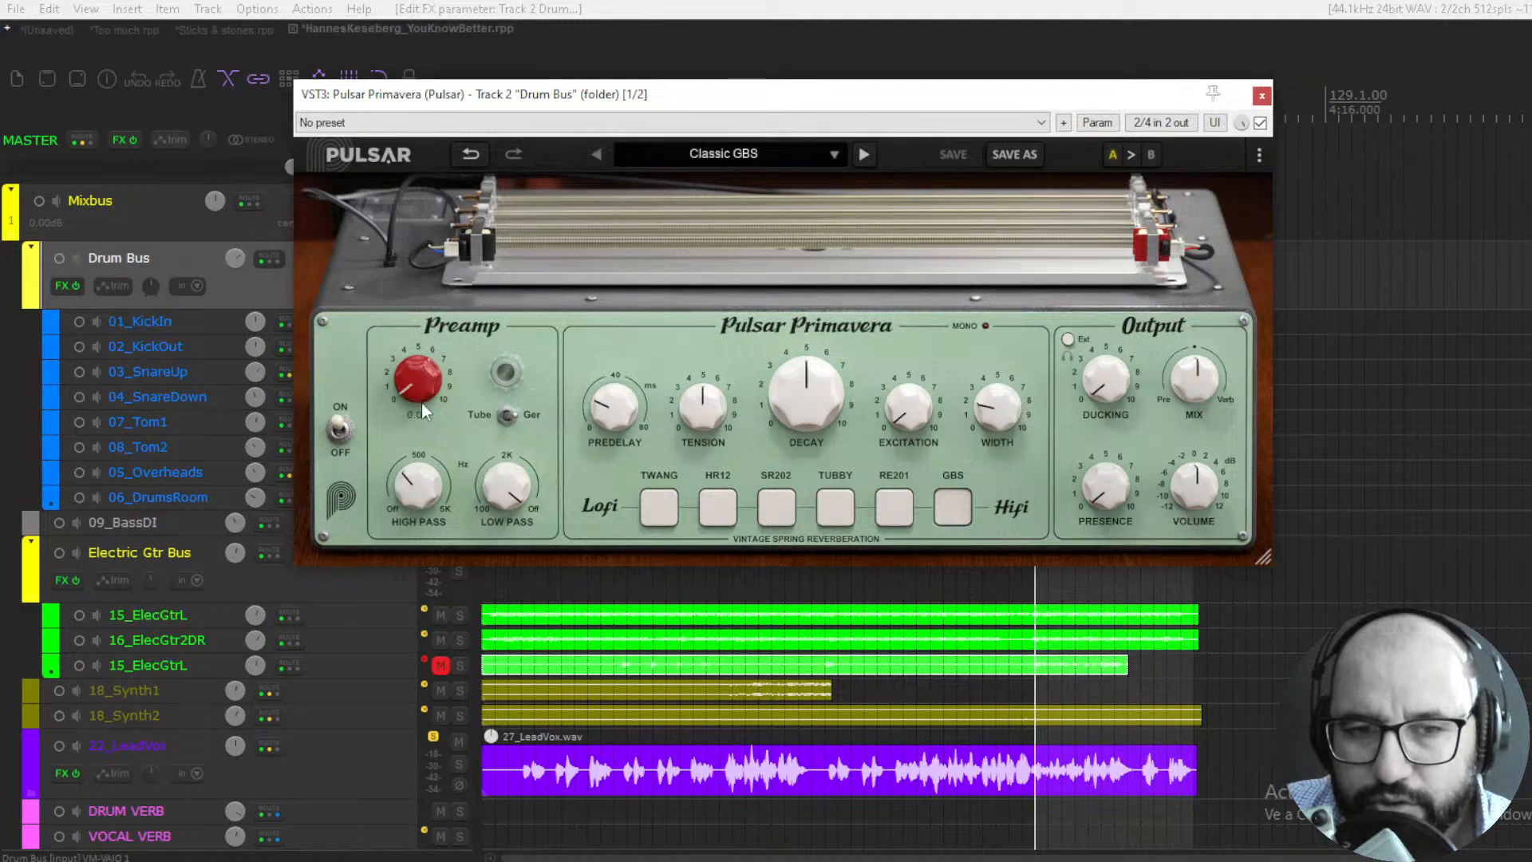
left_click(505, 416)
left_click(511, 416)
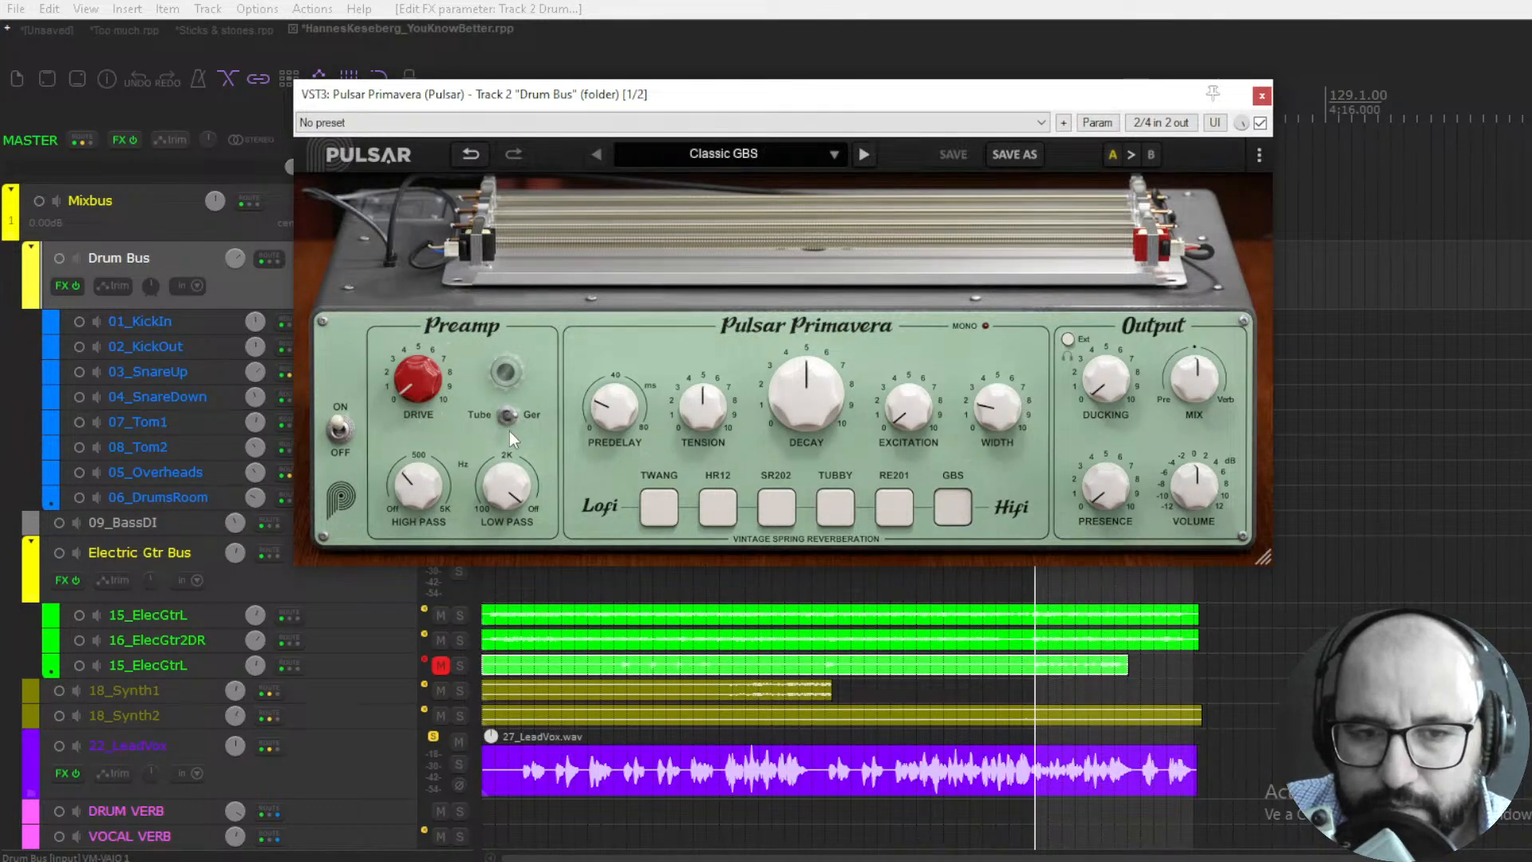
- Sweep the preamp filters, leaving the high pass at about 300 Hz and the low pass at about 4.2 kHz
mouse_move(413, 503)
left_click_drag(413, 503, 443, 432)
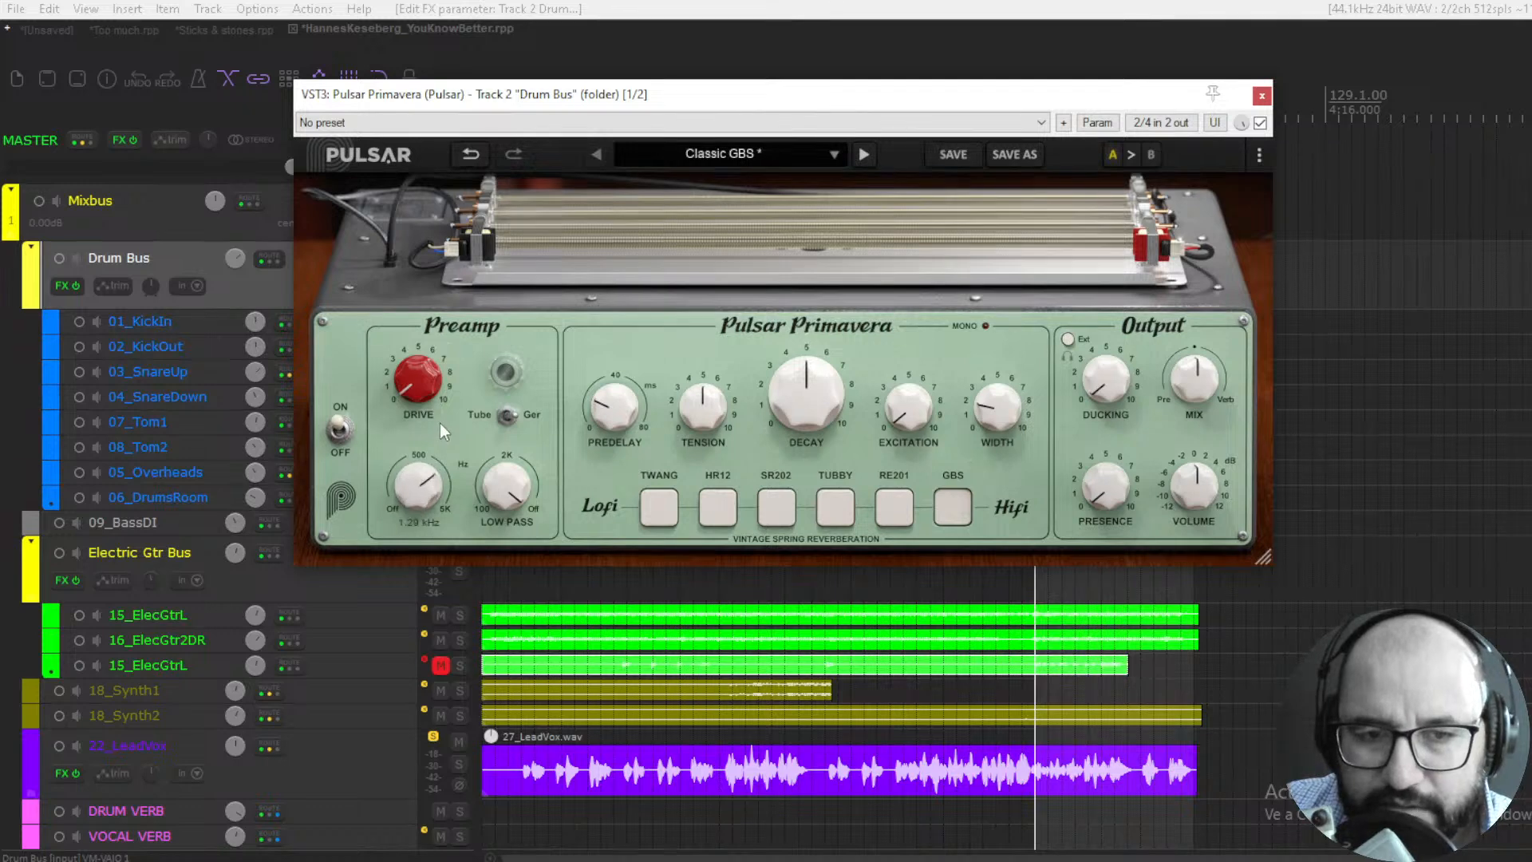
left_click_drag(429, 489, 428, 415)
left_click_drag(506, 484, 497, 622)
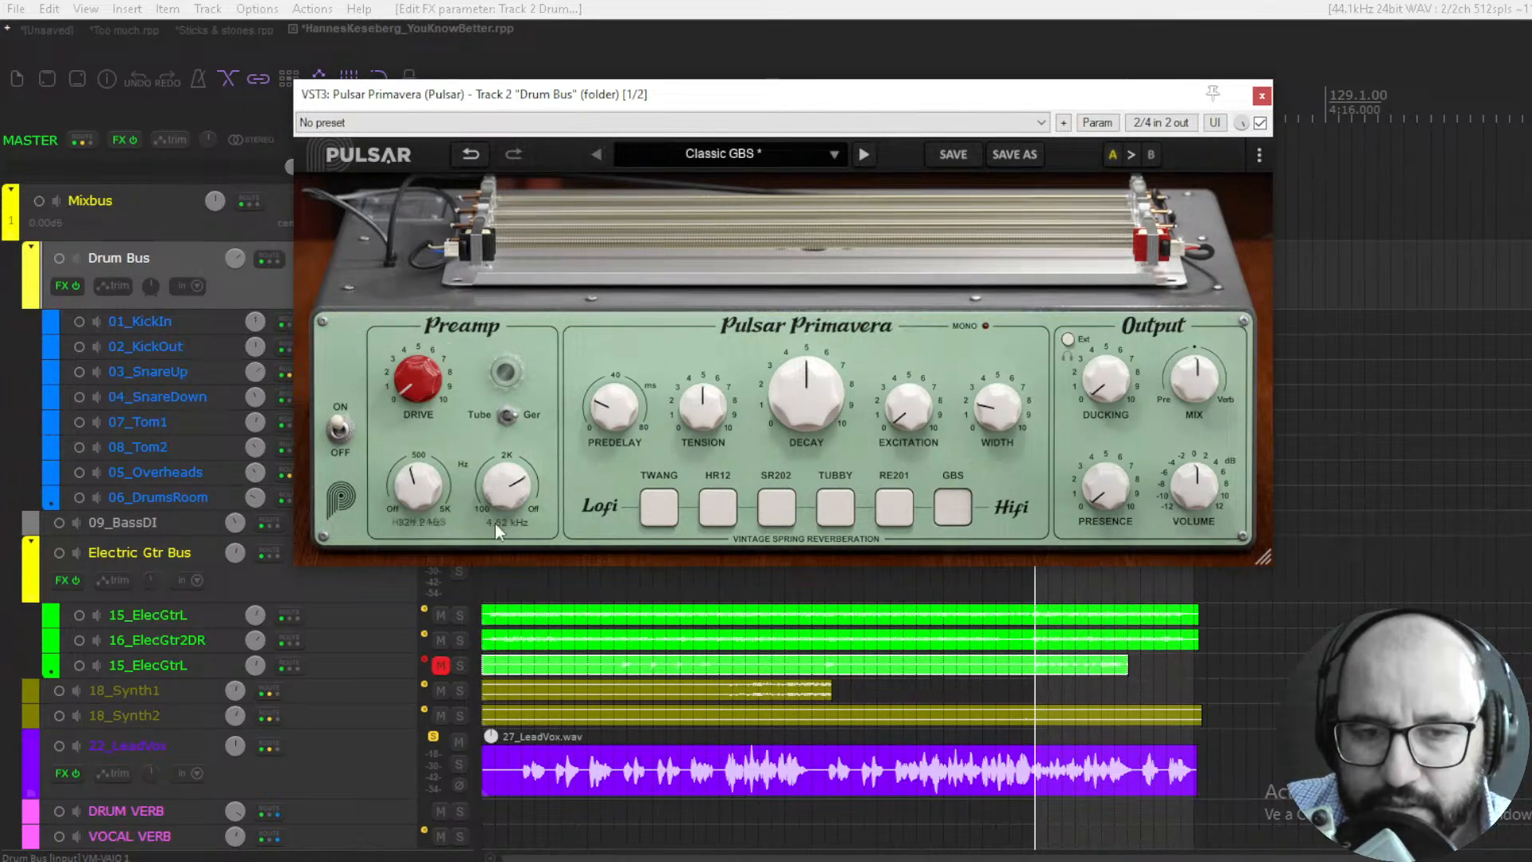
left_click_drag(495, 517, 495, 525)
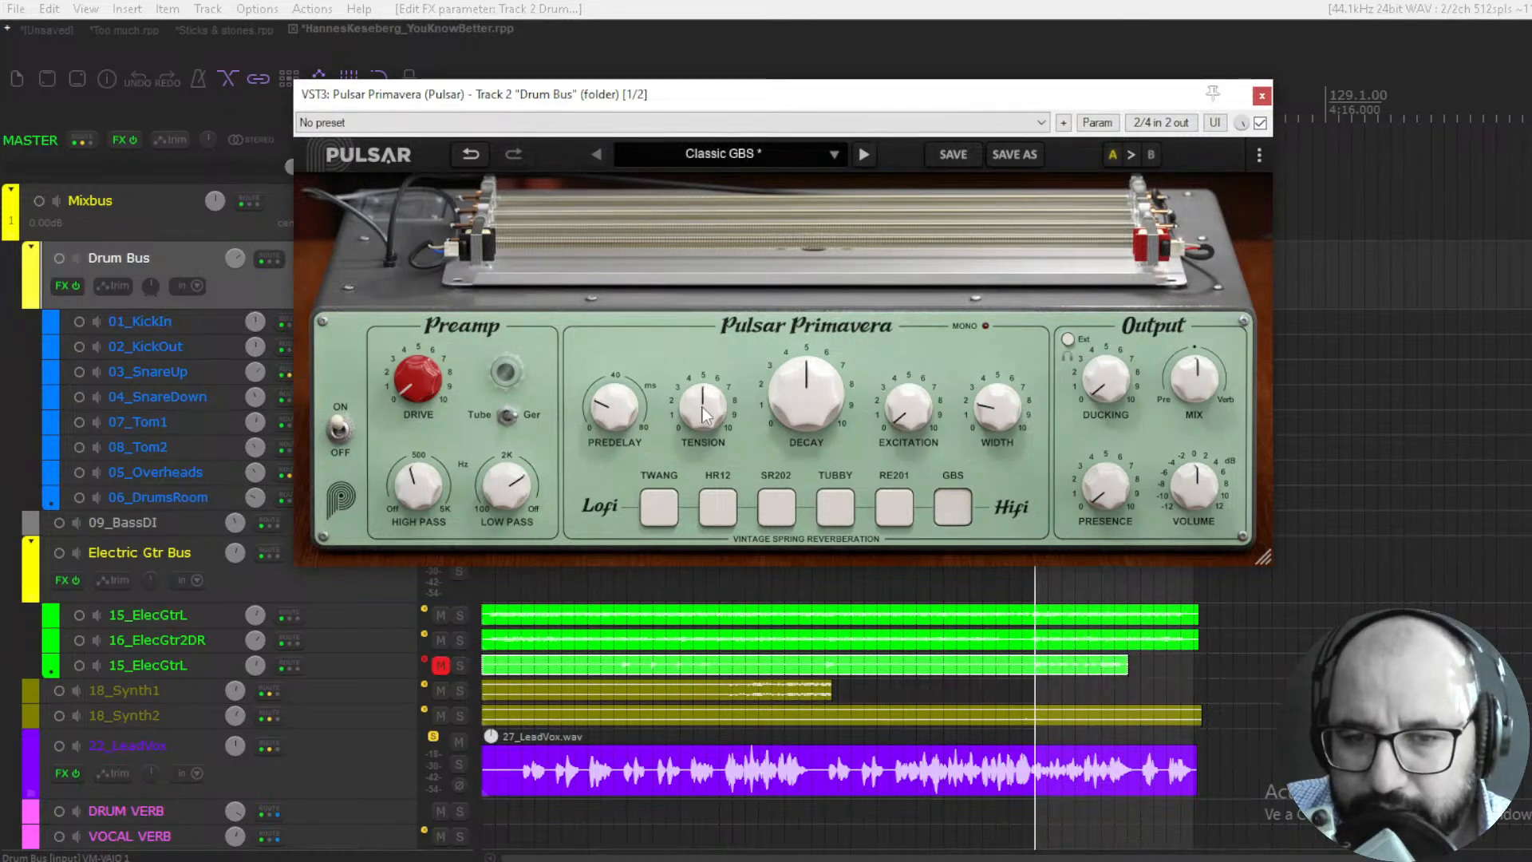
- Demonstrate the reverb controls, leaving Decay at 5.00 and raising Excitation to about 3.5
mouse_move(704, 414)
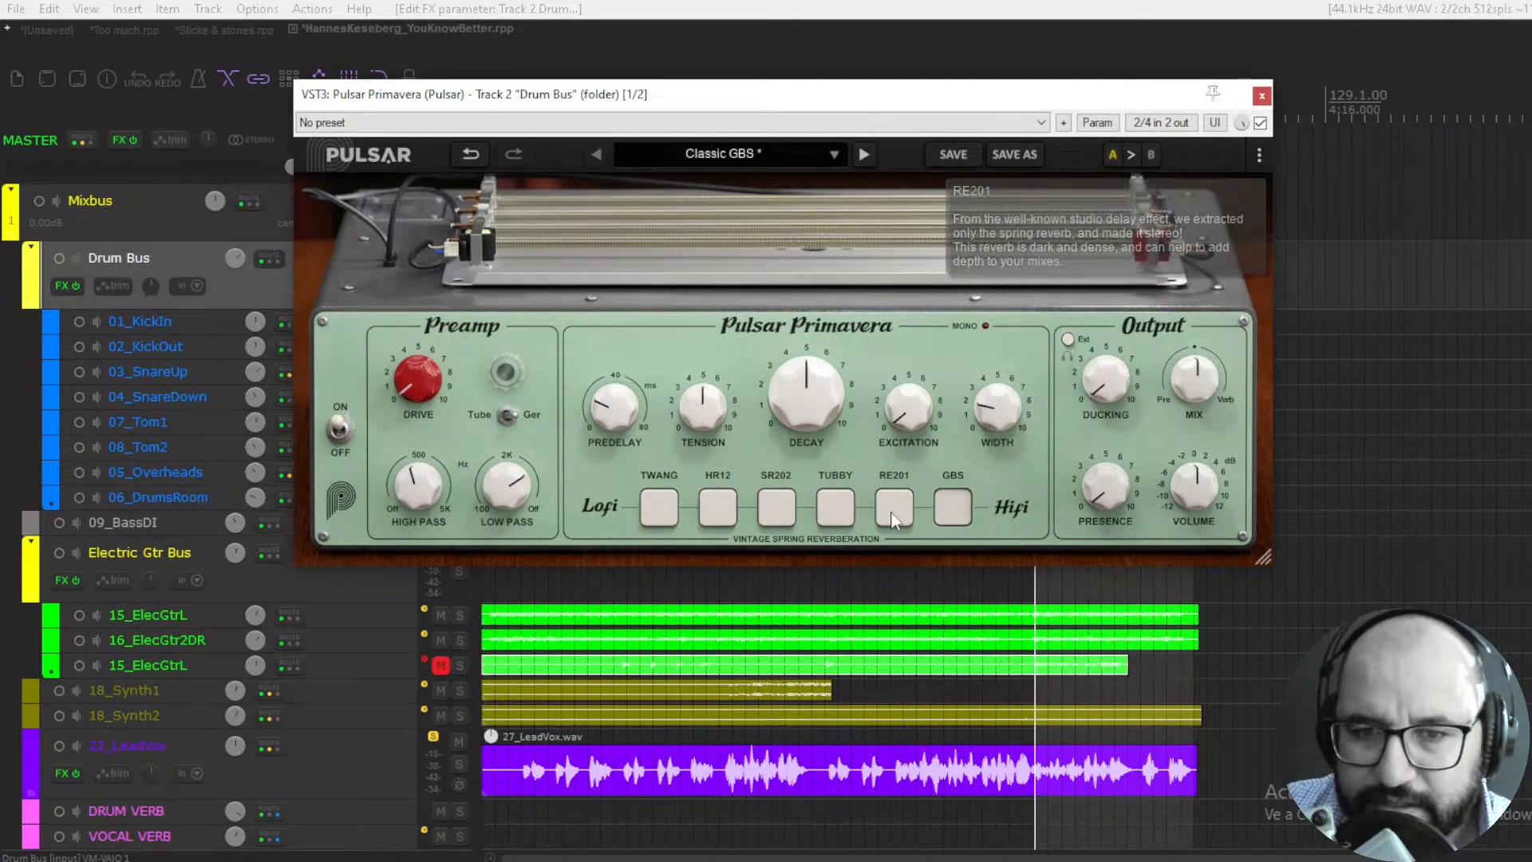
left_click_drag(816, 415, 848, 301)
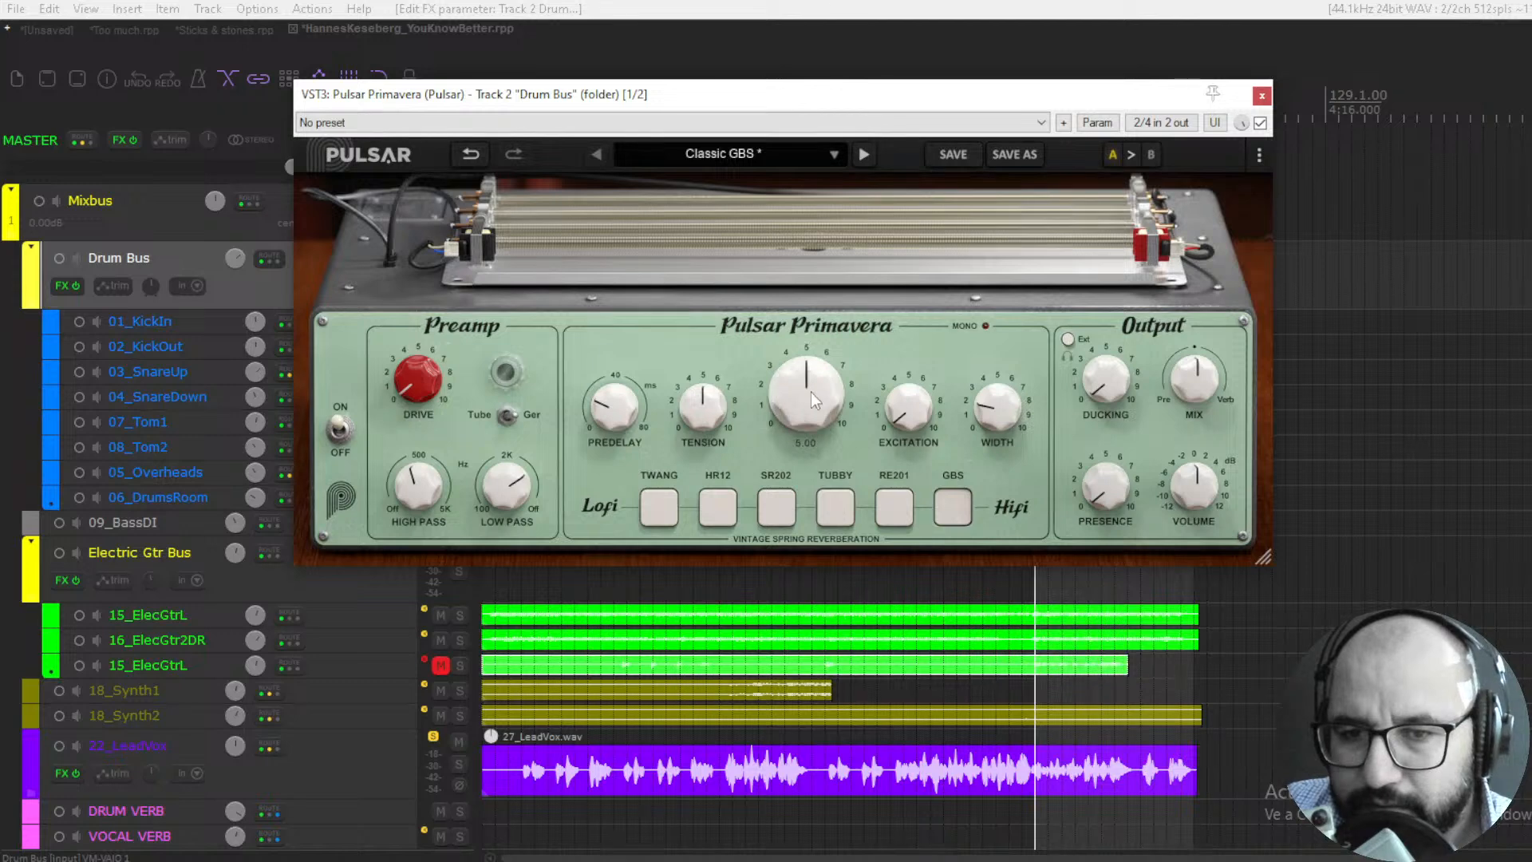
left_click_drag(908, 415, 910, 412)
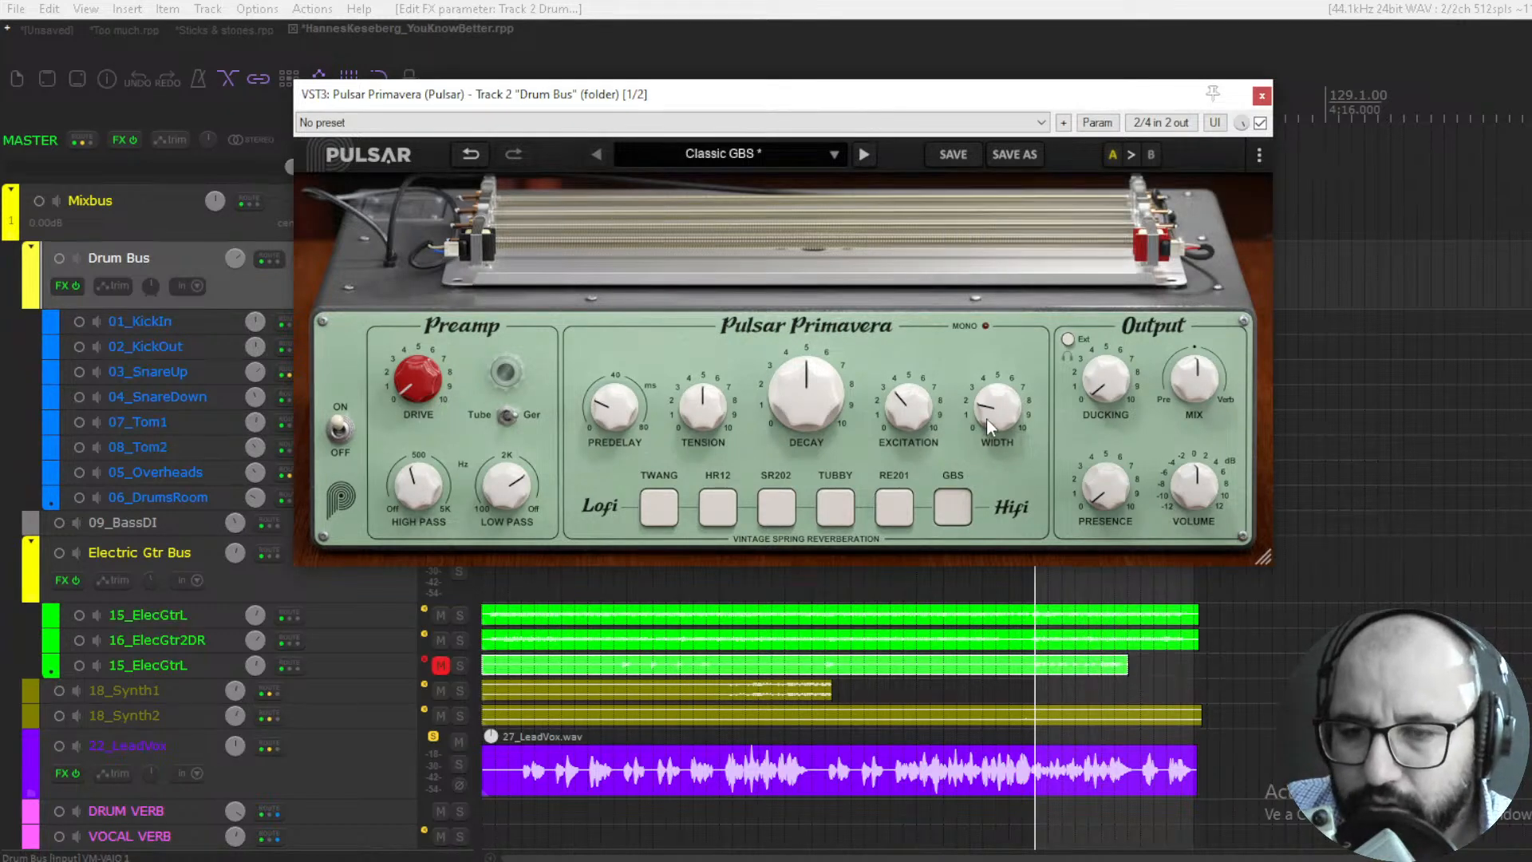
mouse_move(981, 418)
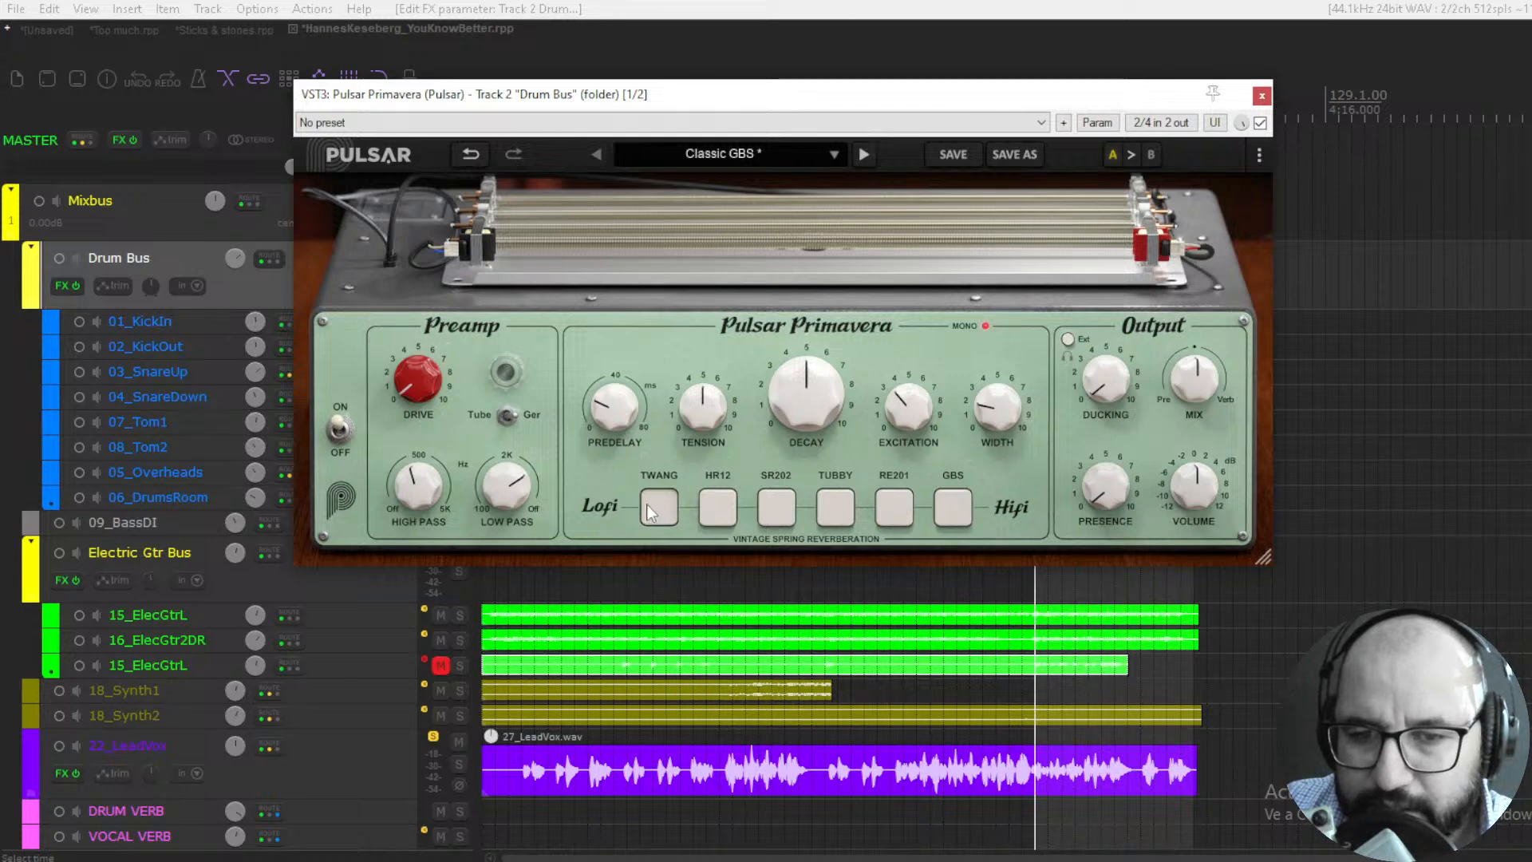
- Select the TWANG tank and read the descriptions of the TWANG, HR12, SR202, TUBBY, RE201 and GBS tanks
mouse_move(657, 505)
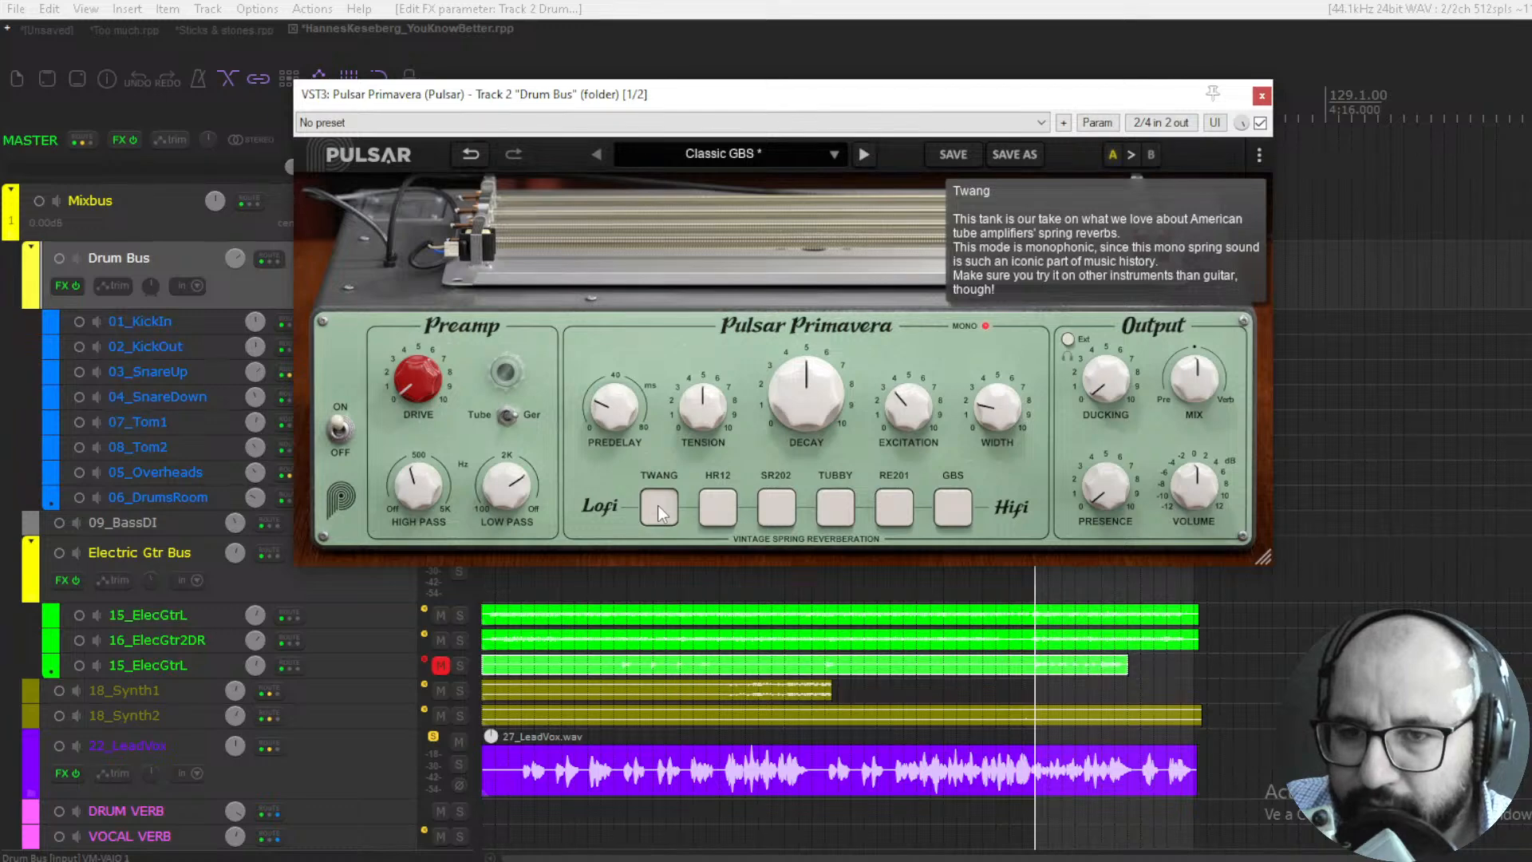
mouse_move(713, 508)
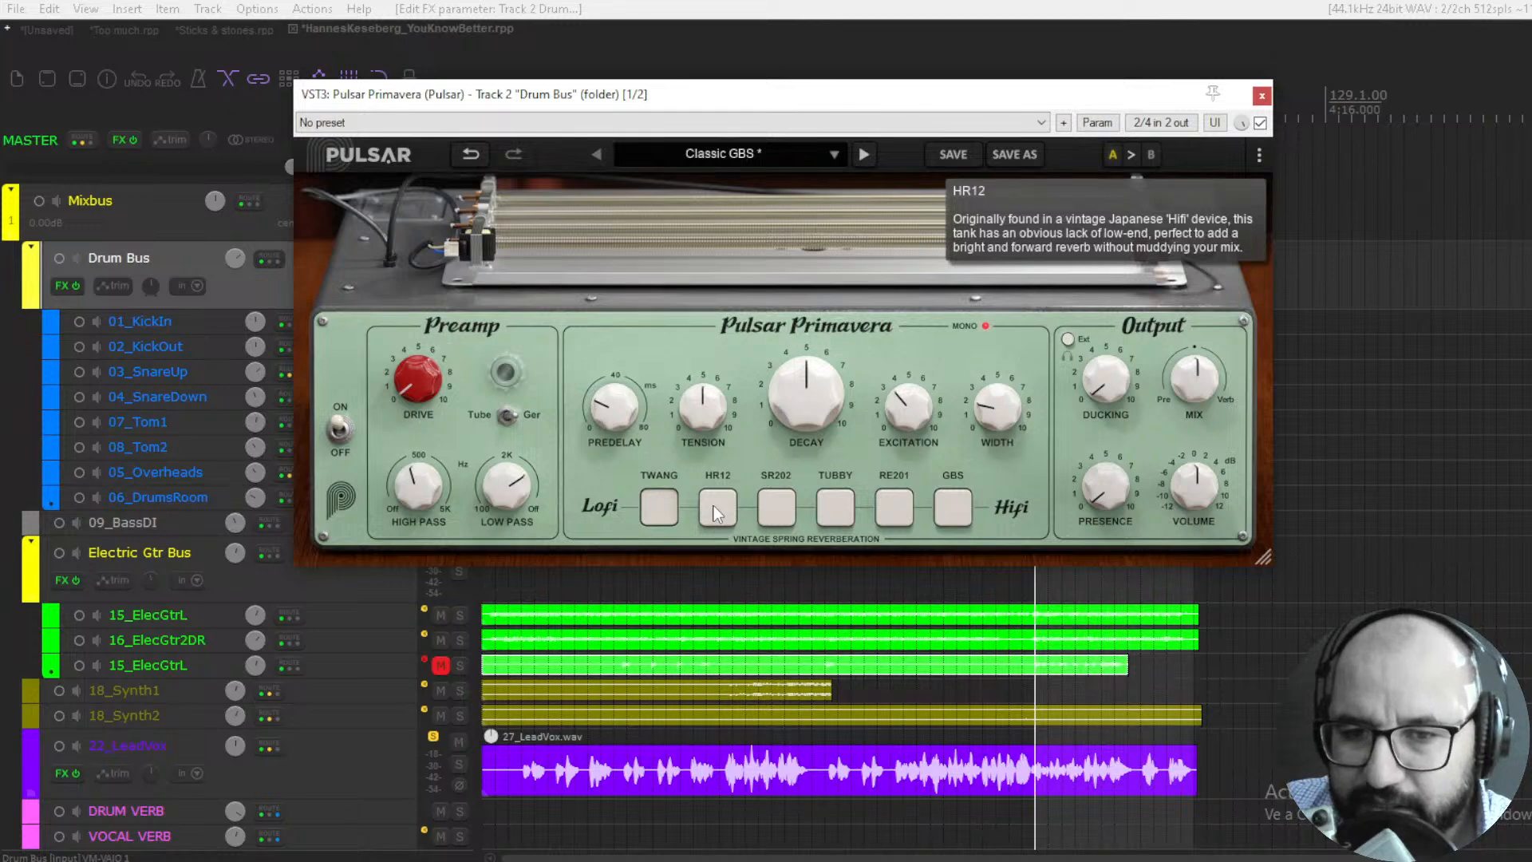
mouse_move(784, 514)
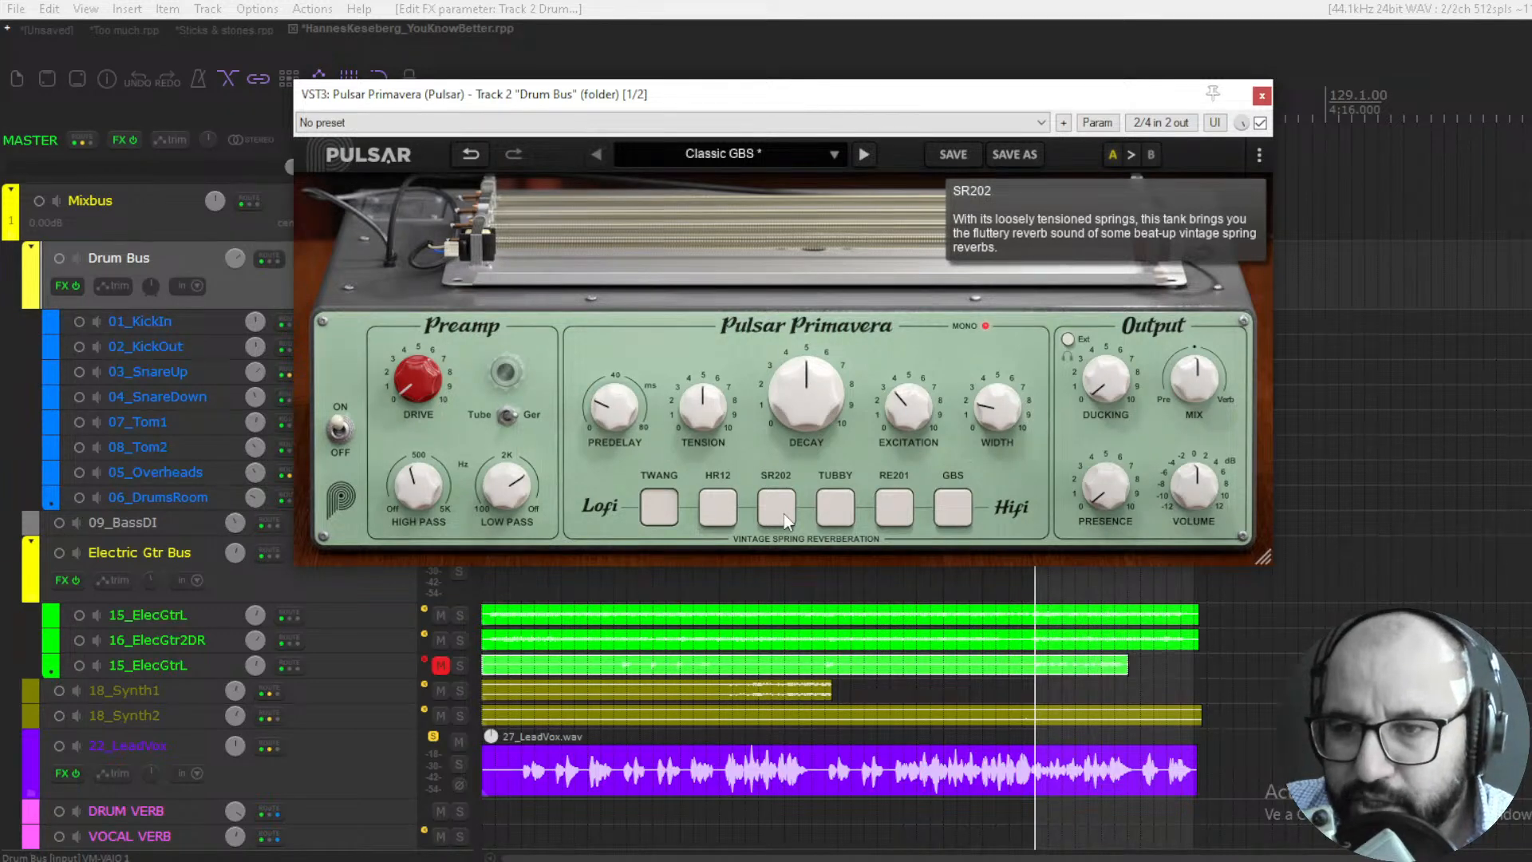
mouse_move(829, 511)
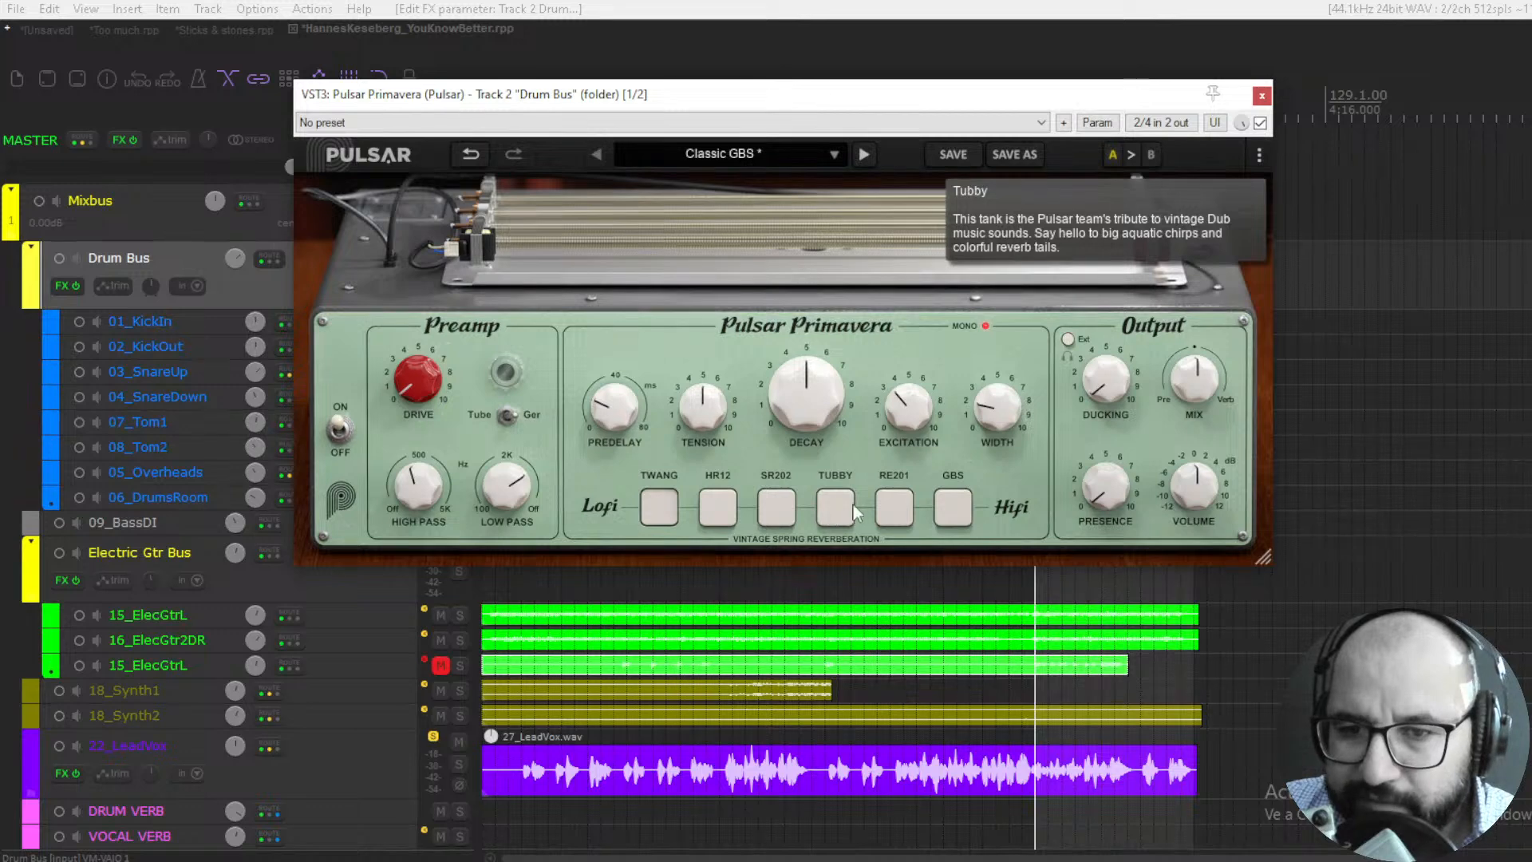
mouse_move(889, 501)
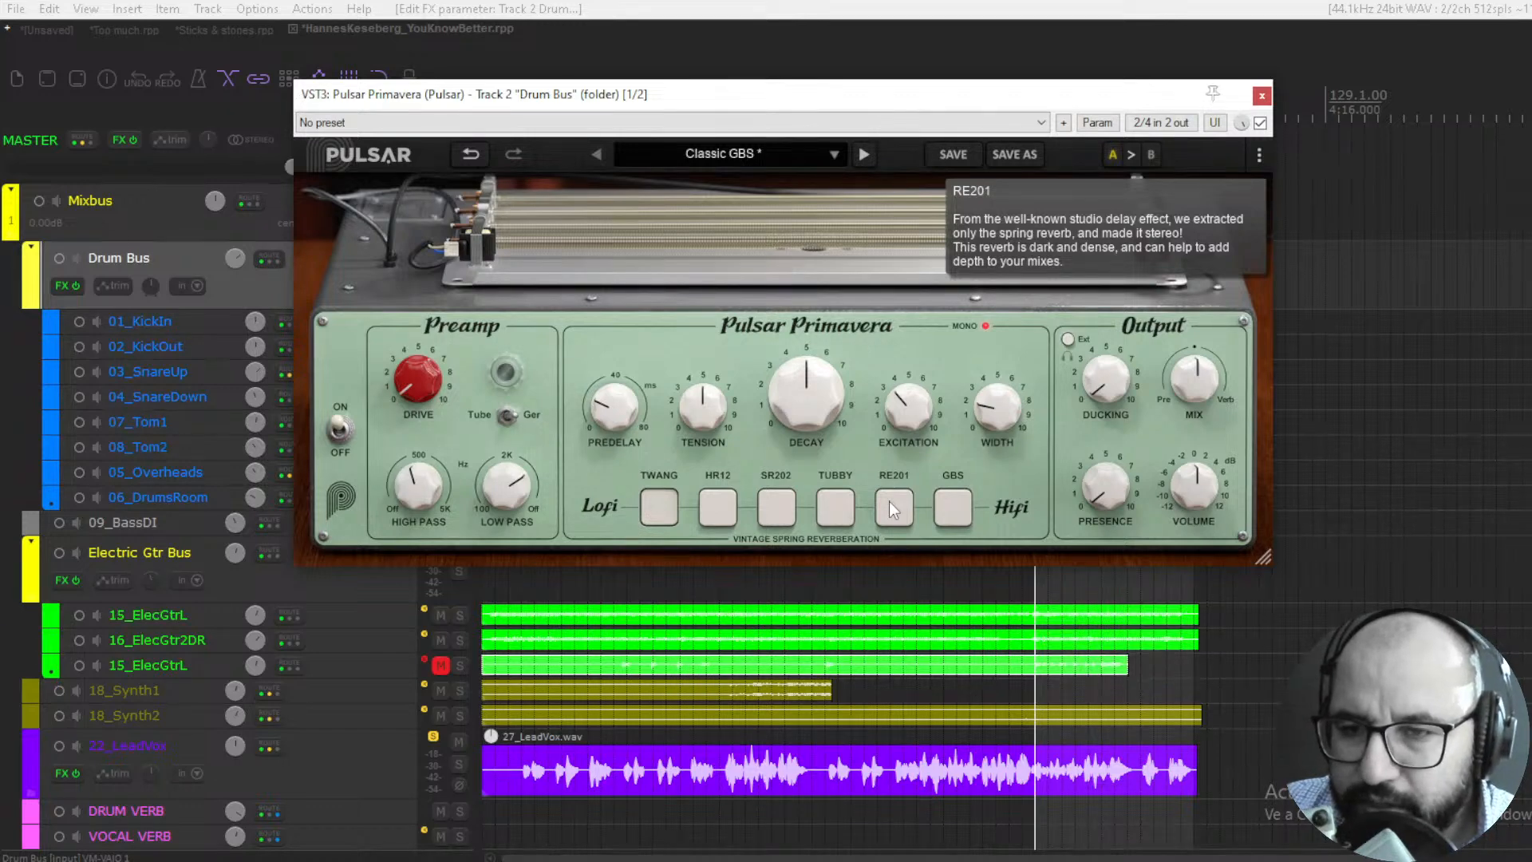
mouse_move(947, 506)
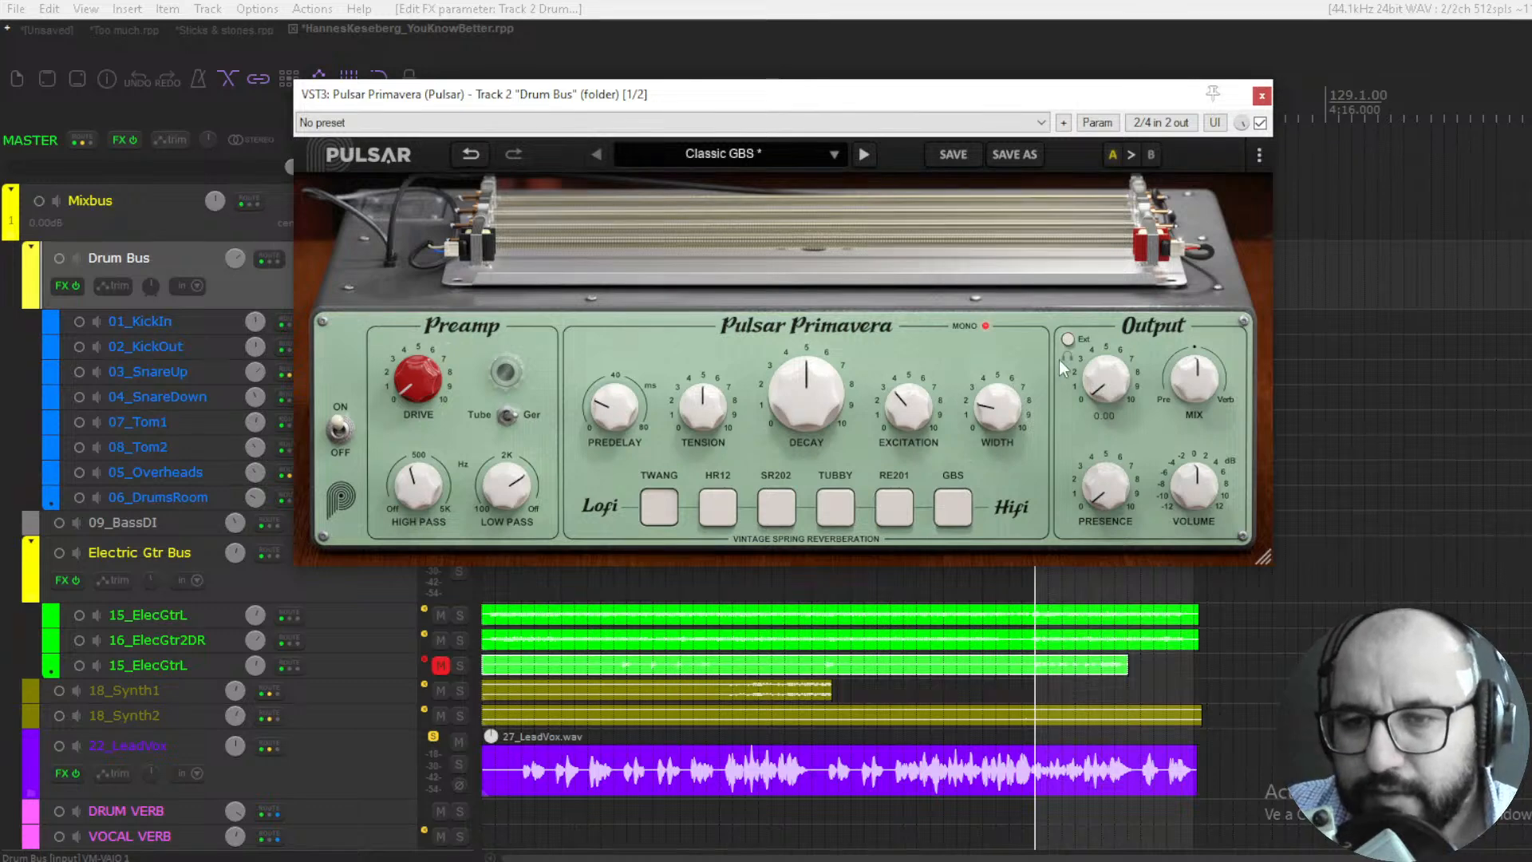
- Try the output section's Ducking and Volume controls, returning Ducking to 0
left_click_drag(1109, 374, 1113, 431)
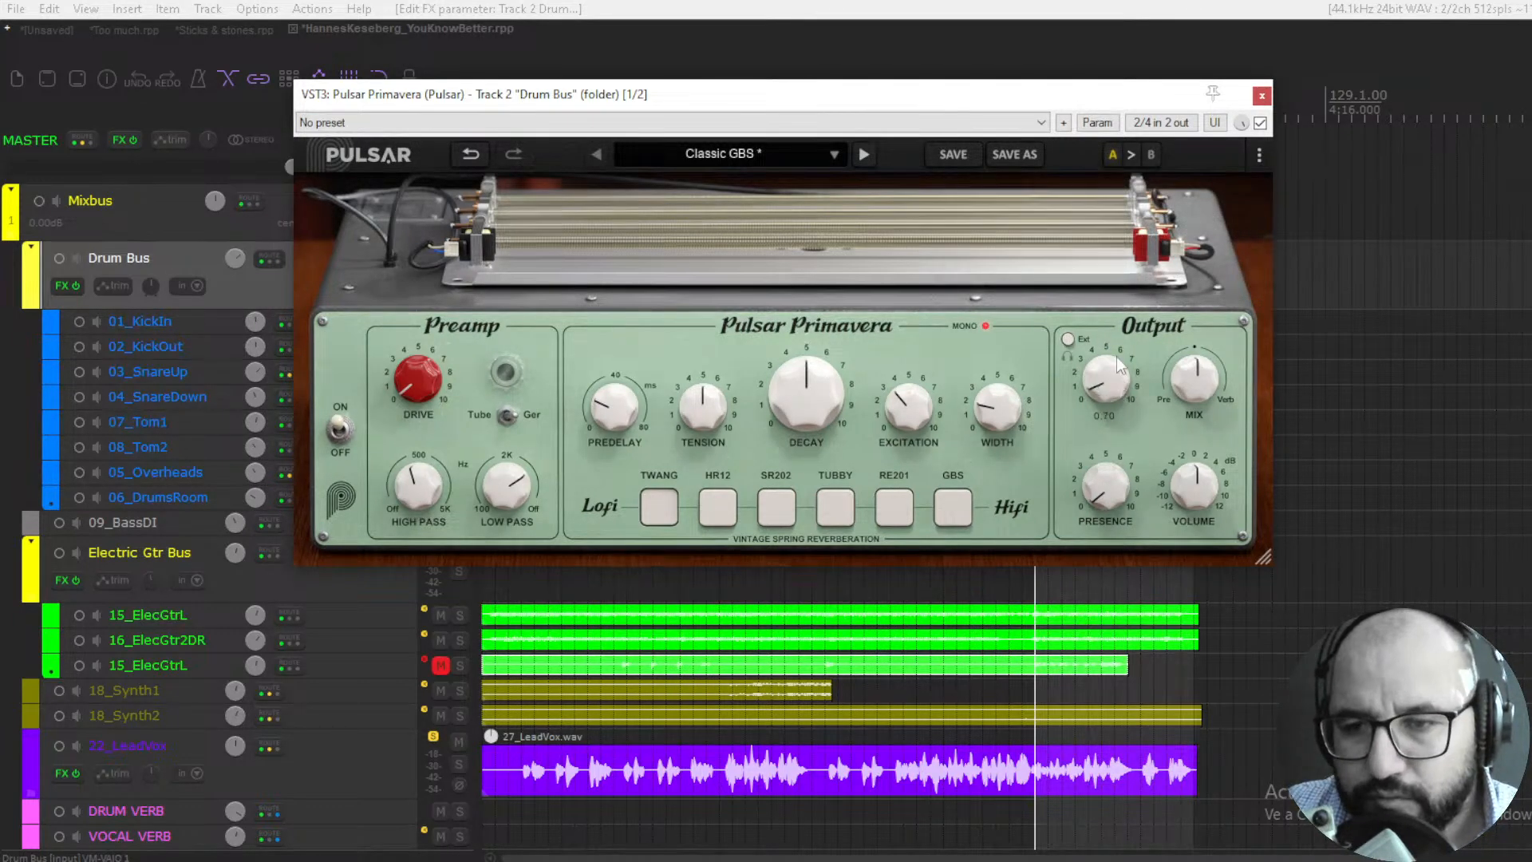
left_click_drag(1117, 357, 1098, 419)
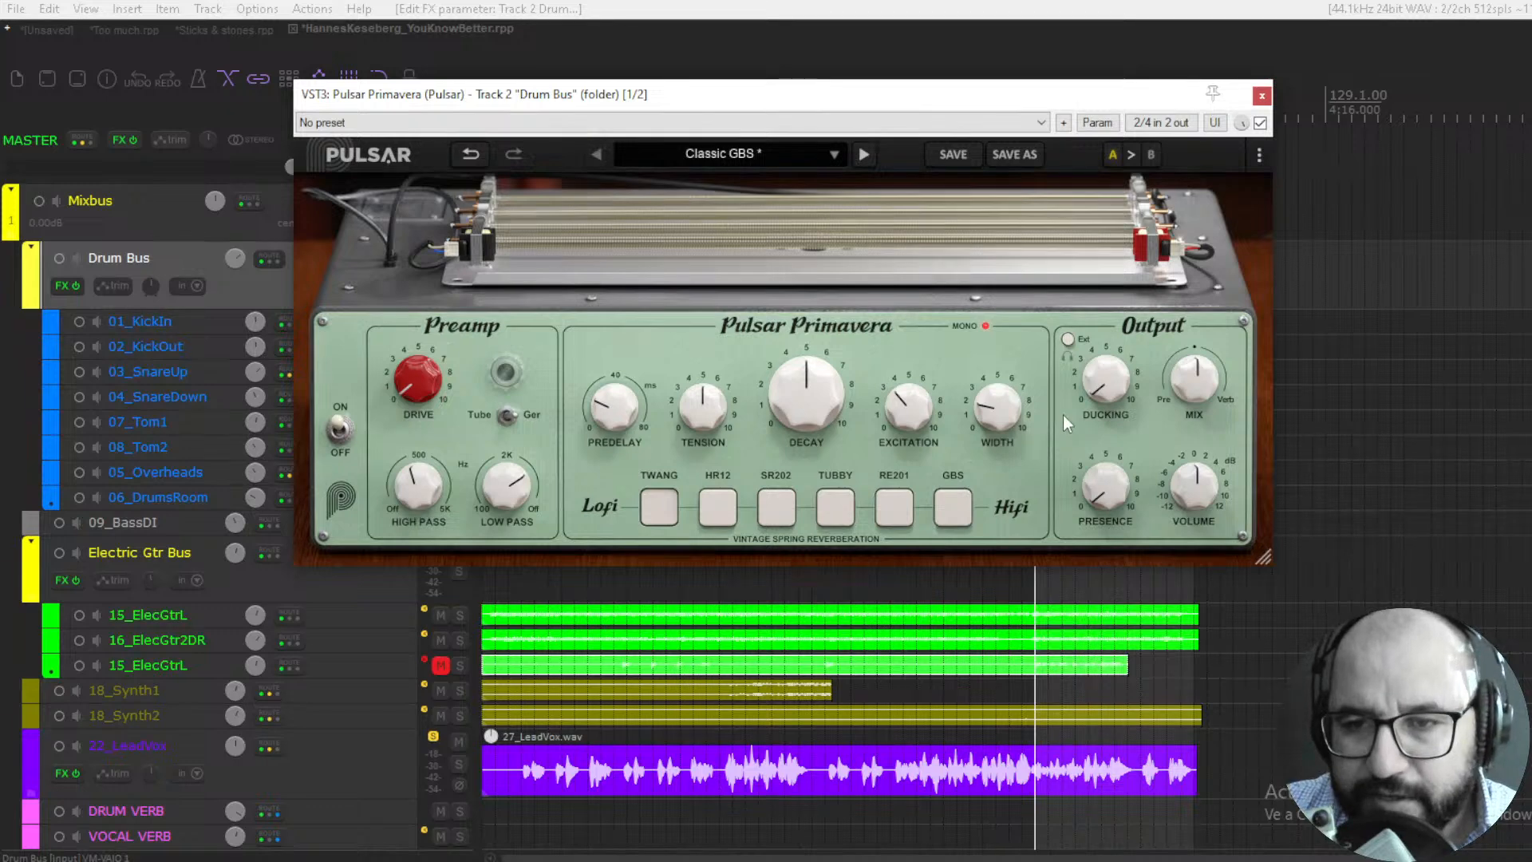
mouse_move(1100, 386)
left_mouse_down()
mouse_move(1118, 281)
mouse_move(1124, 404)
left_mouse_up()
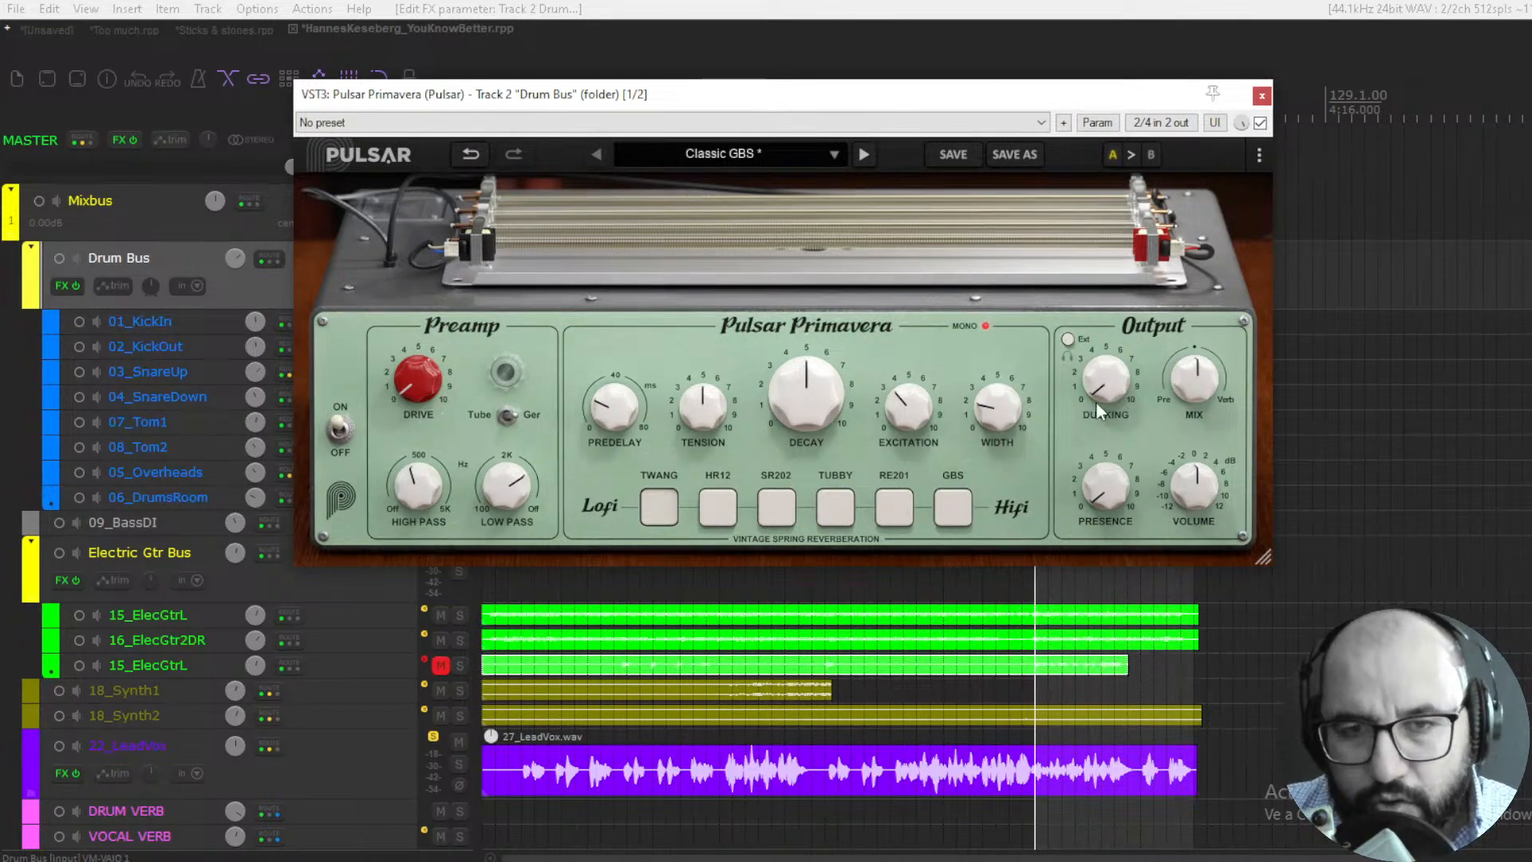
left_click_drag(1106, 386, 1098, 514)
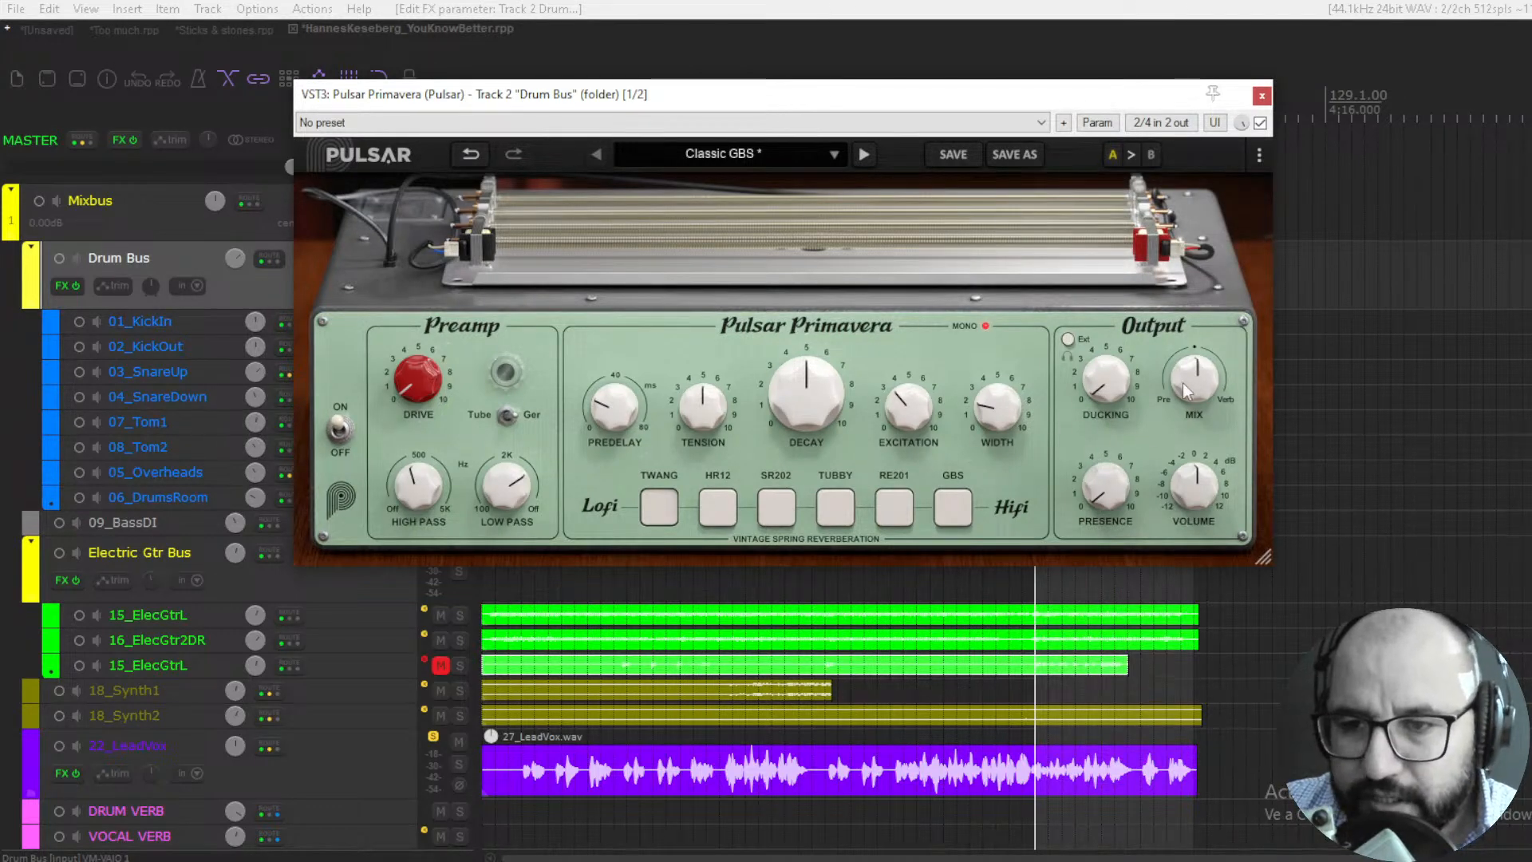
left_click_drag(1181, 476, 1163, 557)
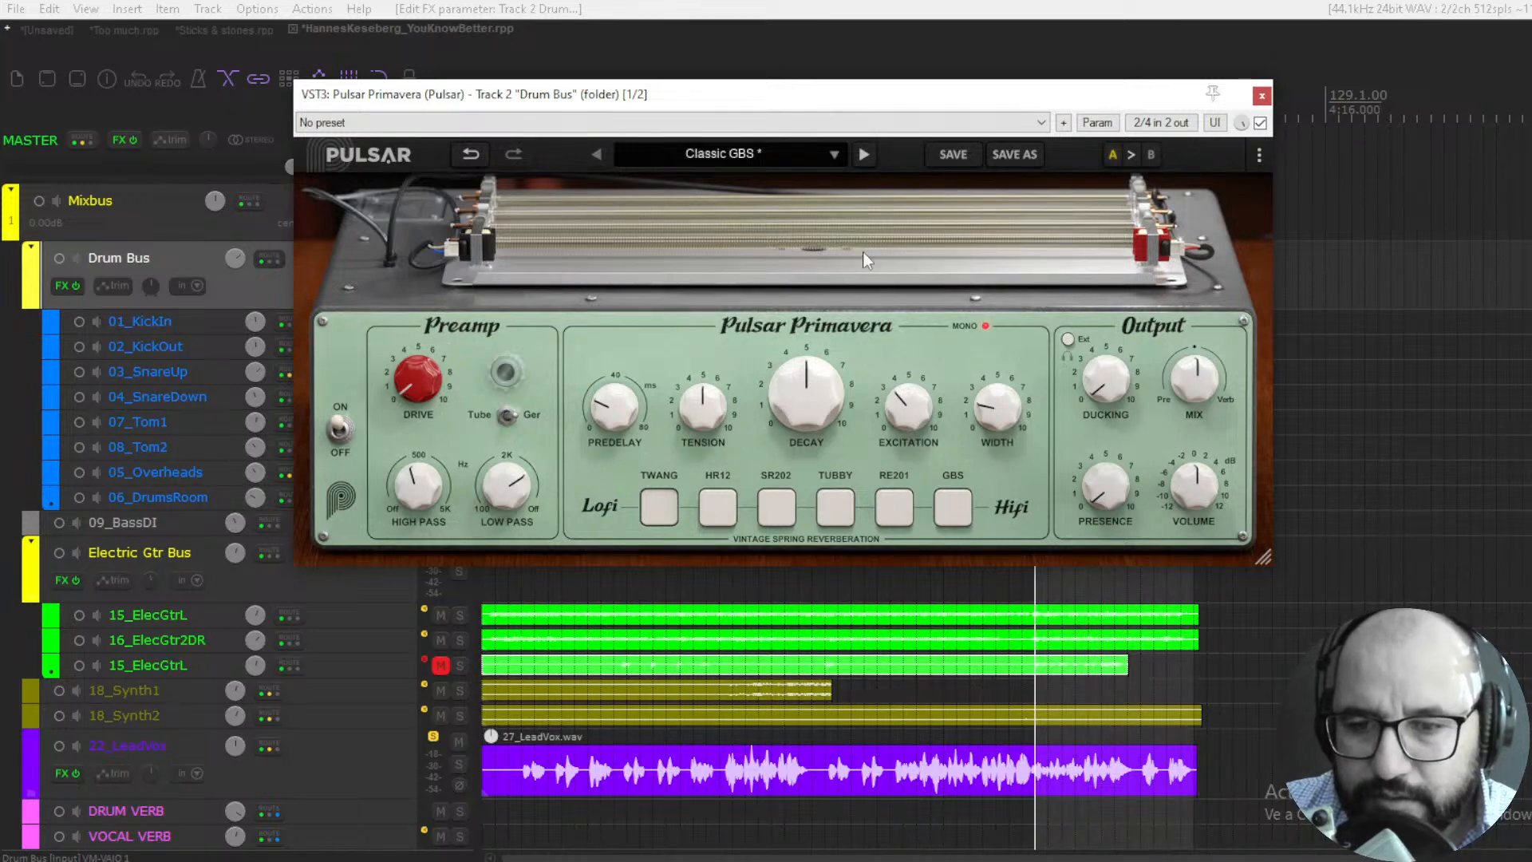
- Audition the spring tanks from TWANG through HR12, SR202, TUBBY, RE201 and GBS by striking the springs
left_click(806, 233)
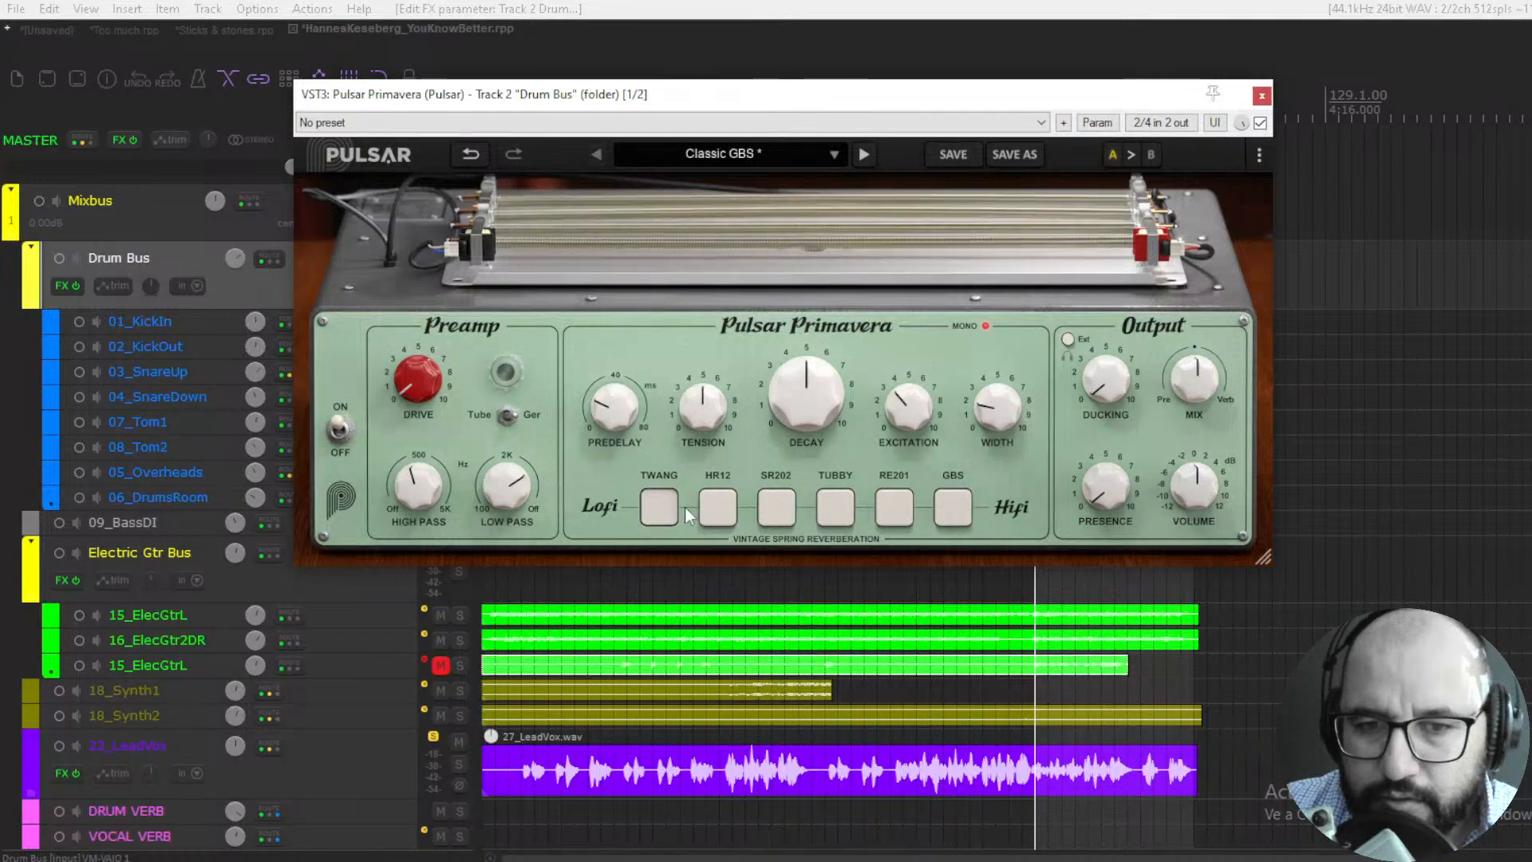
left_click(784, 234)
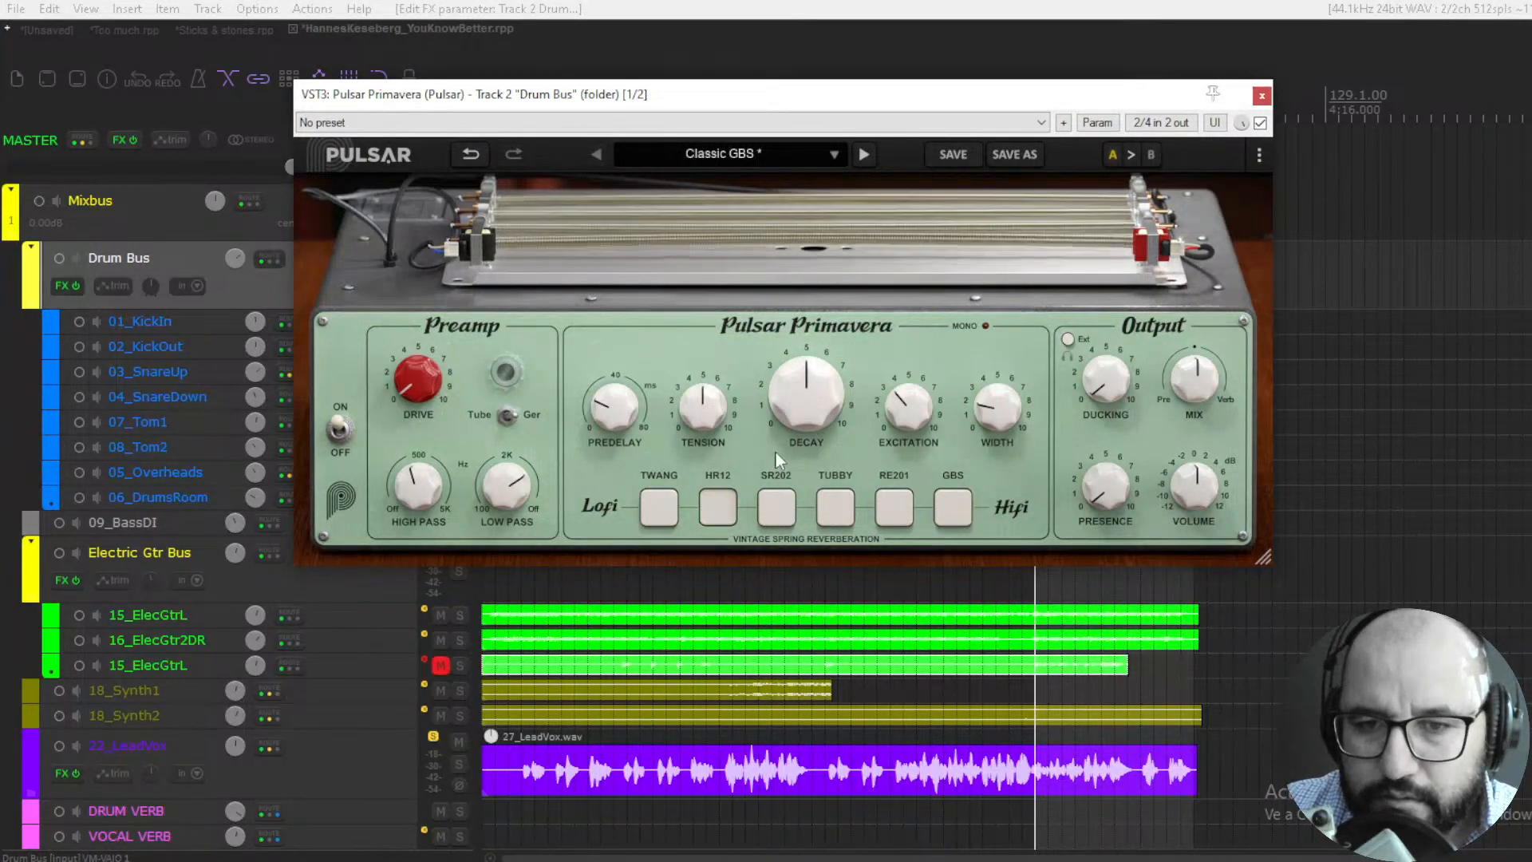
left_click(792, 507)
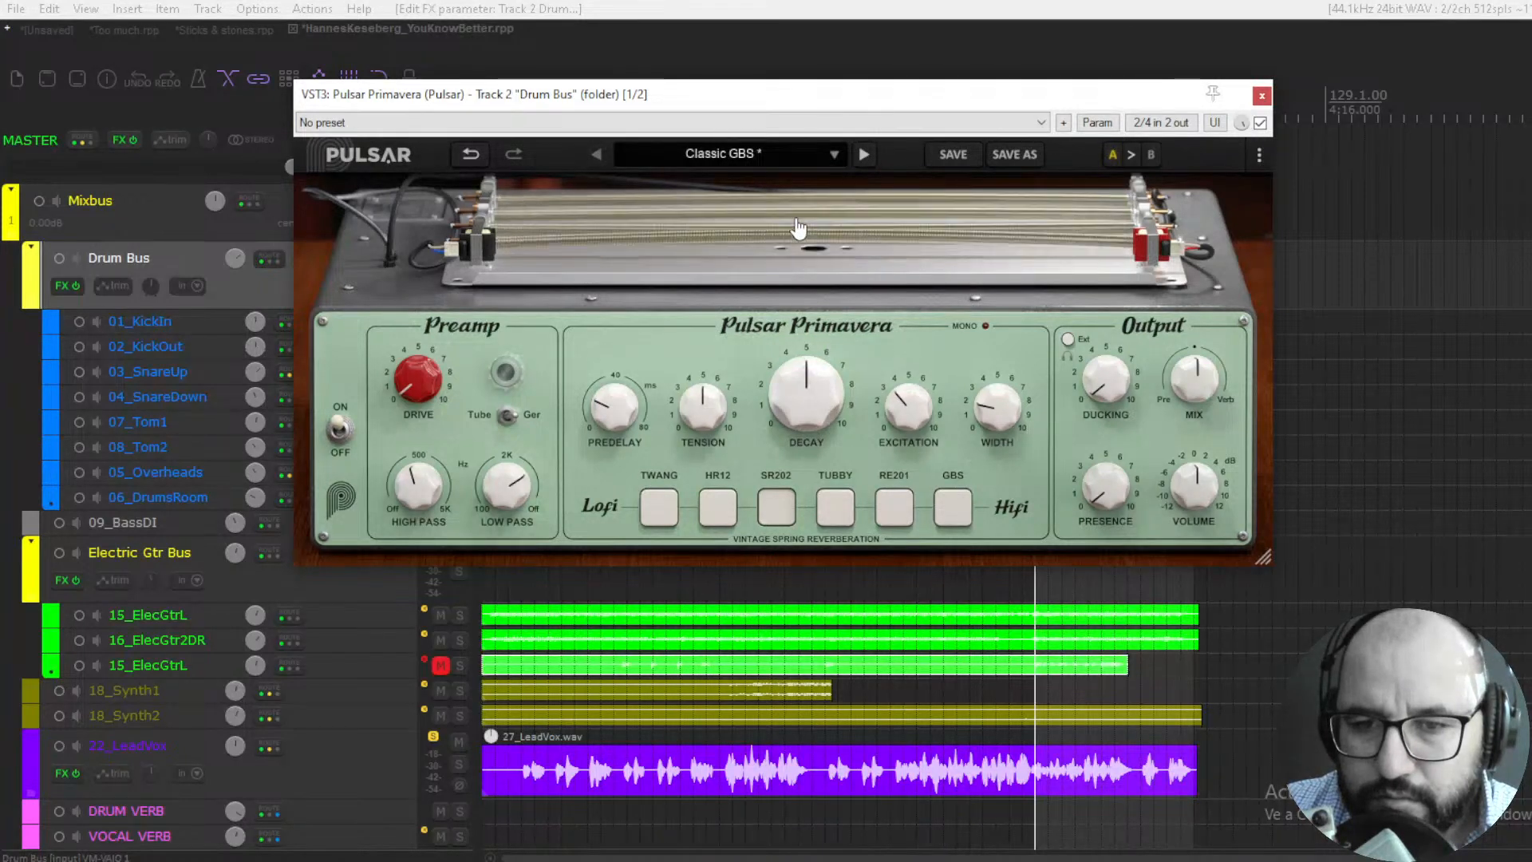
left_click(835, 508)
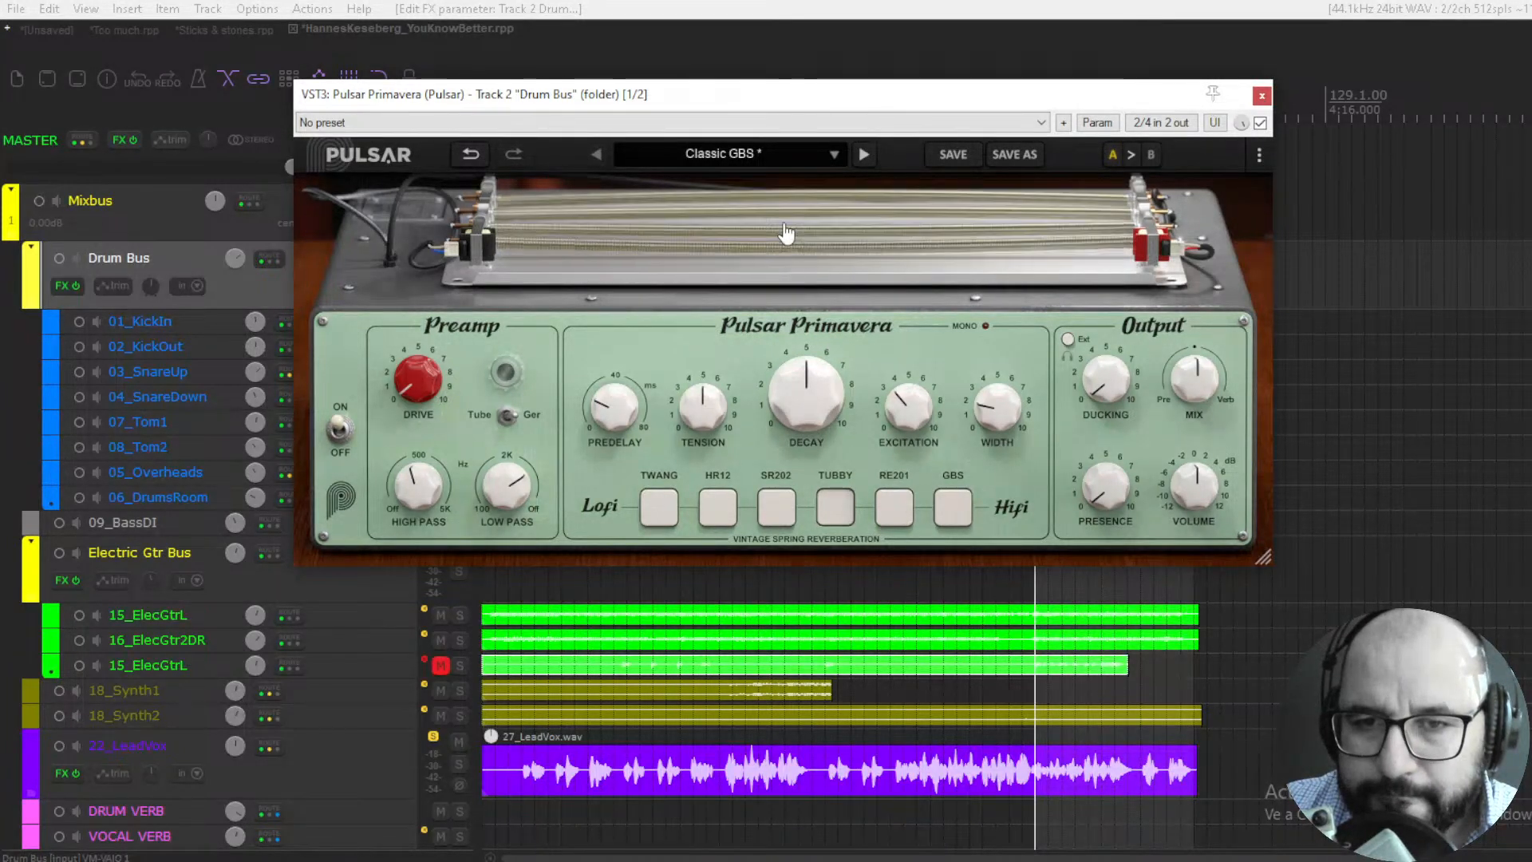
left_click(887, 512)
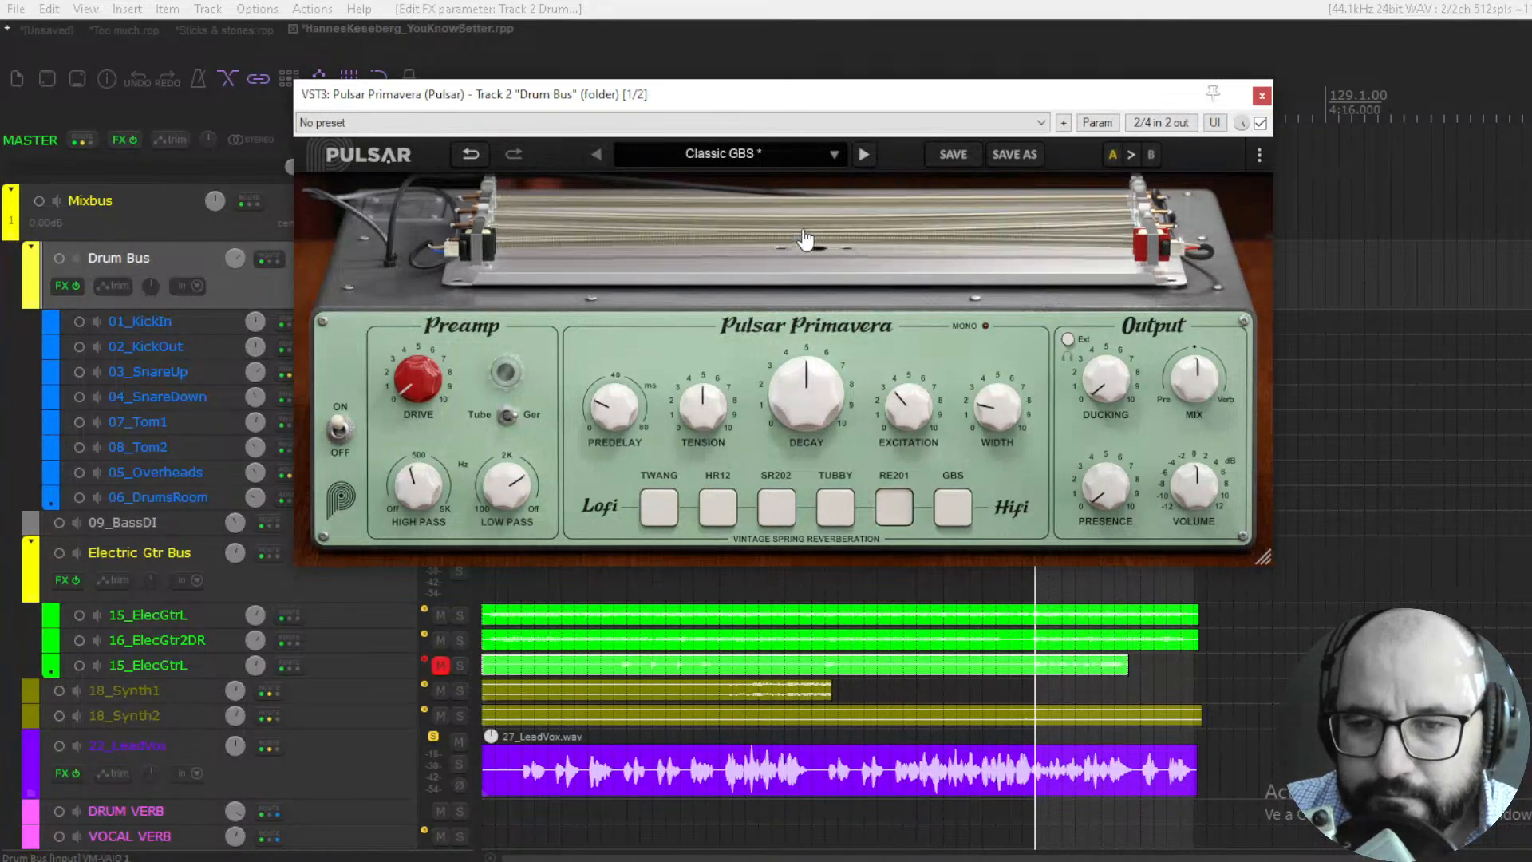
left_click(954, 508)
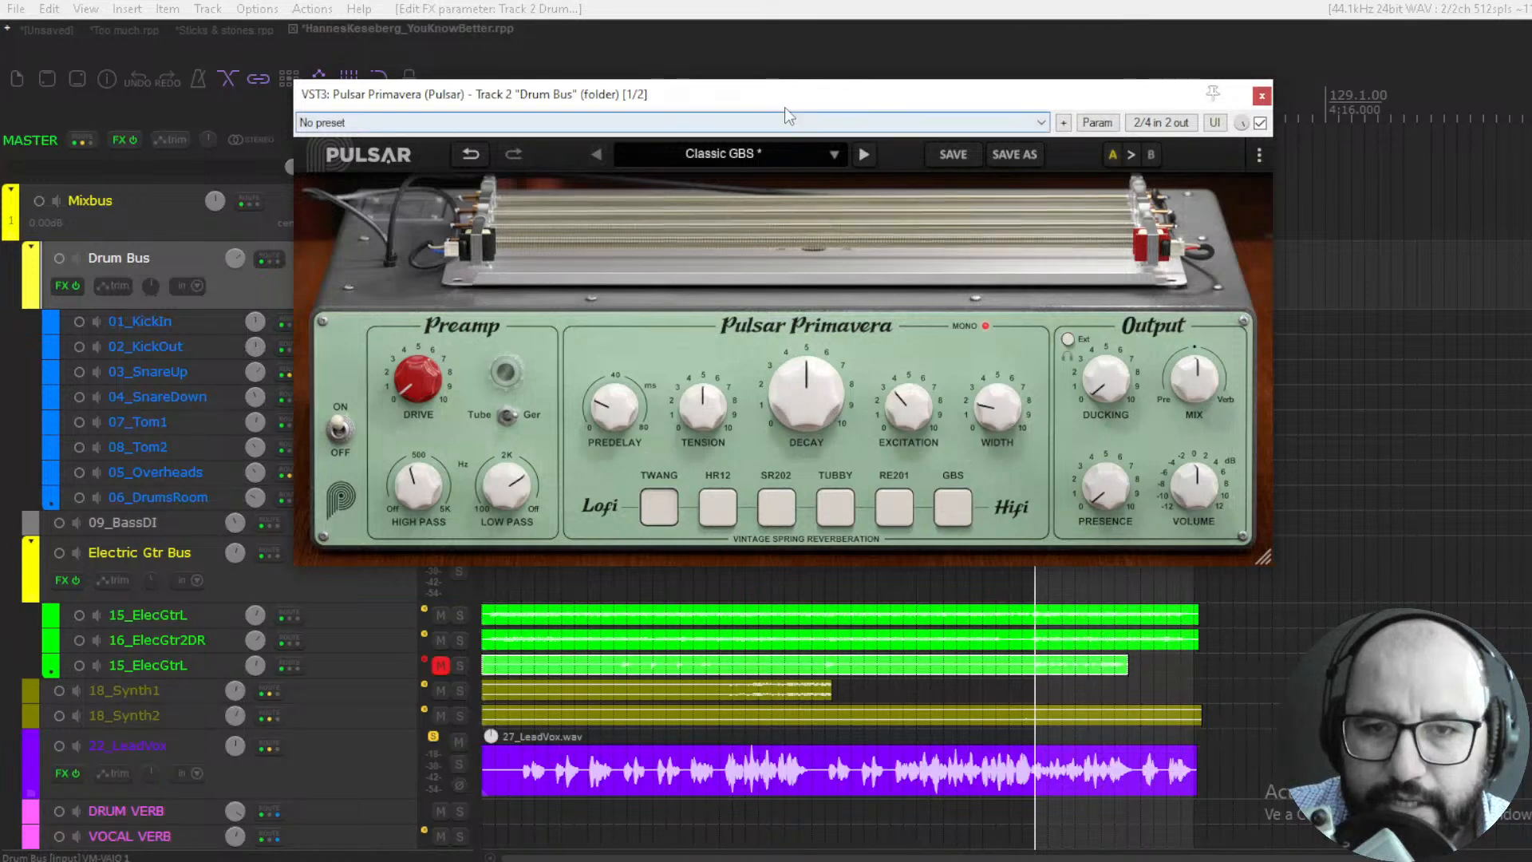
- Play the drums with the TWANG tank selected and compare Primavera bypassed and enabled
mouse_move(784, 106)
left_mouse_down()
mouse_move(1041, 107)
mouse_move(777, 105)
left_mouse_up()
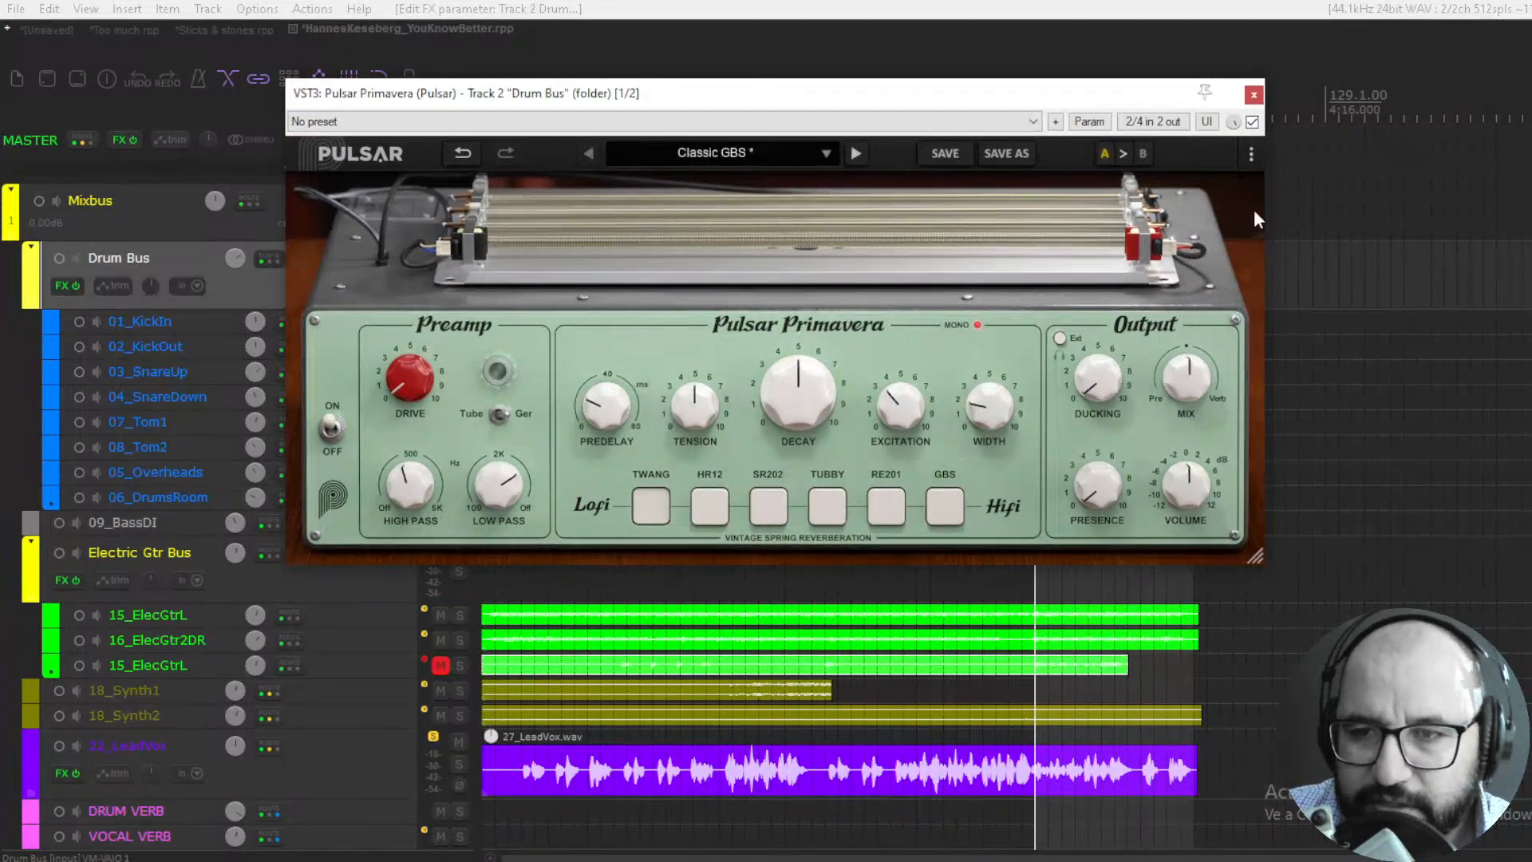
left_click(1251, 122)
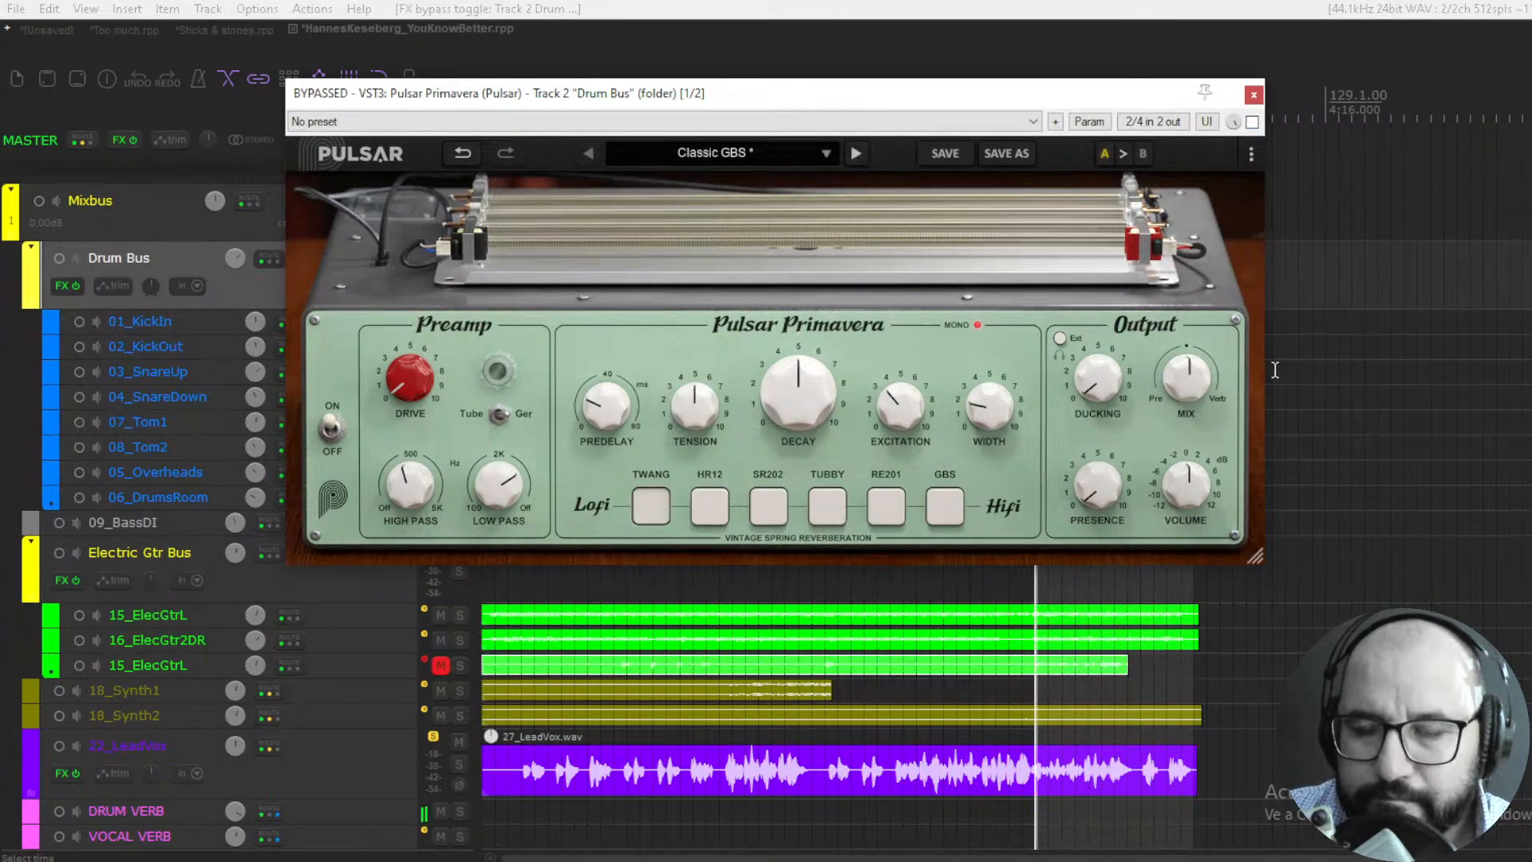
left_click(1252, 122)
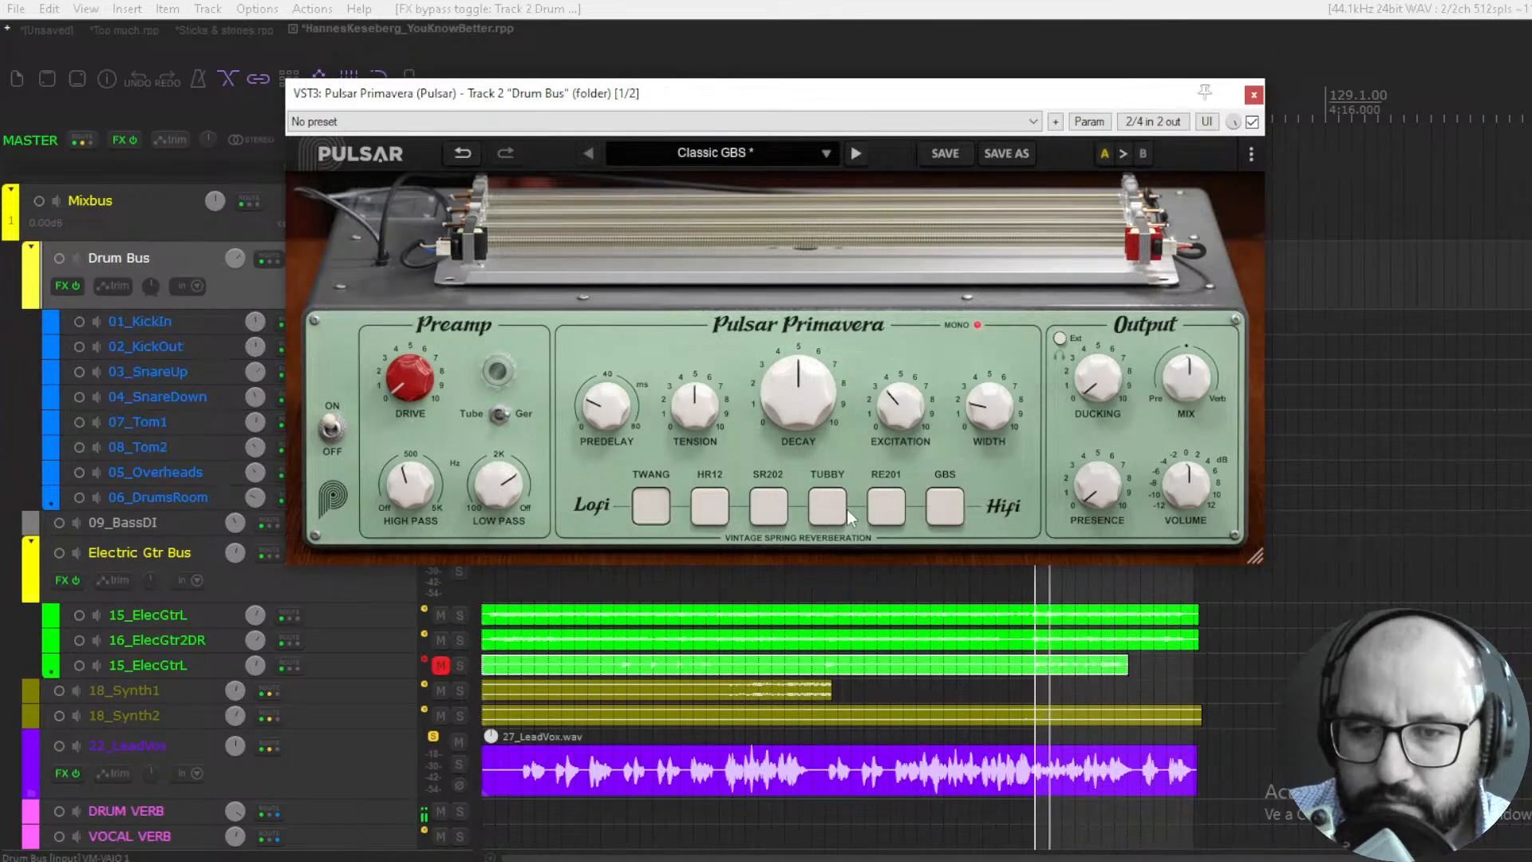
- Set Ducking to about 4, Predelay to 57.6 ms, Decay to 4.90, Tension to about 5.85 and Excitation to 5.35
left_click_drag(1089, 383, 1084, 305)
left_click_drag(606, 405, 627, 317)
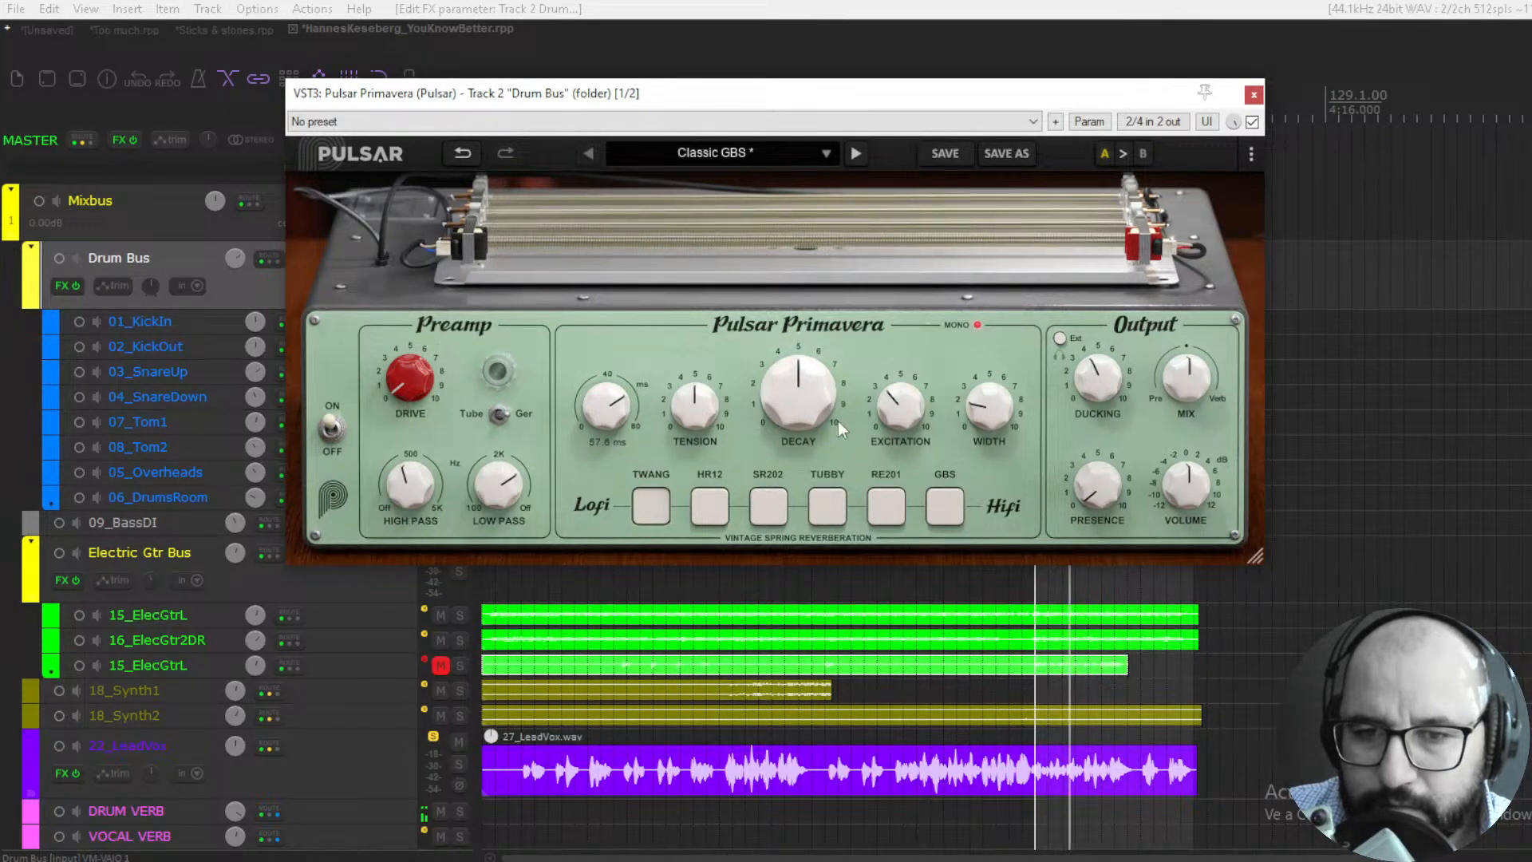
mouse_move(837, 420)
left_mouse_down()
mouse_move(850, 317)
mouse_move(827, 410)
left_mouse_up()
left_click_drag(730, 410, 710, 389)
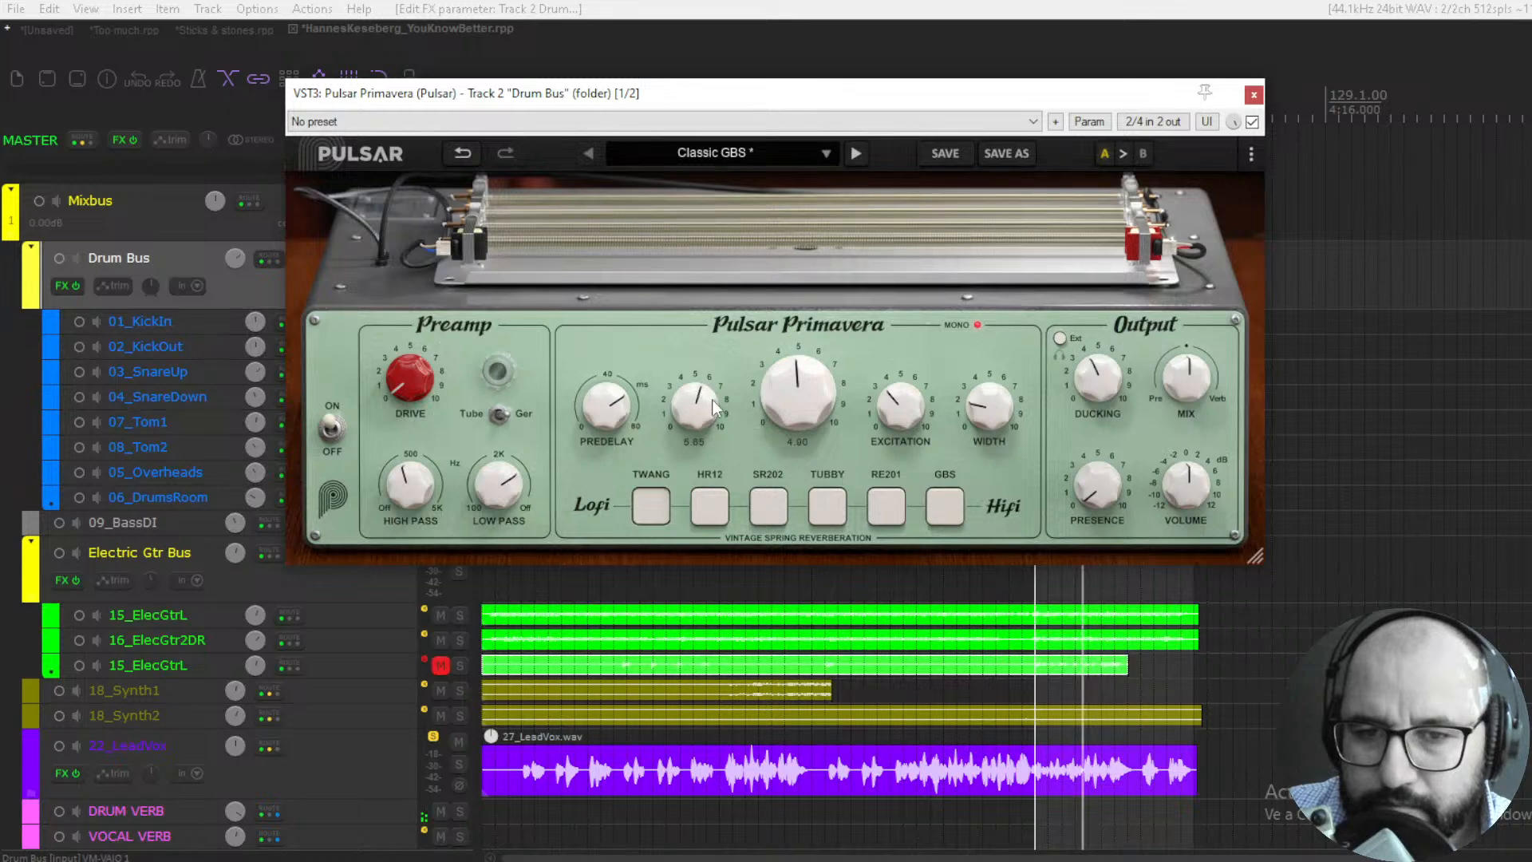
left_click_drag(882, 414, 897, 374)
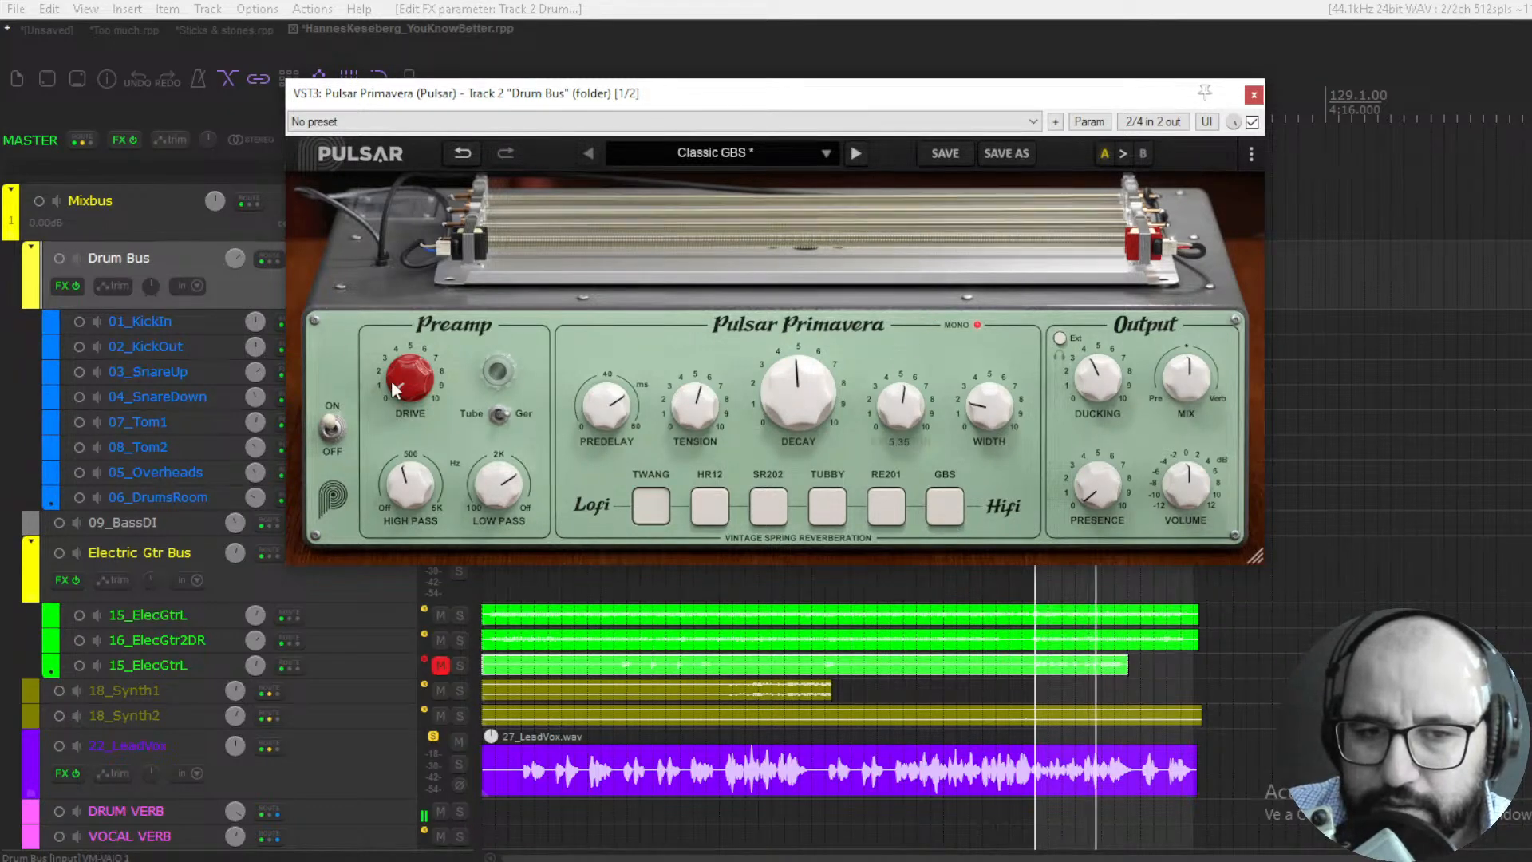
- Raise the preamp Drive to about 5.5 and fine-tune the high-pass and low-pass filters
left_click_drag(391, 379, 389, 278)
left_click_drag(404, 493, 405, 494)
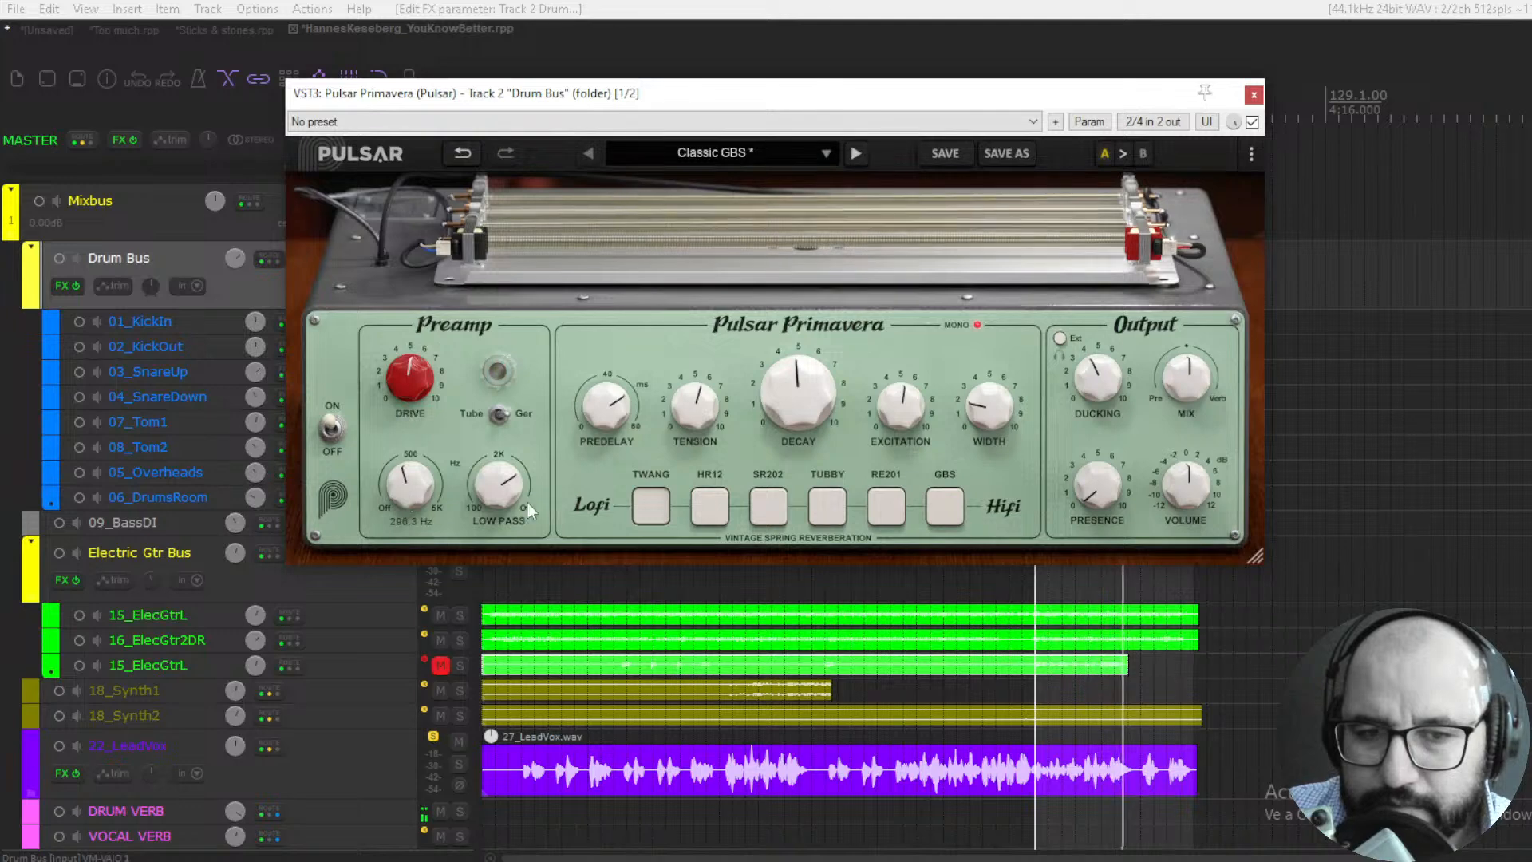
left_click_drag(509, 491, 397, 495)
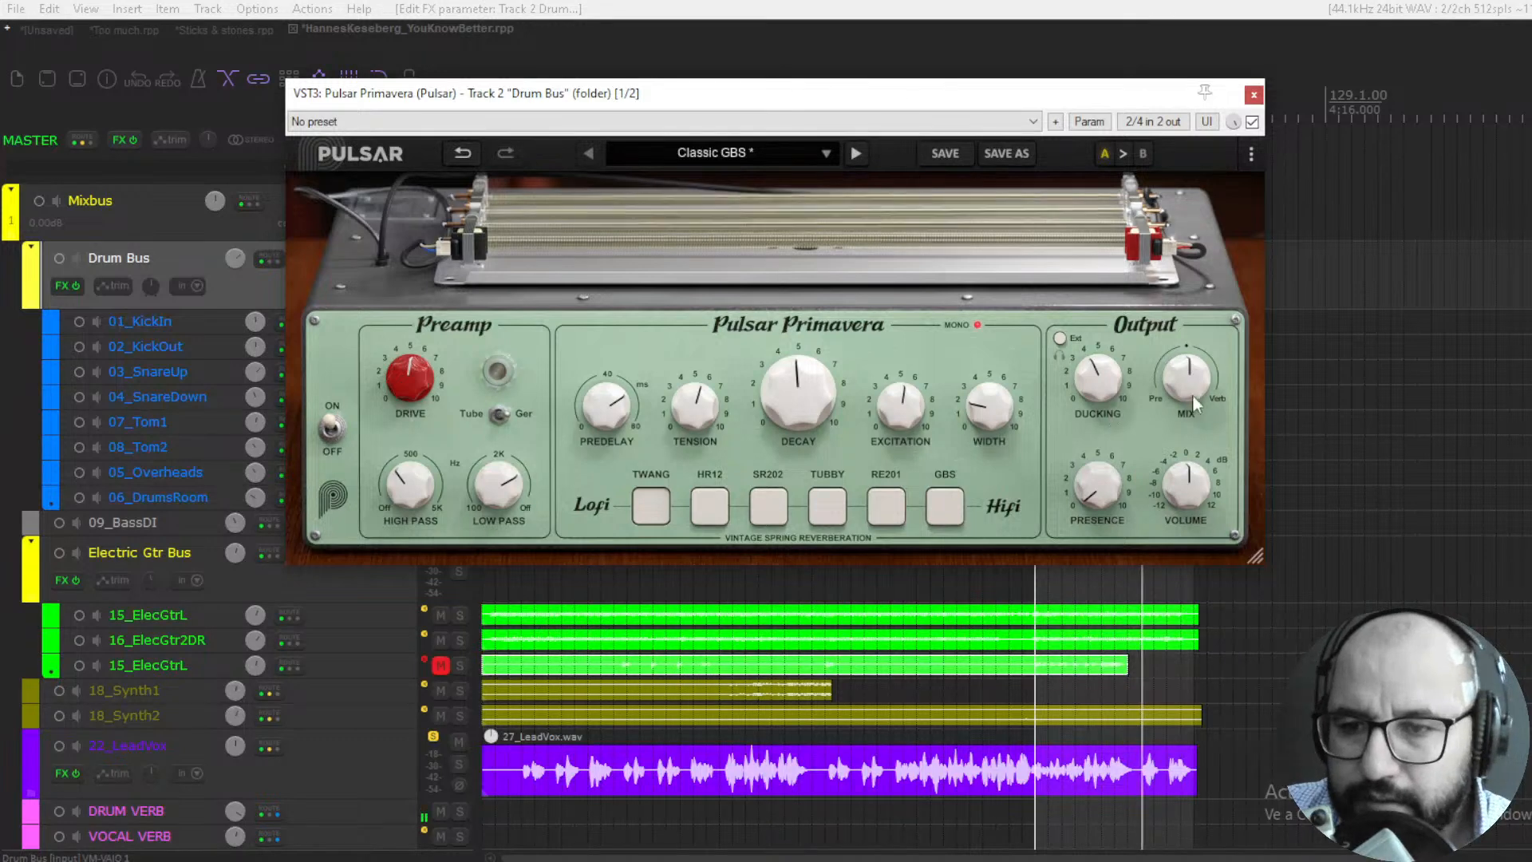
- Switch to the HR12 tank, remove the Predelay and bring the Mix down to 17.5%
left_click_drag(1192, 394, 1191, 328)
left_click_drag(1191, 328, 1192, 302)
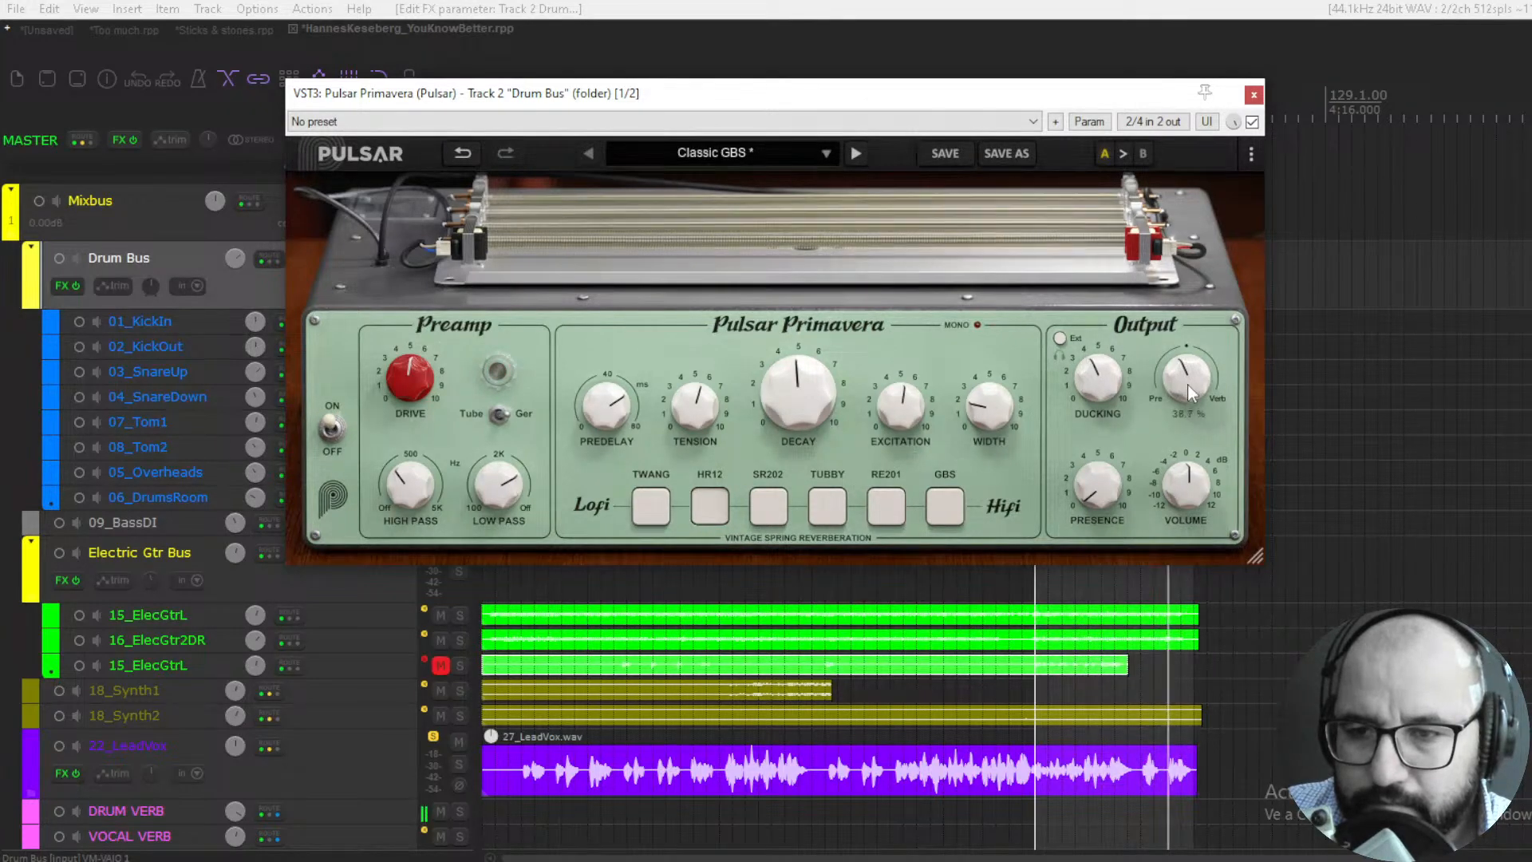
left_click_drag(1187, 385, 1181, 379)
left_click_drag(604, 405, 596, 622)
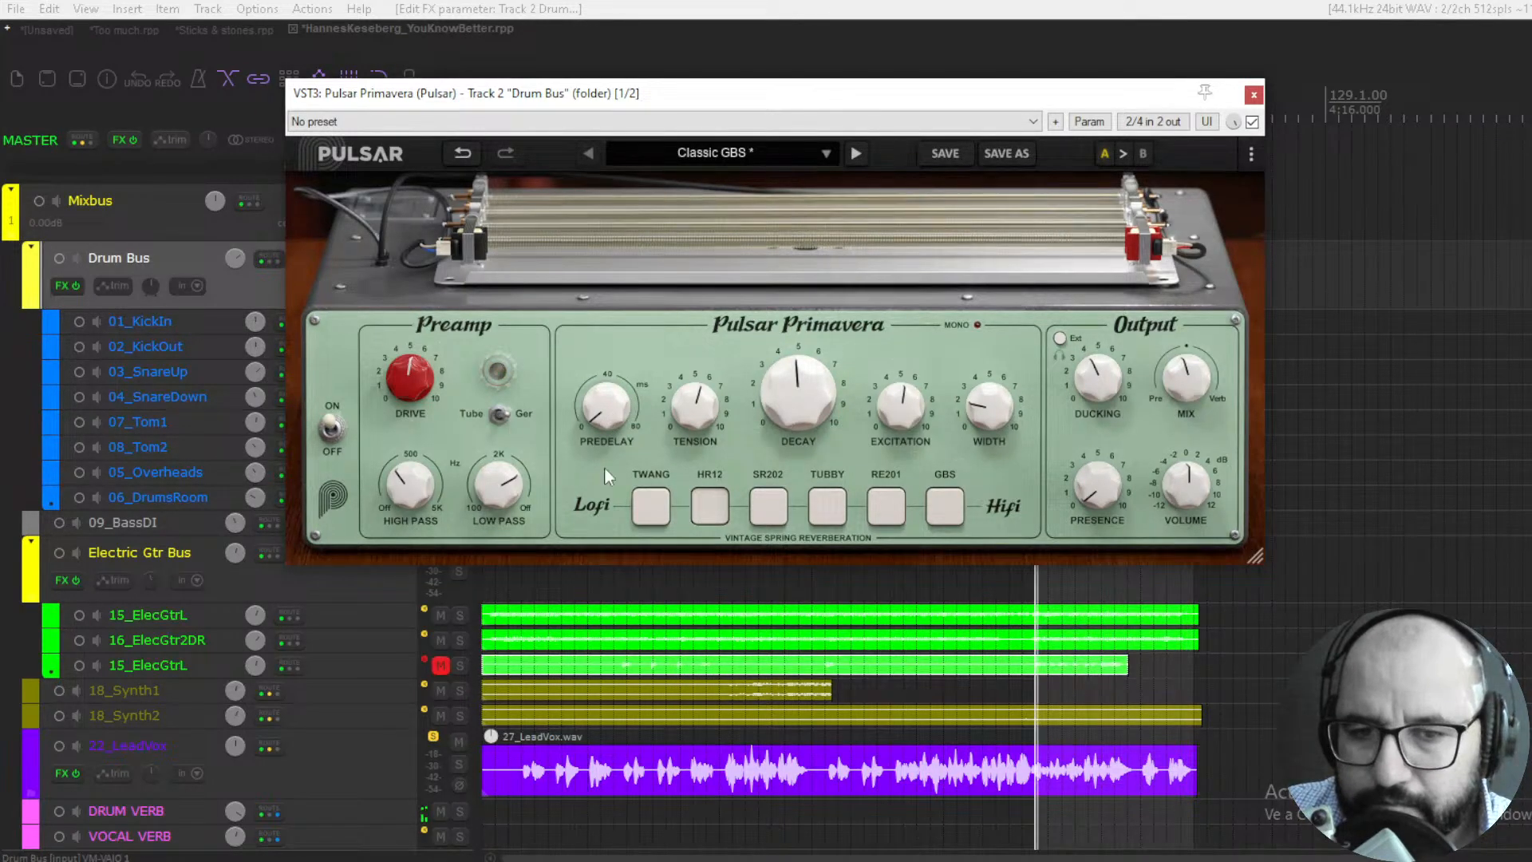
left_click_drag(1171, 378, 1180, 418)
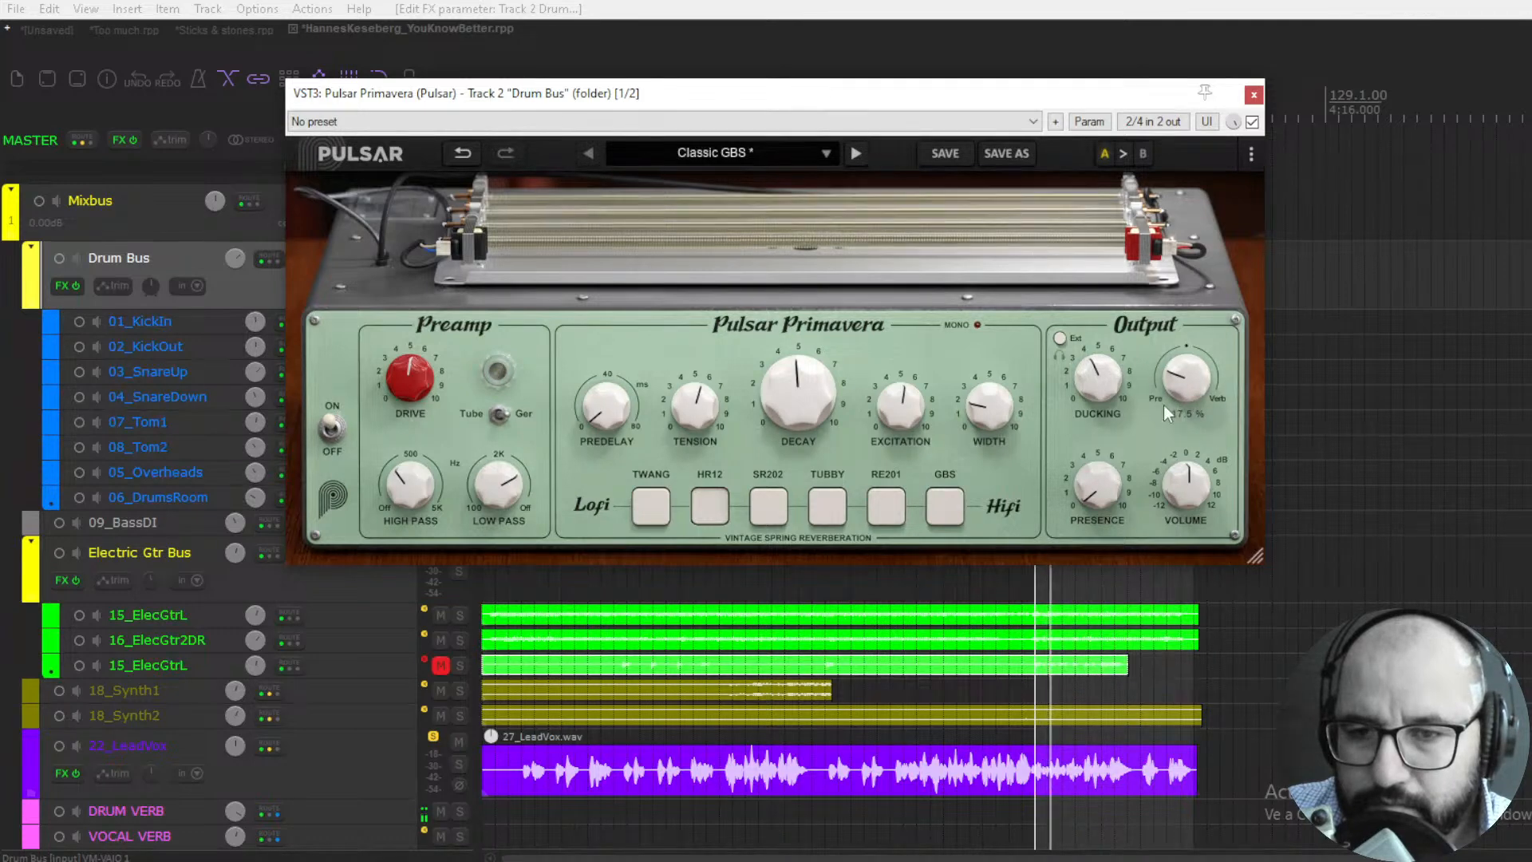
- Set Decay to 2.60, reset Tension to 5, and set Excitation to 0 and Width to about 7.60
left_click_drag(807, 410, 779, 453)
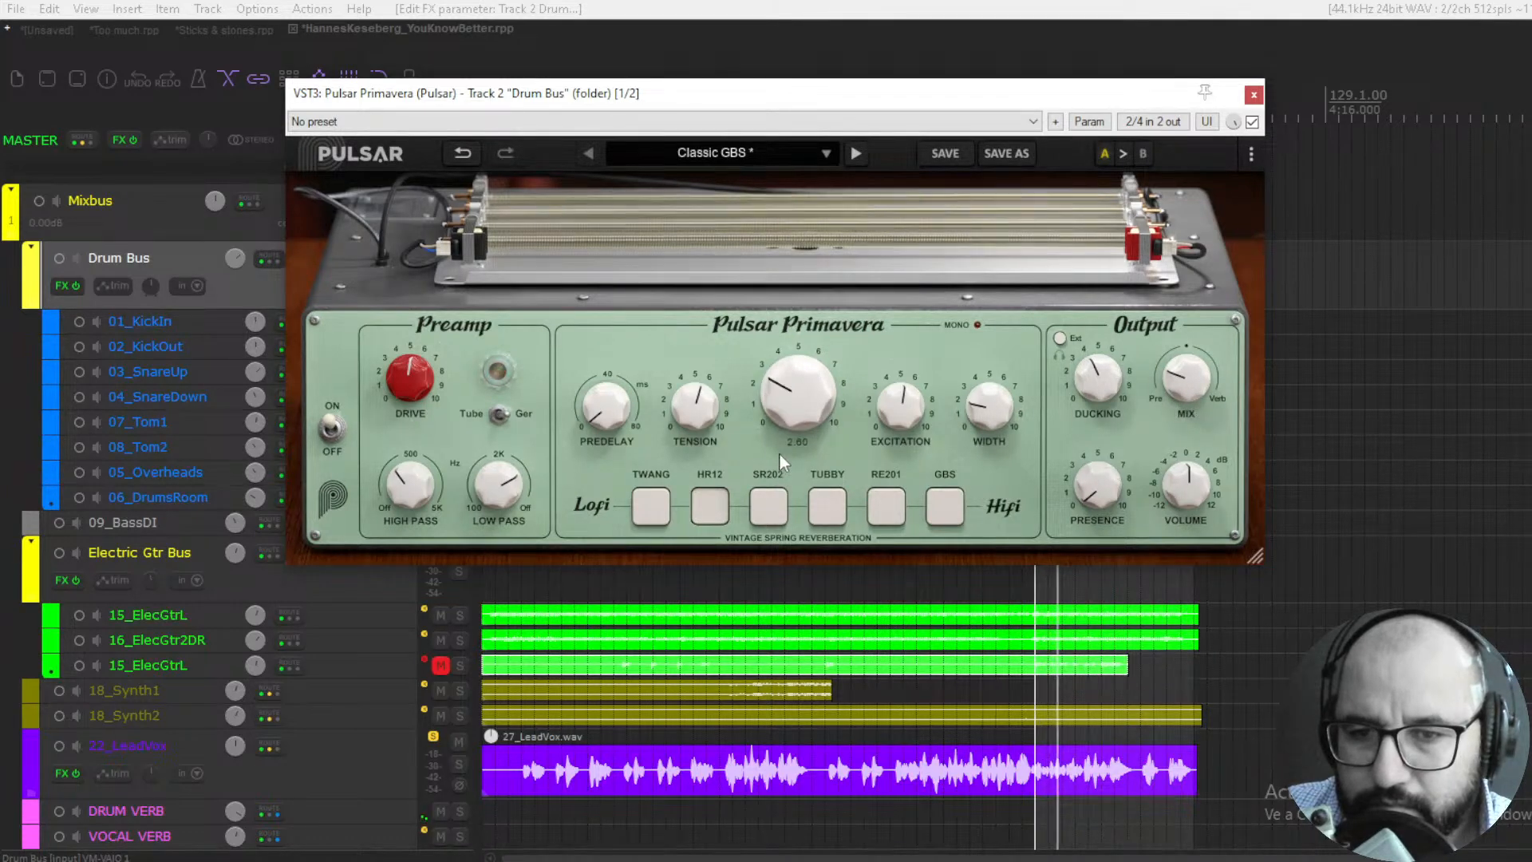
double_click(888, 422)
double_click(988, 419)
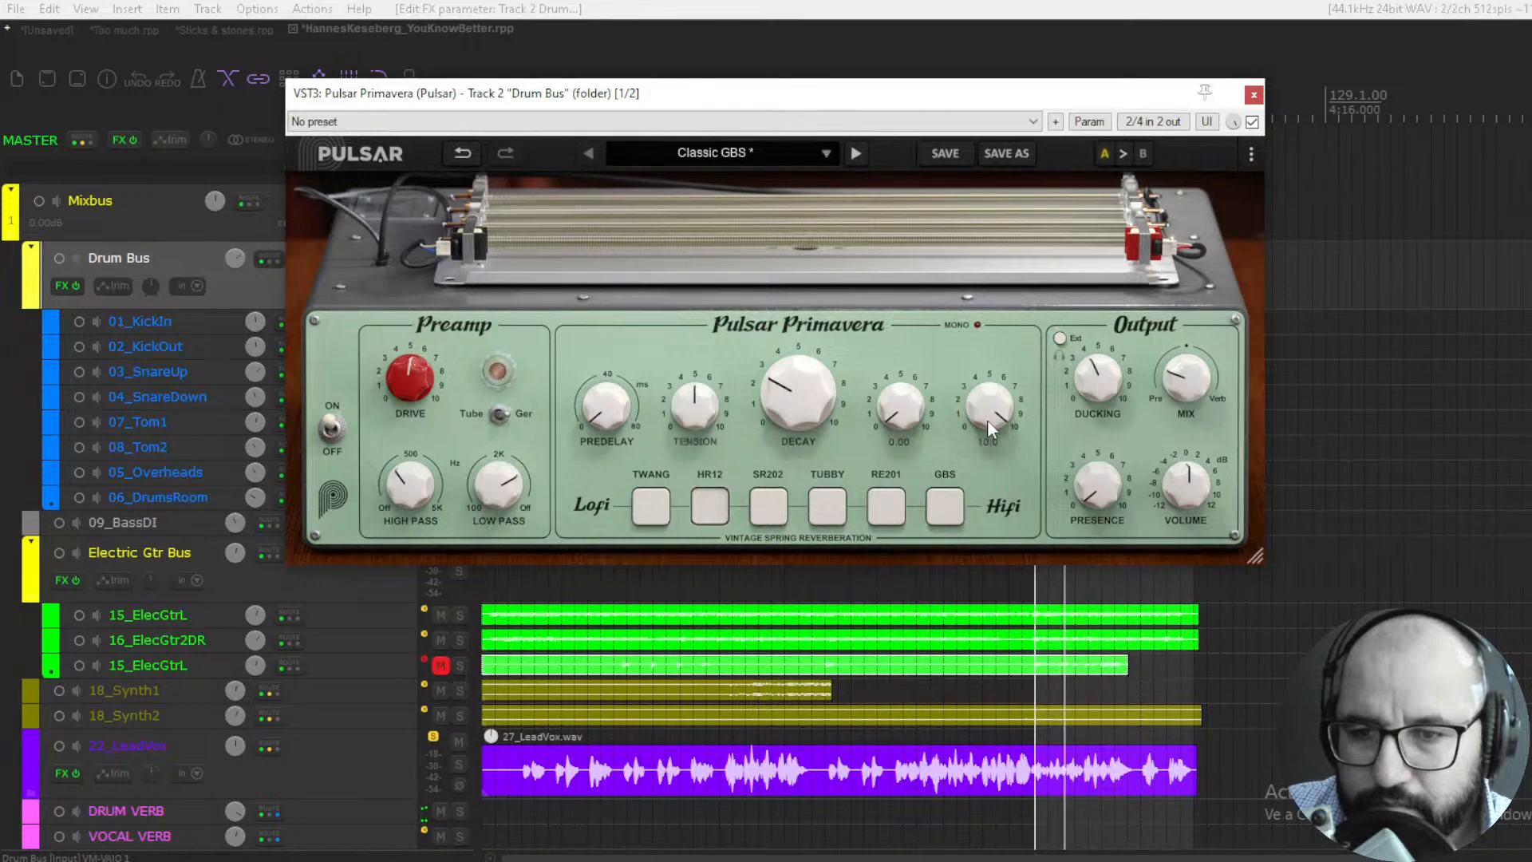
left_click_drag(992, 419, 983, 467)
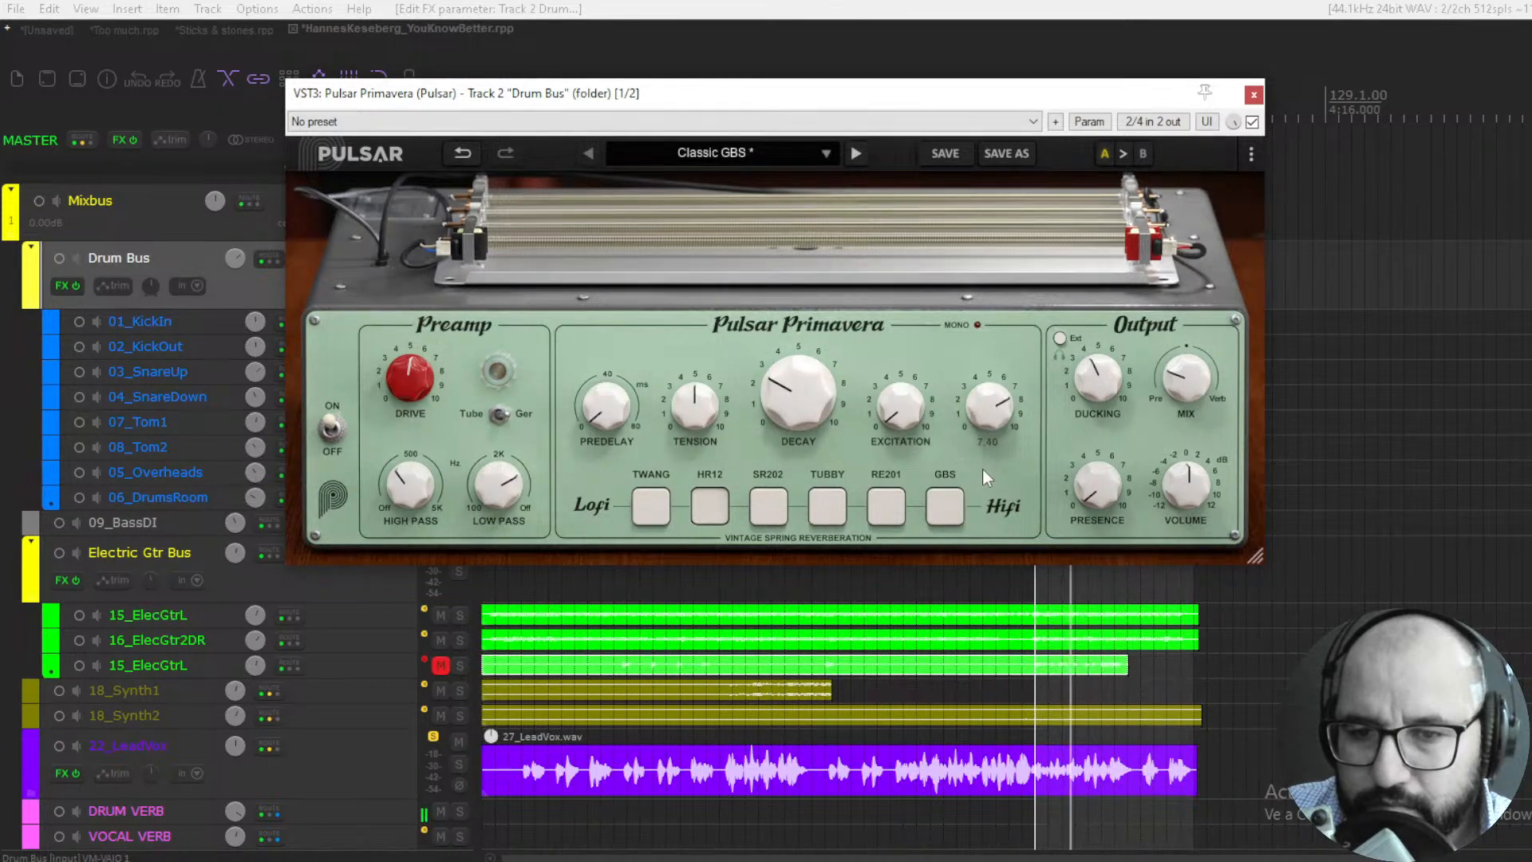
- Audition the SR202, TUBBY and RE201 tanks on the drums while raising the Mix and lowering it back under 20%
left_click_drag(1186, 375, 1186, 385)
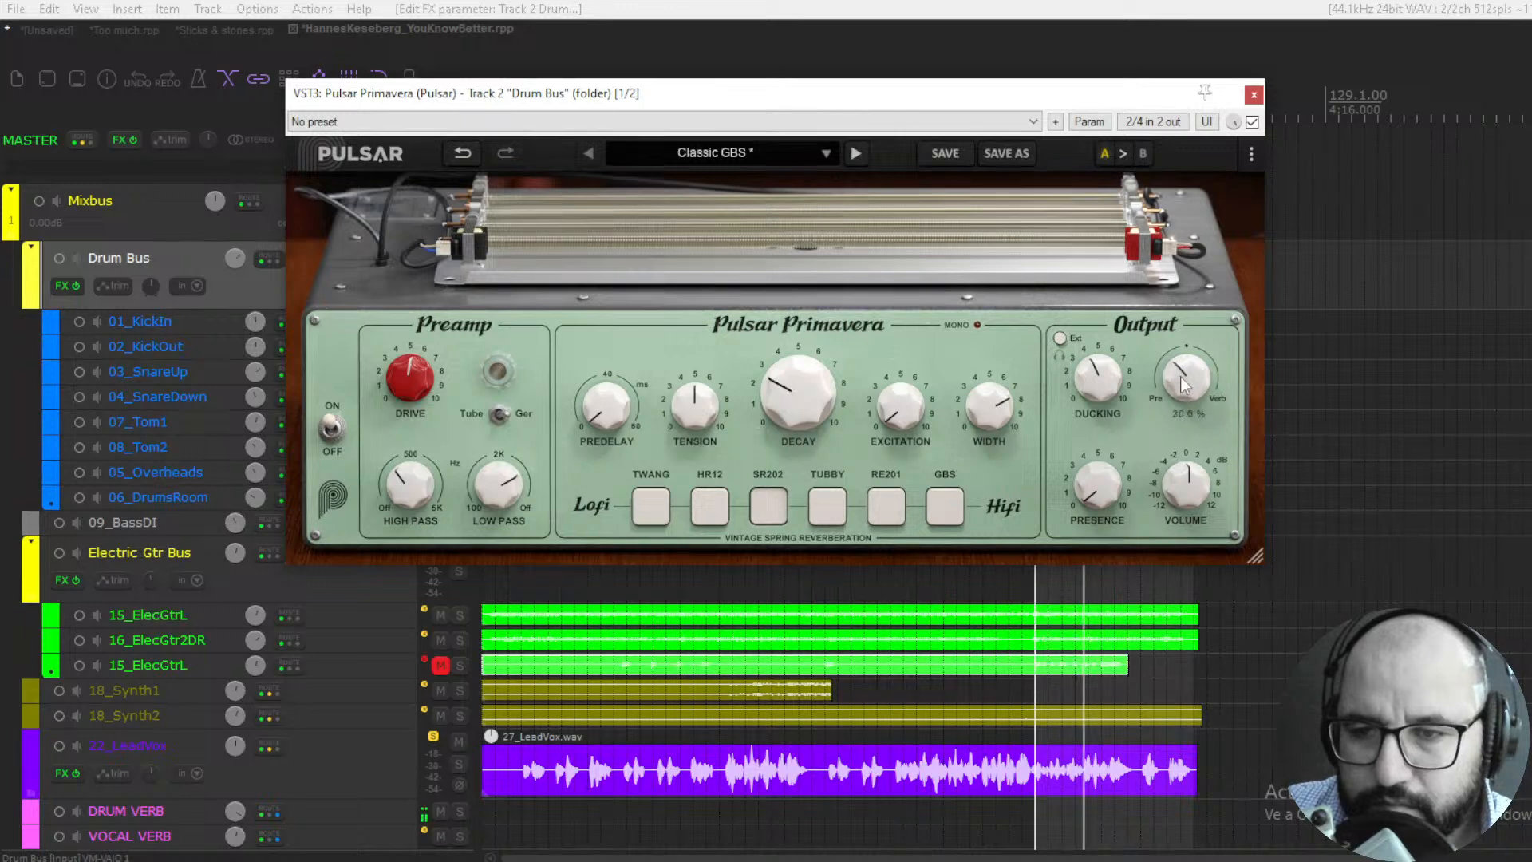
left_click_drag(1185, 381, 1185, 364)
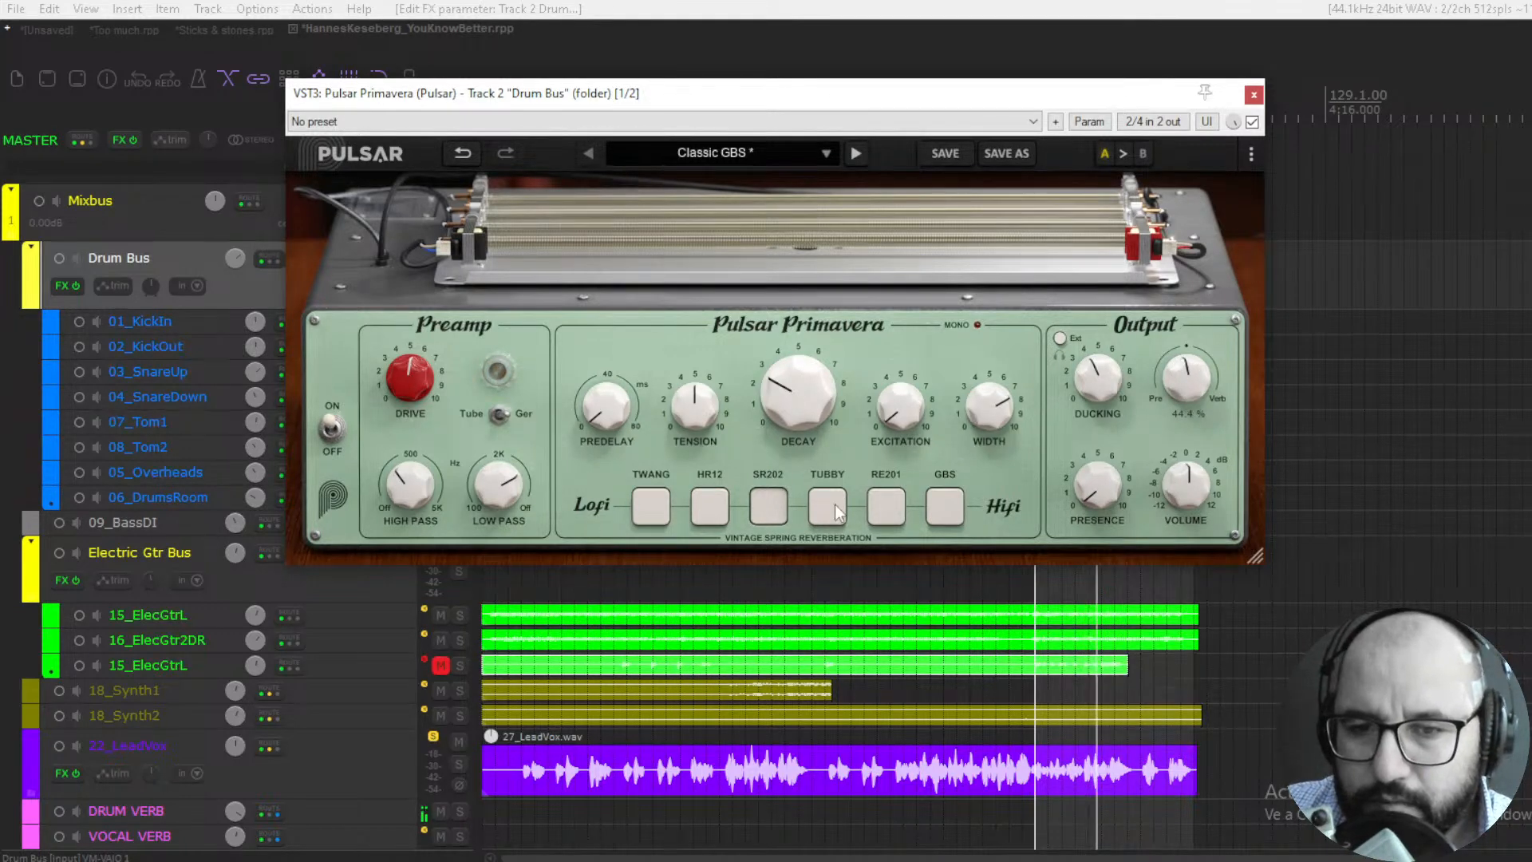
left_click_drag(1188, 376, 1175, 425)
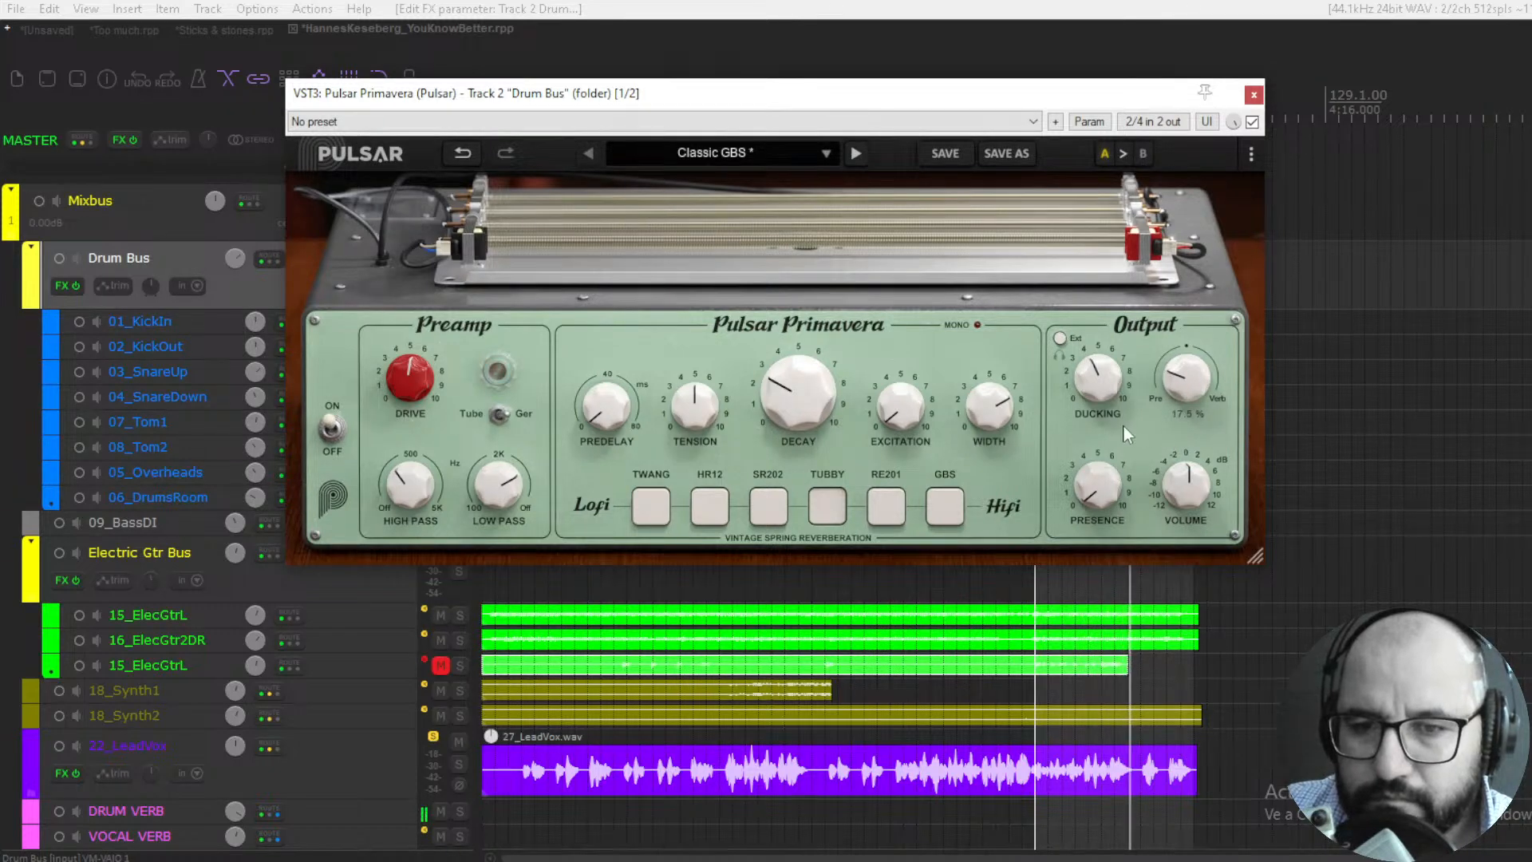
left_click(886, 509)
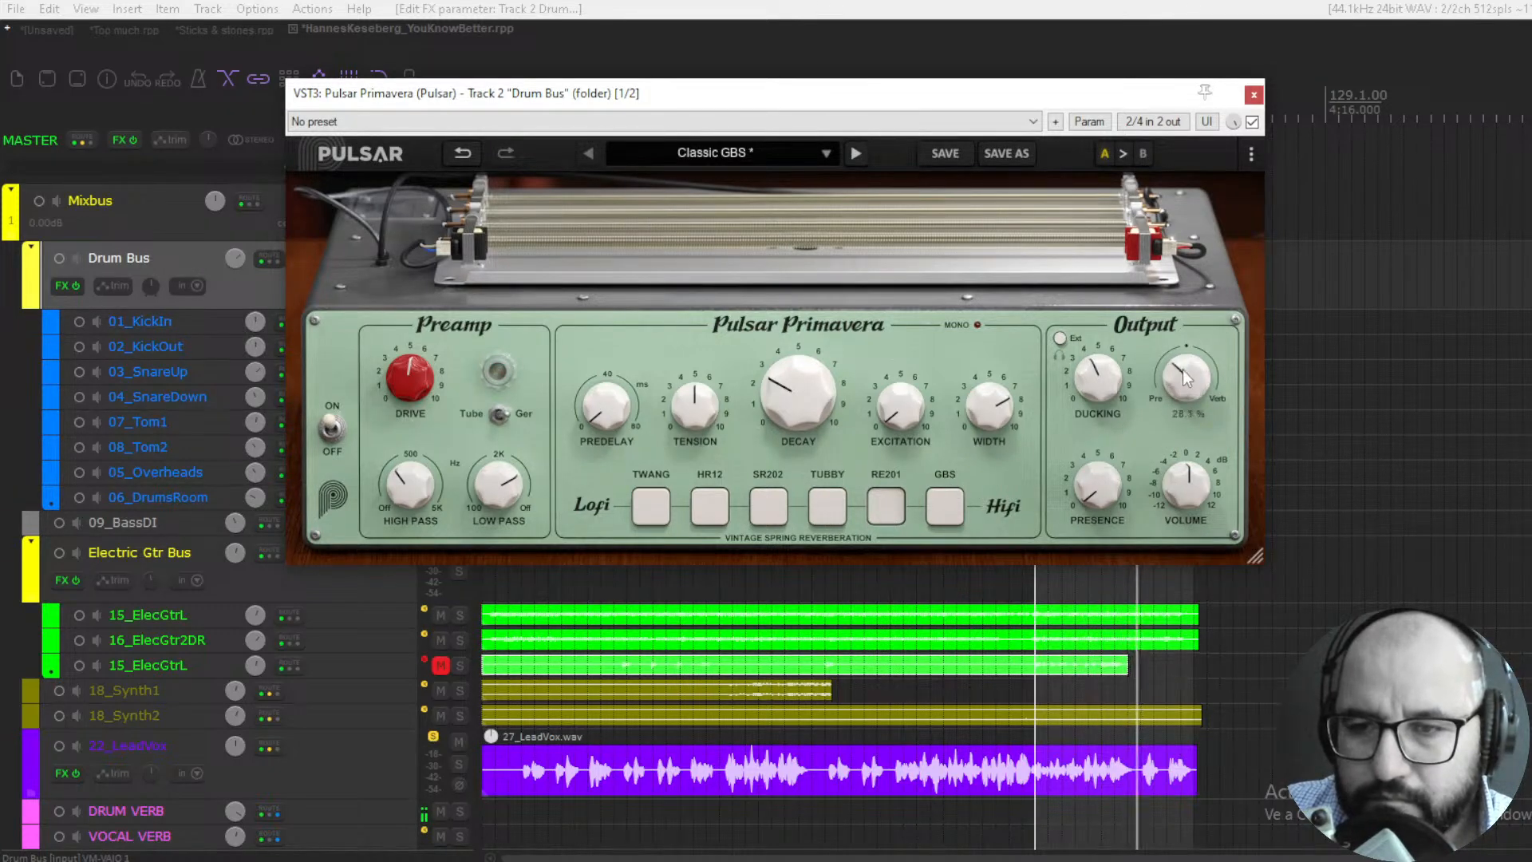
mouse_move(1183, 370)
left_mouse_down()
mouse_move(1185, 409)
mouse_move(1186, 390)
left_mouse_up()
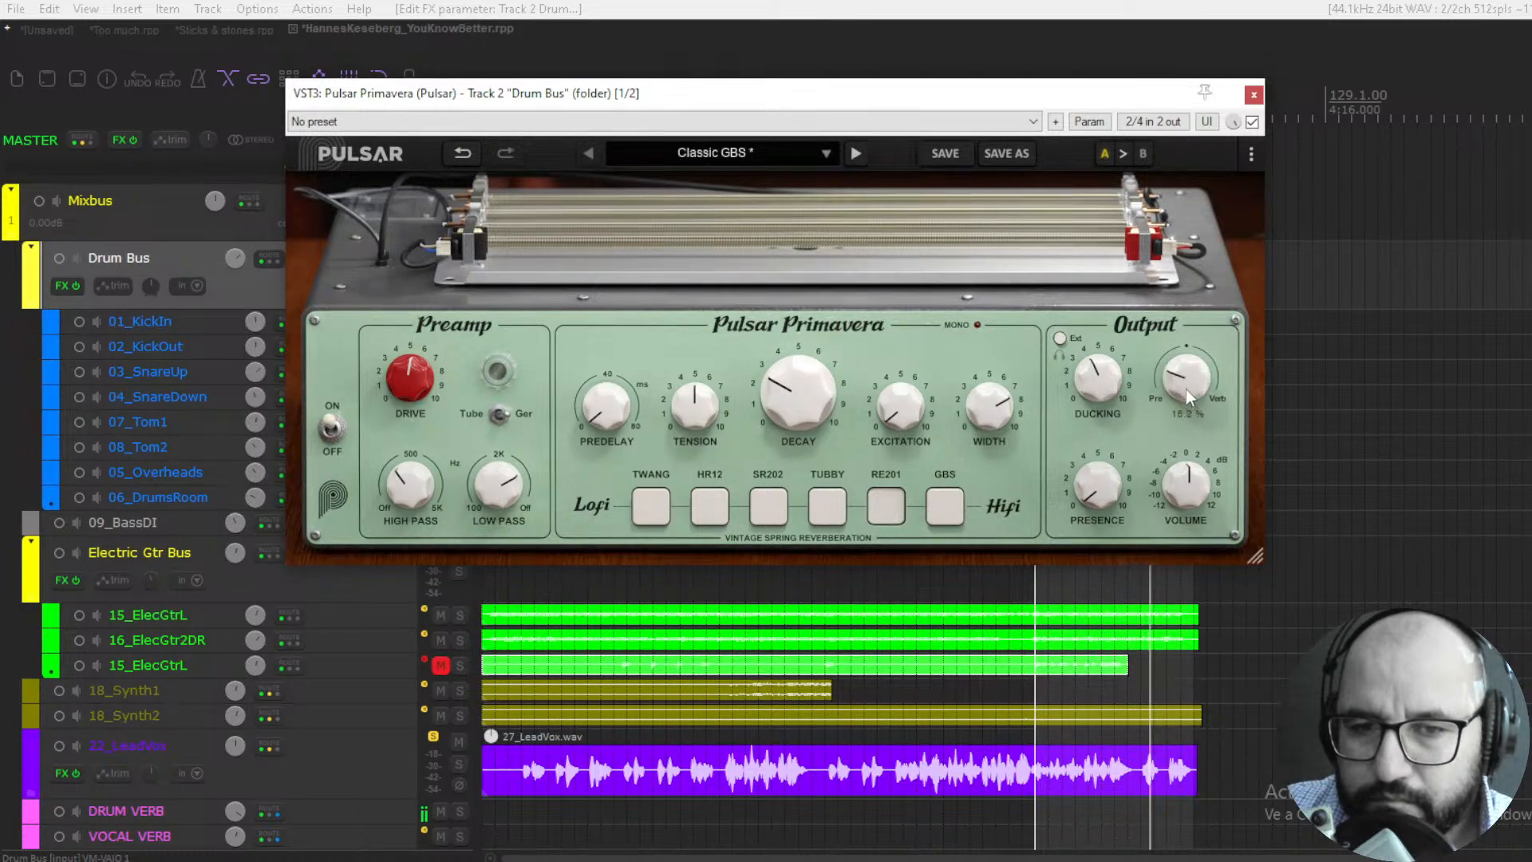
- Raise the Decay to about 4.5 and sweep the preamp Drive from 0 up to about 4.5
left_click_drag(818, 404, 816, 386)
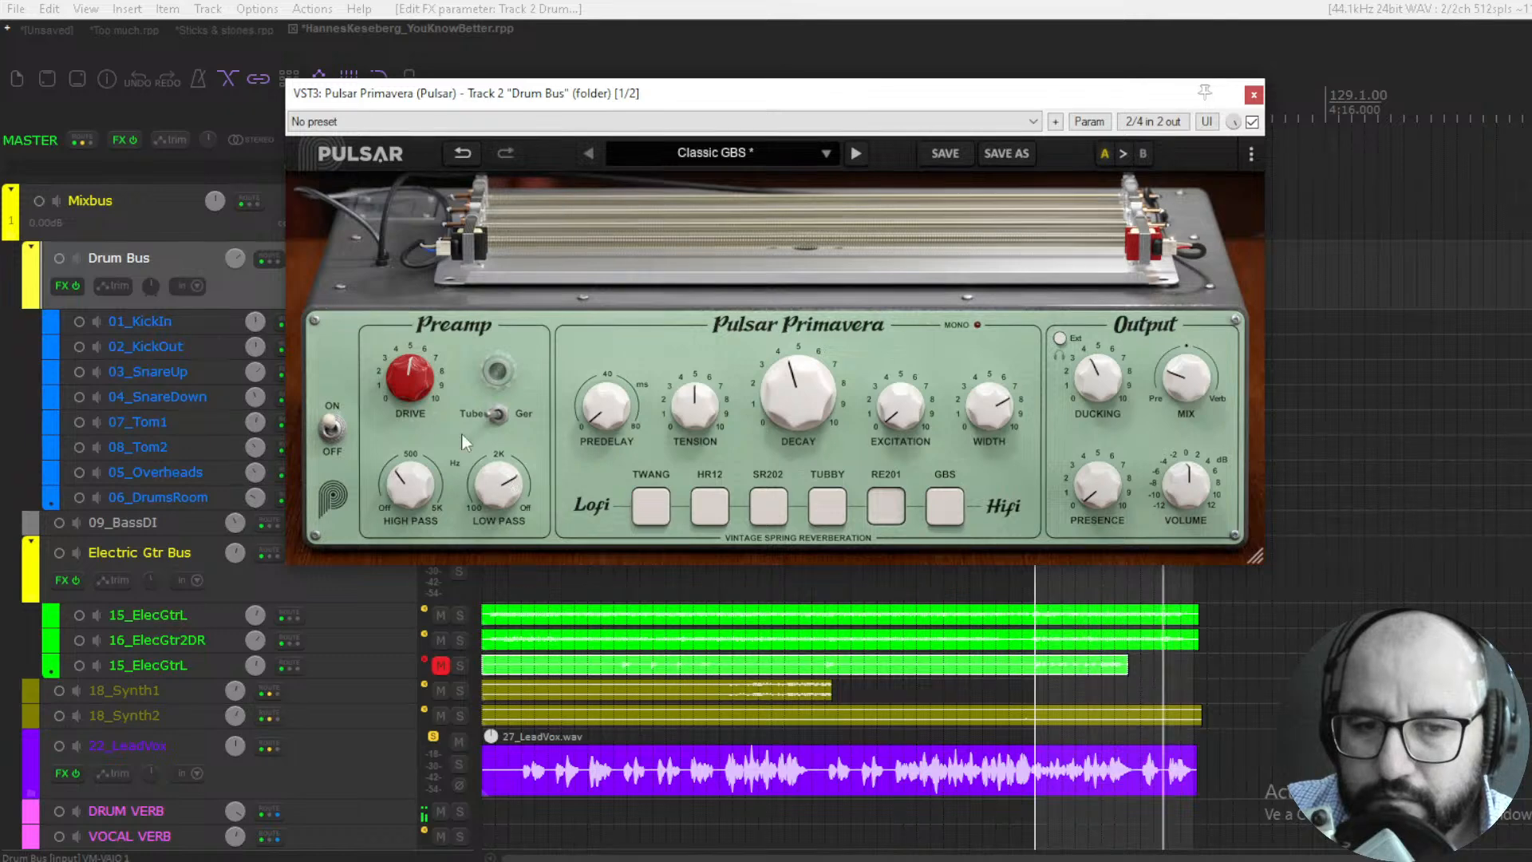
left_click_drag(409, 390, 410, 563)
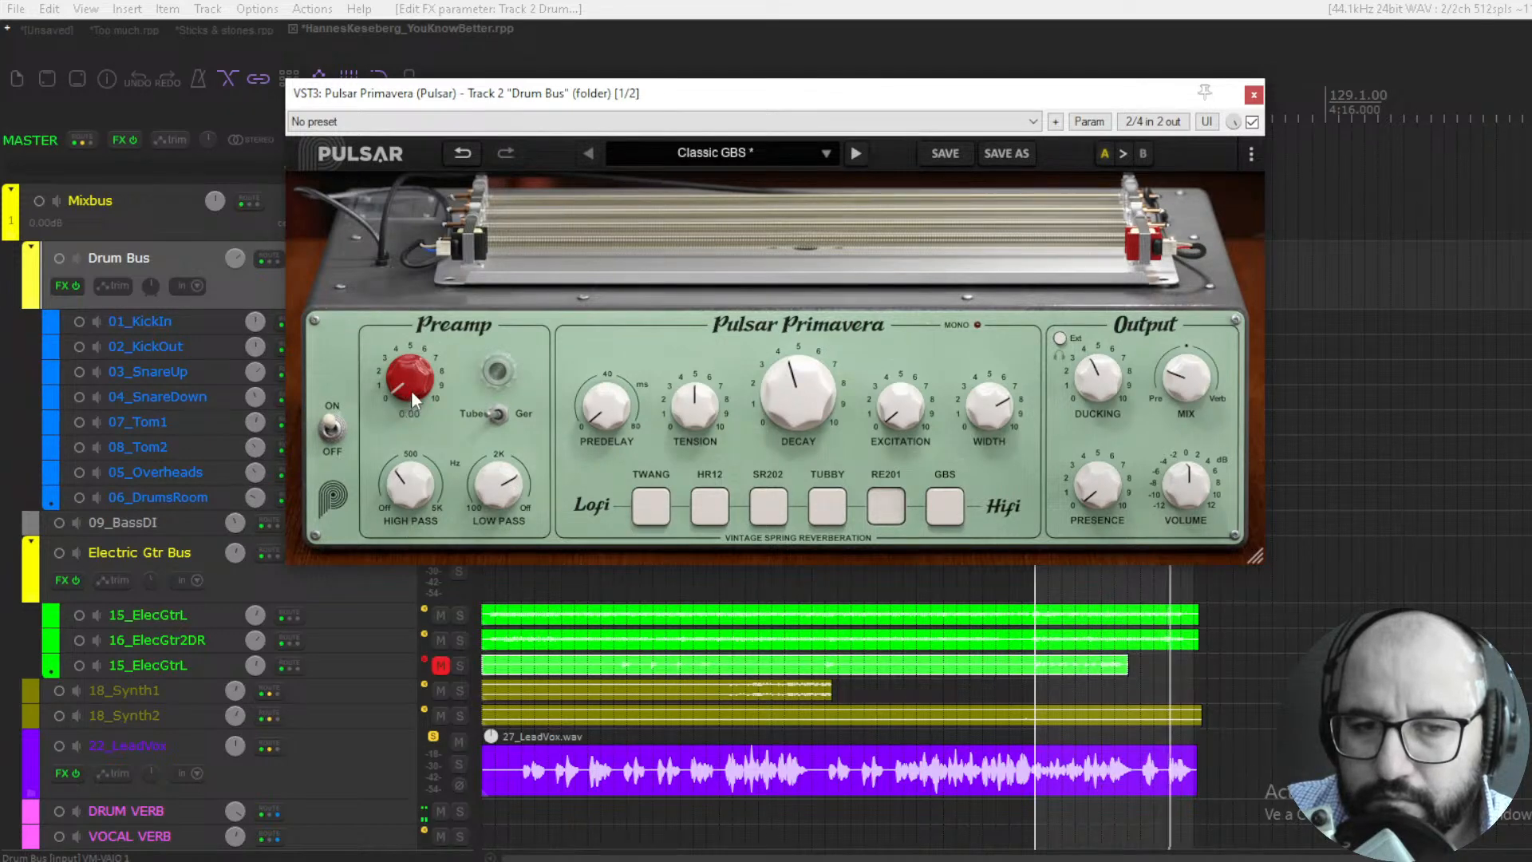
left_click_drag(410, 390, 467, 235)
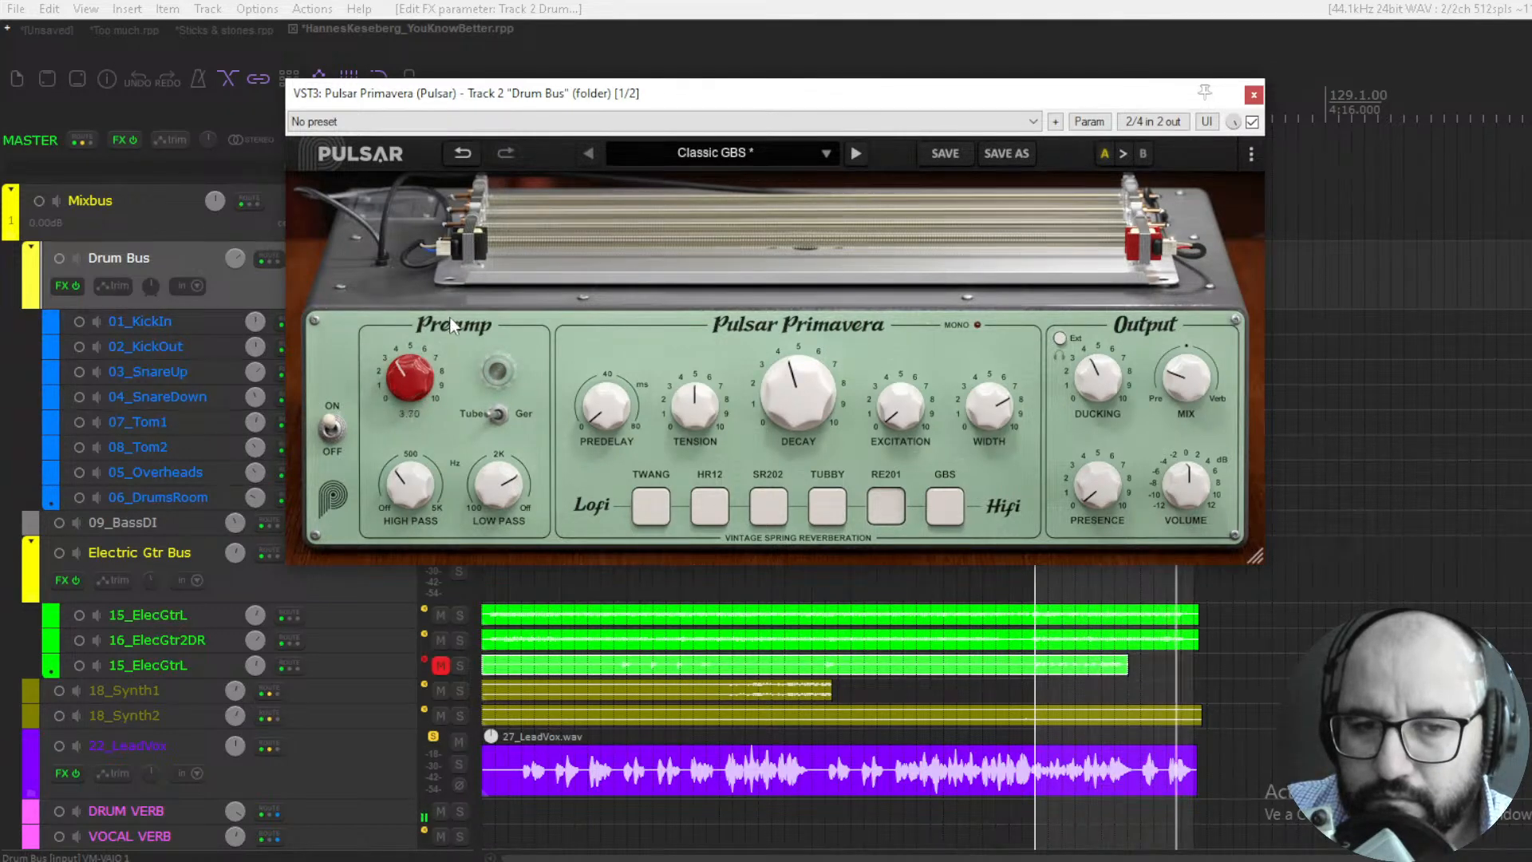
left_click_drag(449, 317, 453, 304)
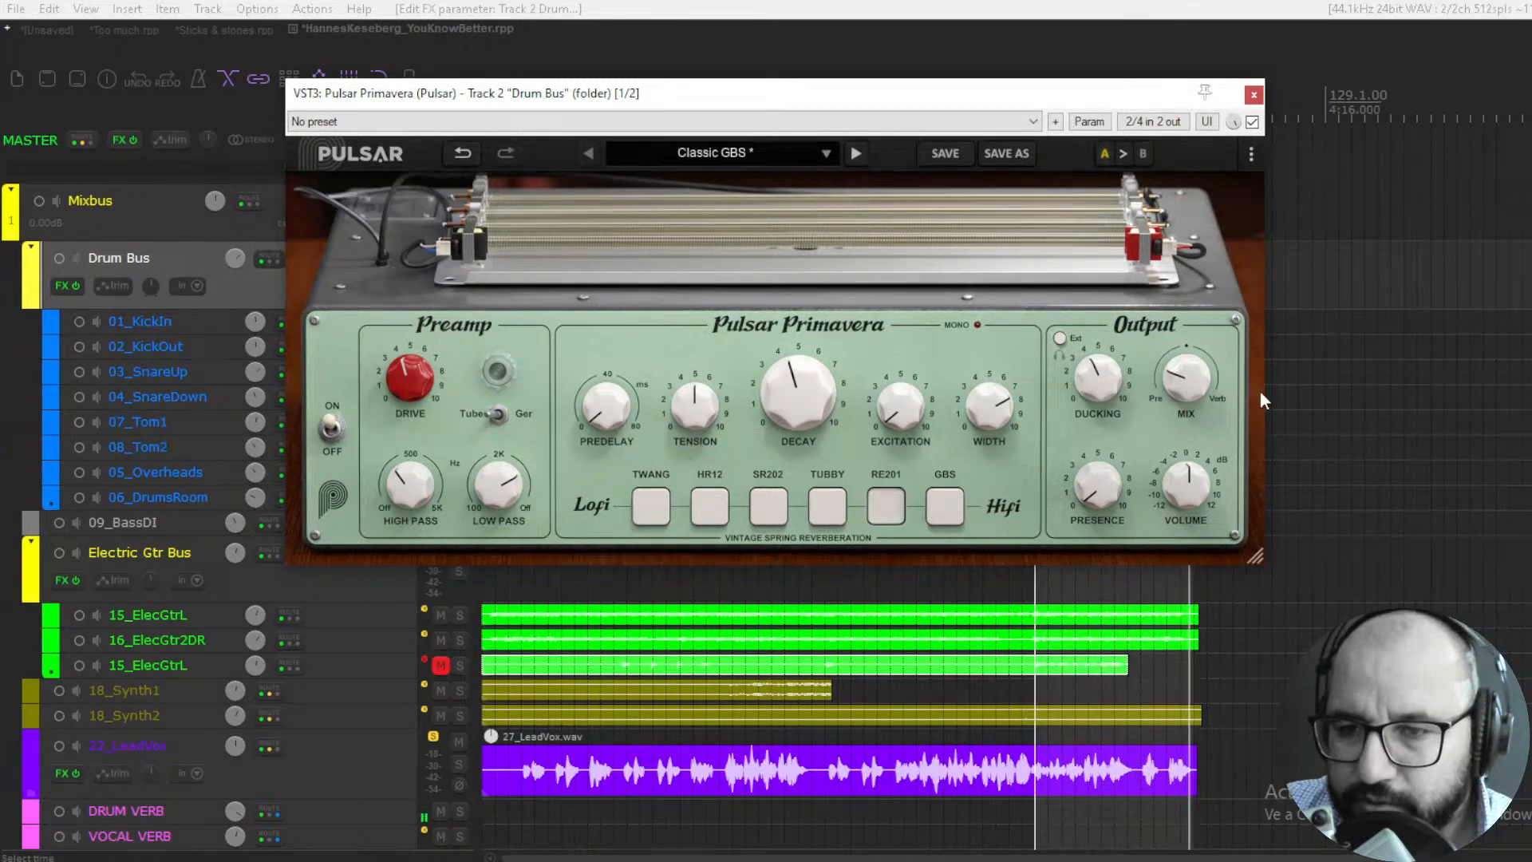
- Audition the GBS tank on the drums with the Mix raised to about 36% and brought back under 20%
mouse_move(1188, 392)
left_mouse_down()
mouse_move(1186, 409)
mouse_move(1189, 391)
left_mouse_up()
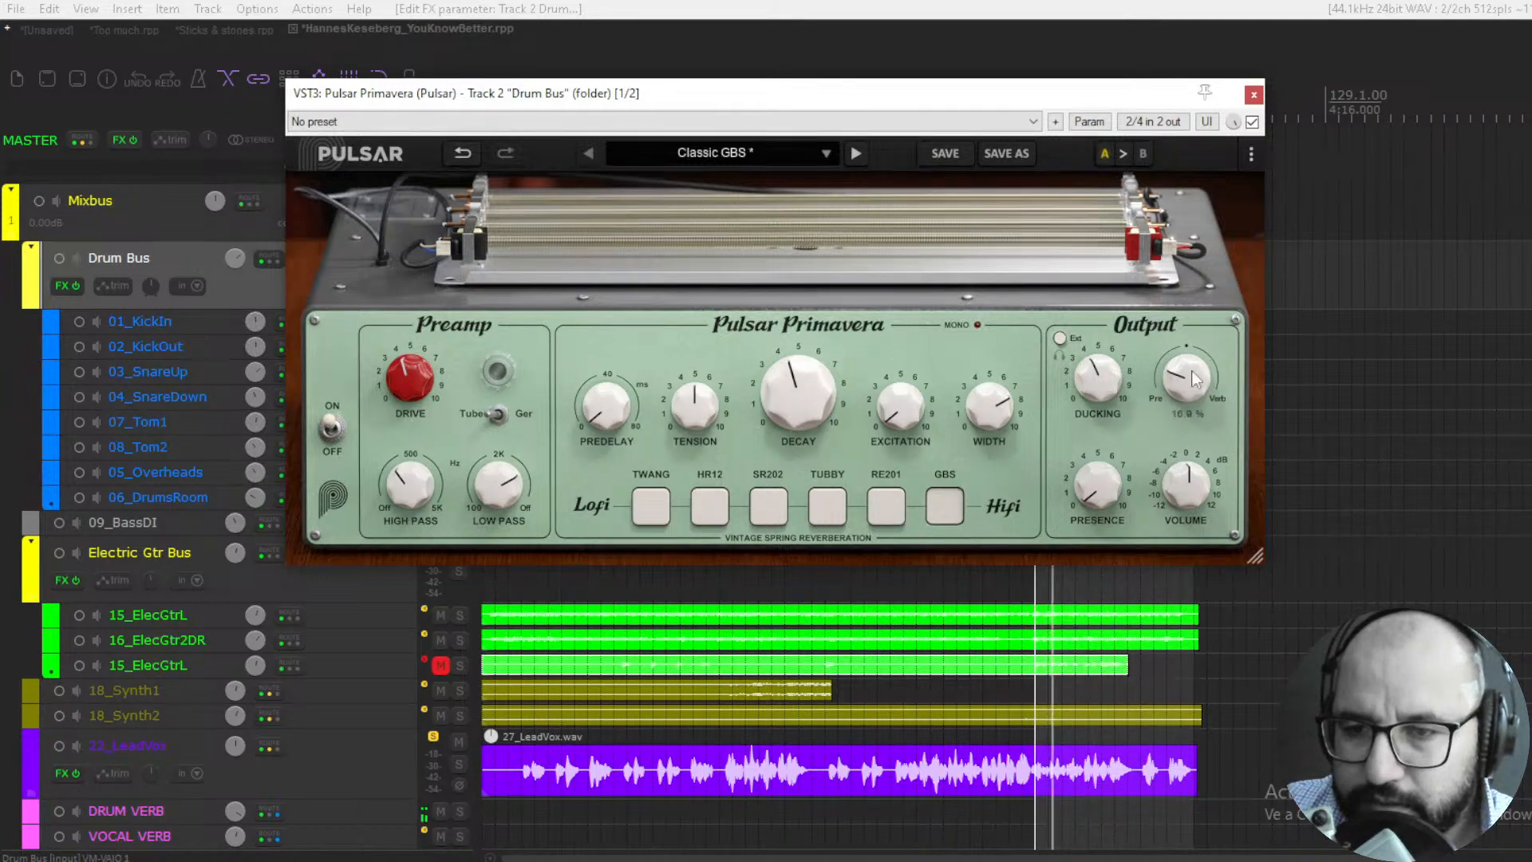
left_click_drag(1194, 379, 1205, 349)
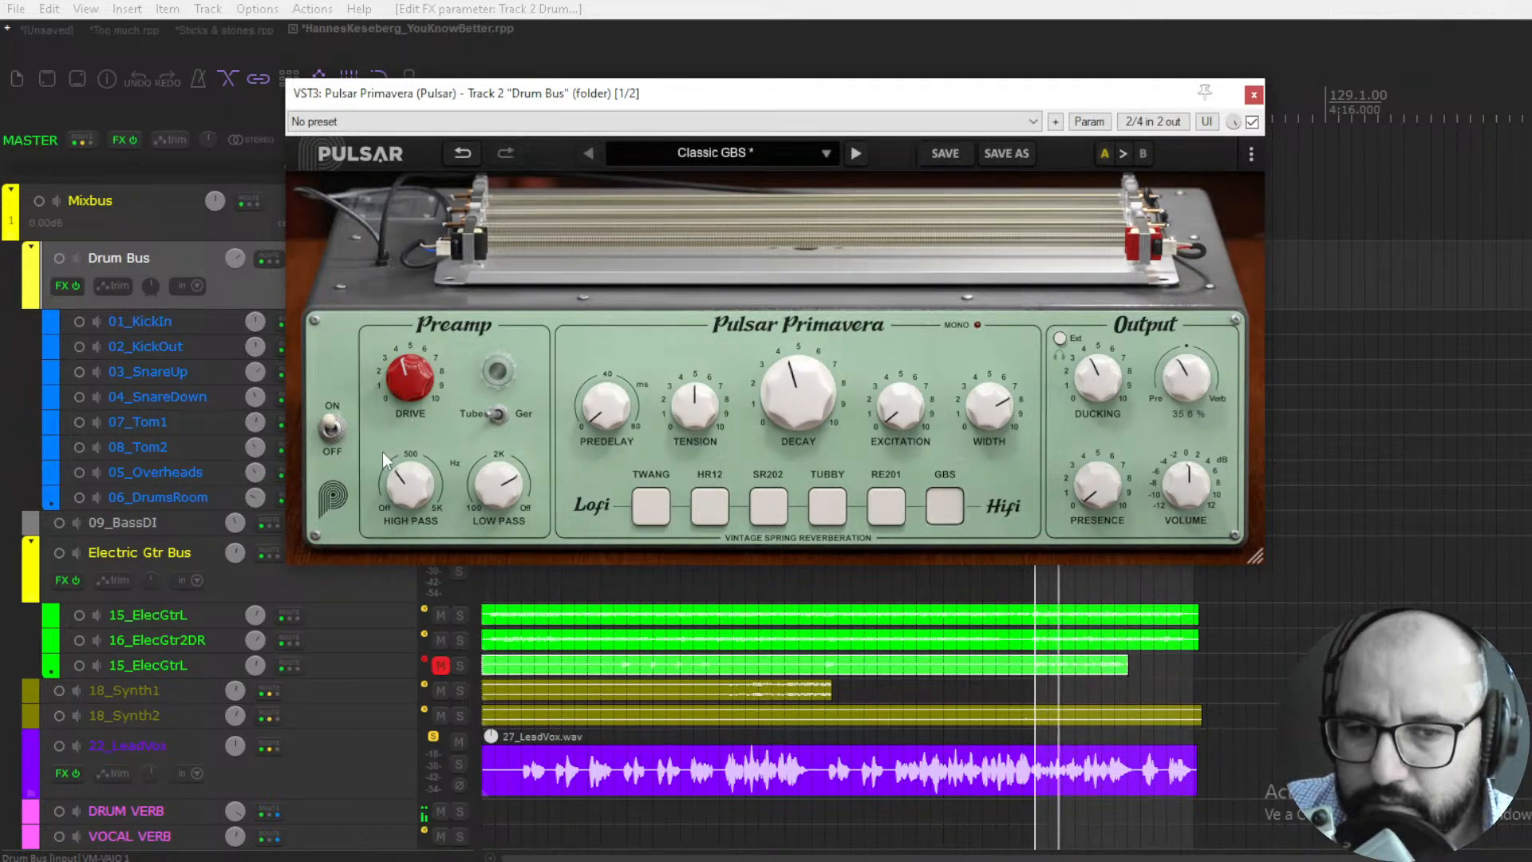
left_click_drag(1184, 389, 1180, 400)
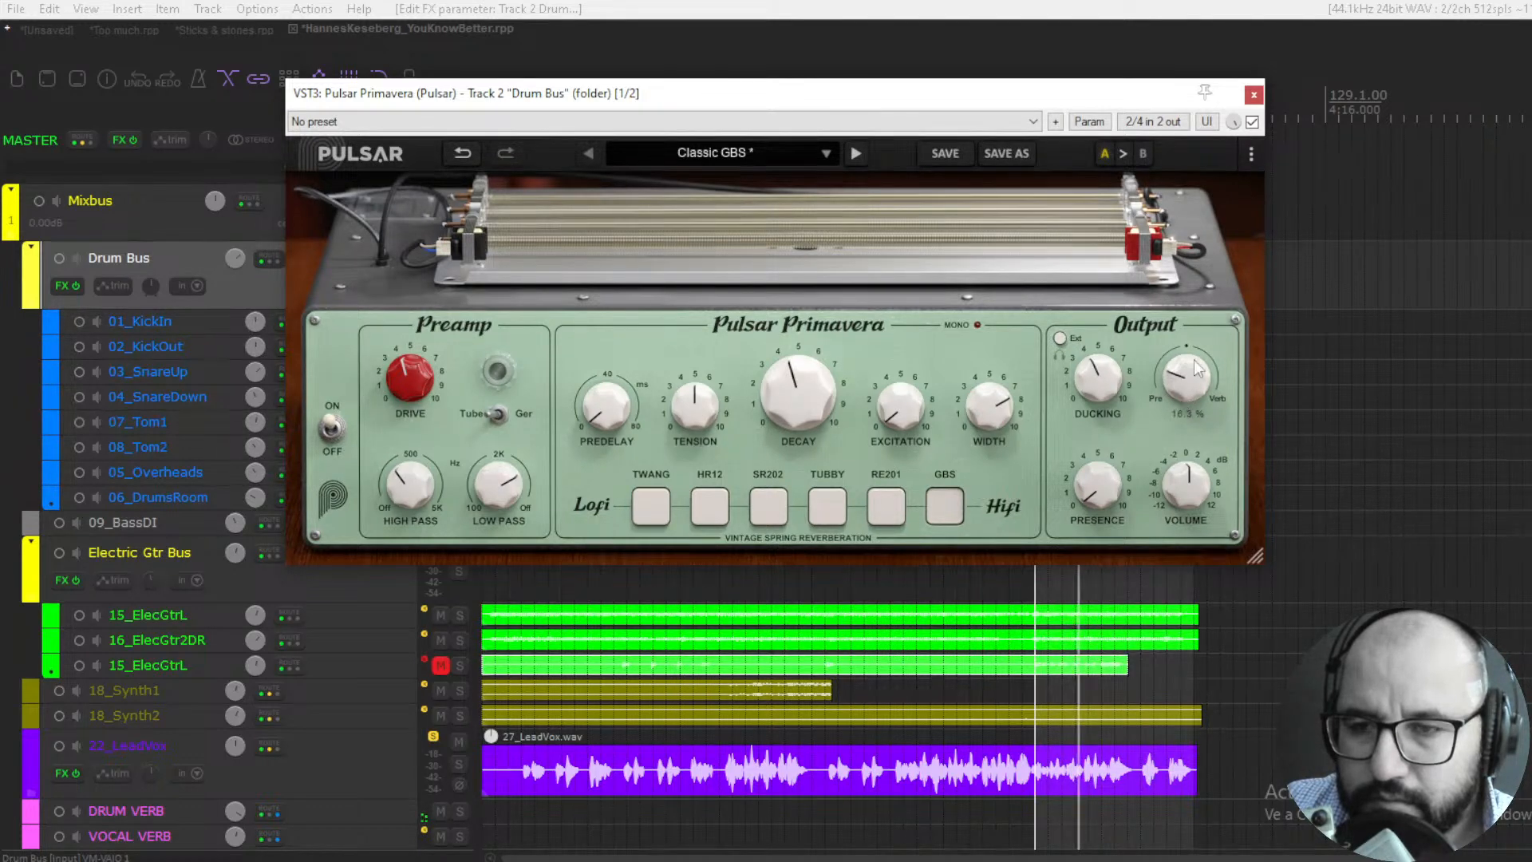
- Compare the drums with Primavera bypassed and enabled, leave it enabled and close its window
left_click(1252, 122)
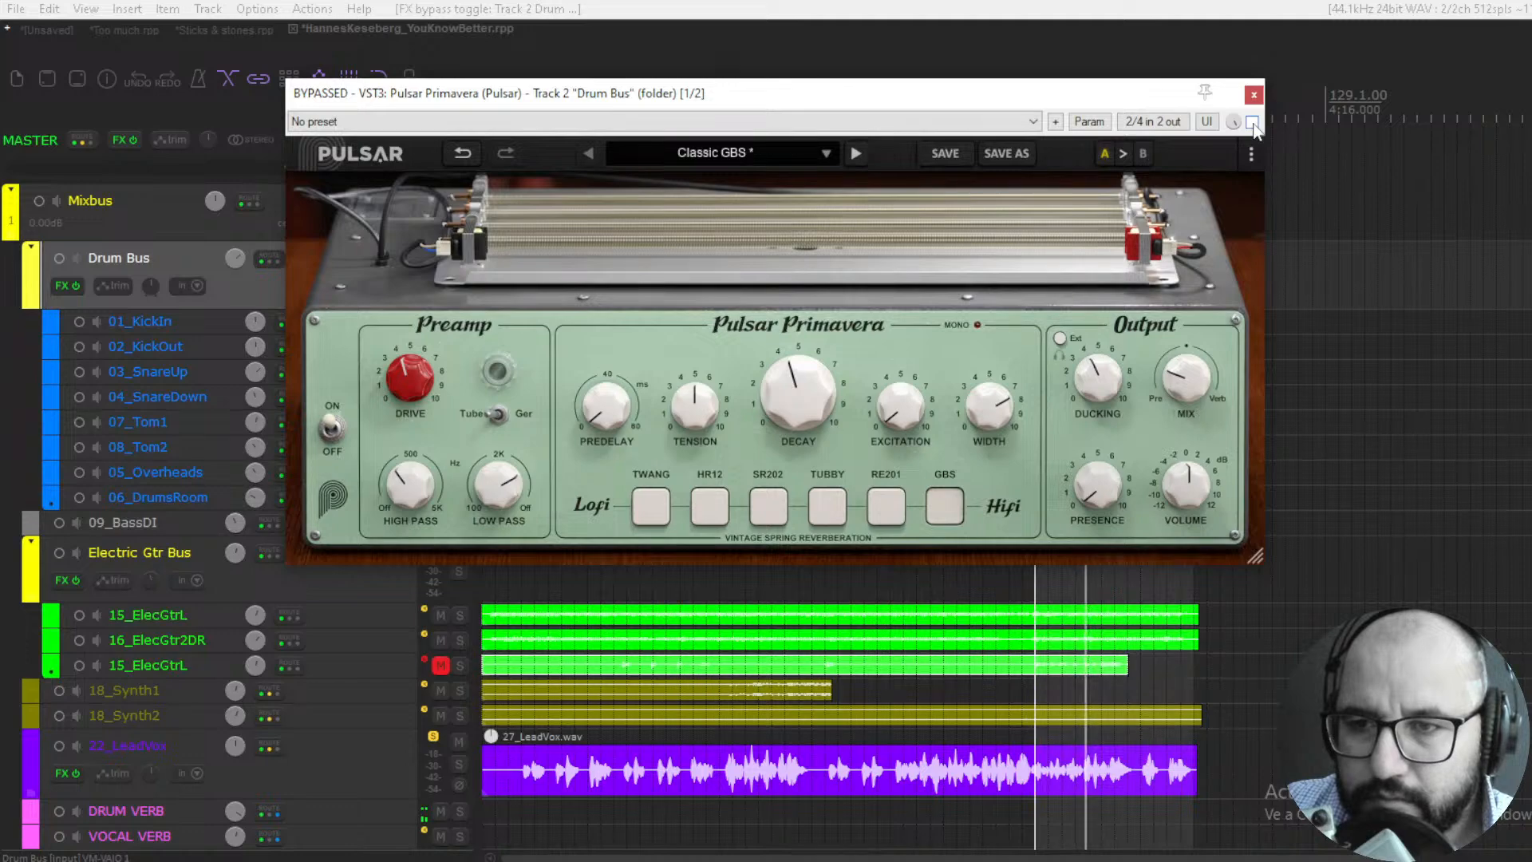
left_click(1252, 122)
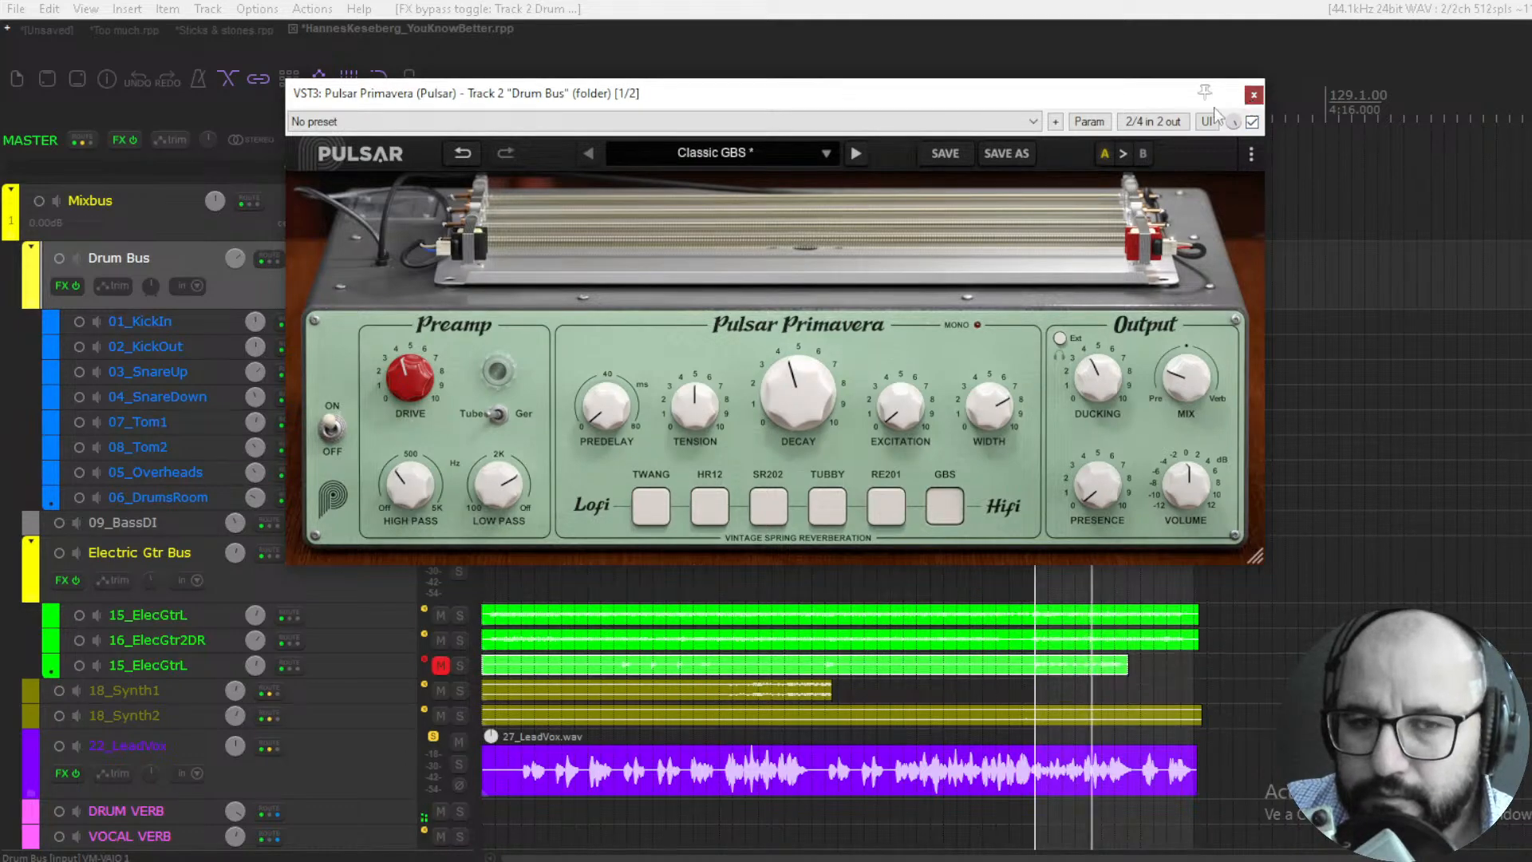
left_click(1254, 94)
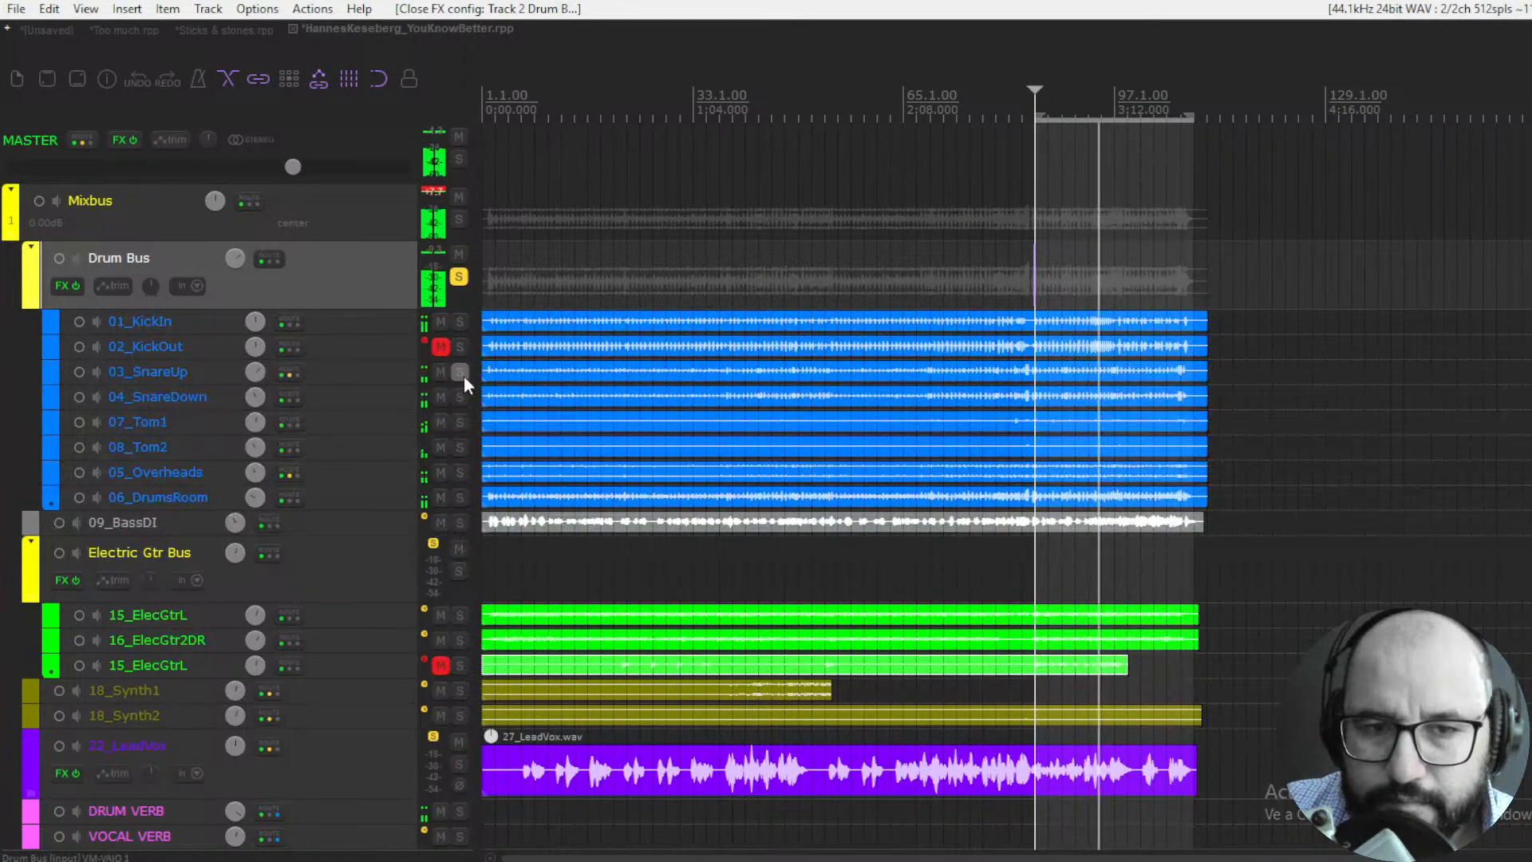
- Solo the 03_SnareUp and 04_SnareDown tracks and audition the Drum Bus Primavera's TWANG tank on them, setting the Mix to 29.4%
left_click_drag(461, 373, 462, 399)
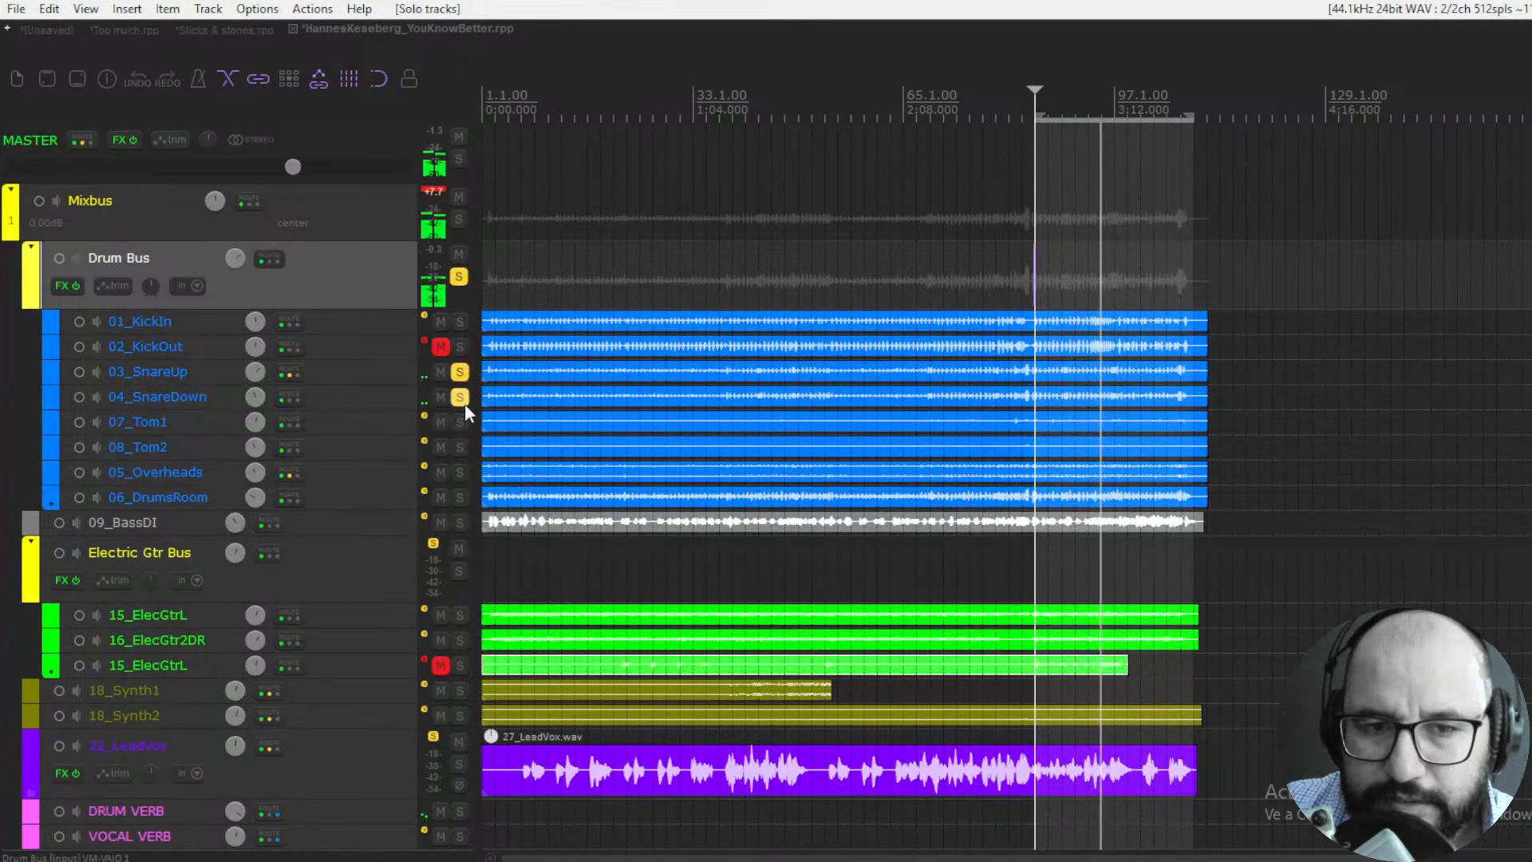
right_click(59, 289)
left_click(153, 305)
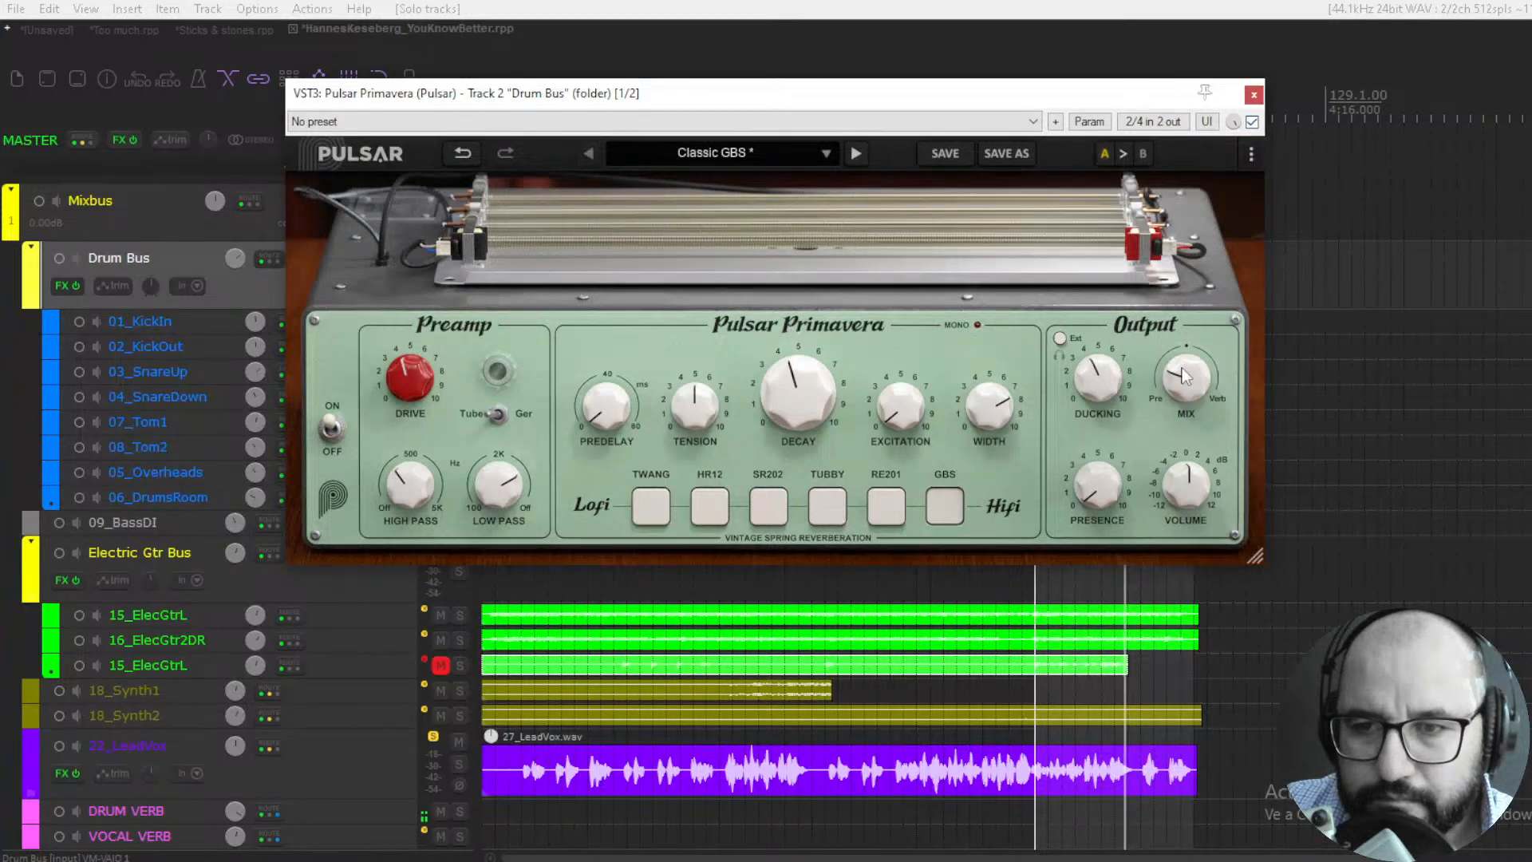
left_click_drag(1183, 377, 1207, 280)
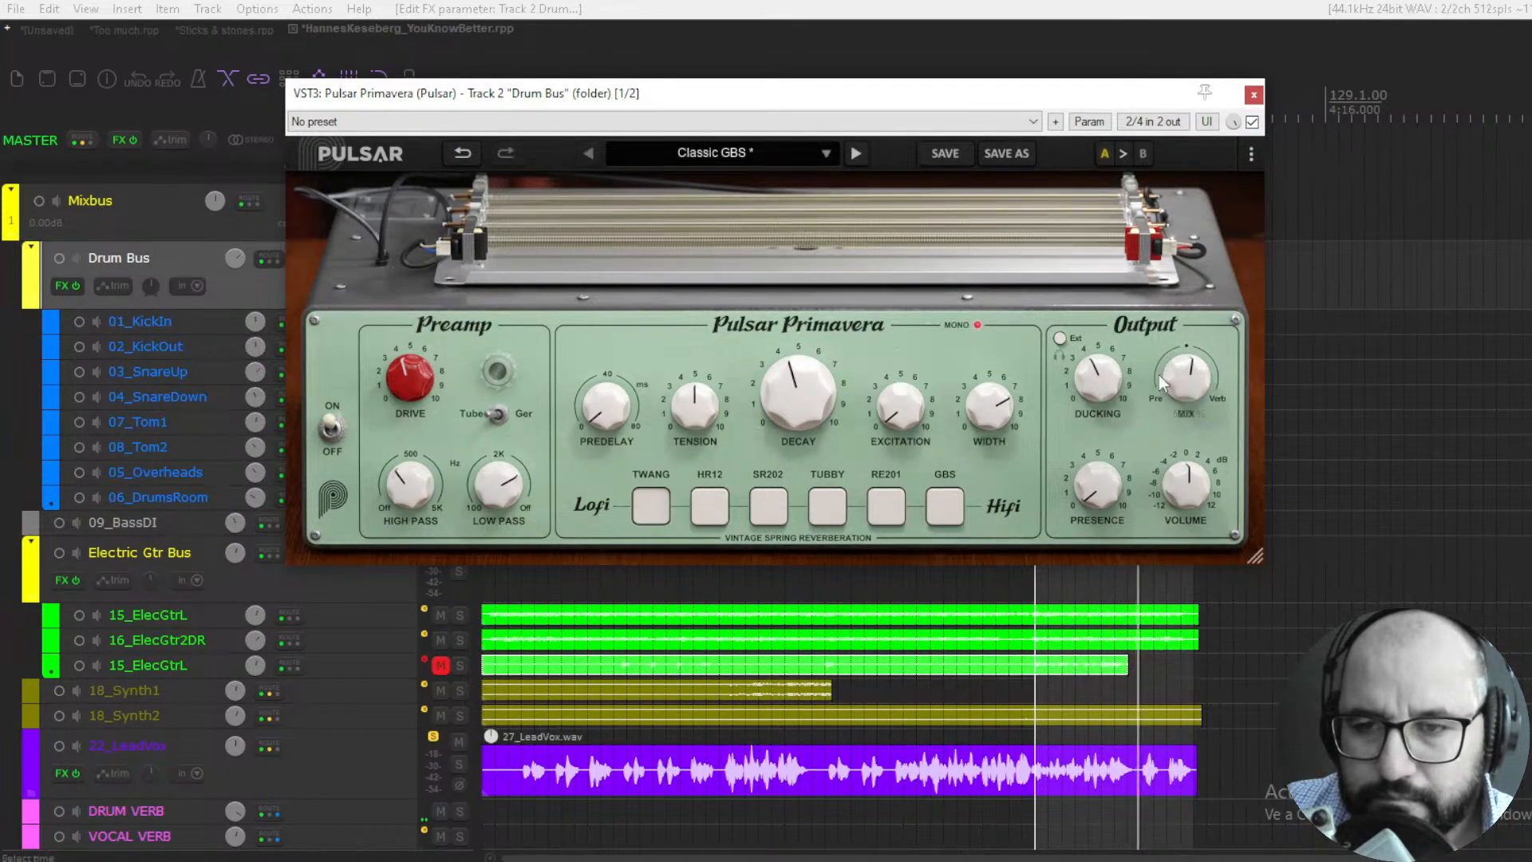
left_click_drag(1158, 375, 1192, 420)
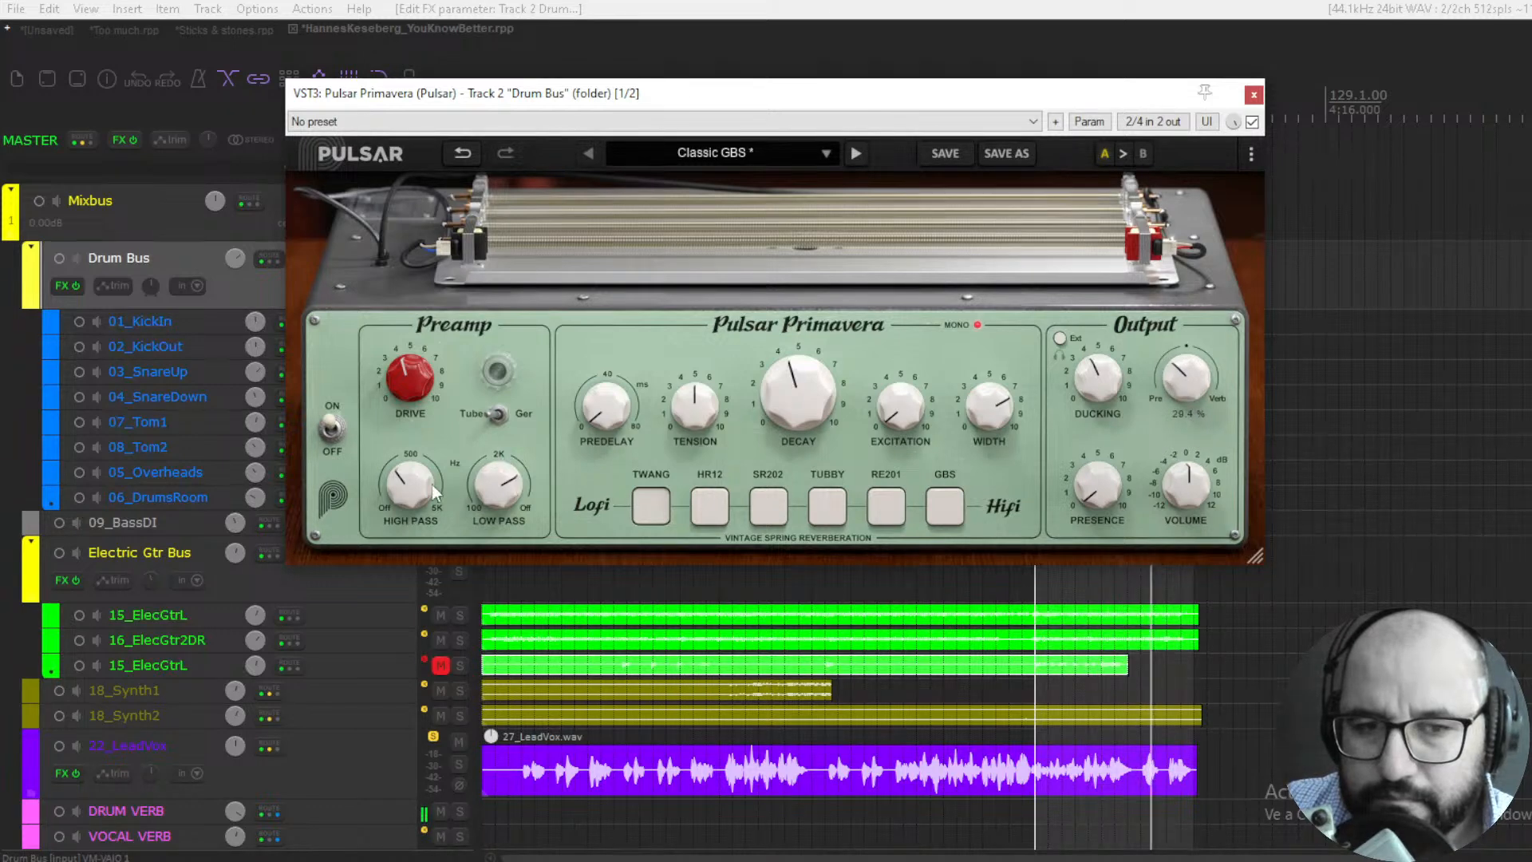
- Lower the high-pass filter slightly, raise the preamp Drive to about 6.5 and set the Mix to 18.7%
left_click_drag(433, 485, 413, 516)
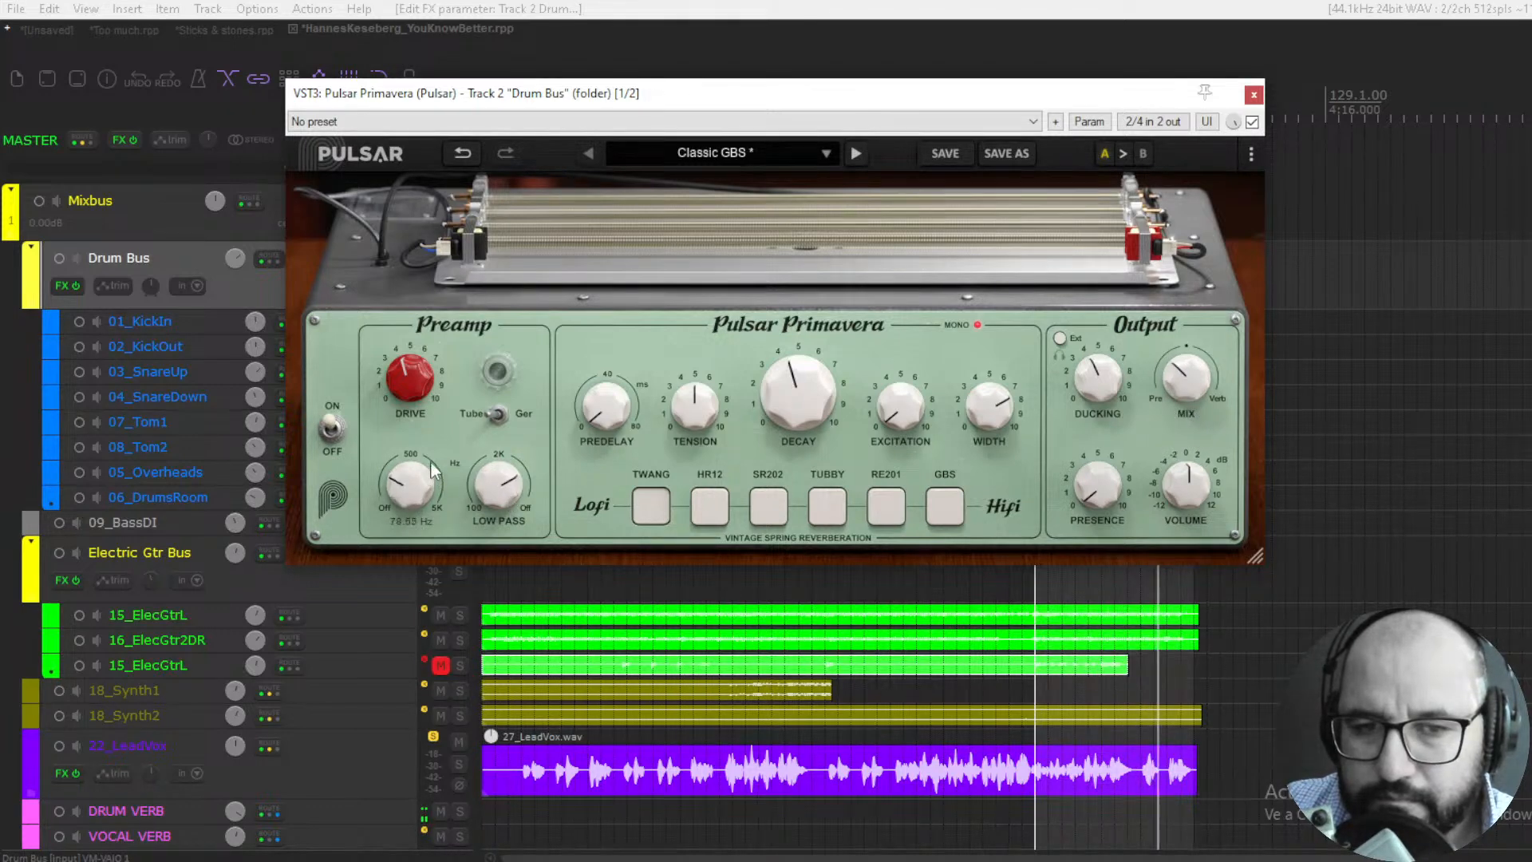
left_click_drag(431, 462, 433, 378)
left_click_drag(454, 294, 443, 335)
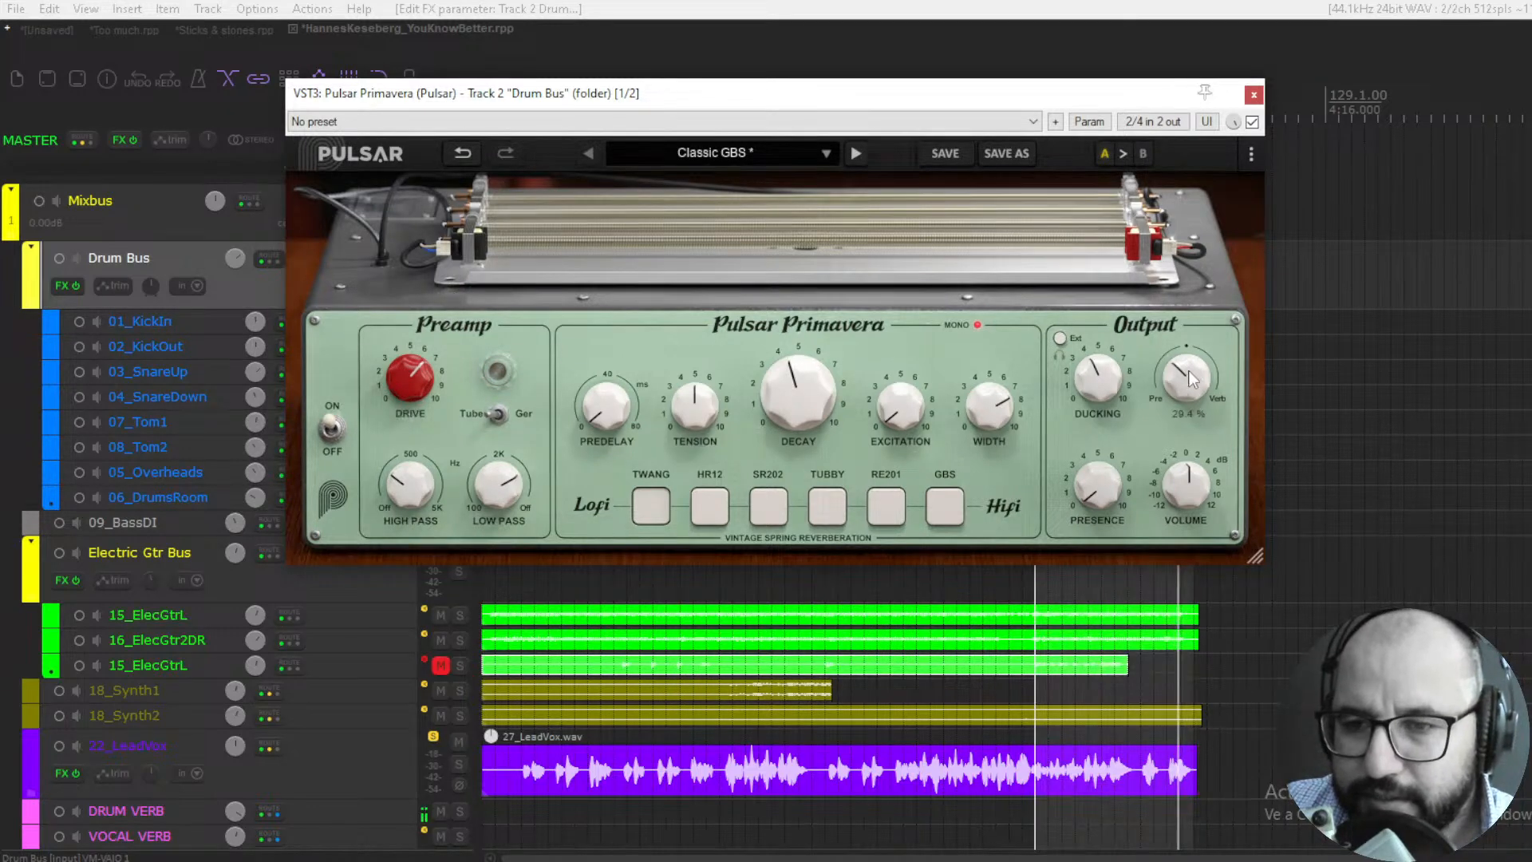
left_click_drag(1190, 368, 1190, 365)
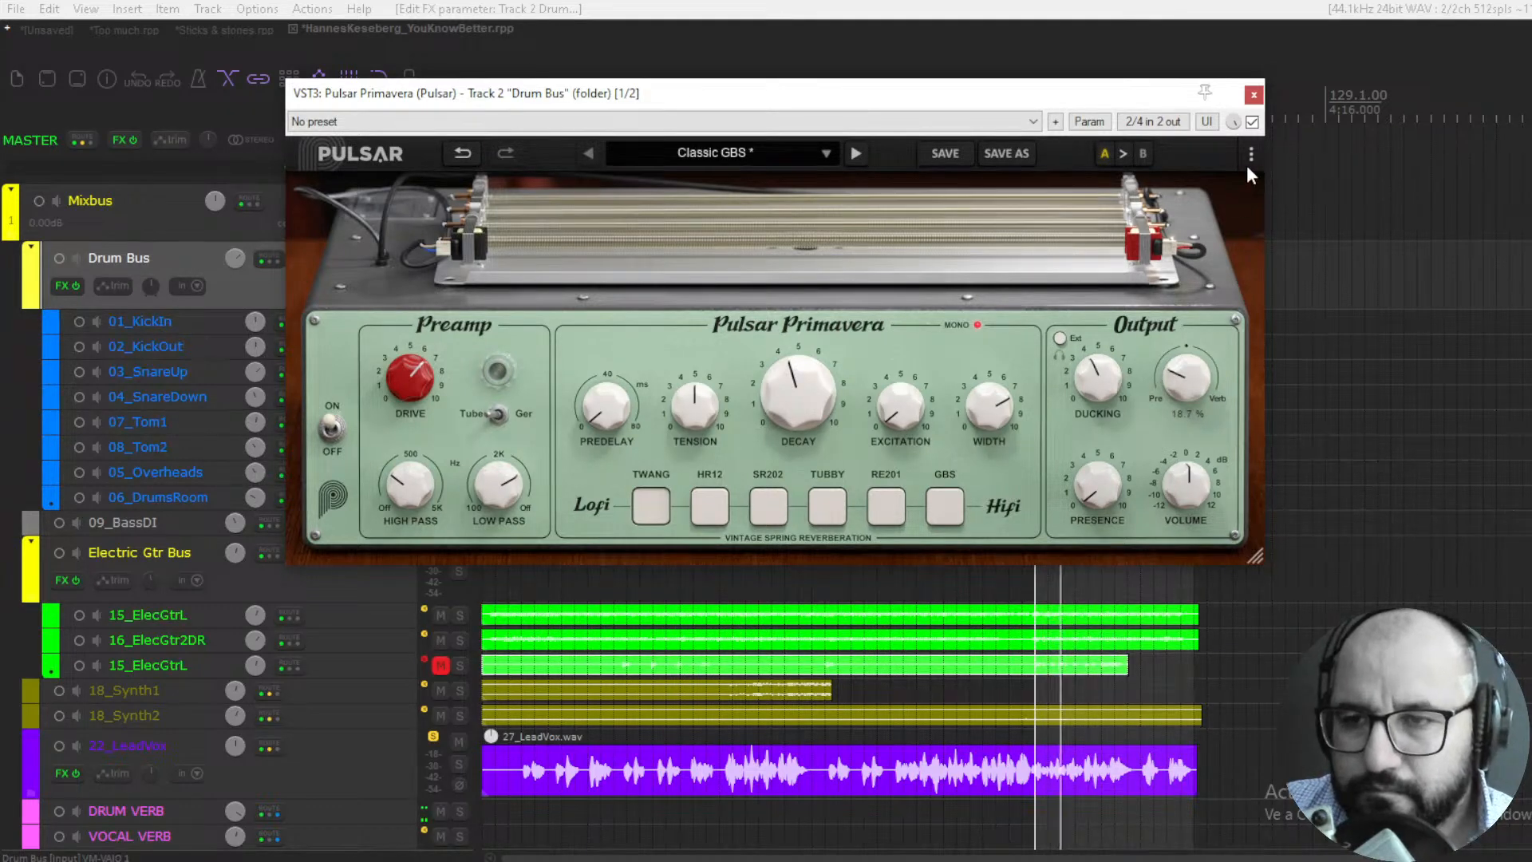
- Close the Drum Bus Primavera, clear the snare and Drum Bus solos, and solo the Electric Gtr Bus instead
left_click(1253, 95)
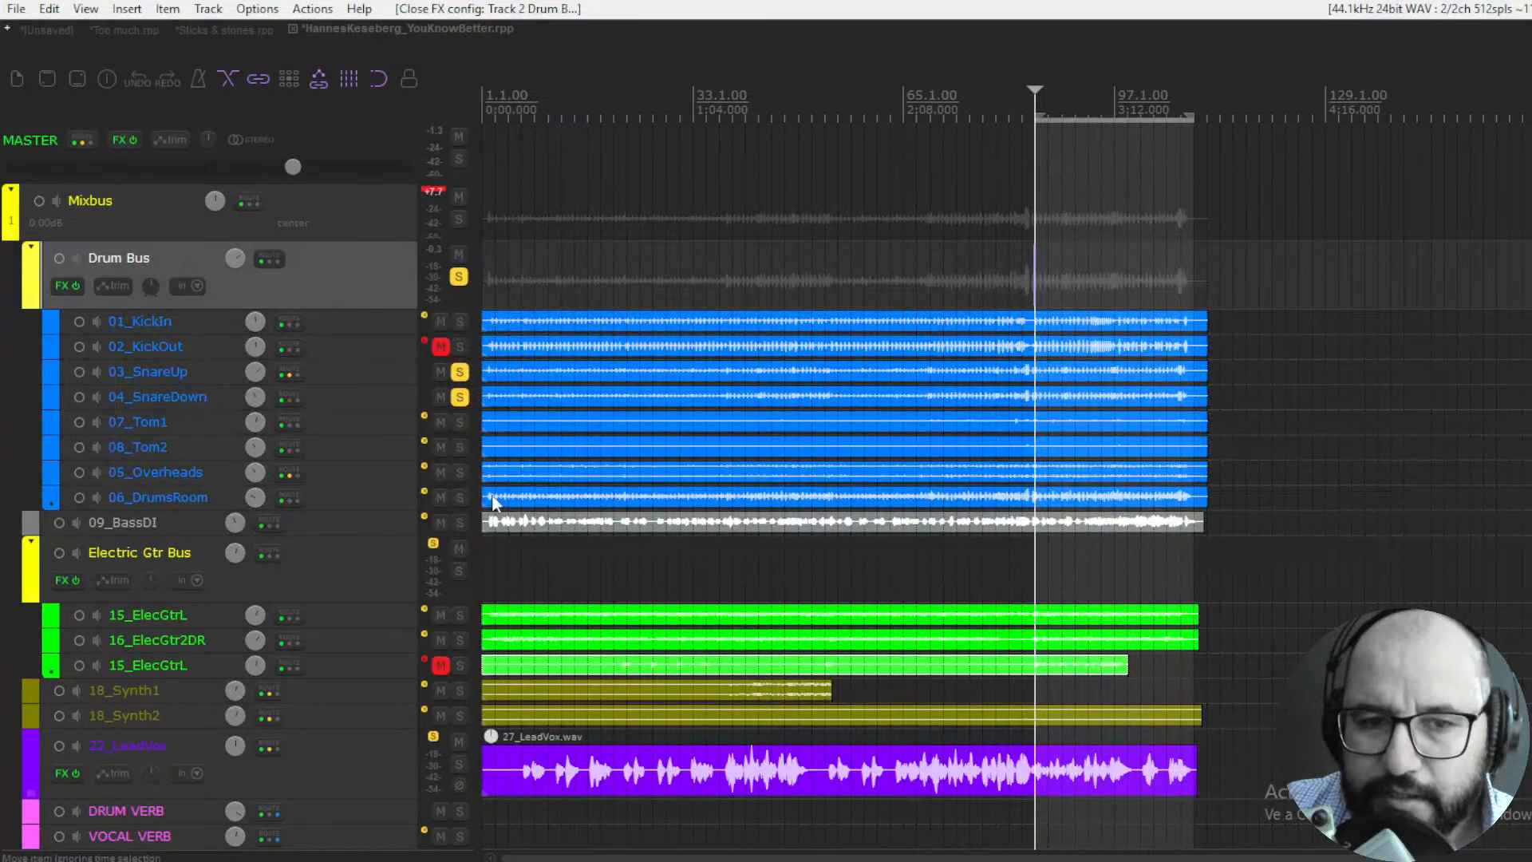
left_click(459, 377)
left_click(459, 396)
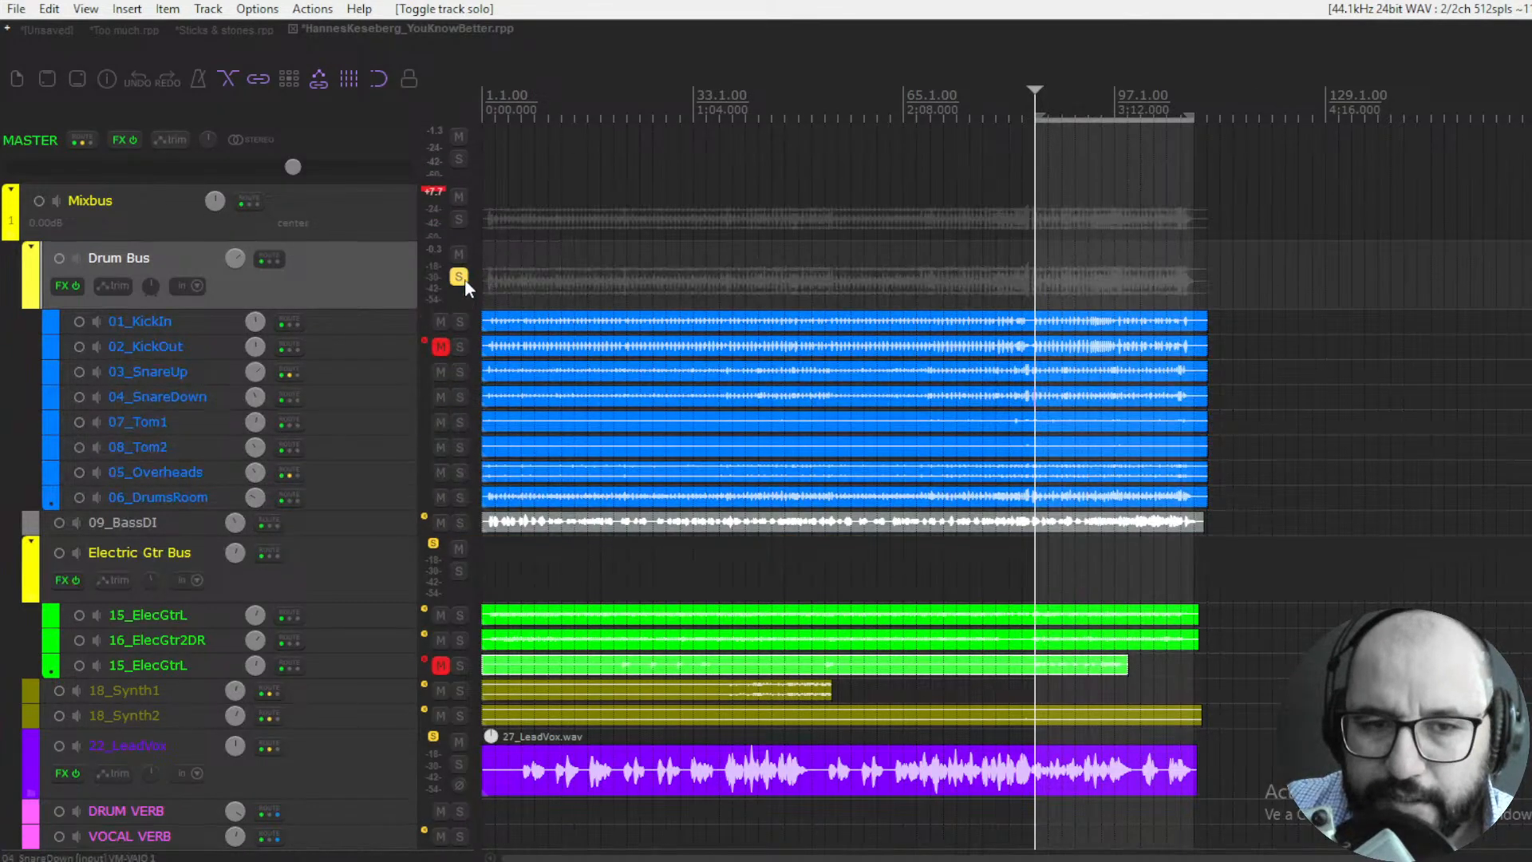
left_click(463, 279)
scroll(420, 556, "down", 3)
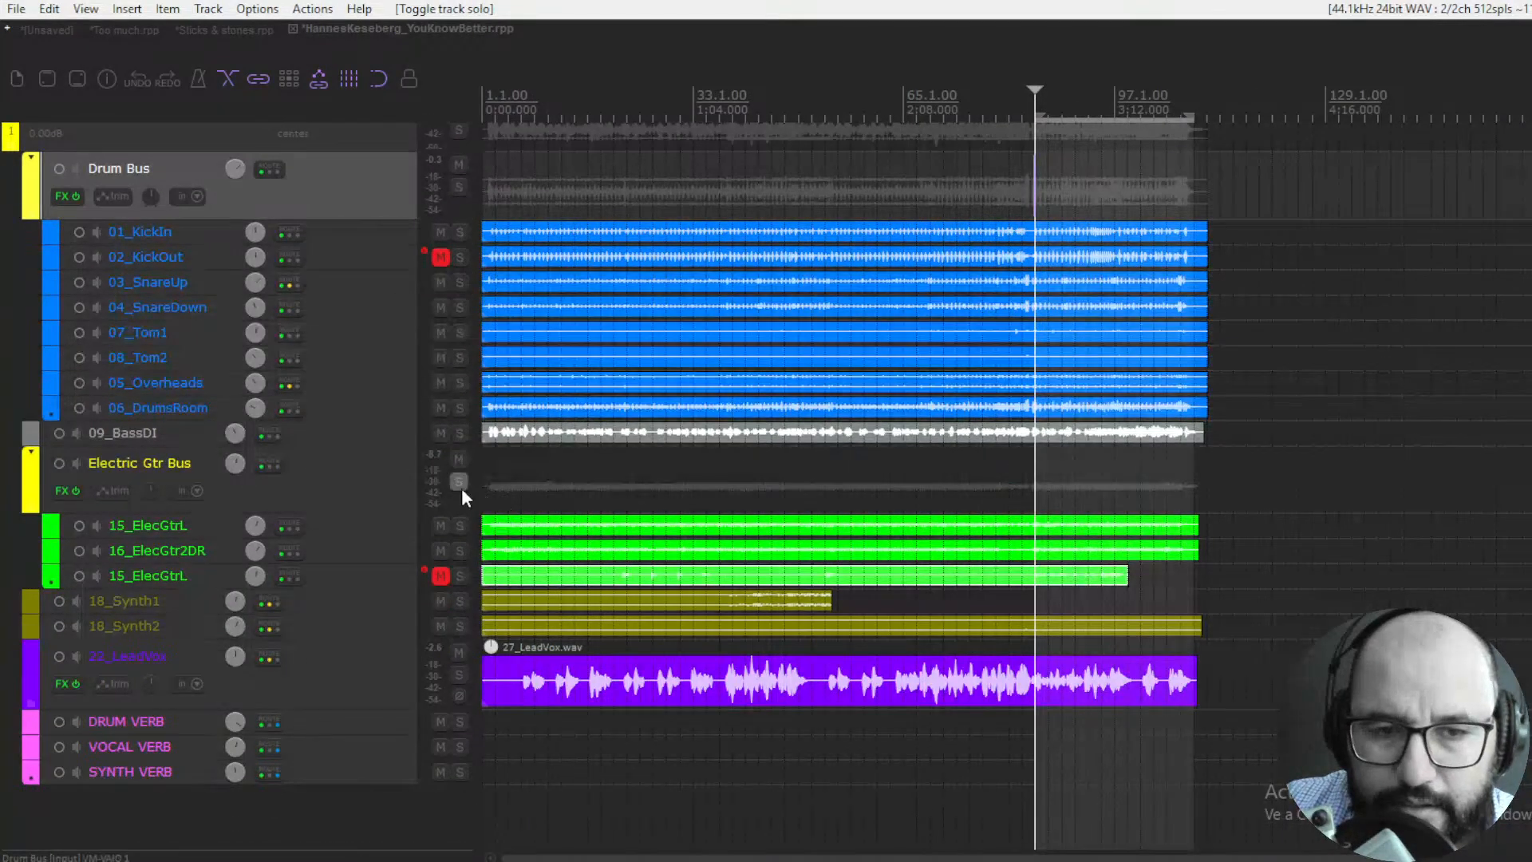
left_click(459, 483)
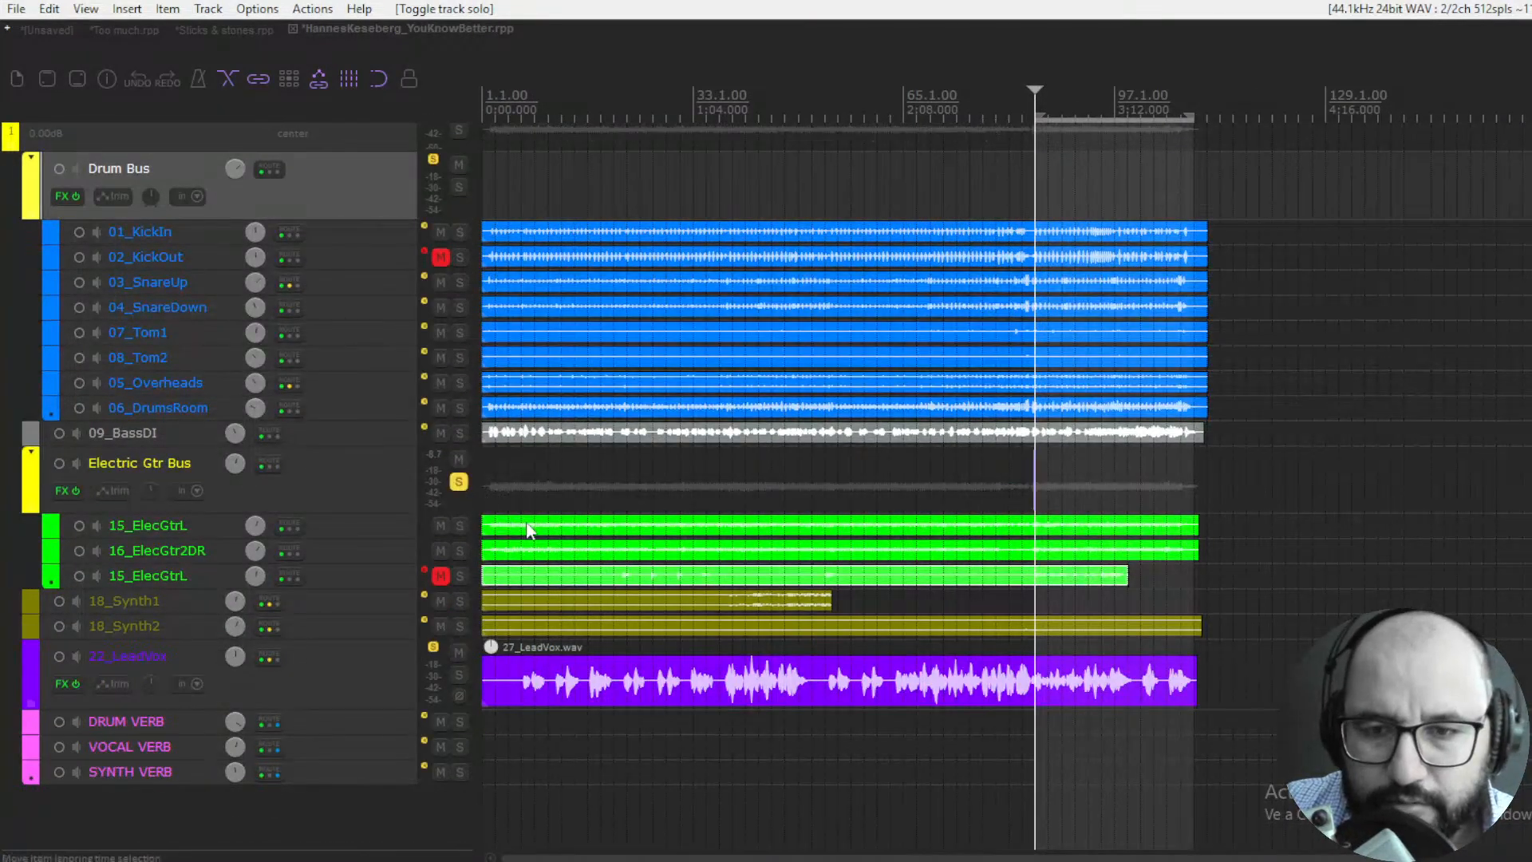
- Open Primavera on the Electric Gtr Bus, enable it and set its Mix to 18.1%
right_click(60, 498)
left_click(564, 465)
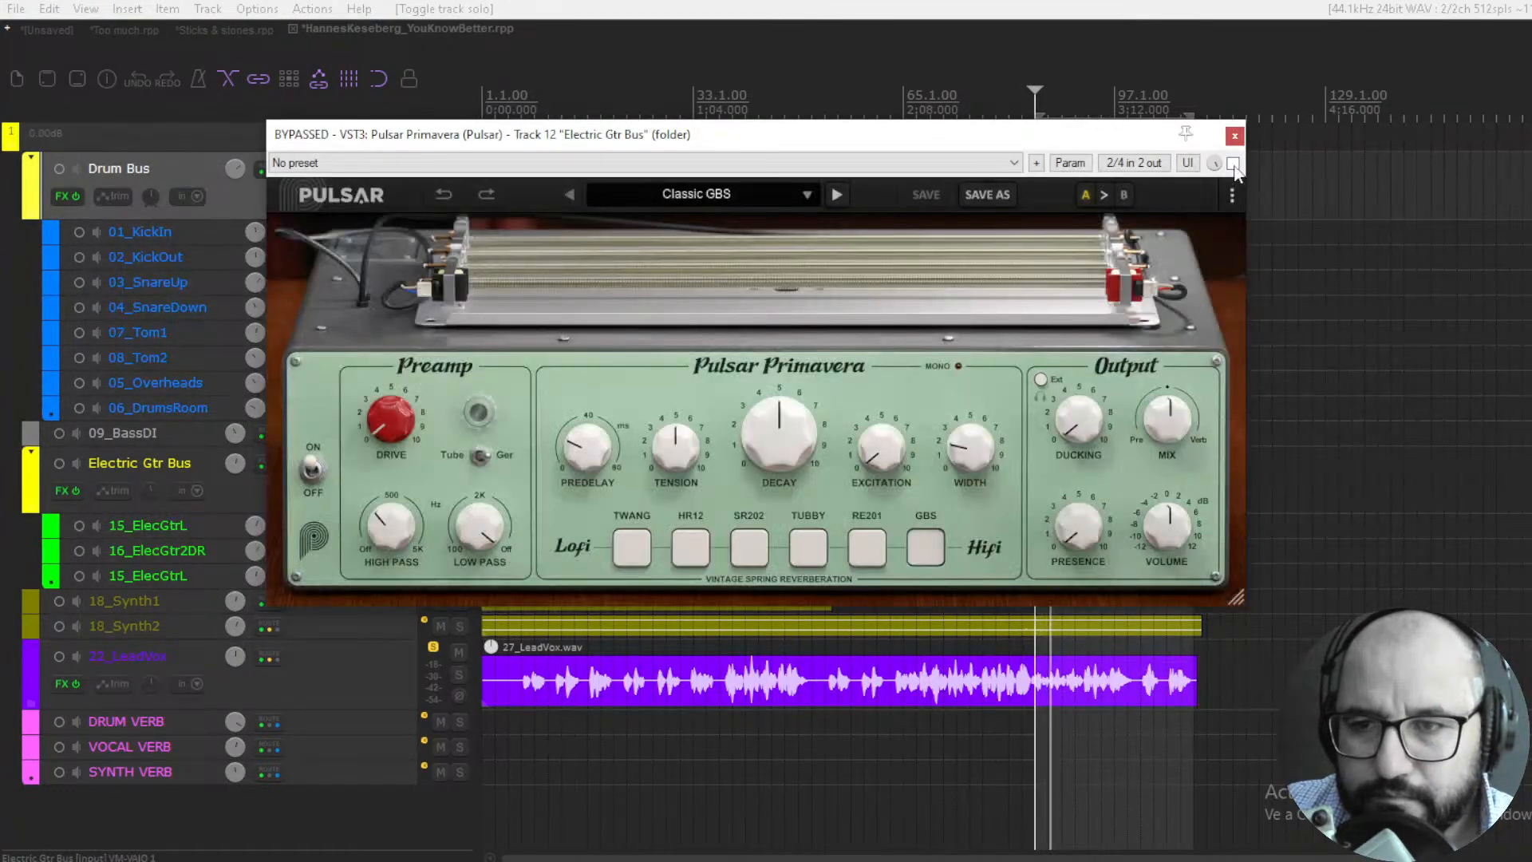
left_click(1233, 164)
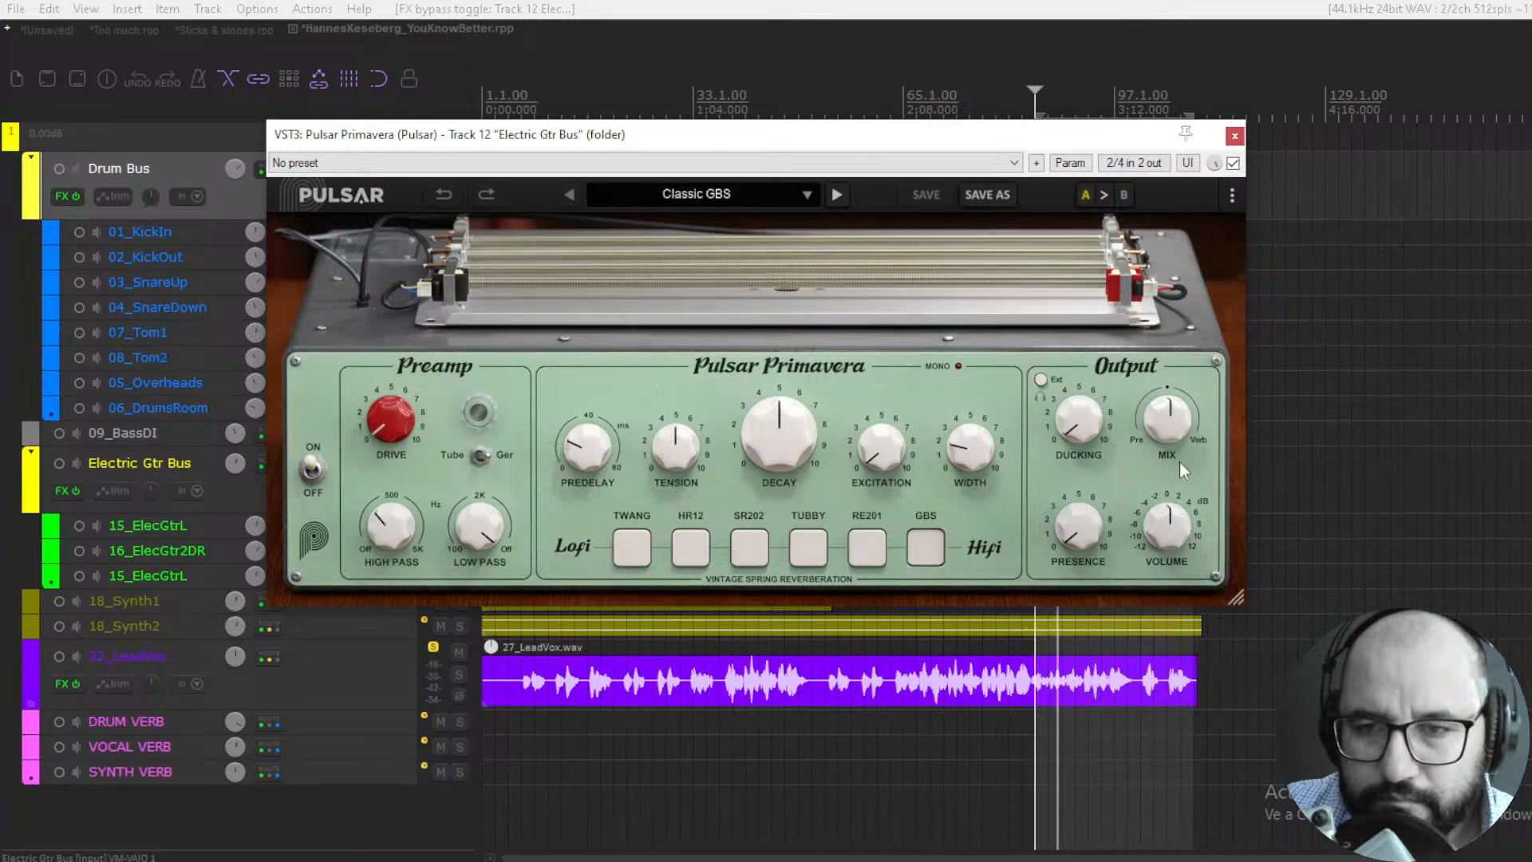
left_click_drag(1170, 429, 1174, 485)
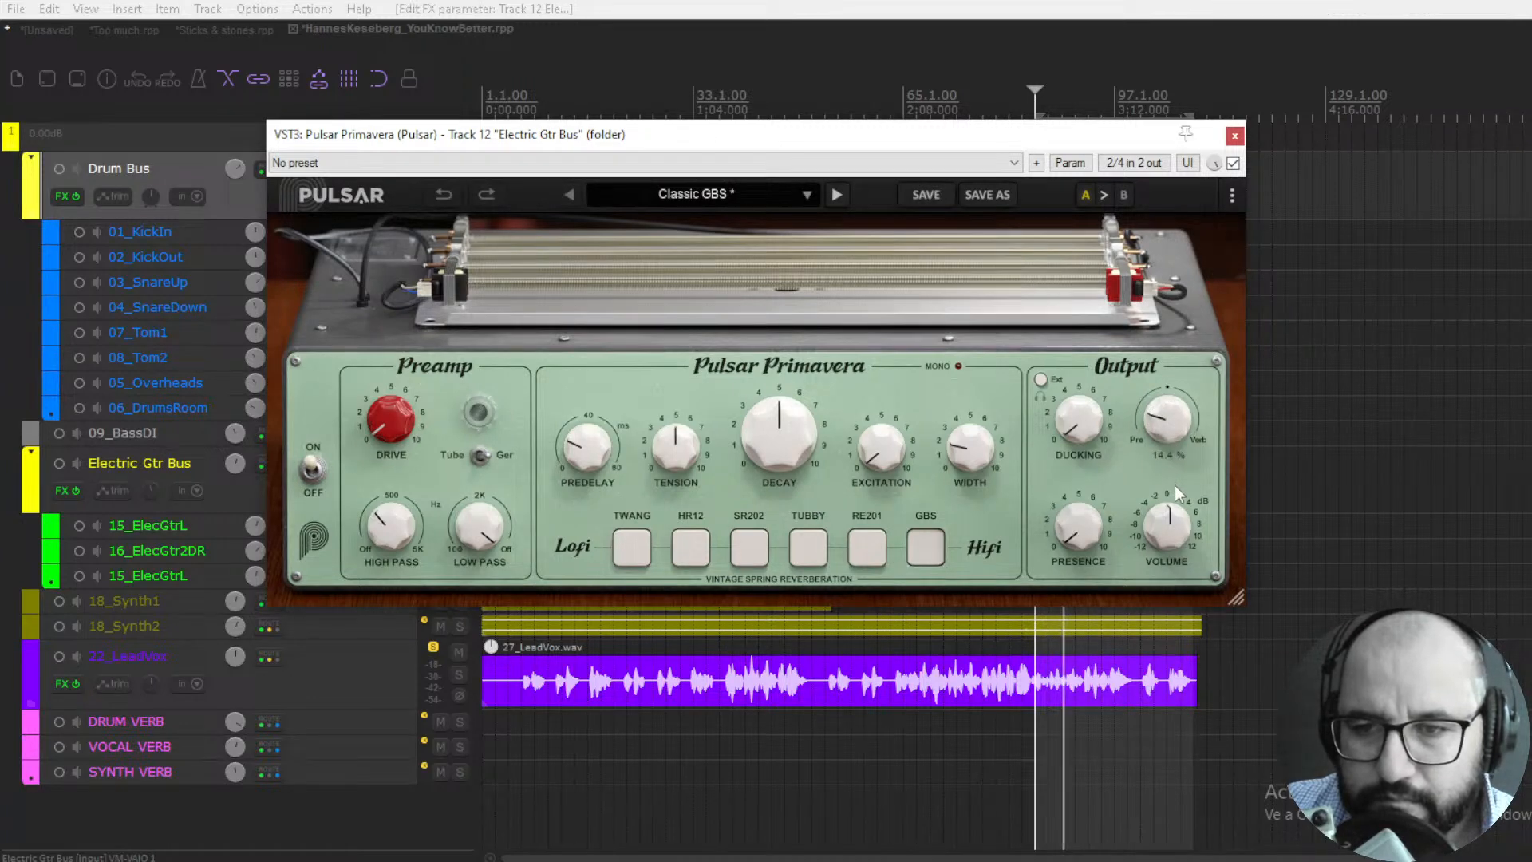
- Compare the Electric Gtr Bus with and without Primavera, and audition the TWANG and HR12 tanks with the Mix at 30.6%
left_click(1233, 165)
left_click(1233, 164)
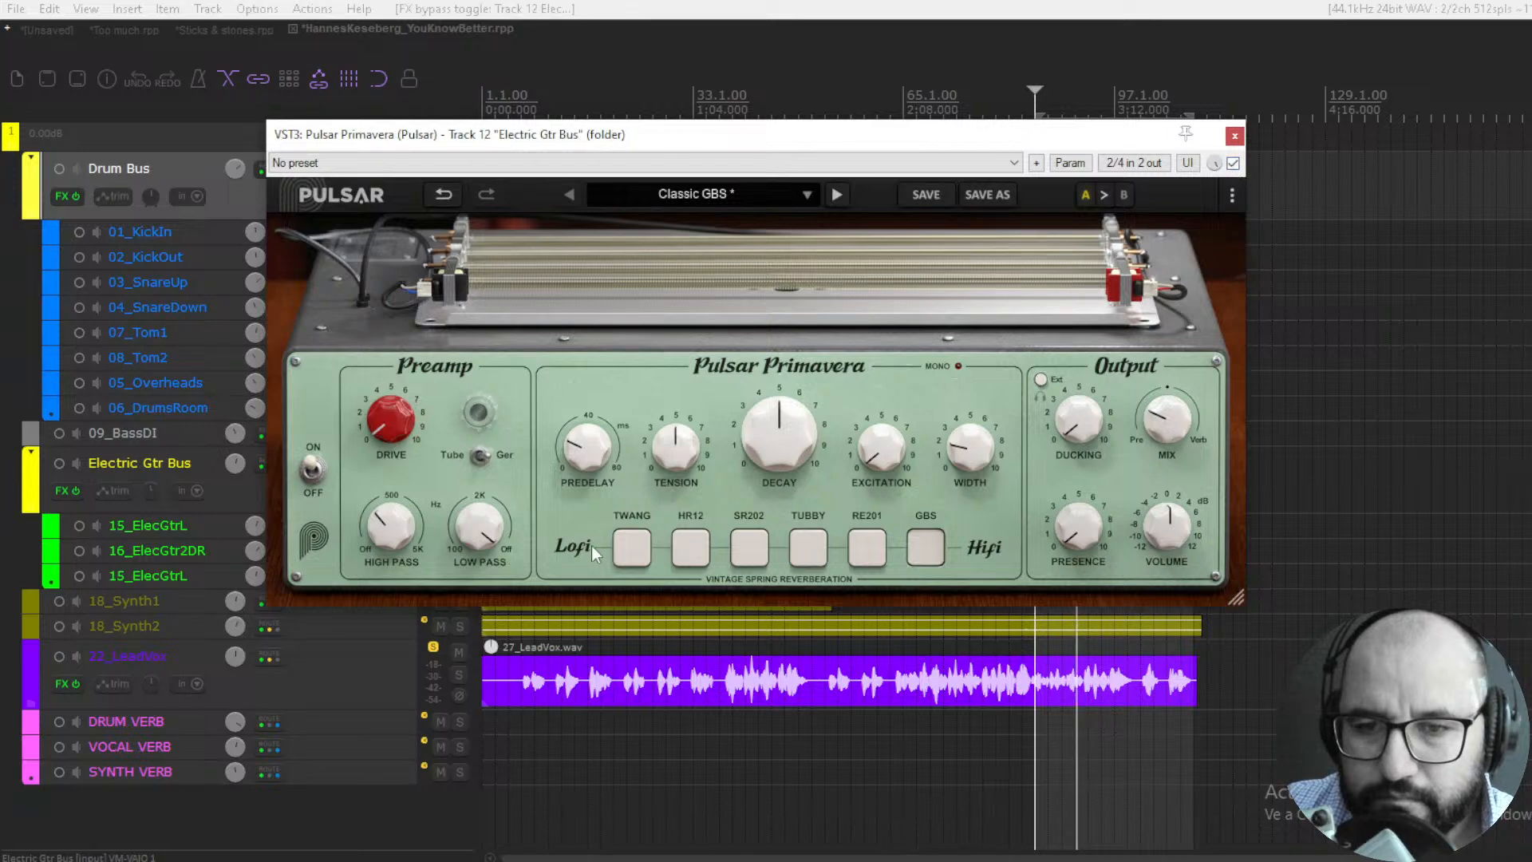
left_click(638, 559)
left_click_drag(1165, 426, 1162, 398)
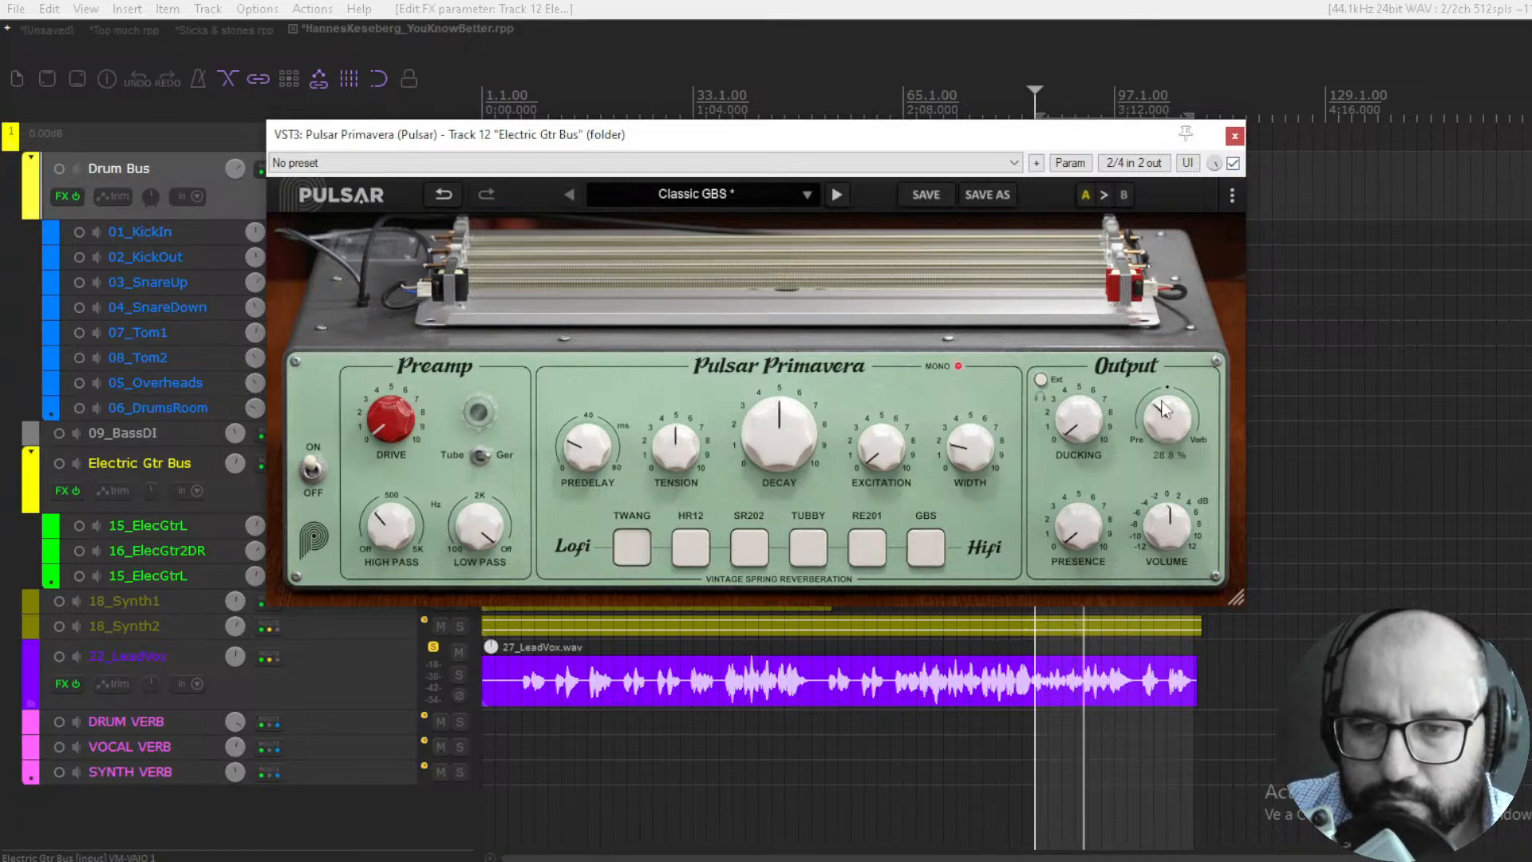
left_click(702, 550)
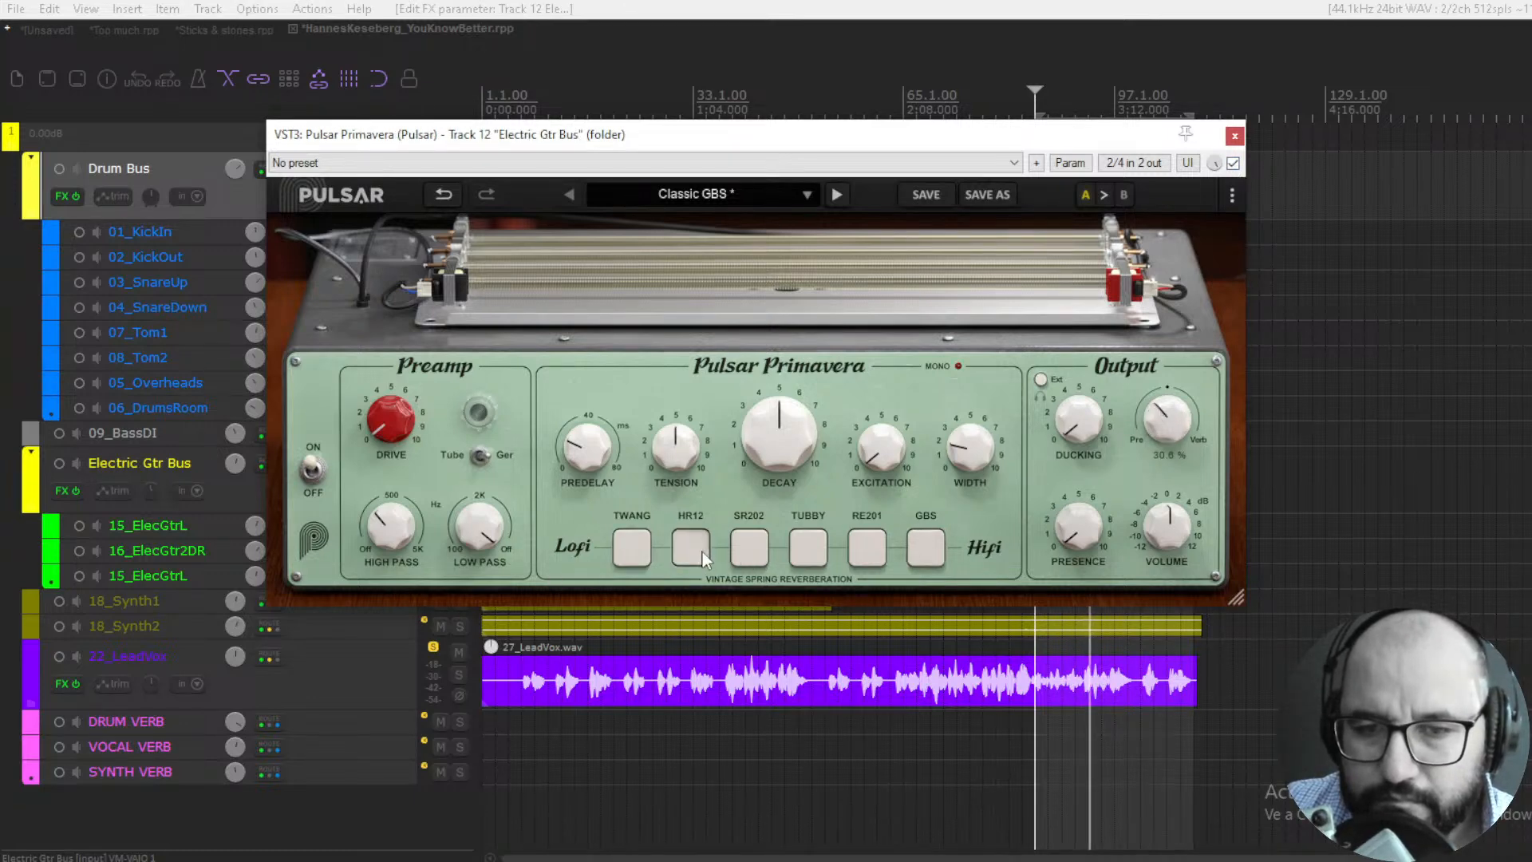
- Mute the 22_LeadVox track and clear the Electric Gtr Bus solo, moving the plugin window aside to reach the track controls
left_click_drag(764, 142, 972, 157)
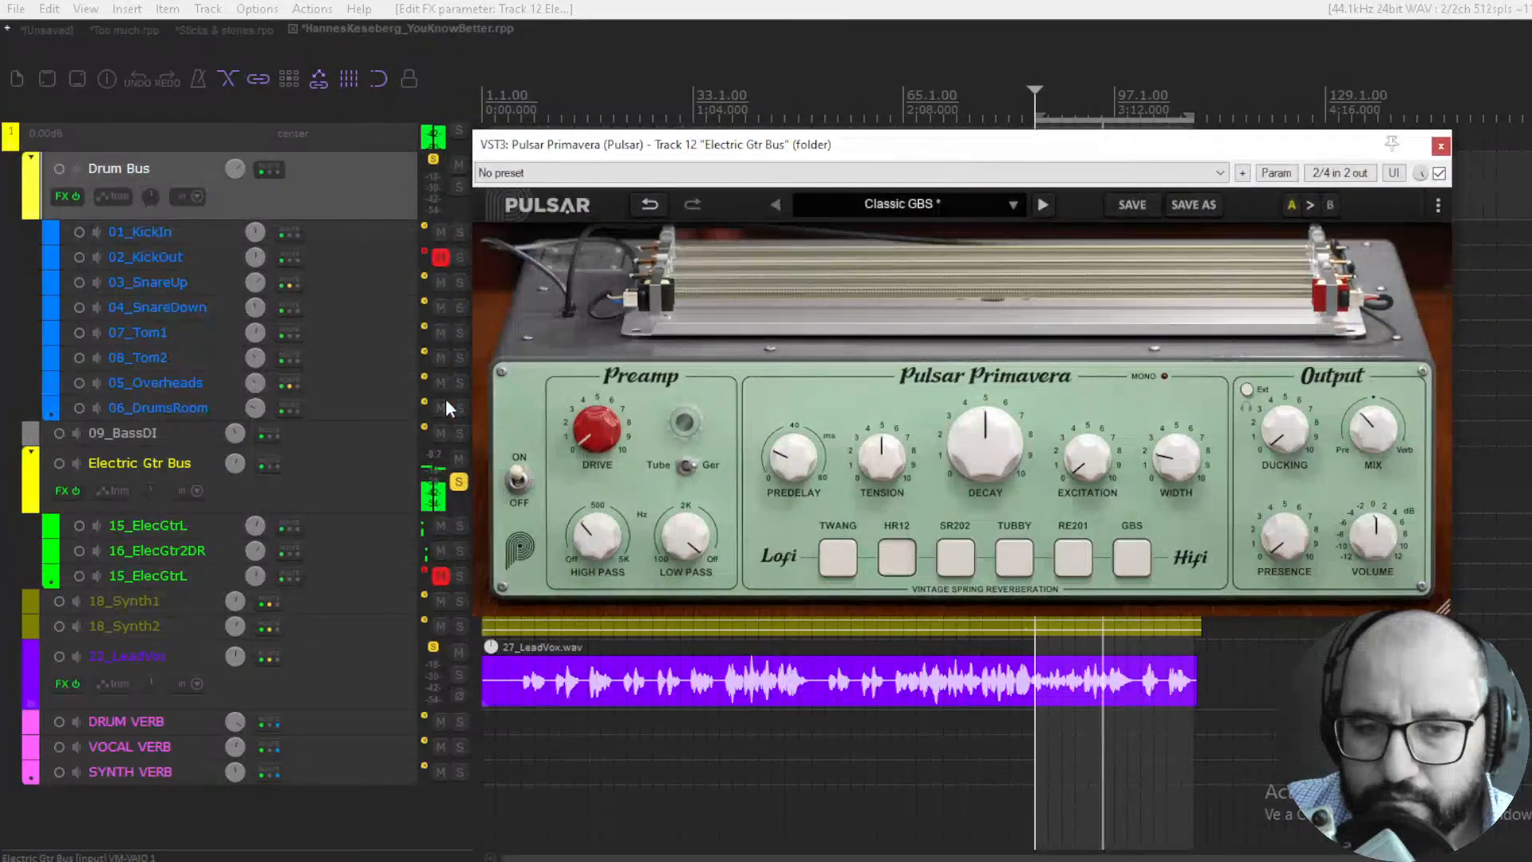
left_click(459, 651)
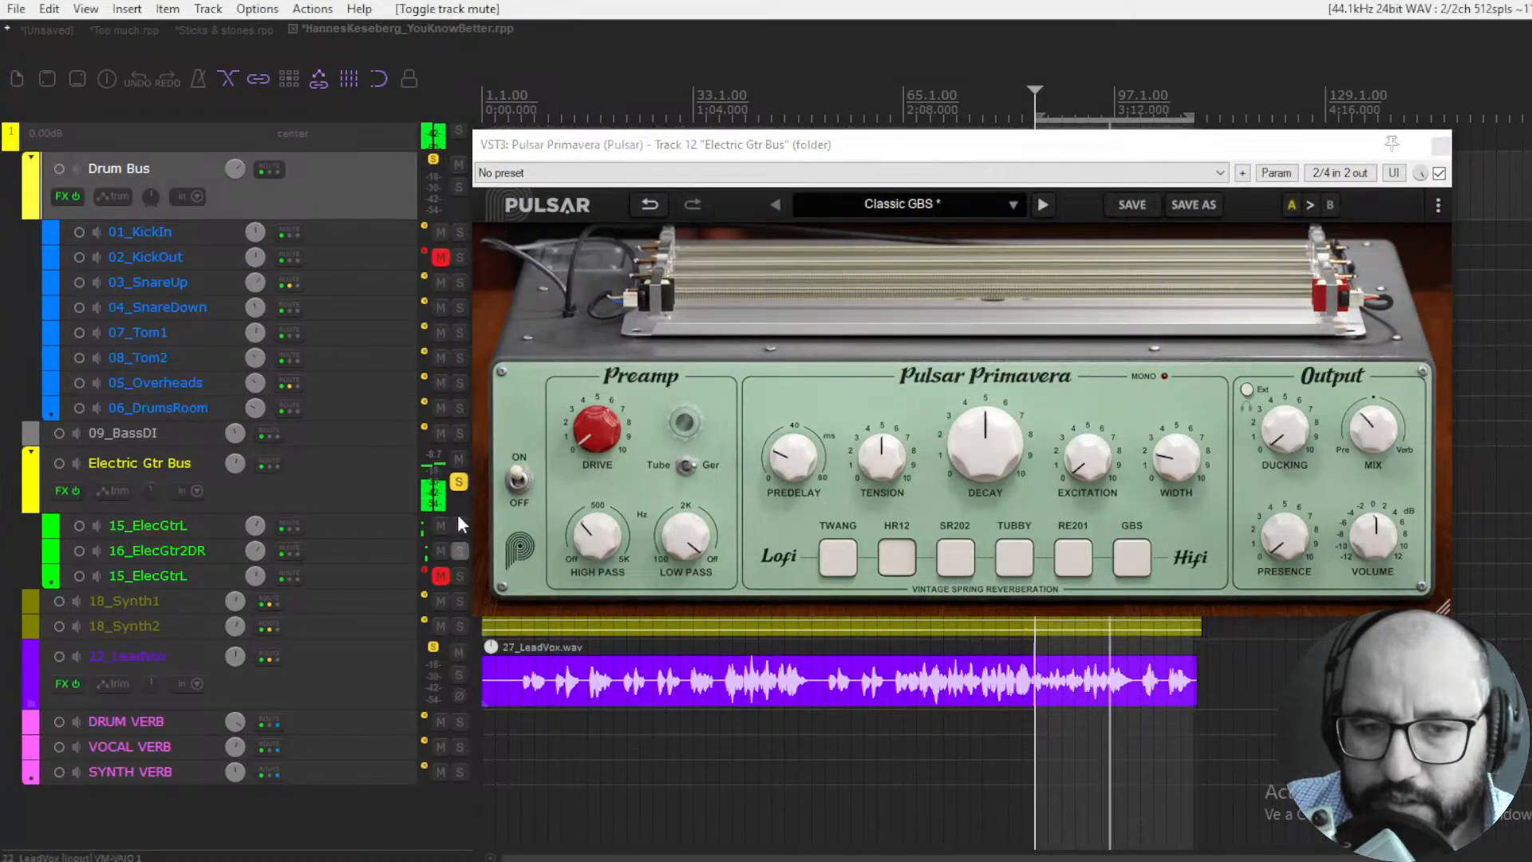
left_click_drag(780, 153, 539, 160)
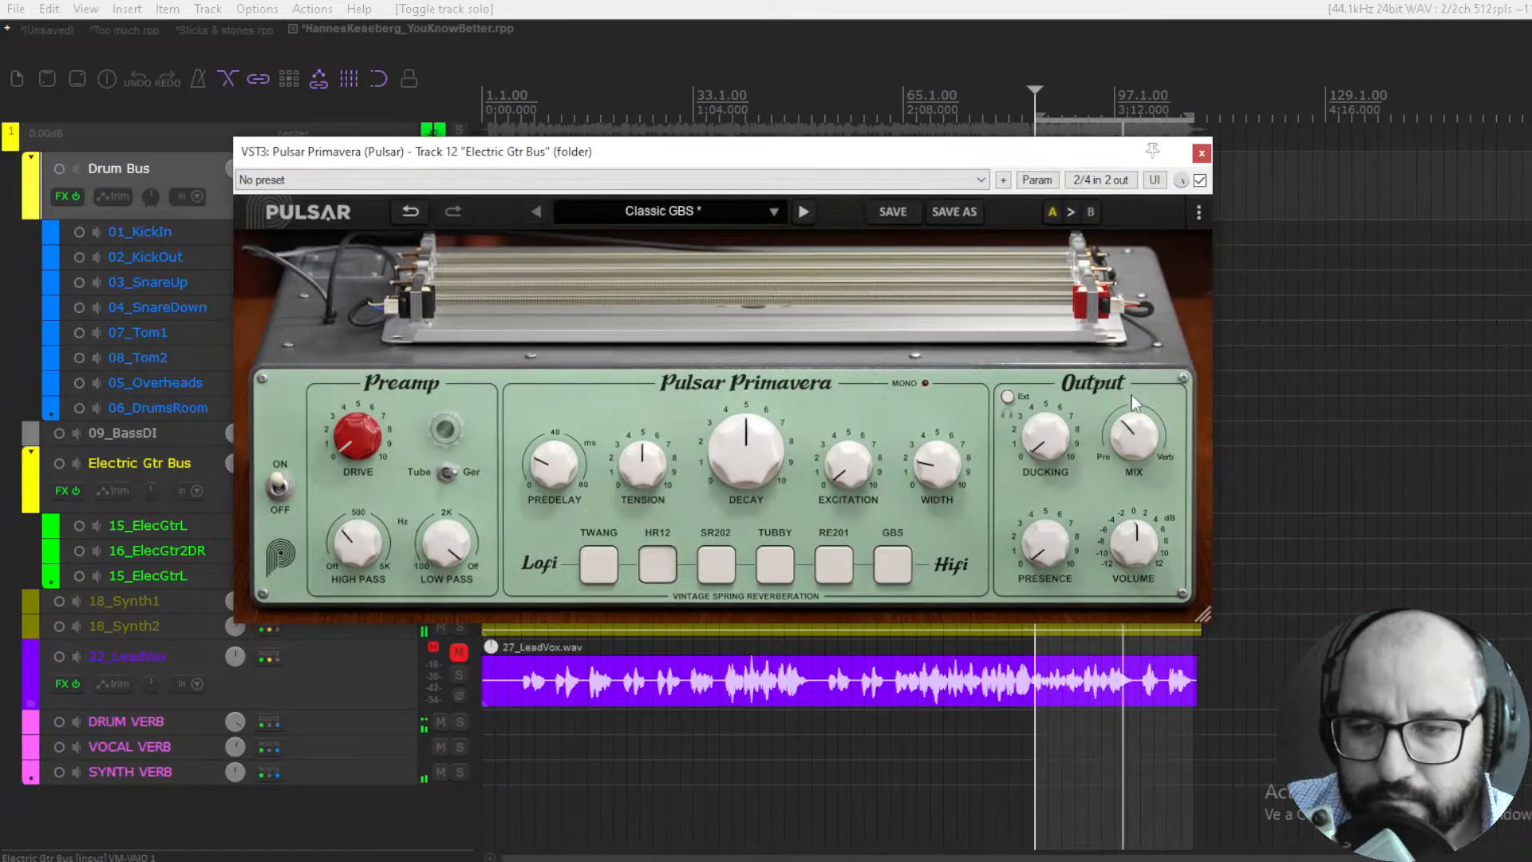
- Set Primavera's Mix to 36.2% on the Electric Gtr Bus and compare the guitars with the plugin bypassed and enabled
left_click_drag(1137, 427, 1137, 423)
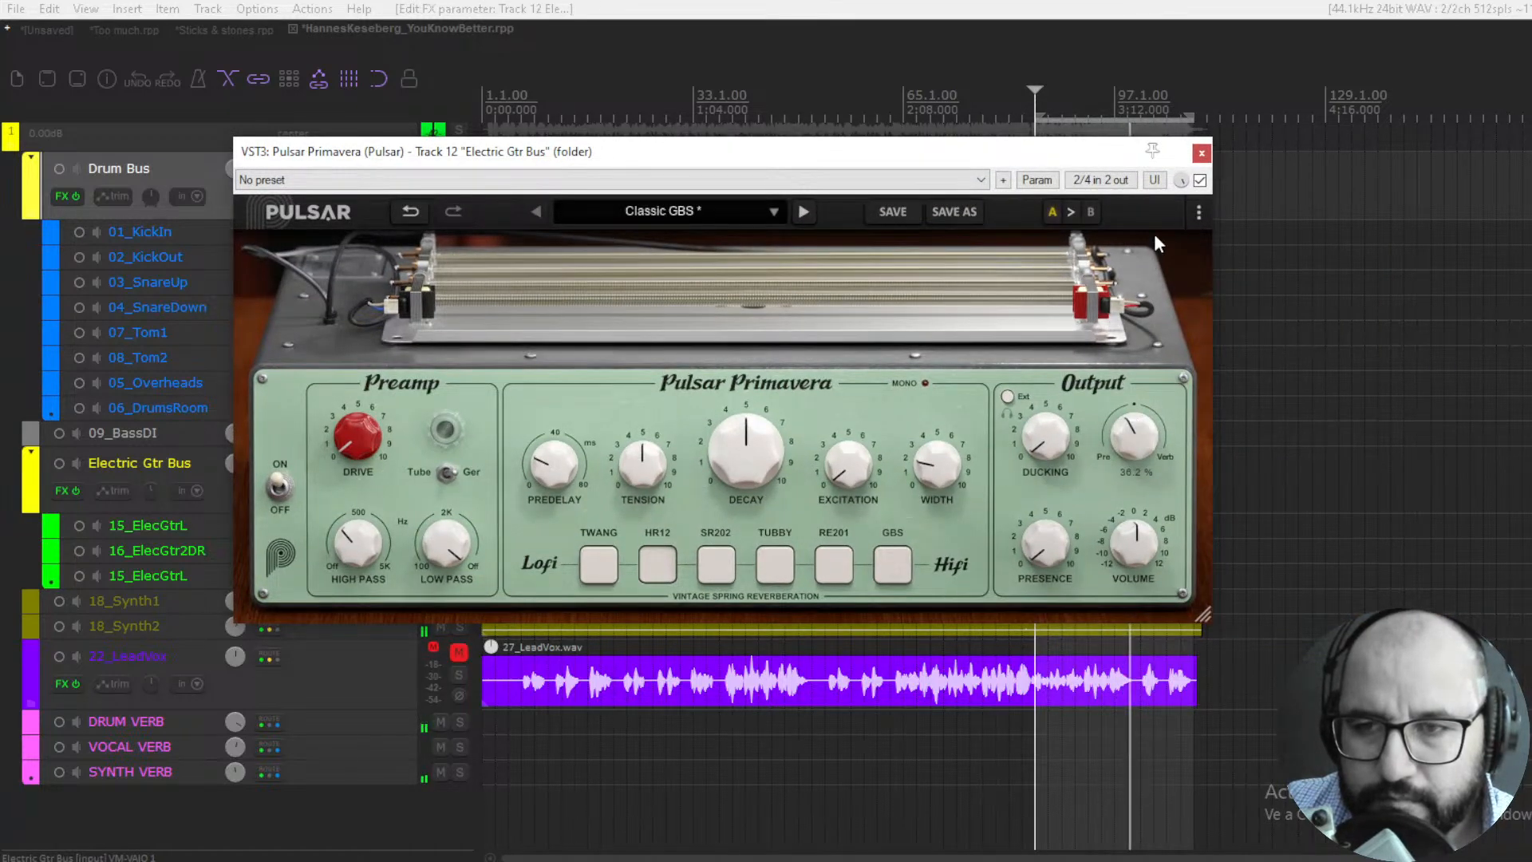
left_click(1200, 181)
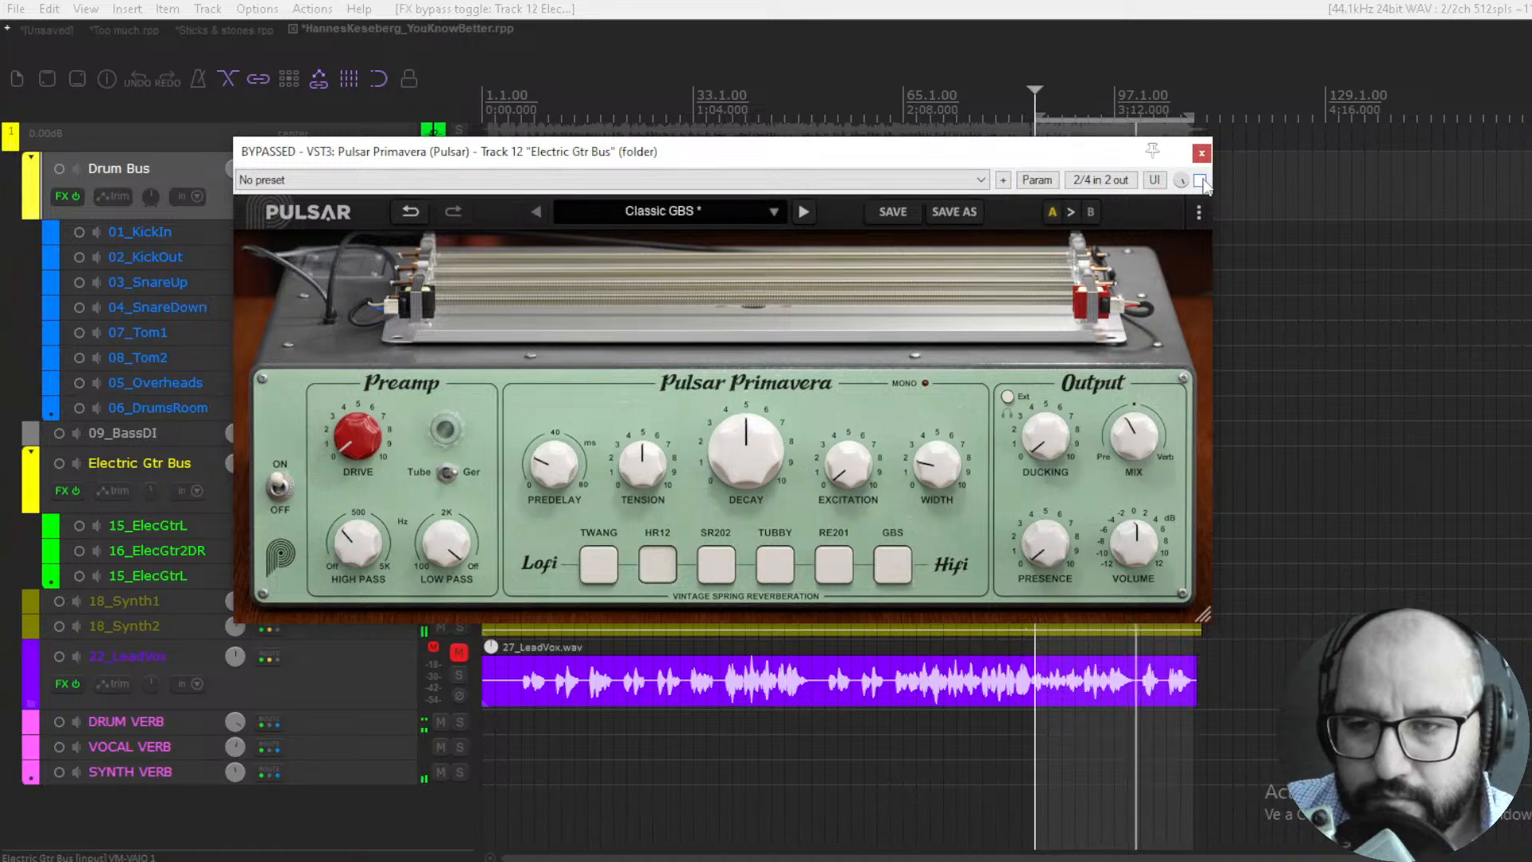
left_click(1201, 181)
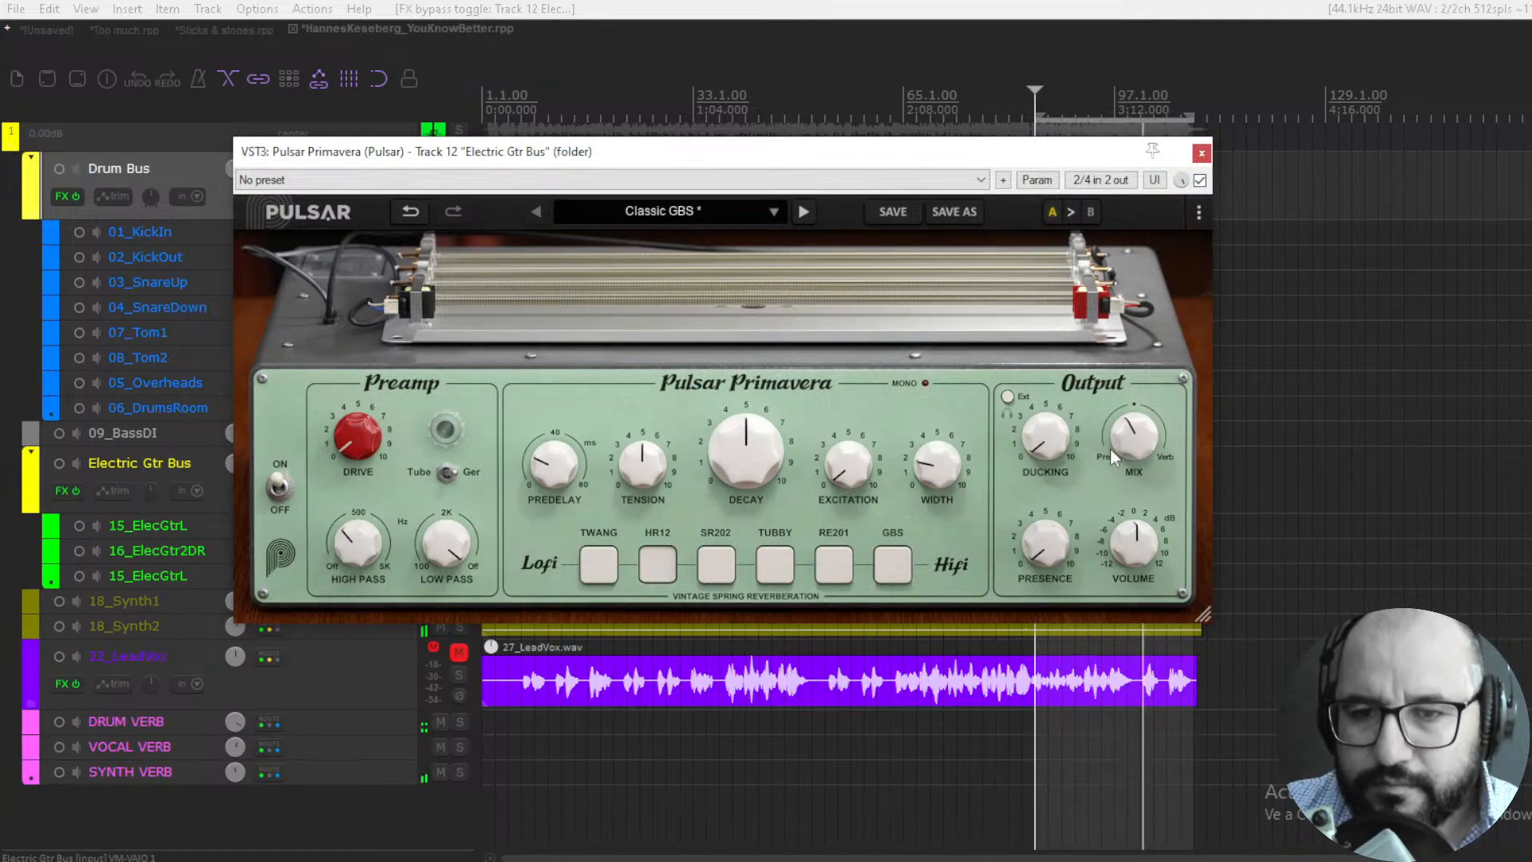
- Audition the SR202 tank at 57.5% Mix, the RE201 tank at 74.5% and the GBS tank at a lower Mix
left_click(716, 564)
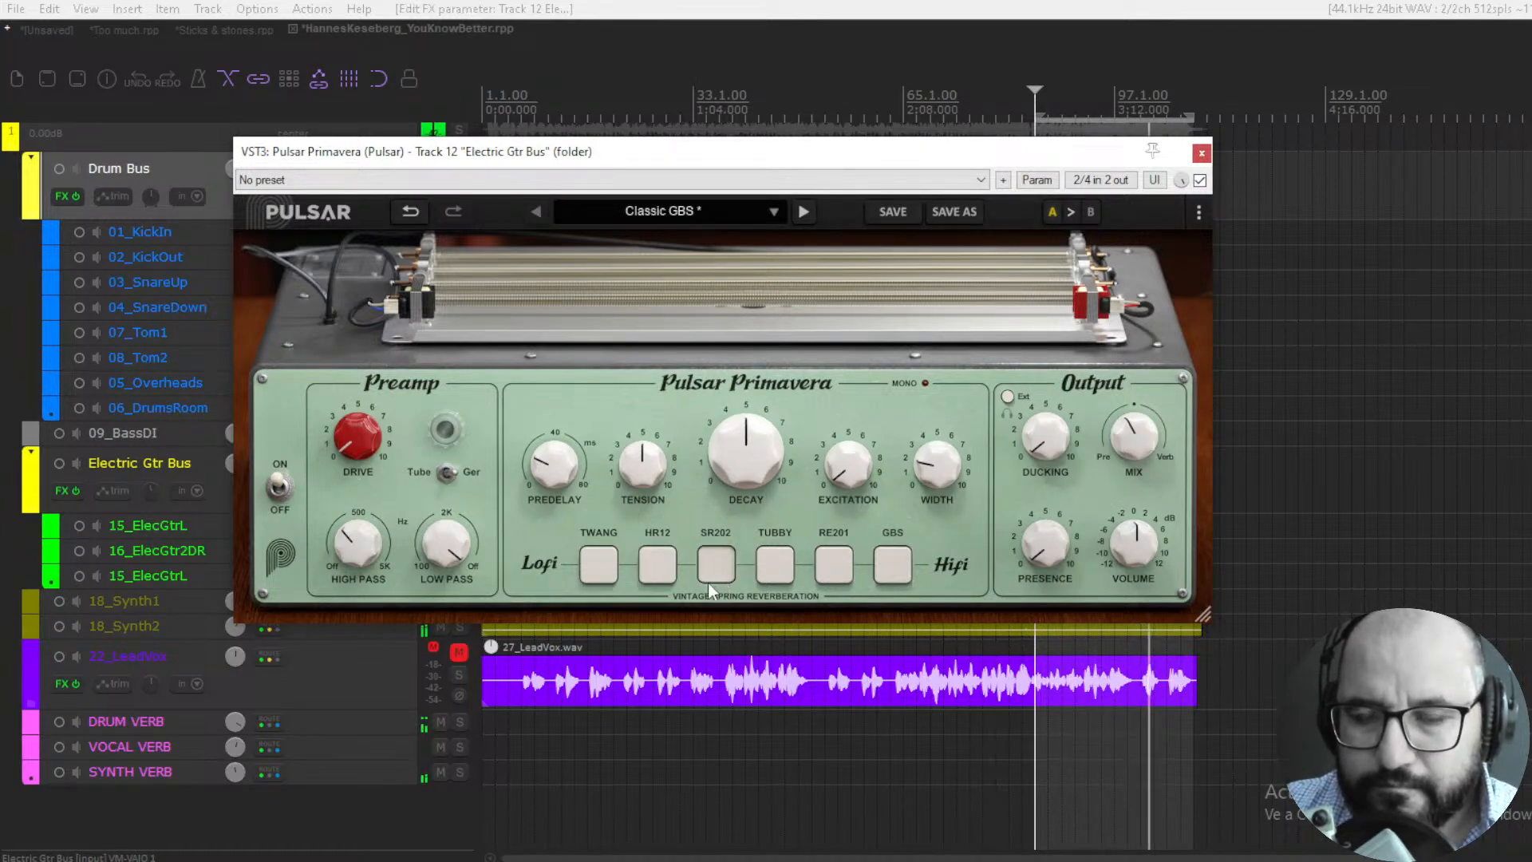
left_click_drag(1132, 409, 1132, 406)
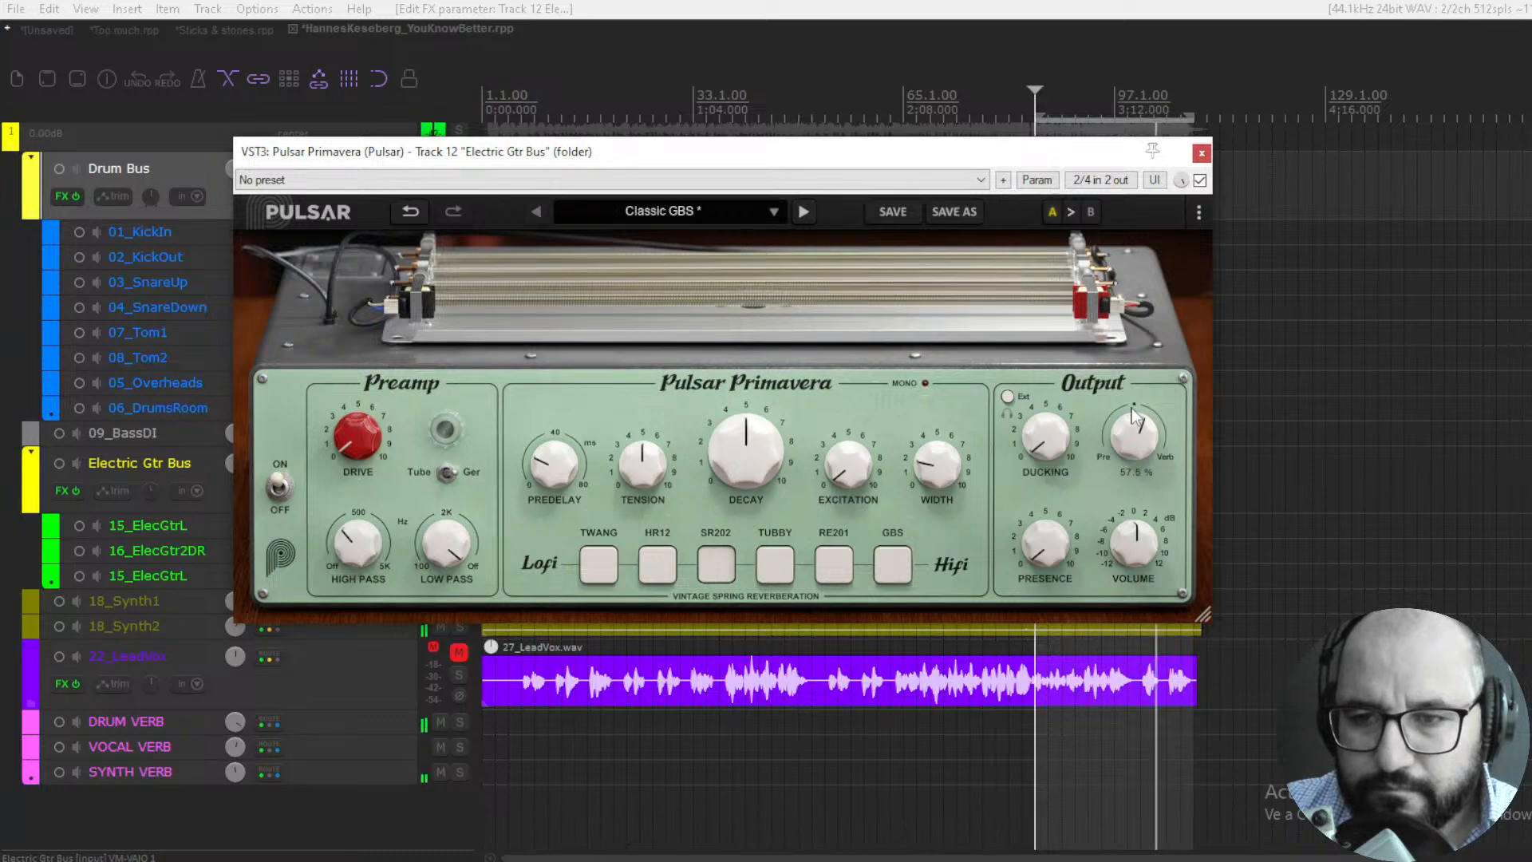
left_click(822, 571)
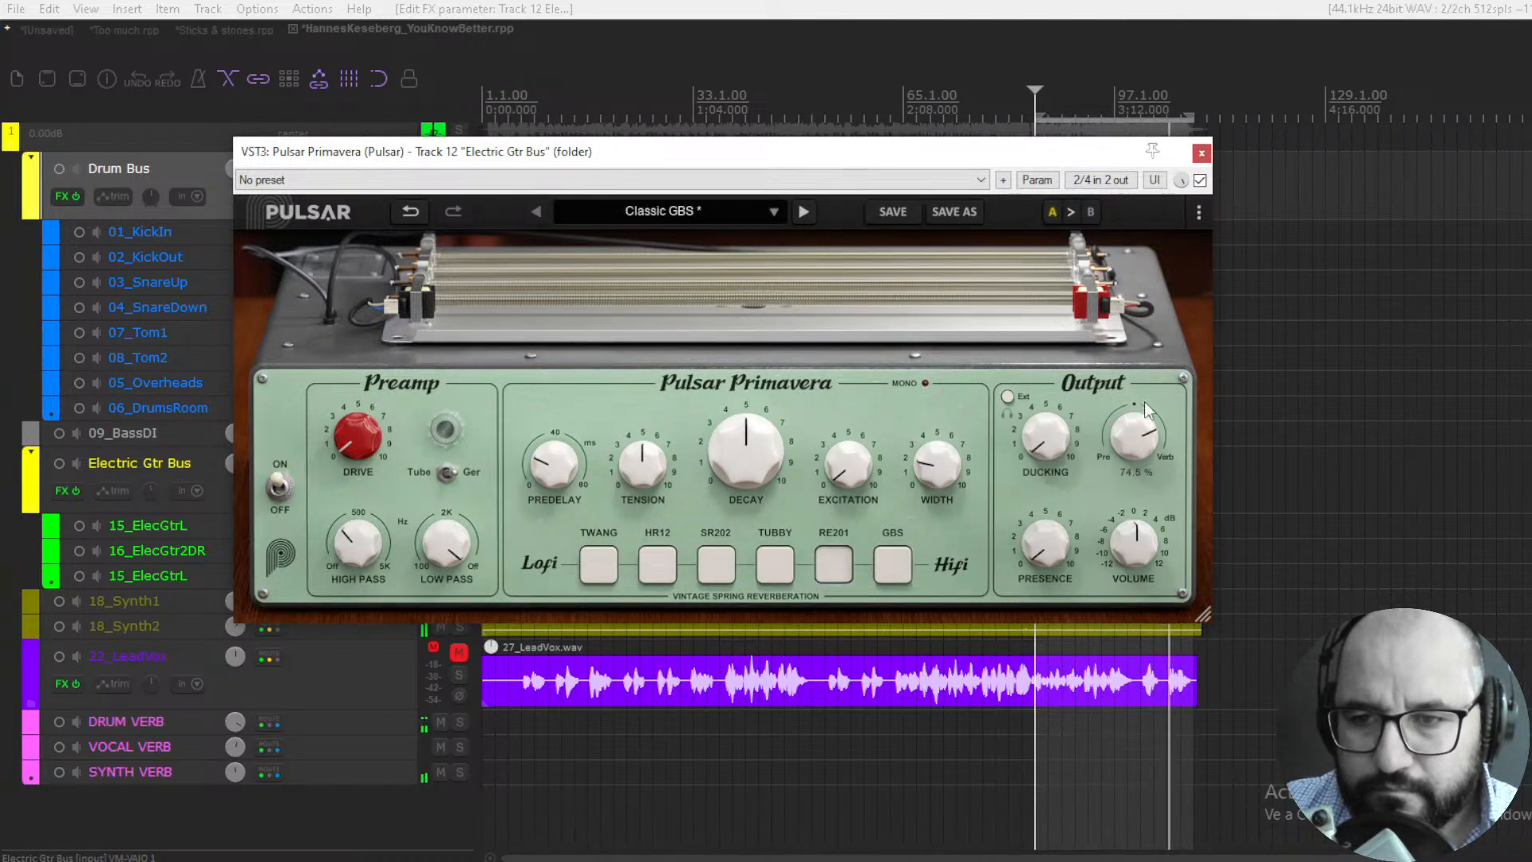
left_click_drag(1144, 401, 1143, 456)
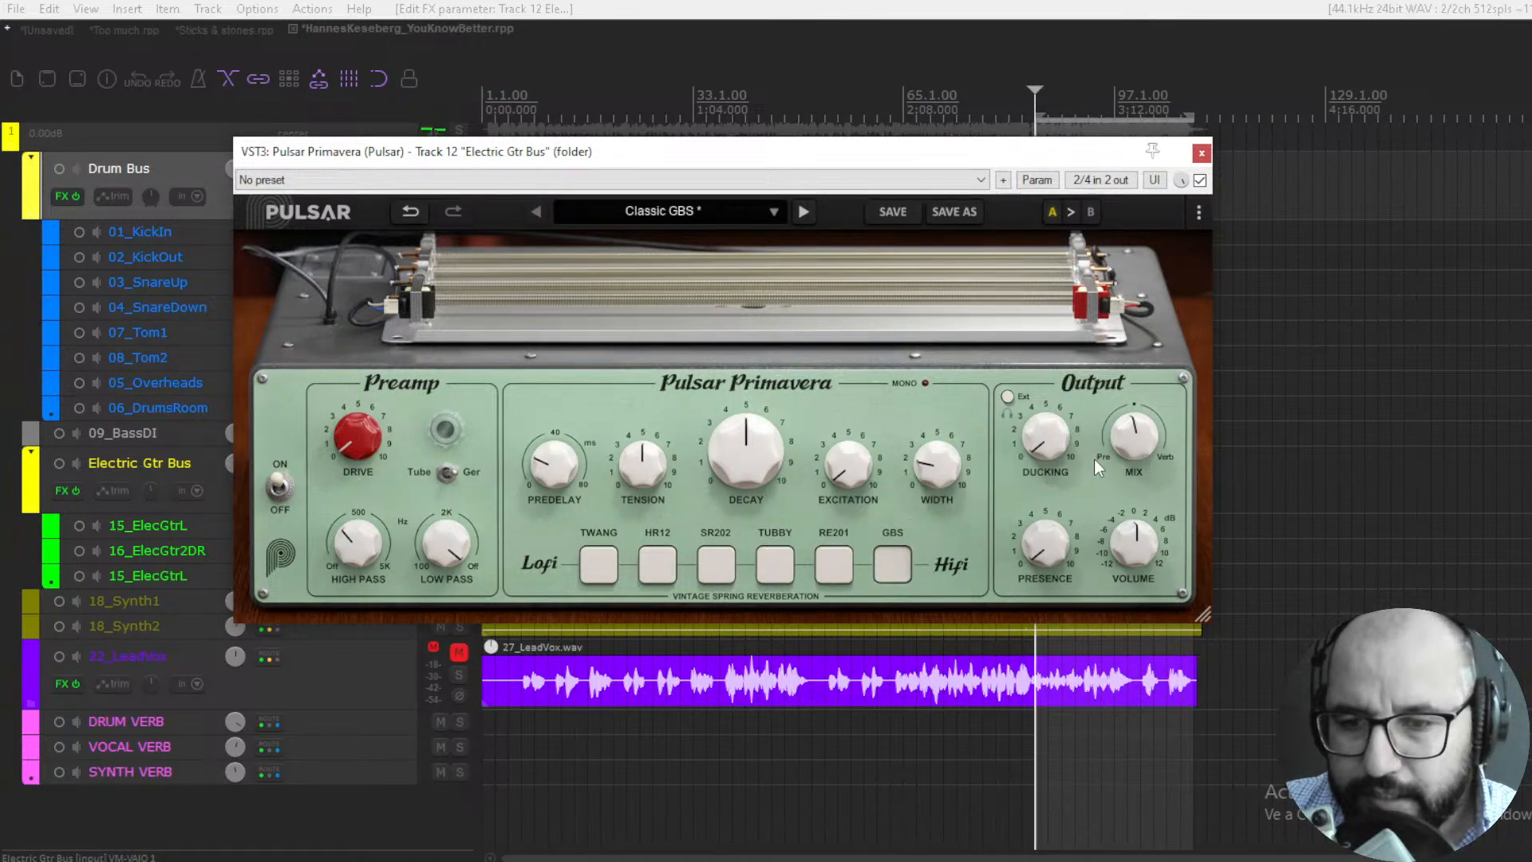
- Fine-tune the GBS tank's Mix on the Electric Gtr Bus while comparing against bypass, and close Primavera after bypassing it
left_click_drag(1122, 442, 1124, 458)
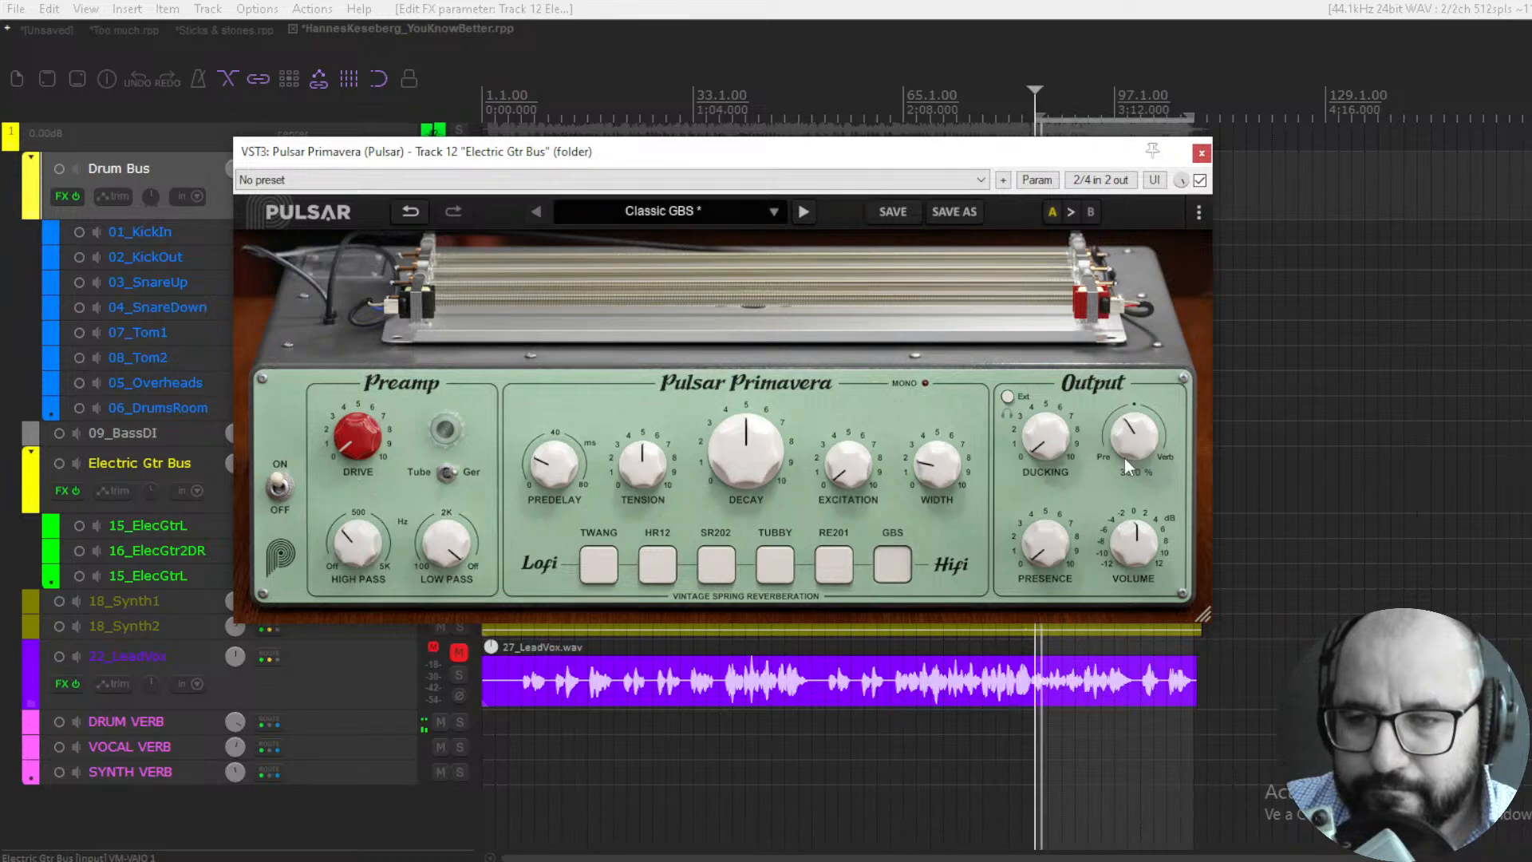
left_click(1199, 181)
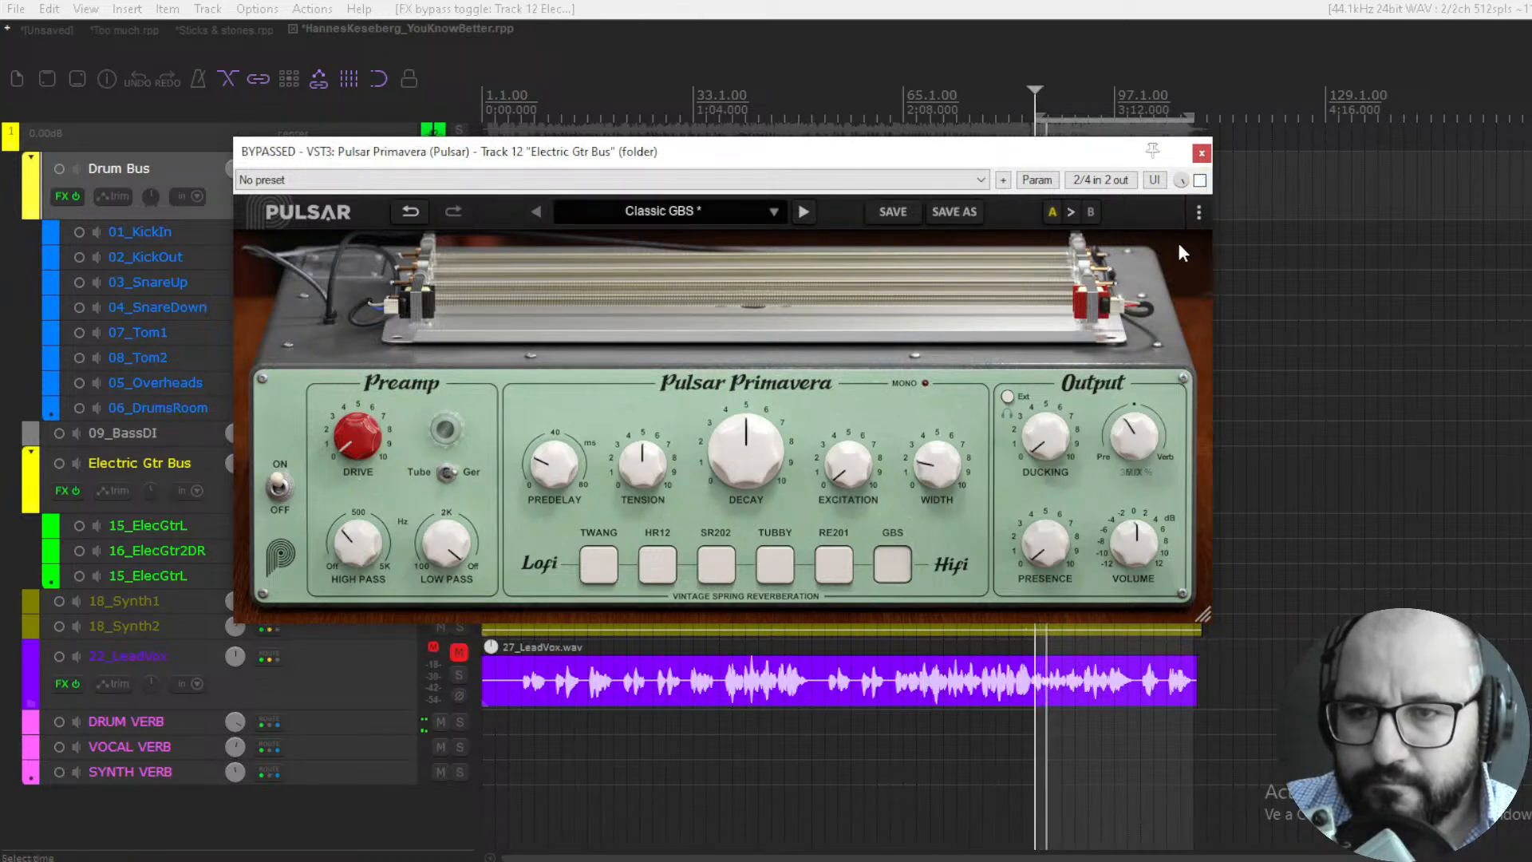
left_click(1199, 180)
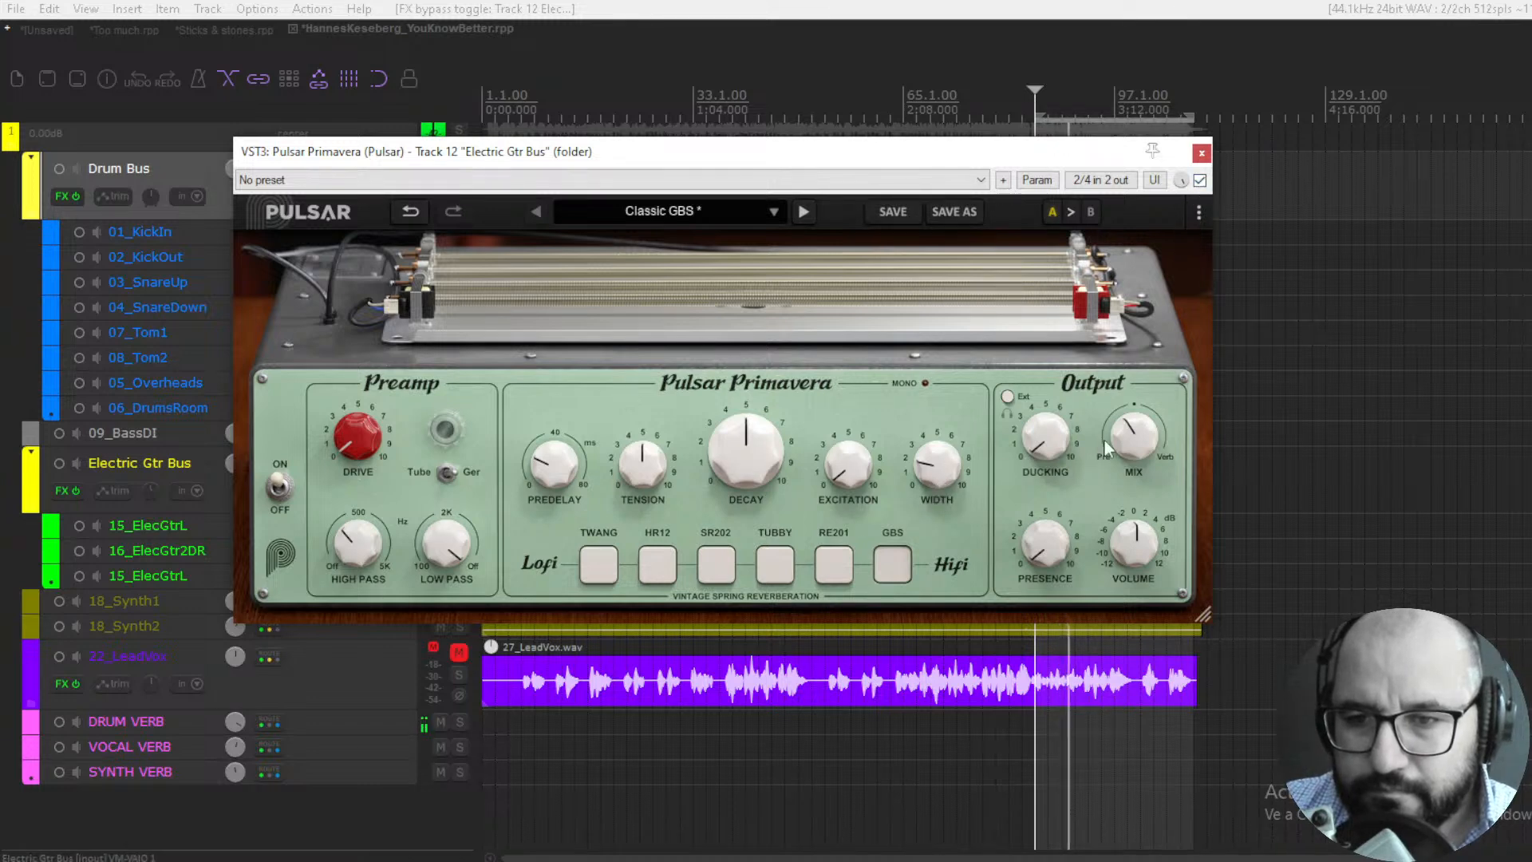
left_click_drag(1125, 463, 1125, 451)
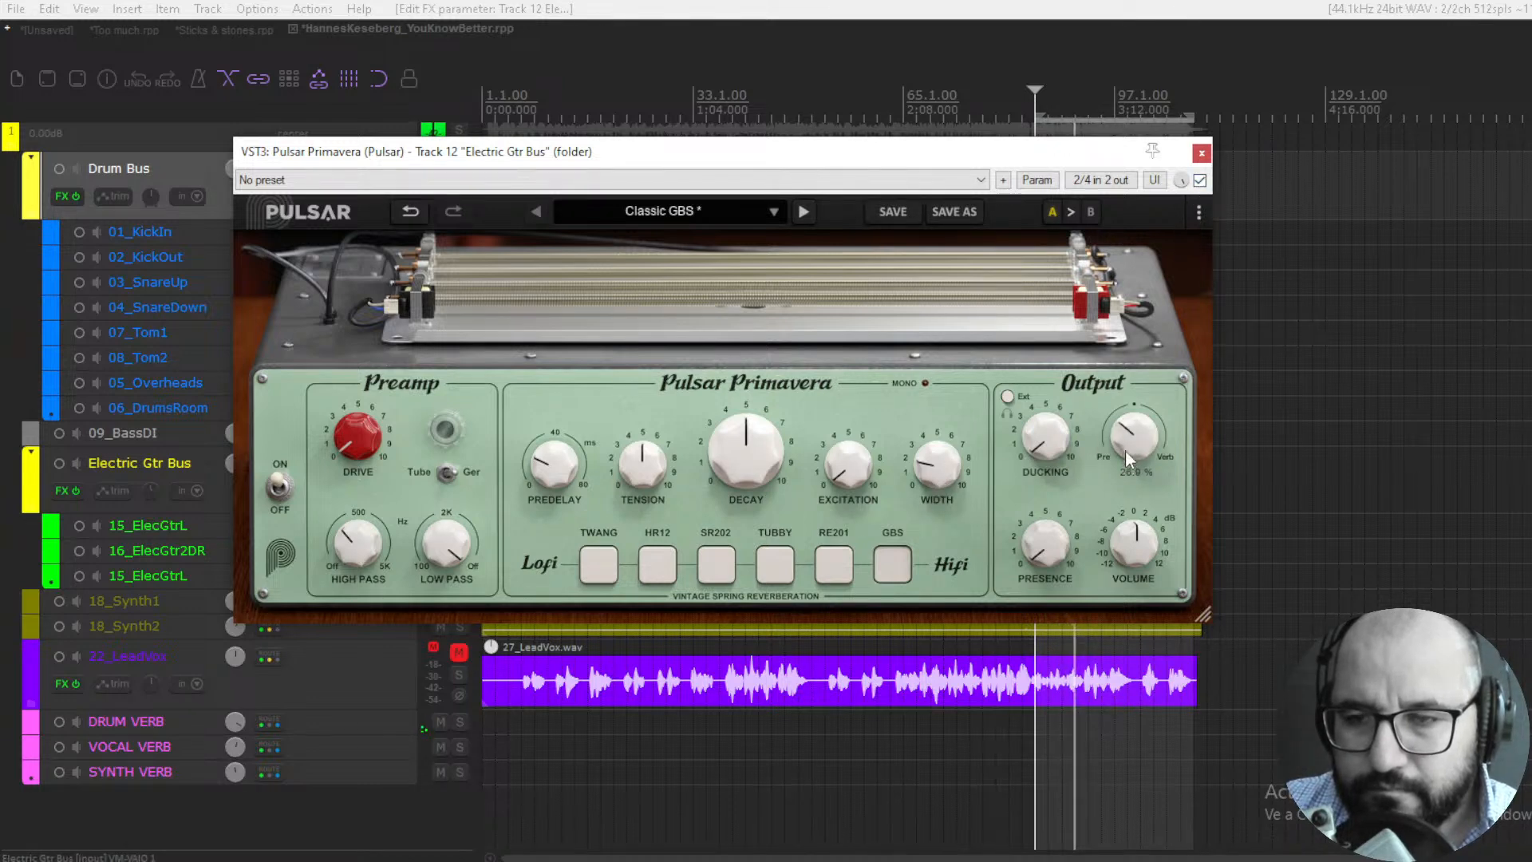
left_click(1200, 182)
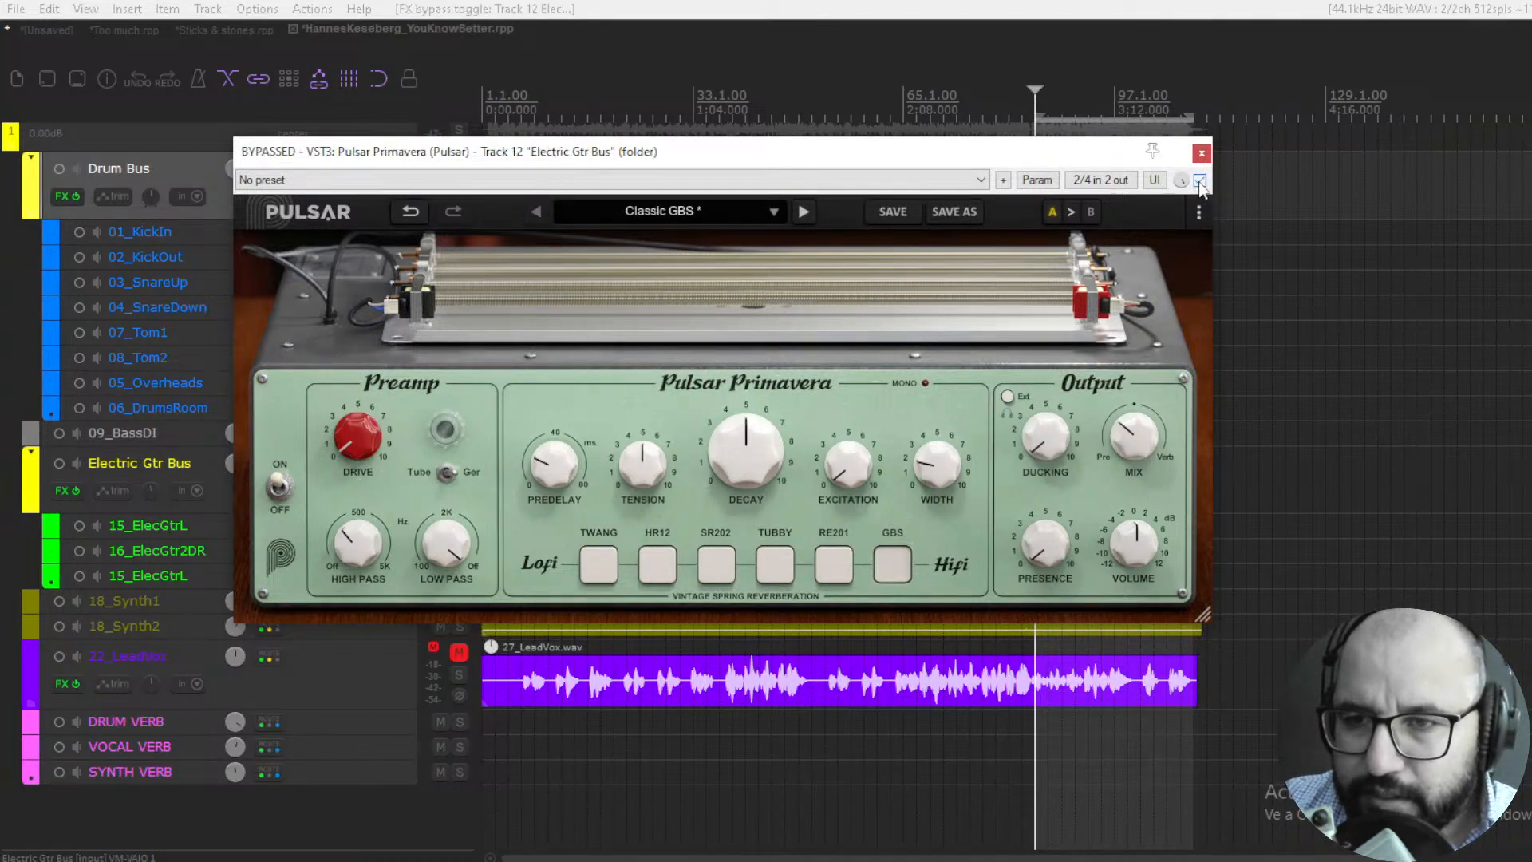
left_click(1200, 154)
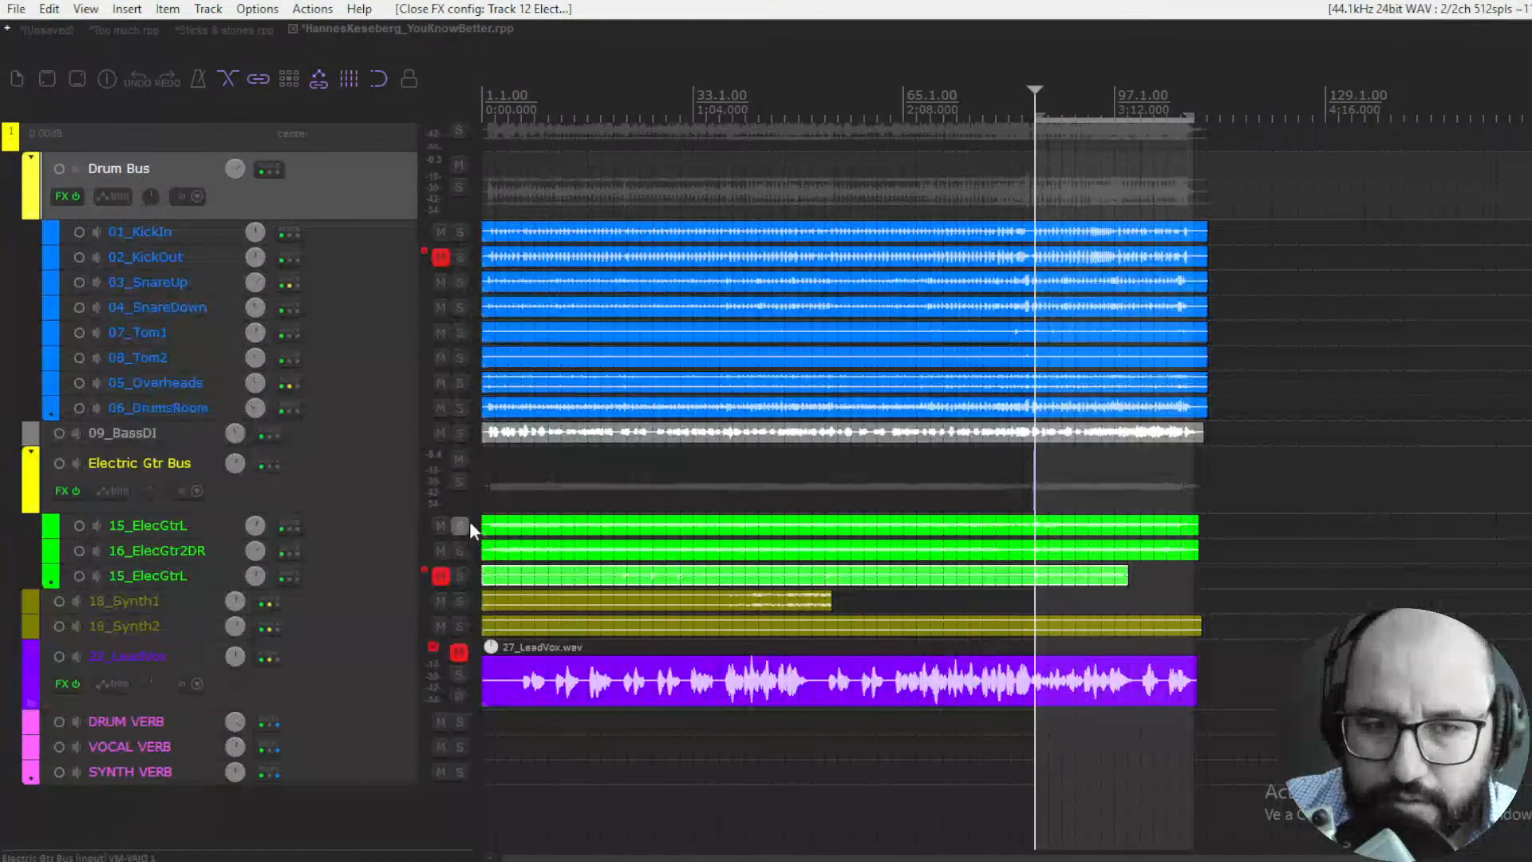
- Unmute and solo the 22_LeadVox track, and open and enable its Primavera plugin
left_click(459, 651)
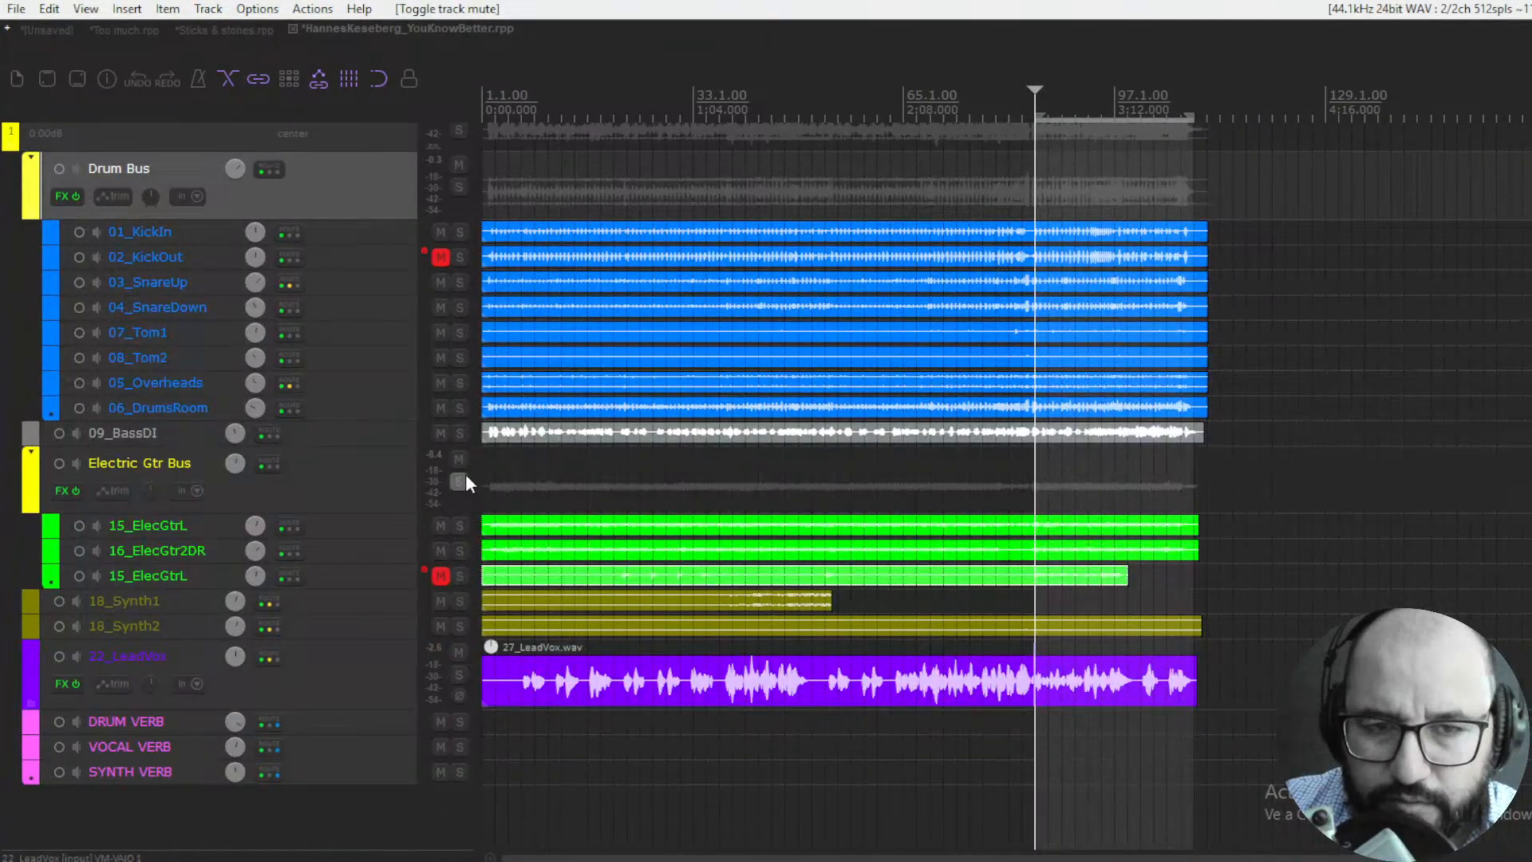
left_click(459, 675)
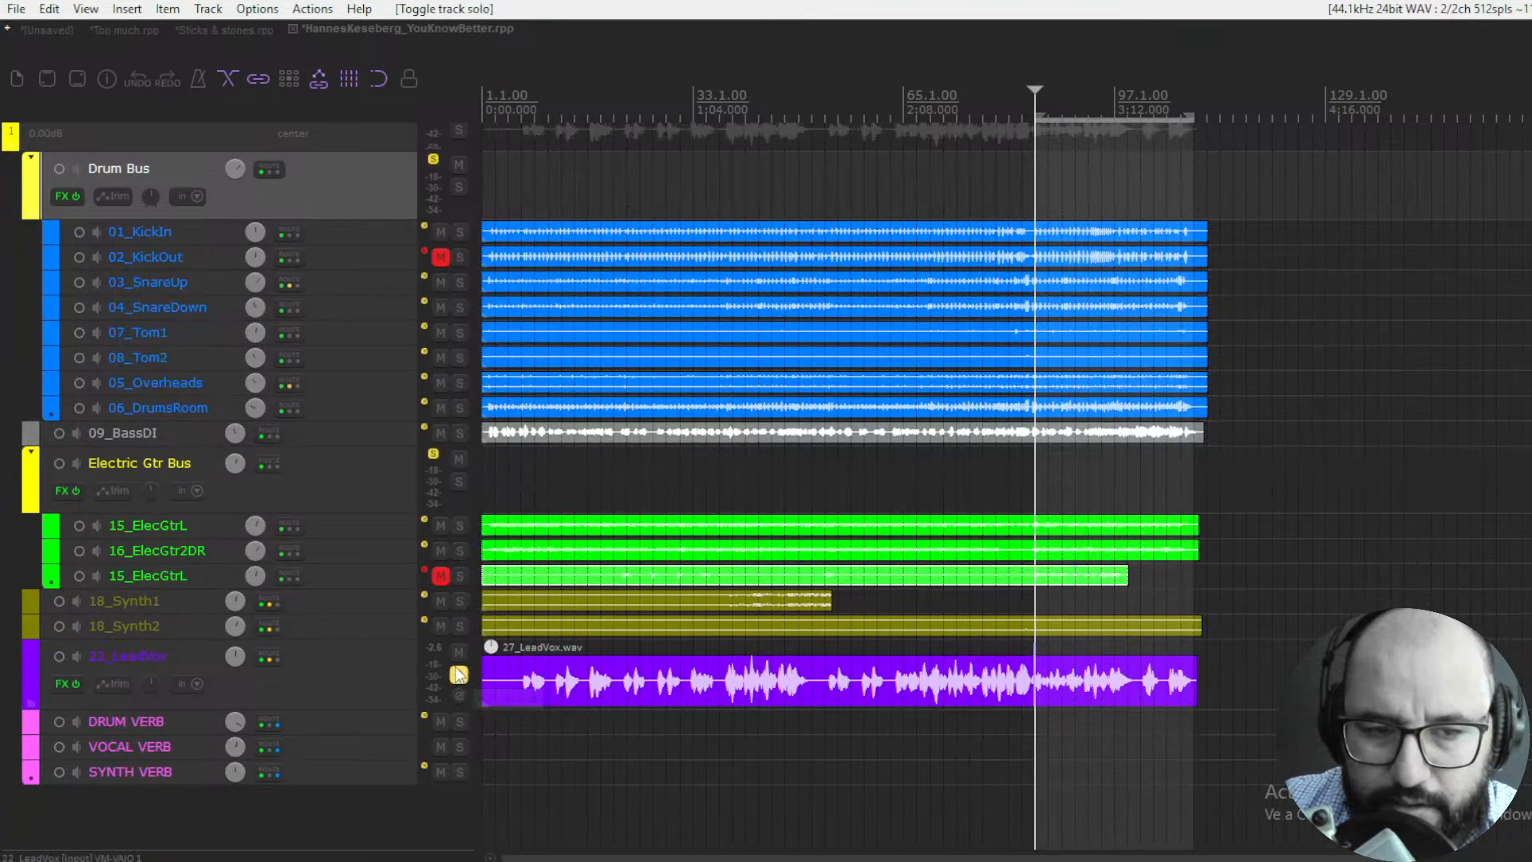
right_click(62, 686)
left_click(141, 517)
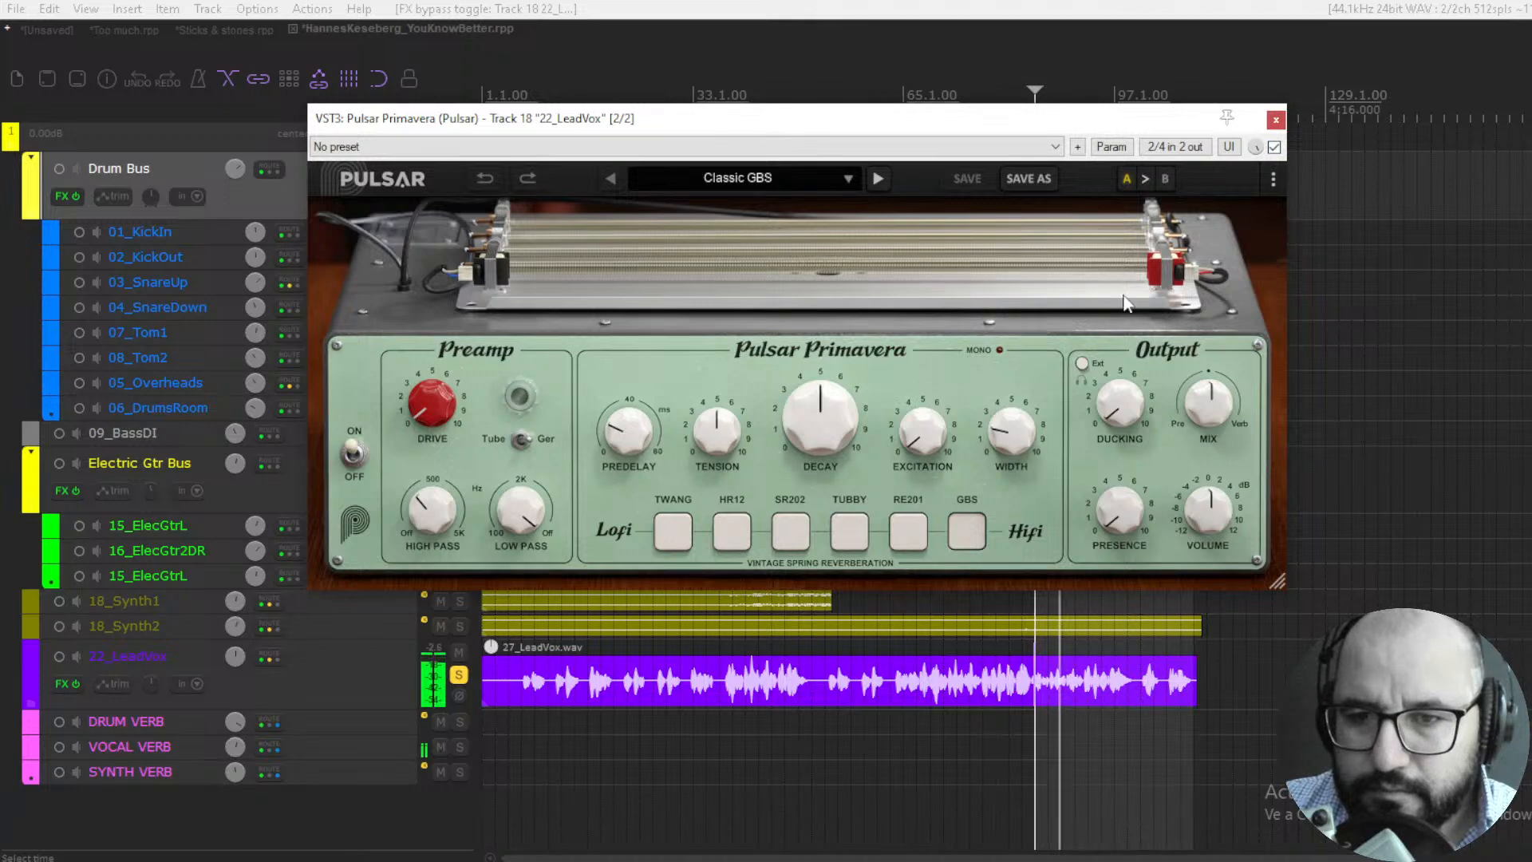
- Switch the lead vocal's Primavera to the TUBBY tank, set the Mix to about 18.9% and compare it against bypass
mouse_move(1209, 411)
left_mouse_down()
mouse_move(1203, 444)
mouse_move(1192, 430)
left_mouse_up()
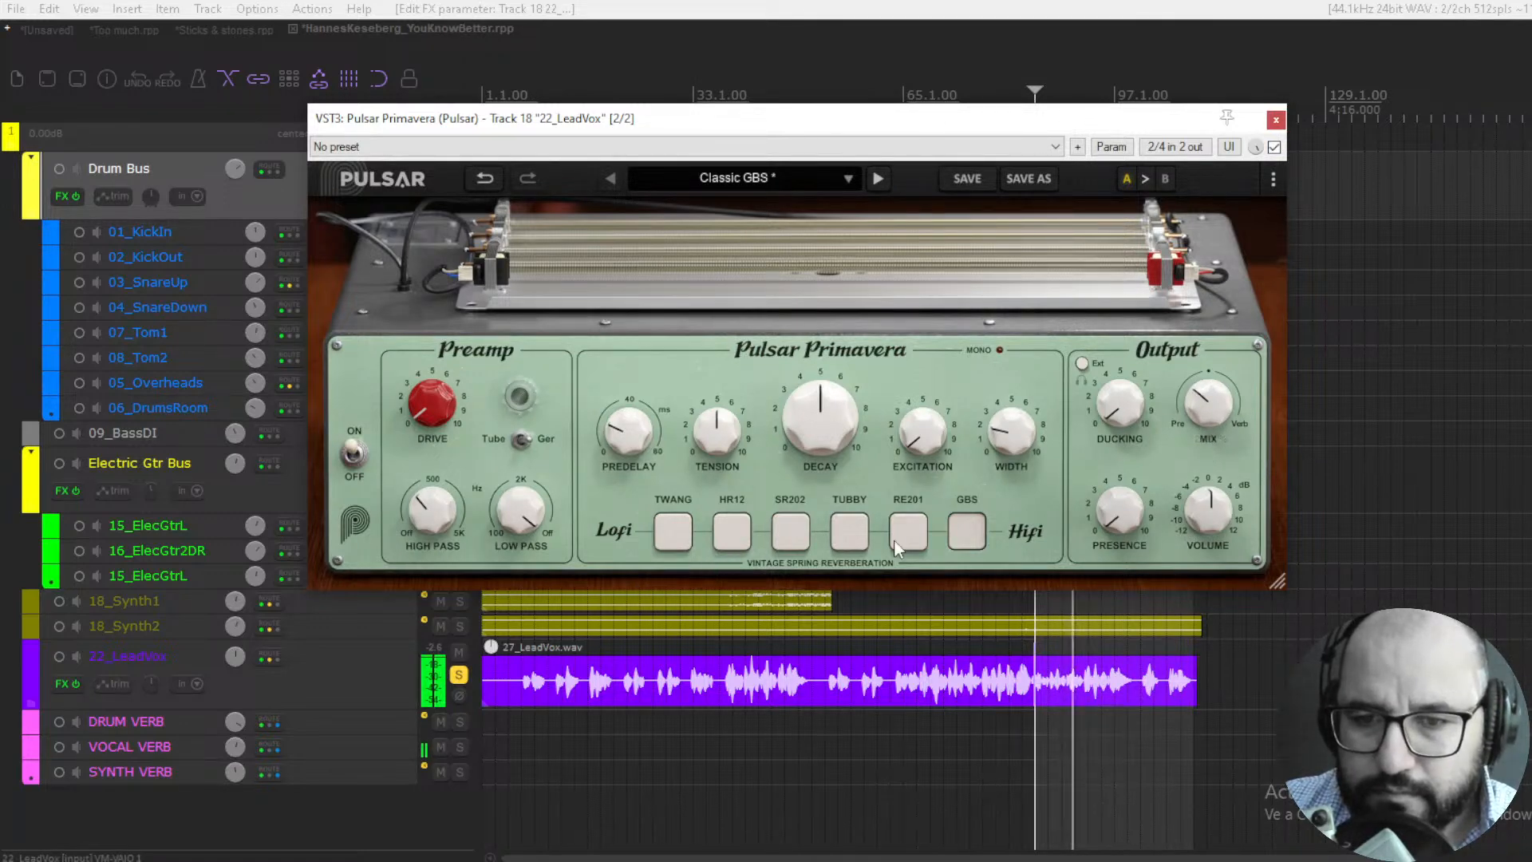
left_click(852, 540)
mouse_move(1205, 399)
left_mouse_down()
mouse_move(1208, 378)
mouse_move(1209, 415)
left_mouse_up()
left_click(1275, 147)
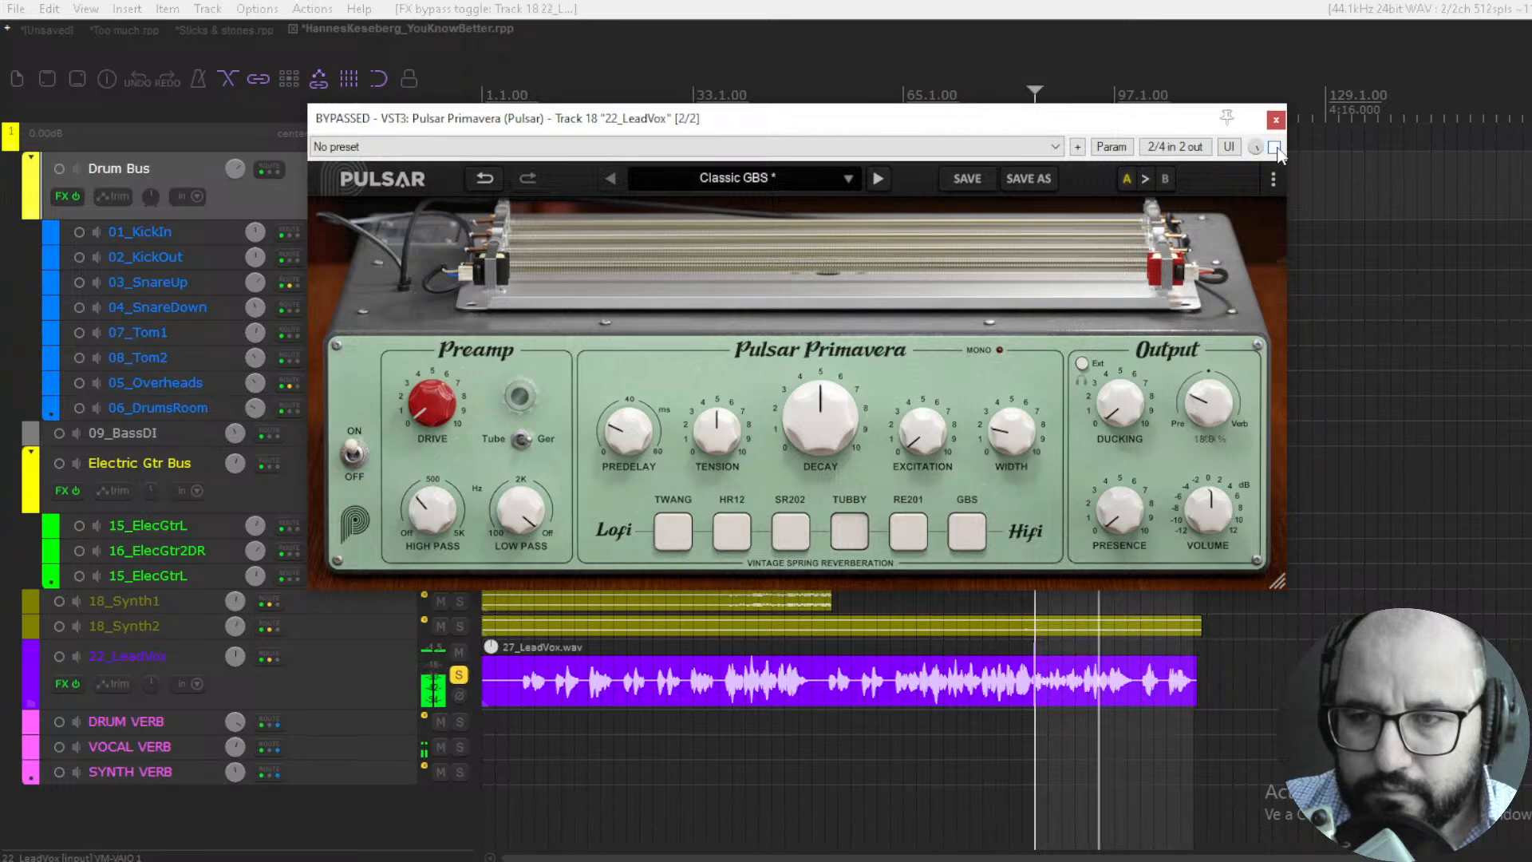
left_click(1274, 146)
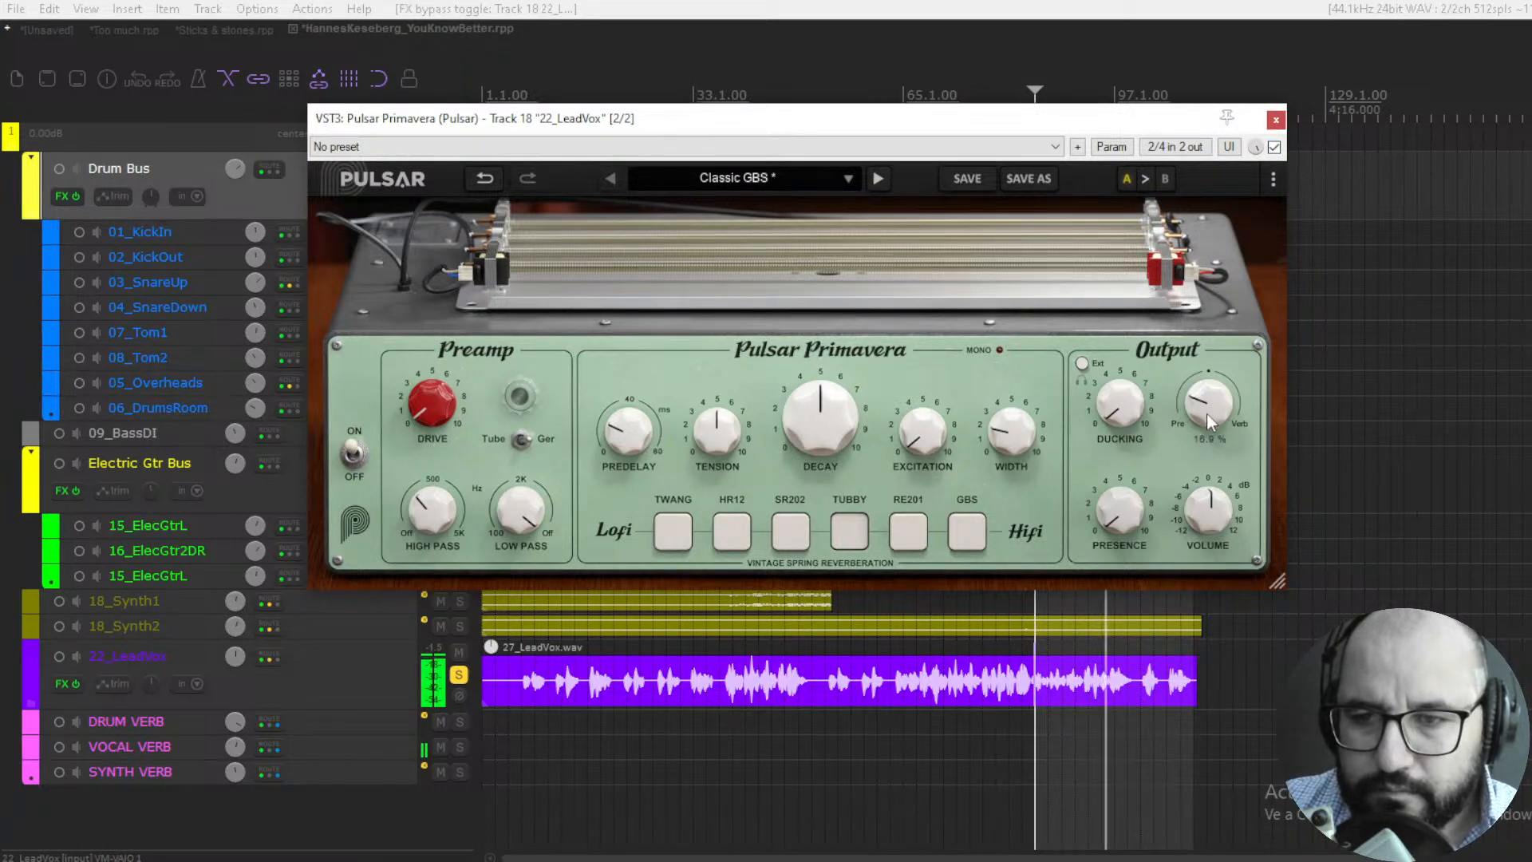
left_click_drag(1207, 413, 1207, 418)
- Restart playback and audition the SR202 and HR12 tanks on the lead vocal while raising the Mix
key("space")
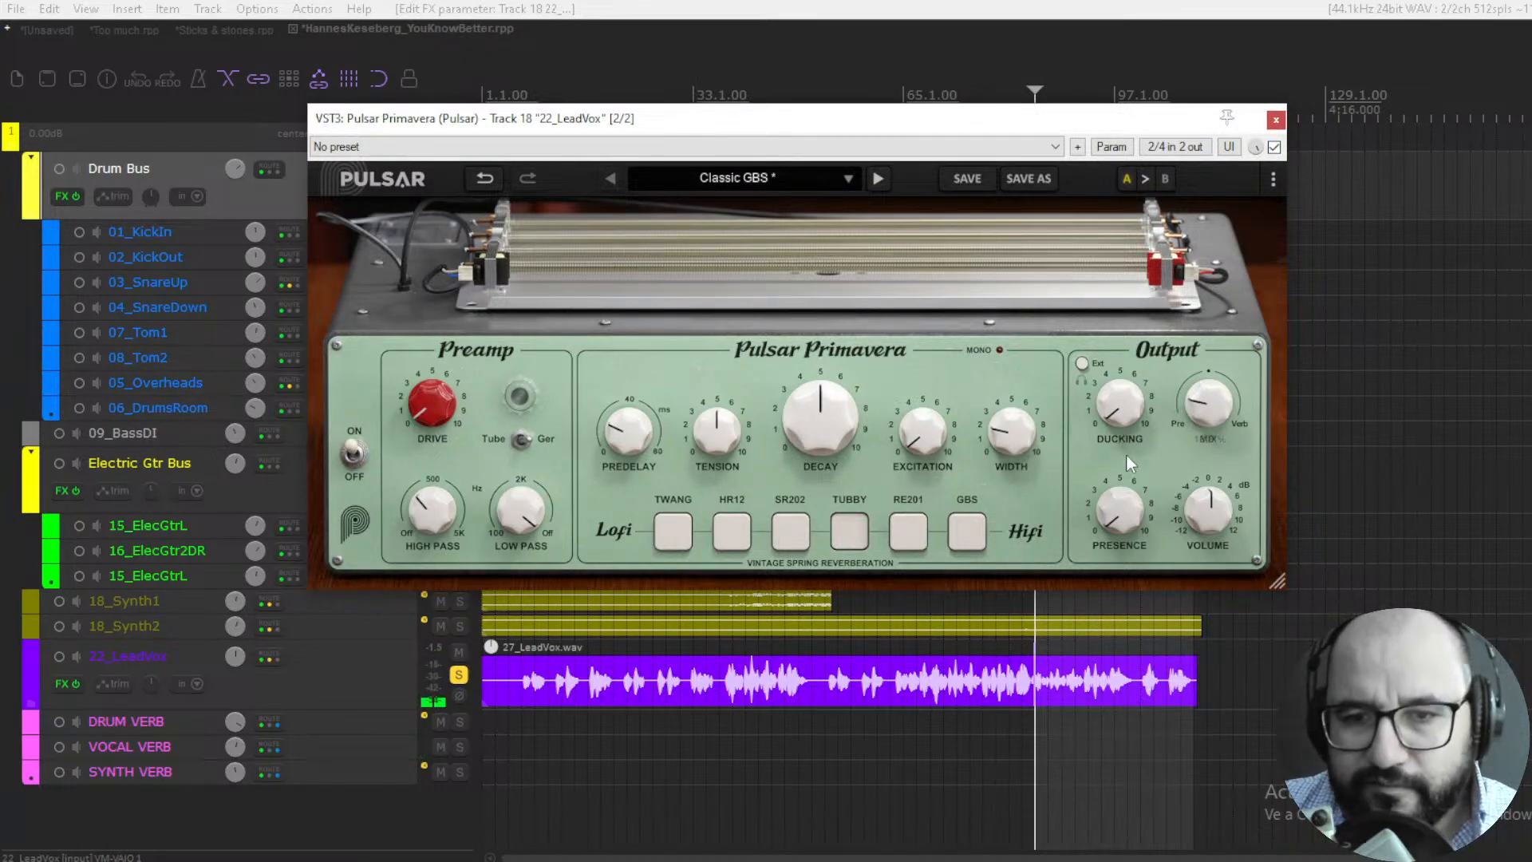
key("space")
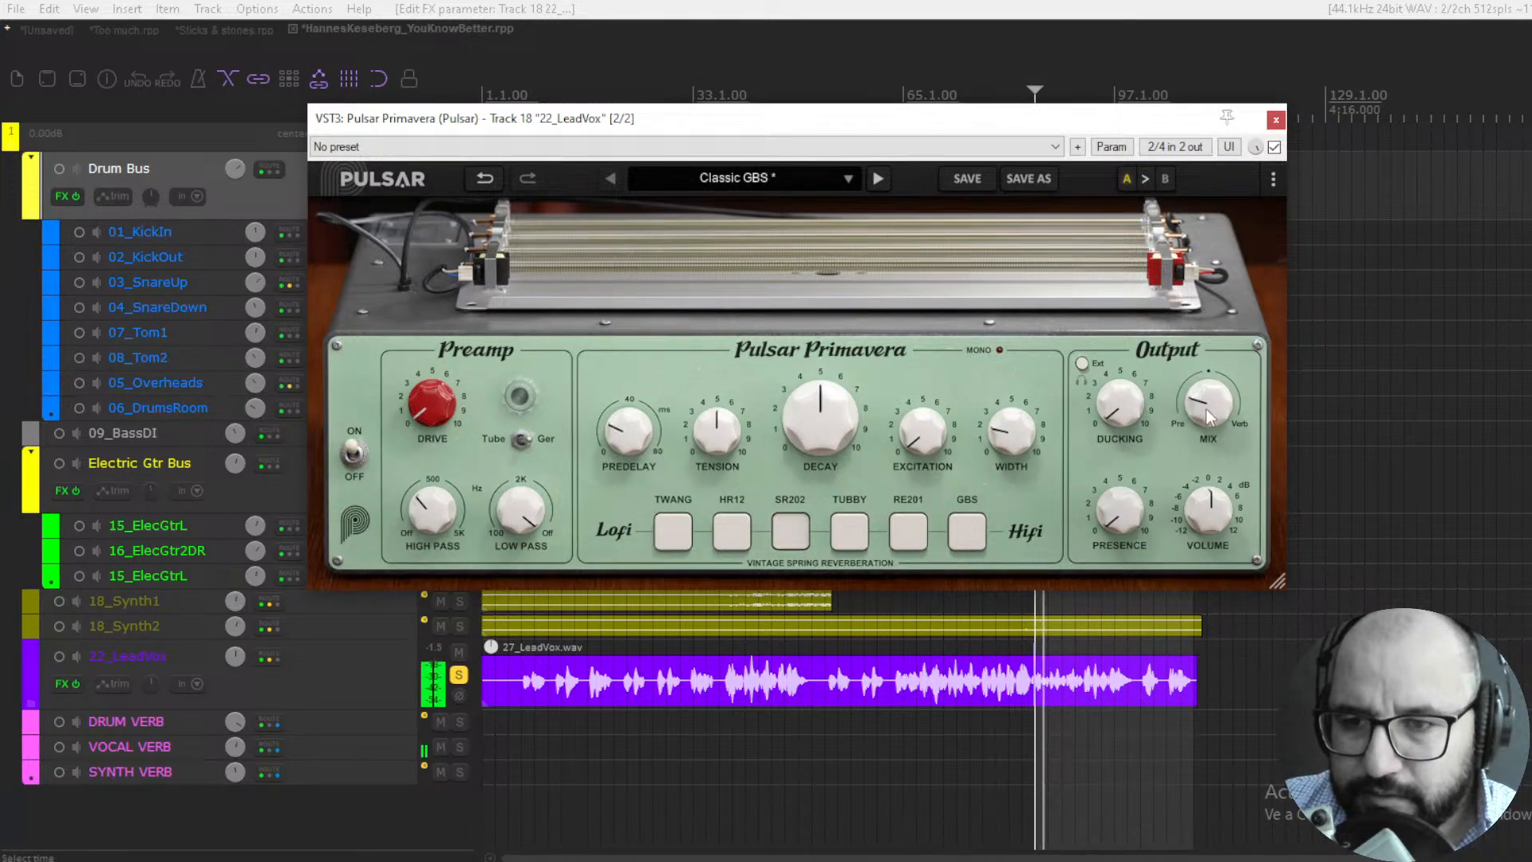
left_click_drag(1208, 415, 1211, 410)
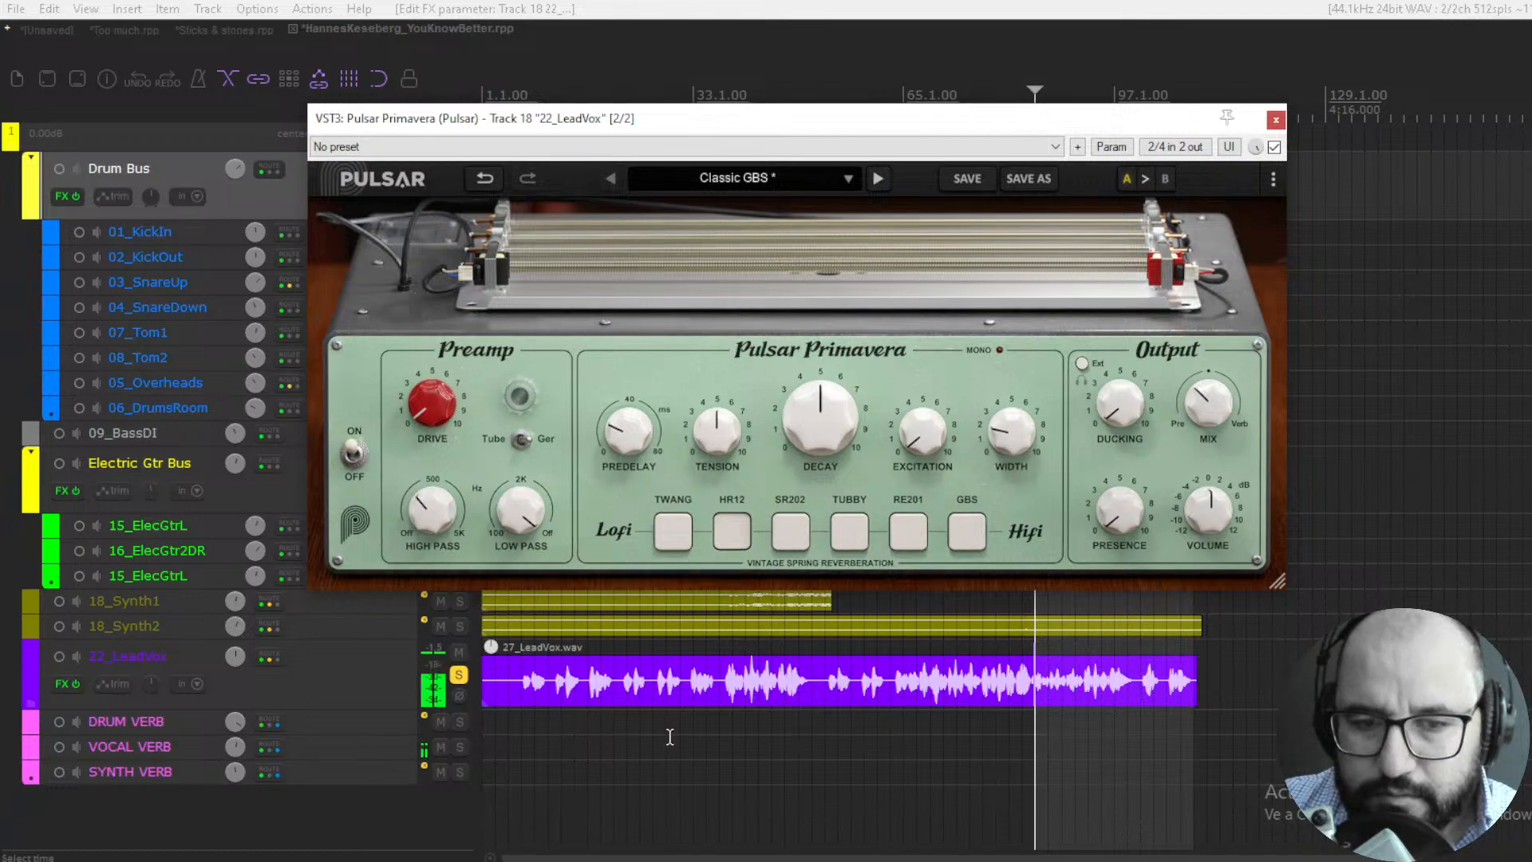
- Clear the 22_LeadVox solo and compare the HR12 reverb against bypass in the full mix
left_click(459, 675)
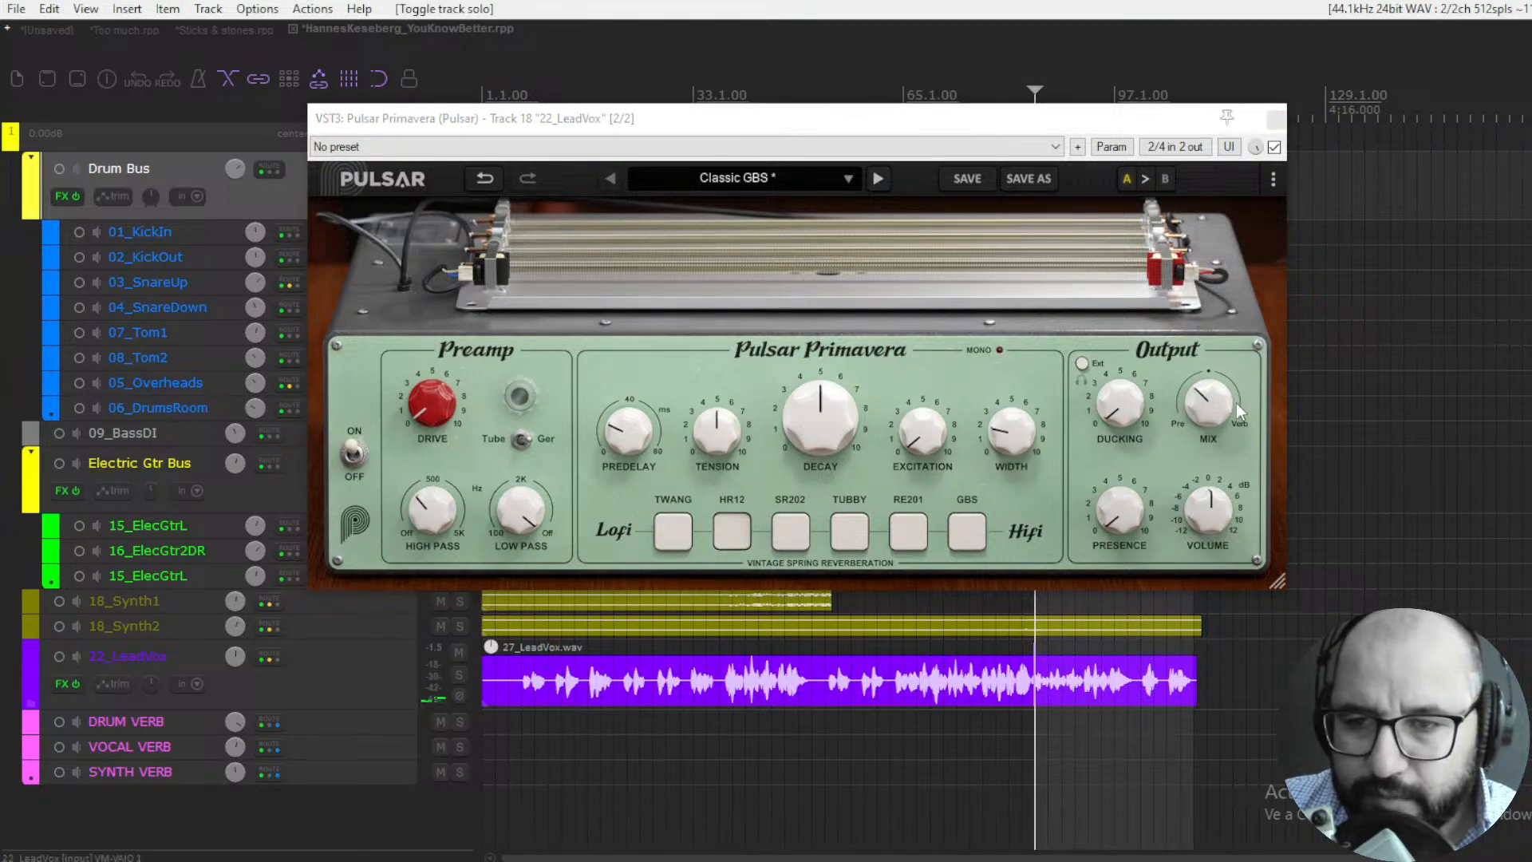
left_click(1274, 147)
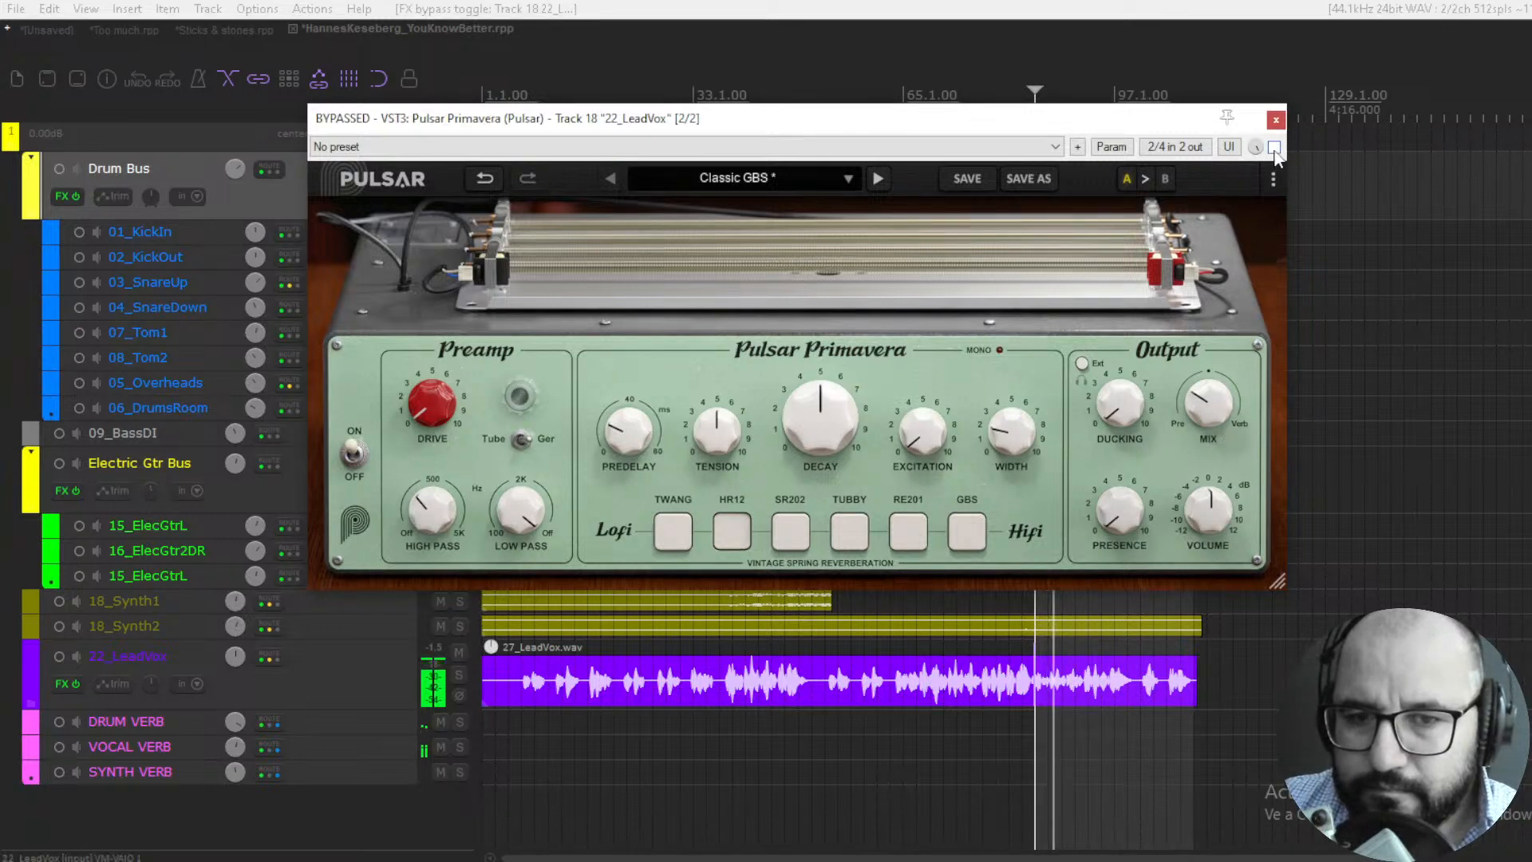
left_click(1274, 146)
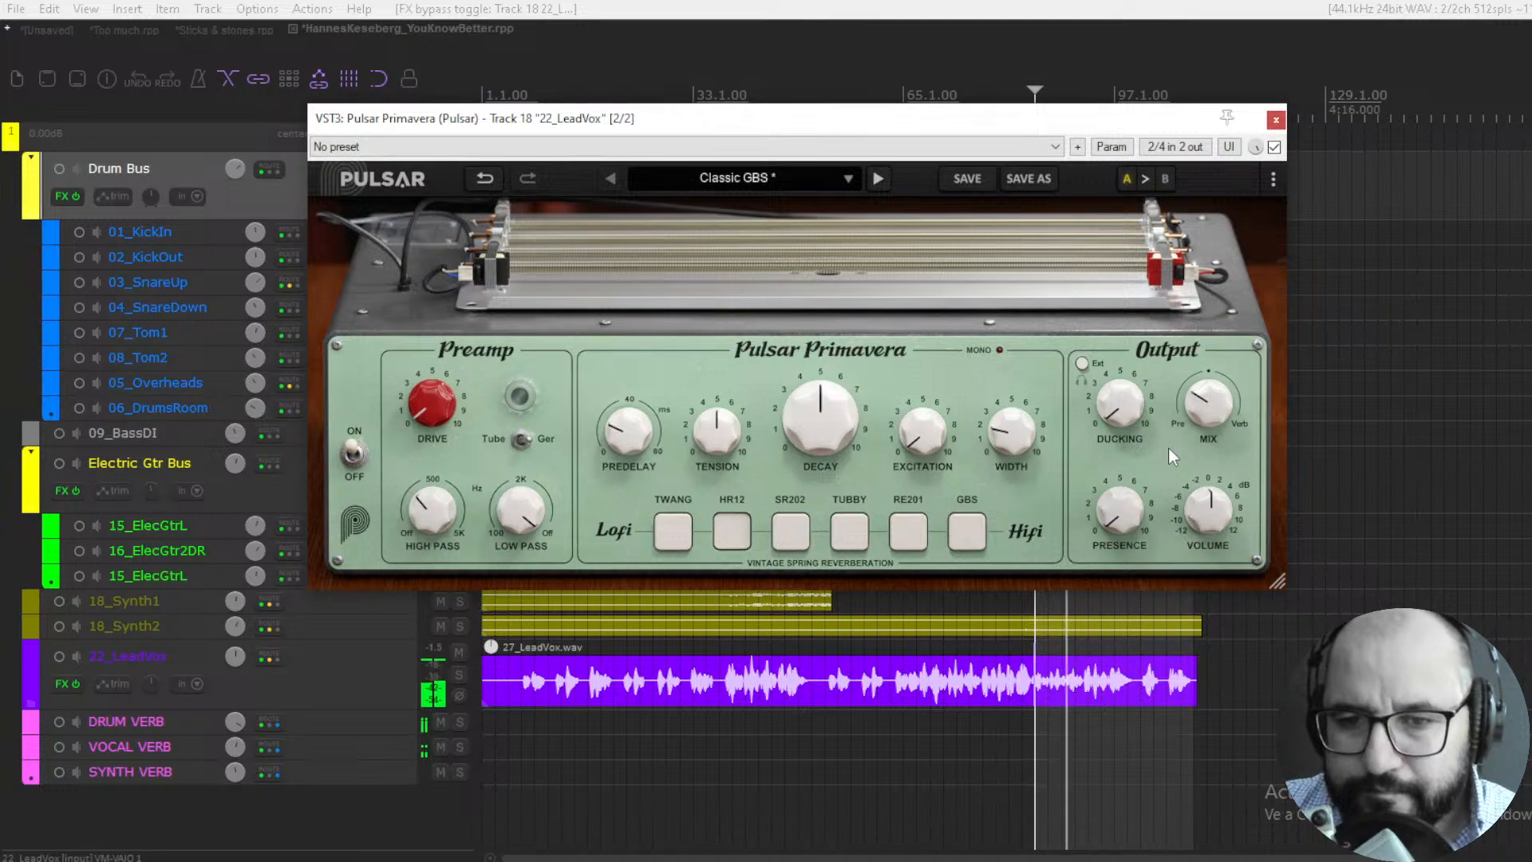
- Audition the TWANG and TUBBY tanks on the lead vocal, compare TUBBY against bypass and set the Mix to 25.0%
left_click(669, 539)
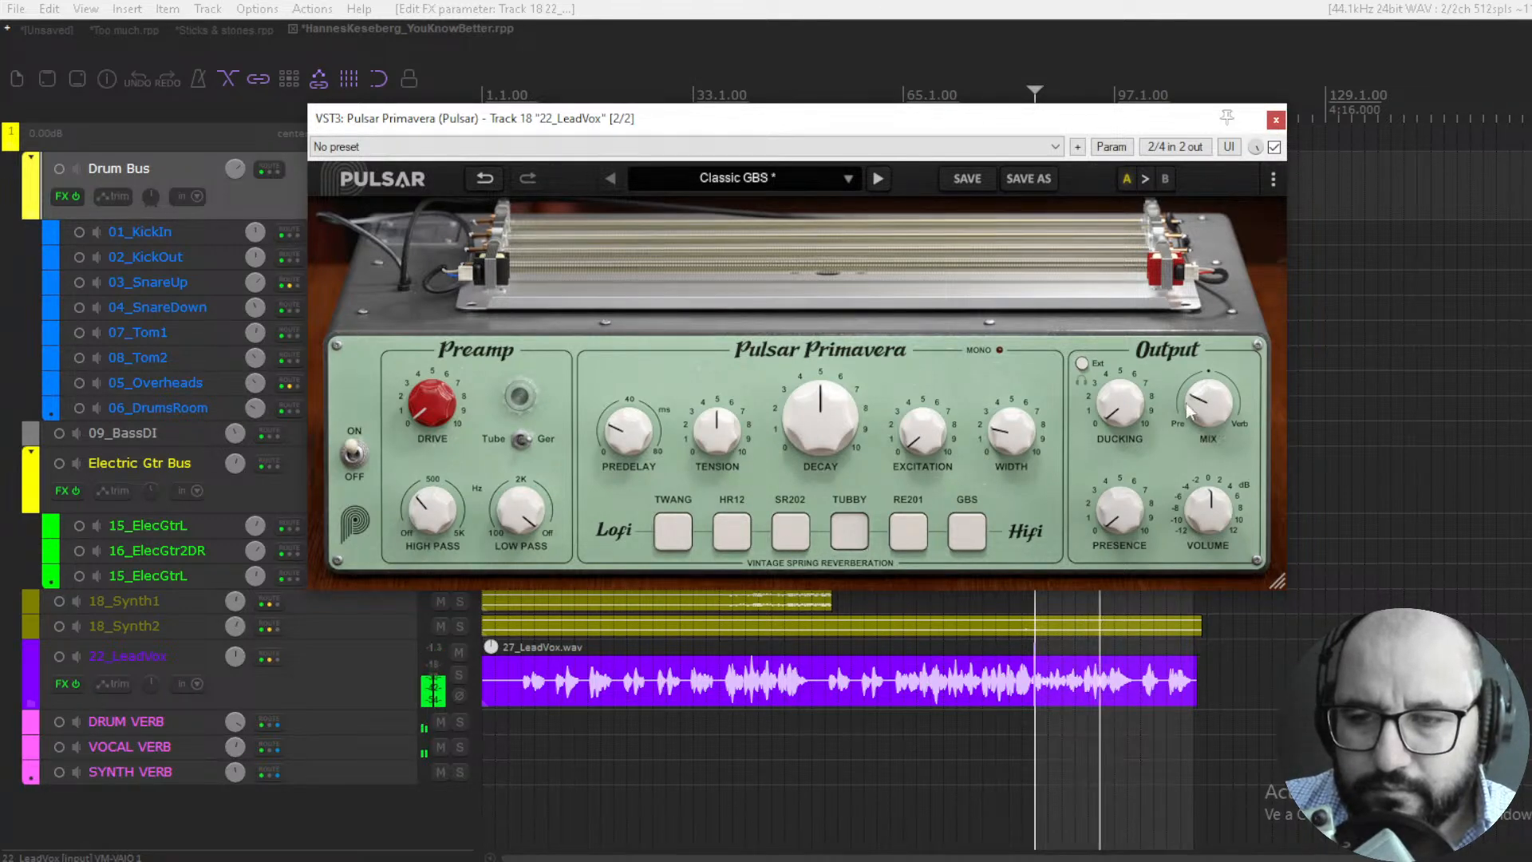
left_click_drag(1192, 402, 1191, 391)
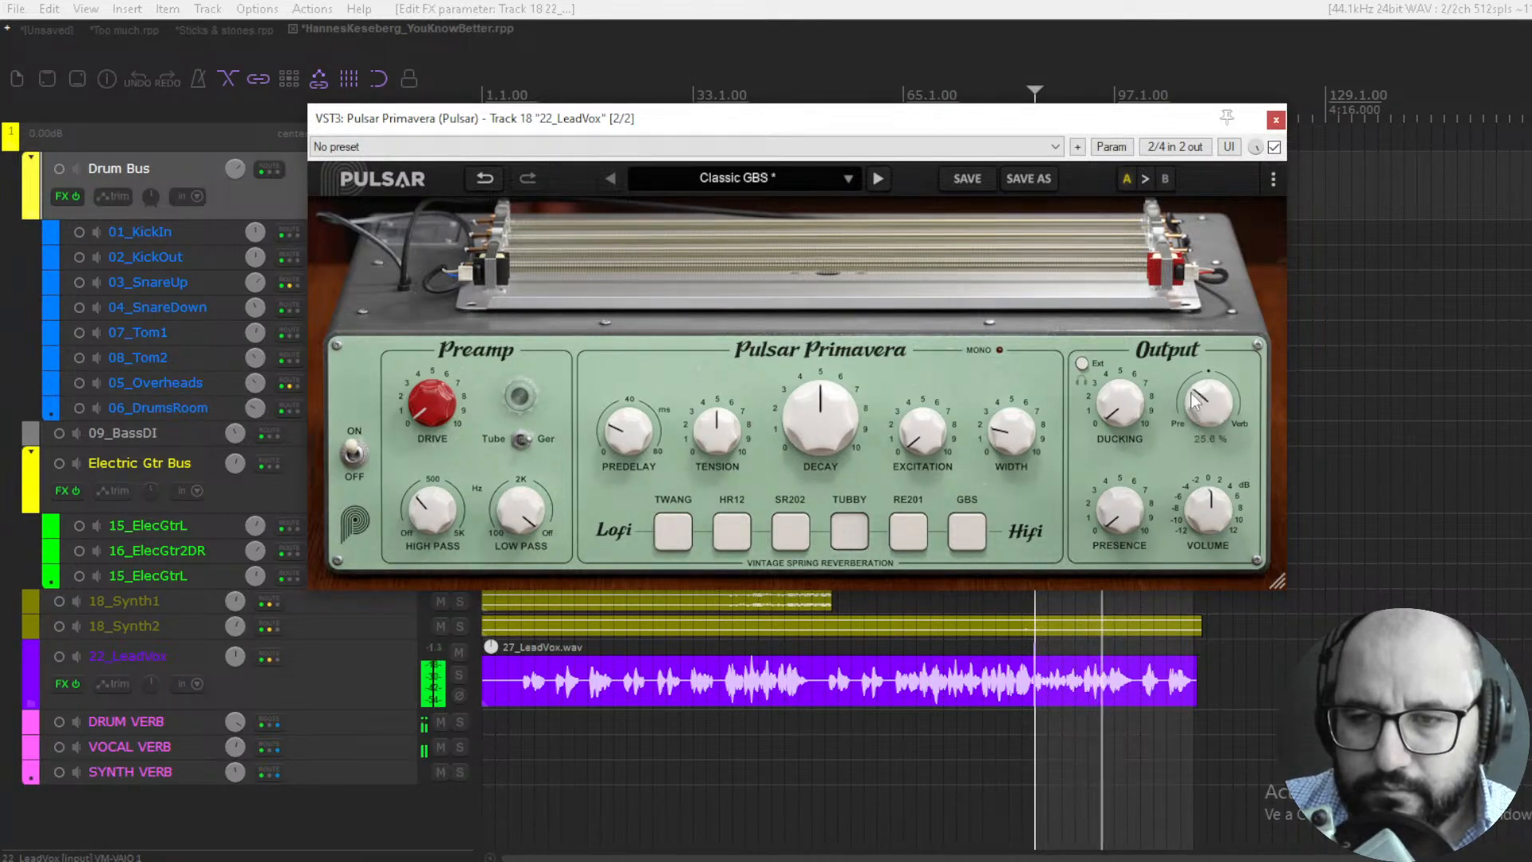
left_click(1275, 147)
left_click(1275, 147)
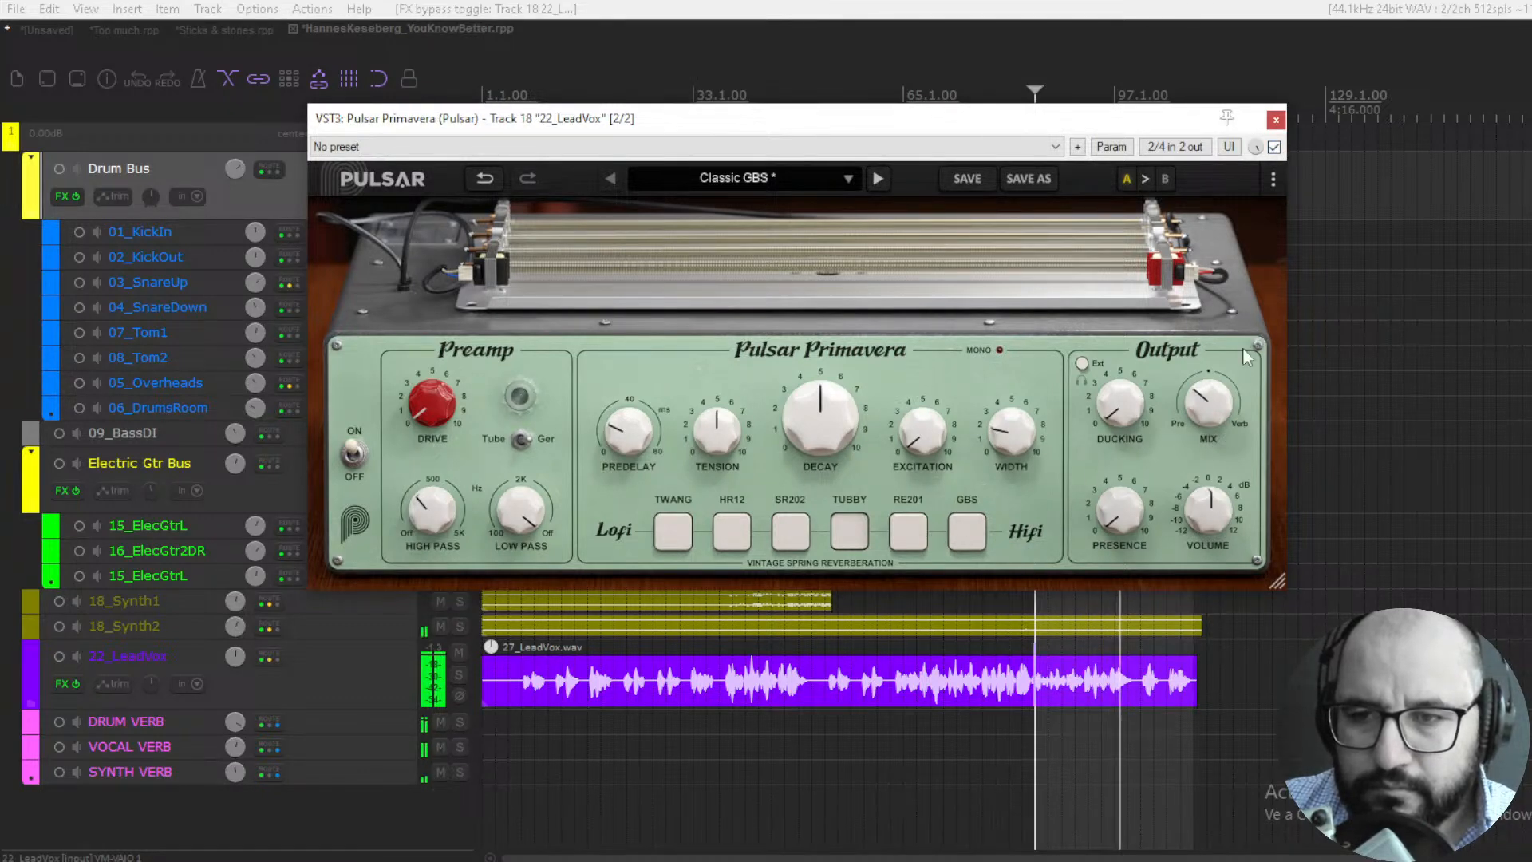
left_click(1229, 403)
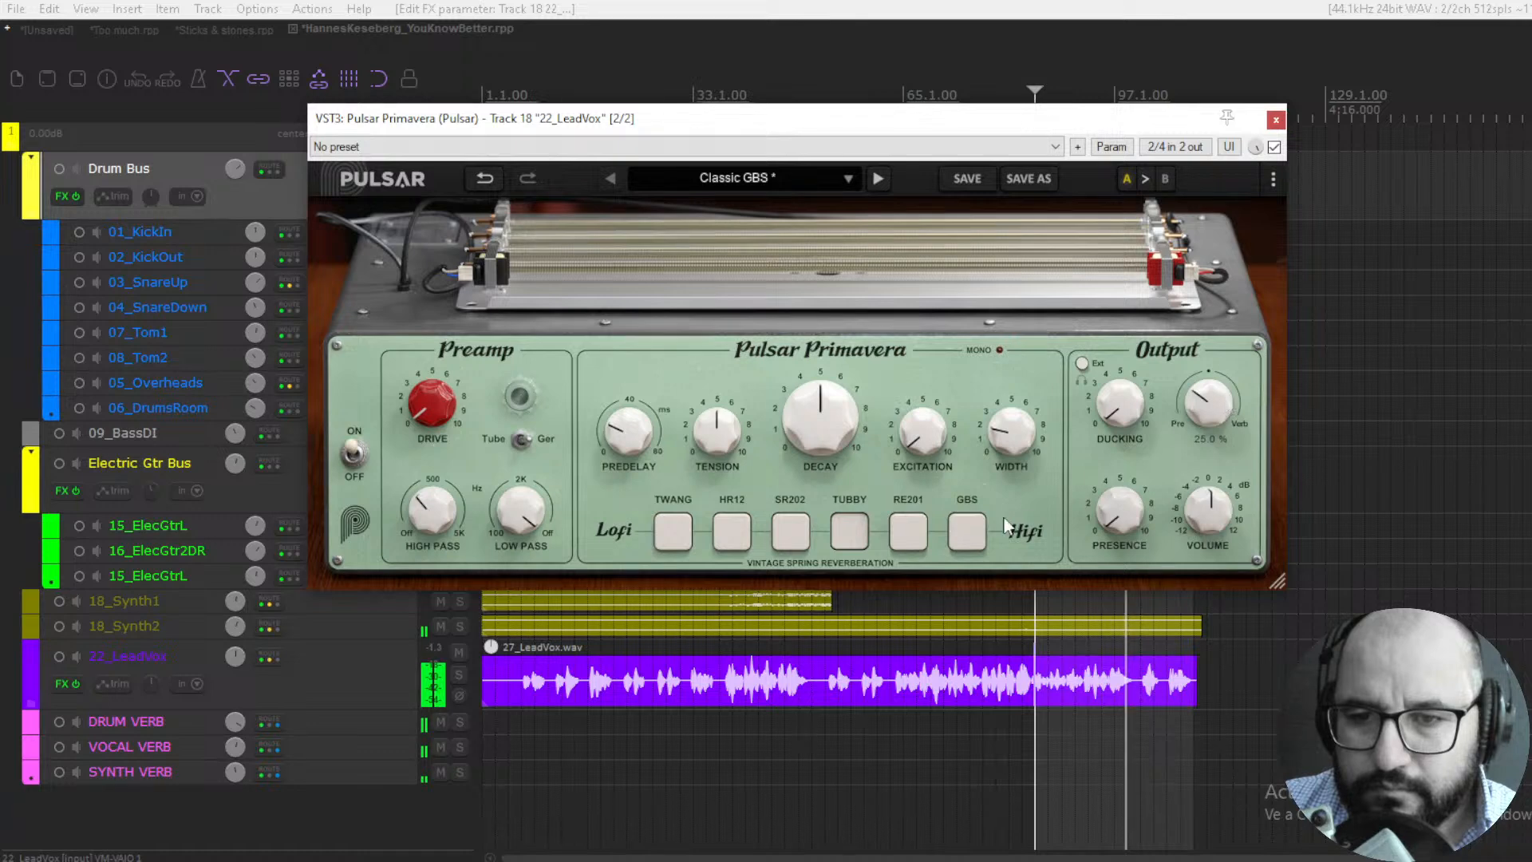
- Restart playback and audition the RE201 and GBS tanks on the lead vocal, raising the Mix to 28.8% with GBS
key("space")
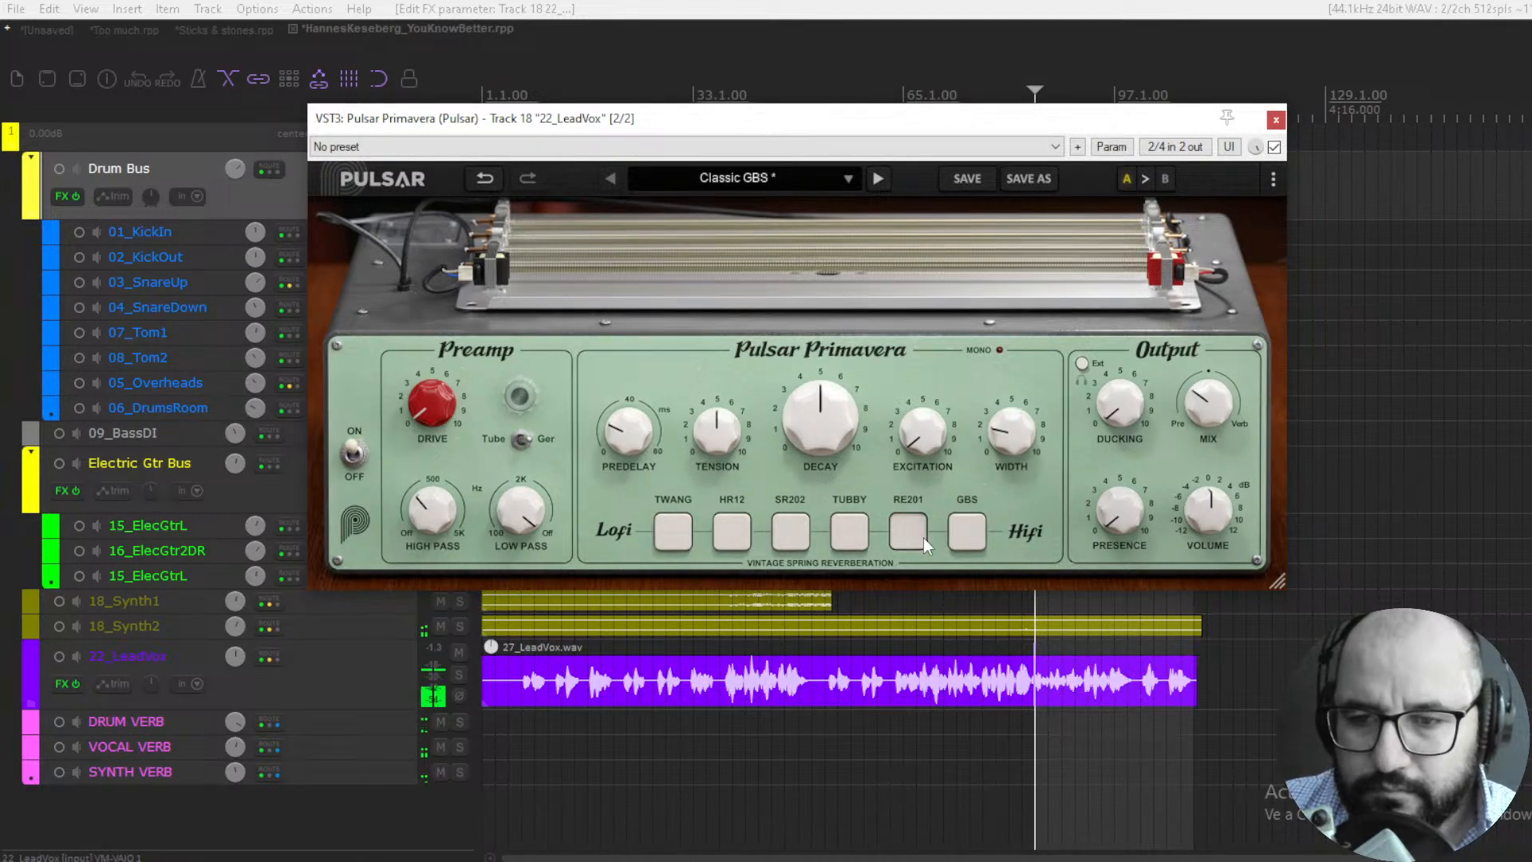
key("space")
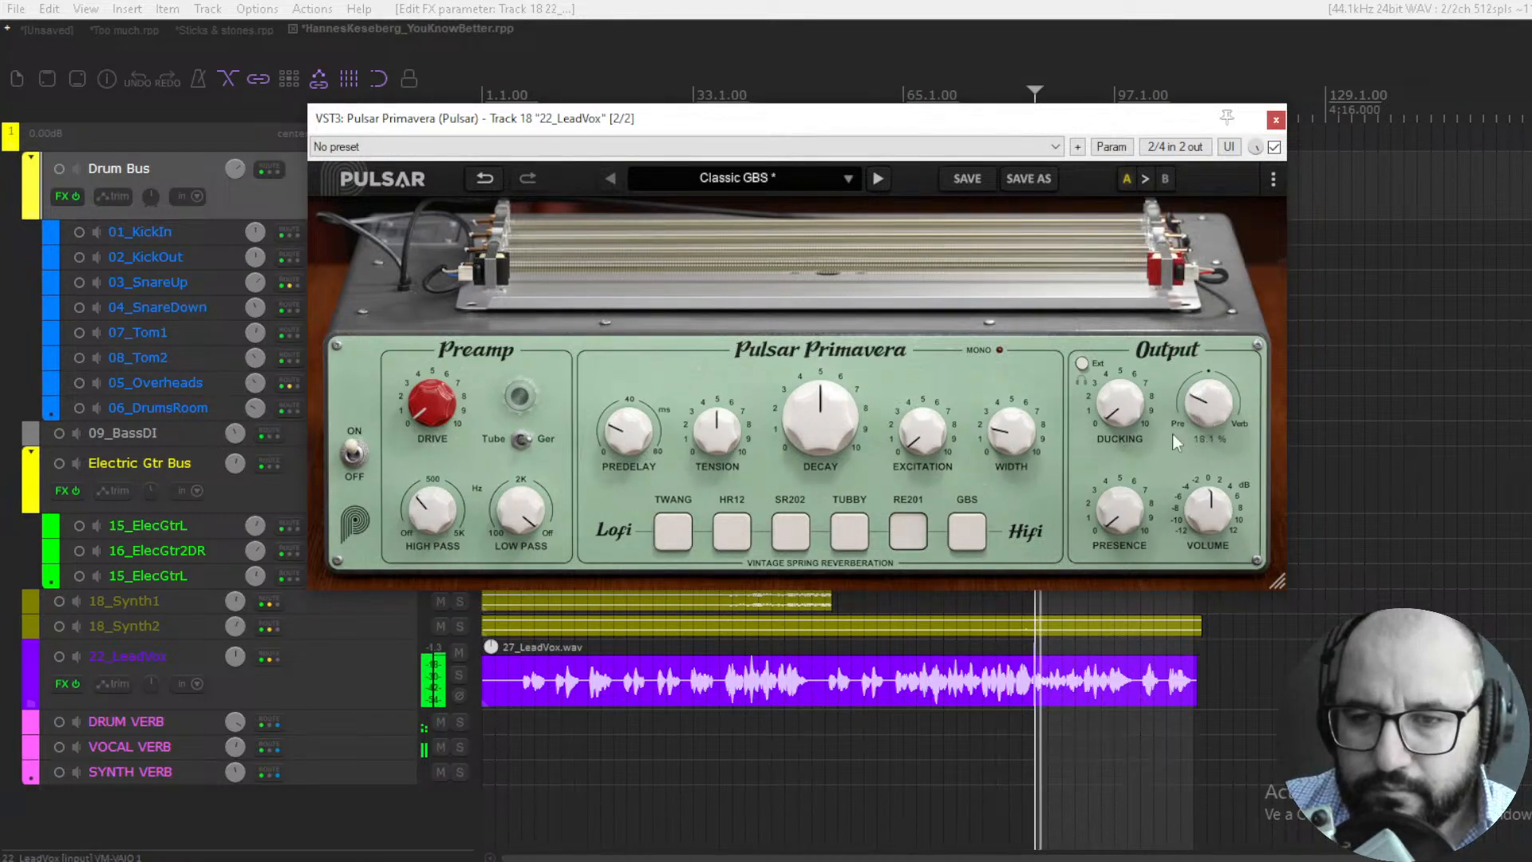
left_click(962, 530)
left_click_drag(1210, 389, 1216, 383)
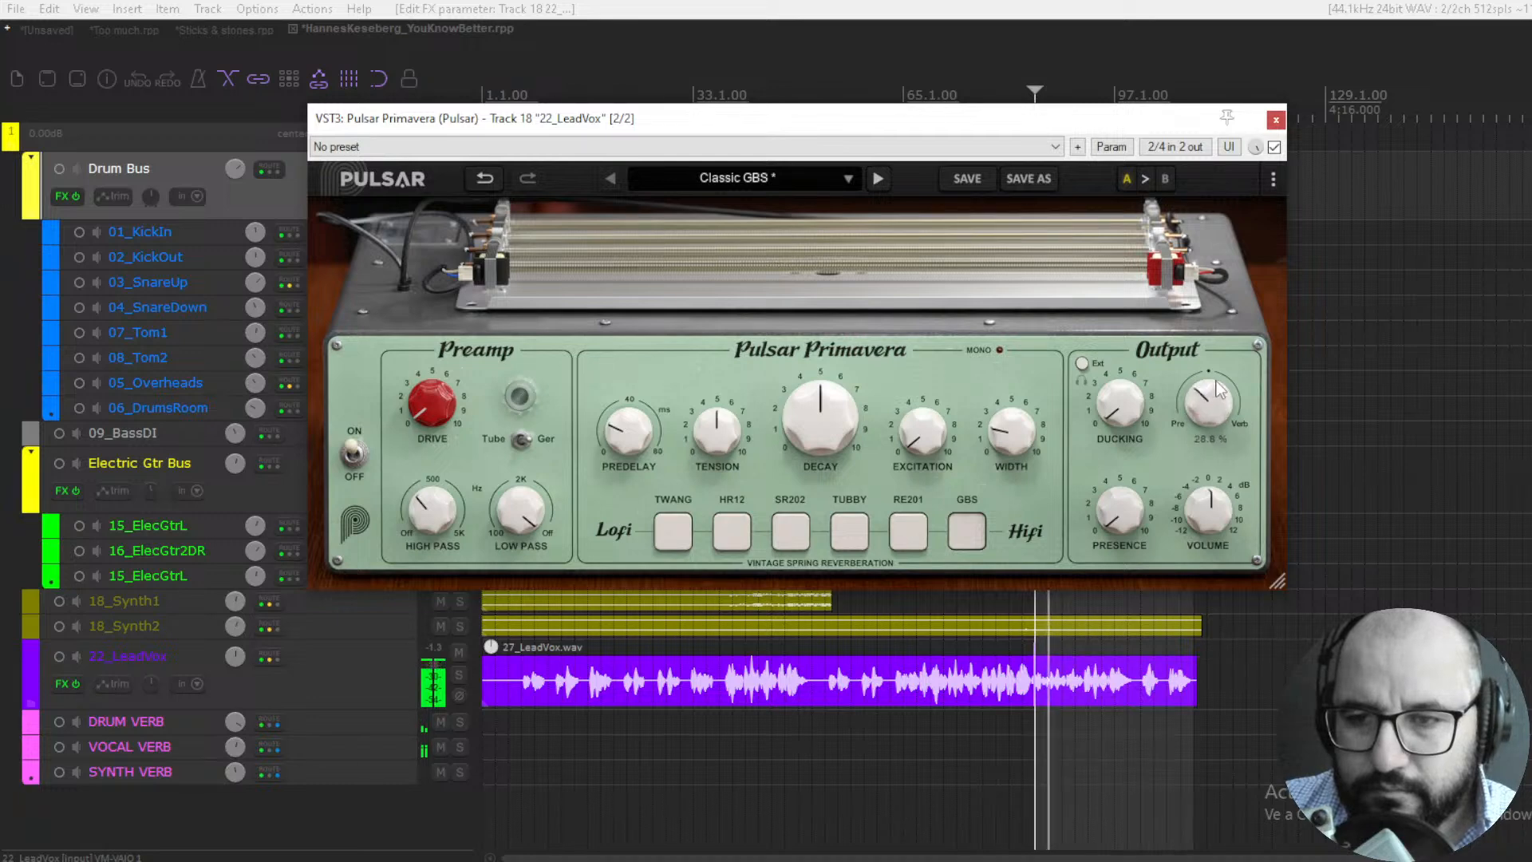
- Audition the SR202 and TUBBY tanks on the lead vocal, settle on HR12 and set the Mix to about 22.5%
left_click(797, 532)
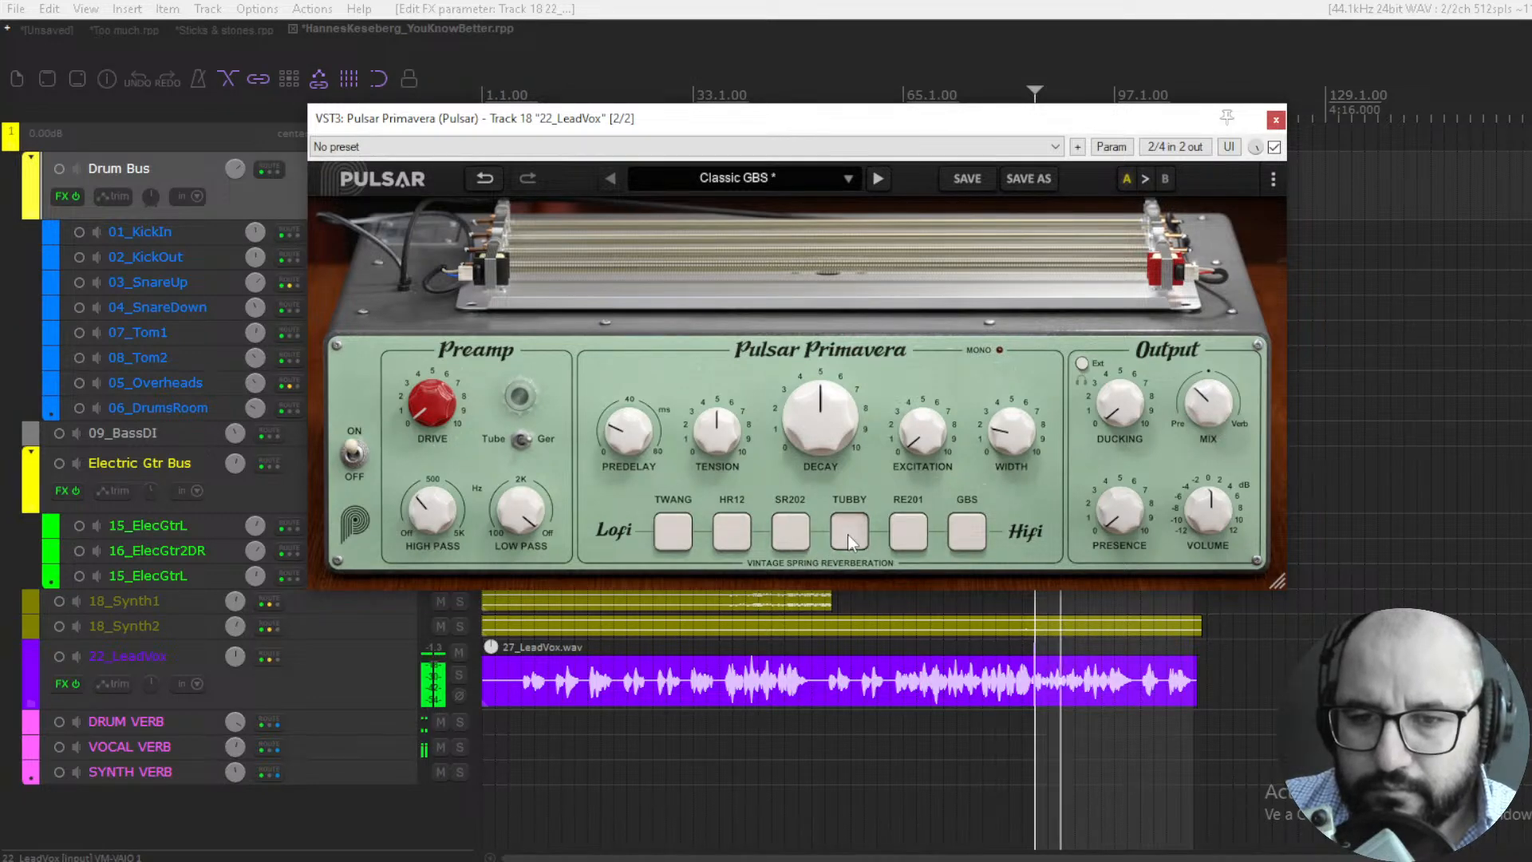
left_click(849, 536)
left_click(732, 535)
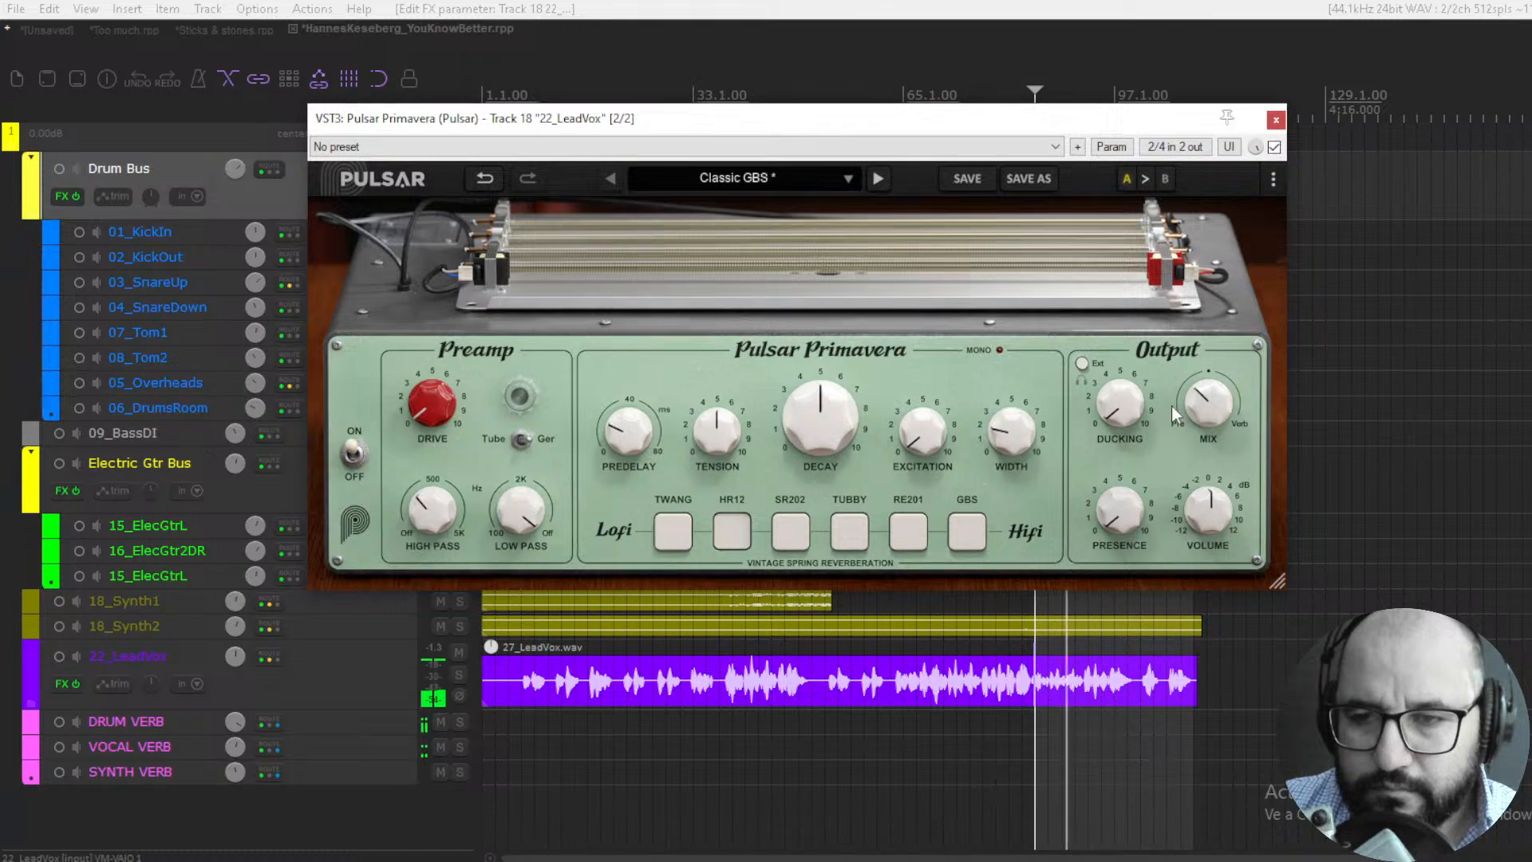
left_click_drag(1205, 414, 1205, 418)
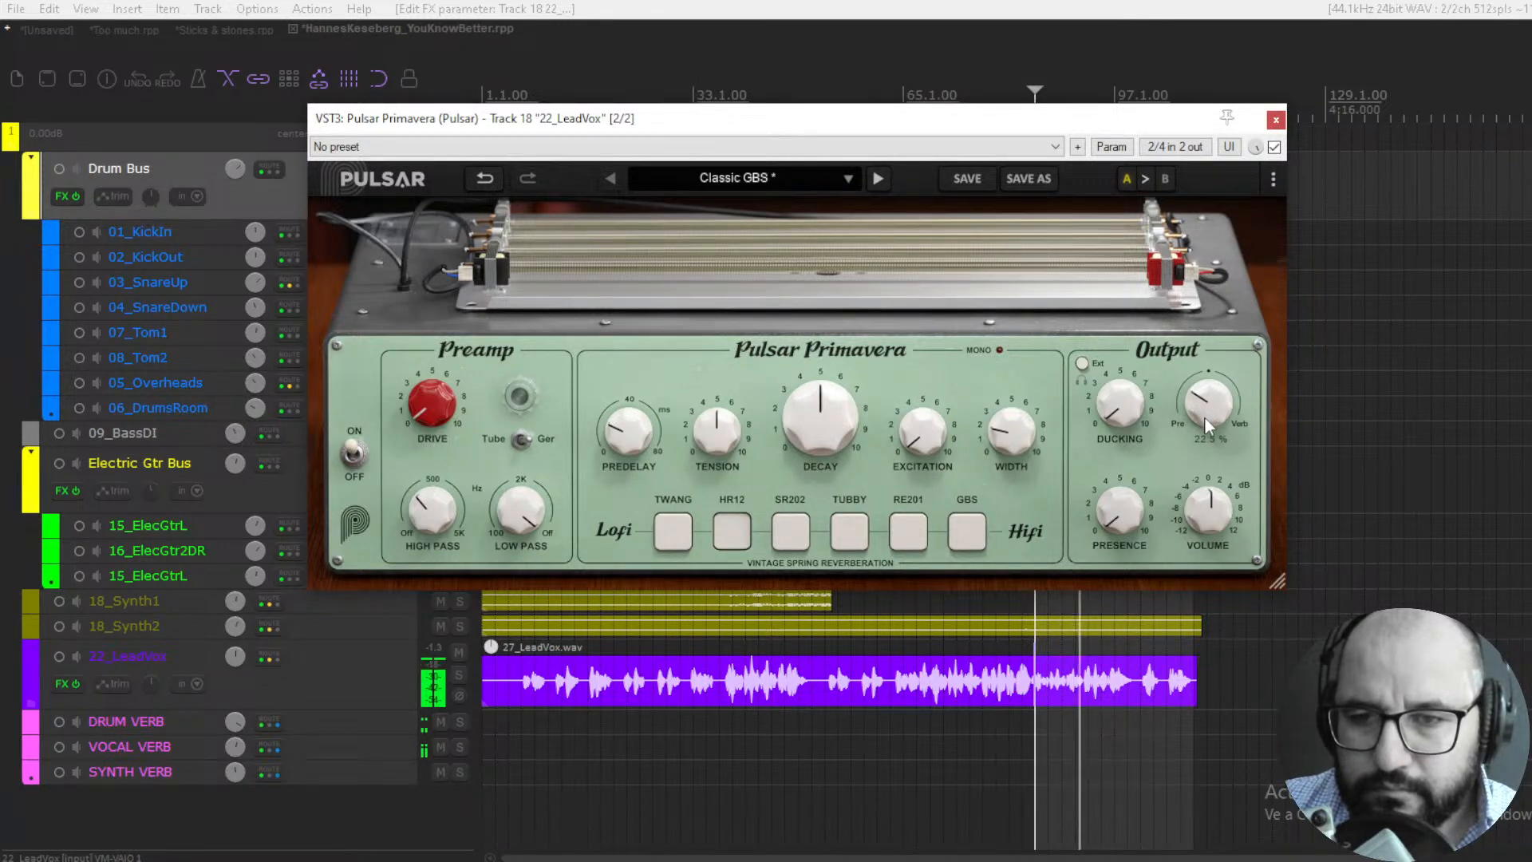
- Set the preamp Drive to 3.50 and rebalance the HR12 reverb's Mix on the lead vocal, comparing against bypass before stopping playback
left_click_drag(429, 404, 430, 336)
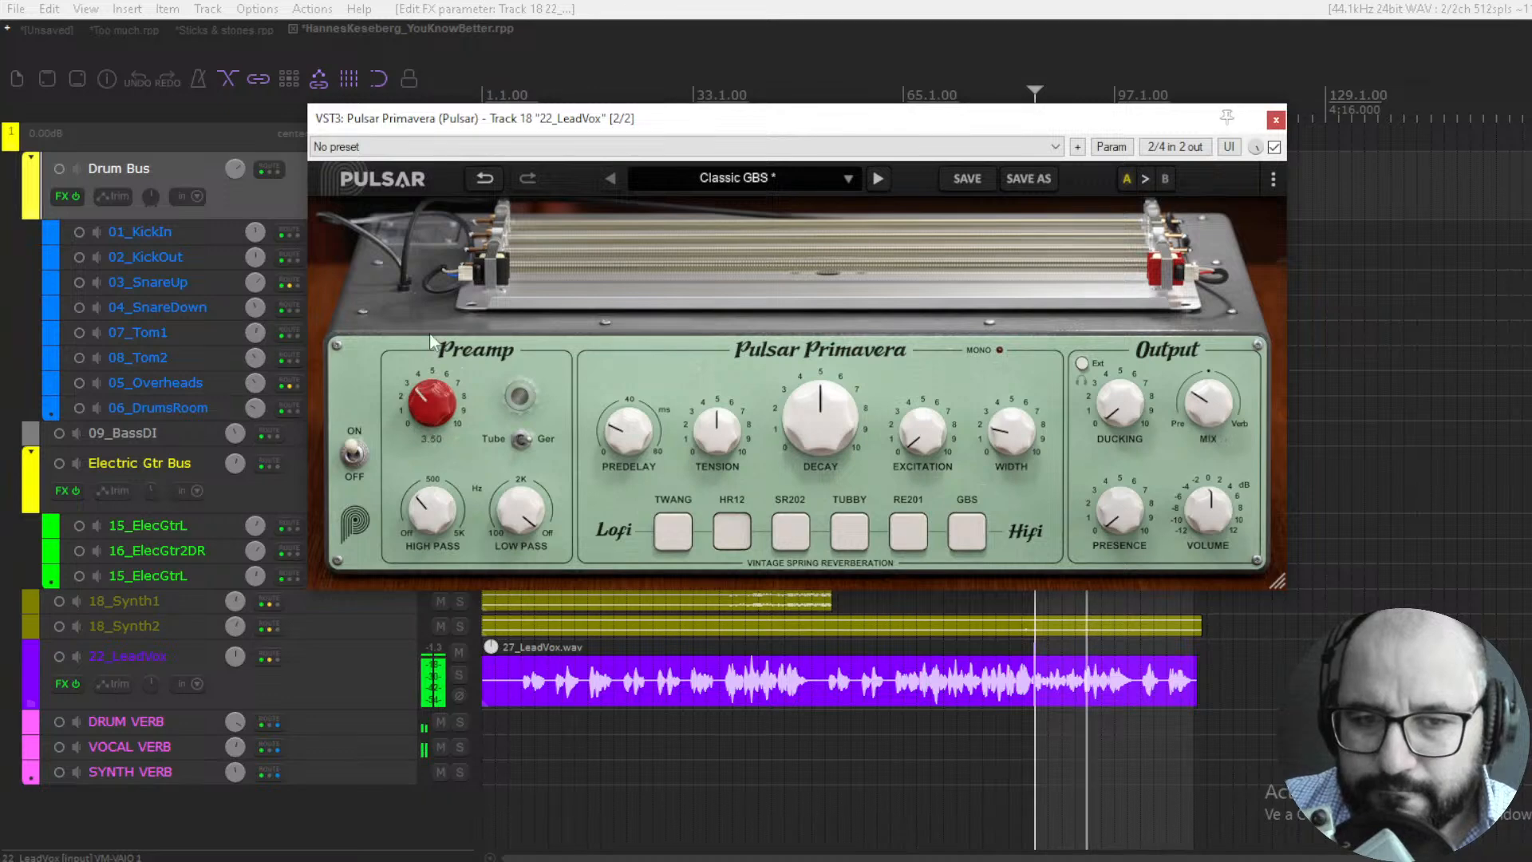
left_click_drag(1198, 388, 1213, 416)
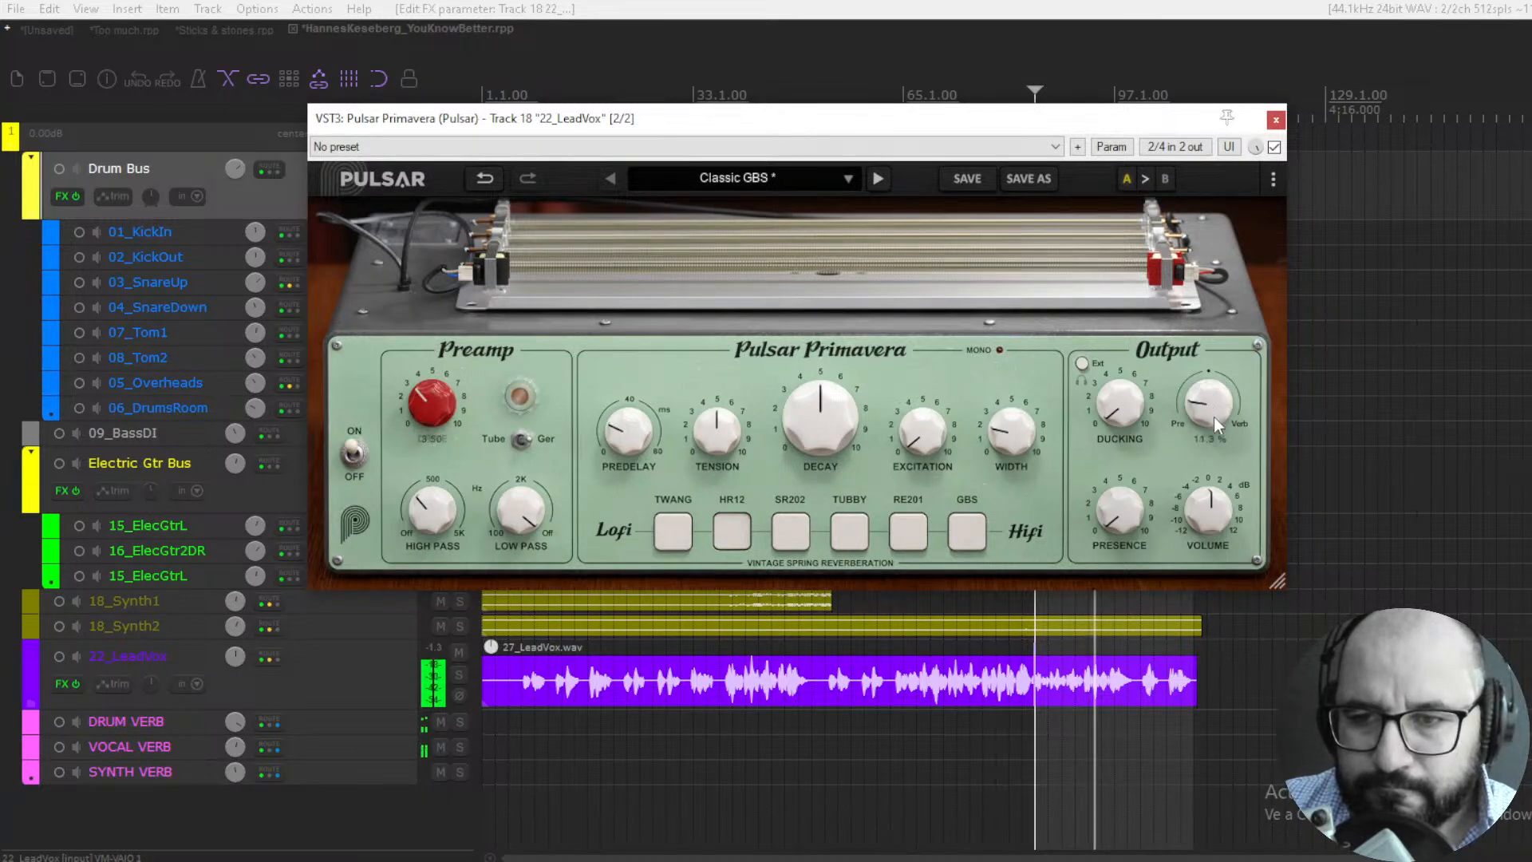
left_click(1274, 147)
left_click(1275, 148)
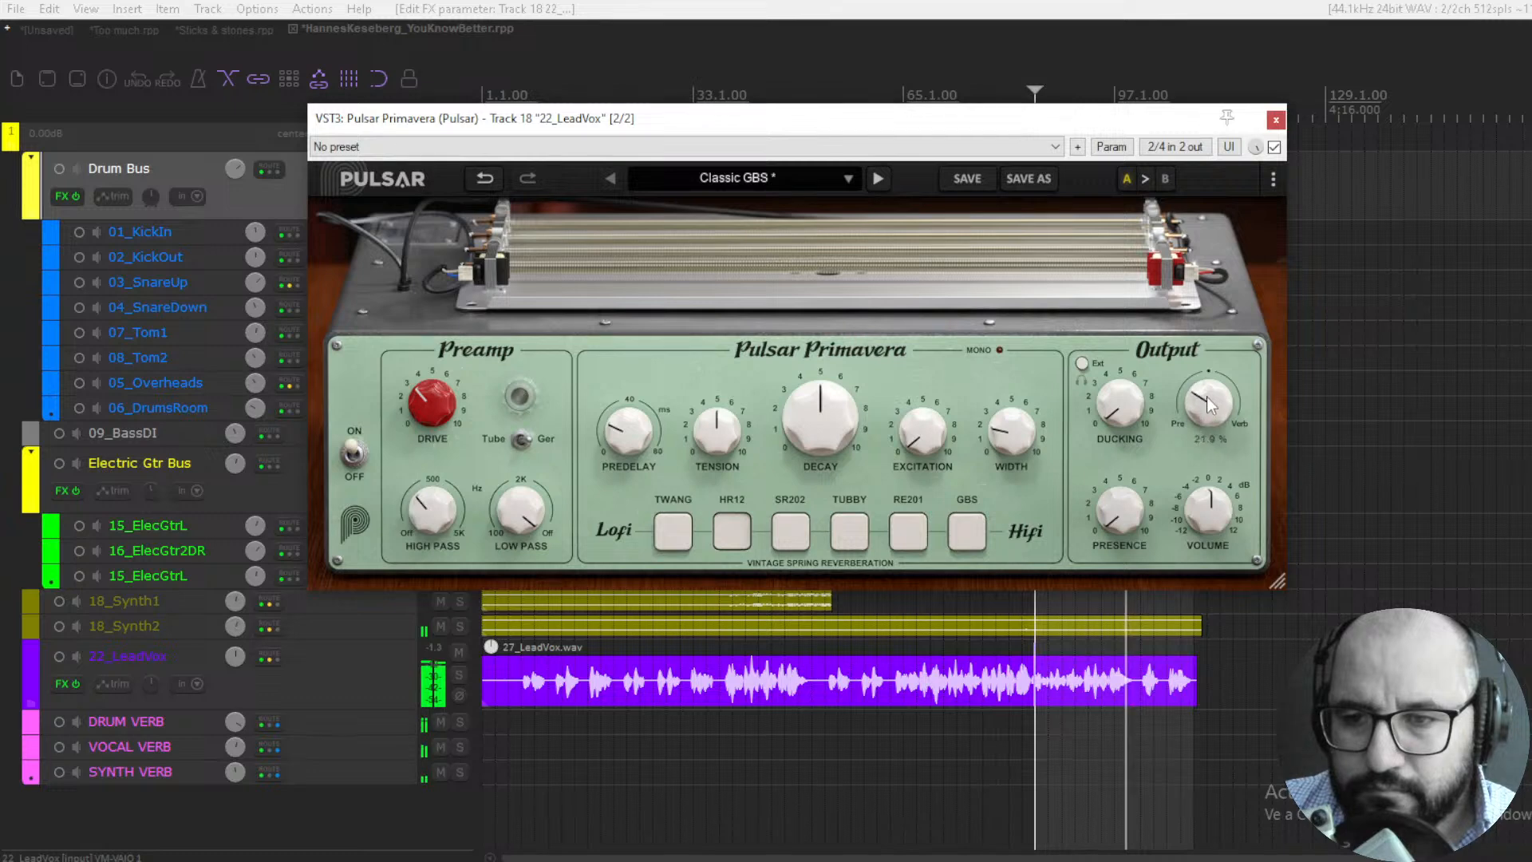
left_click_drag(1211, 412, 1208, 417)
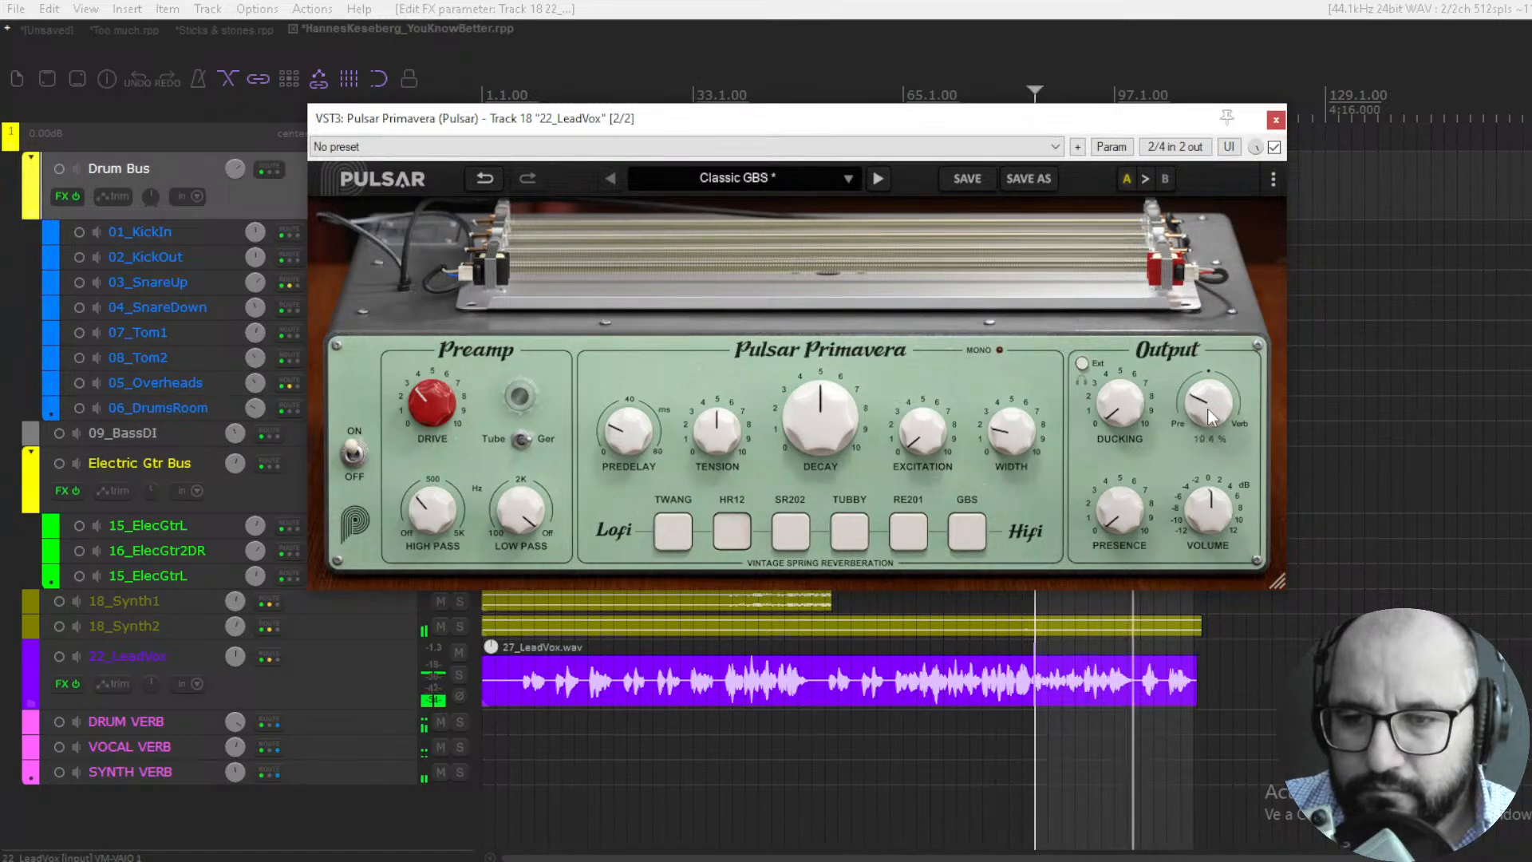
key("space")
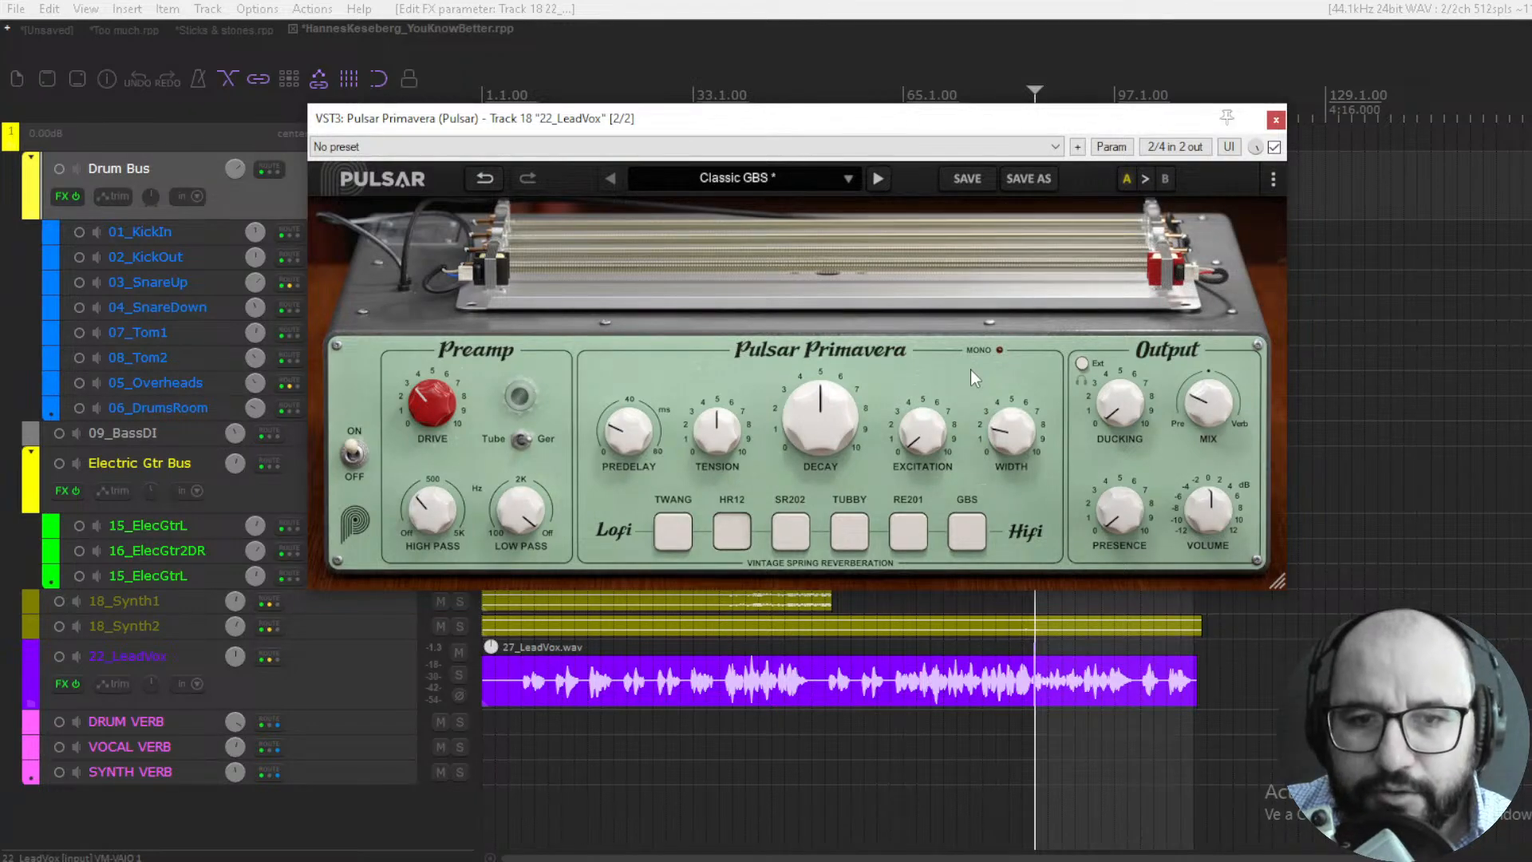
key("alt+Tab")
left_click(128, 649)
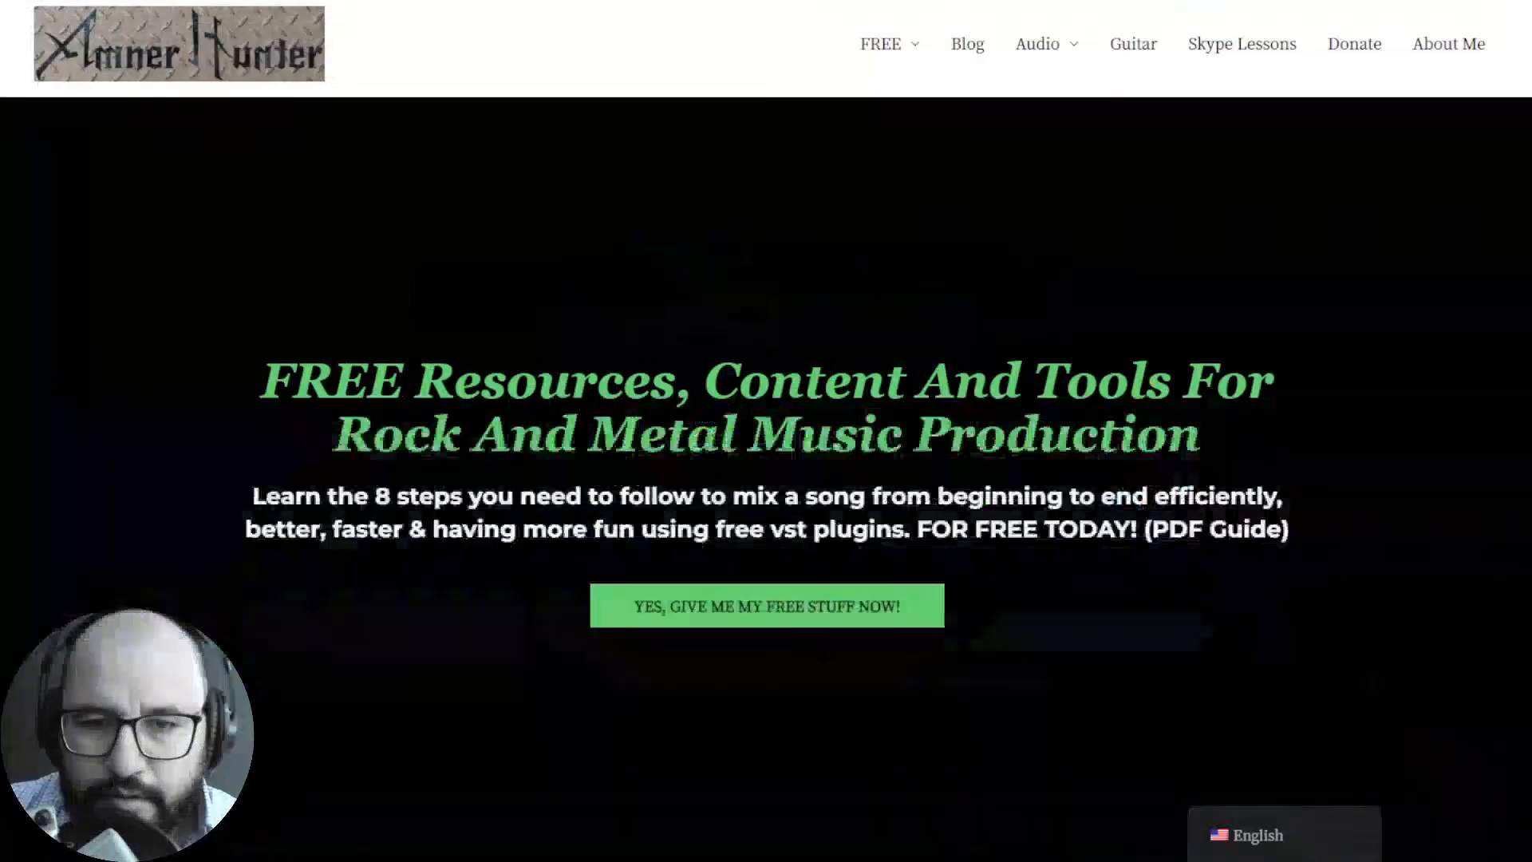
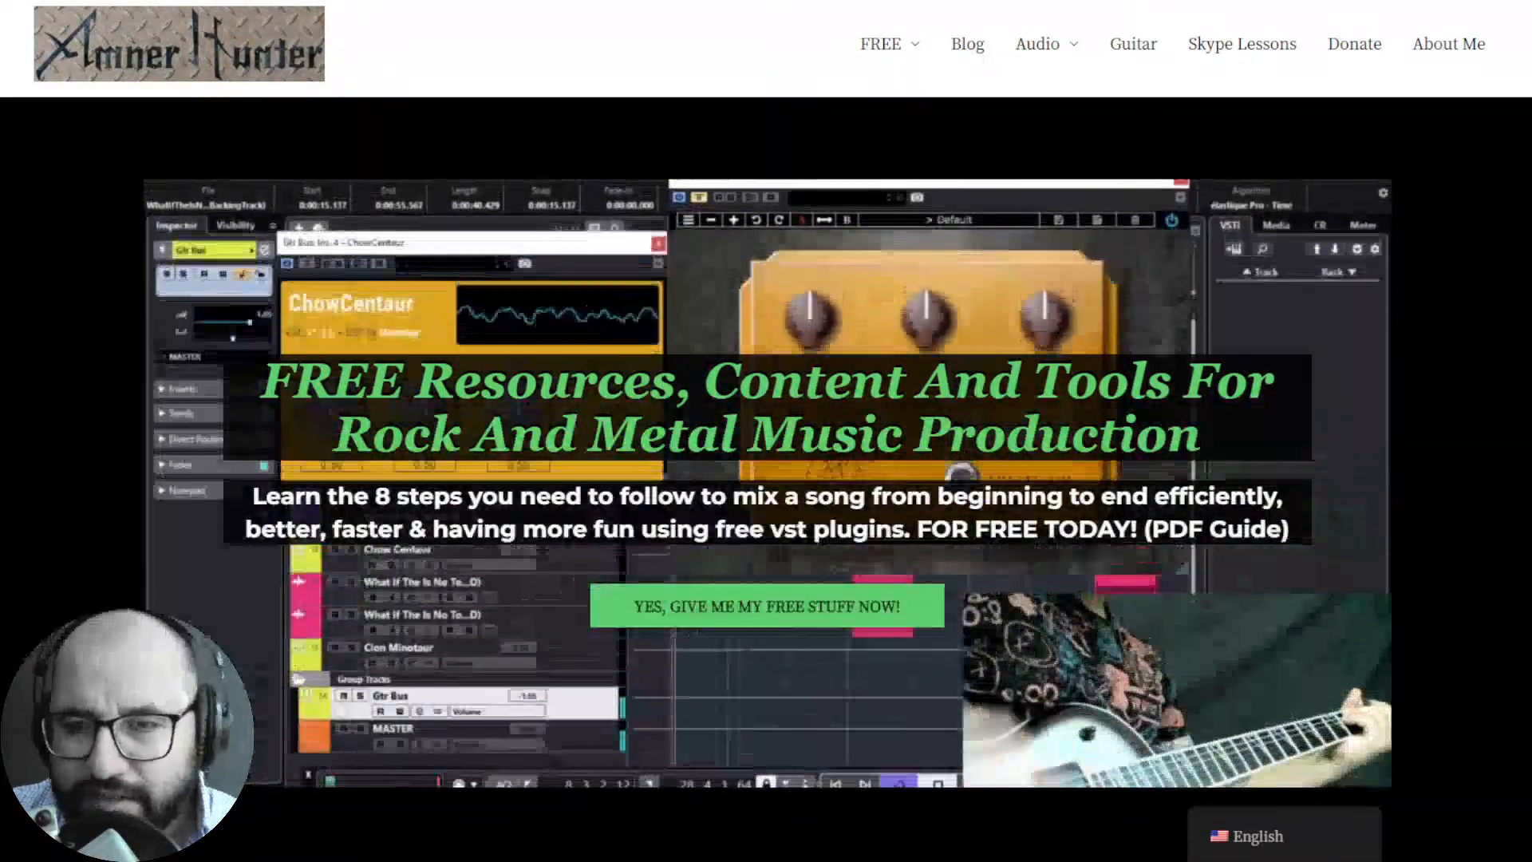
- Show the FREE resource categories on the rock and metal music production website in the web browser
mouse_move(896, 51)
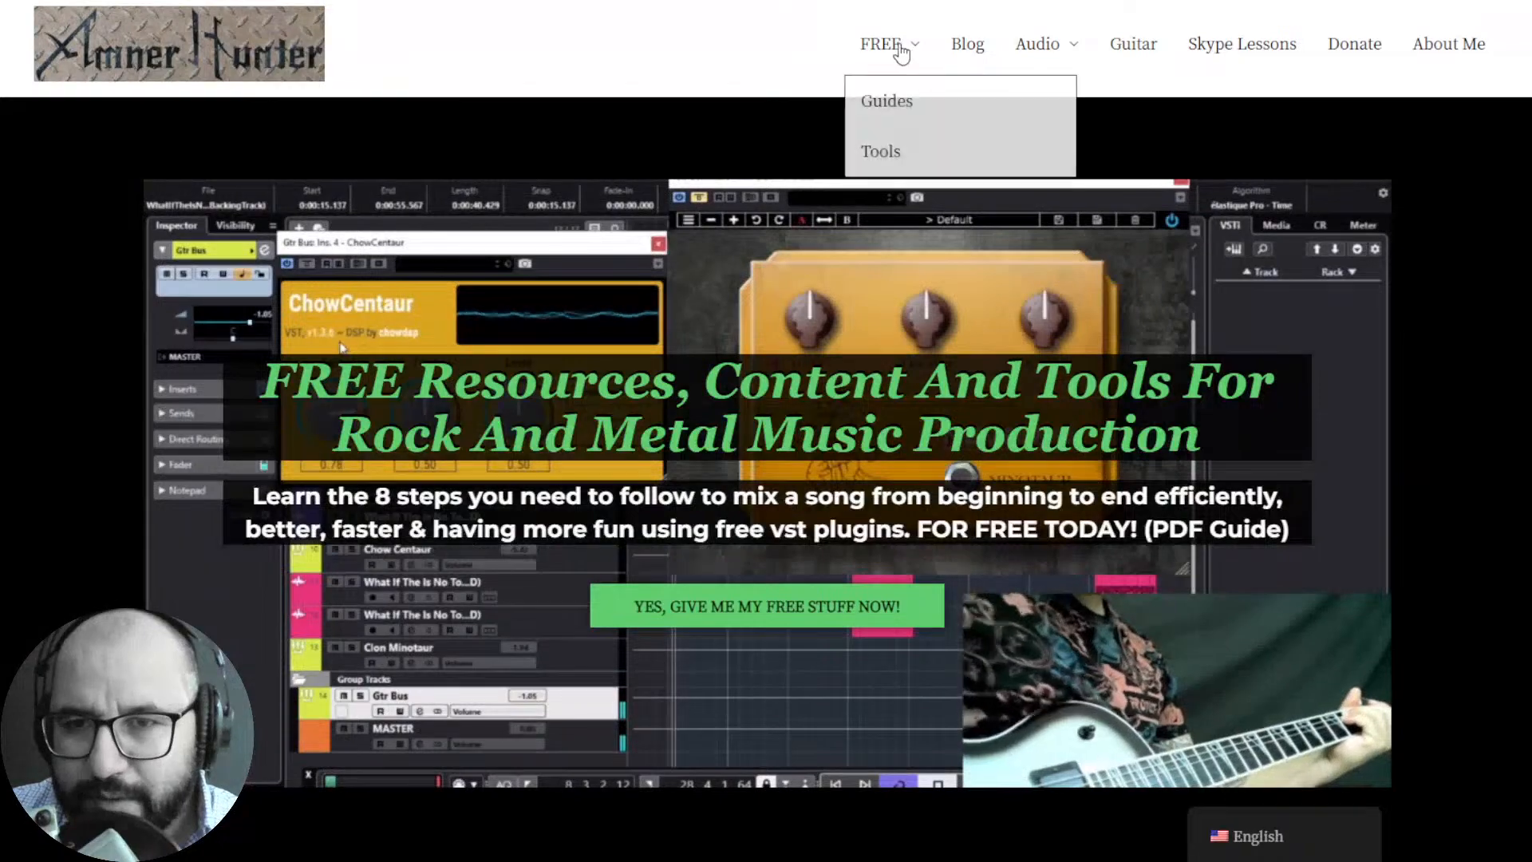